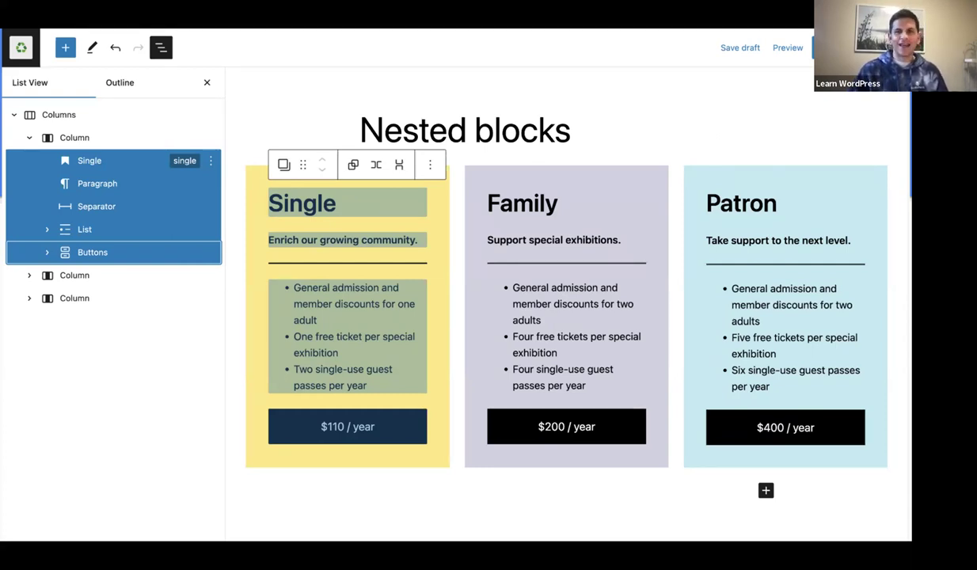
Step: Exit the slideshow and review the page preview's nested layouts, from the Cycling and Hiking columns down to The Art of Writing section
key(Escape)
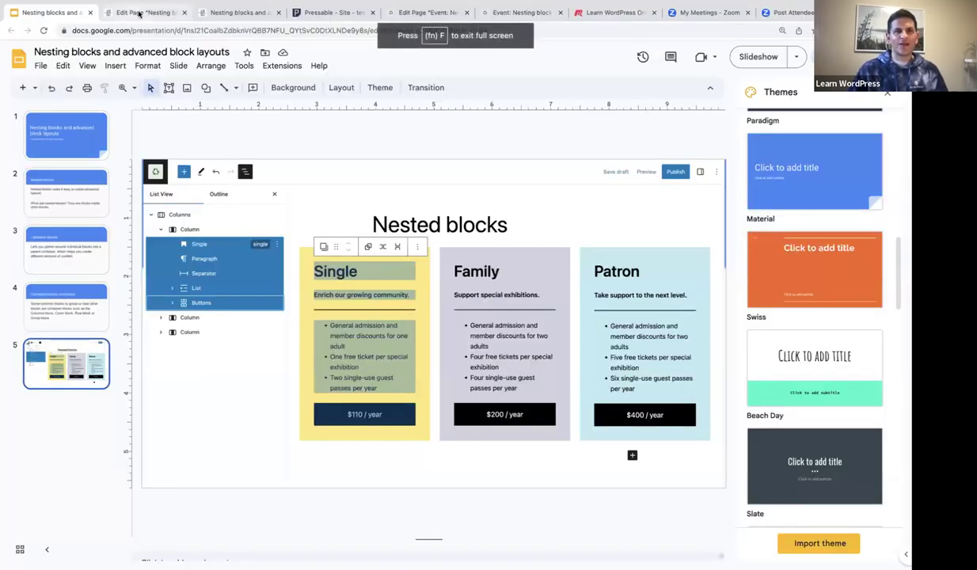
click(226, 13)
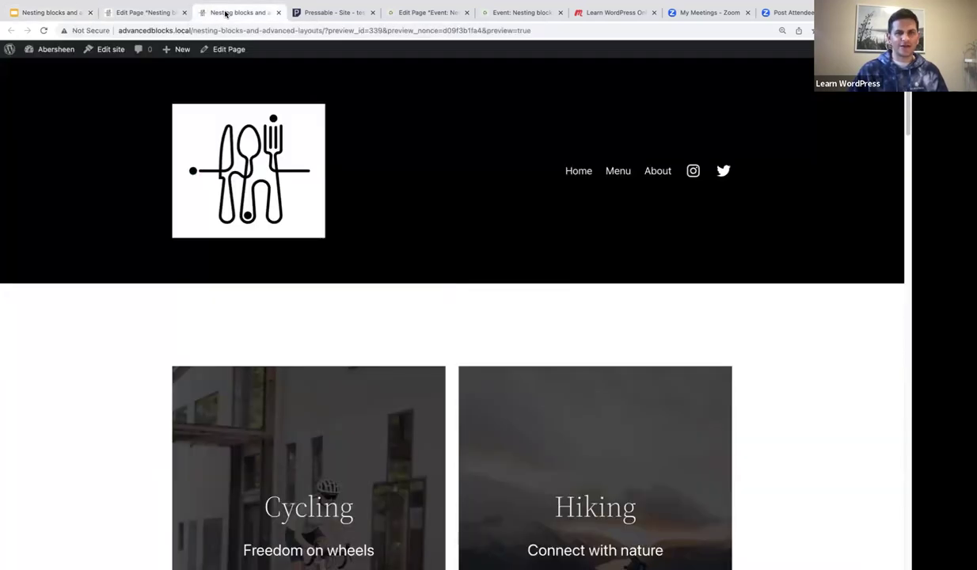
scroll(796, 324, down, 1)
scroll(796, 324, down, 3)
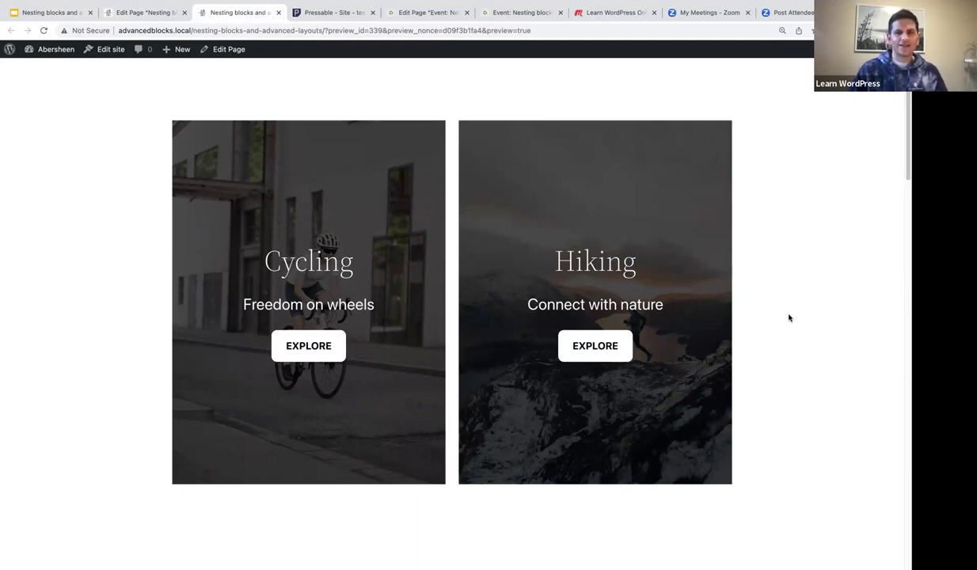
scroll(789, 318, down, 1)
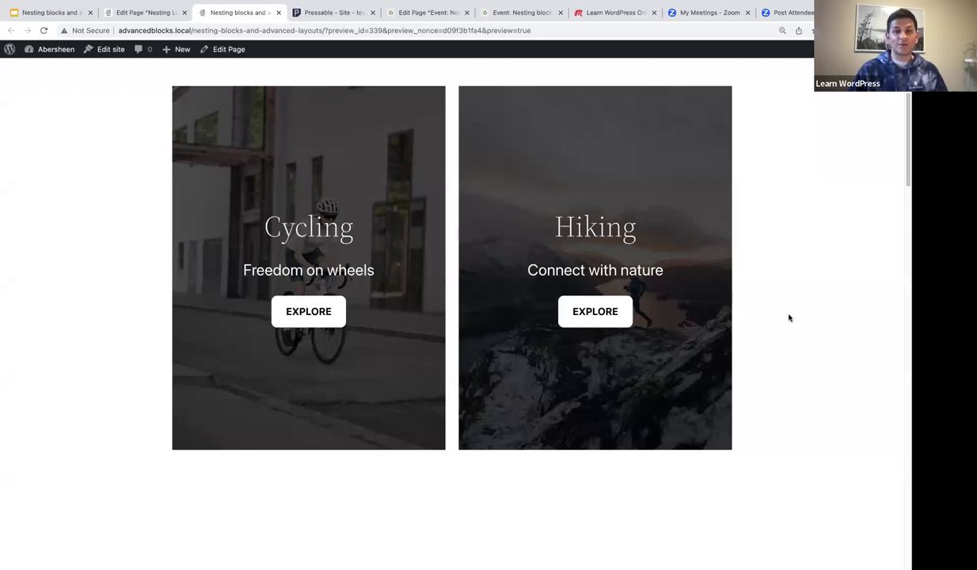
scroll(789, 318, down, 2)
scroll(792, 317, down, 2)
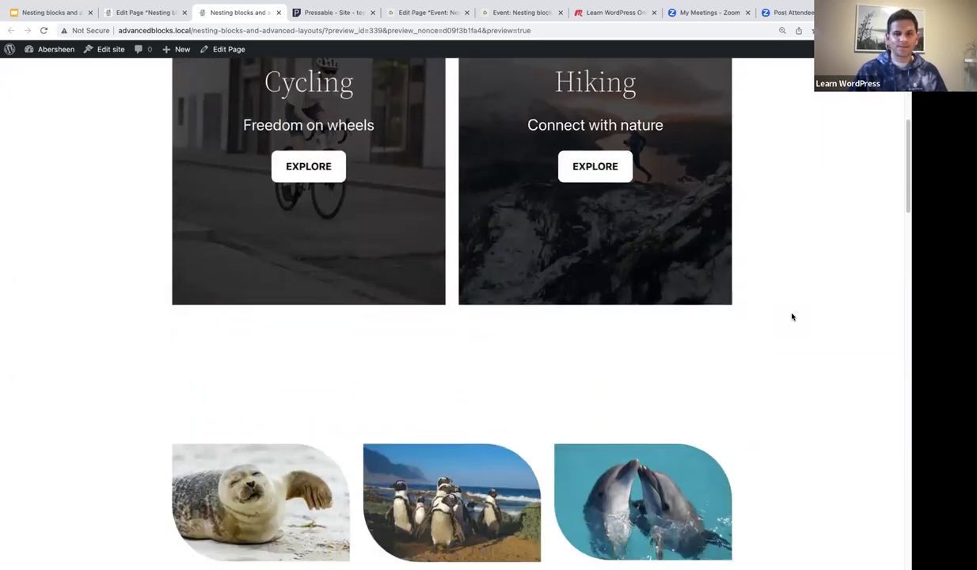
scroll(792, 316, down, 3)
scroll(820, 312, down, 6)
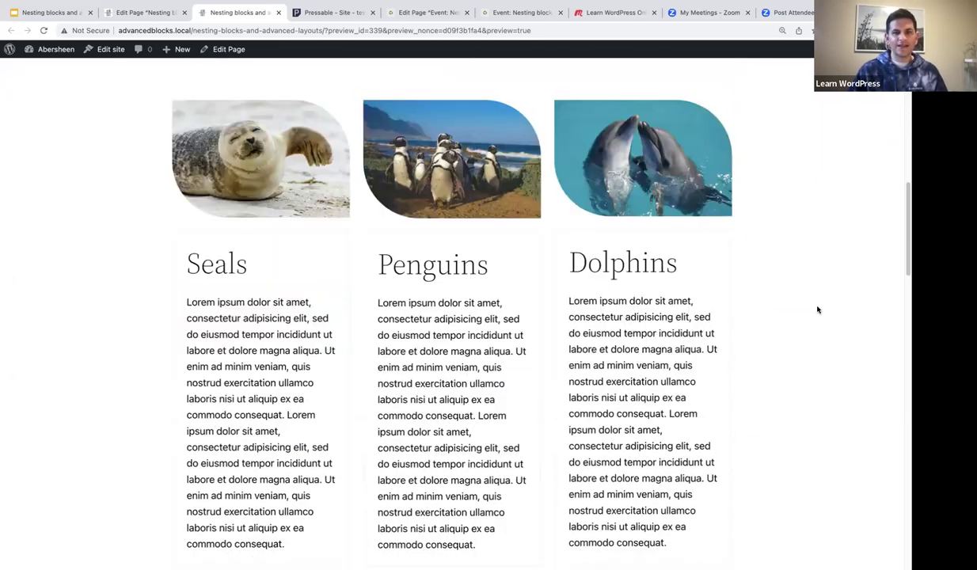
scroll(818, 307, down, 1)
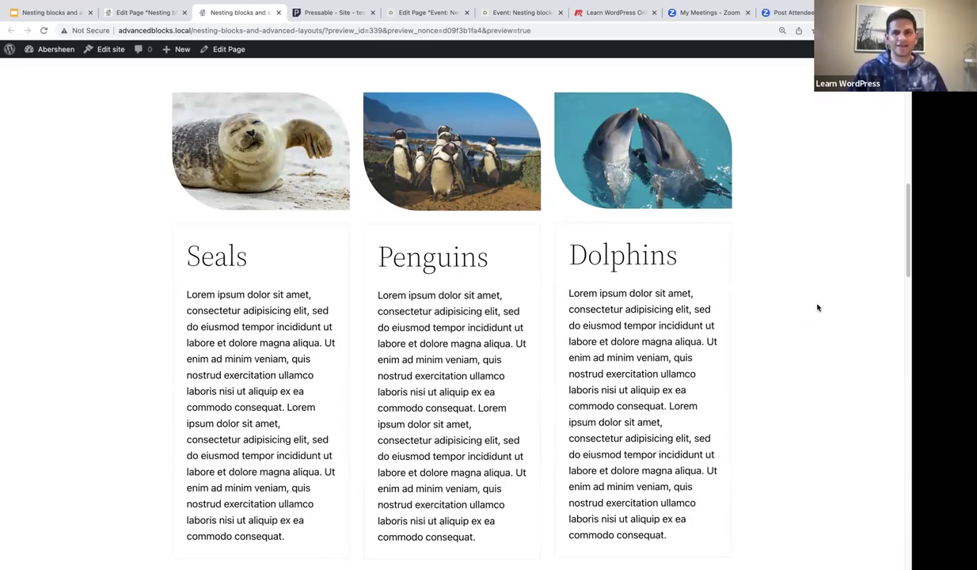
scroll(818, 307, down, 5)
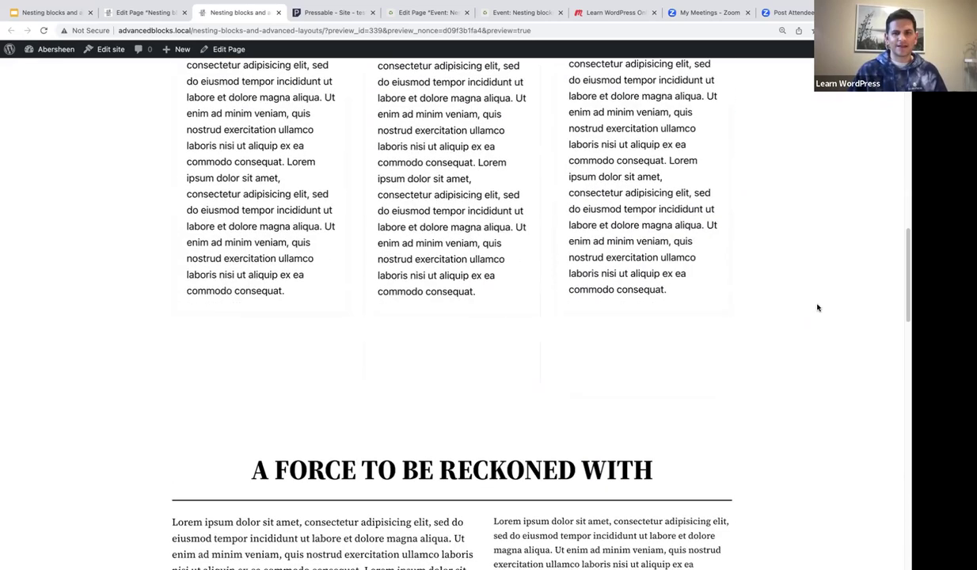
scroll(818, 308, down, 3)
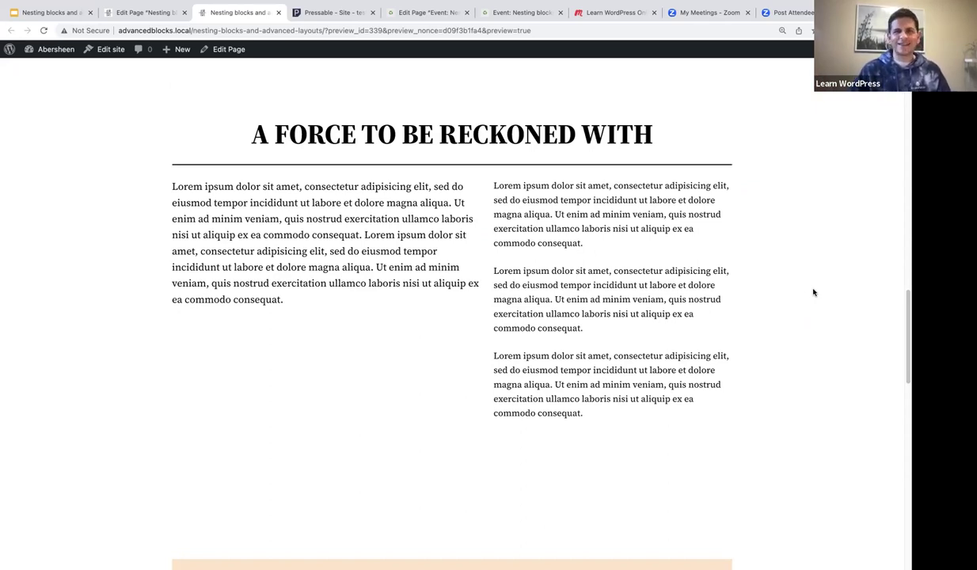
scroll(812, 294, down, 4)
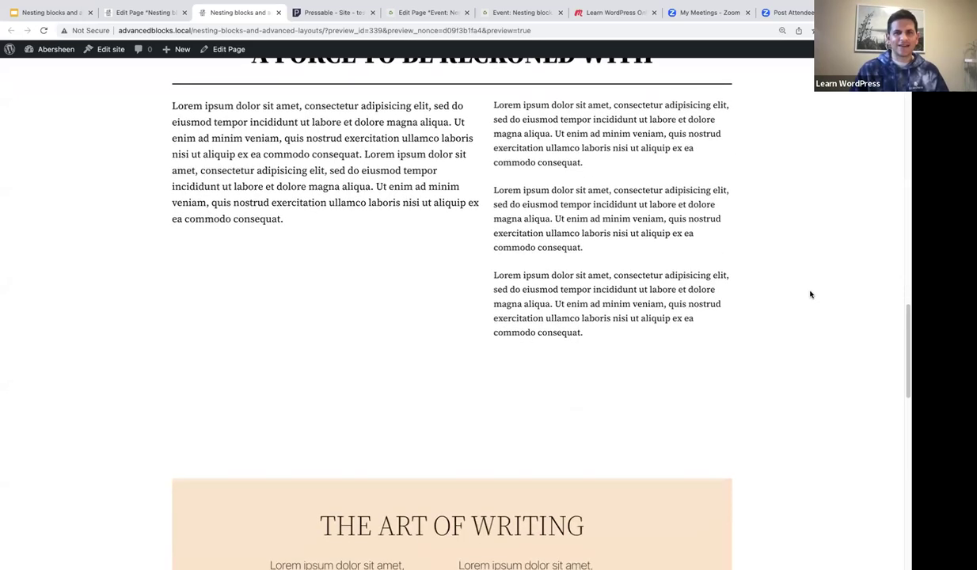
scroll(811, 294, down, 5)
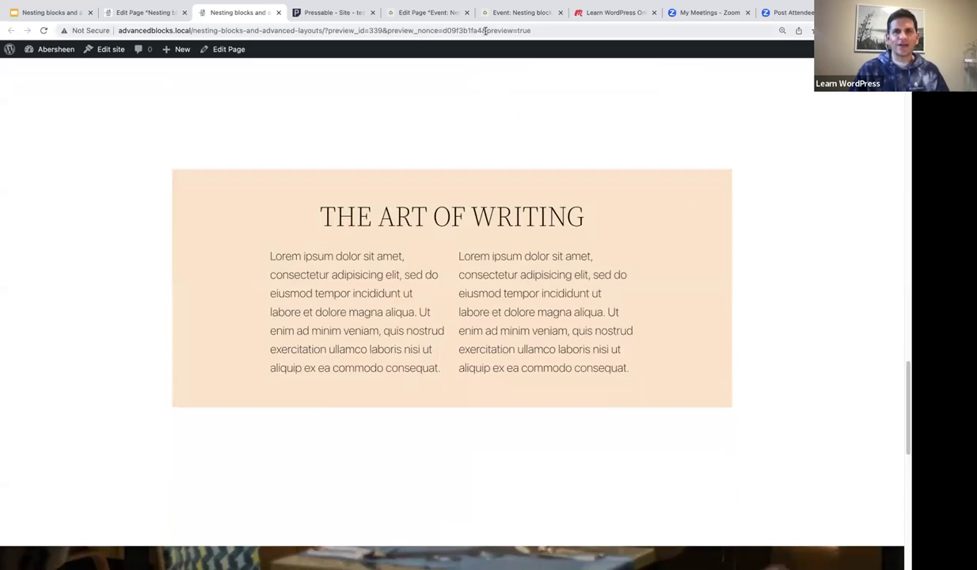
Step: Examine the Event: Nesting blocks preview, covering the yellow event details section and the Food Factory image layout
click(518, 14)
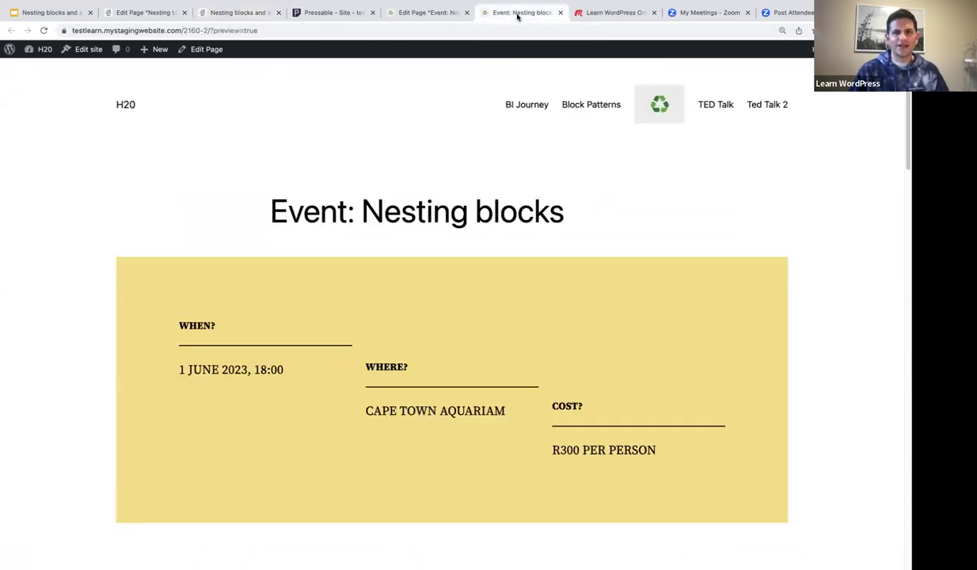
scroll(829, 355, down, 4)
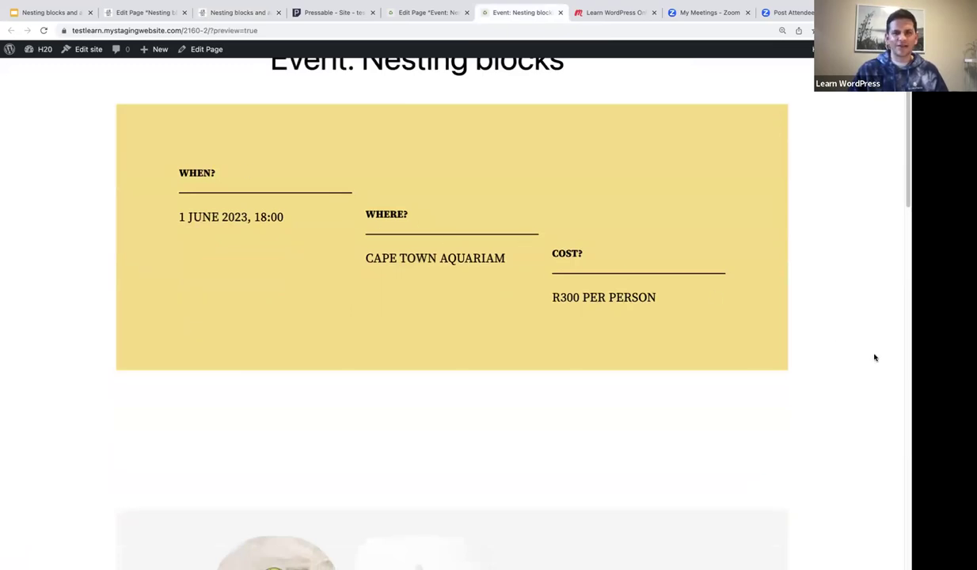
scroll(859, 364, down, 2)
scroll(858, 363, down, 8)
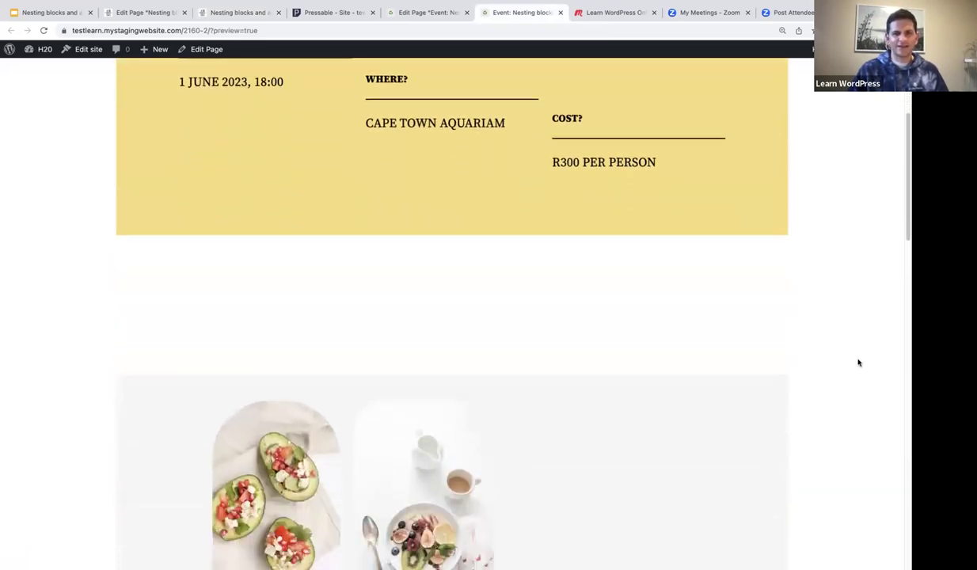
scroll(857, 360, down, 2)
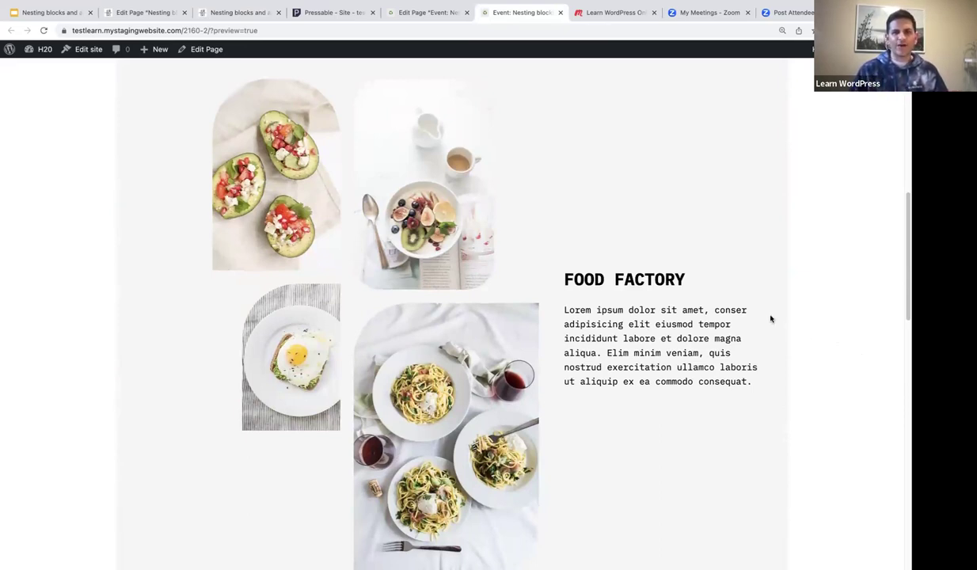
scroll(773, 323, down, 2)
scroll(772, 323, up, 2)
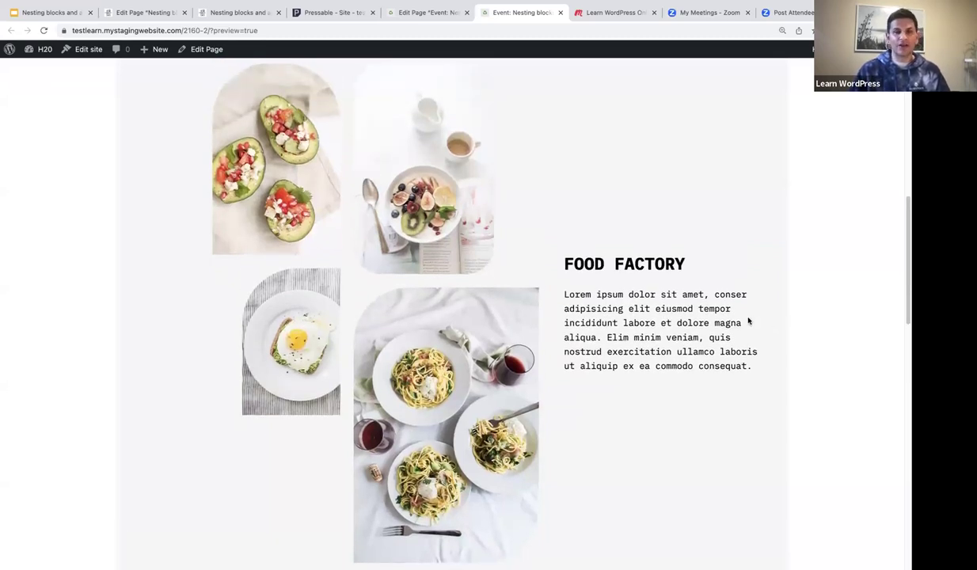
scroll(658, 313, up, 2)
scroll(725, 302, down, 2)
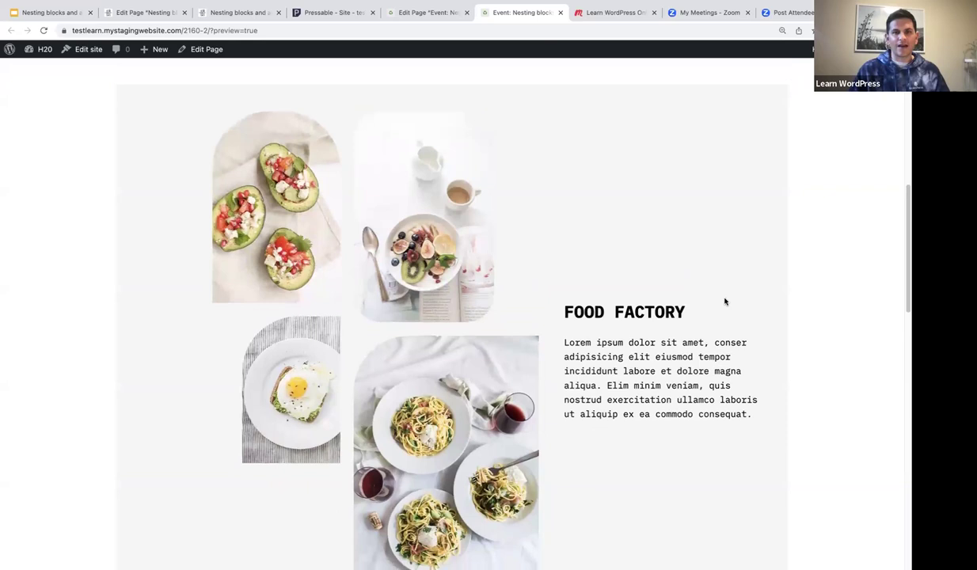
scroll(738, 299, down, 2)
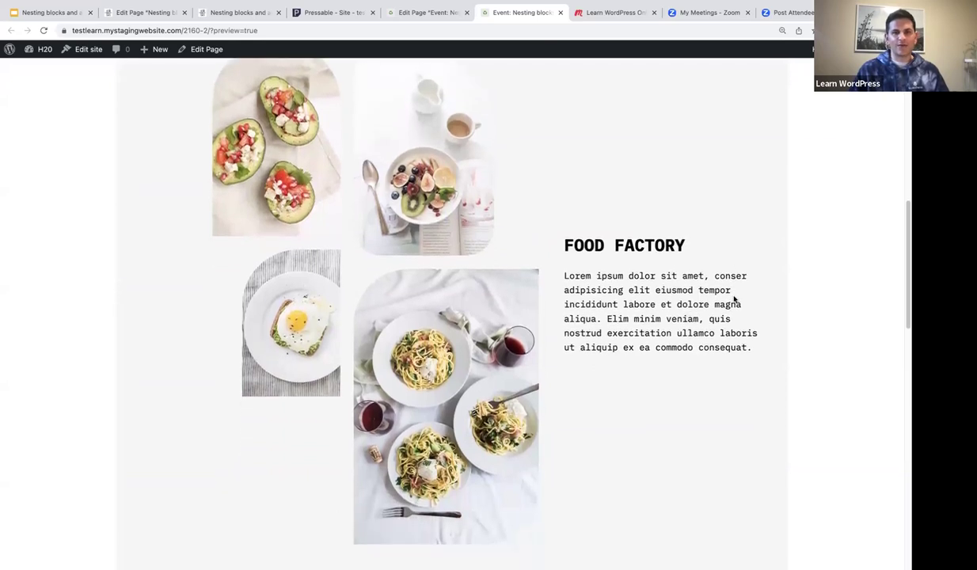
scroll(744, 295, down, 2)
scroll(742, 292, up, 3)
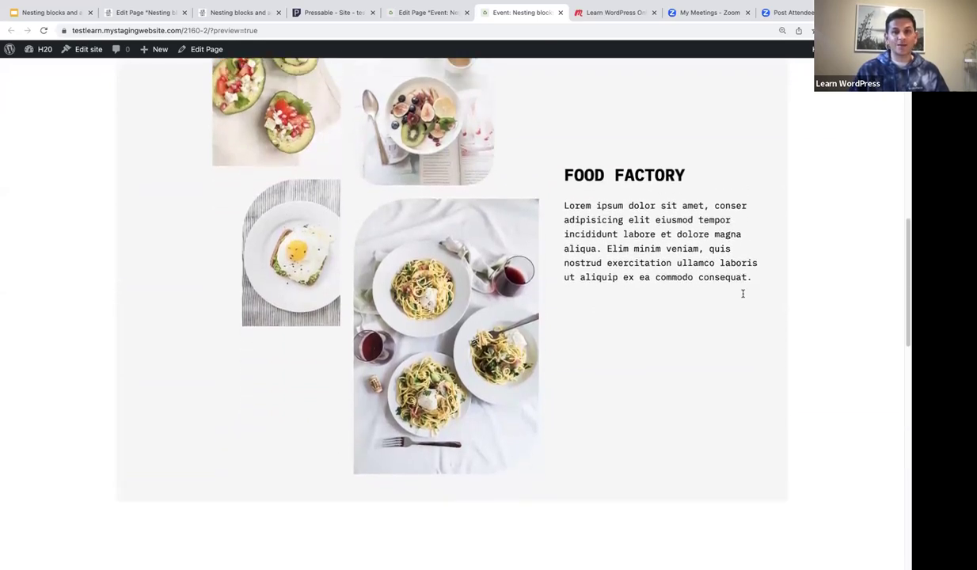
scroll(743, 296, up, 2)
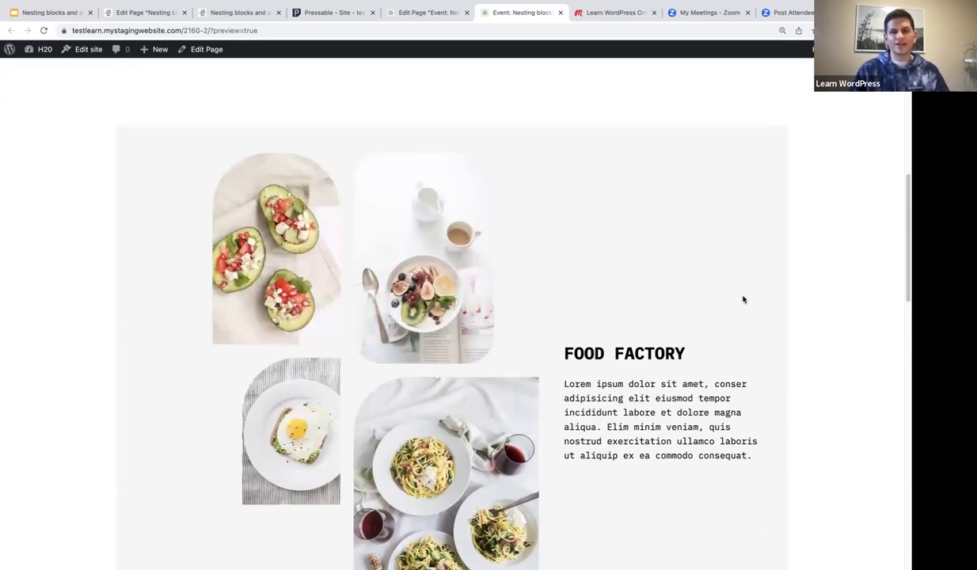
scroll(743, 300, up, 4)
scroll(744, 300, up, 6)
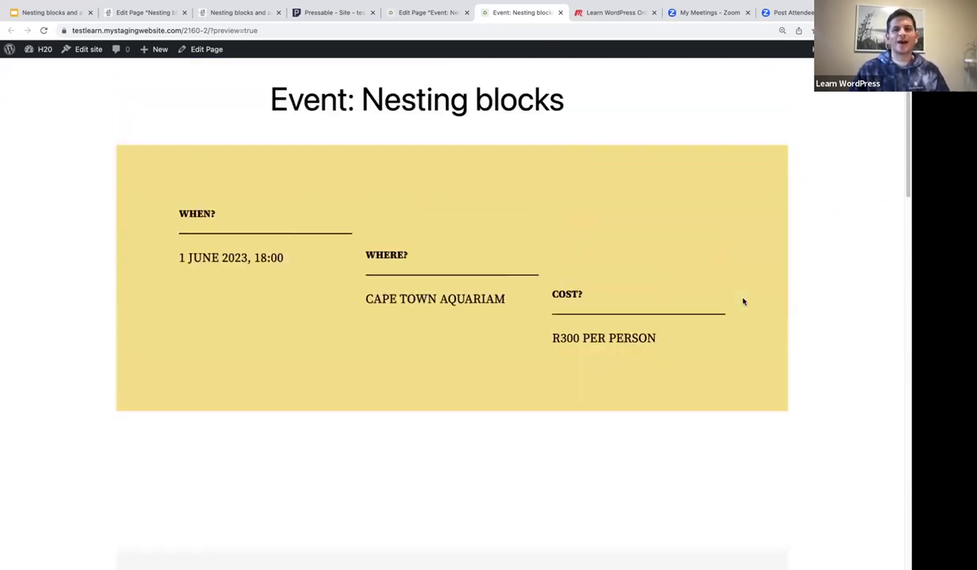
scroll(743, 301, up, 2)
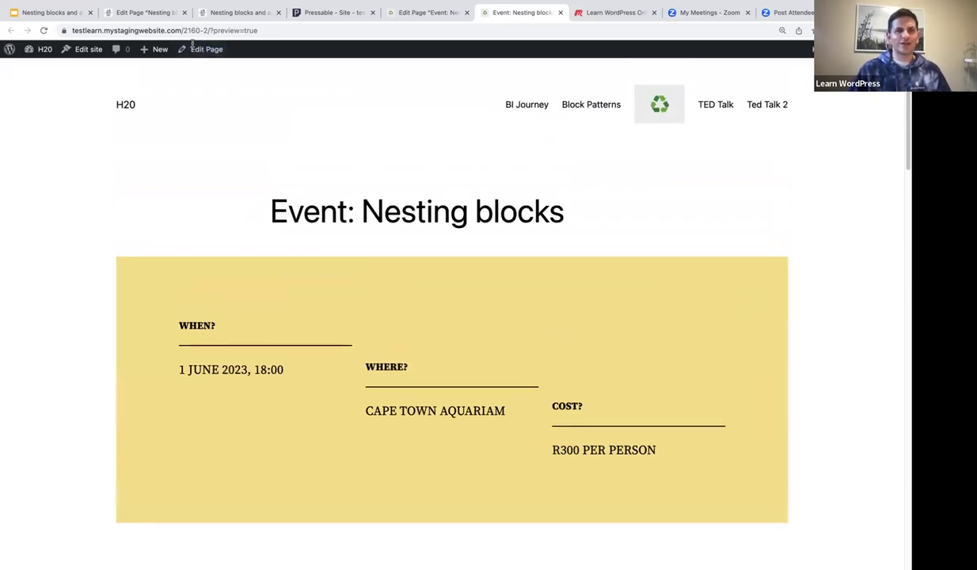
Step: Switch to the editor of the page with the Cycling and Hiking layout and hide the block settings sidebar
click(143, 13)
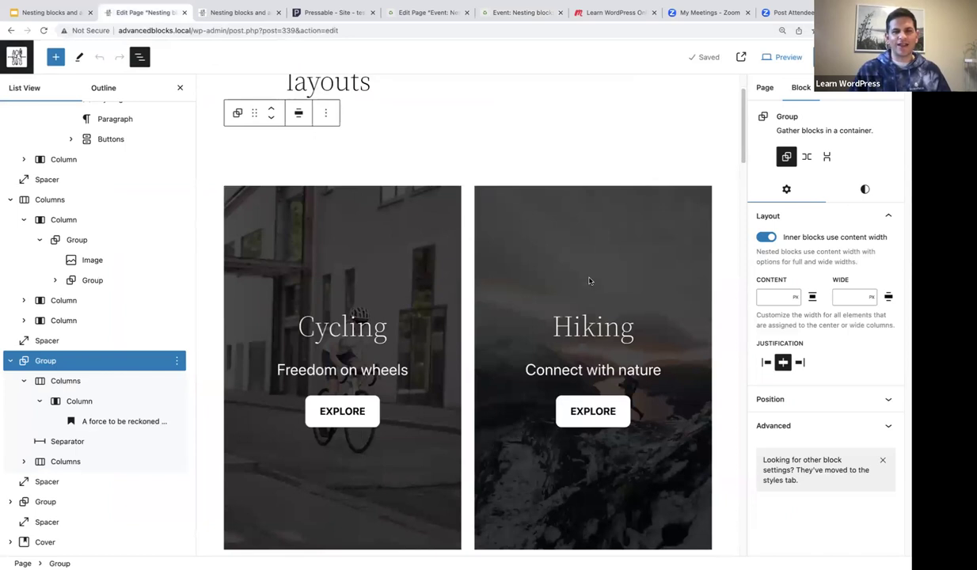
scroll(122, 233, up, 3)
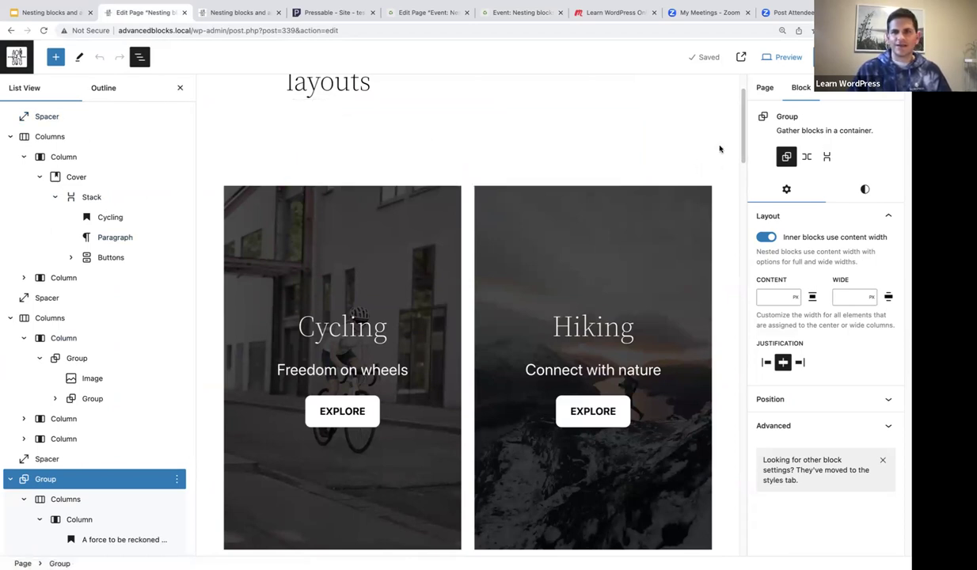
key(ctrl+shift+comma)
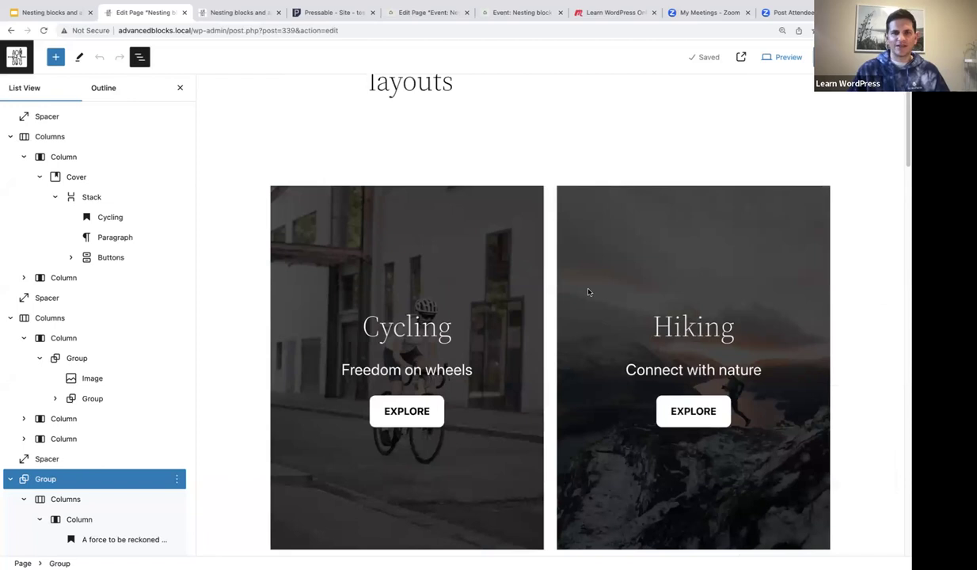
scroll(587, 289, down, 3)
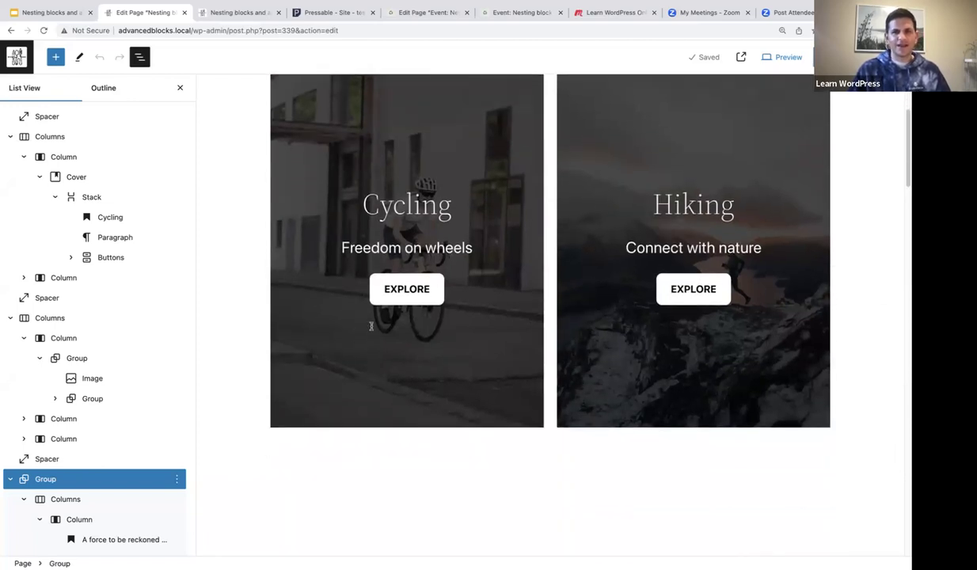
scroll(398, 242, up, 2)
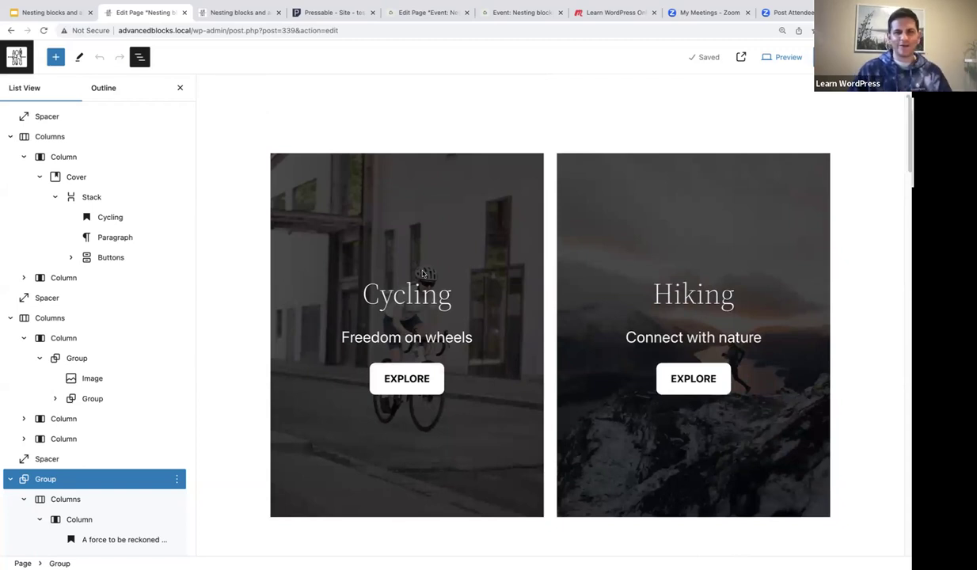
scroll(428, 270, down, 1)
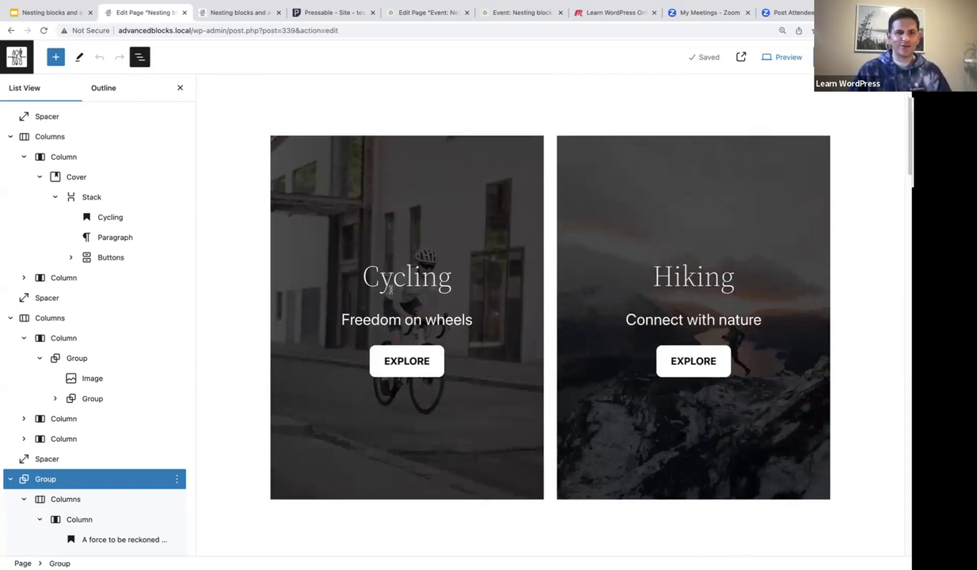
Step: Add an empty paragraph block directly after the Columns block that holds the Cycling and Hiking covers
click(63, 137)
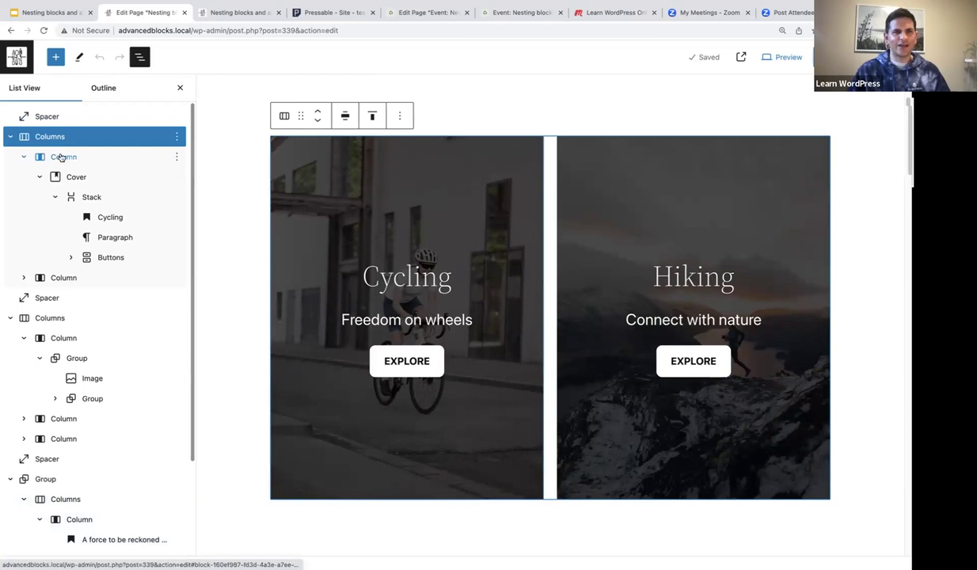
scroll(290, 305, down, 1)
scroll(290, 305, down, 4)
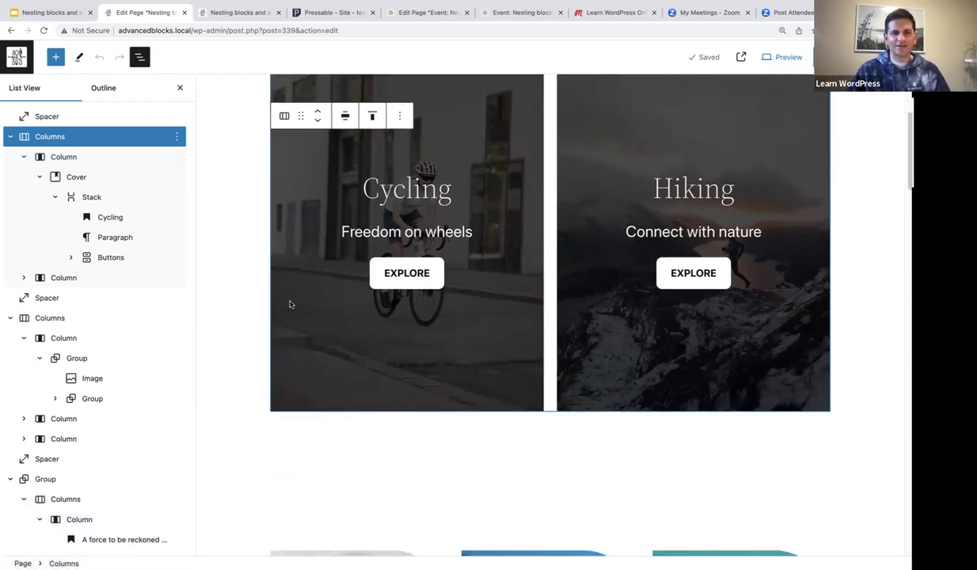
click(177, 137)
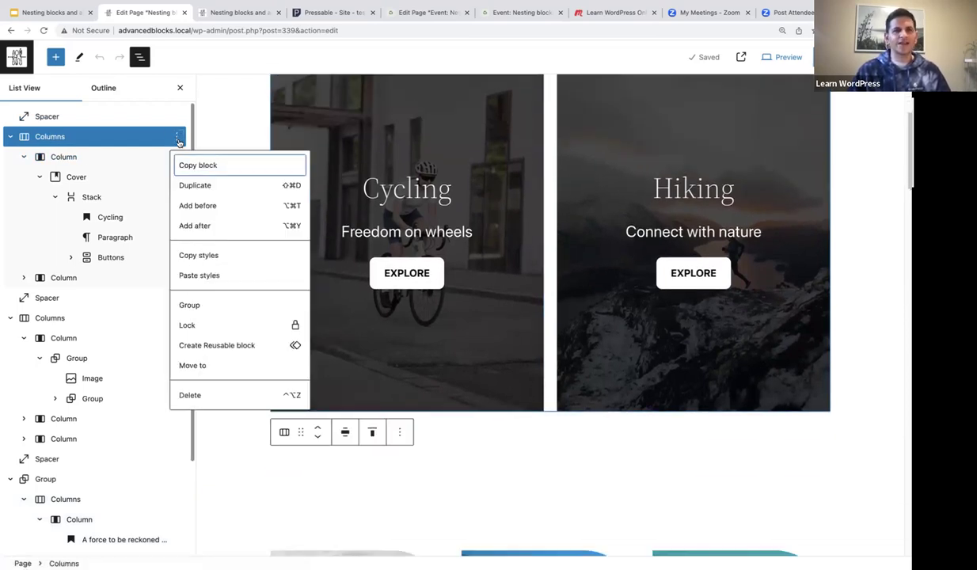
click(199, 227)
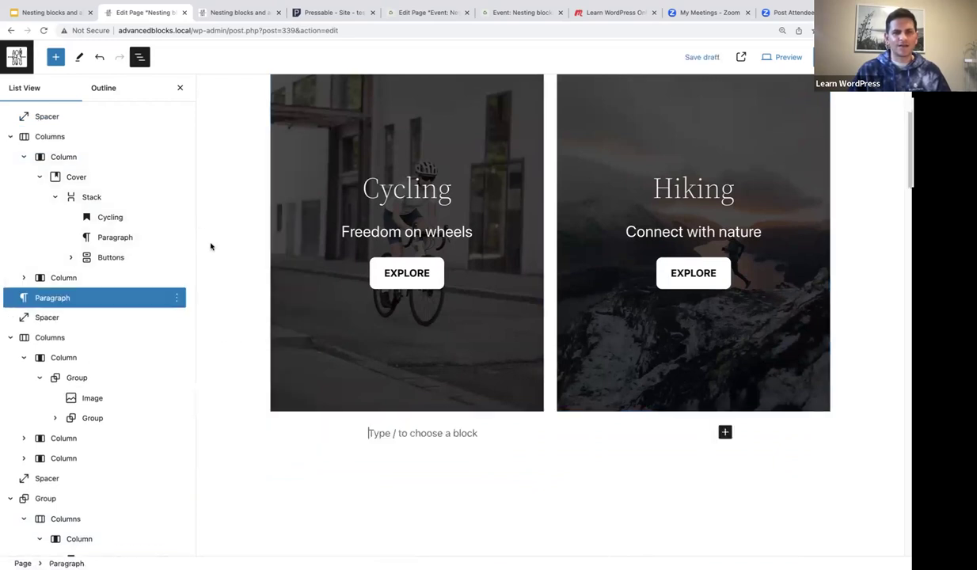
scroll(349, 393, down, 5)
scroll(358, 392, down, 3)
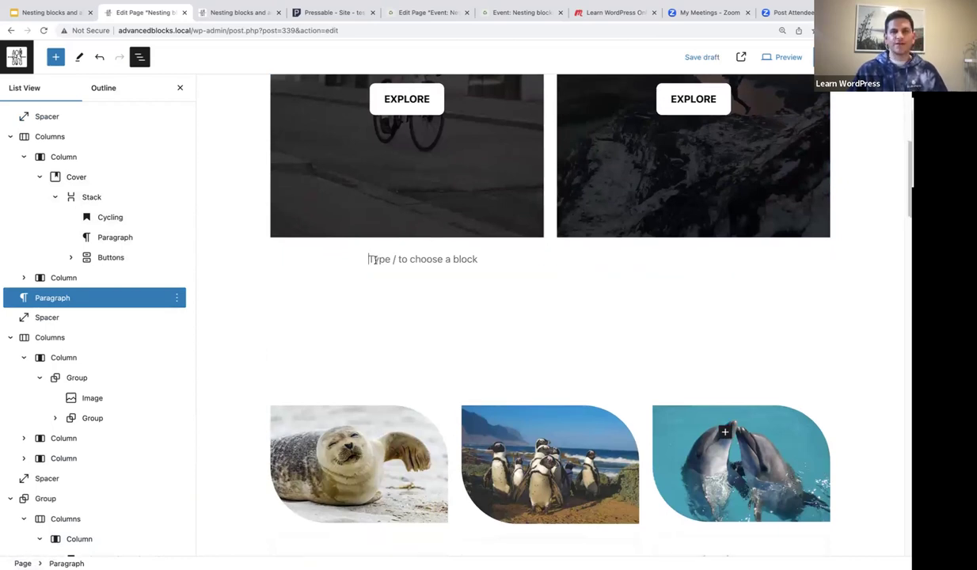
scroll(381, 281, up, 5)
scroll(380, 281, down, 1)
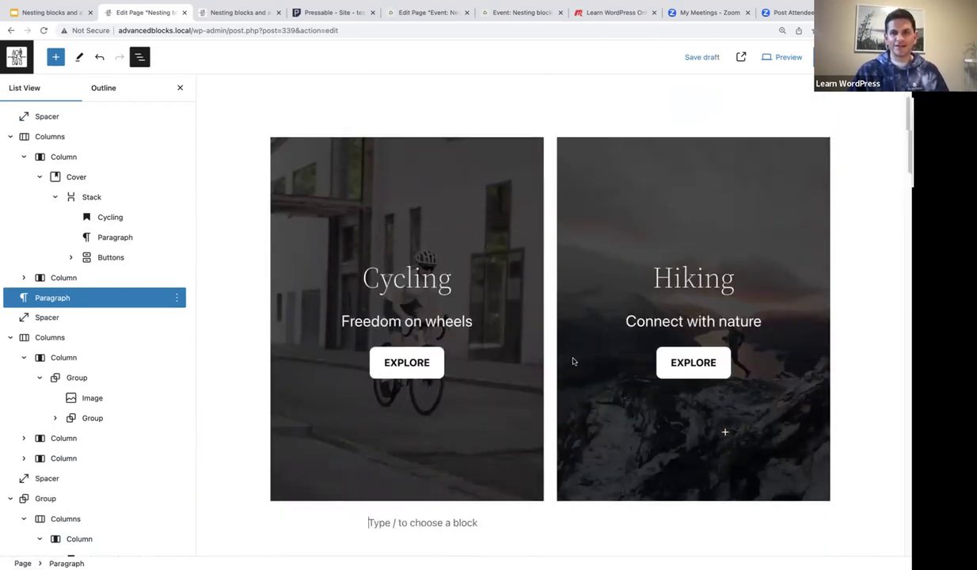
scroll(547, 364, down, 1)
scroll(475, 333, down, 5)
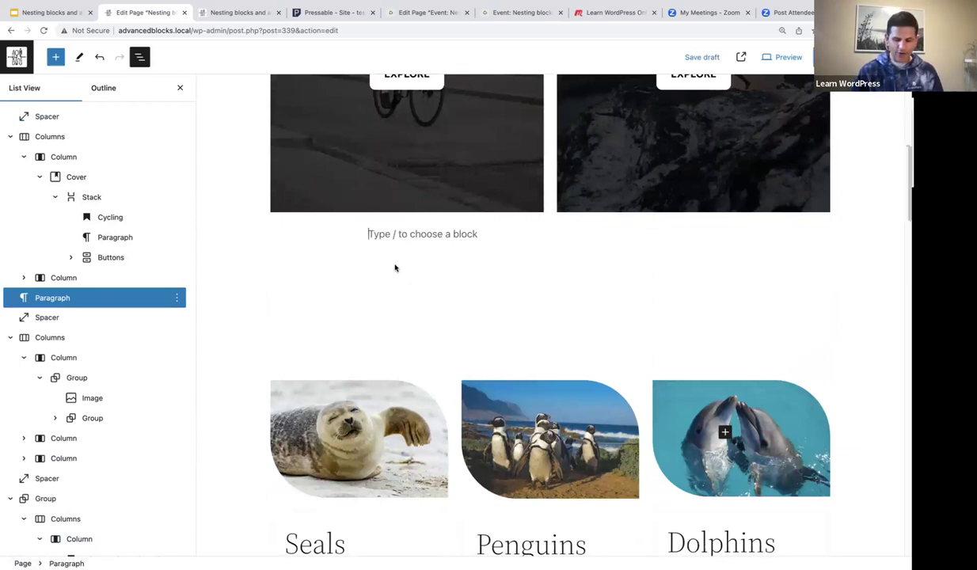
Step: Turn the empty paragraph below the Cycling and Hiking covers into a Columns block with the 50 / 50 variation
text(/col)
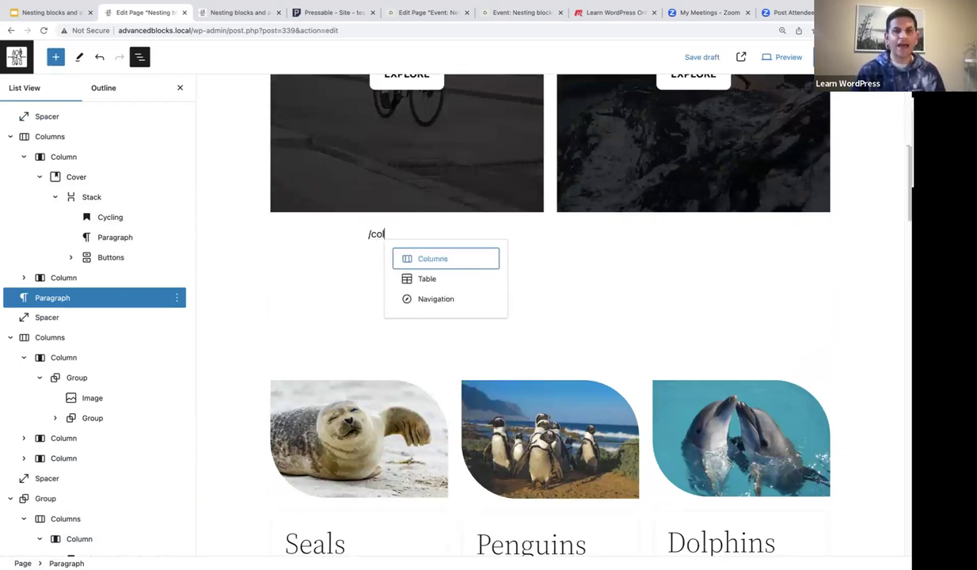
text(umn)
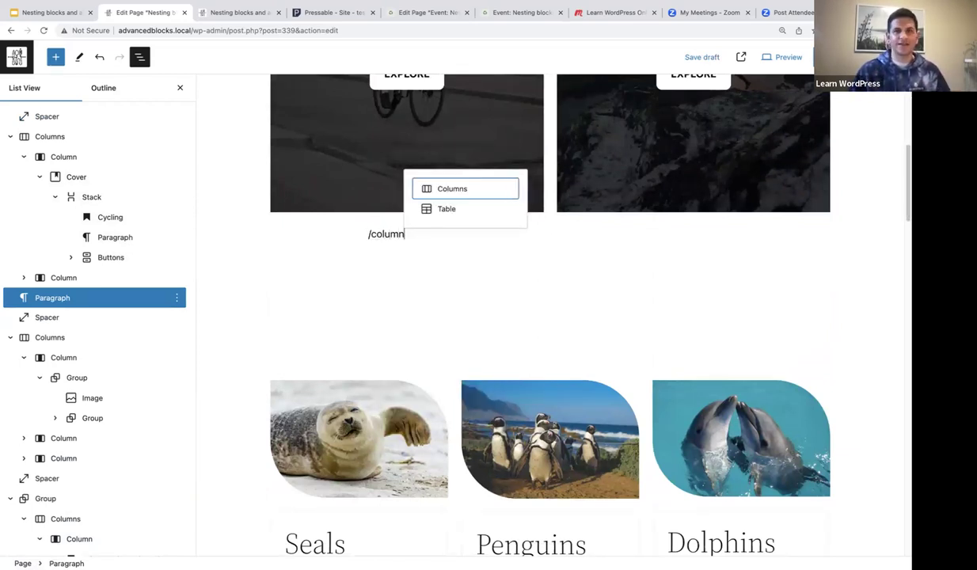
click(448, 193)
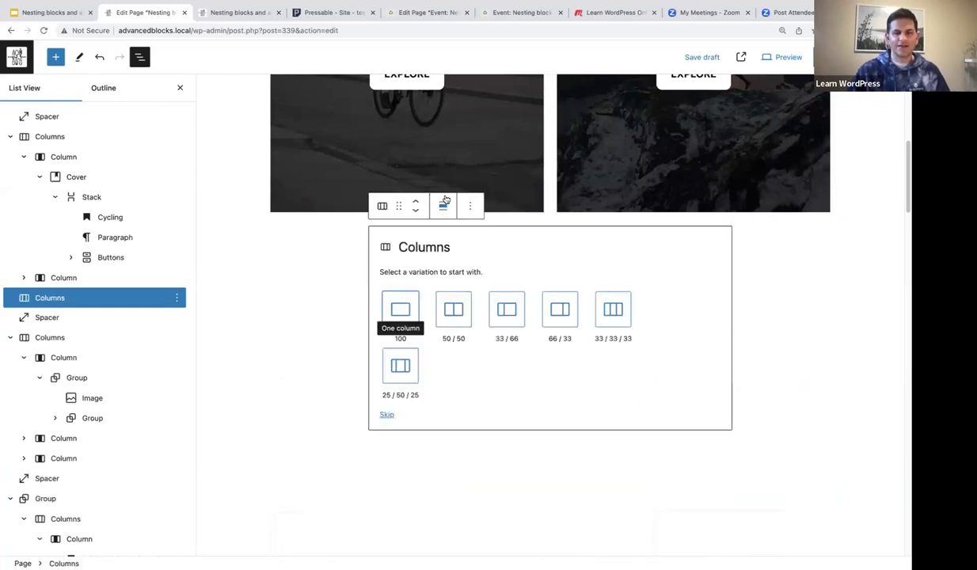
click(454, 311)
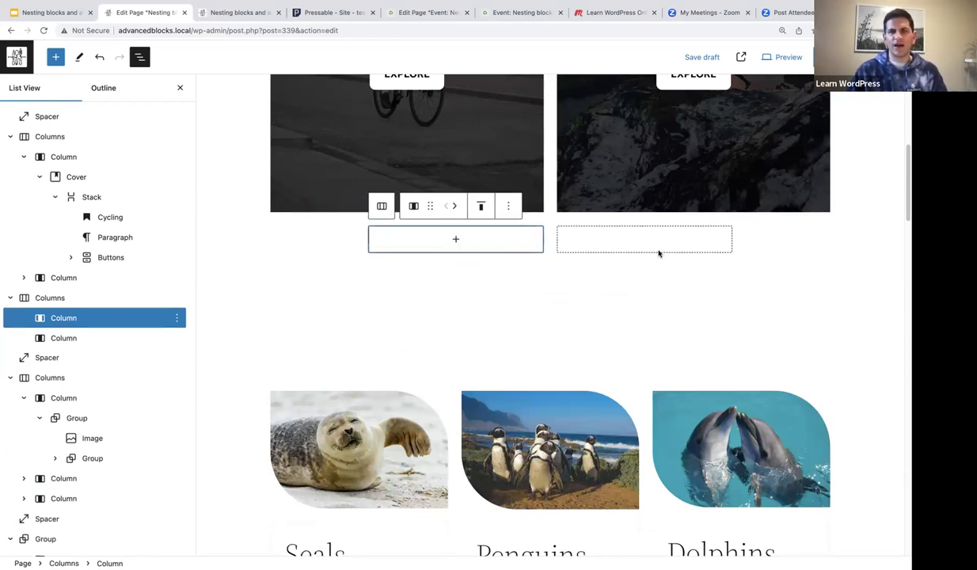
Step: Set the new parent Columns block's alignment to Wide width
click(44, 300)
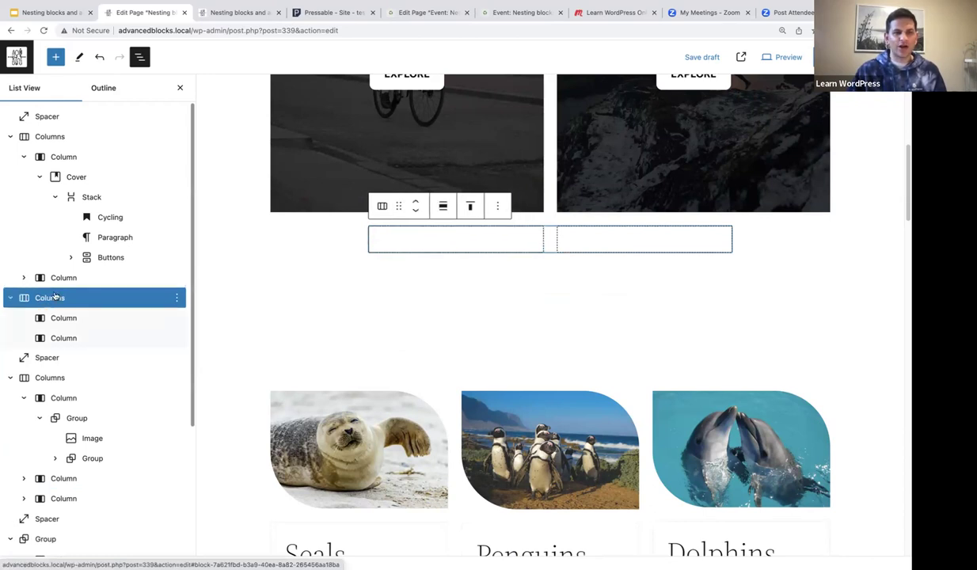
click(444, 209)
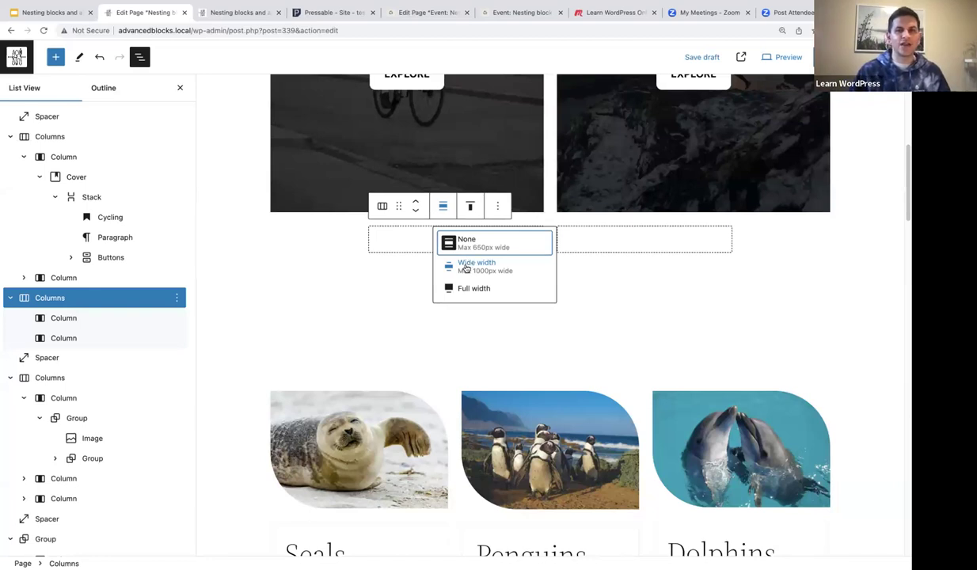
click(467, 265)
scroll(468, 279, up, 1)
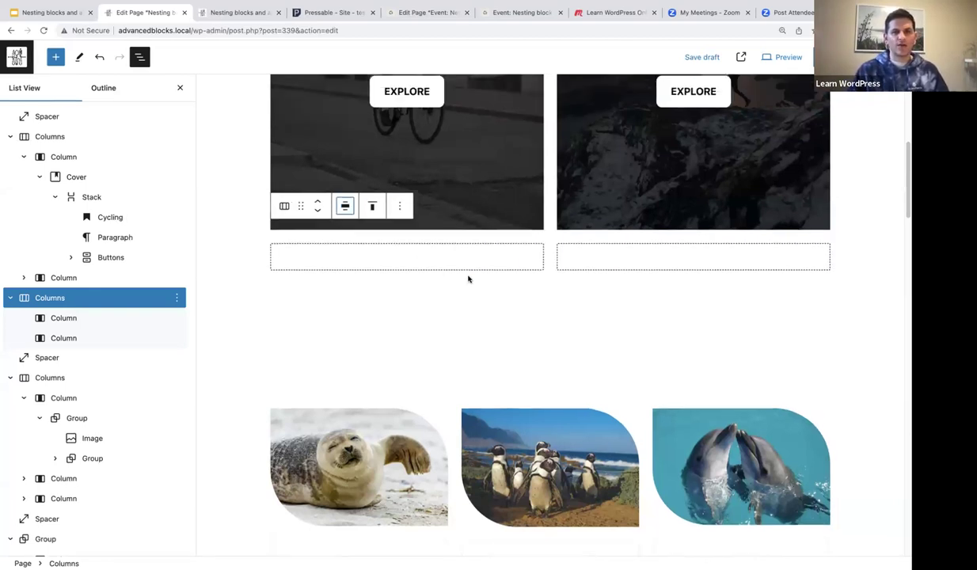
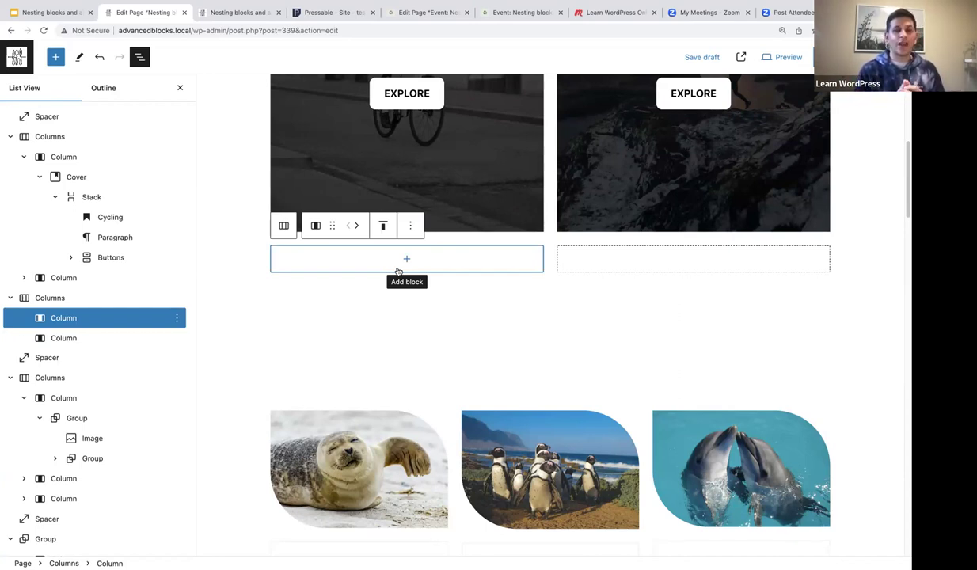
Step: Insert a Cover block in the first column of the new Columns block
scroll(427, 306, up, 5)
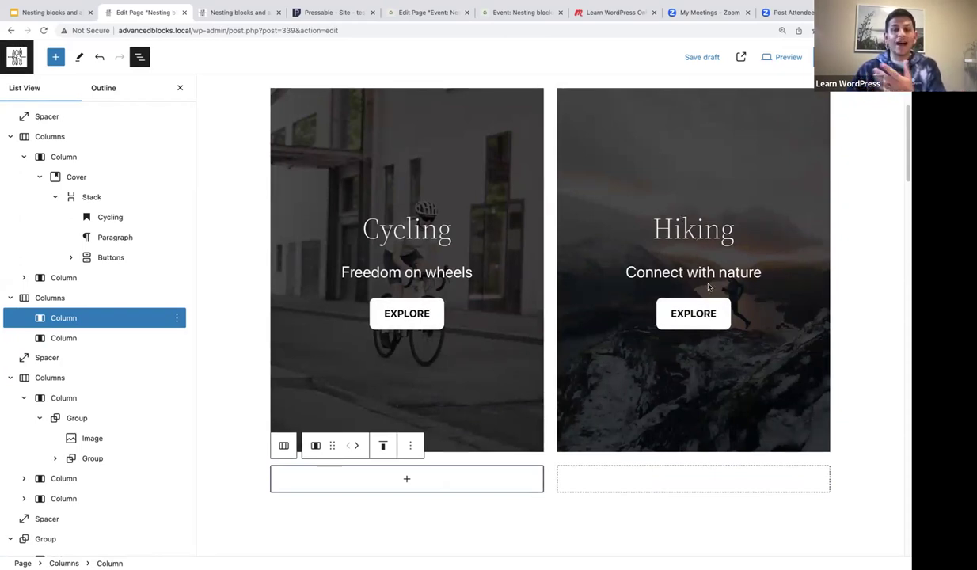
scroll(634, 333, down, 4)
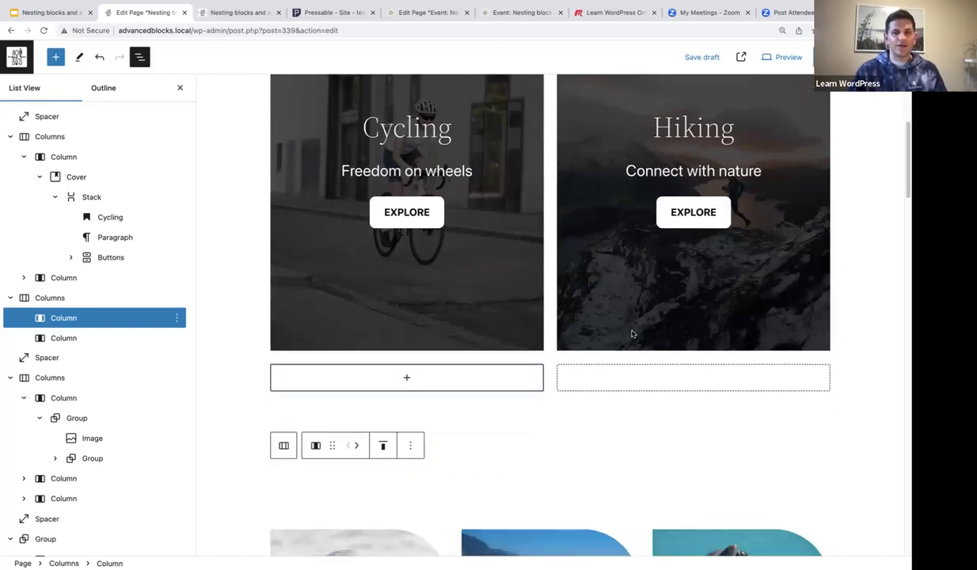
scroll(397, 324, down, 3)
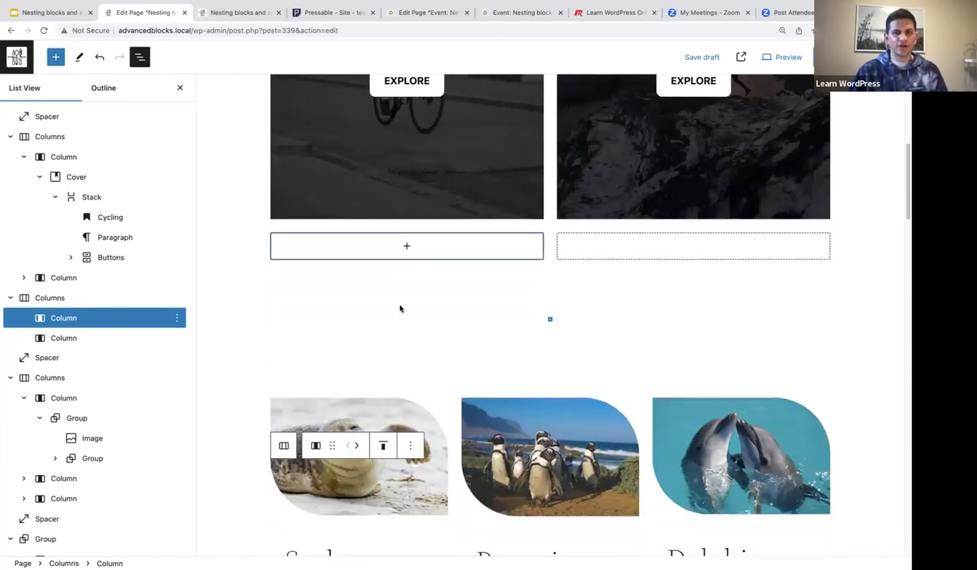
click(407, 225)
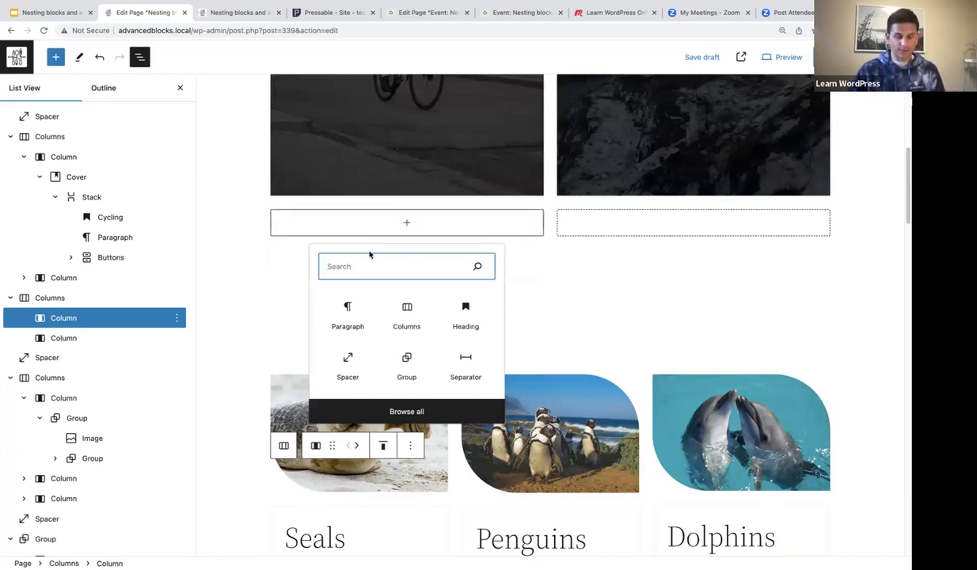
text(cover)
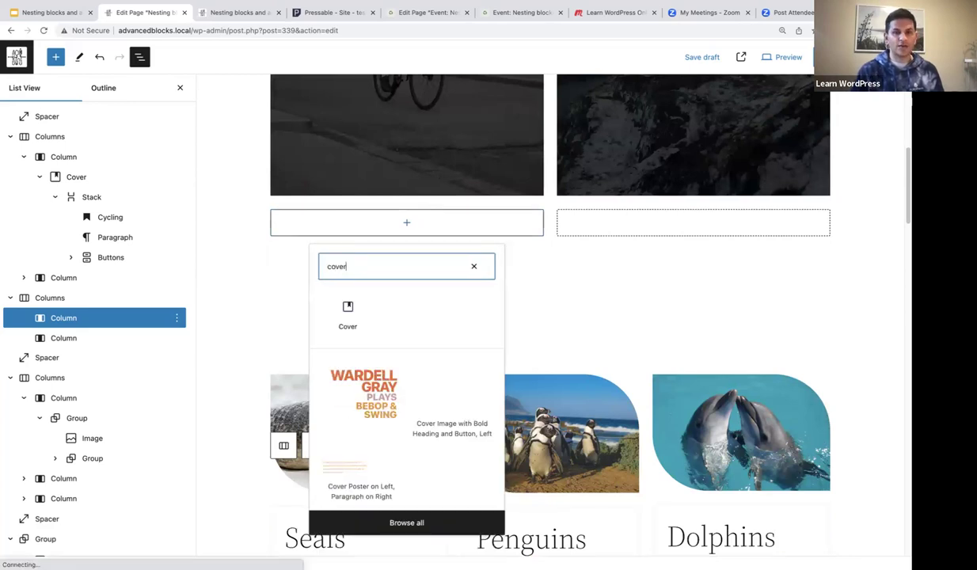
click(344, 309)
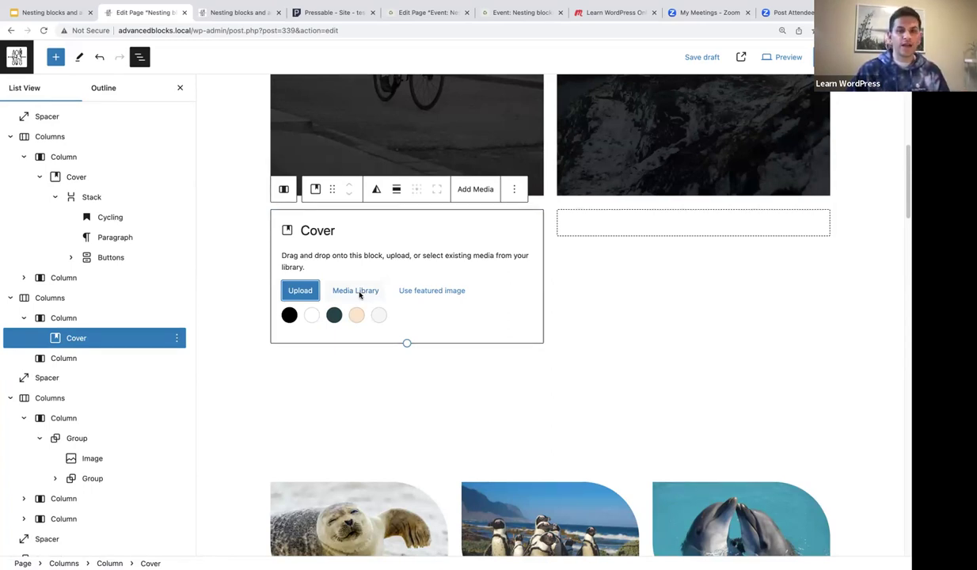
Step: Use the cyclist photo from the Media Library as the new Cover block's background
click(358, 291)
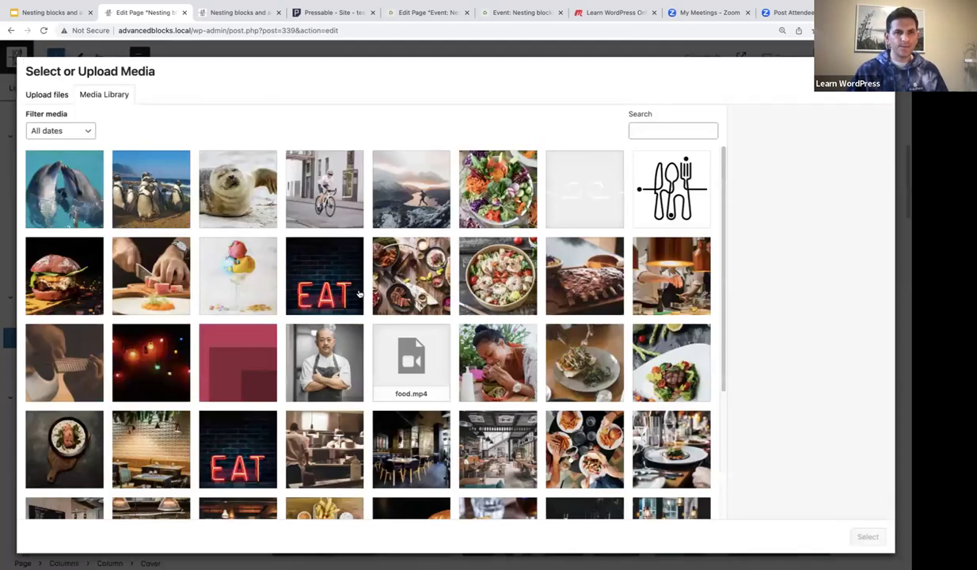
click(333, 190)
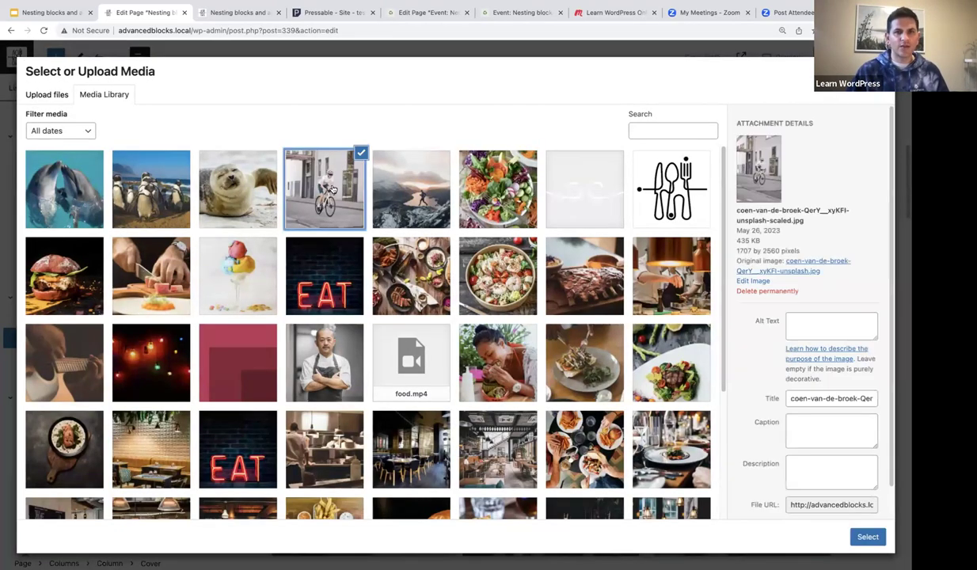
click(868, 537)
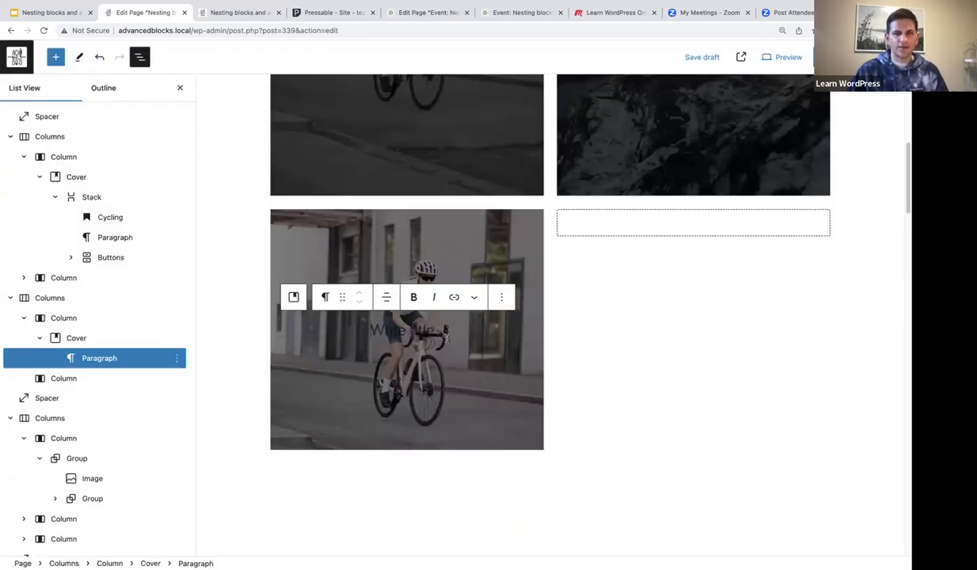
Step: Compare the new cyclist cover with the original Cycling and Hiking covers above it
scroll(451, 338, up, 1)
scroll(444, 343, up, 1)
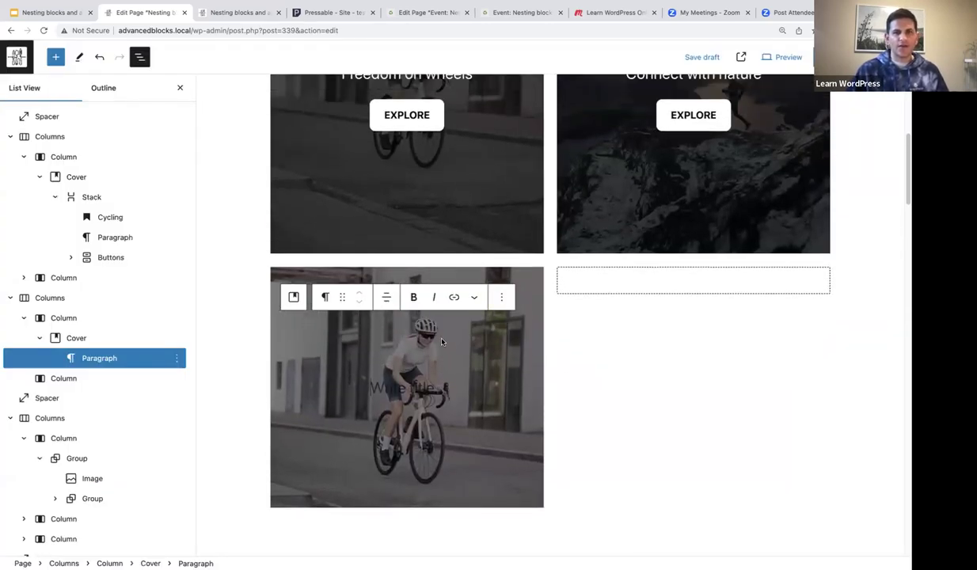
scroll(440, 337, down, 2)
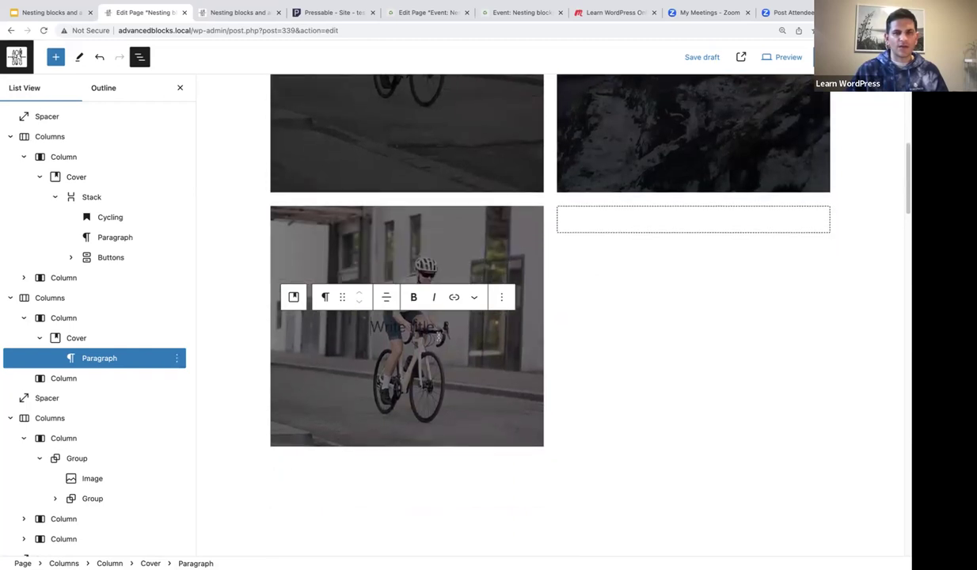
scroll(440, 337, up, 2)
scroll(436, 346, up, 2)
scroll(435, 347, up, 5)
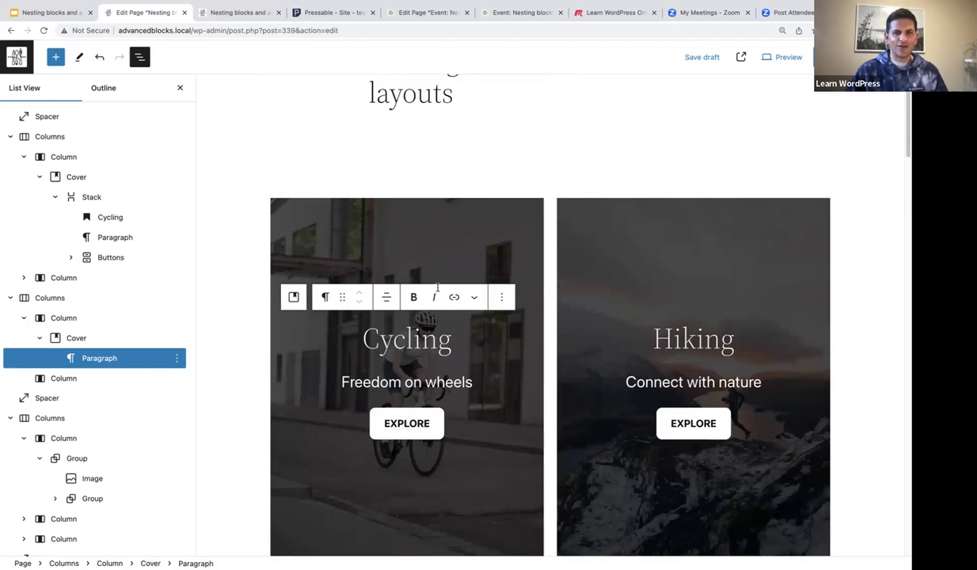
scroll(418, 369, down, 5)
scroll(443, 330, down, 4)
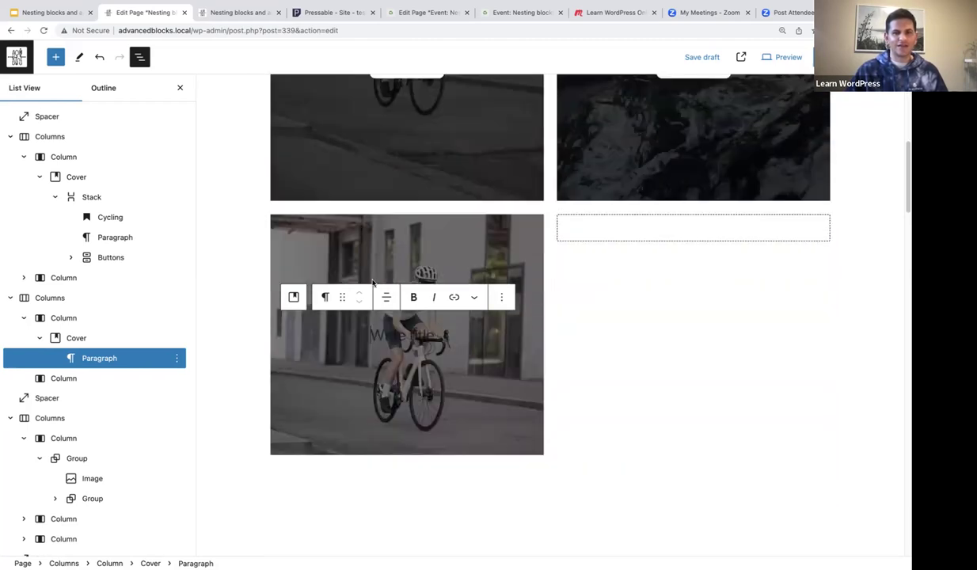
scroll(352, 276, up, 2)
scroll(352, 276, up, 2)
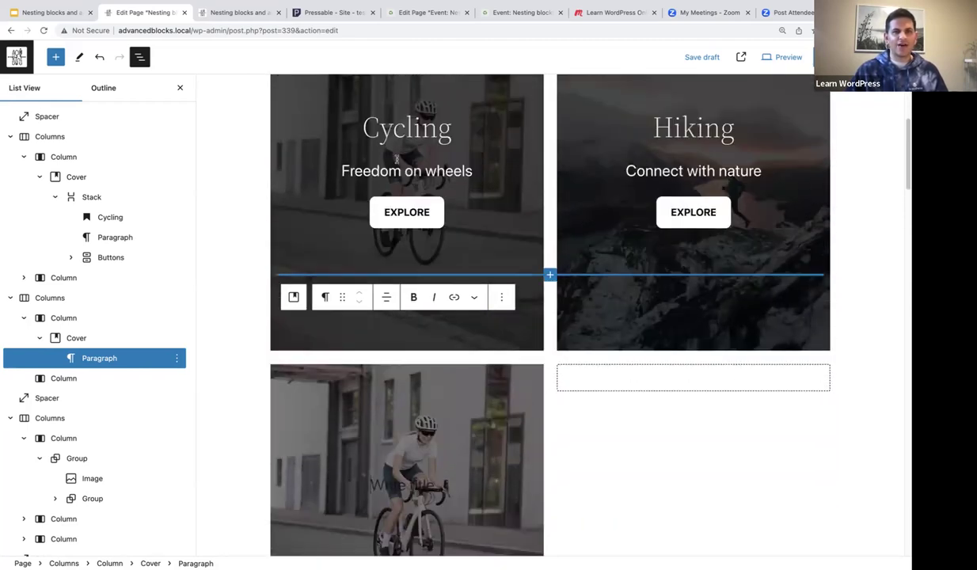
scroll(327, 220, up, 4)
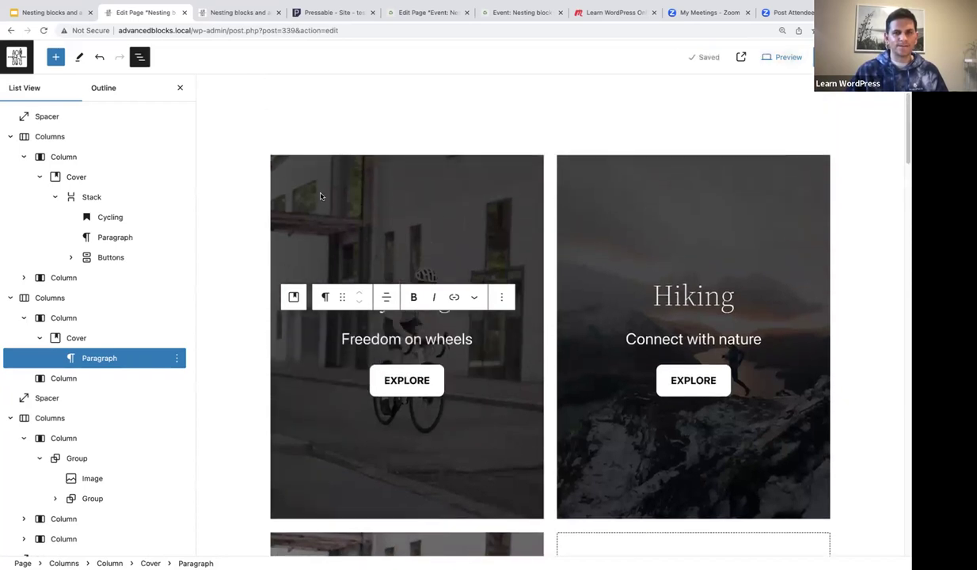
Step: Show the block settings of the original Cycling cover and examine its layout, media and style options, including overlay opacity and minimum height
click(311, 188)
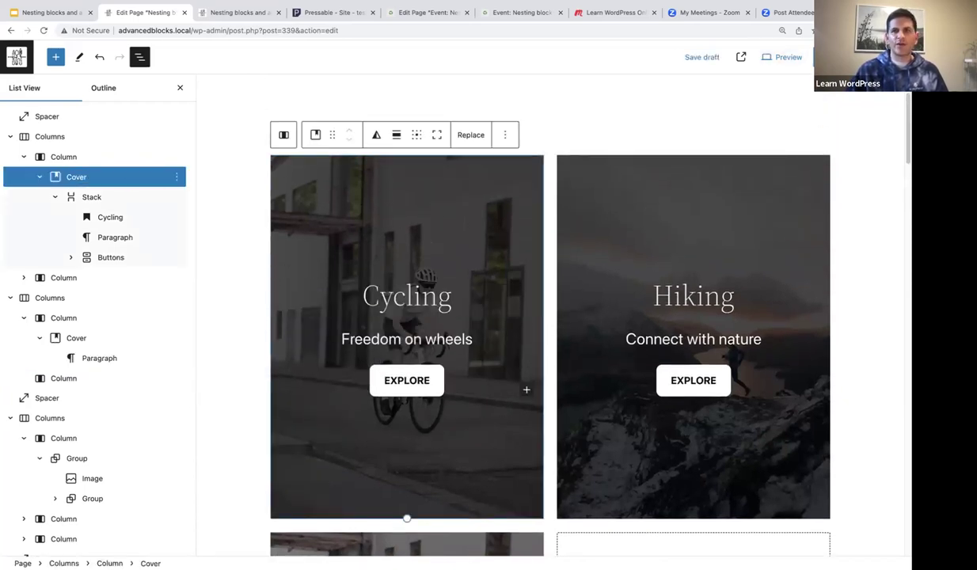
key(ctrl+shift+comma)
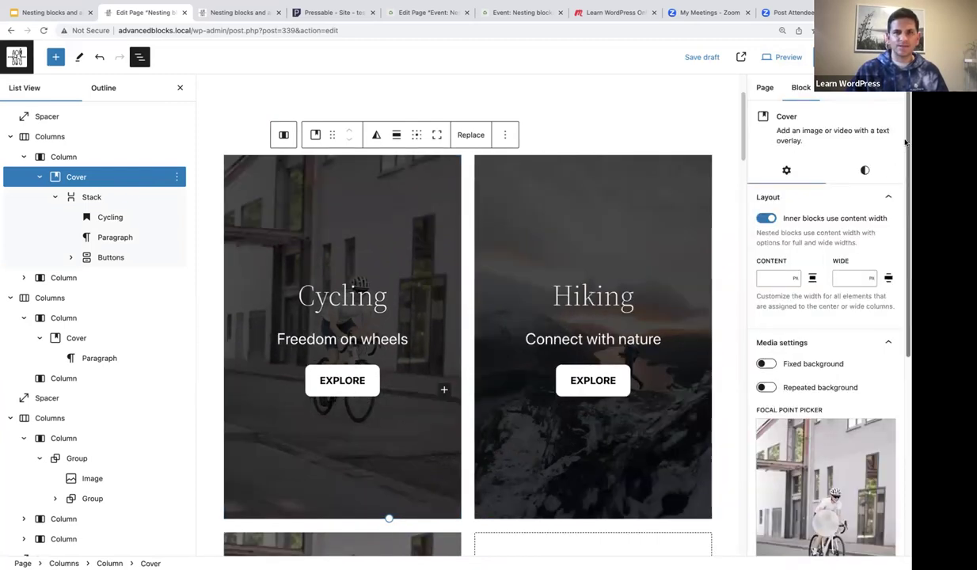
scroll(905, 143, down, 5)
scroll(826, 317, down, 2)
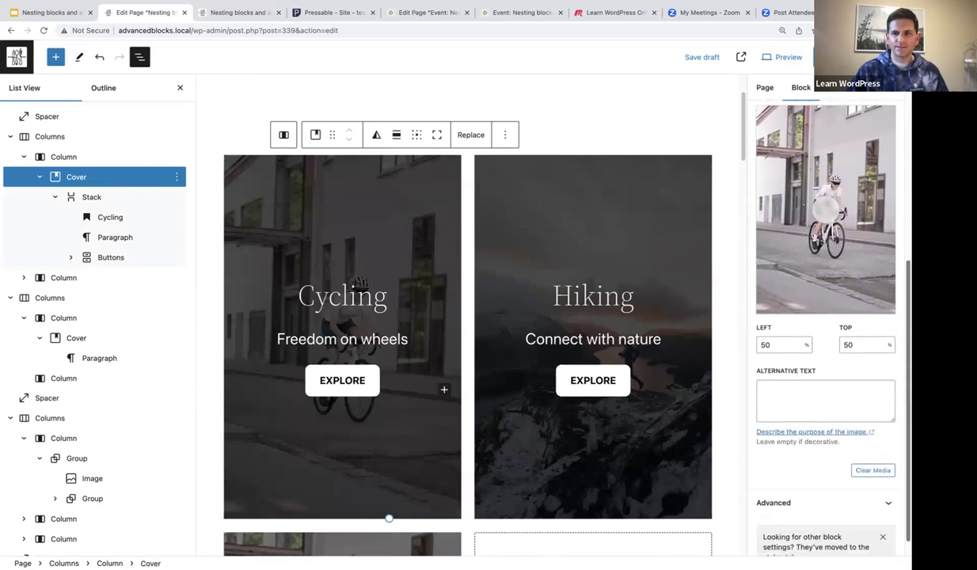
scroll(827, 316, up, 4)
scroll(872, 185, up, 5)
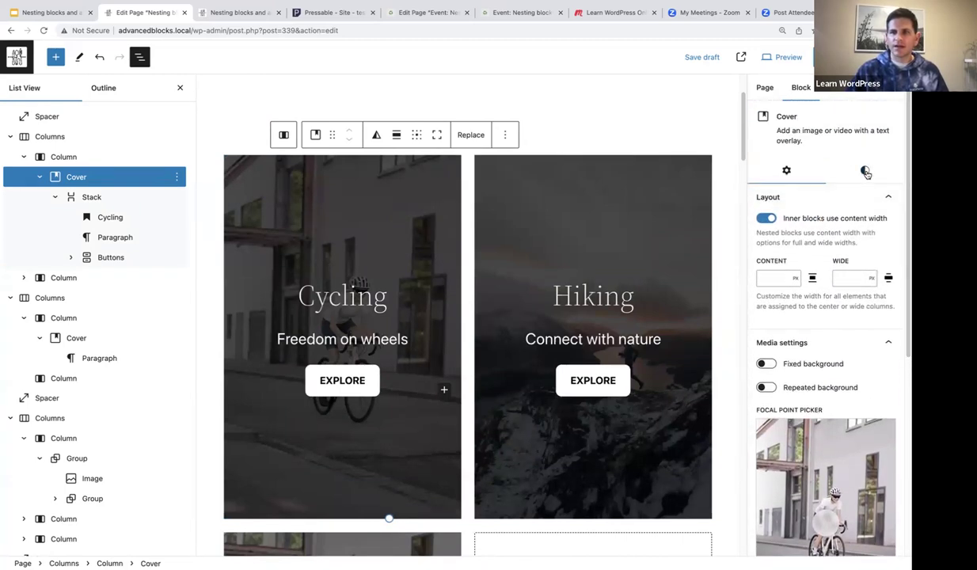
click(865, 170)
scroll(865, 174, down, 3)
scroll(826, 317, down, 3)
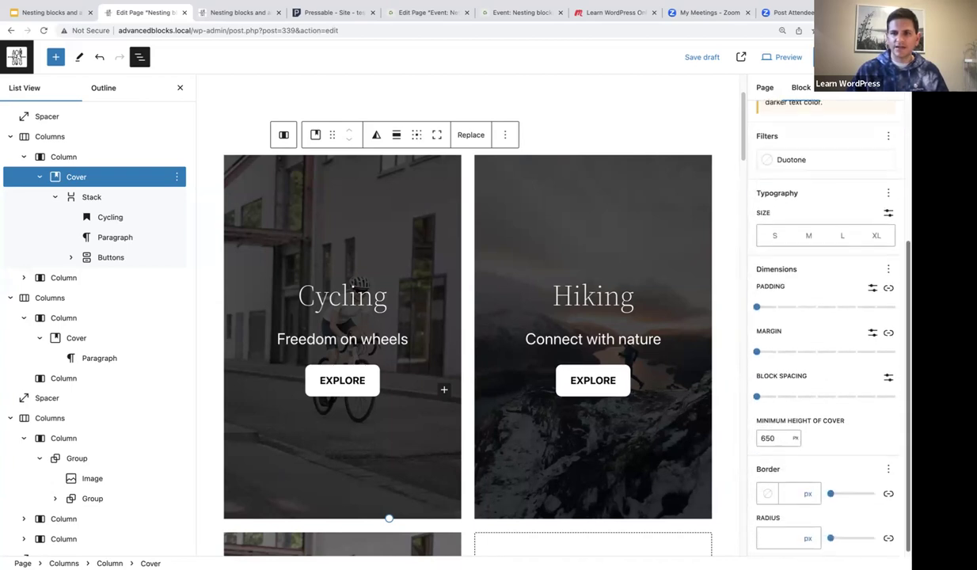
scroll(826, 316, up, 4)
scroll(826, 317, up, 3)
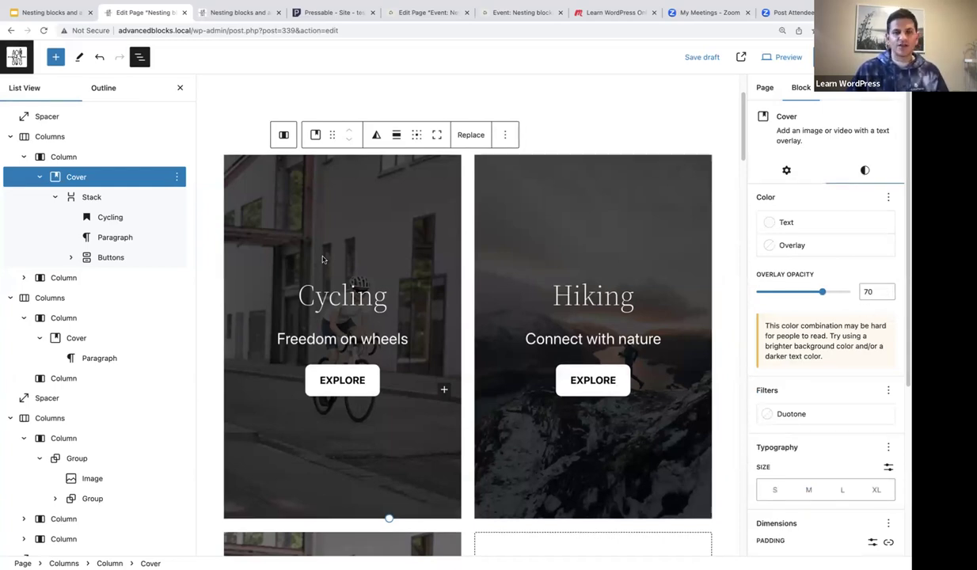
Step: Set the new cyclist cover's overlay opacity to 70 and save the page
scroll(331, 276, down, 5)
scroll(331, 275, down, 1)
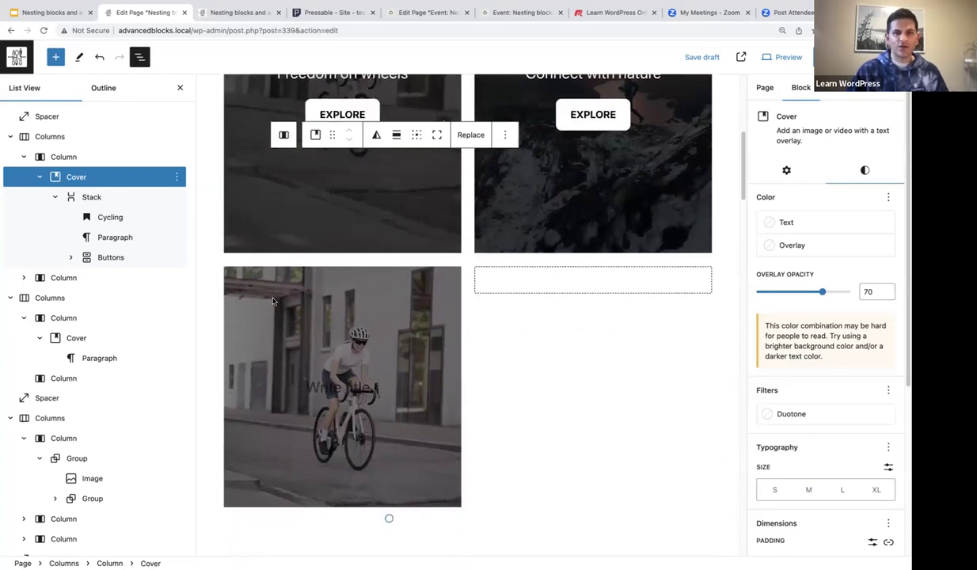
click(272, 301)
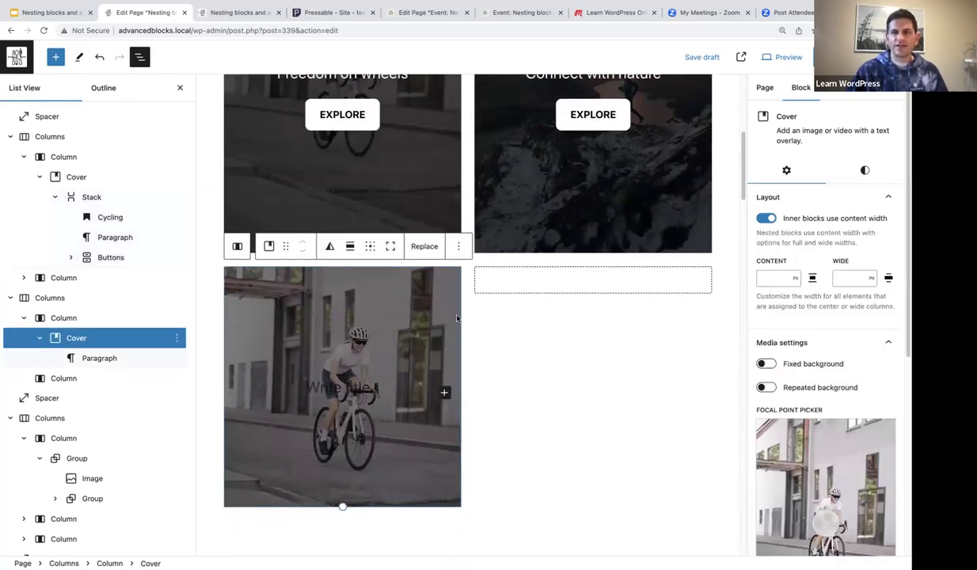
click(865, 172)
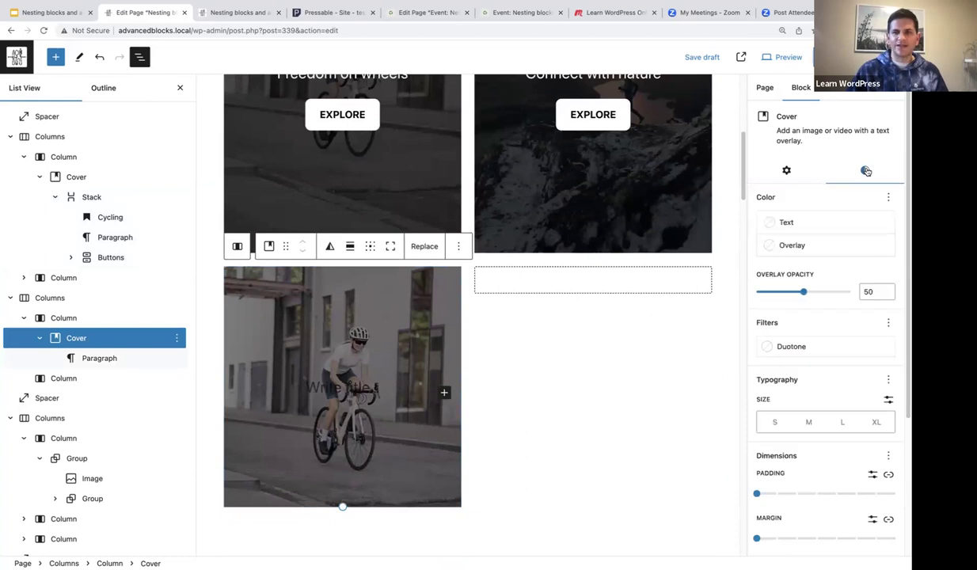
click(887, 289)
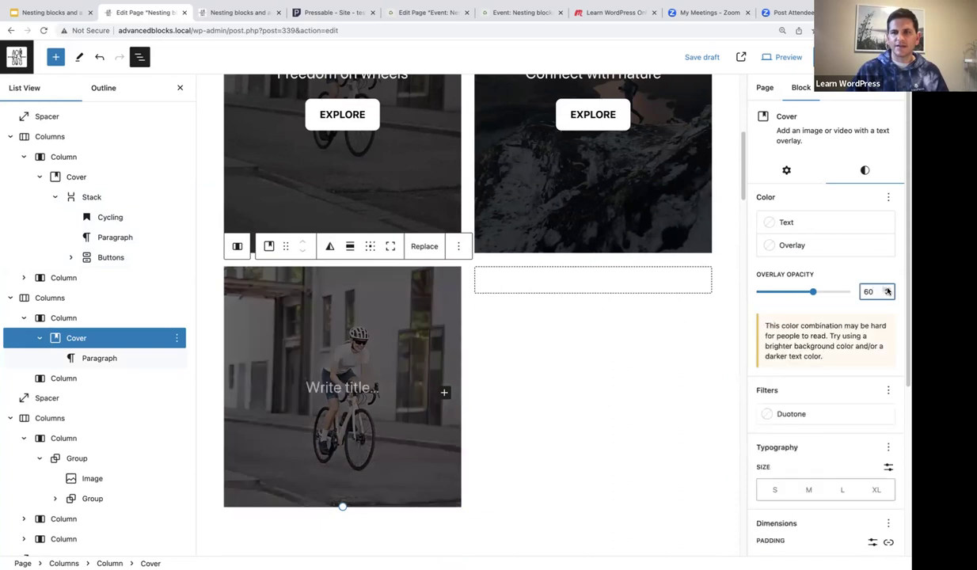
click(888, 289)
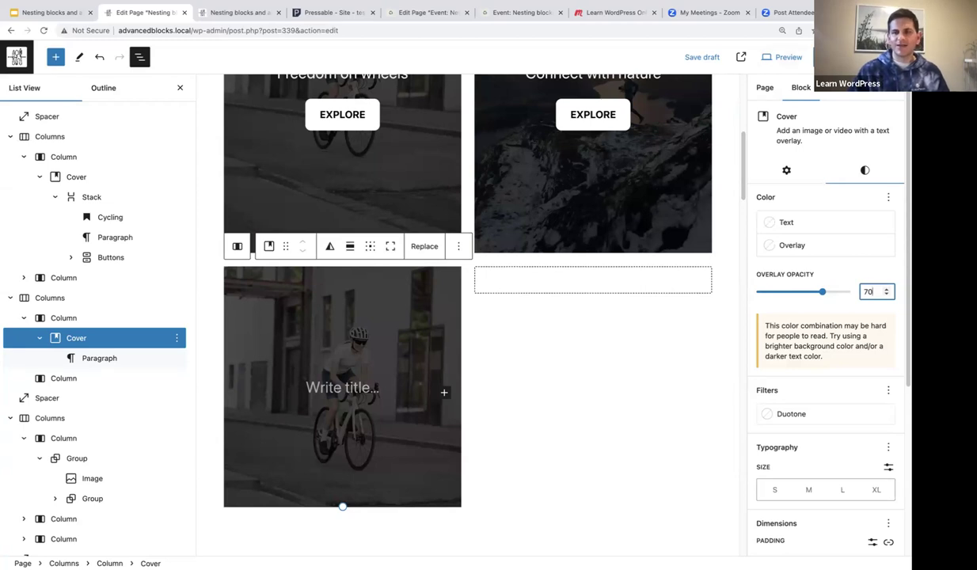
key(super+s)
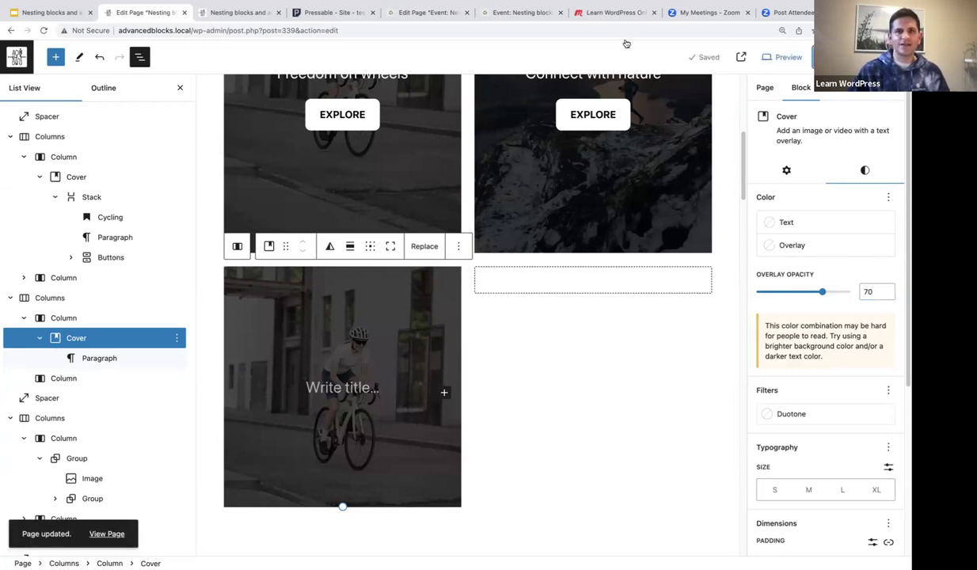
Step: Check which theme is active on the dashboard's Themes page in a duplicated browser tab and close that tab
right_click(132, 14)
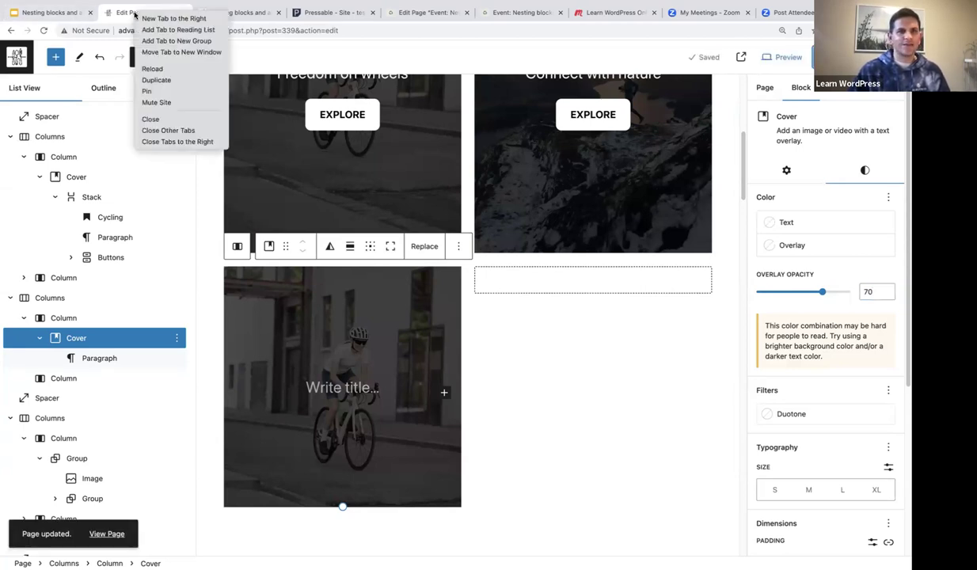
click(157, 82)
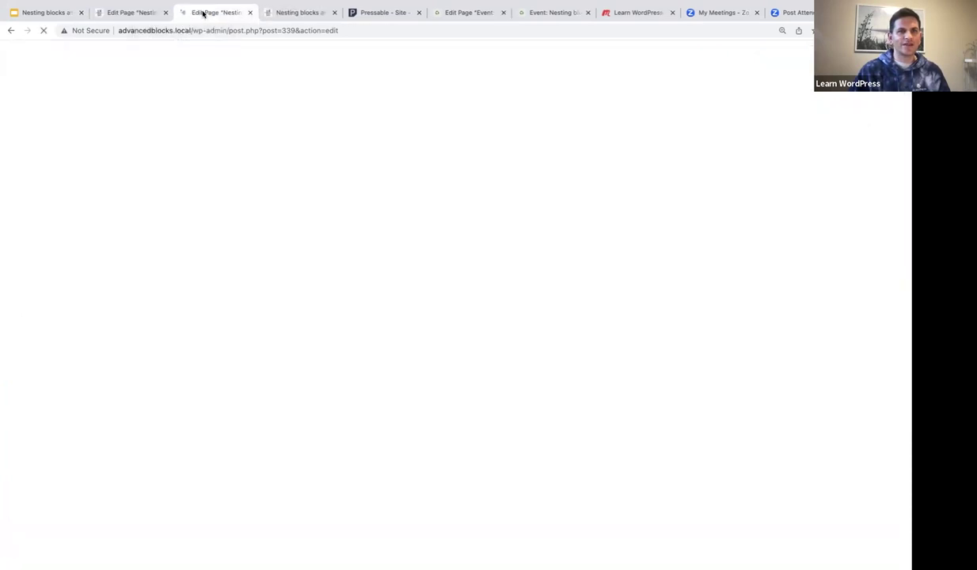
click(18, 57)
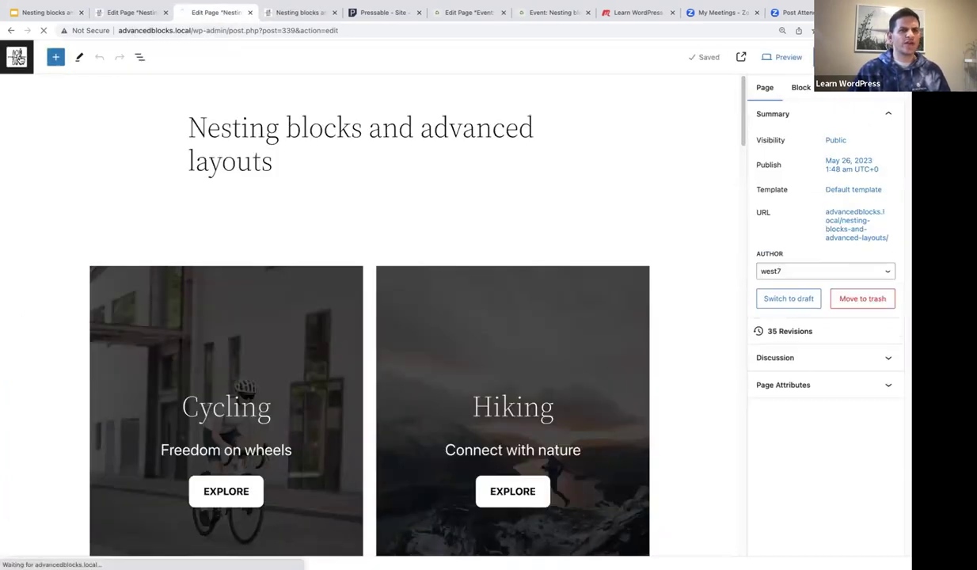
click(19, 49)
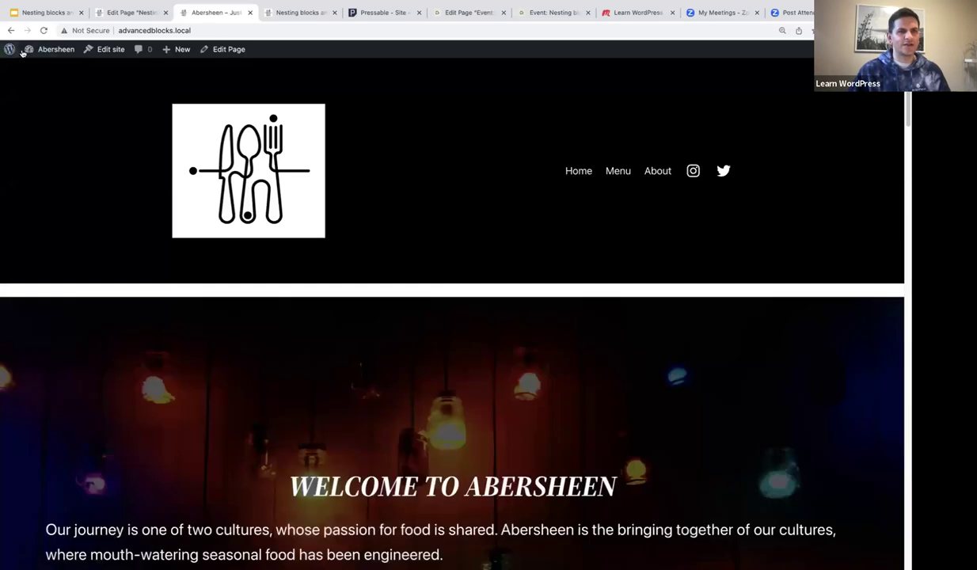
click(10, 30)
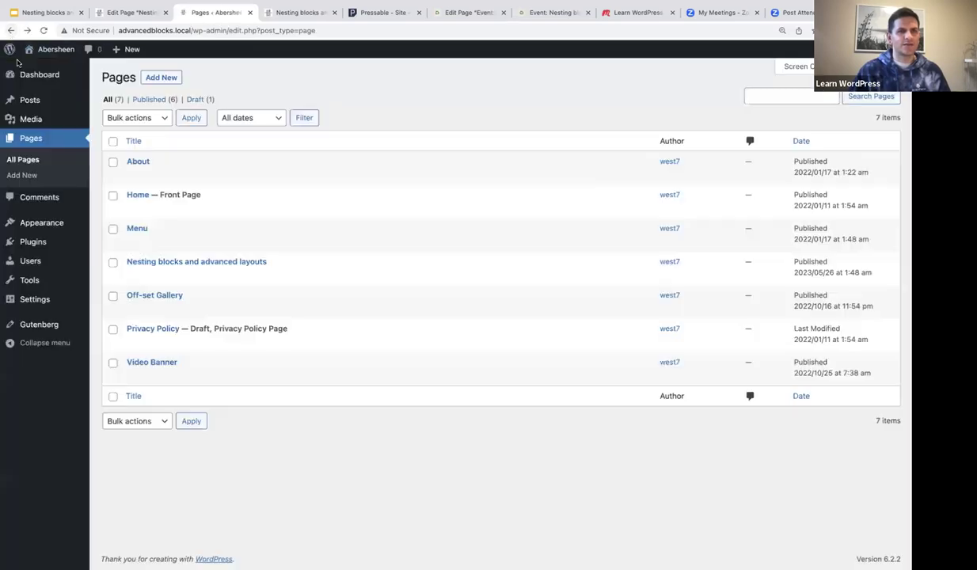
click(29, 225)
mouse_move(196, 210)
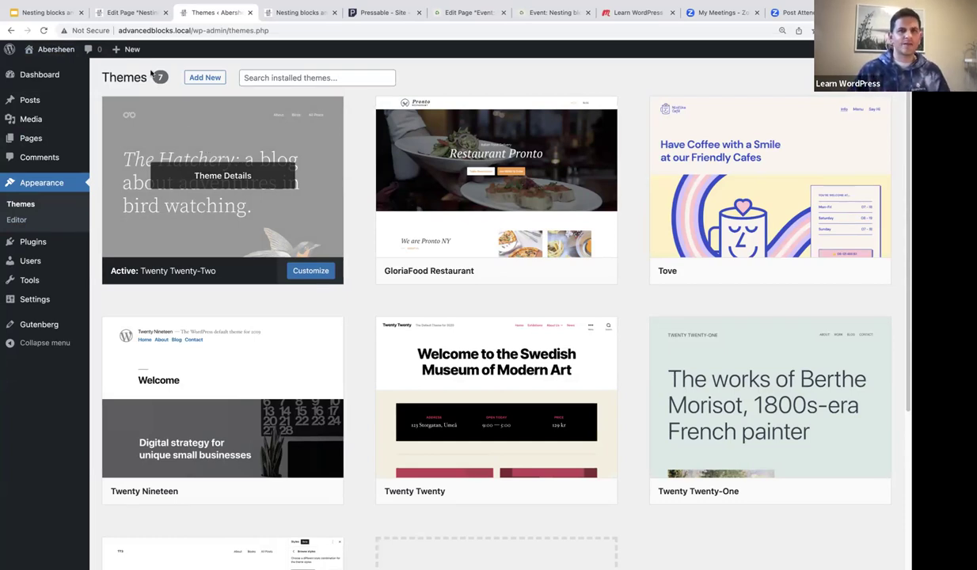
click(249, 12)
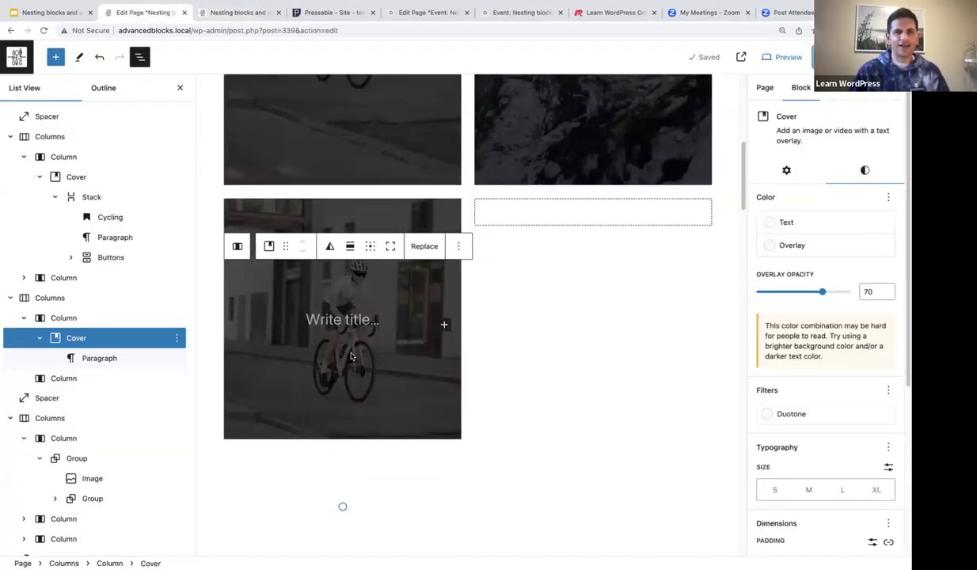
Step: Replace the empty title paragraph inside the new cyclist cover with a Stack block
click(315, 320)
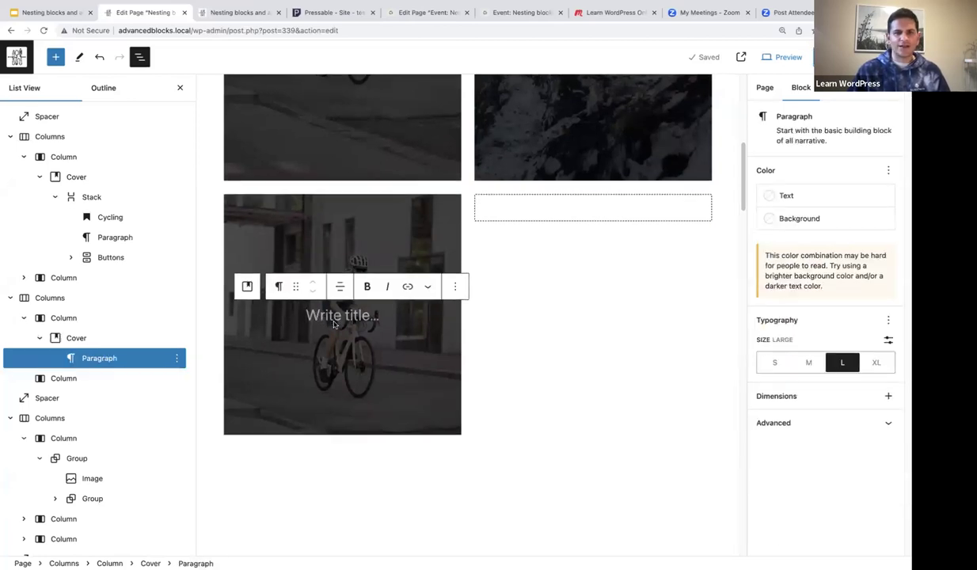
scroll(333, 322, down, 1)
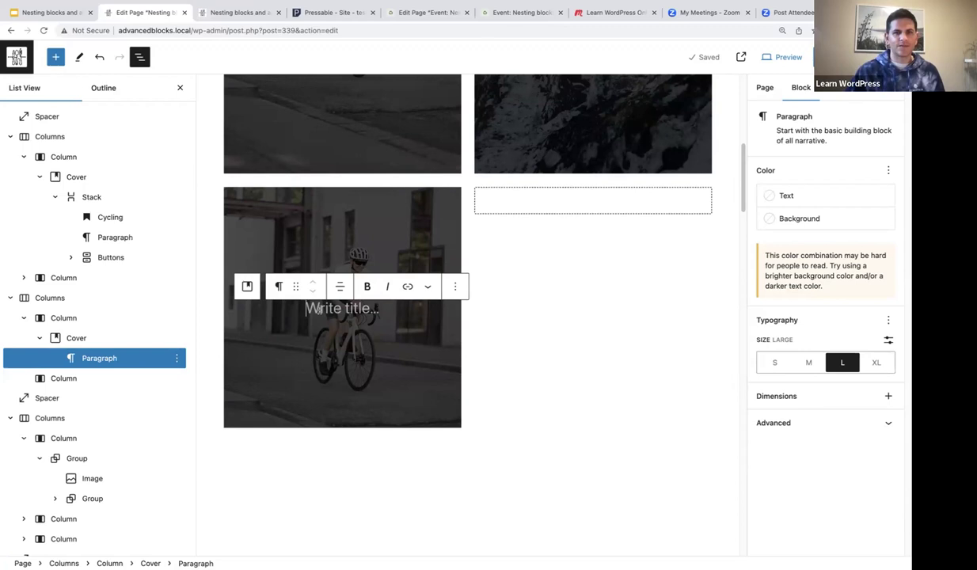
text(/stack)
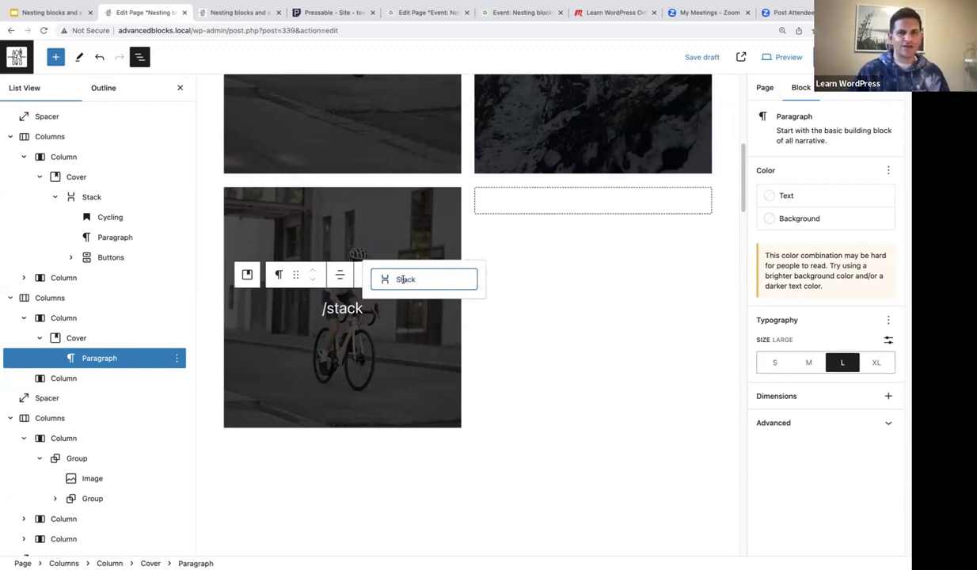
click(400, 278)
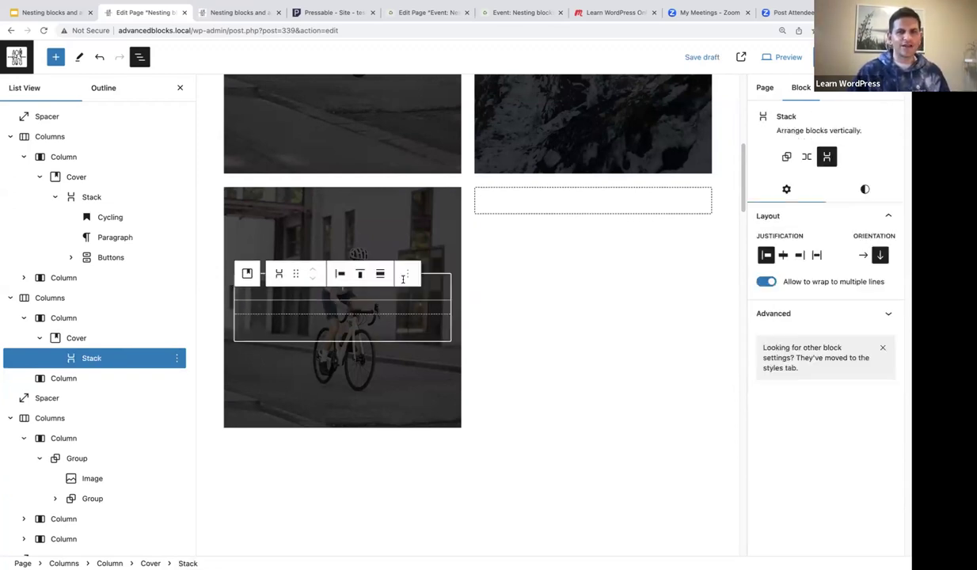
Step: Add a Heading block inside the new Stack with the text "Cycling"
click(344, 295)
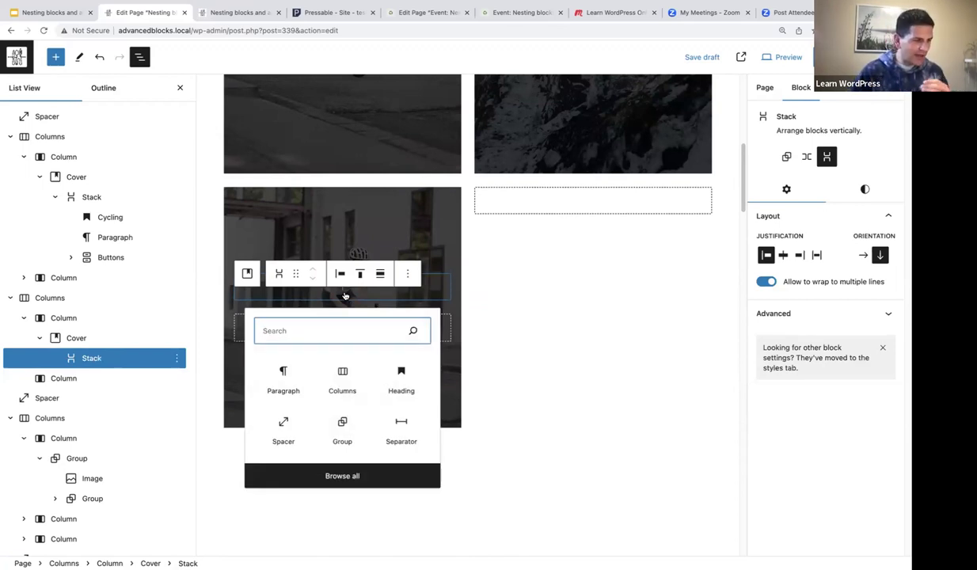
text(head)
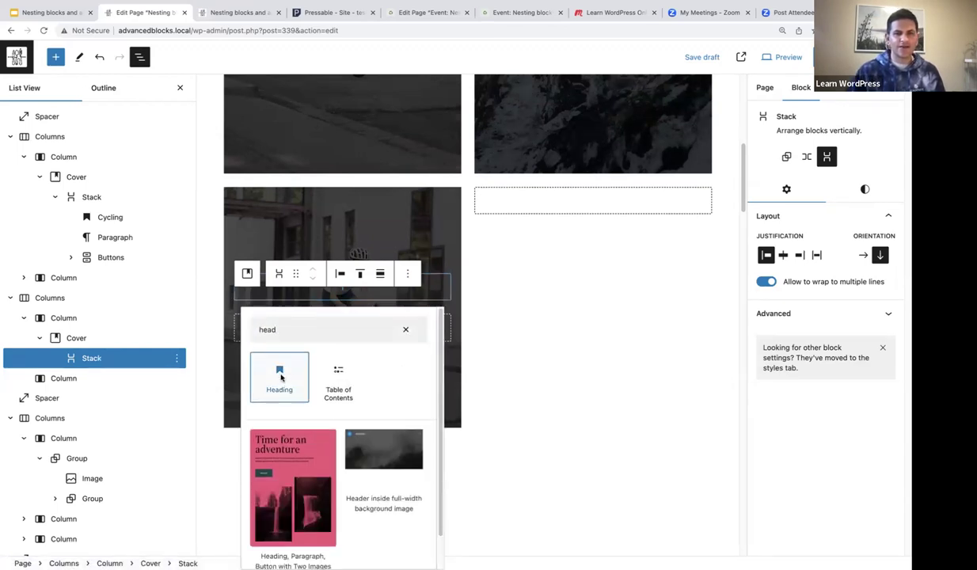
click(280, 376)
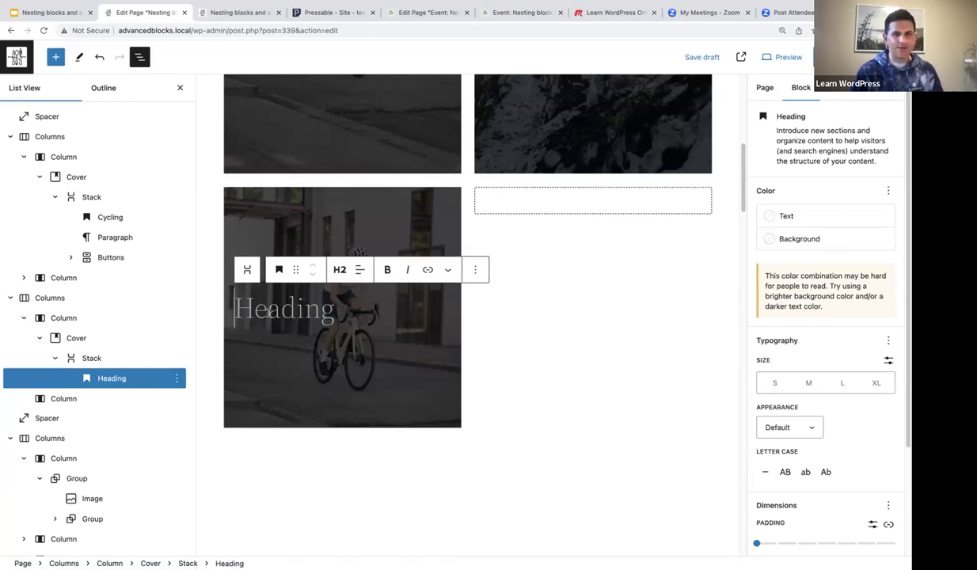
text(Cycl)
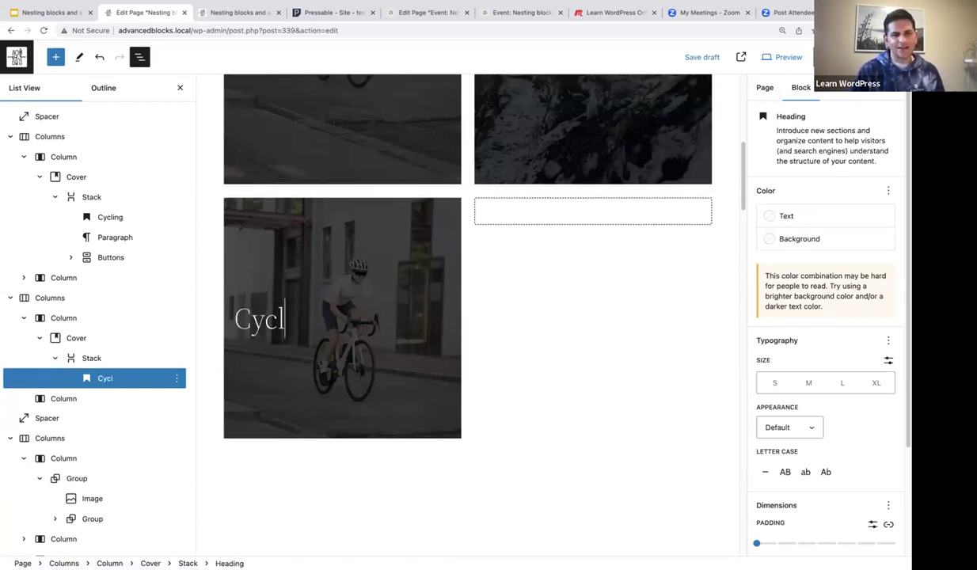
text(ing)
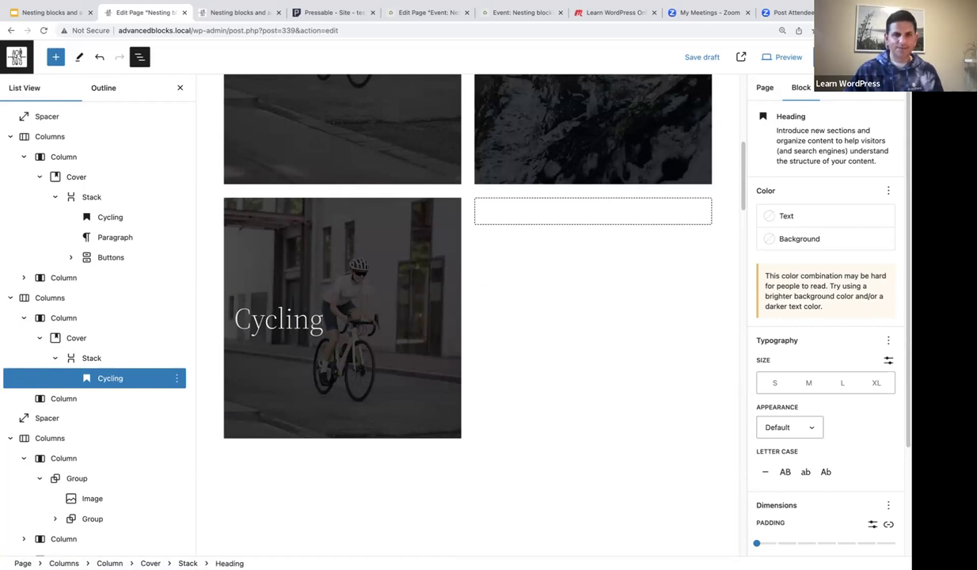
Step: Add a paragraph reading "Connect with nature" below the new Cycling heading
key(Return)
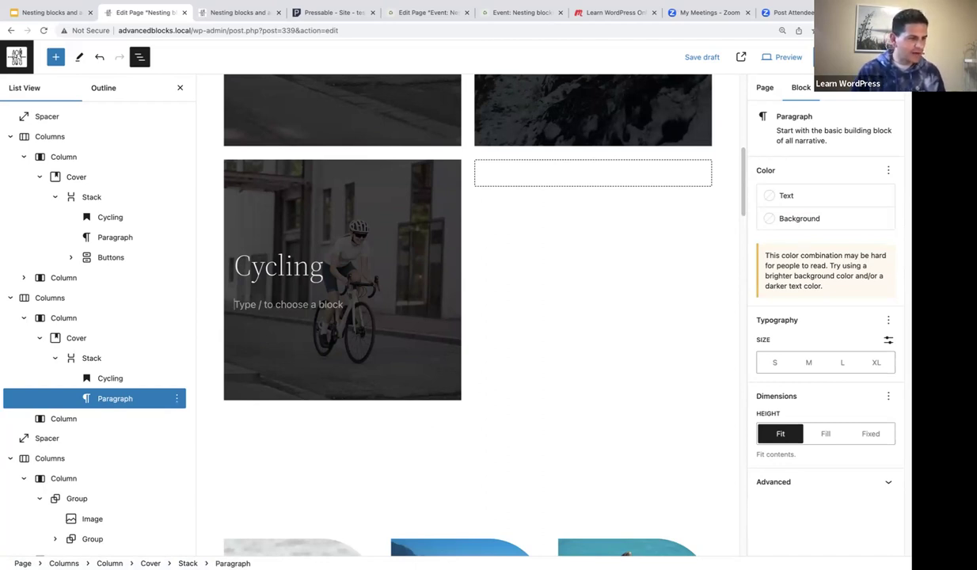
text(Connec)
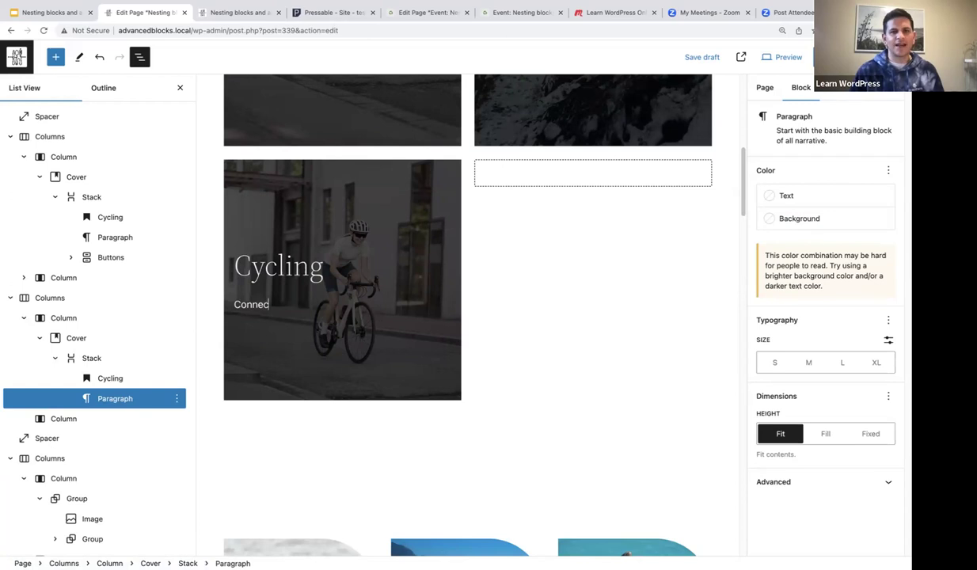
text(t with nature)
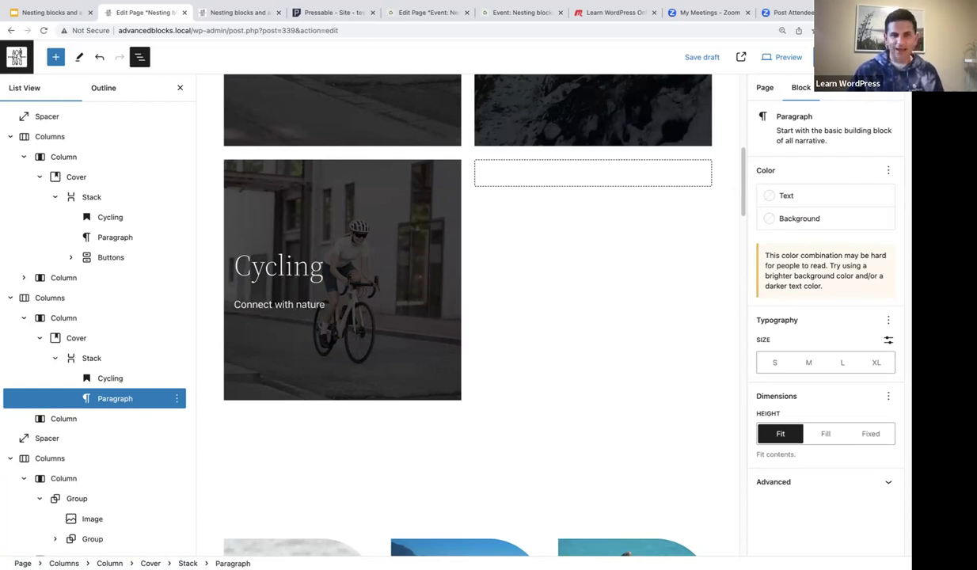
Step: Insert a Buttons block below the new paragraph and label its button "EXPLORE"
key(Return)
text(/)
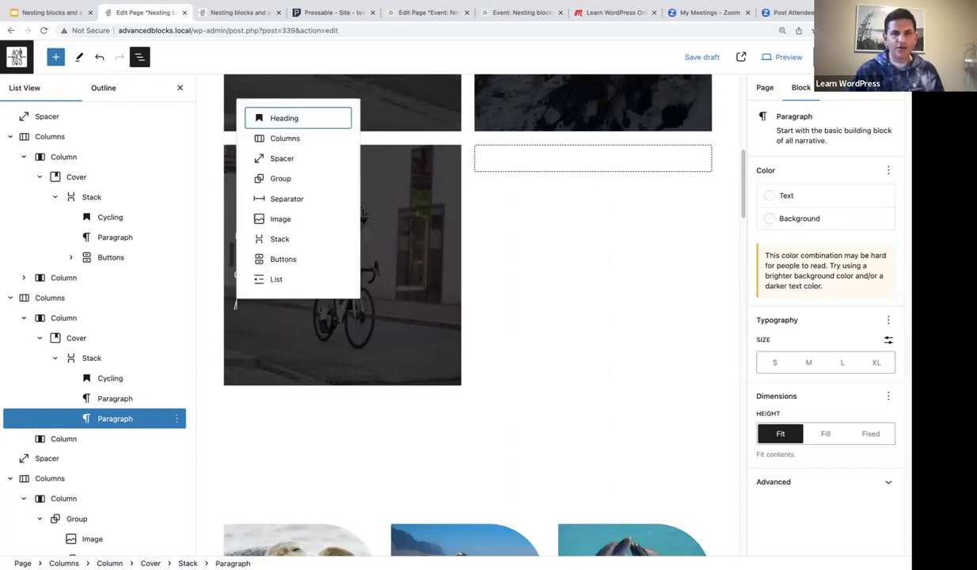
text(butto)
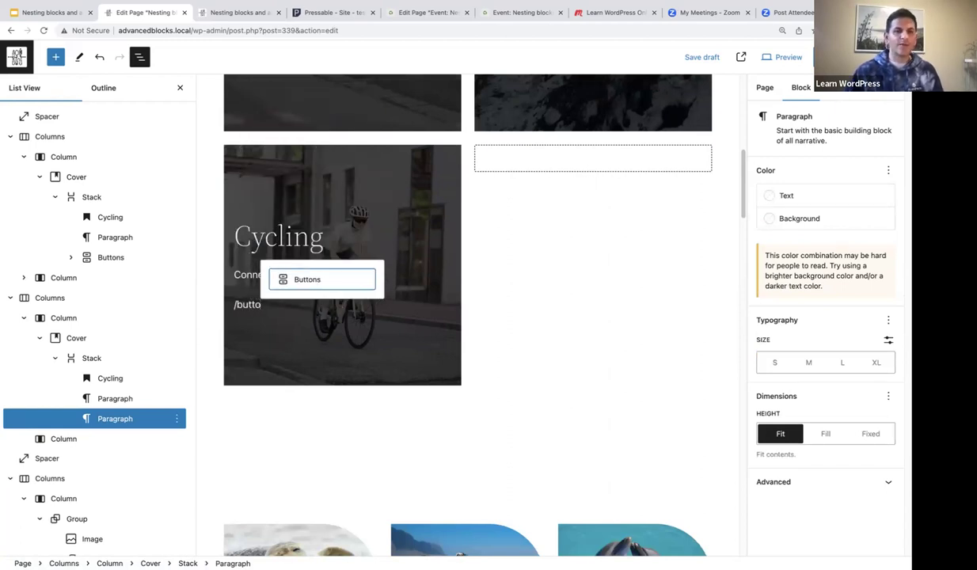
text(ns)
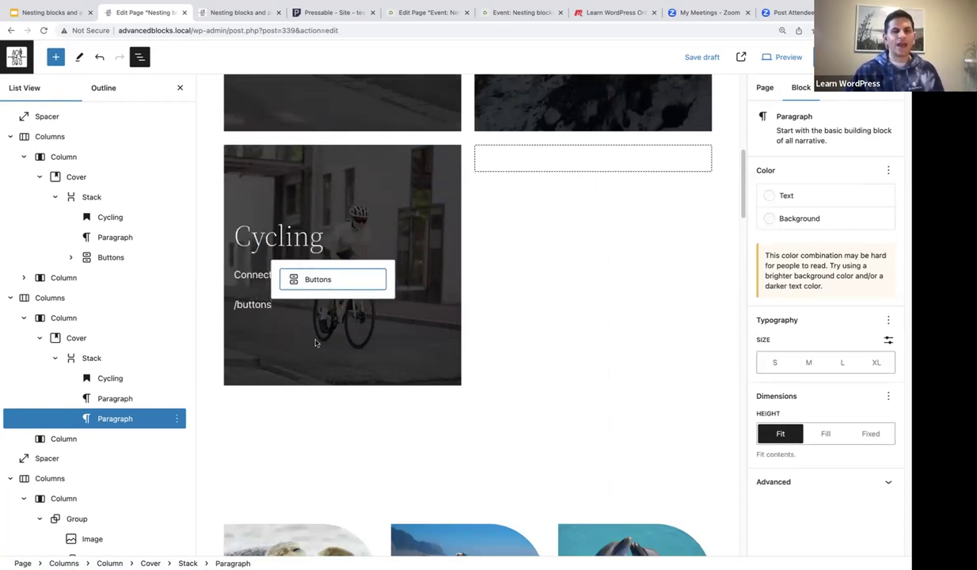
click(315, 282)
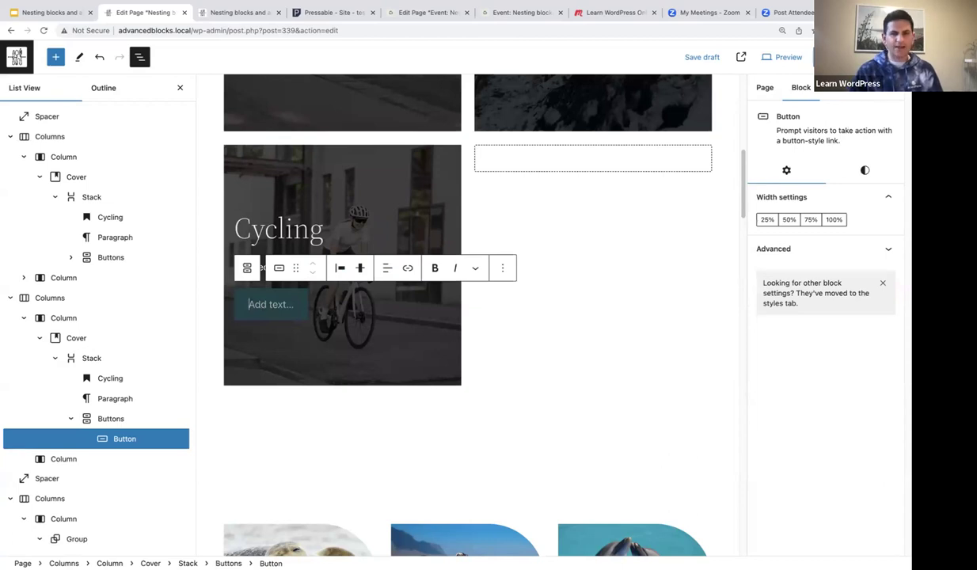
text(EXPLORE)
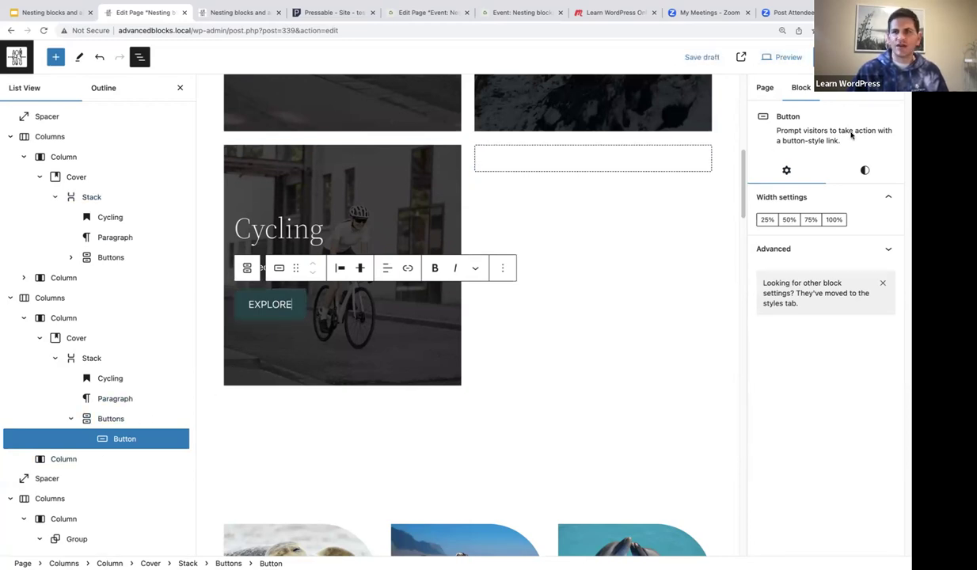
Step: Give the new EXPLORE button a white background and black text from the theme colors
click(865, 170)
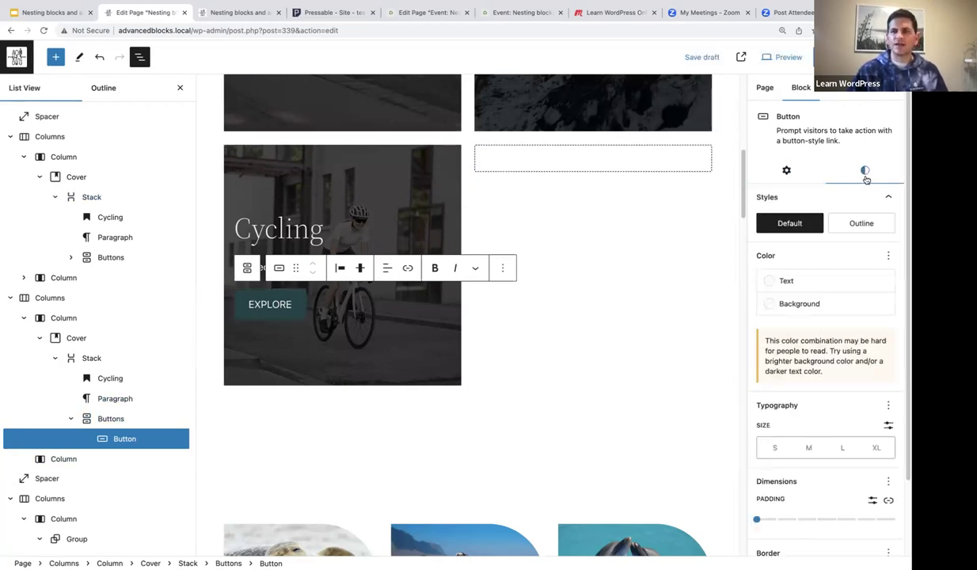
click(808, 303)
click(630, 396)
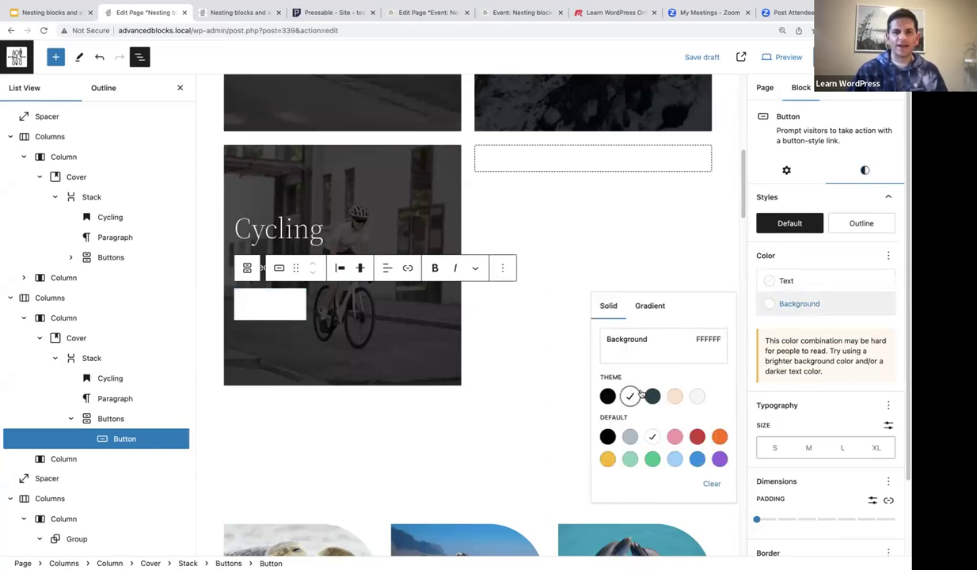
click(806, 281)
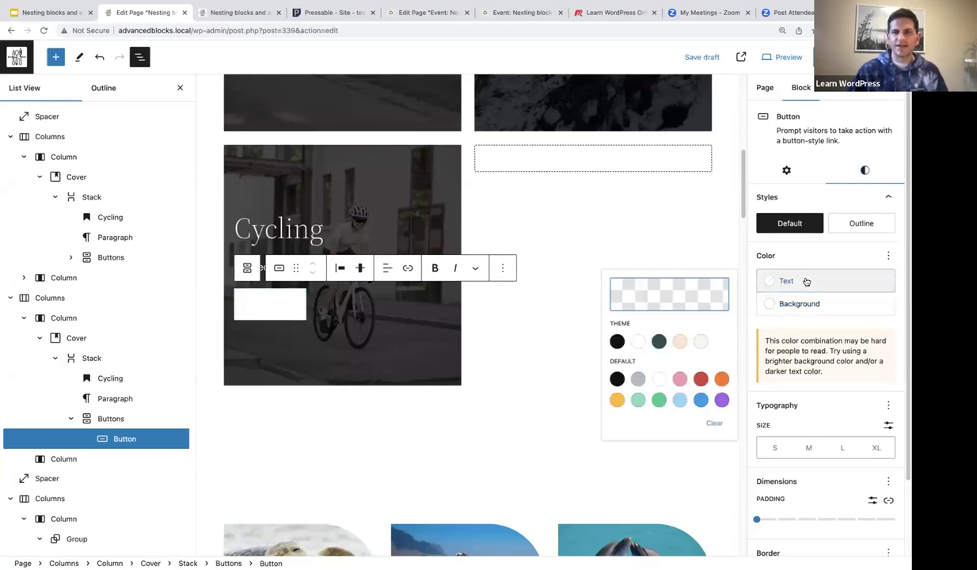
click(608, 347)
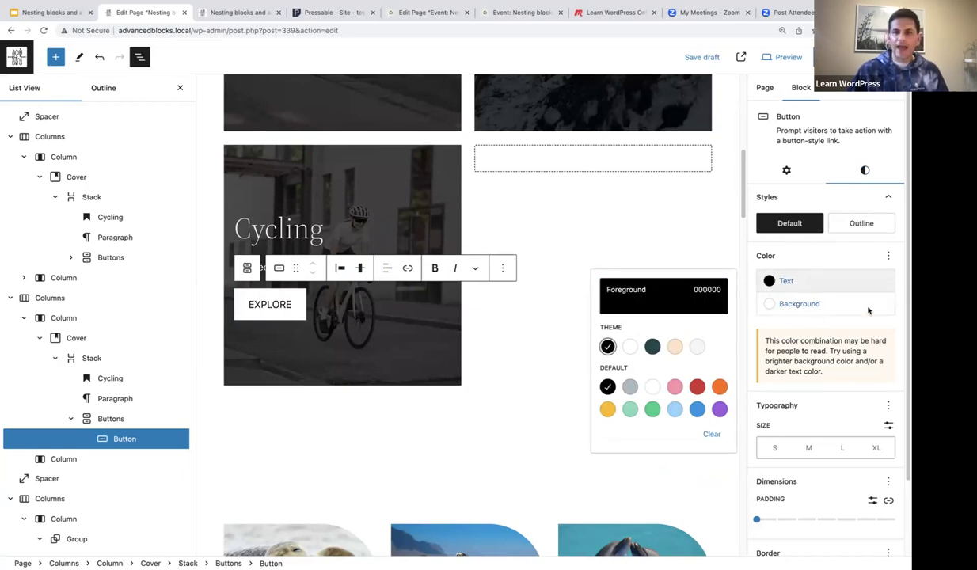
click(903, 265)
Step: Set the new EXPLORE button's border radius to 10 px
scroll(899, 301, down, 2)
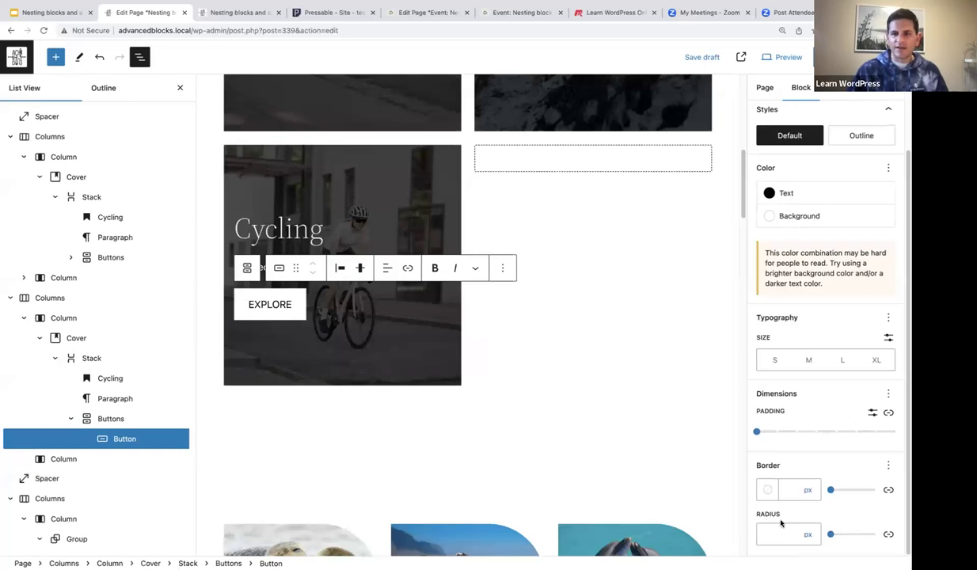
click(780, 538)
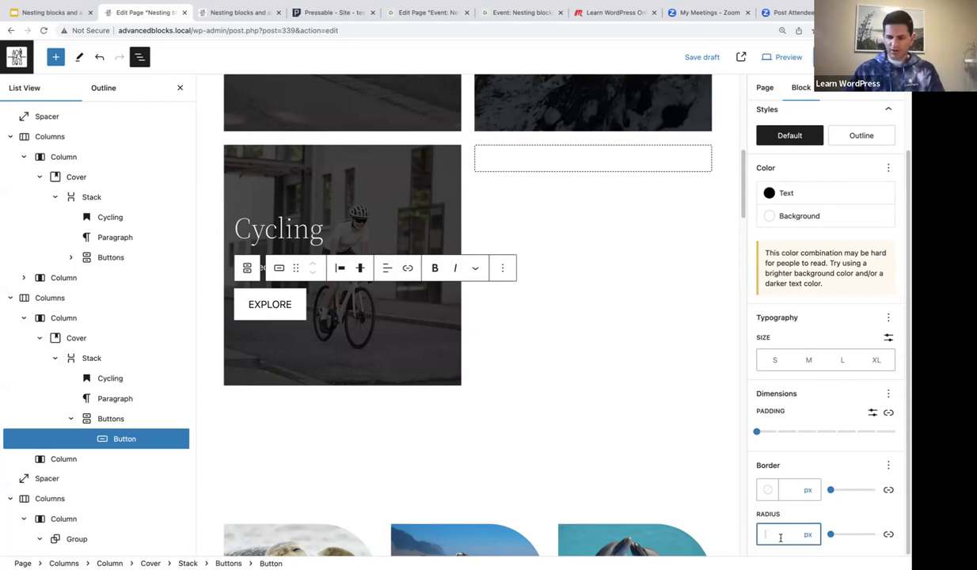
text(10)
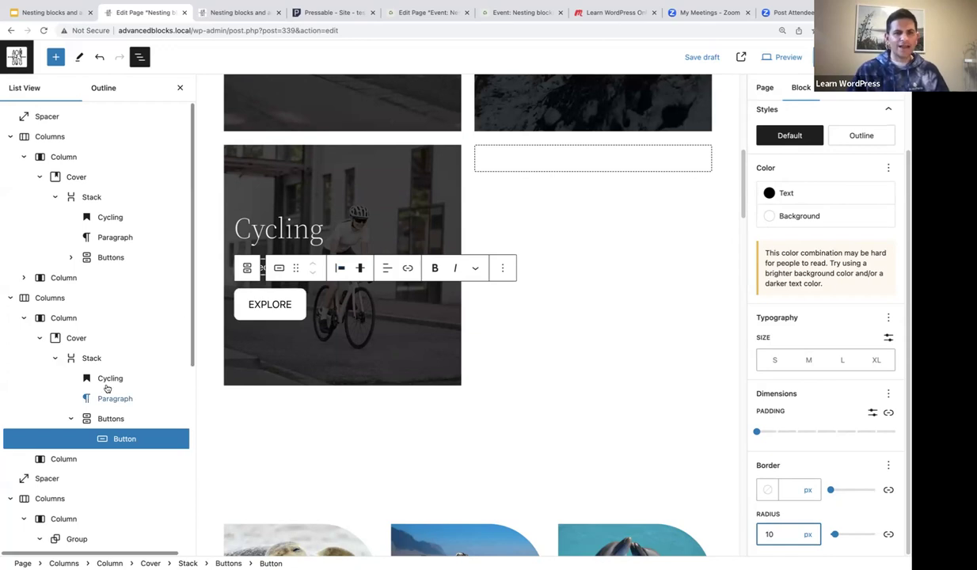
Step: Center-justify the new cover's Stack block and compare it with the original covers above
click(84, 357)
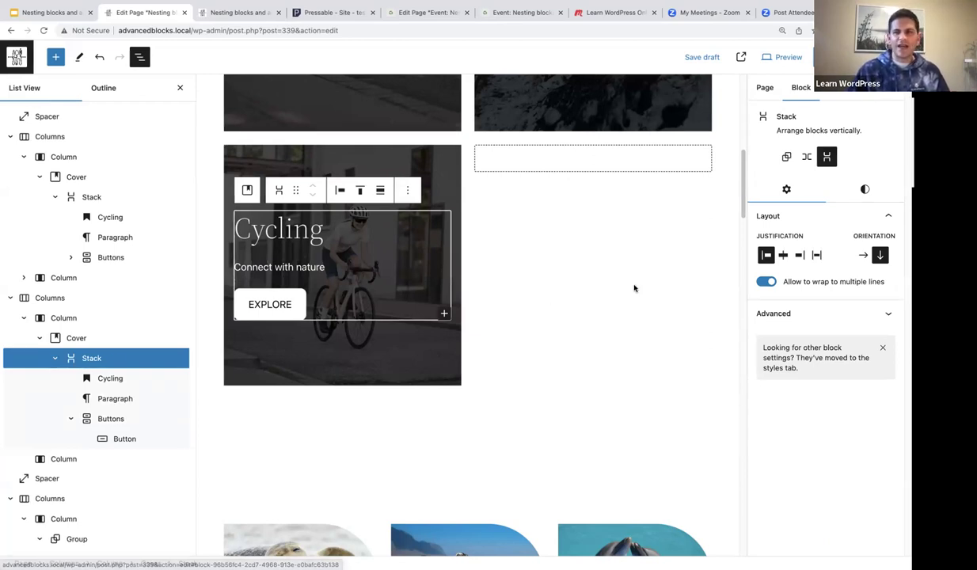
click(784, 255)
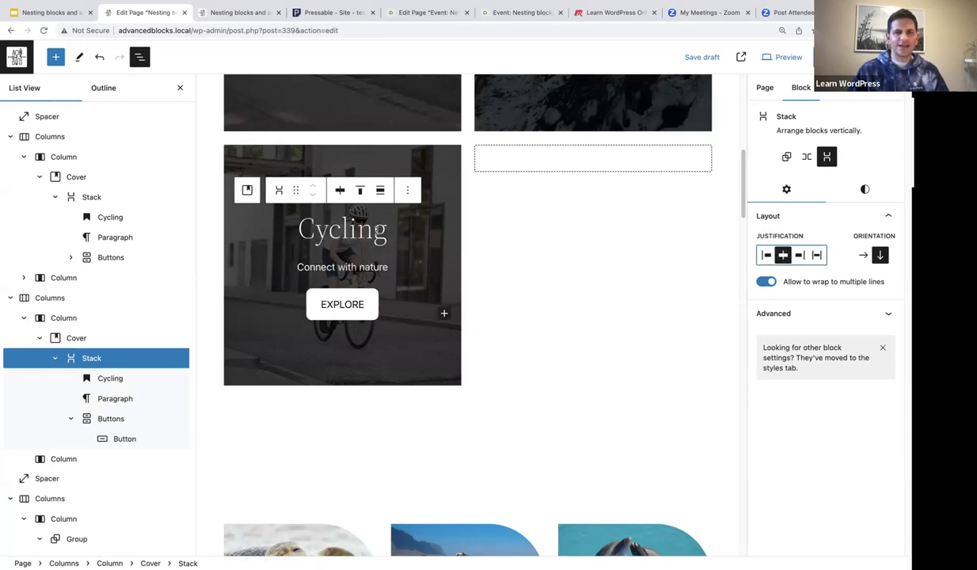
scroll(383, 244, up, 5)
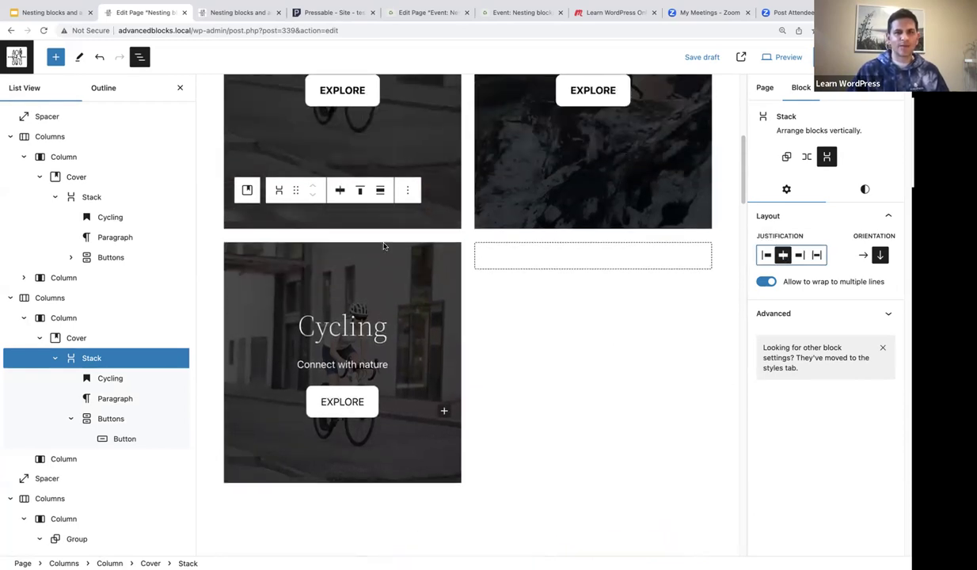
scroll(382, 244, down, 3)
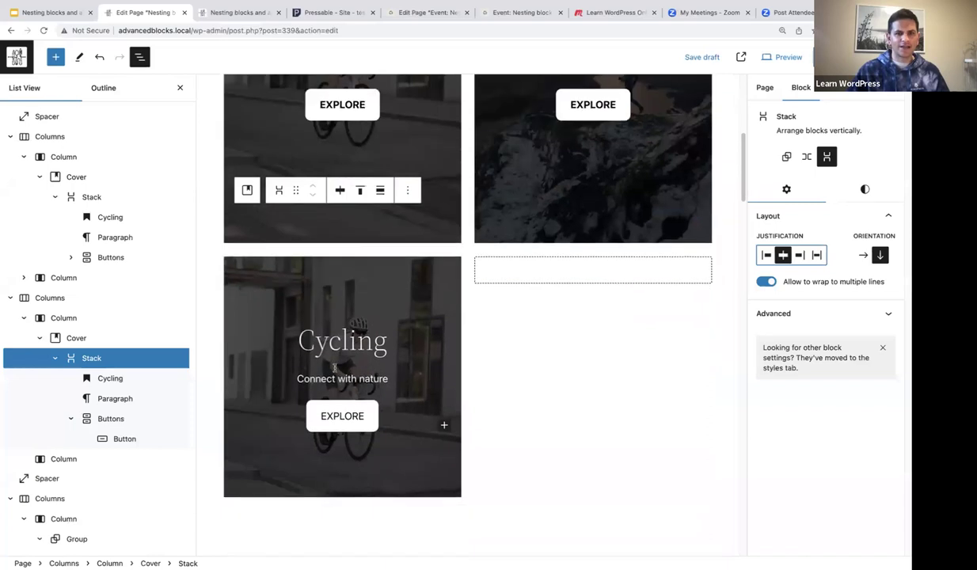
Step: Set the size of the new cover's "Connect with nature" paragraph to Large
click(388, 379)
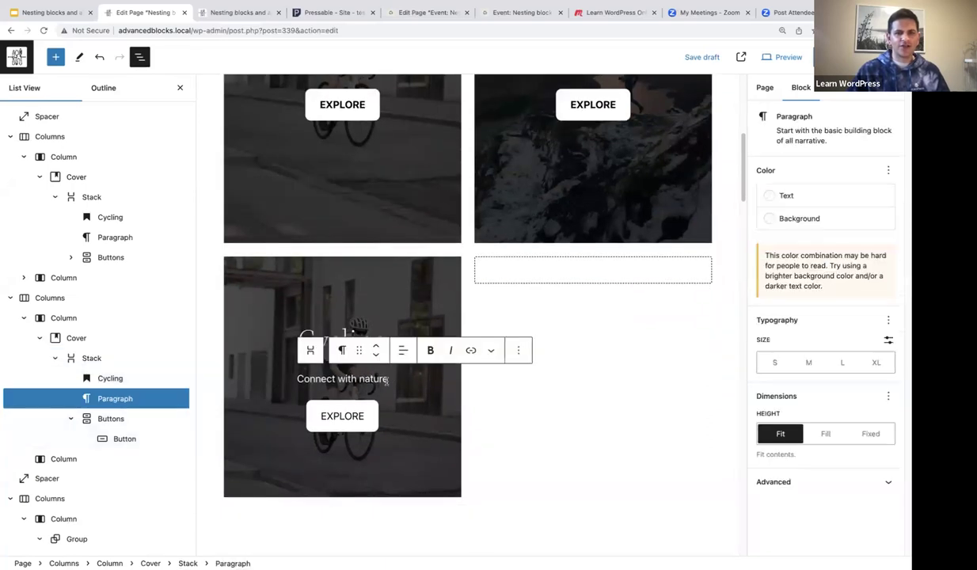
drag(388, 378, 288, 371)
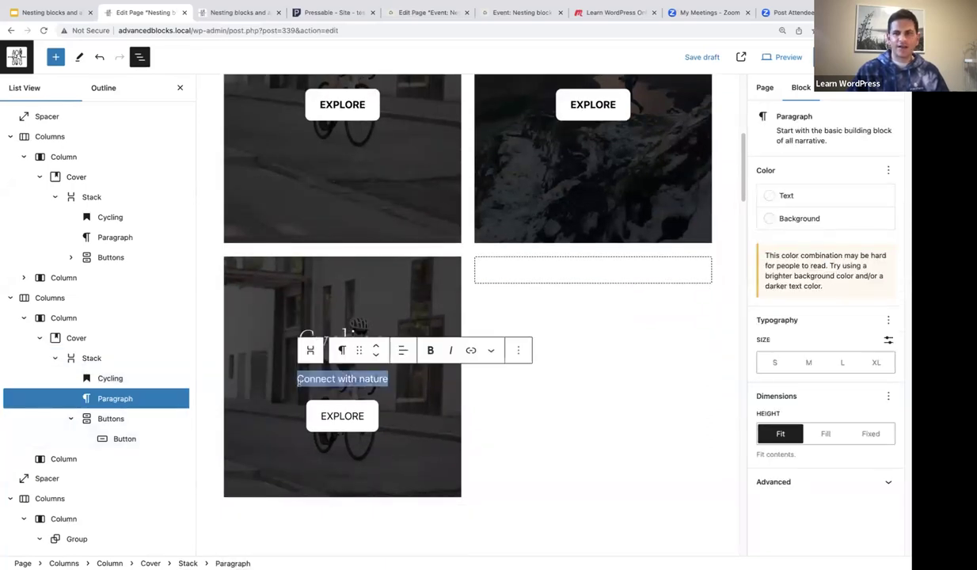
click(812, 364)
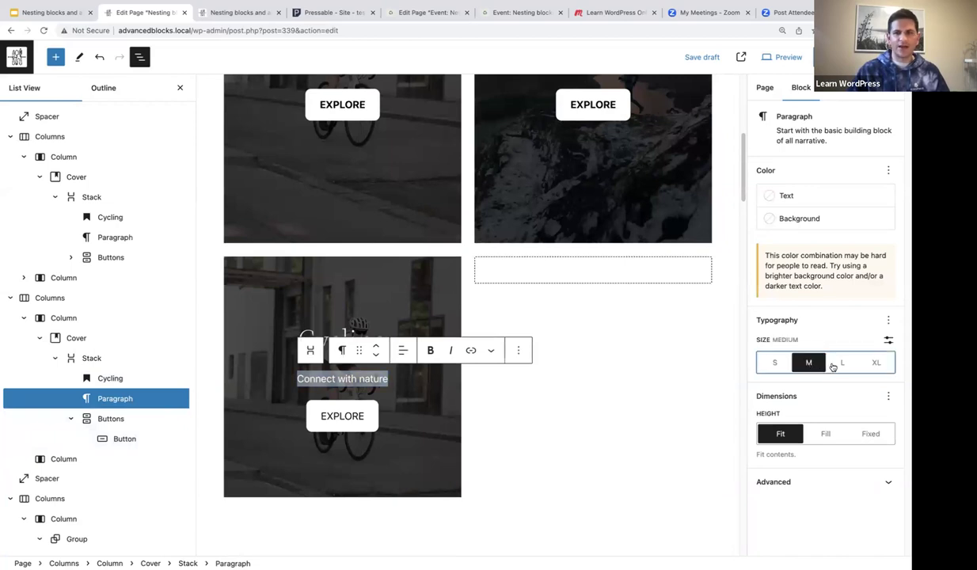
click(841, 363)
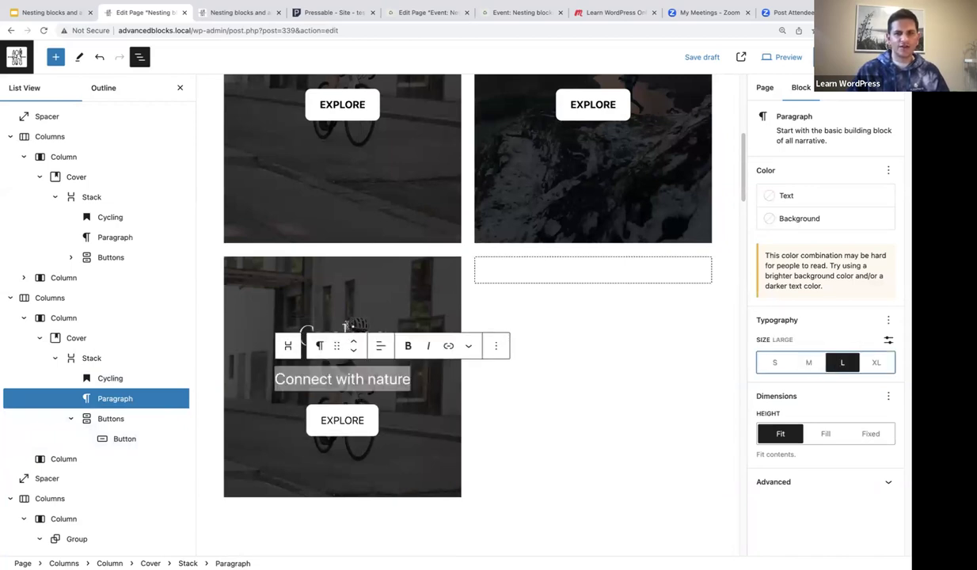
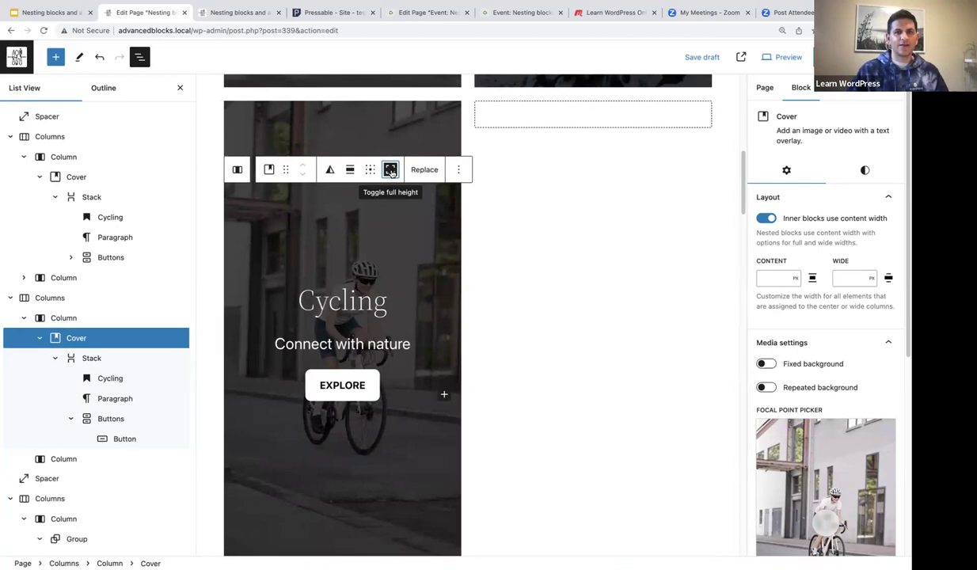
Step: Turn off full height on the new Cover block and review its layout and media settings
click(390, 171)
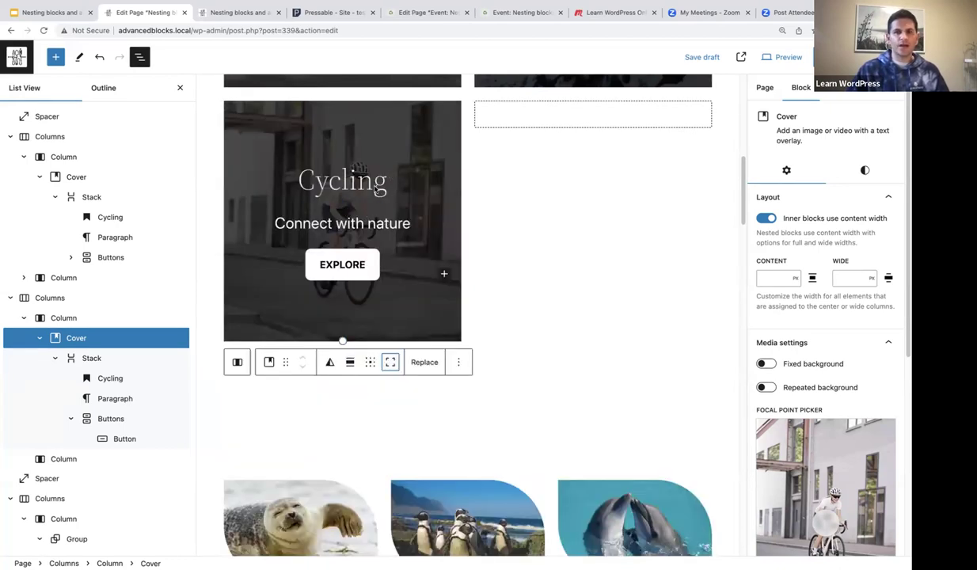
click(76, 338)
scroll(879, 262, down, 3)
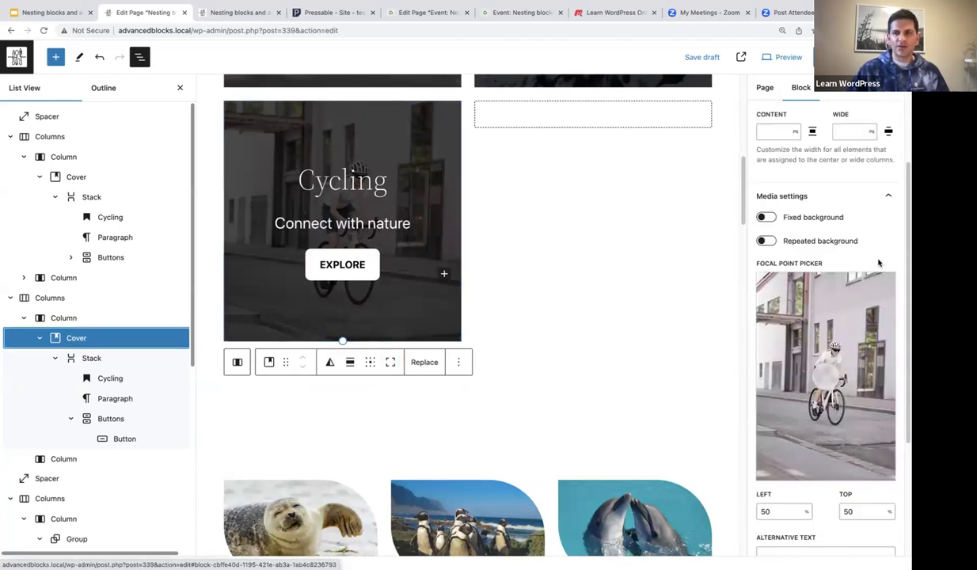
scroll(879, 263, down, 4)
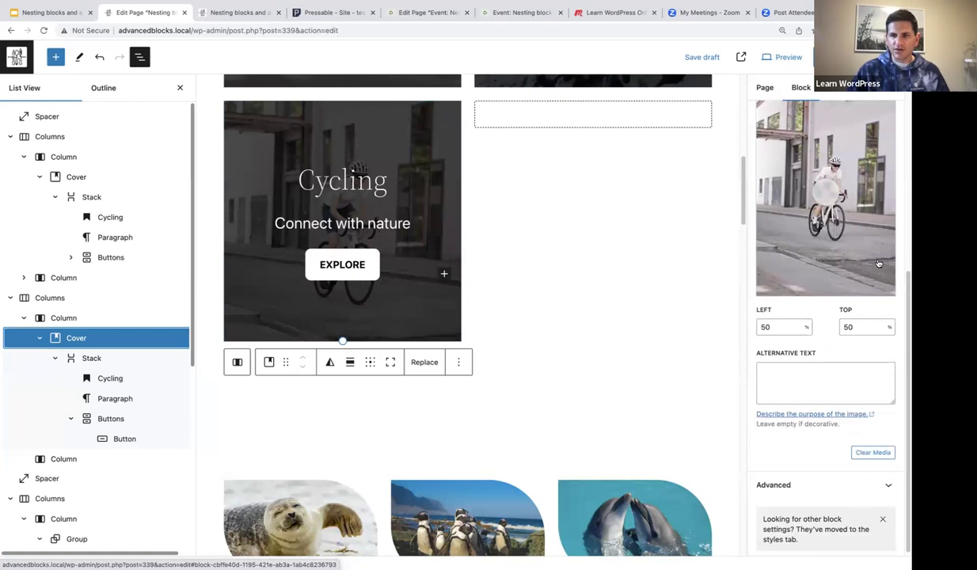
scroll(881, 263, up, 6)
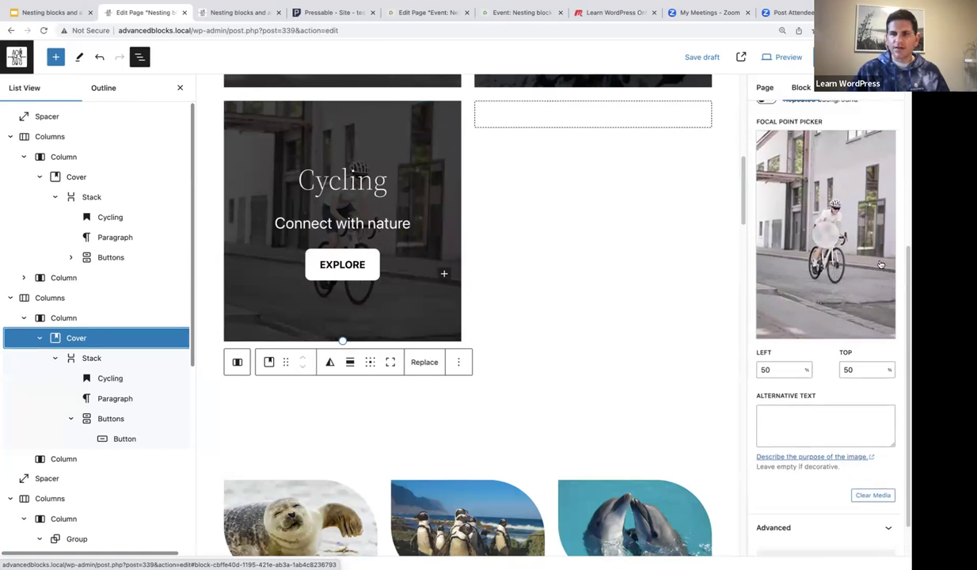
scroll(881, 266, up, 1)
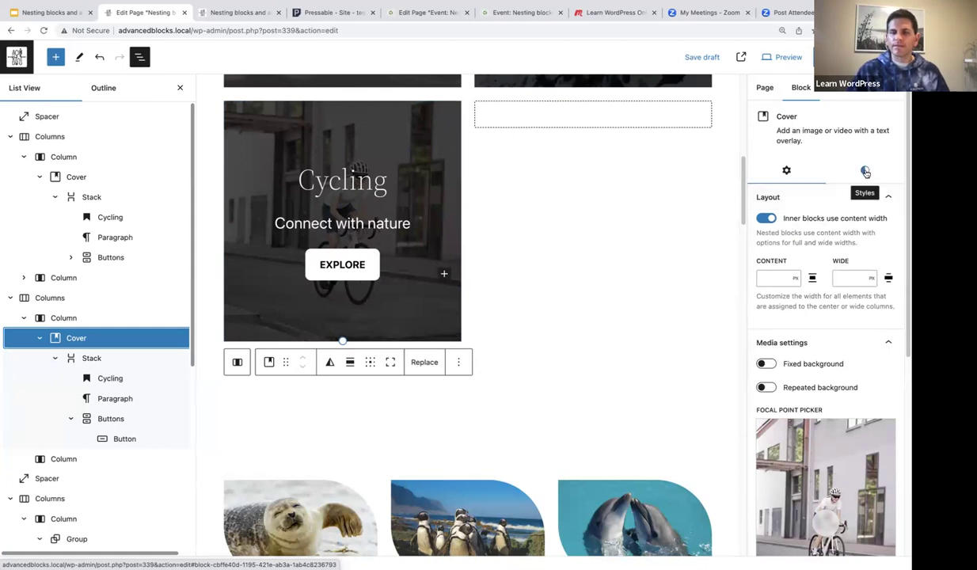
Step: Examine the new Cover block's style and dimension options and compare its height with the original covers
click(866, 173)
scroll(852, 249, down, 5)
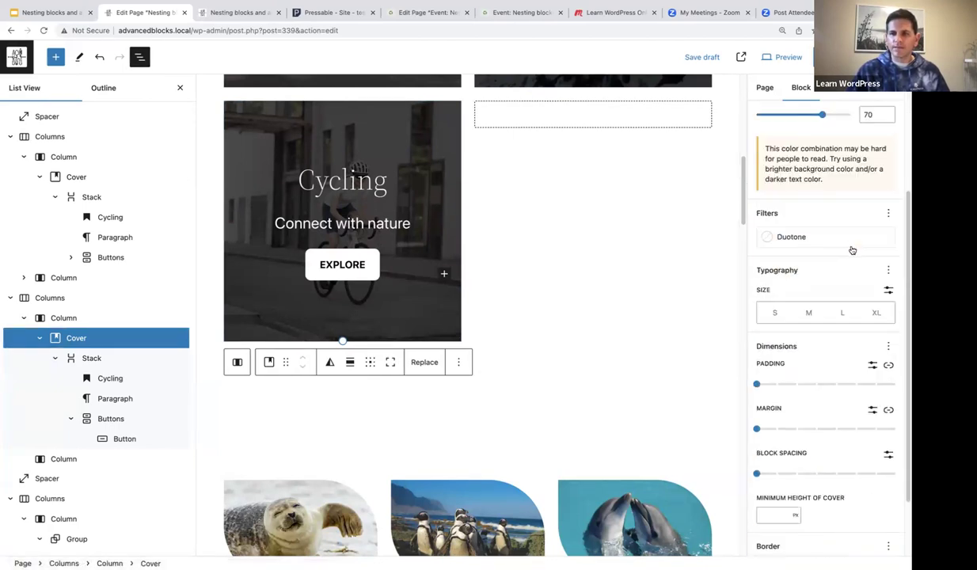
scroll(852, 249, down, 1)
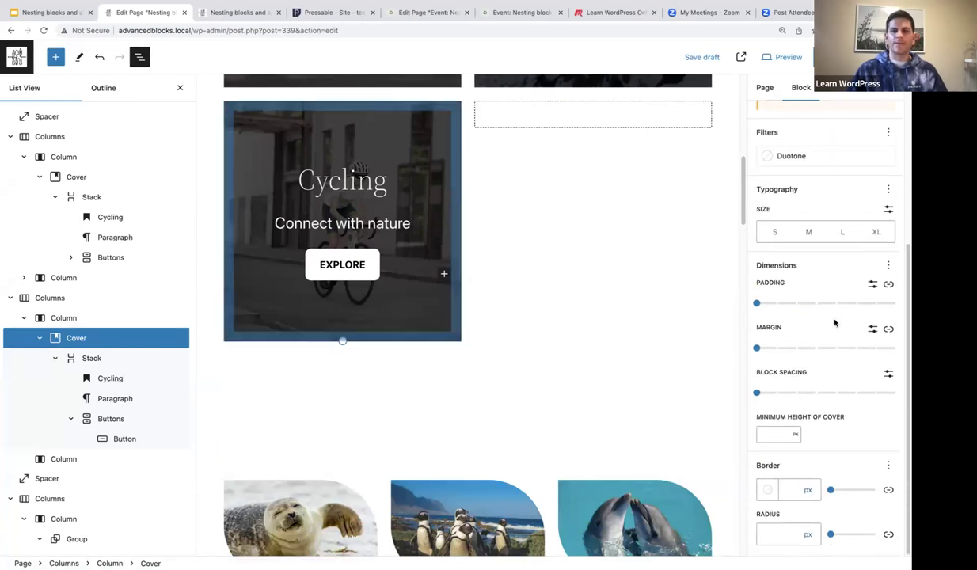
scroll(833, 301, up, 6)
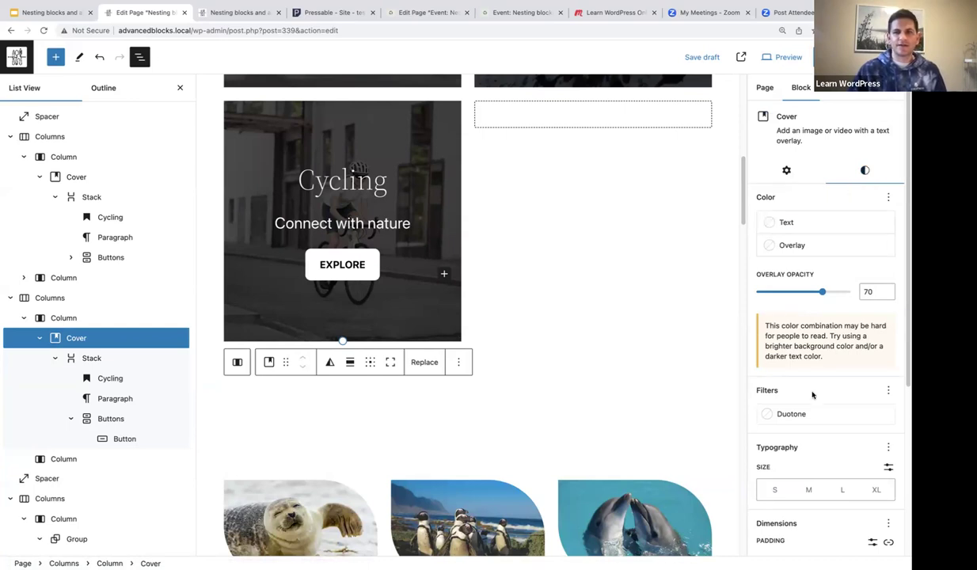
scroll(816, 390, down, 5)
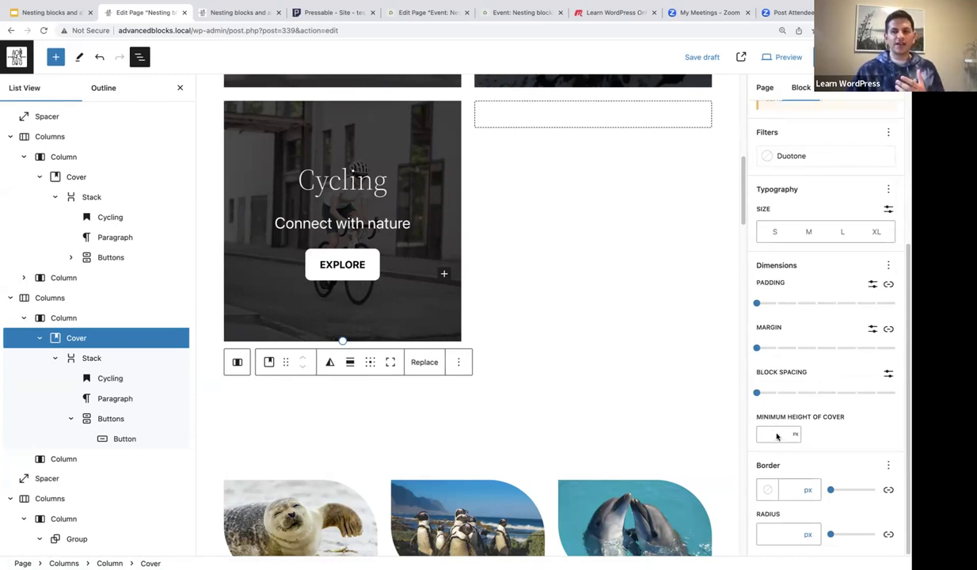
key(ctrl+s)
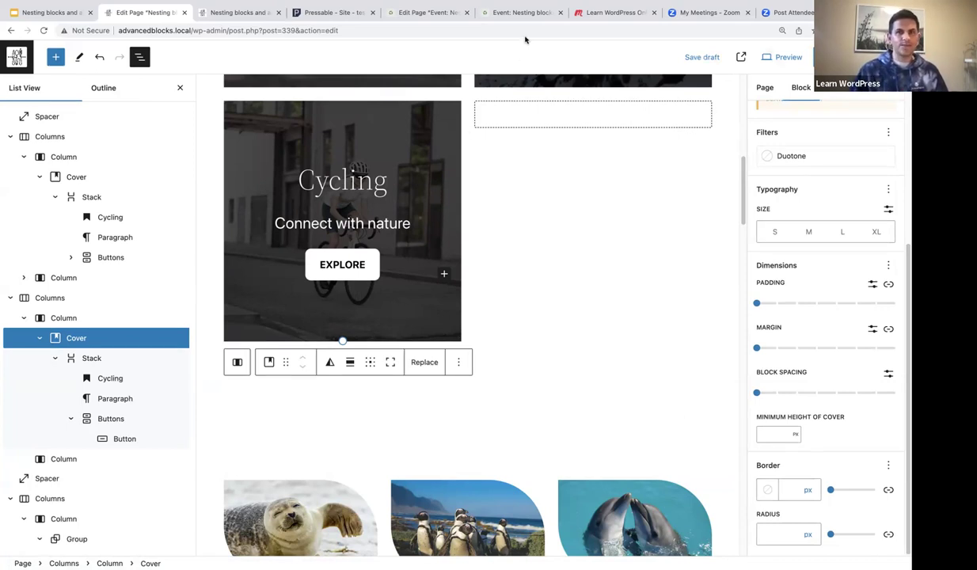
scroll(358, 208, up, 5)
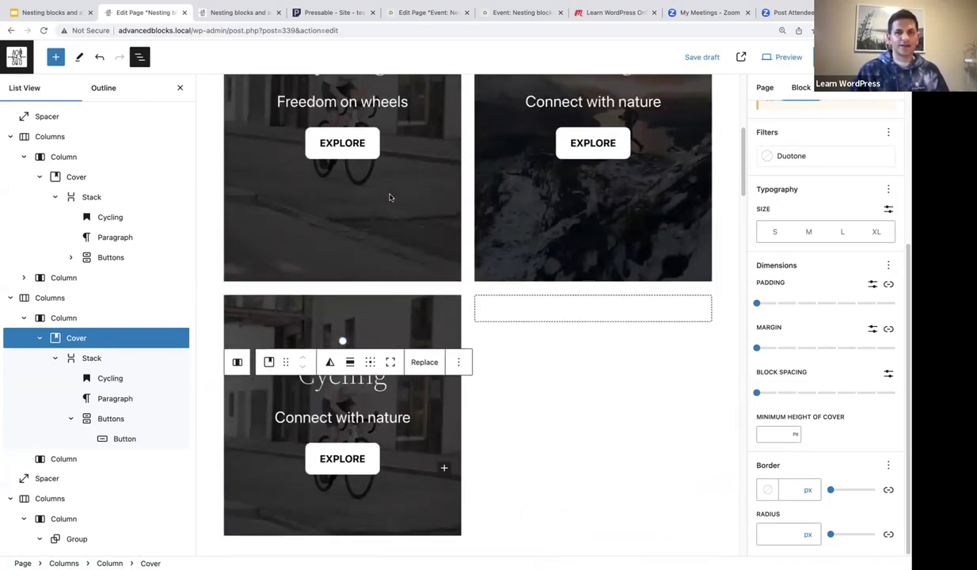
scroll(357, 199, down, 1)
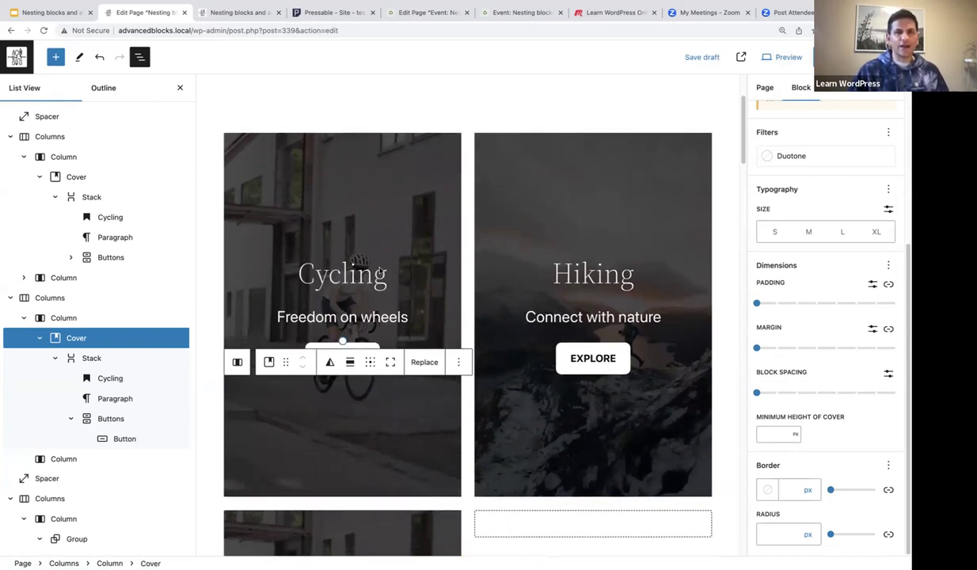
scroll(355, 260, down, 3)
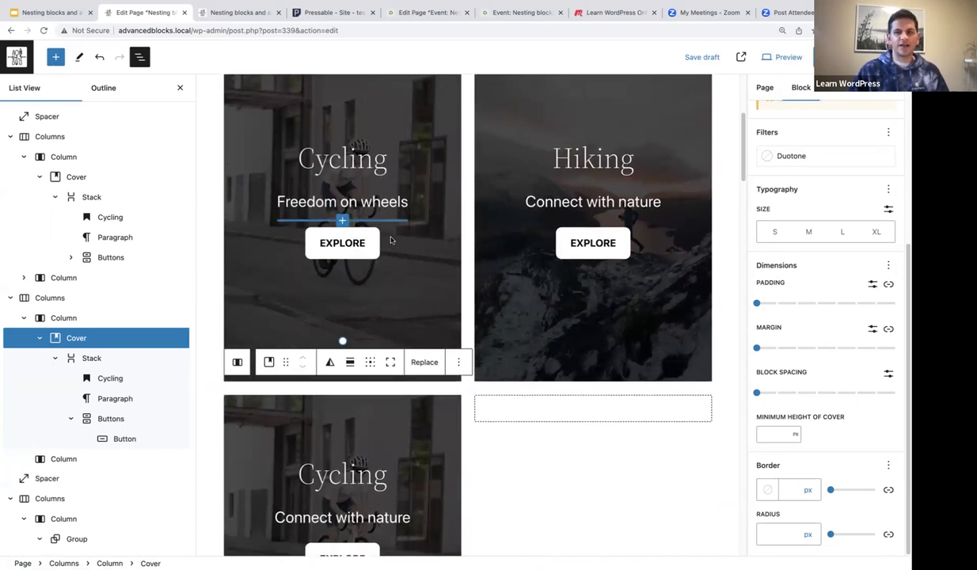
scroll(386, 238, down, 1)
scroll(386, 239, down, 5)
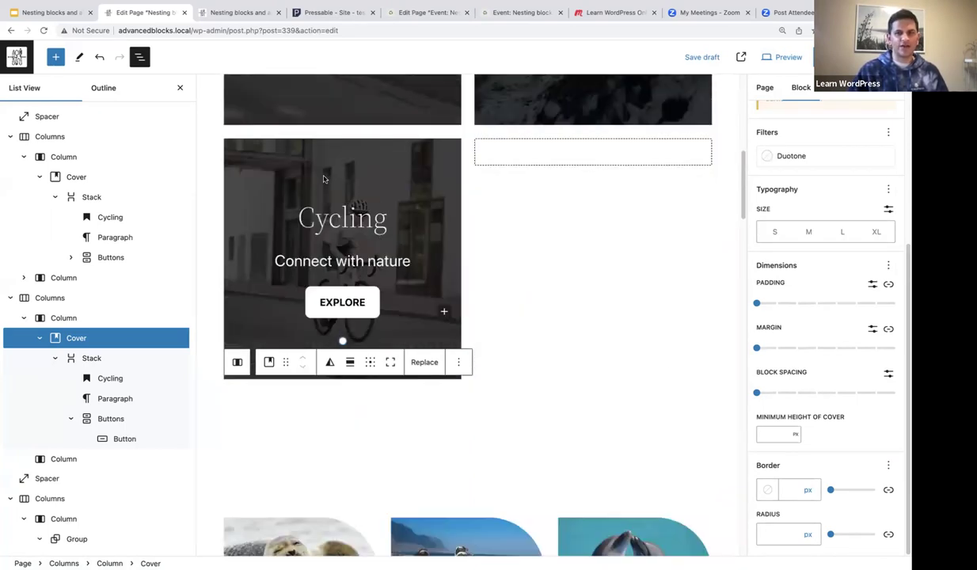
Step: Try a minimum height of 50 px and percentage-based heights on the new Cover block
click(774, 435)
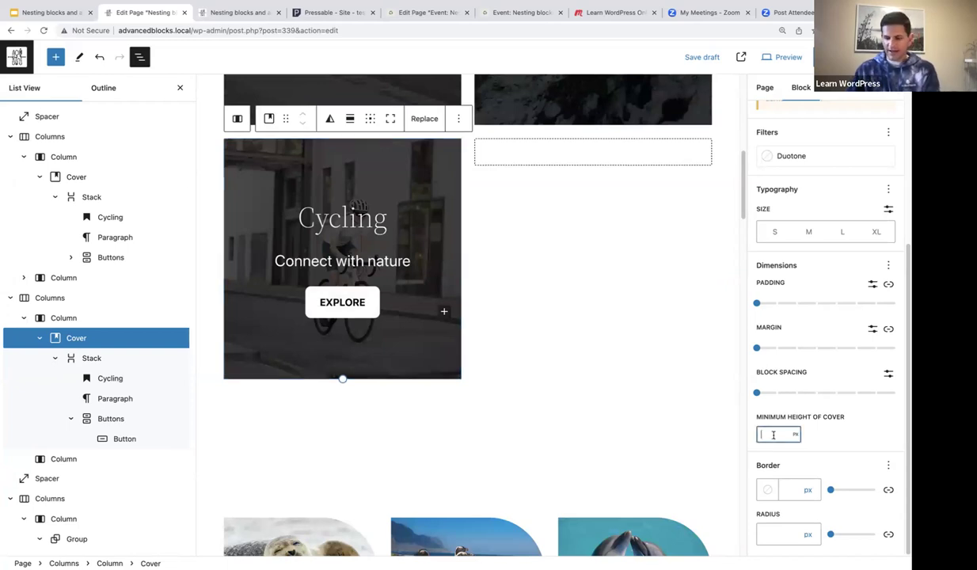
text(50)
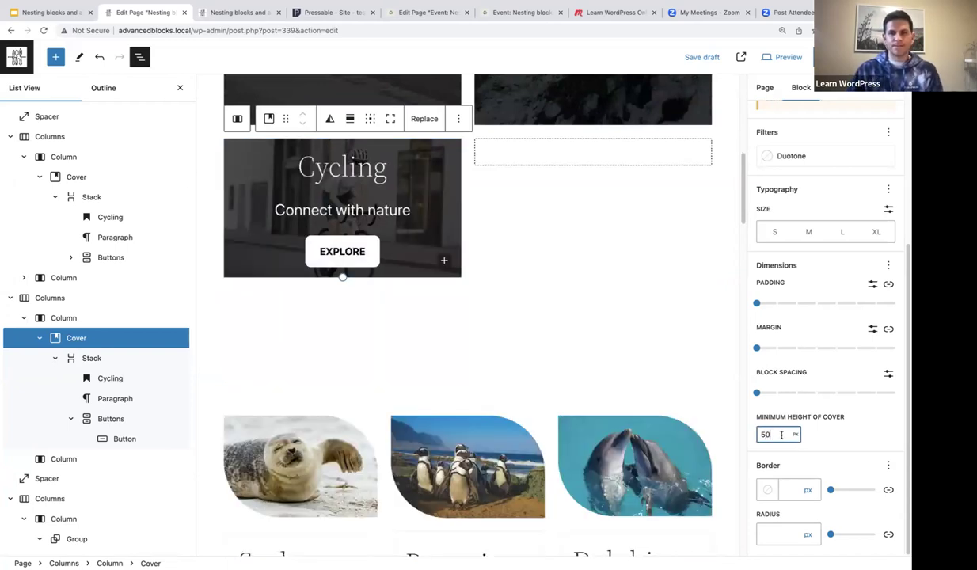
drag(781, 423, 782, 409)
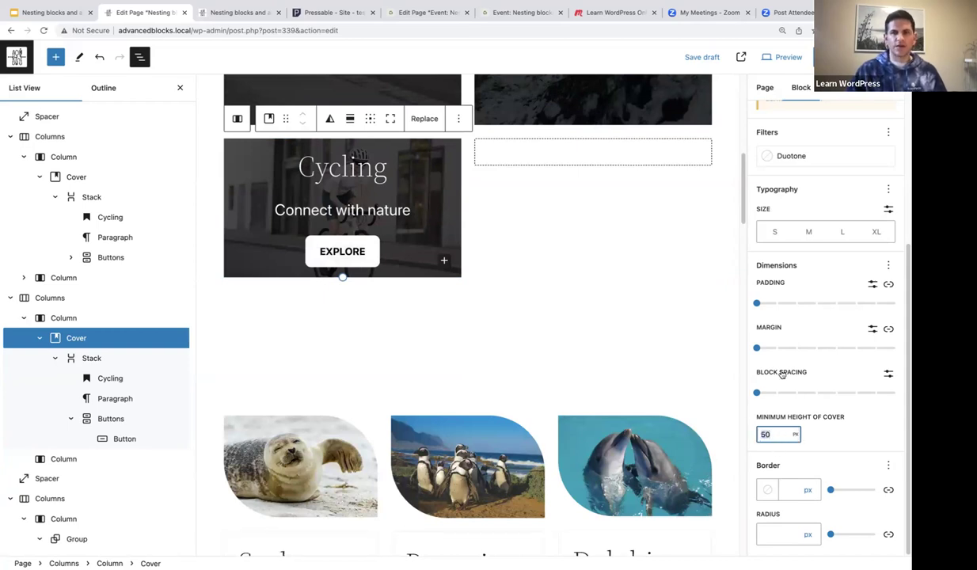
click(795, 436)
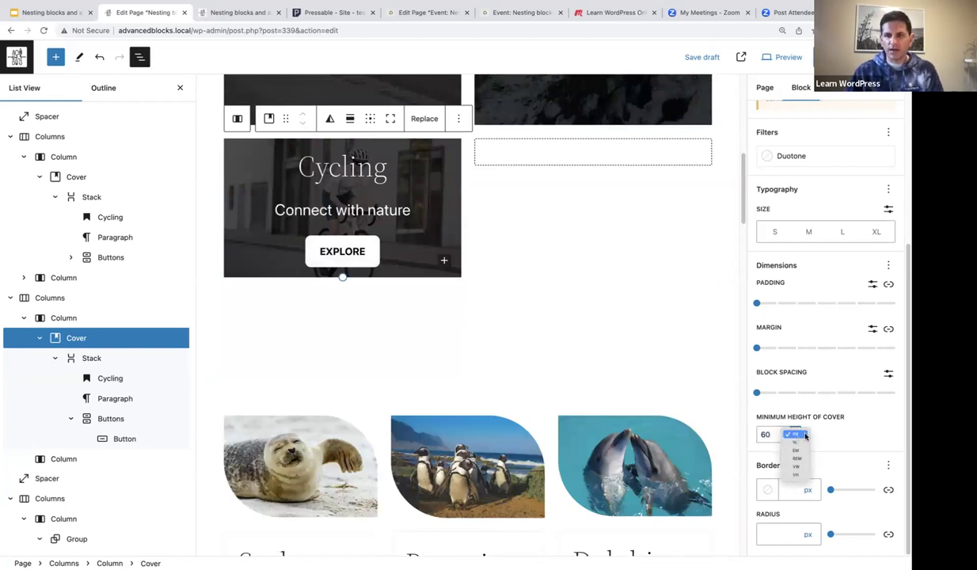
click(796, 442)
double_click(767, 434)
text(20)
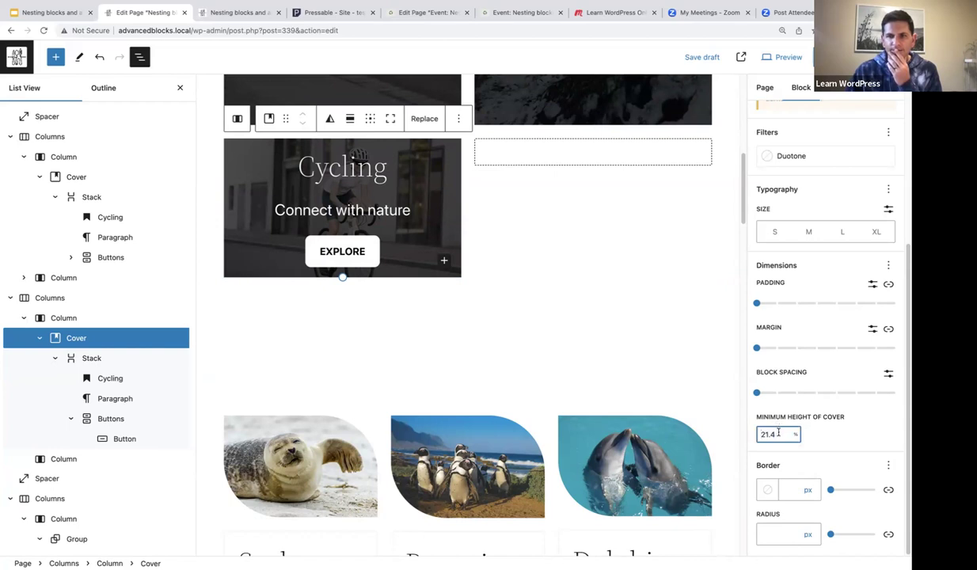
key(Right)
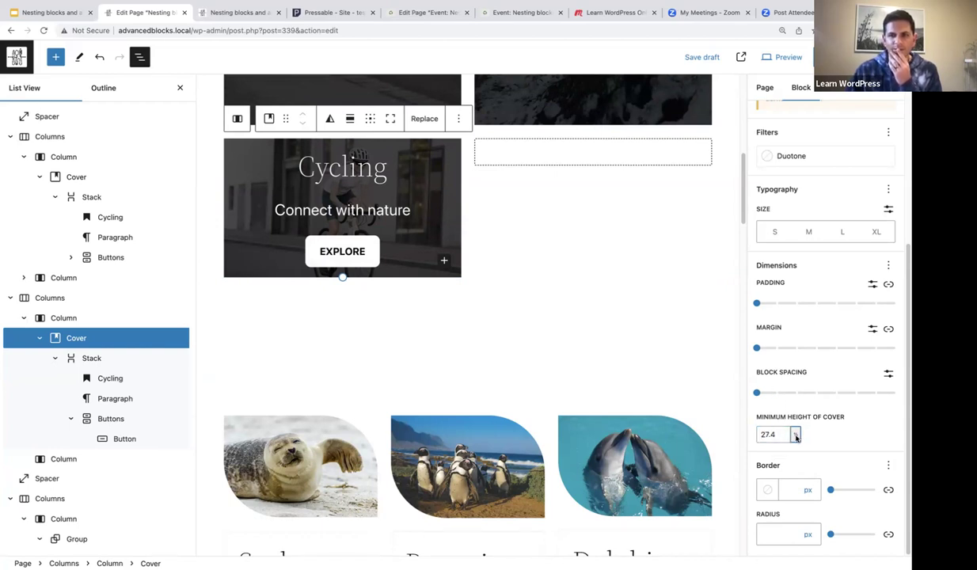
click(796, 434)
click(797, 427)
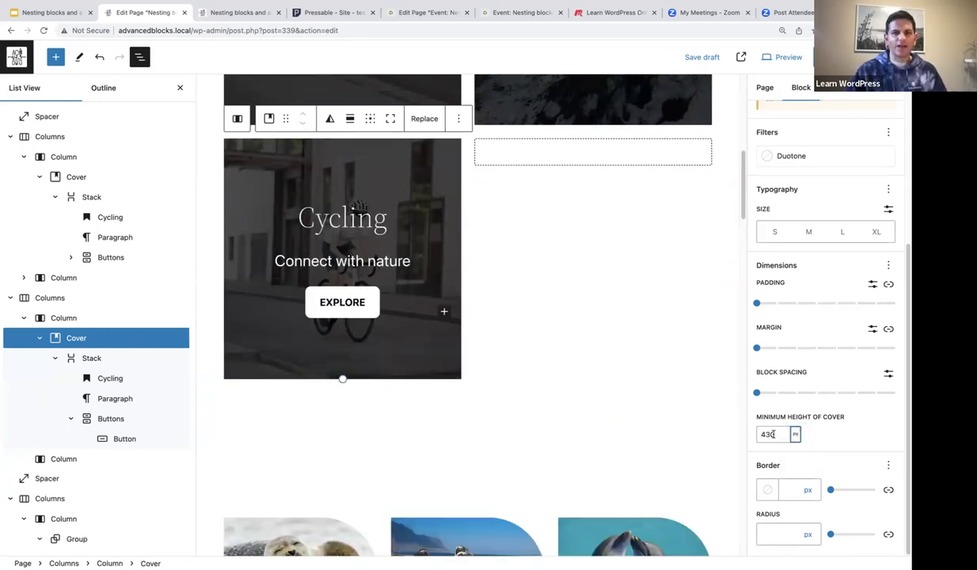
Step: Set the new Cover block's minimum height to 600 px and compare it with the original covers
drag(779, 436, 758, 434)
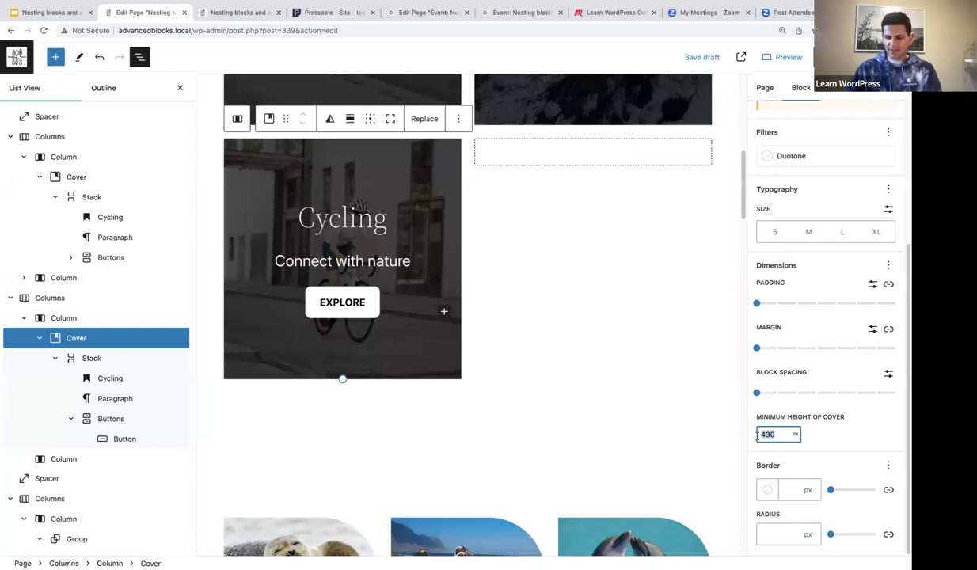
text(6910)
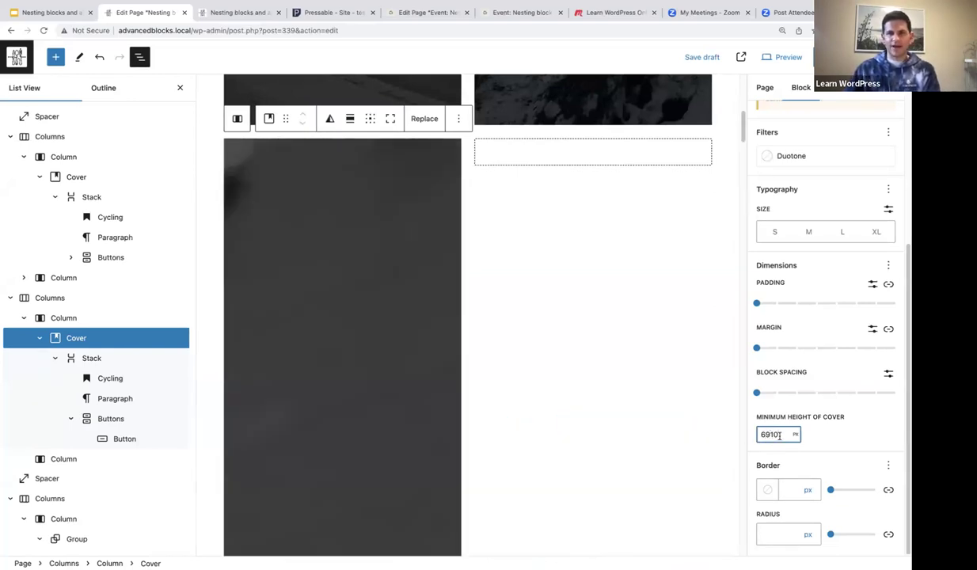
text(690)
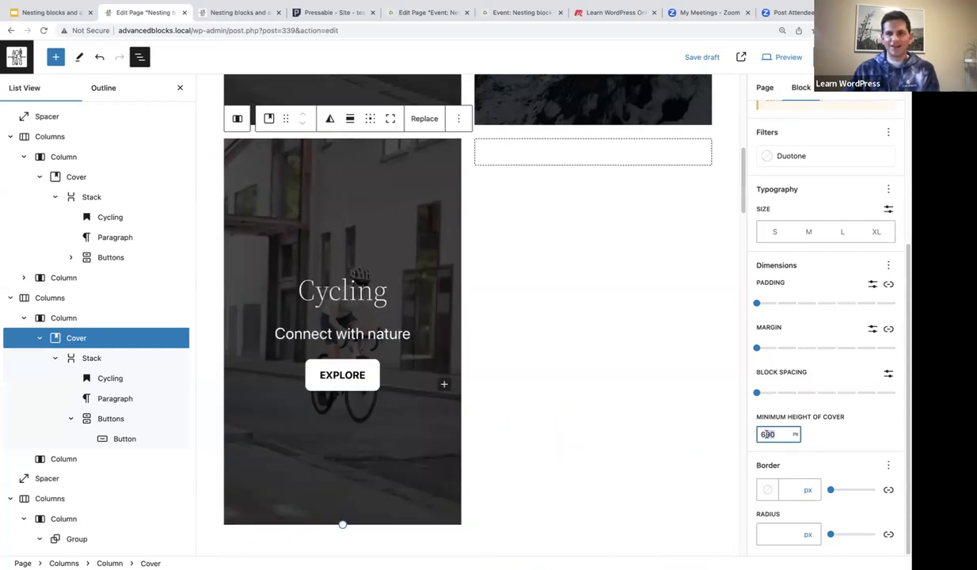
text(600)
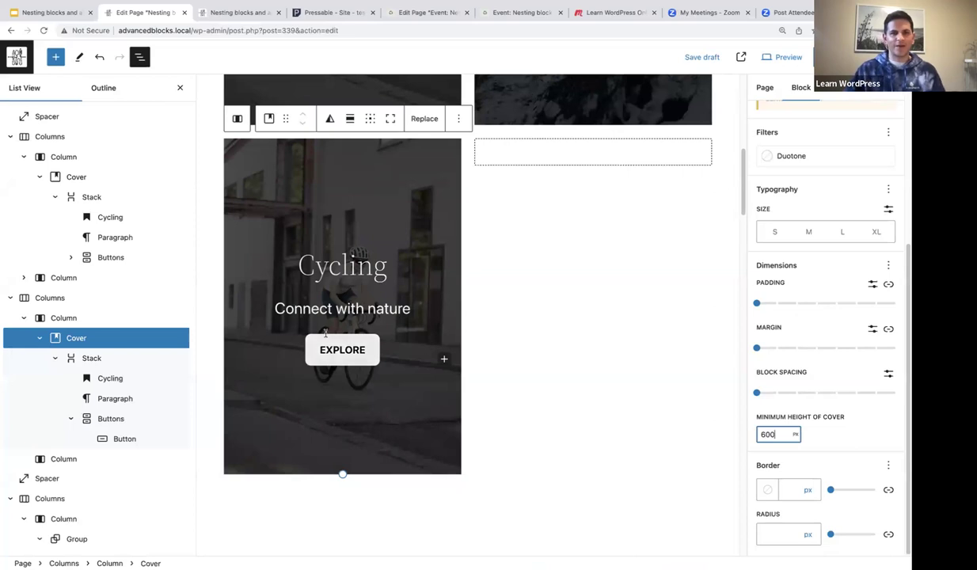
scroll(325, 372, up, 5)
scroll(342, 357, down, 5)
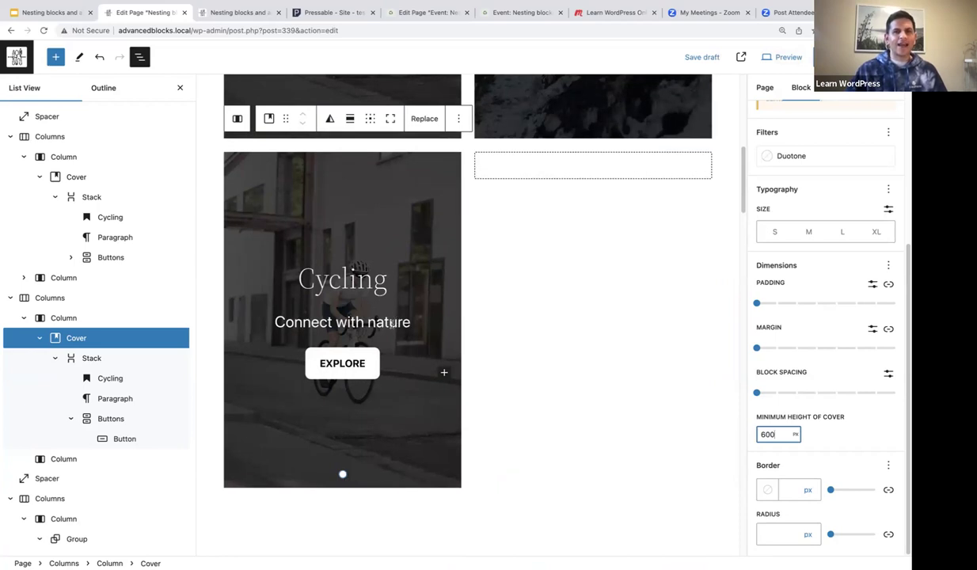
scroll(390, 325, up, 5)
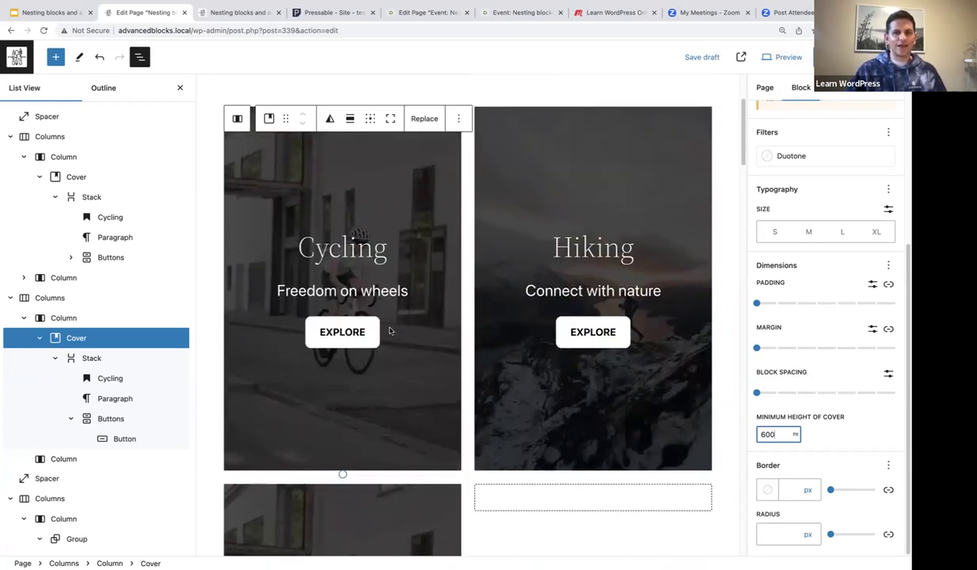
scroll(388, 331, down, 4)
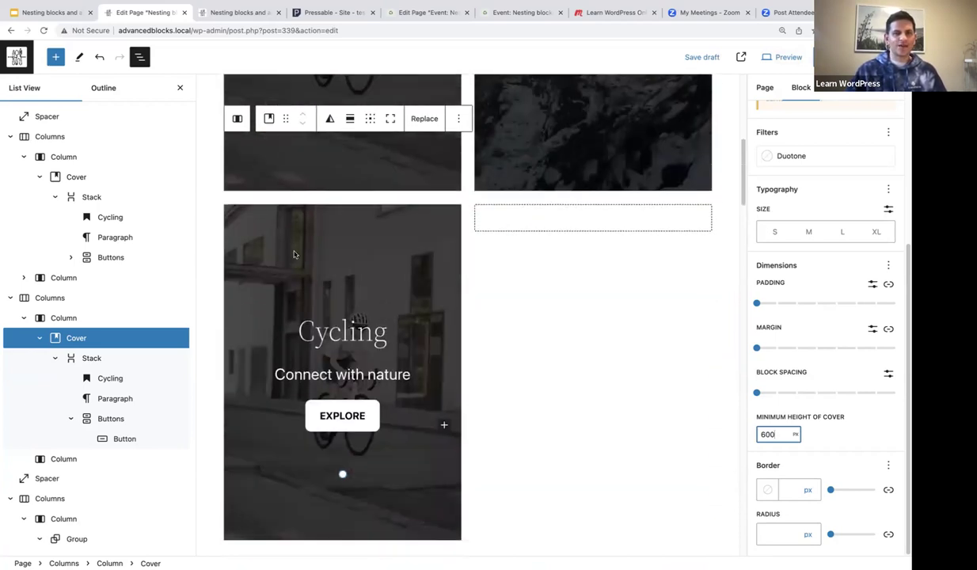
Step: Duplicate the column holding the new Cycling cover and delete the empty third column
click(262, 217)
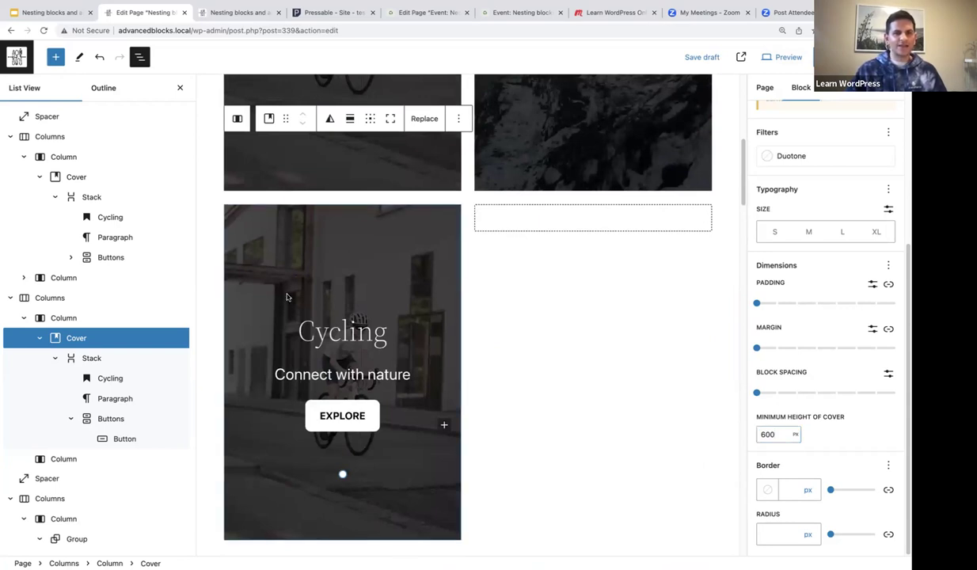
click(72, 320)
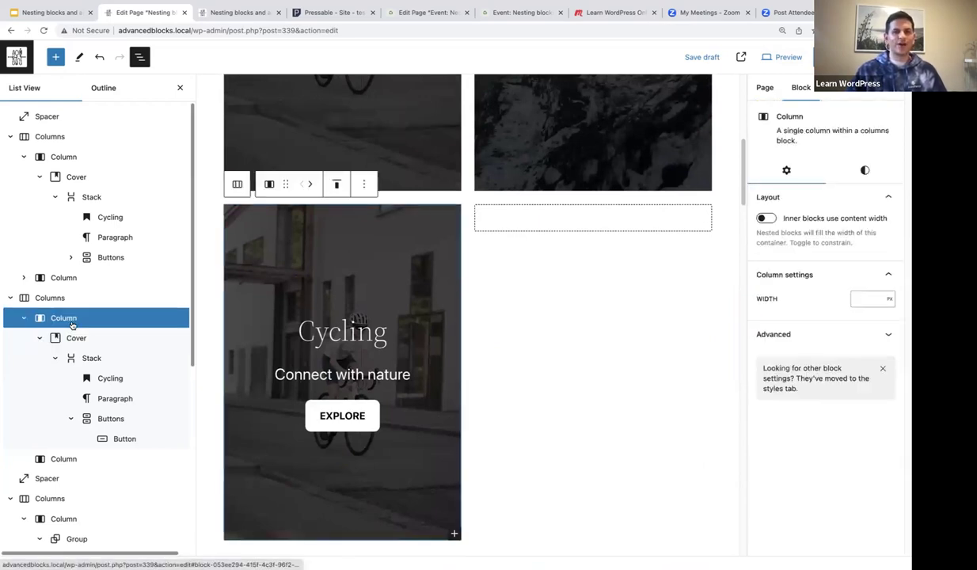
scroll(374, 315, down, 1)
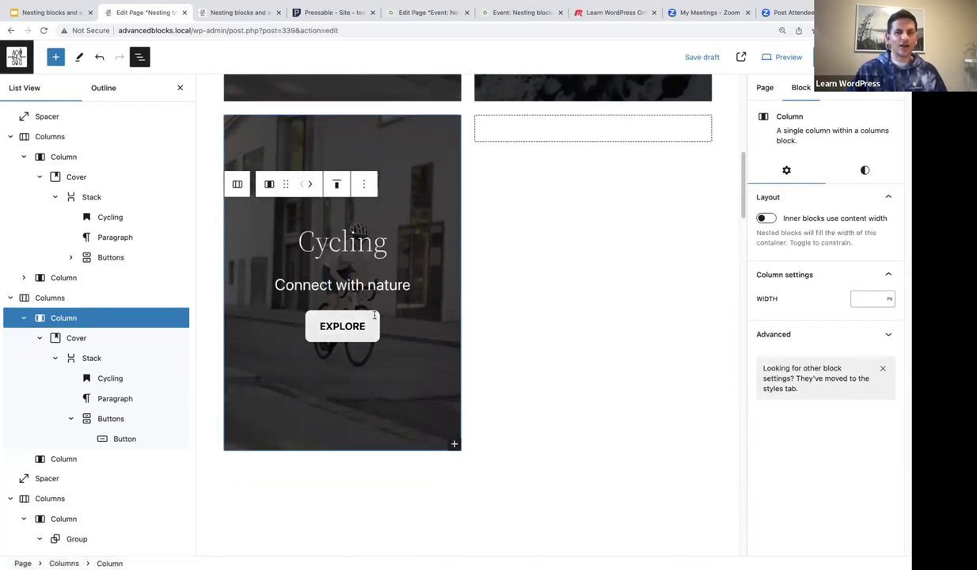
click(364, 187)
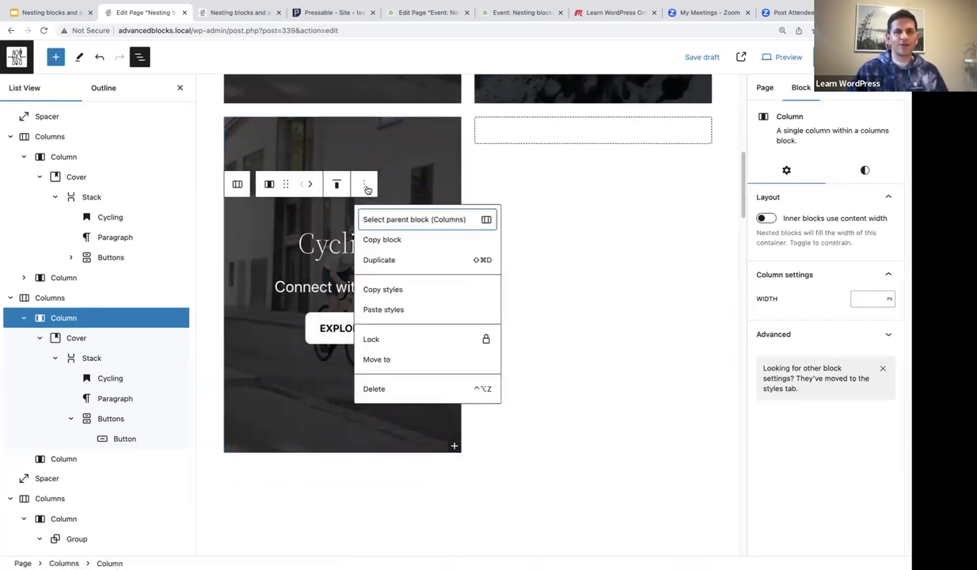
click(377, 261)
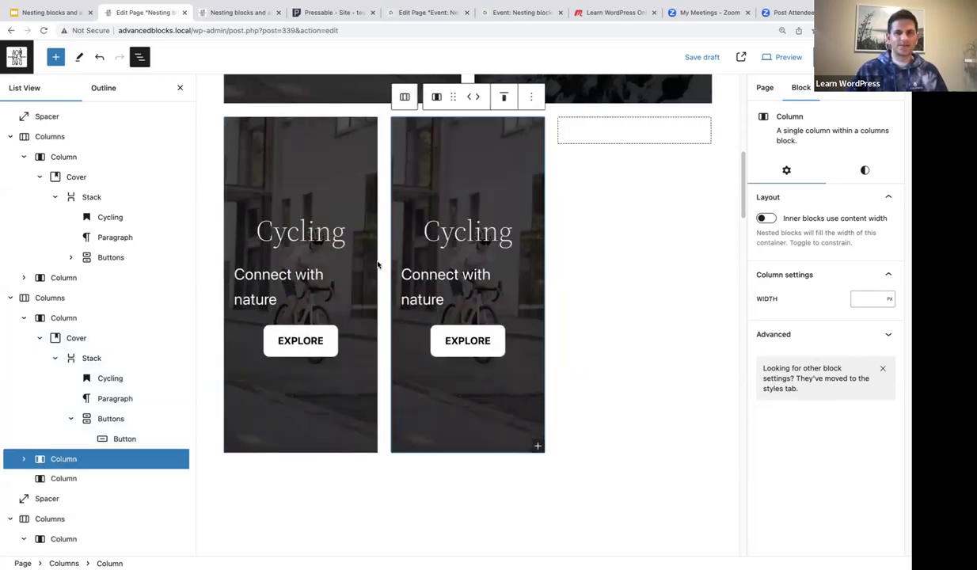
click(618, 179)
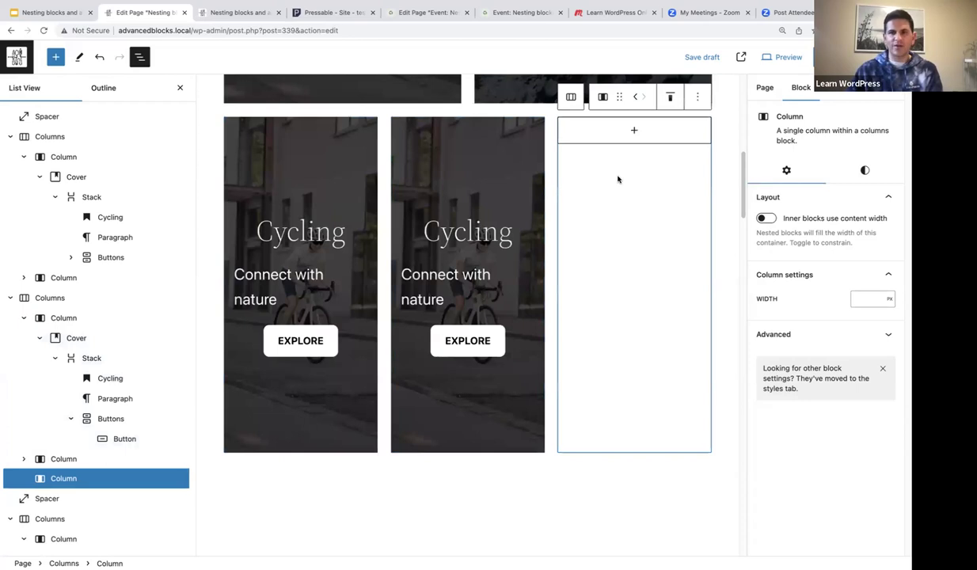
key(BackSpace)
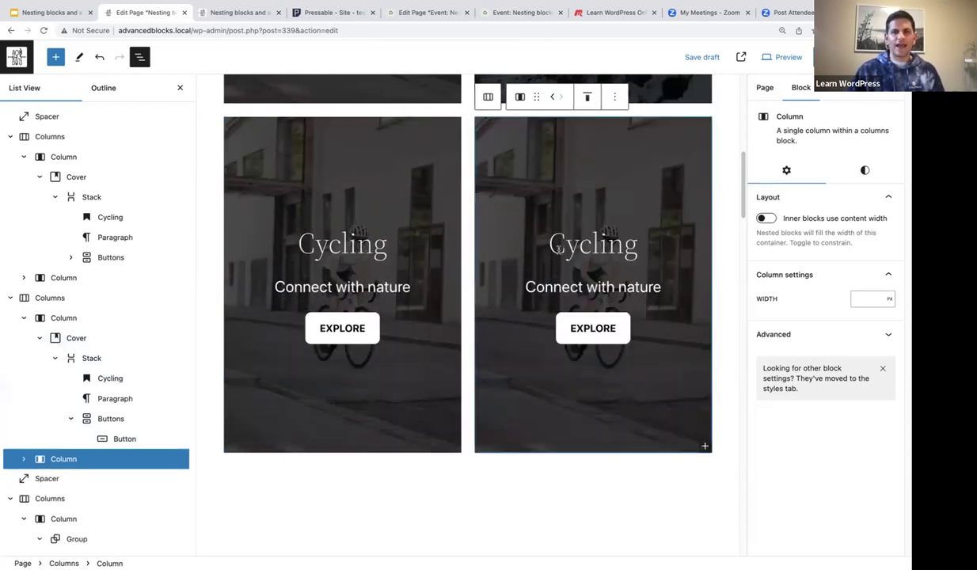
Step: Replace the duplicated cover's background with the mountain hiker photo from the Media Library
scroll(539, 206, up, 1)
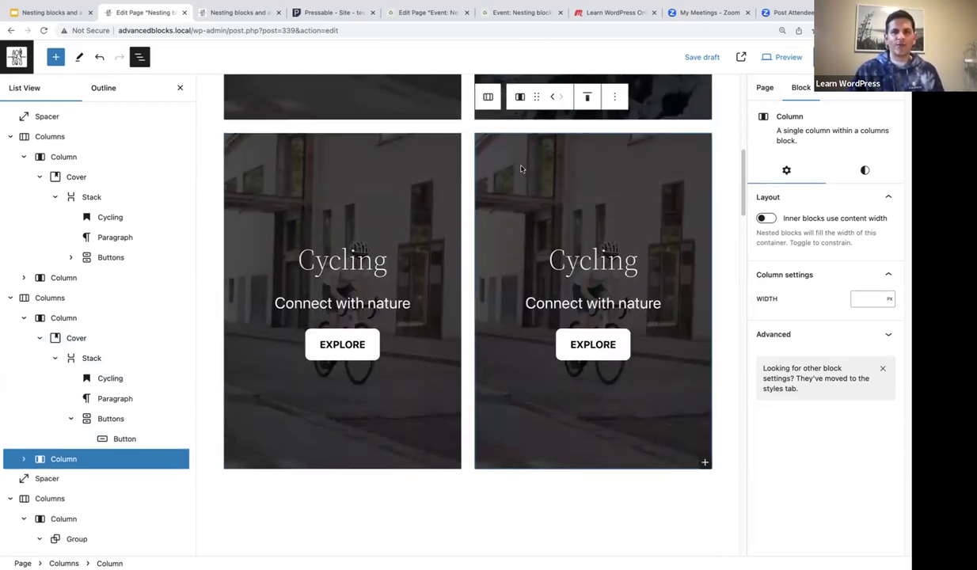
click(505, 162)
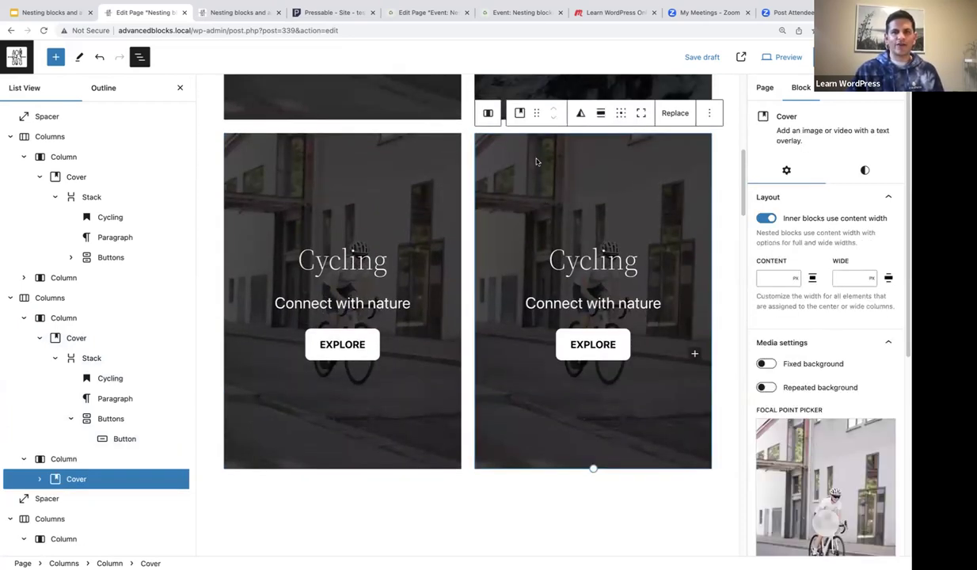
click(675, 113)
click(614, 195)
scroll(615, 200, up, 5)
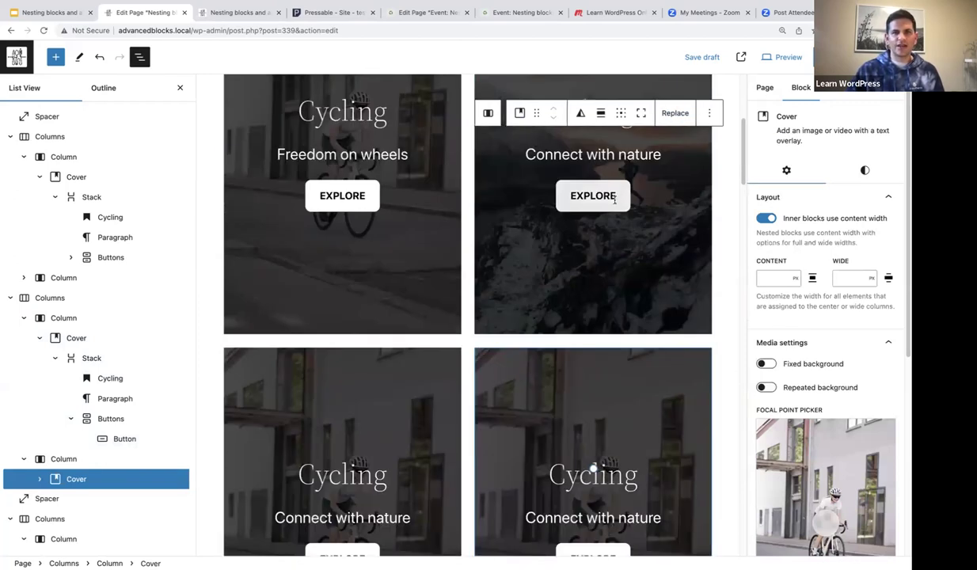
scroll(615, 200, up, 2)
scroll(614, 201, down, 7)
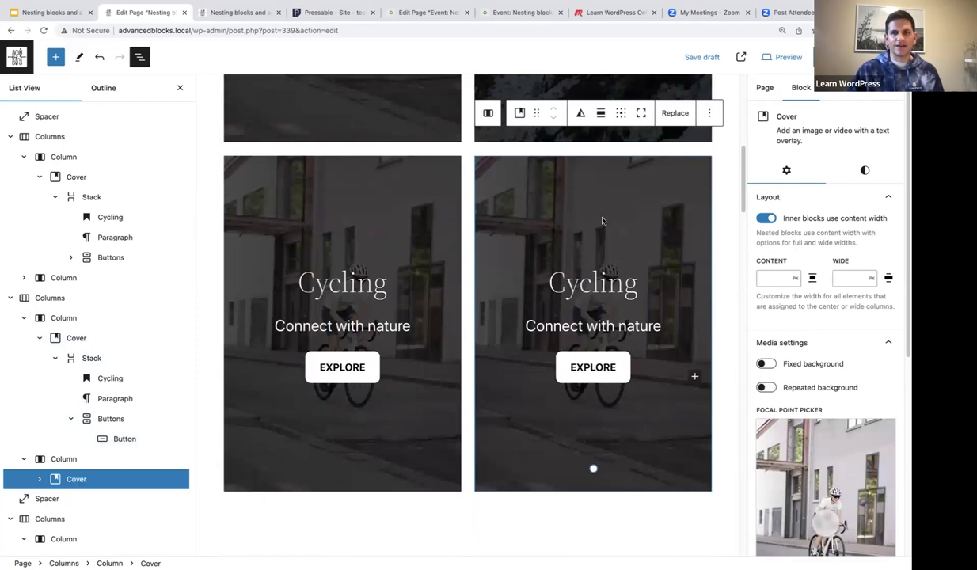
click(674, 115)
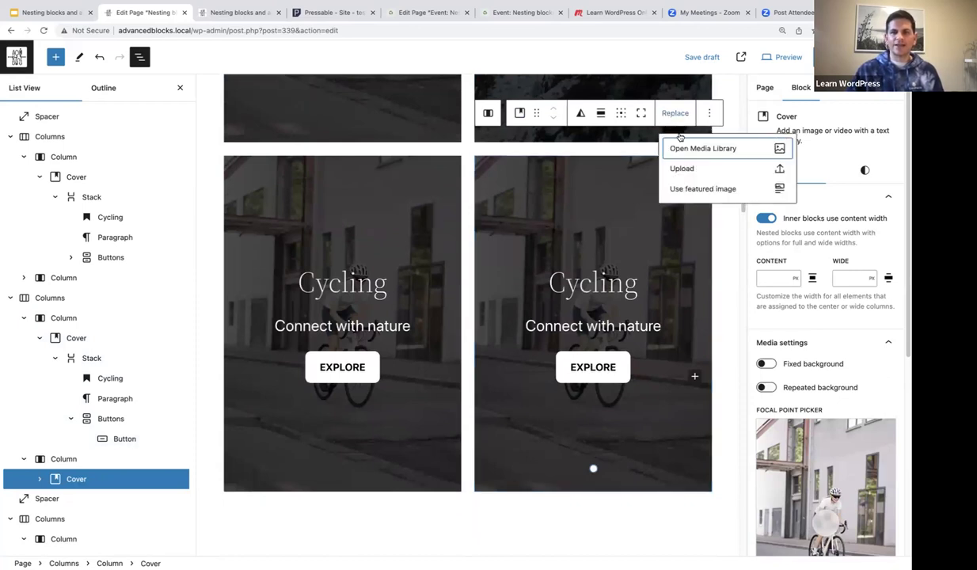
click(674, 148)
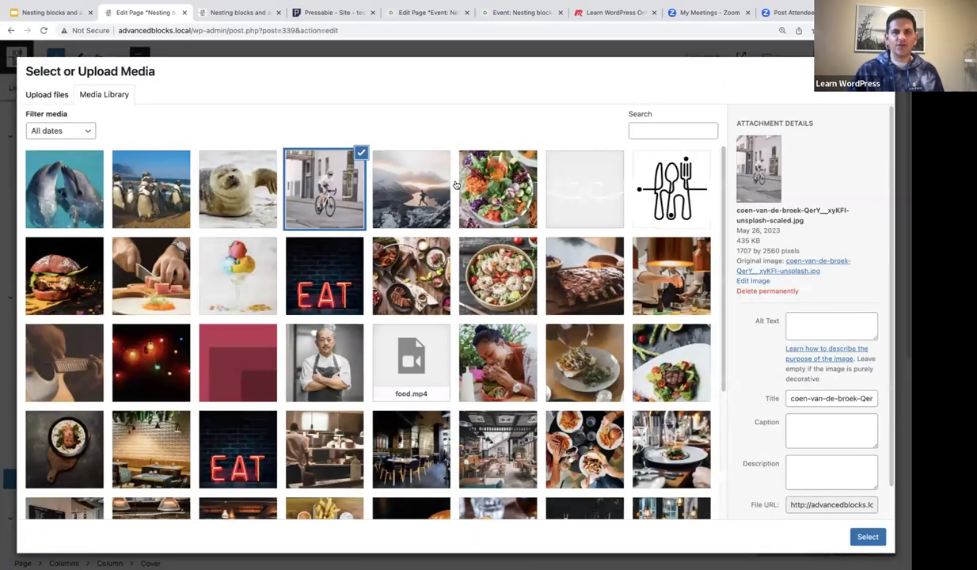
click(417, 185)
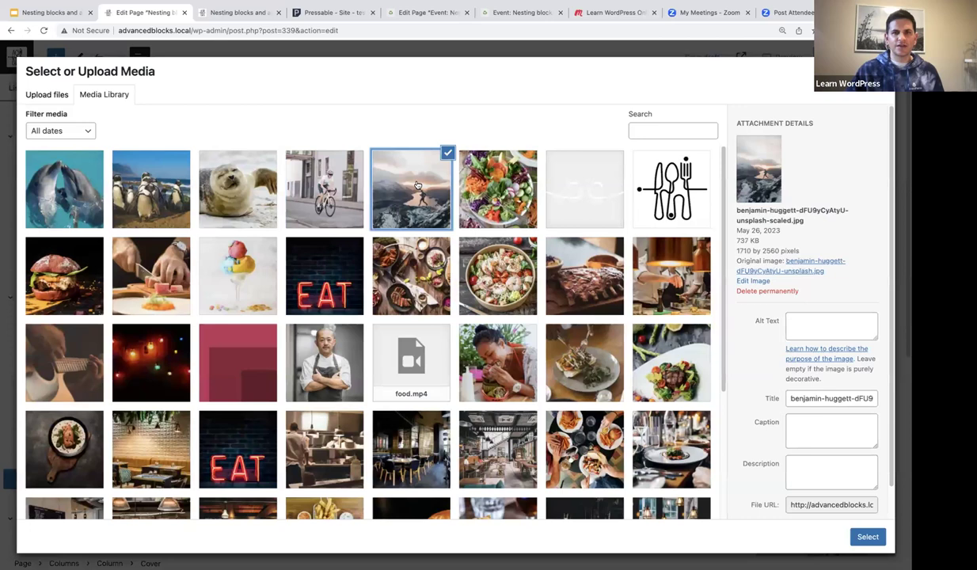
click(868, 537)
Step: Change the heading in the duplicated cover to "Hiking"
click(593, 278)
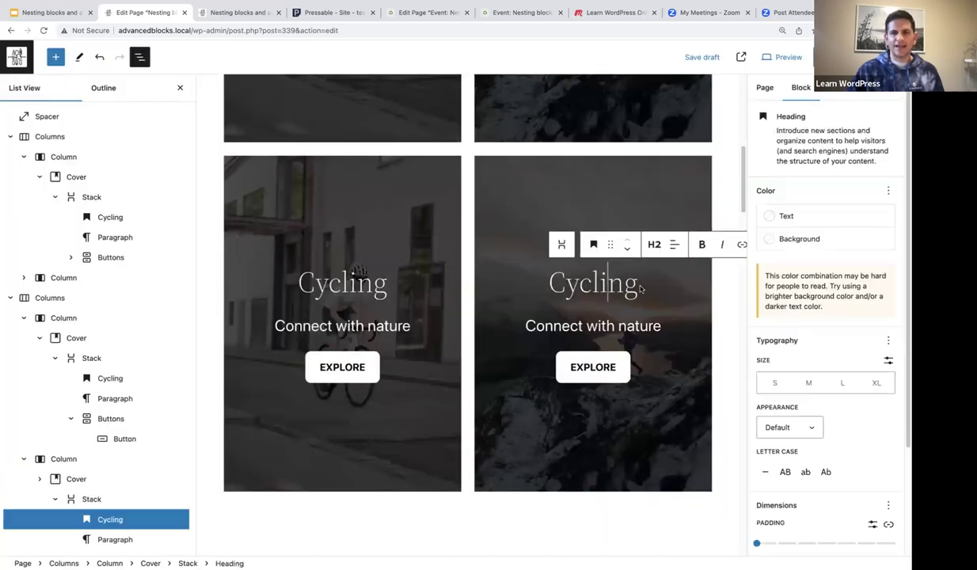
click(529, 273)
drag(529, 277, 638, 283)
text(Gj=)
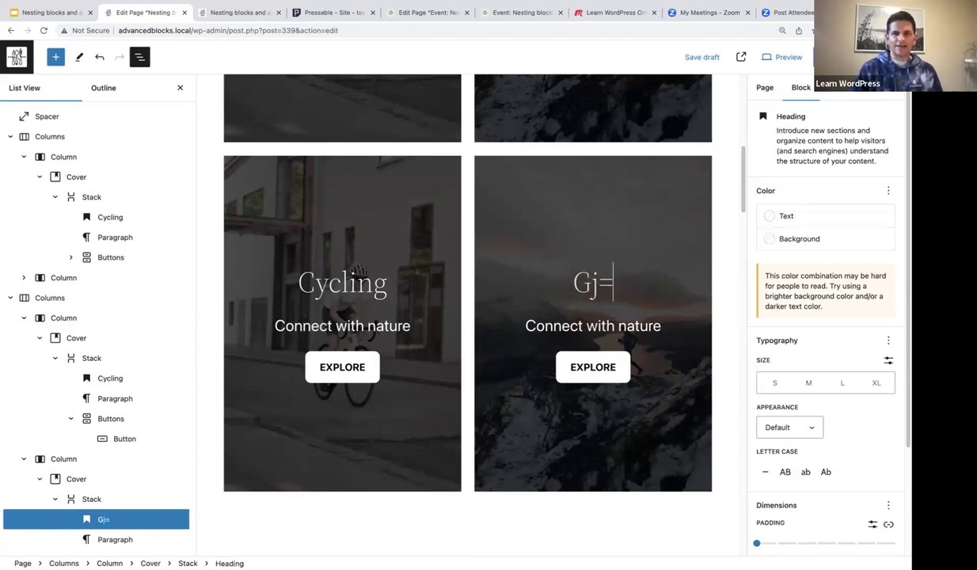
key(BackSpace)
key(BackSpace)
text(Hiking)
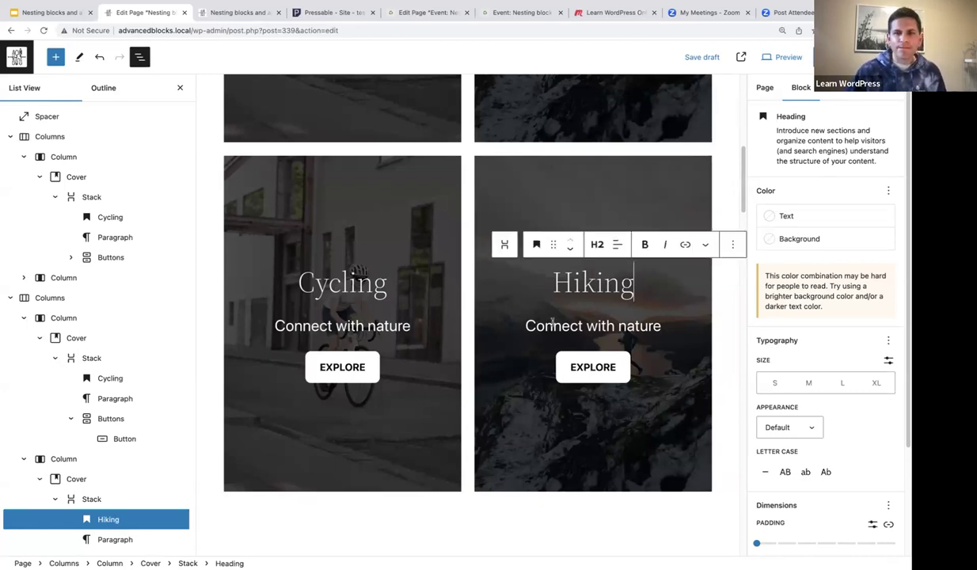
Step: Change the paragraph under the new Cycling heading to "Freedom on wheels"
drag(411, 326, 275, 327)
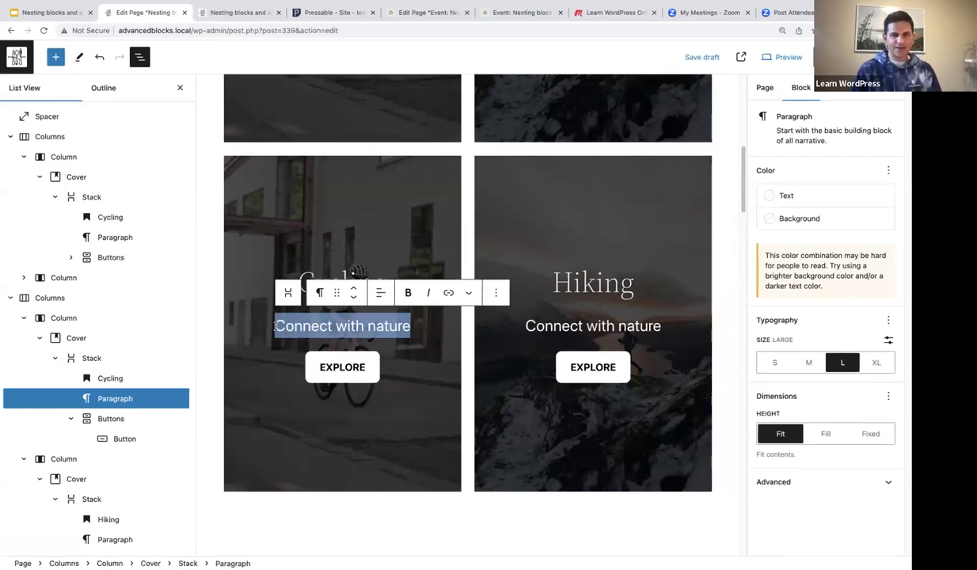
text(Feed)
key(BackSpace)
key(BackSpace)
key(BackSpace)
text(ree)
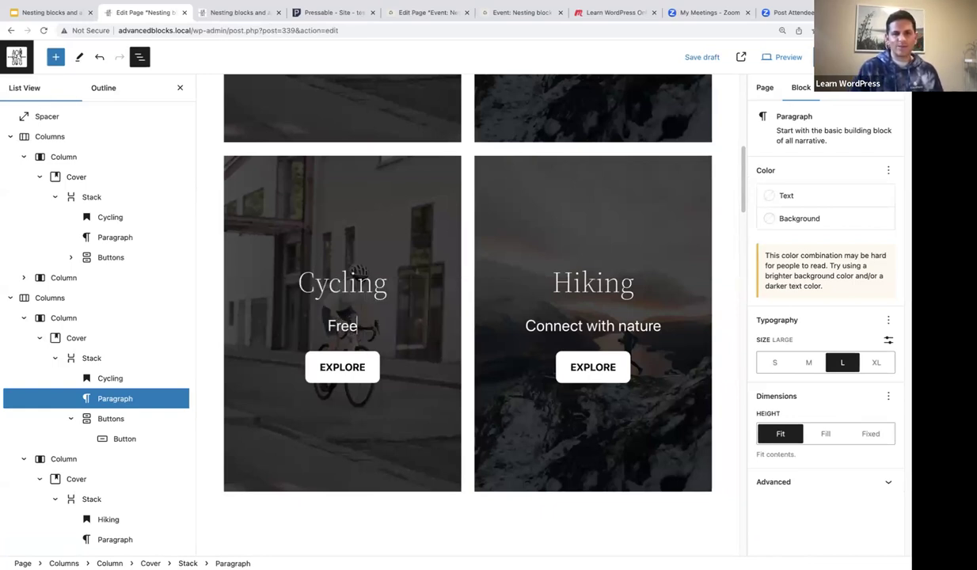
text(dom on wheels)
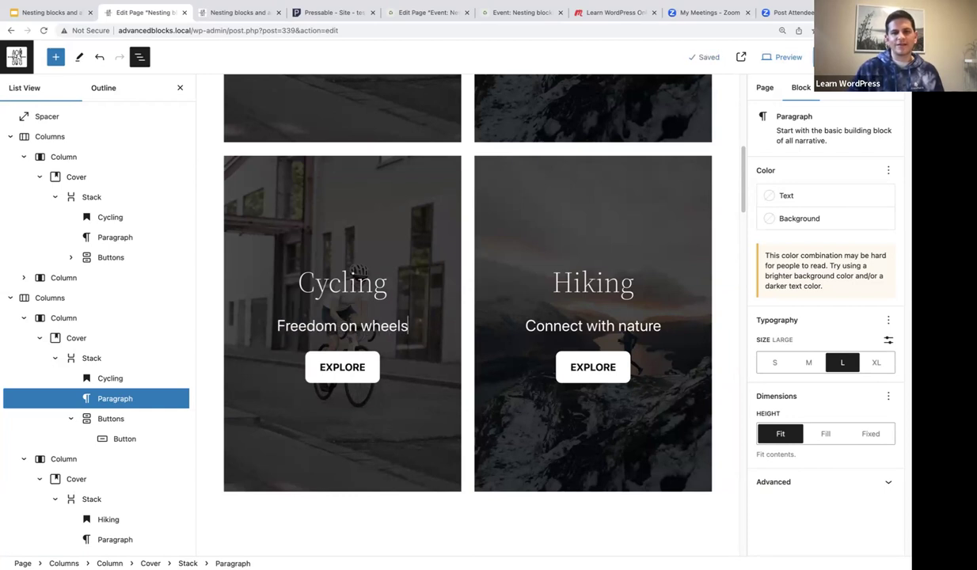
Step: Examine how the Columns, Cover and Stack blocks are nested in the rebuilt Cycling and Hiking section
click(622, 328)
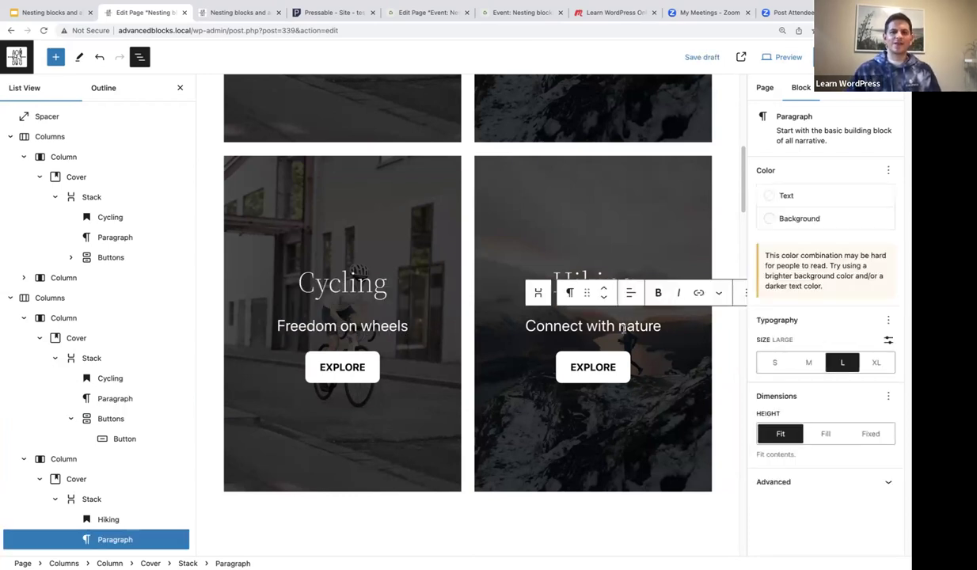
scroll(556, 236, down, 1)
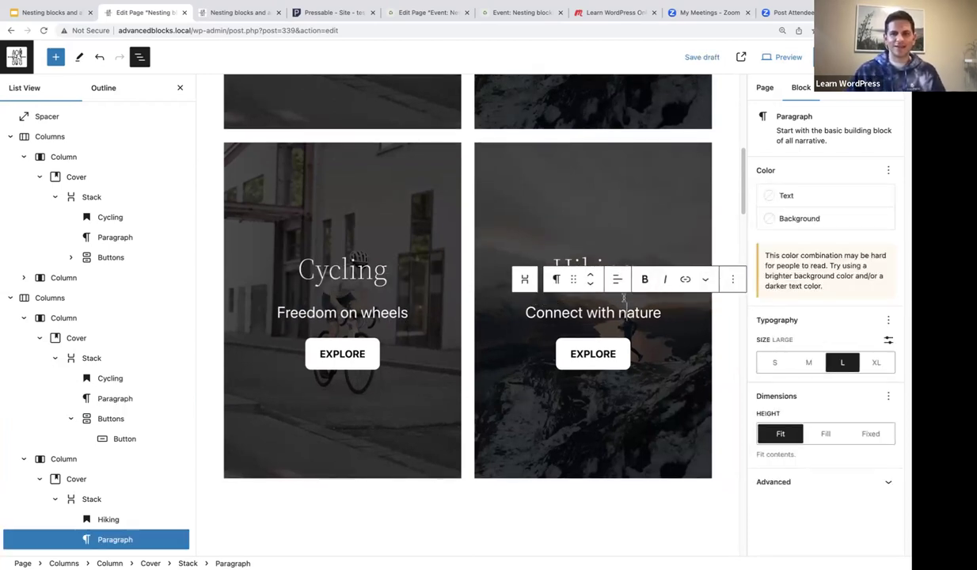
click(619, 194)
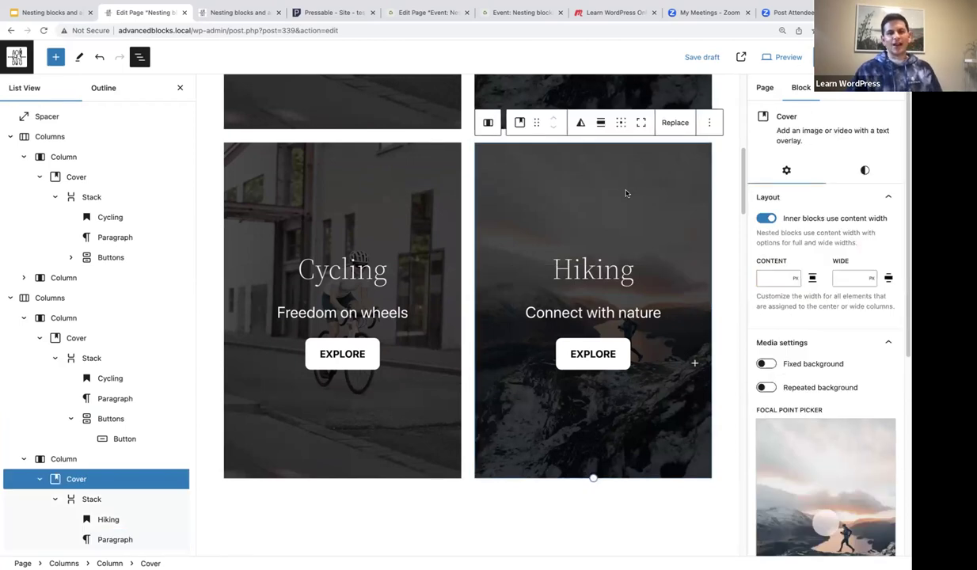
click(50, 297)
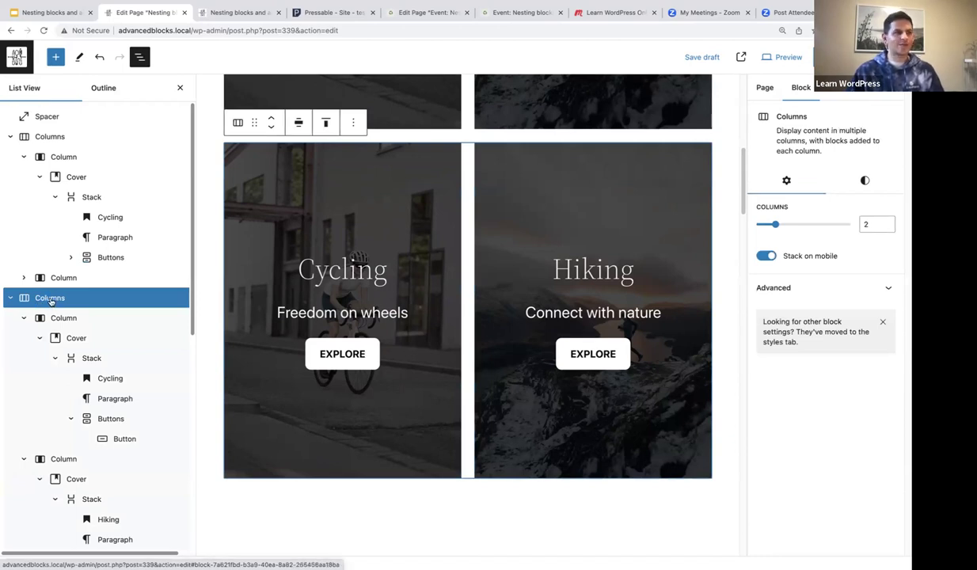
click(76, 339)
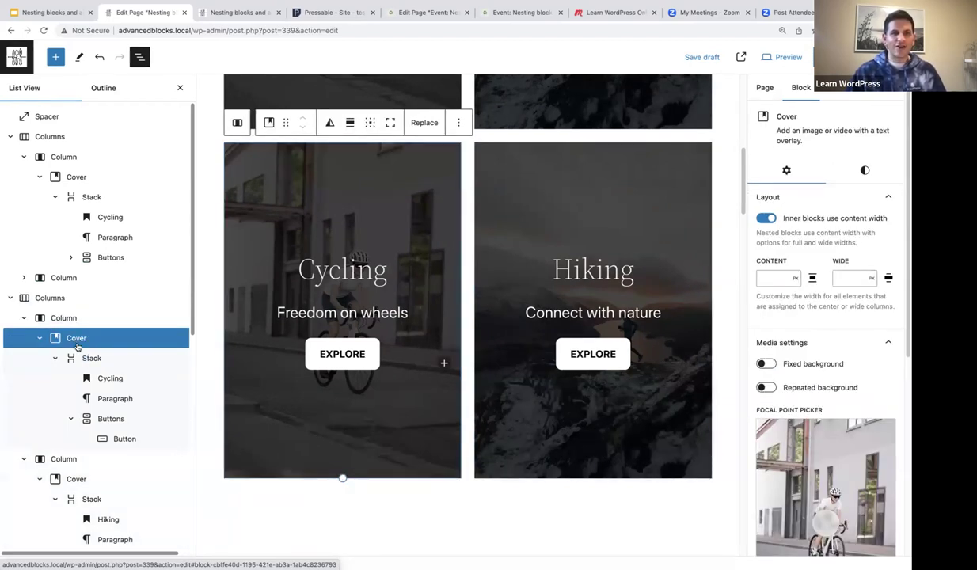
click(92, 361)
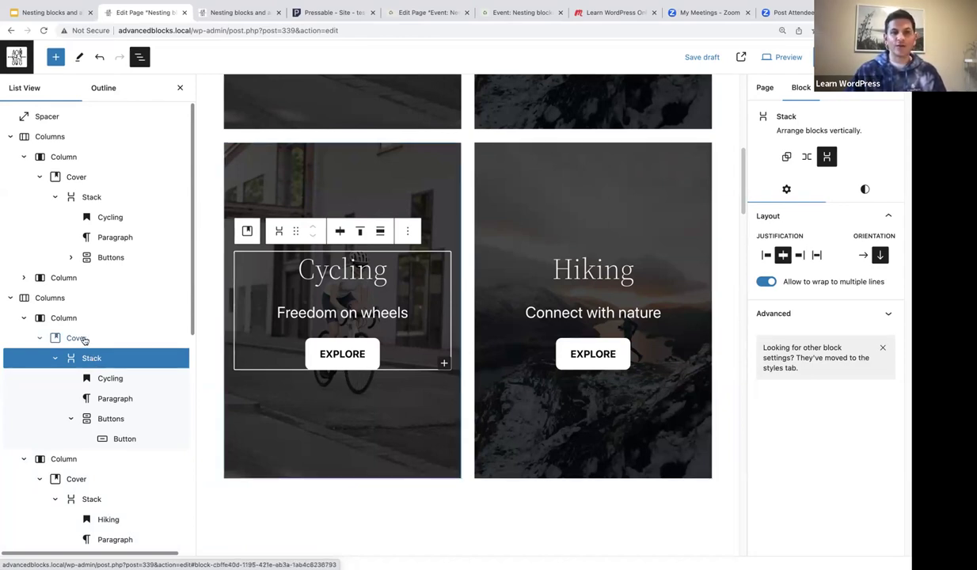
click(76, 339)
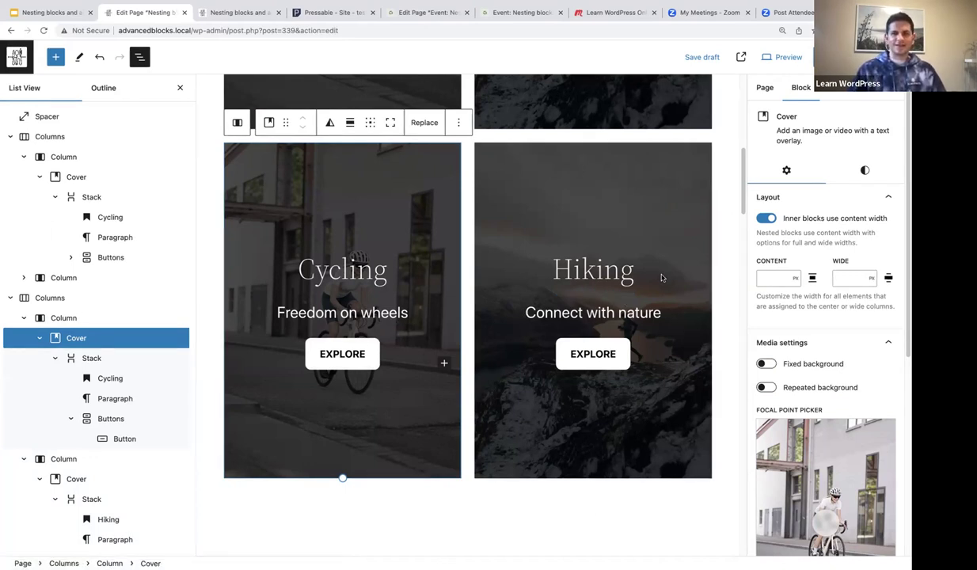
scroll(661, 278, up, 2)
scroll(664, 297, down, 1)
scroll(664, 297, down, 1)
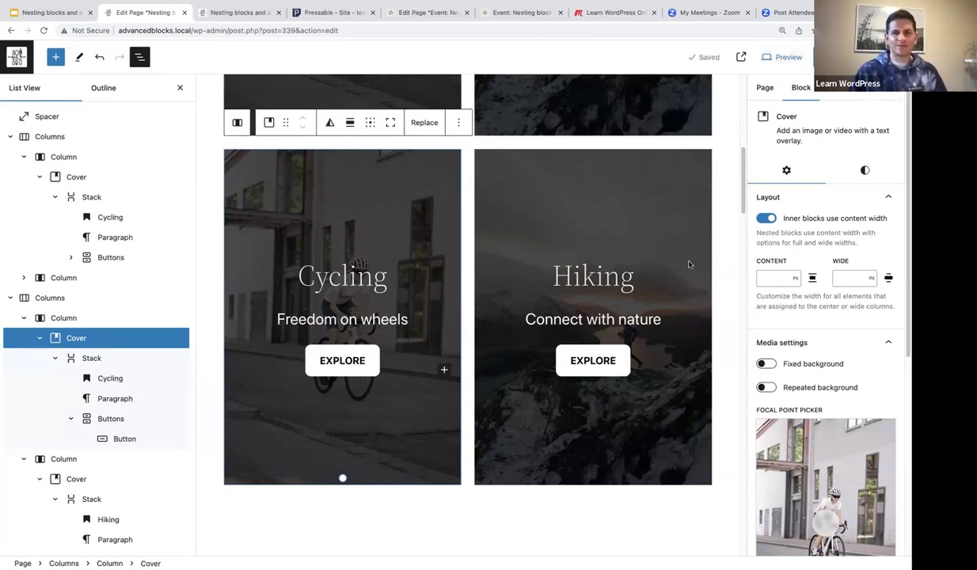
mouse_move(641, 282)
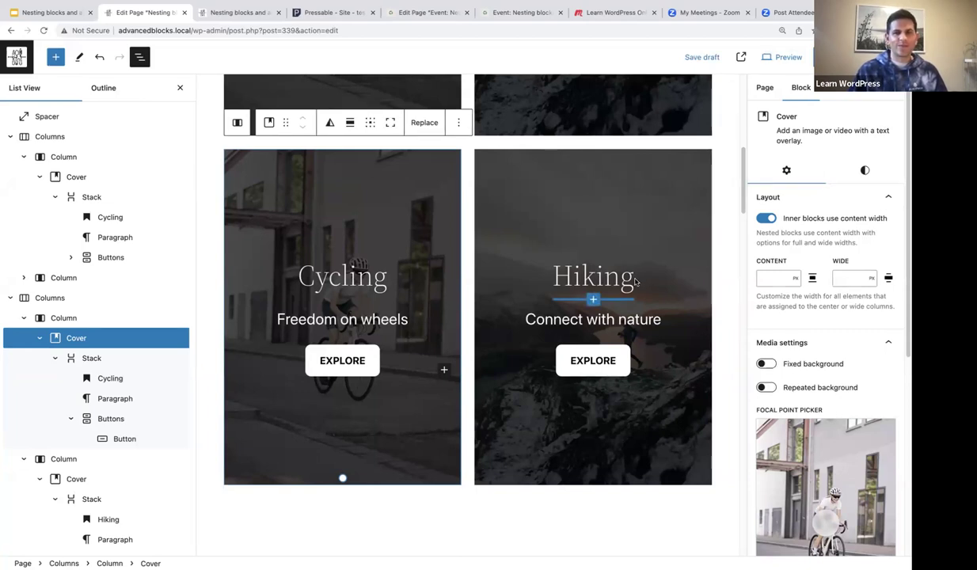
scroll(638, 281, down, 1)
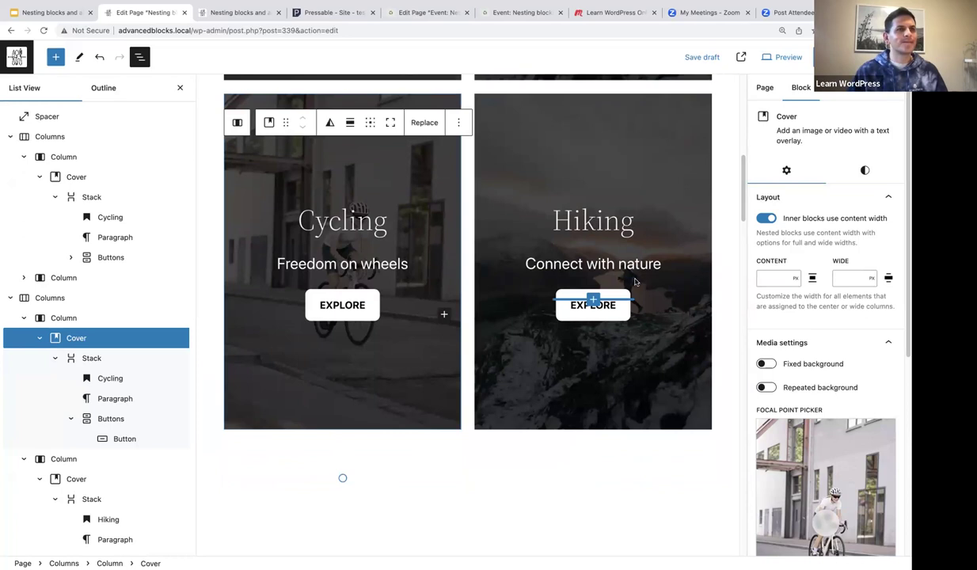
scroll(636, 281, up, 1)
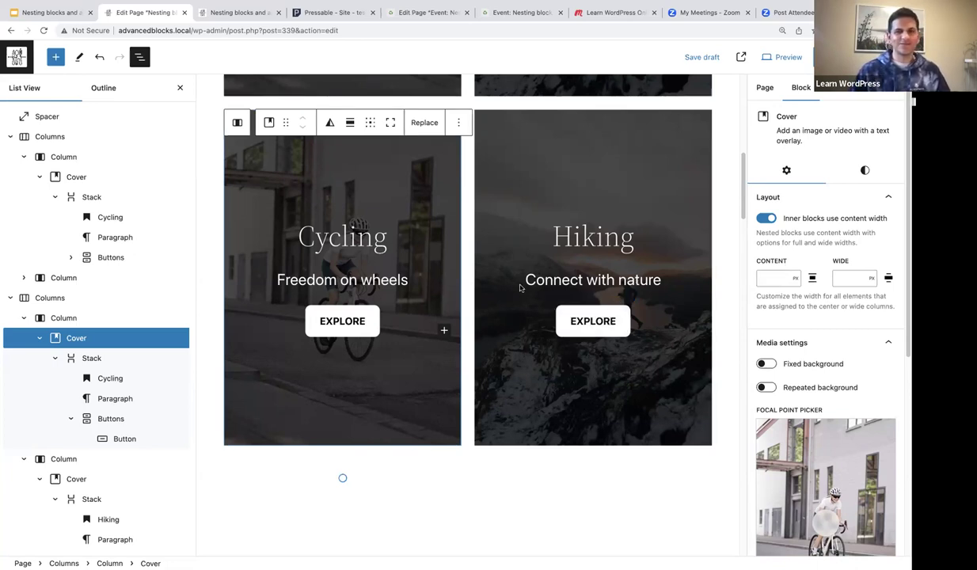
scroll(527, 286, down, 1)
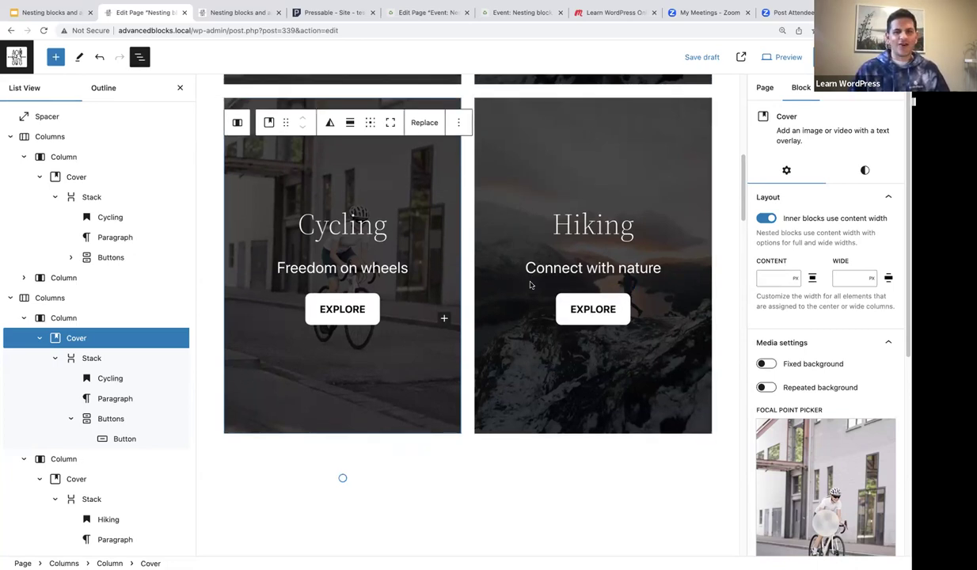
Step: Bring the Seals, Penguins and Dolphins columns into view and hide the block settings sidebar
scroll(531, 286, down, 3)
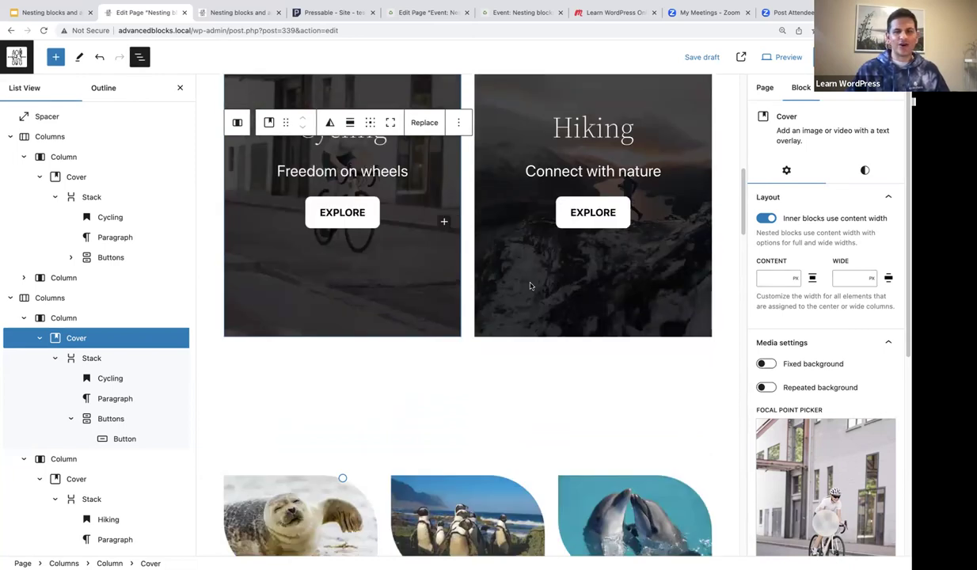
scroll(530, 286, down, 6)
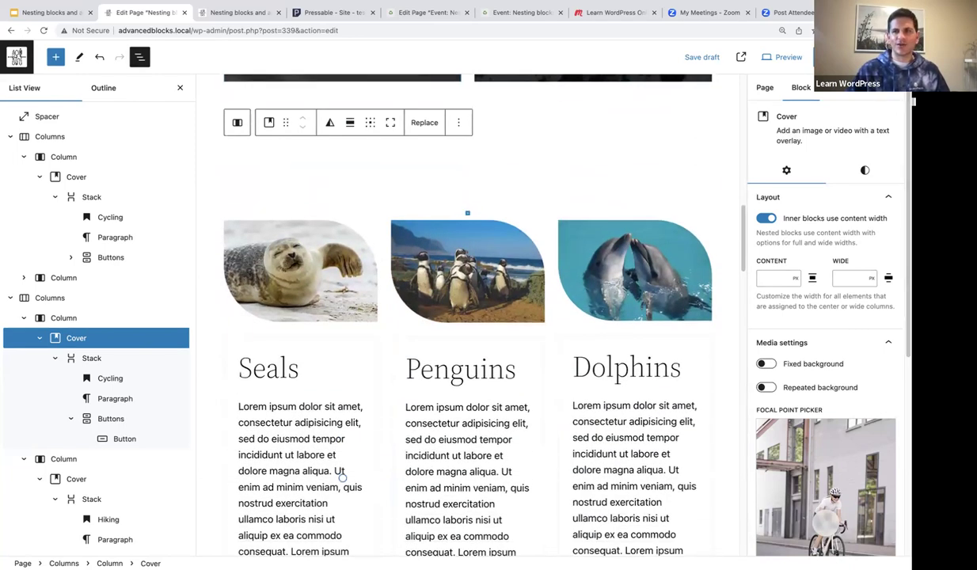
key(ctrl+shift+comma)
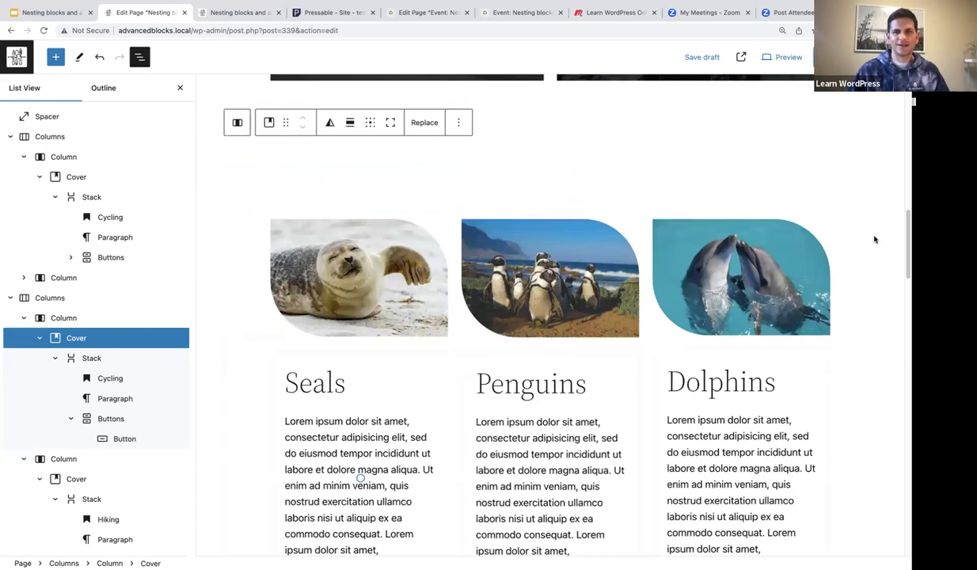
Step: Collapse both Cycling and Hiking Columns blocks in the list of page blocks
scroll(875, 234, down, 4)
scroll(868, 237, up, 2)
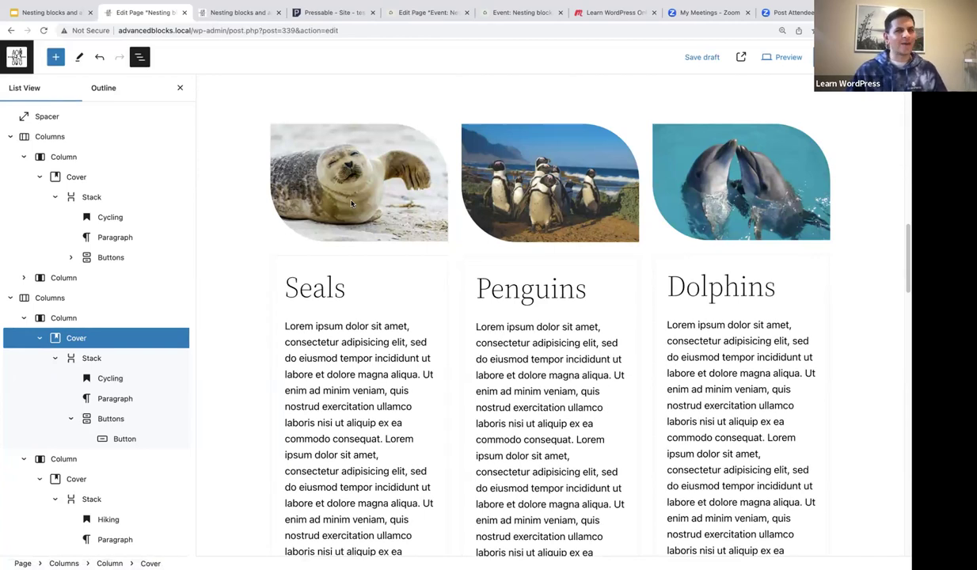
scroll(364, 200, down, 2)
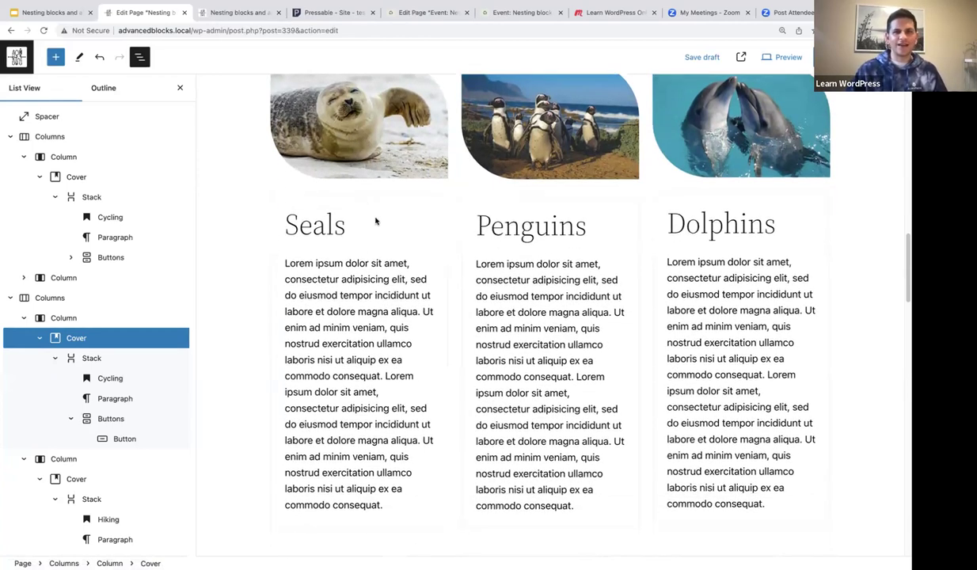
scroll(405, 226, down, 2)
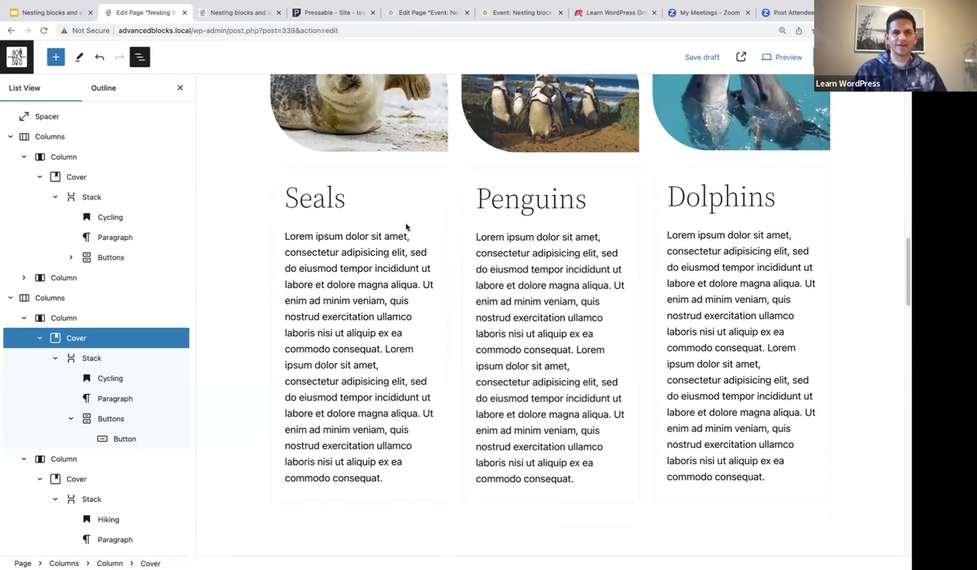
scroll(407, 227, up, 3)
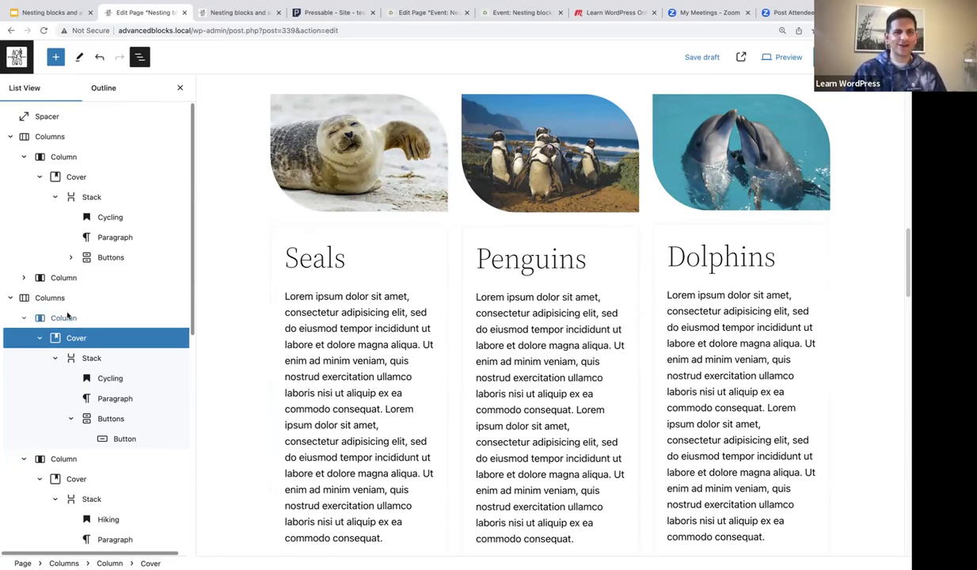
scroll(84, 361, down, 4)
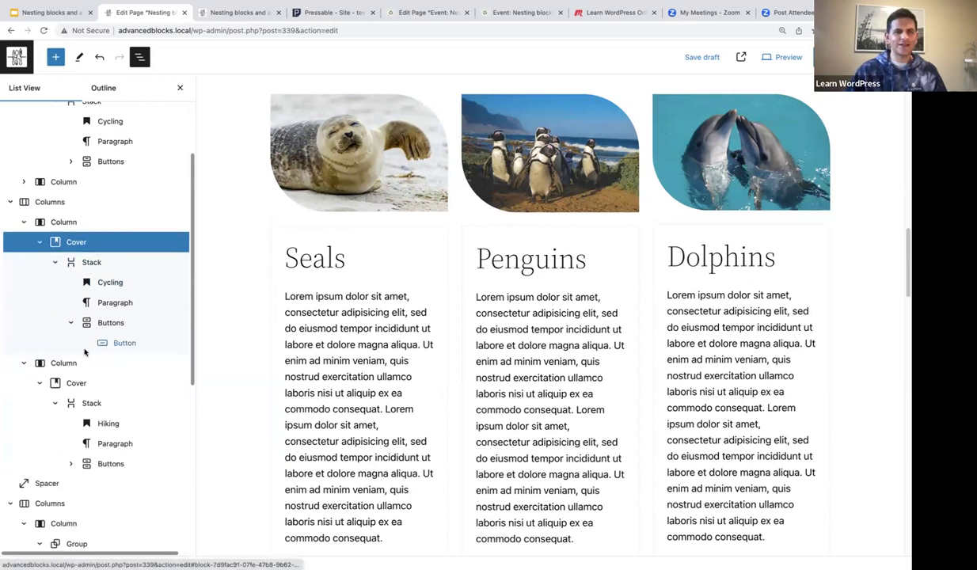
click(54, 294)
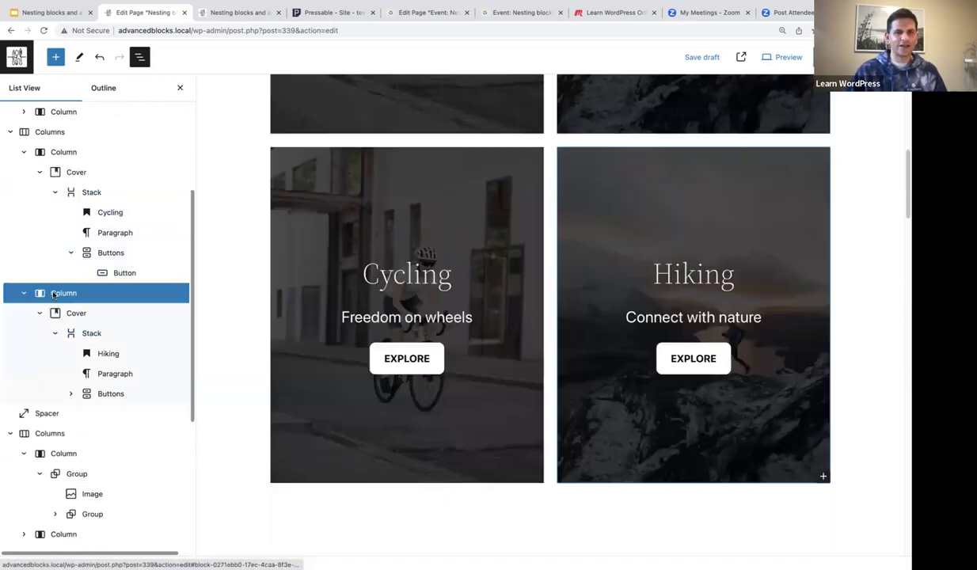
click(9, 132)
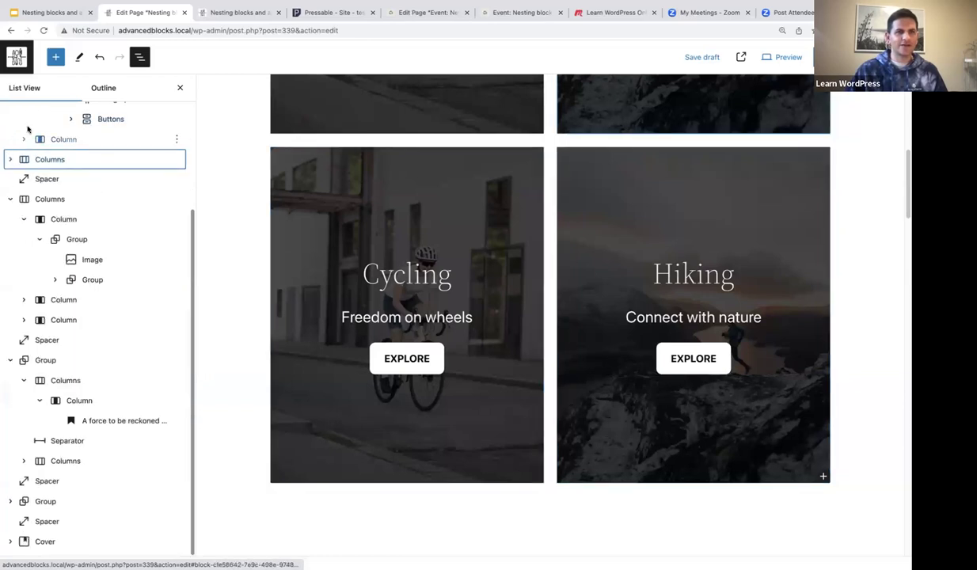
click(26, 138)
scroll(28, 134, up, 1)
click(9, 137)
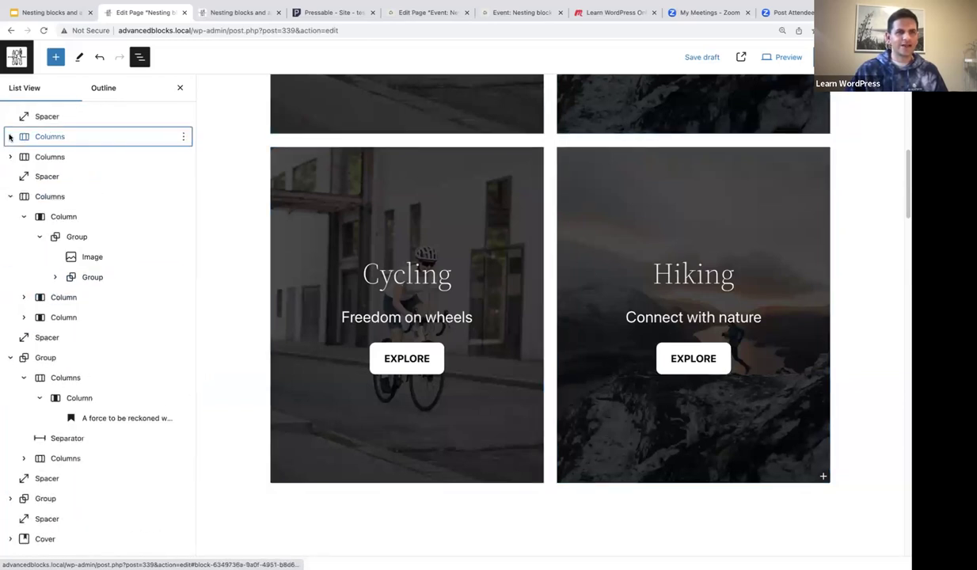
Step: Add an empty block directly after the Columns block that holds Seals, Penguins and Dolphins
click(41, 198)
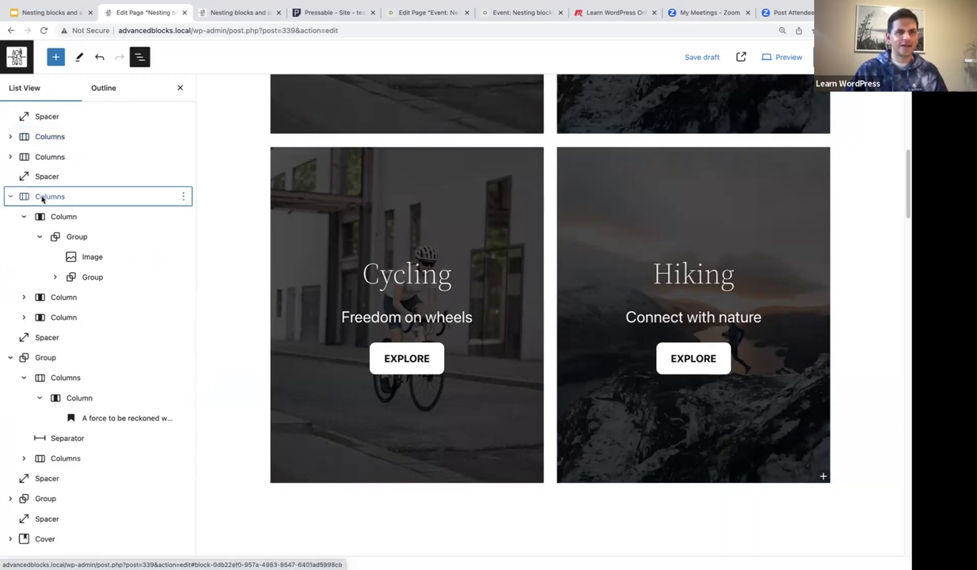
scroll(369, 255, up, 2)
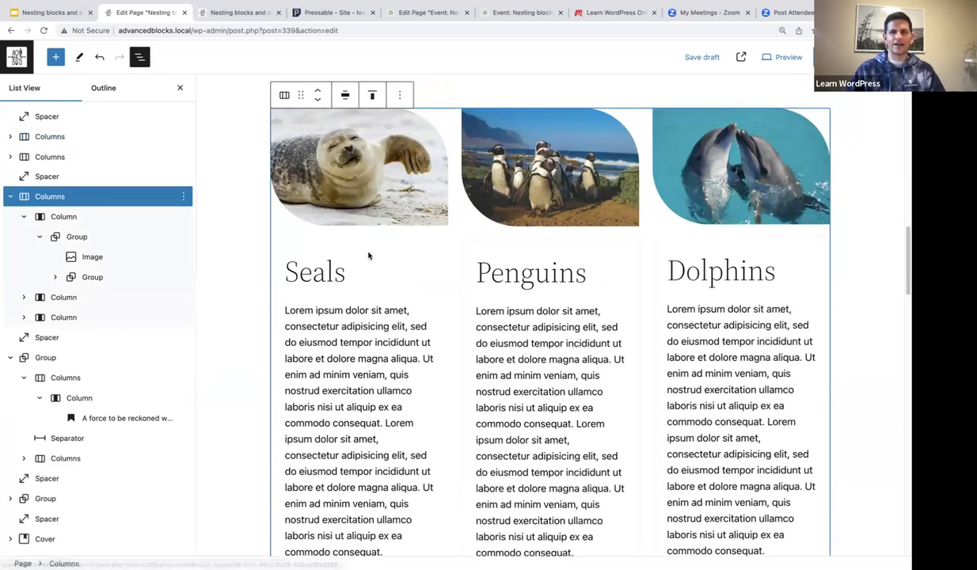
scroll(395, 268, down, 1)
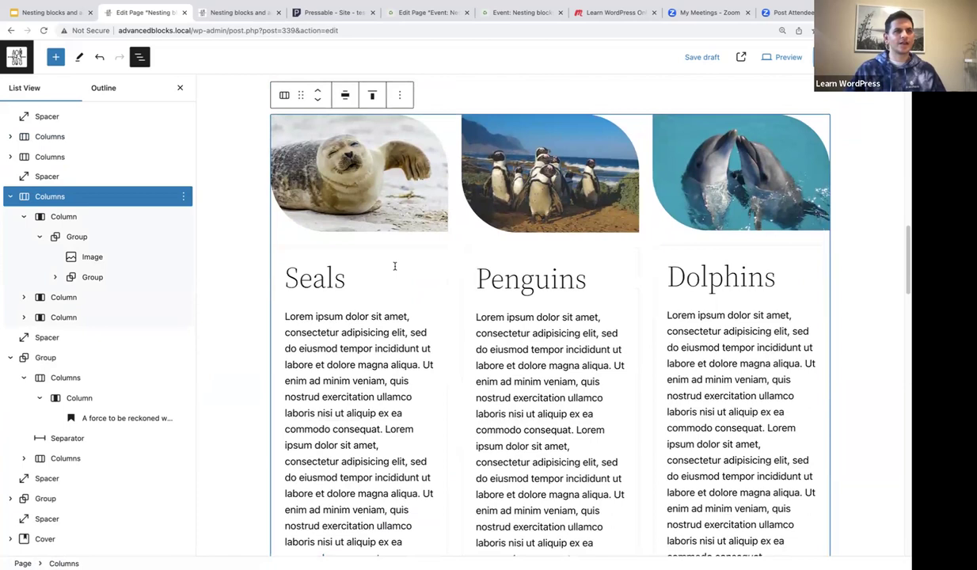
scroll(395, 266, down, 1)
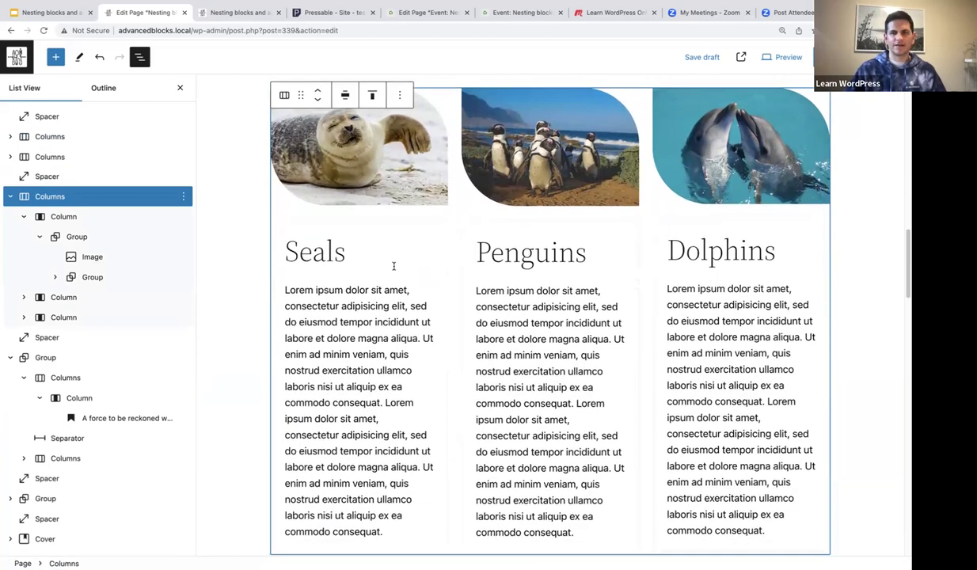
click(400, 96)
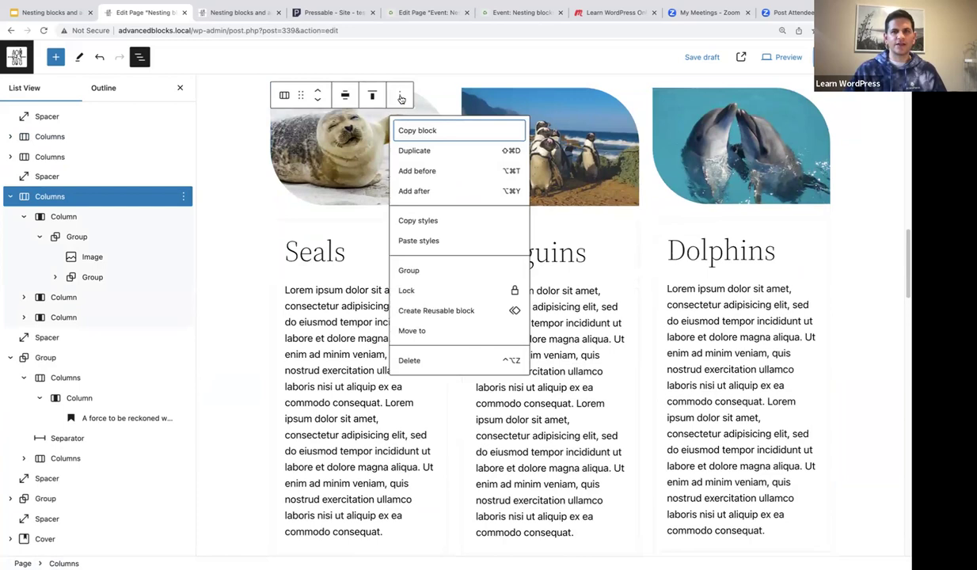
click(420, 191)
scroll(384, 306, down, 3)
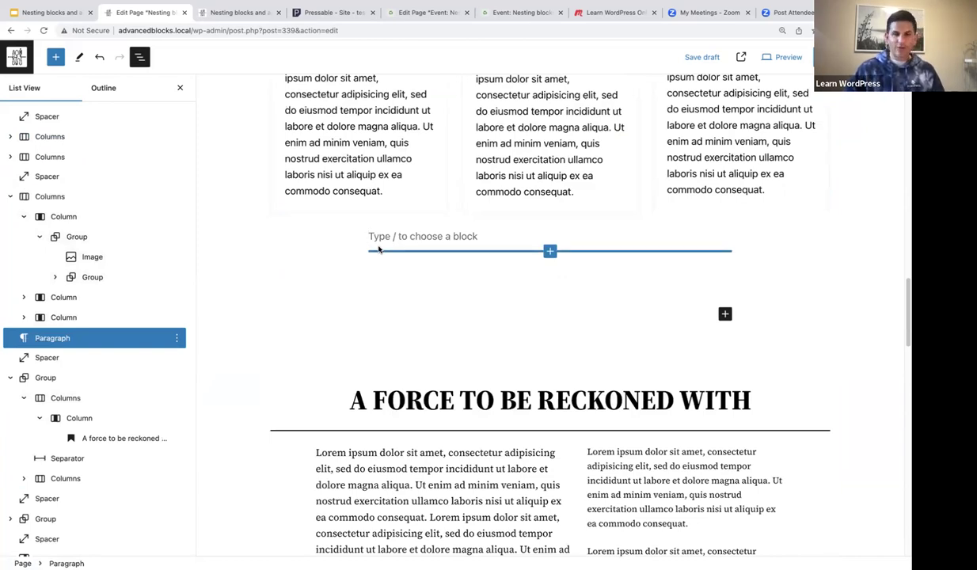
Step: Turn the empty block into a Columns block with the 33 / 33 / 33 variation and set its alignment to Wide width
text(/columns)
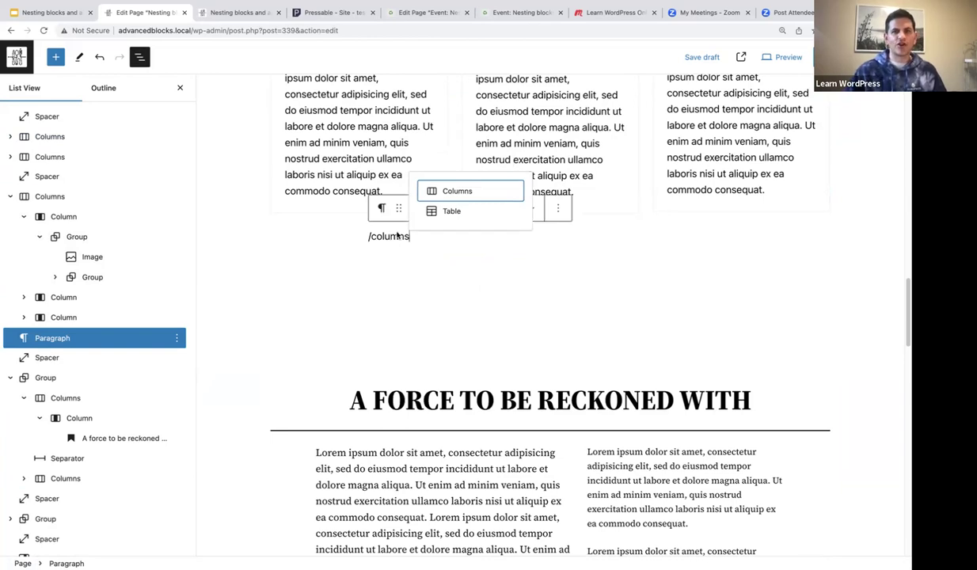
key(Return)
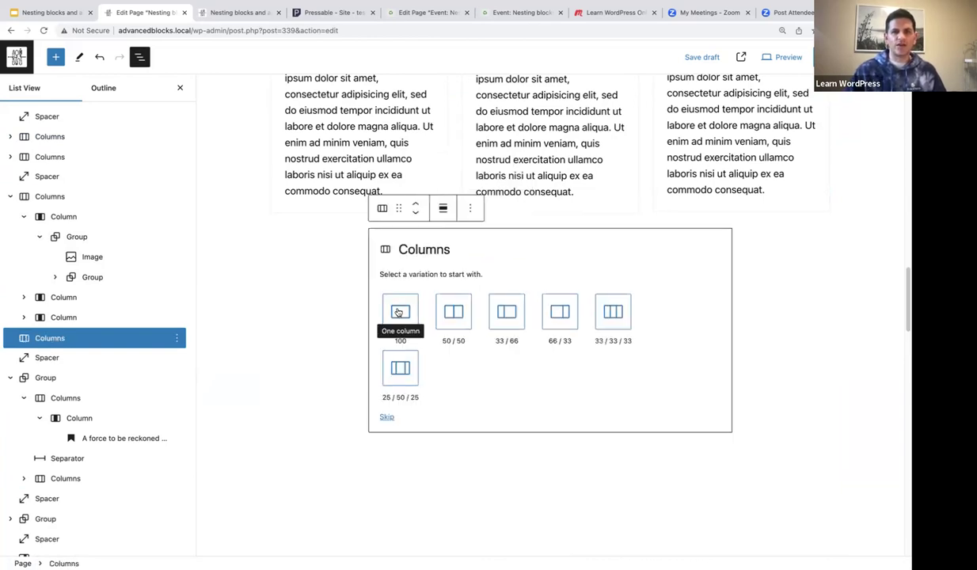
click(614, 313)
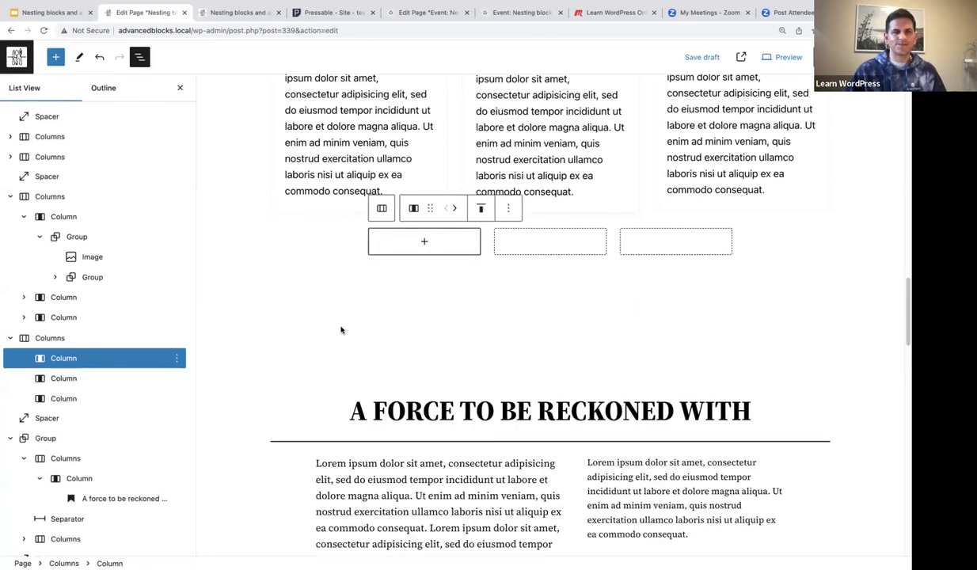
click(50, 338)
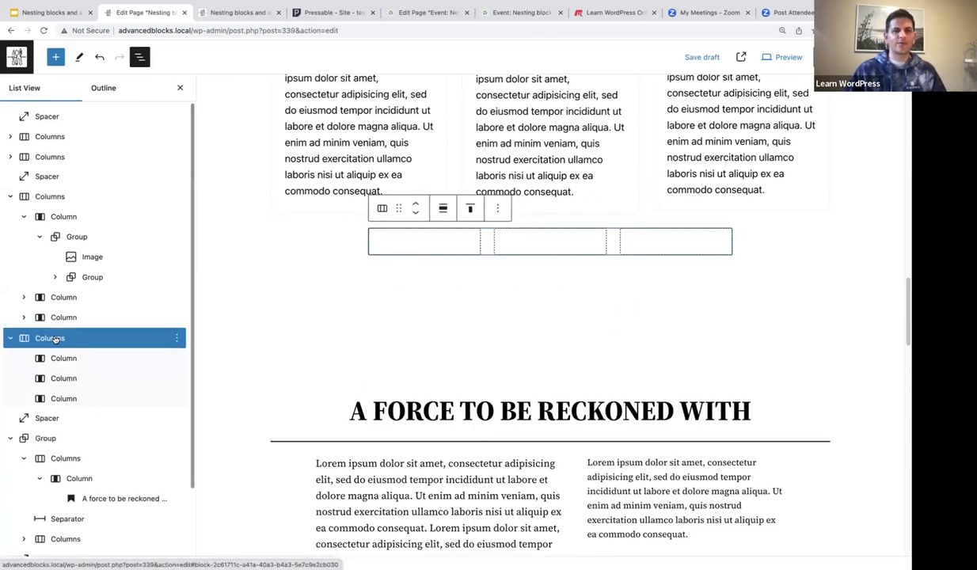
click(444, 210)
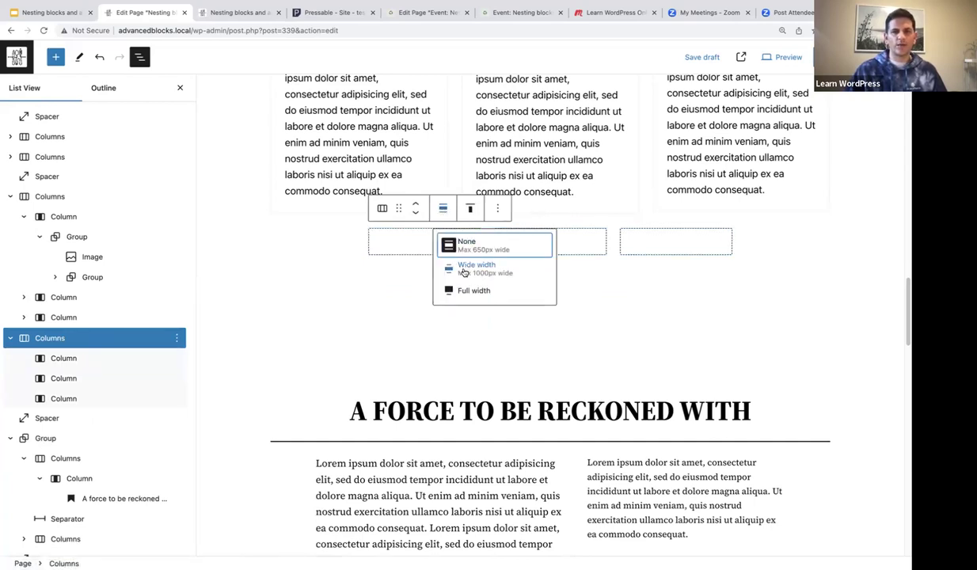
click(455, 268)
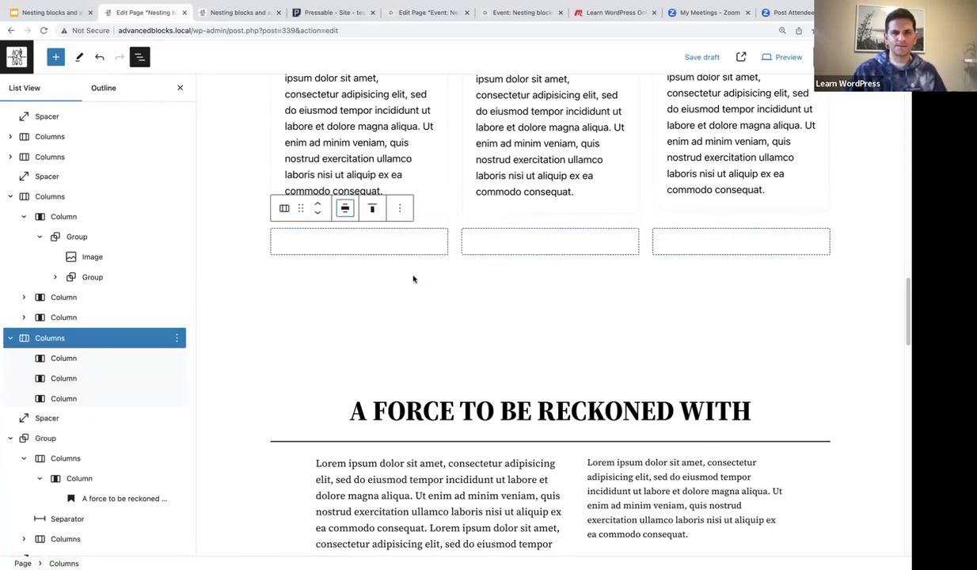
Step: Insert an Image block into the first column of the new three-column block
scroll(384, 285, up, 3)
scroll(369, 287, up, 2)
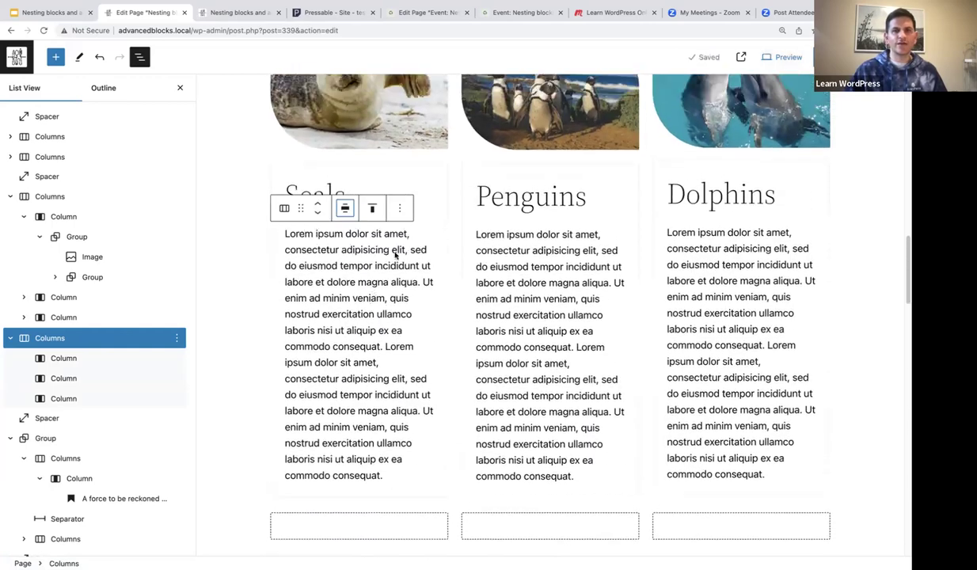
scroll(363, 352, down, 5)
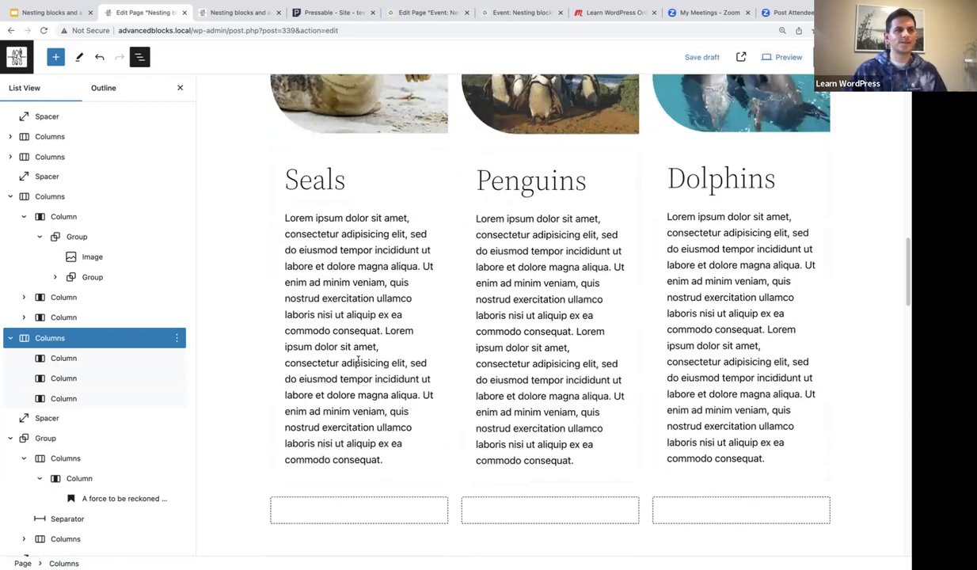
scroll(368, 338, down, 1)
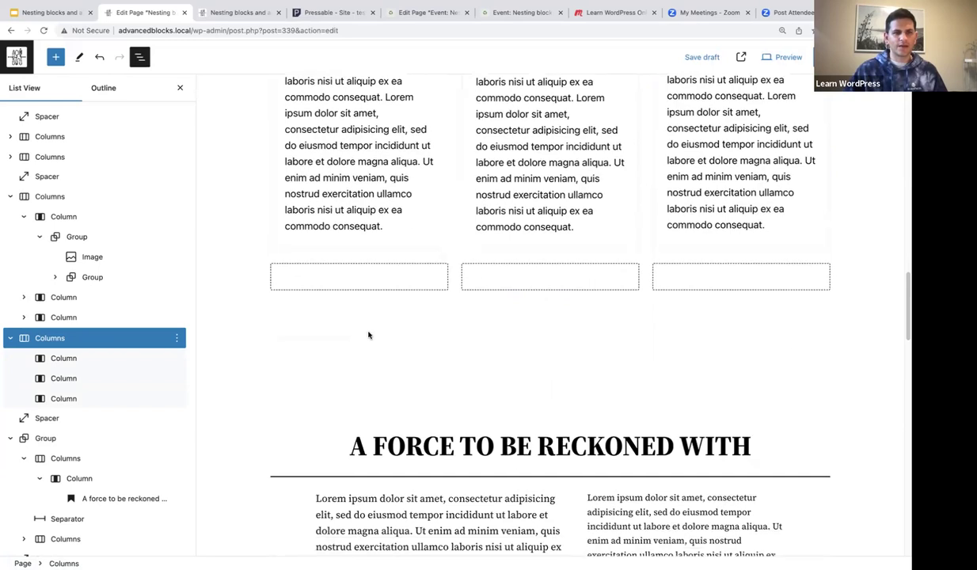
click(325, 300)
click(349, 282)
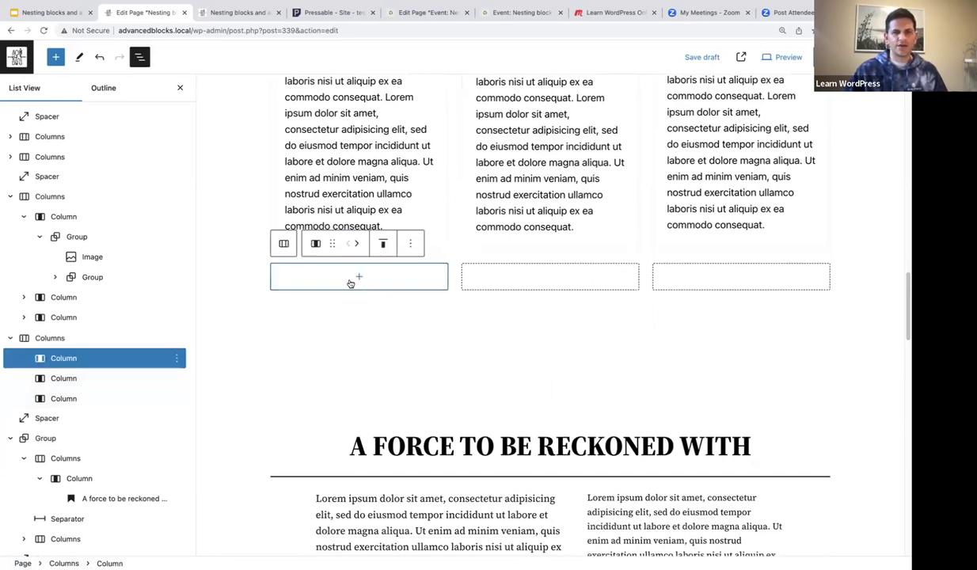
click(360, 277)
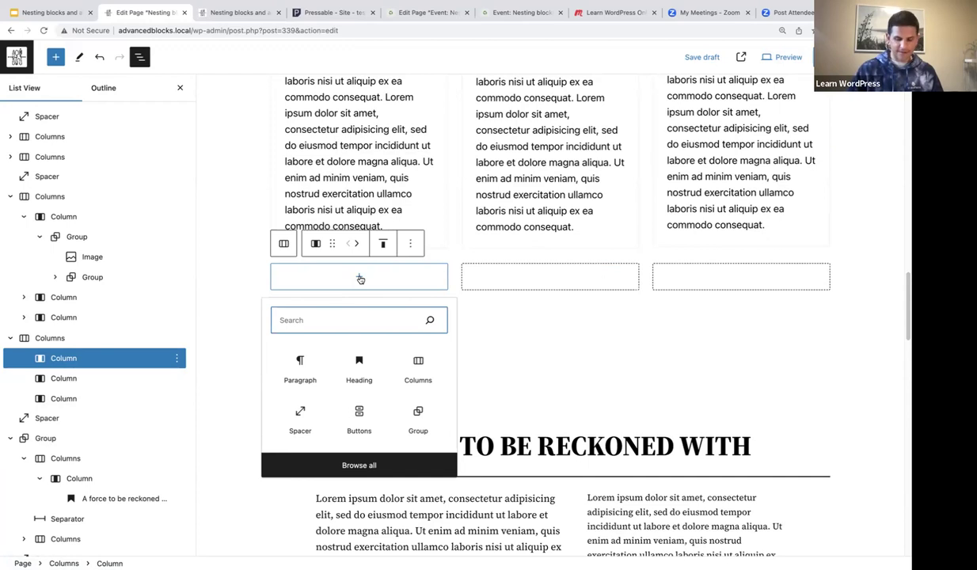
text(/ima)
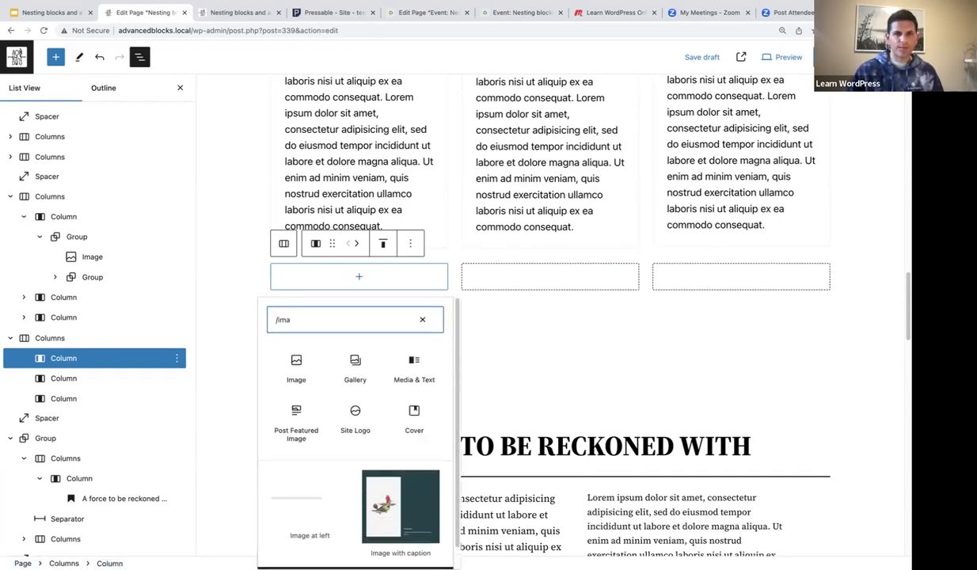
triple_click(308, 322)
text(image)
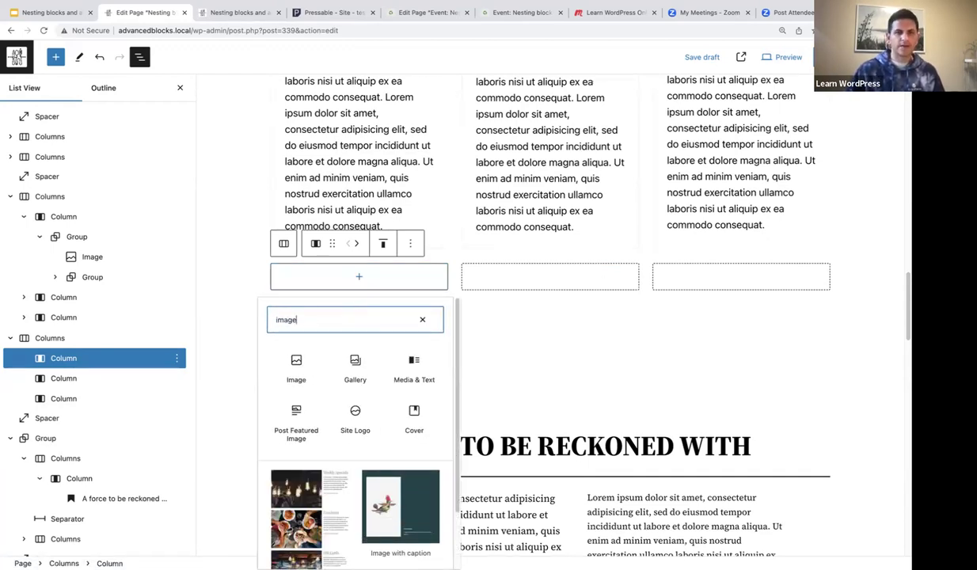
click(303, 373)
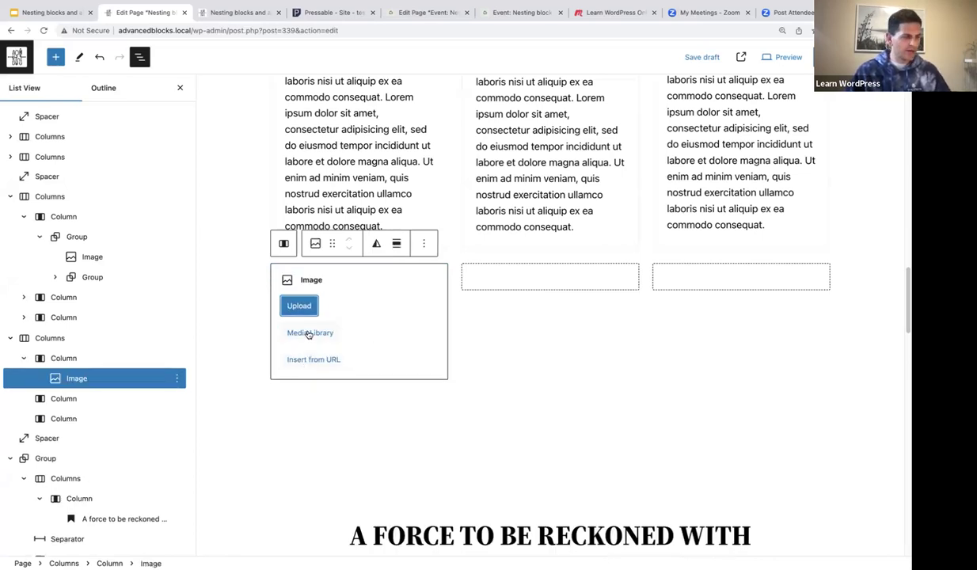
Step: Fill the new Image block with the seal photo from the Media Library
click(309, 333)
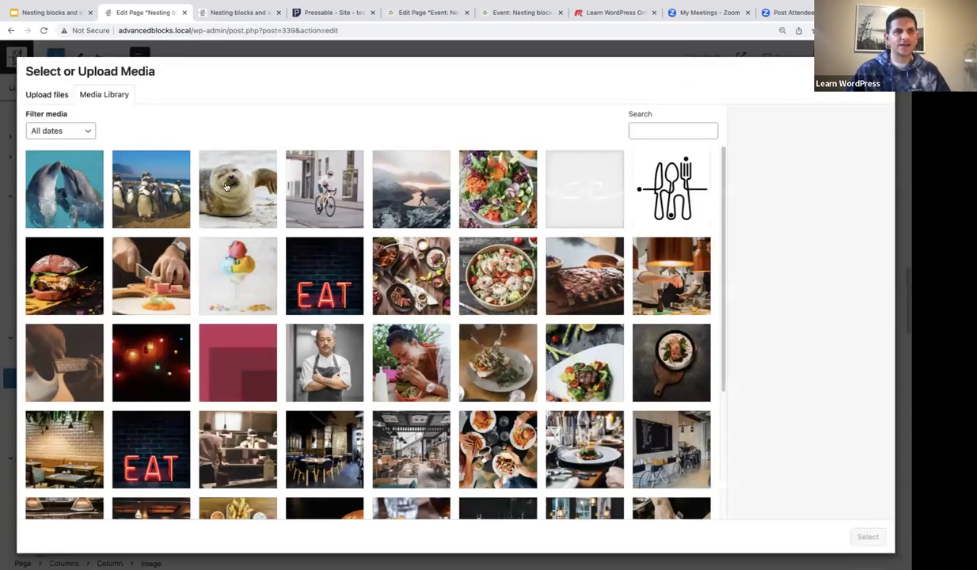
click(226, 187)
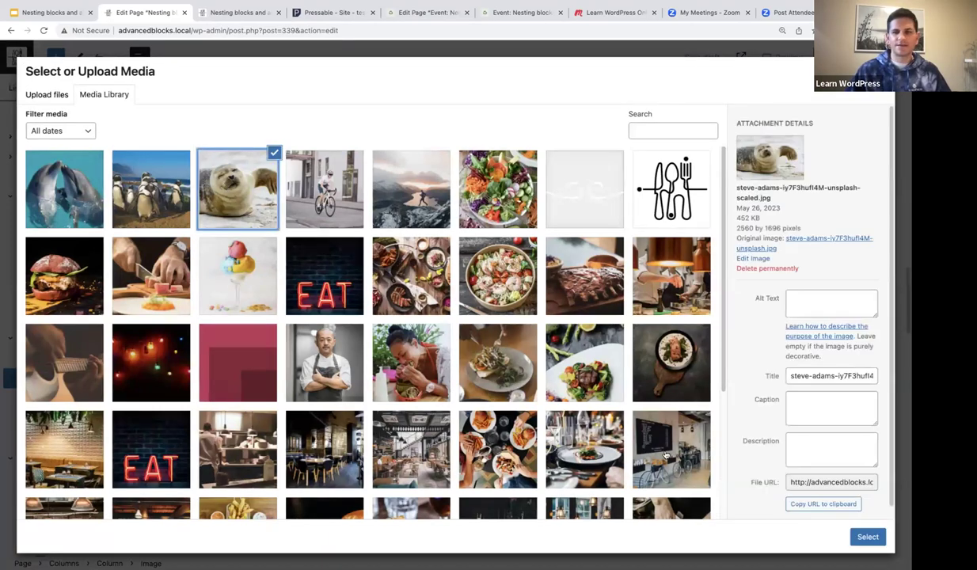
click(868, 538)
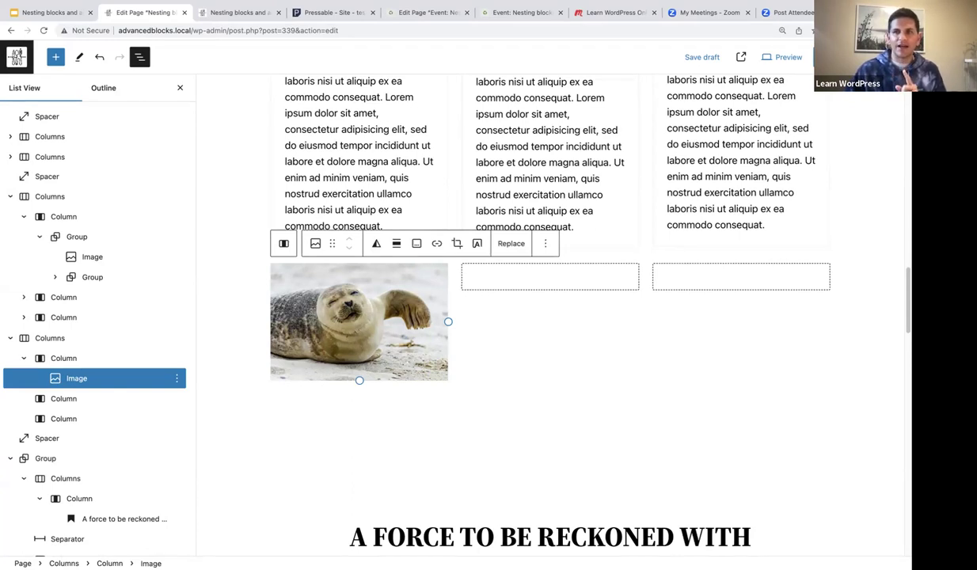
Step: Look over the seal image's style settings and save the draft, leaving the settings sidebar hidden
click(870, 57)
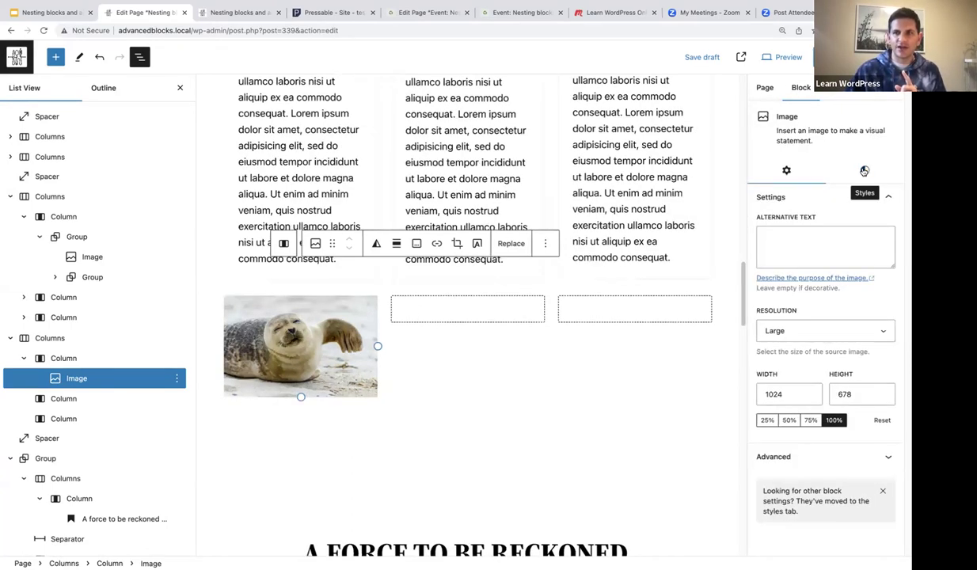
click(865, 172)
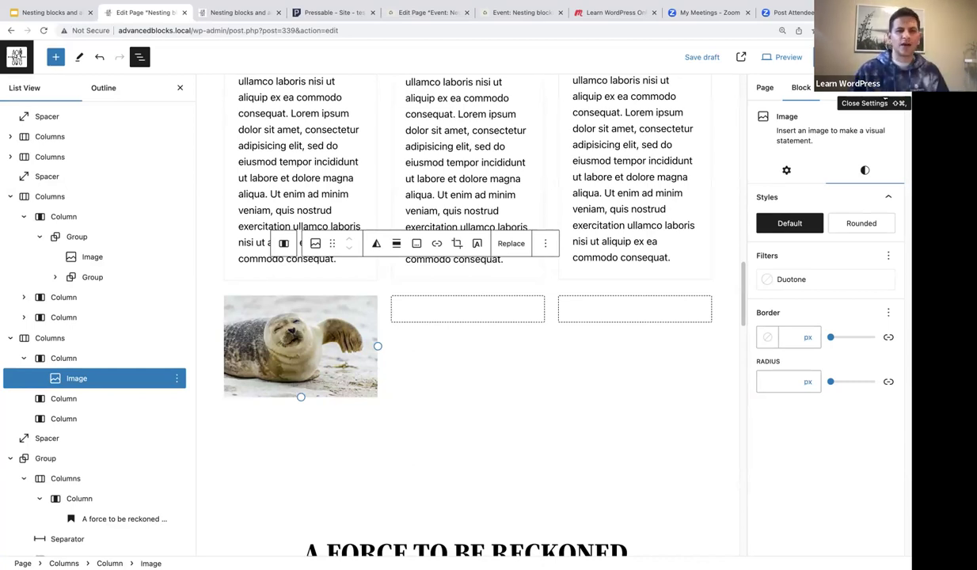
key(super+s)
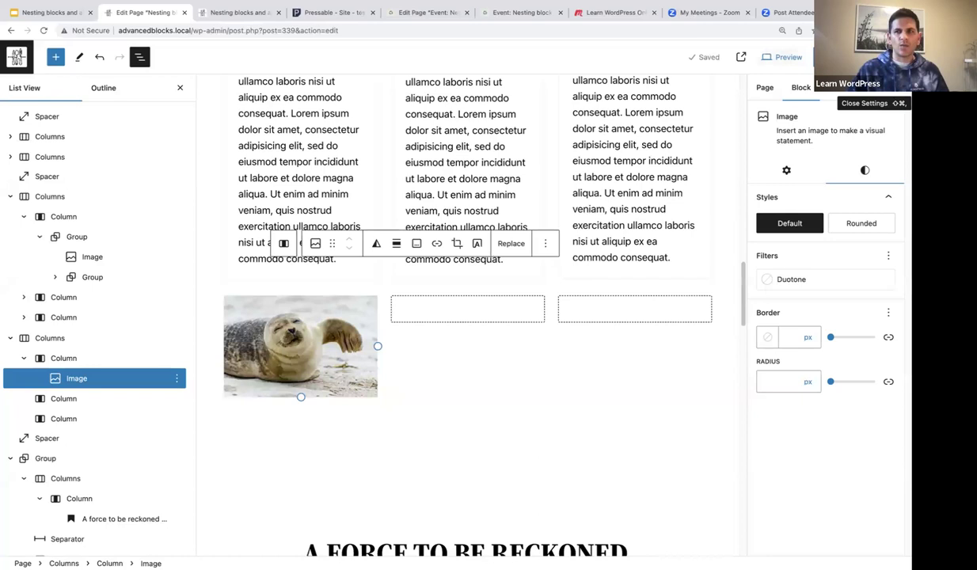
click(900, 57)
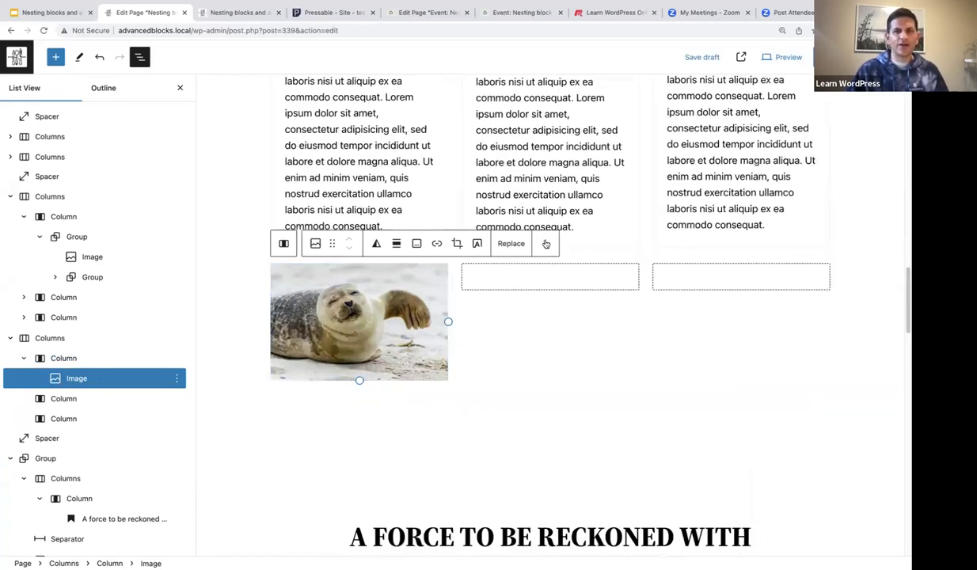
Step: Wrap the seal image in a Group block and add a second block below it using the plain Group variation
click(545, 244)
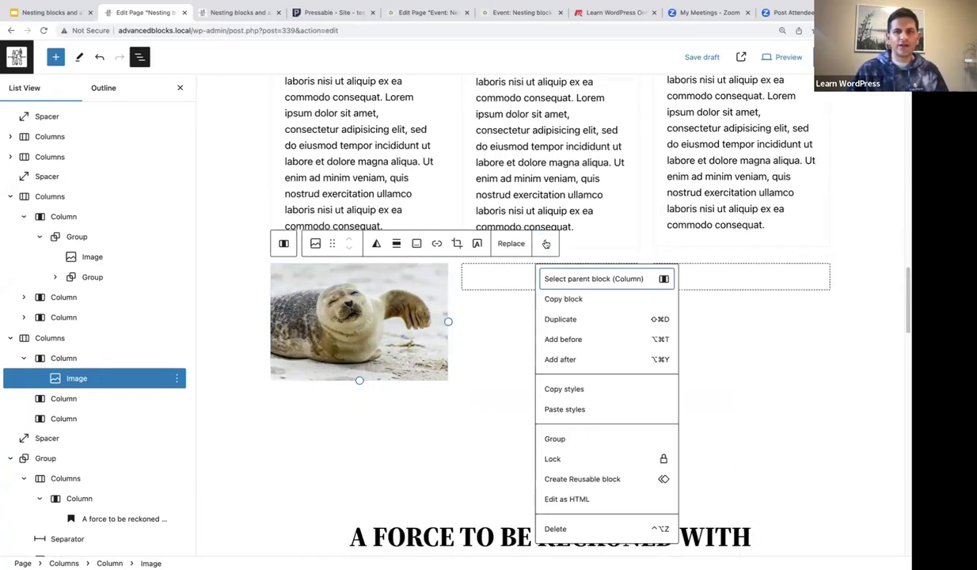
click(555, 439)
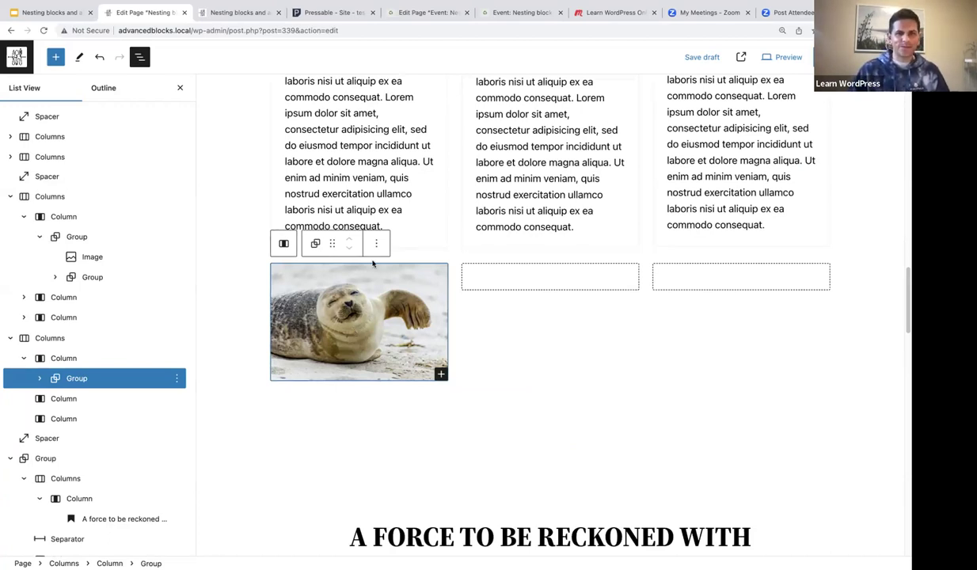
click(178, 379)
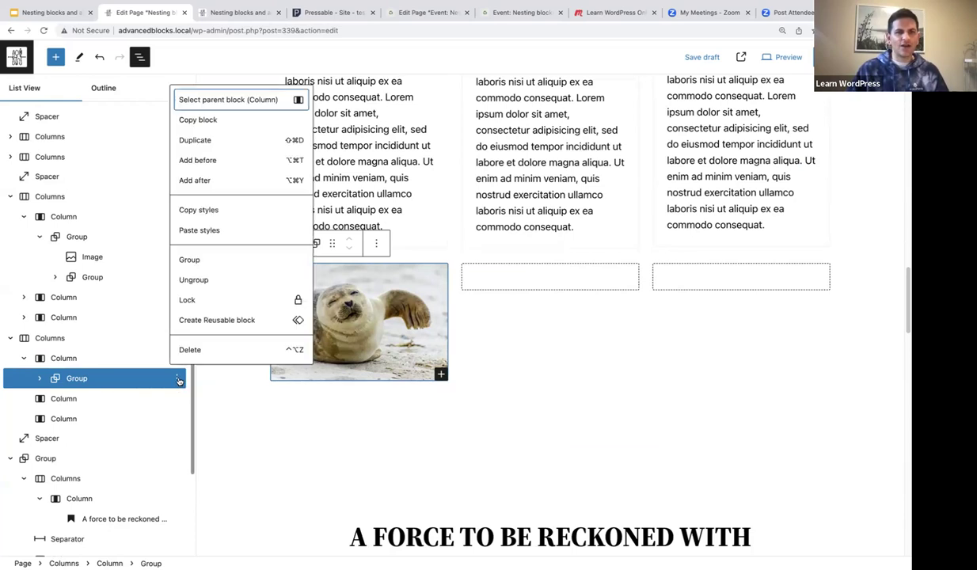
click(197, 182)
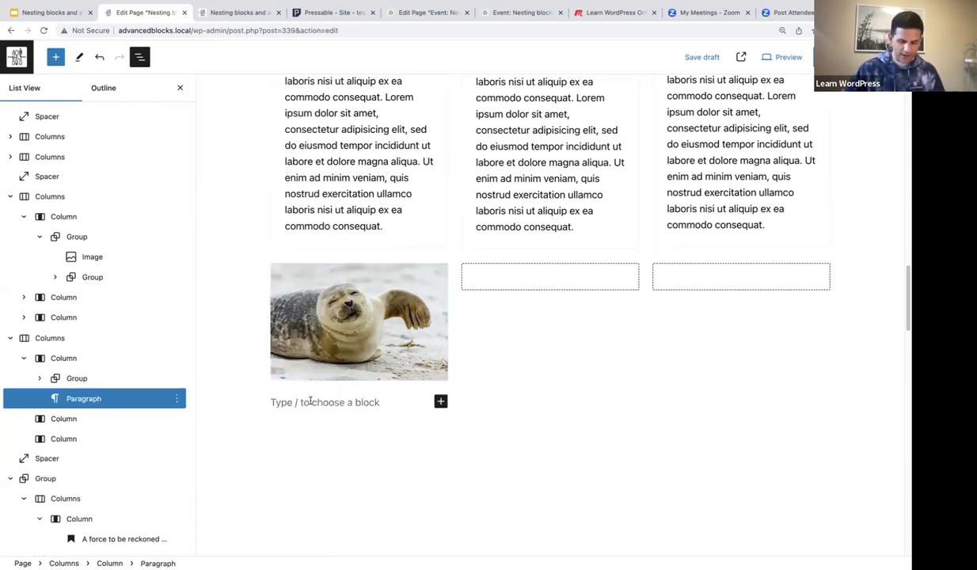
text(/gr)
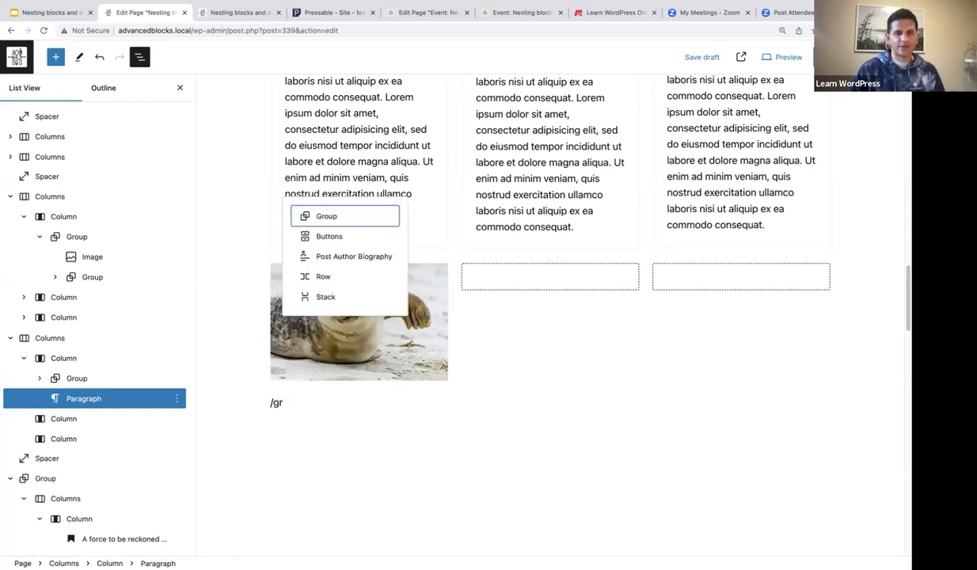
text(oup)
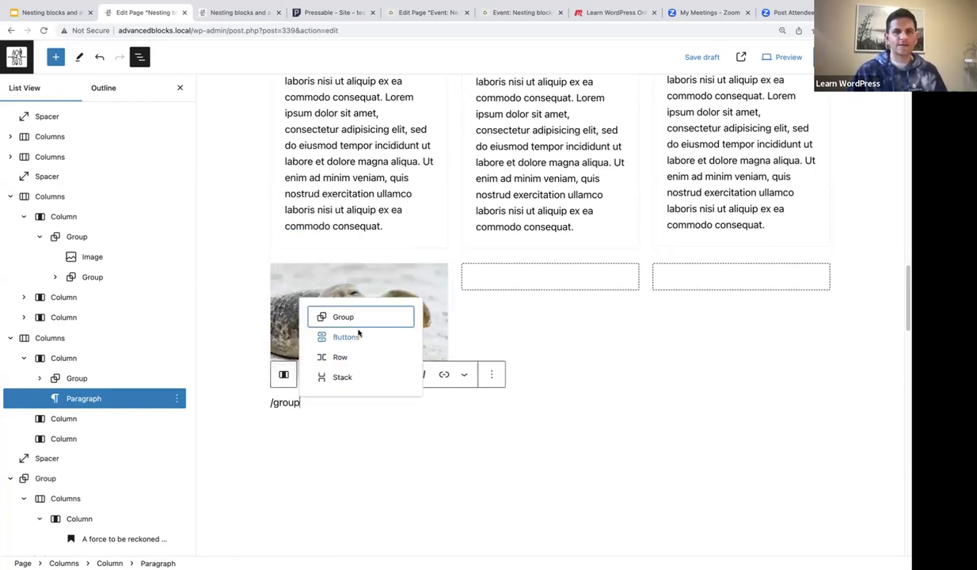
click(342, 316)
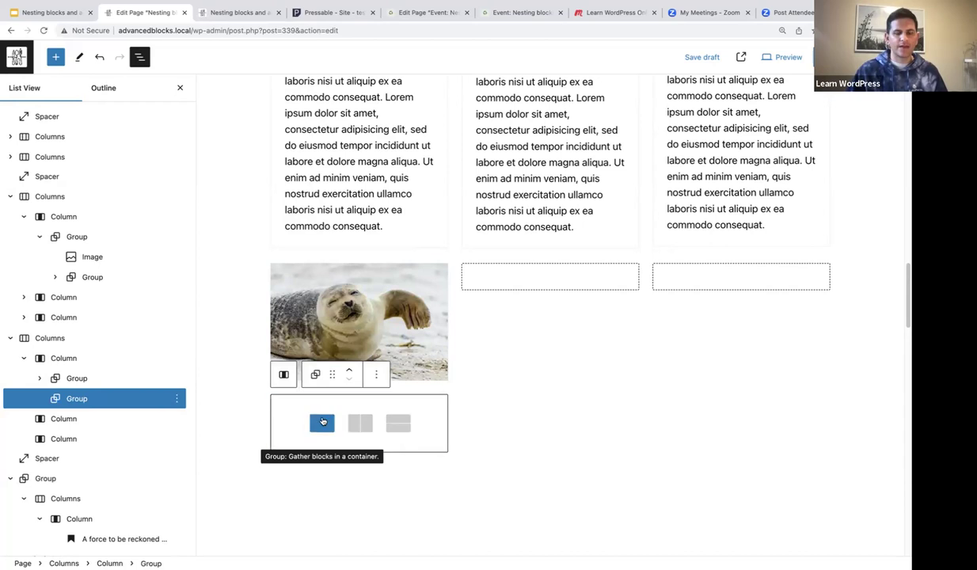
scroll(323, 417, down, 2)
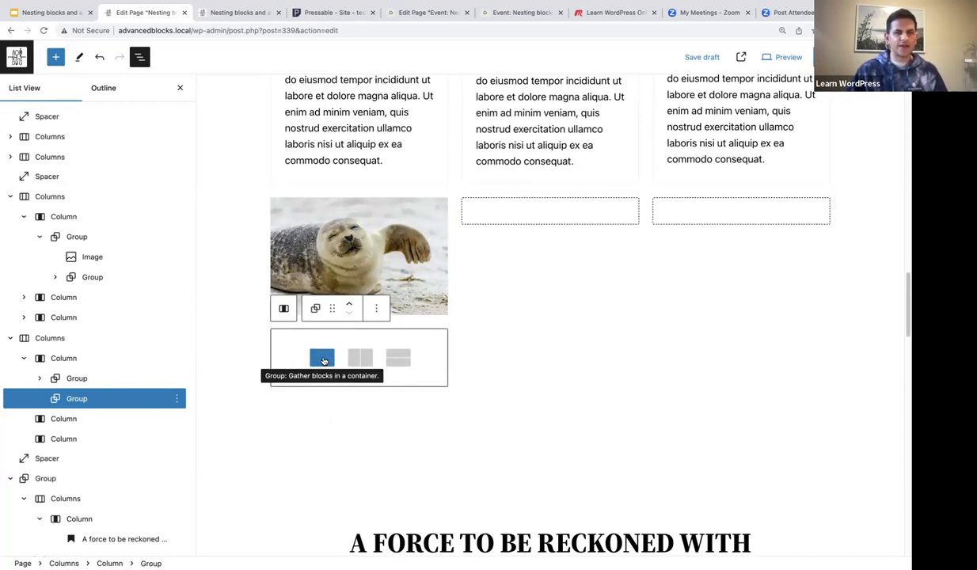
click(323, 360)
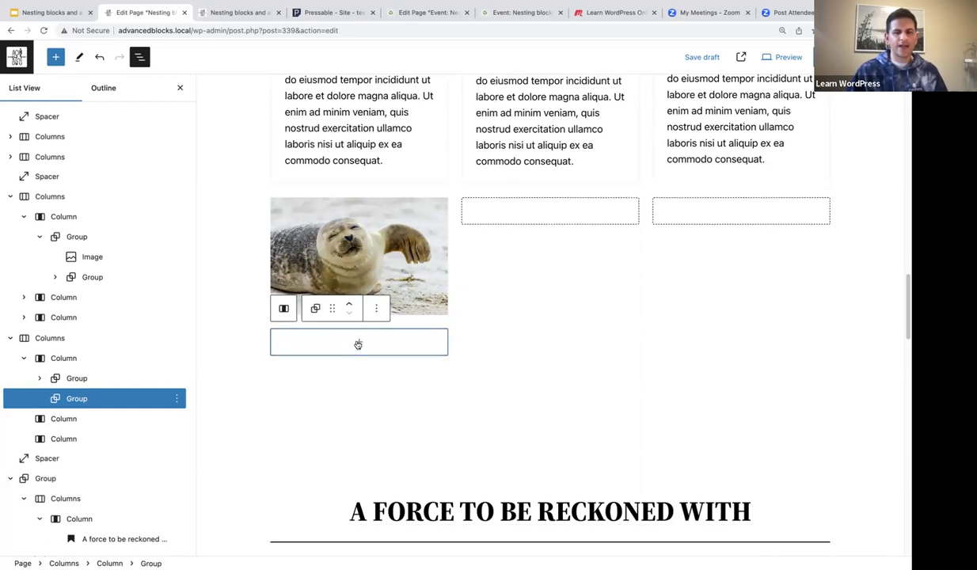
Step: Insert a Heading block reading "Seals" inside the empty Group below the seal image
click(360, 344)
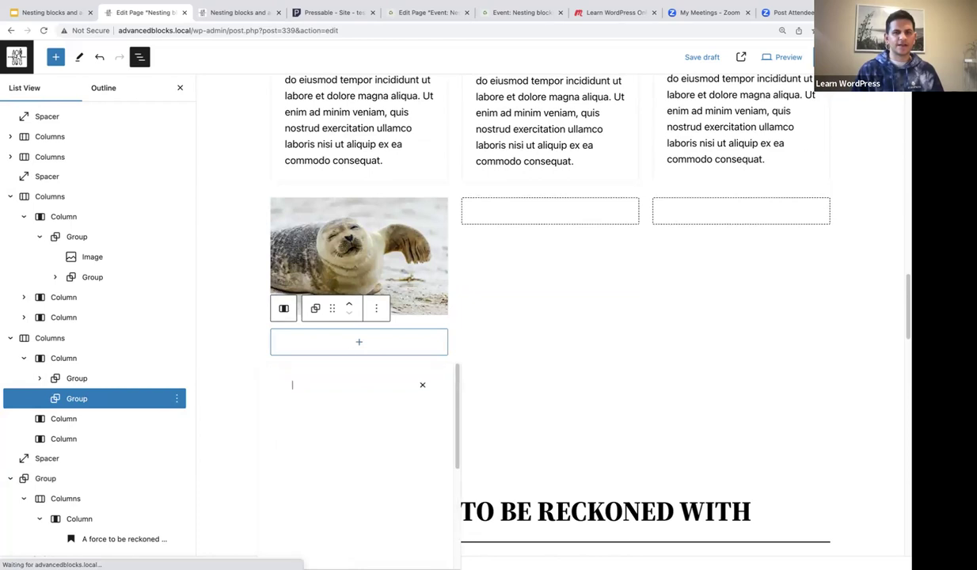
text(heading)
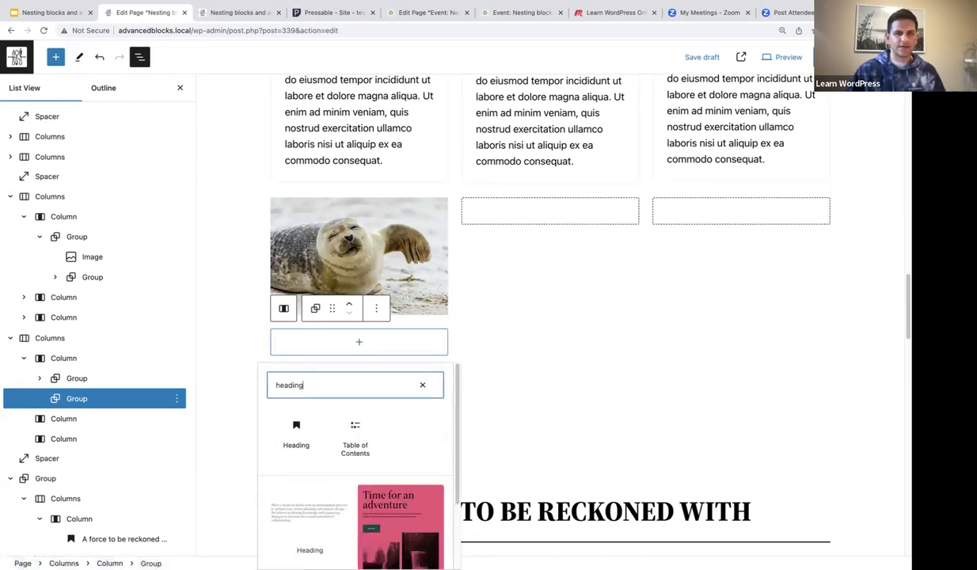
click(298, 431)
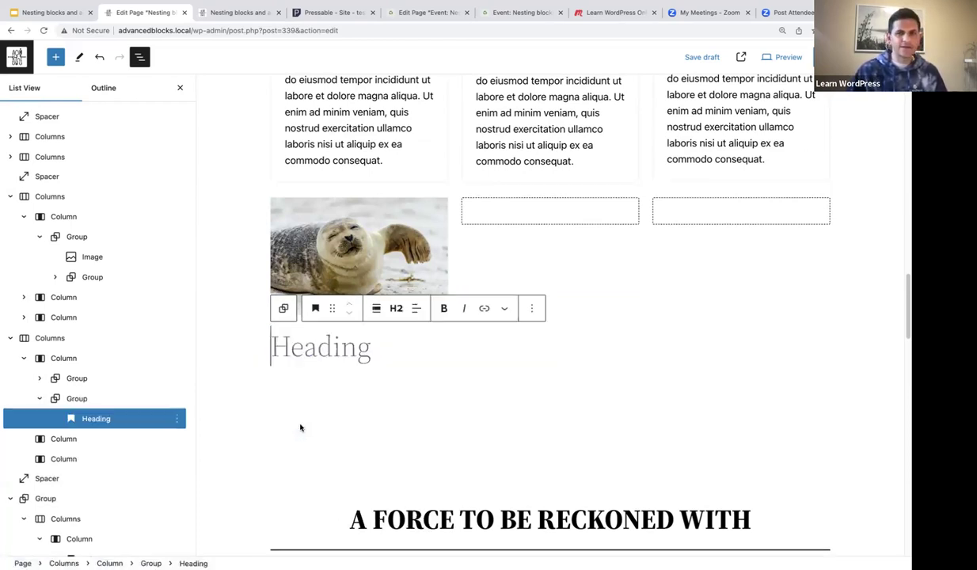
text(Seals)
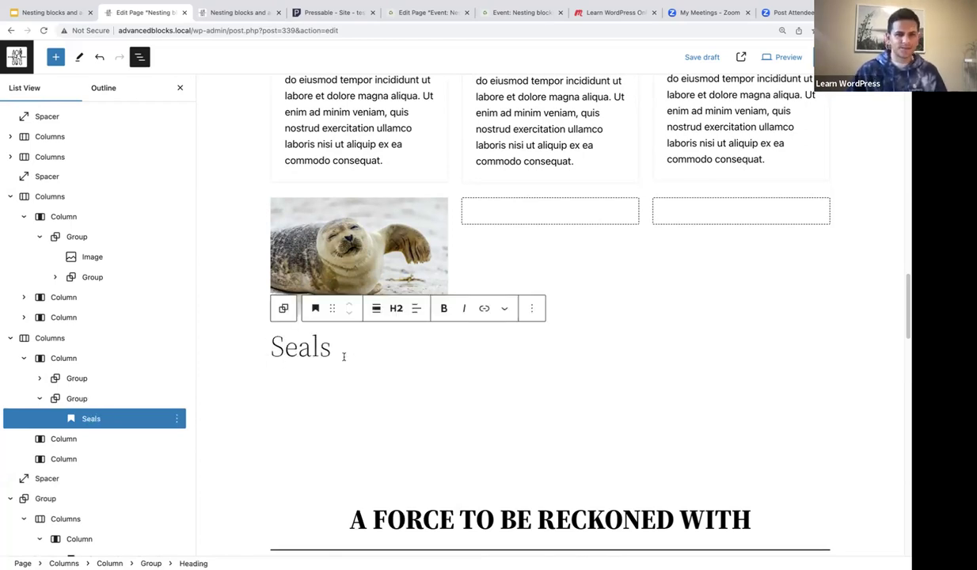
Step: Add a paragraph below the new Seals heading and fill it with the lorem ipsum text copied from the original Seals column
key(Return)
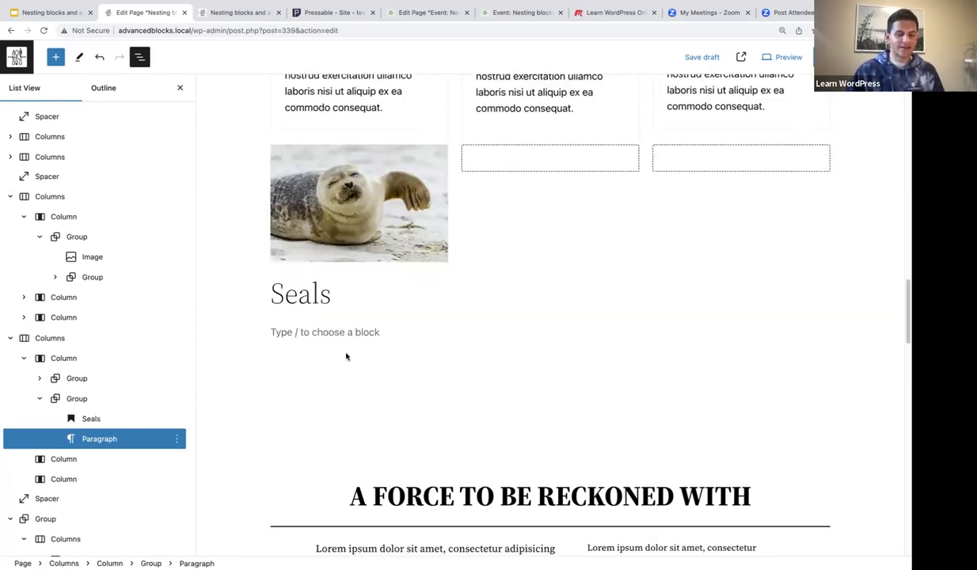
scroll(376, 340, down, 1)
scroll(376, 340, up, 3)
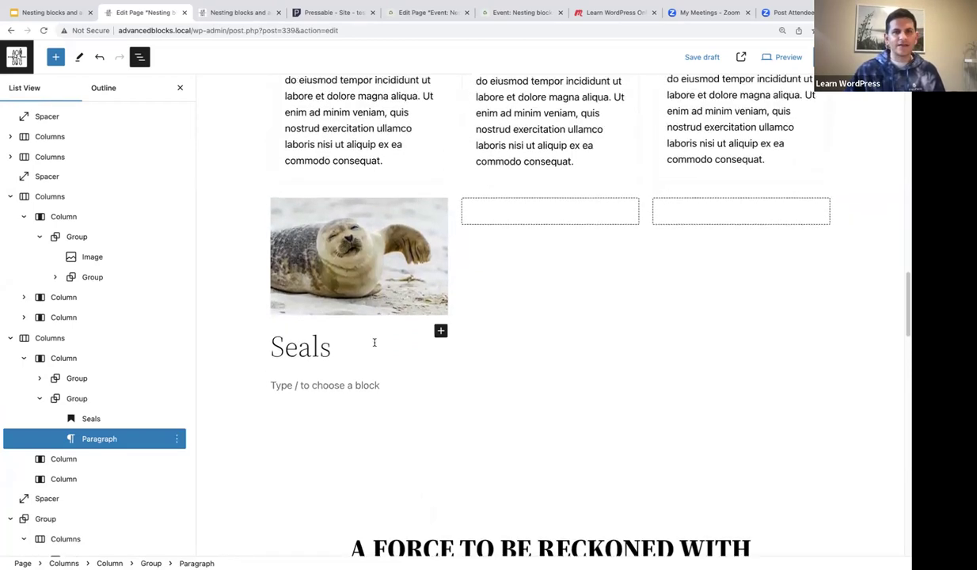
scroll(381, 251, up, 4)
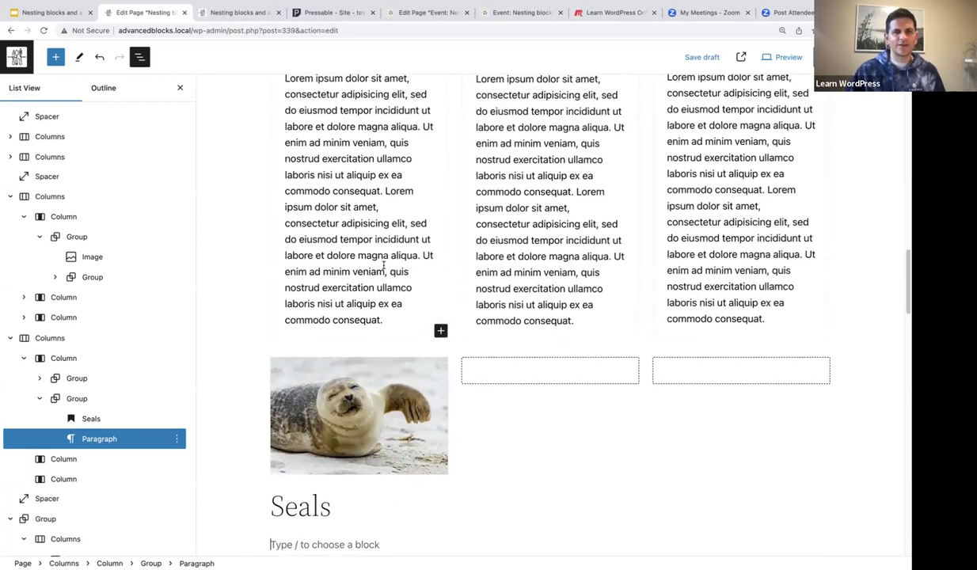
drag(394, 413, 285, 171)
key(ctrl+c)
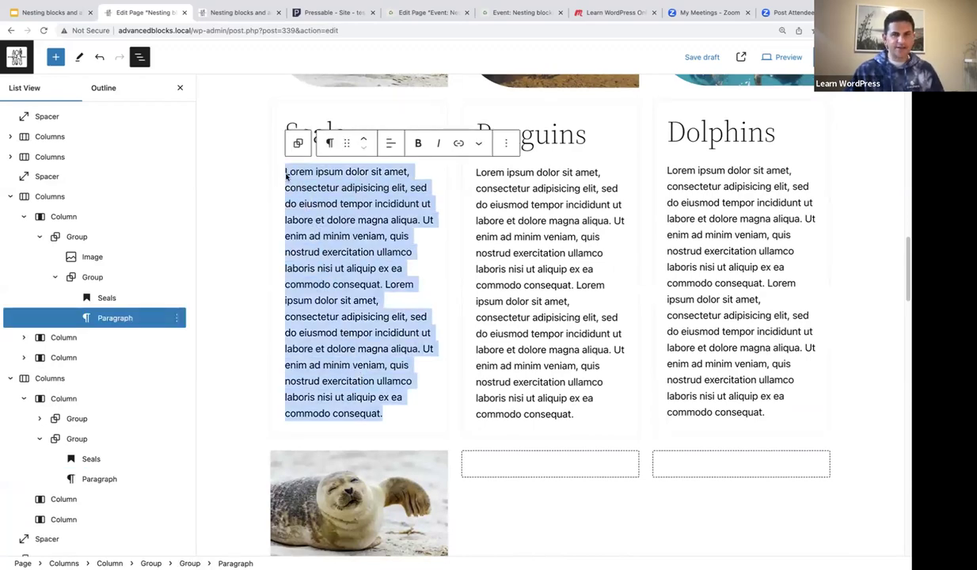
scroll(356, 273, up, 5)
scroll(364, 328, down, 4)
scroll(370, 333, down, 8)
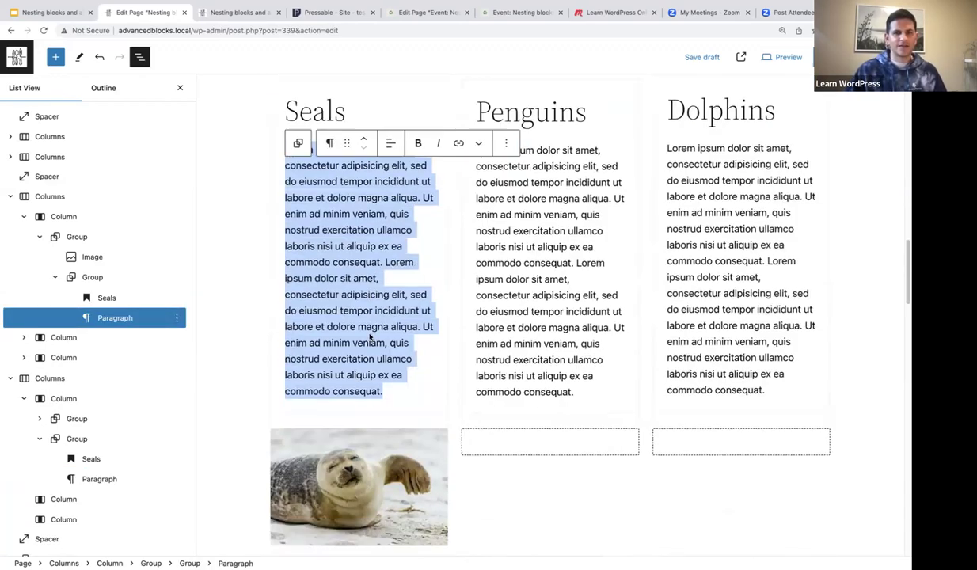
click(287, 345)
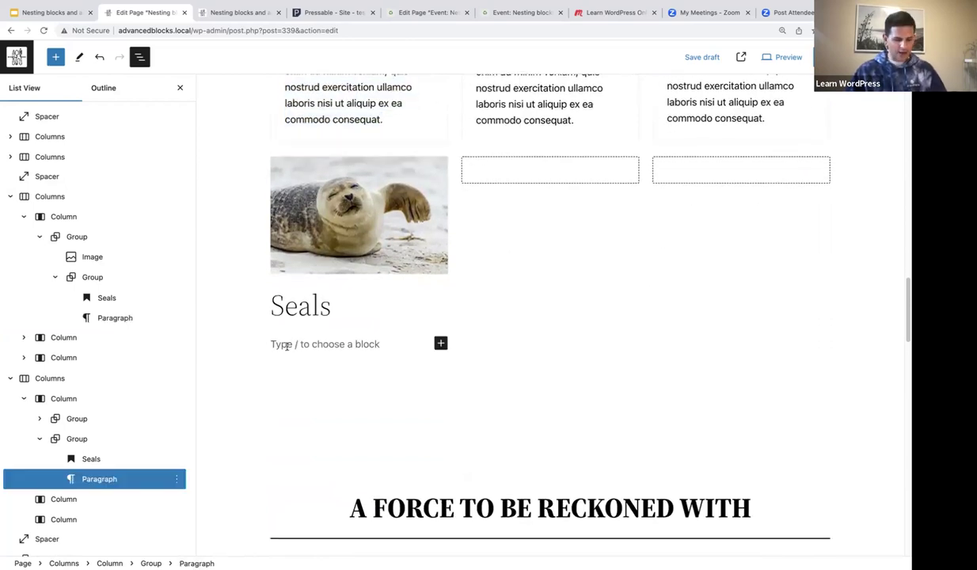
key(ctrl+v)
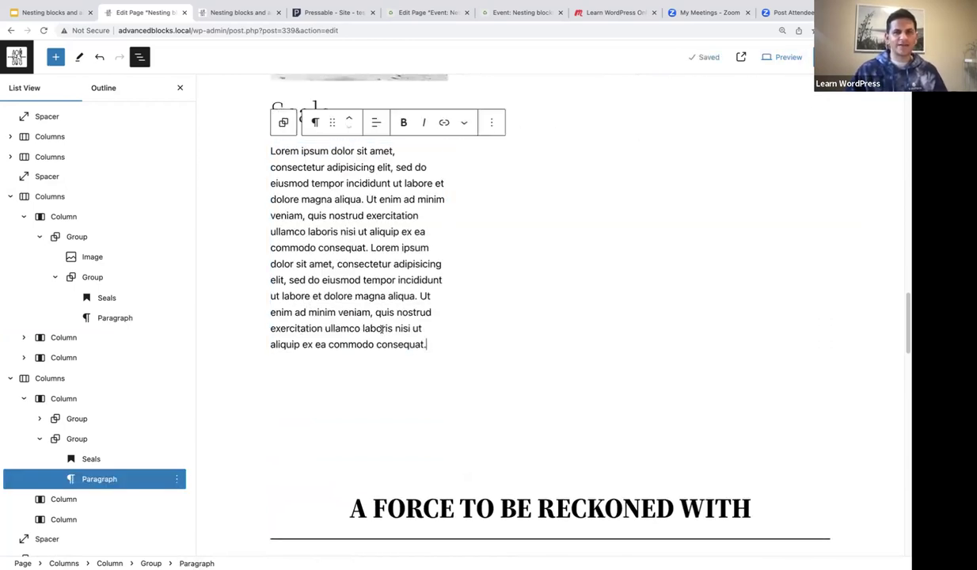
Step: Compare the new Seals column with the finished Seals, Penguins and Dolphins layout above it
scroll(372, 333, up, 2)
scroll(379, 331, up, 4)
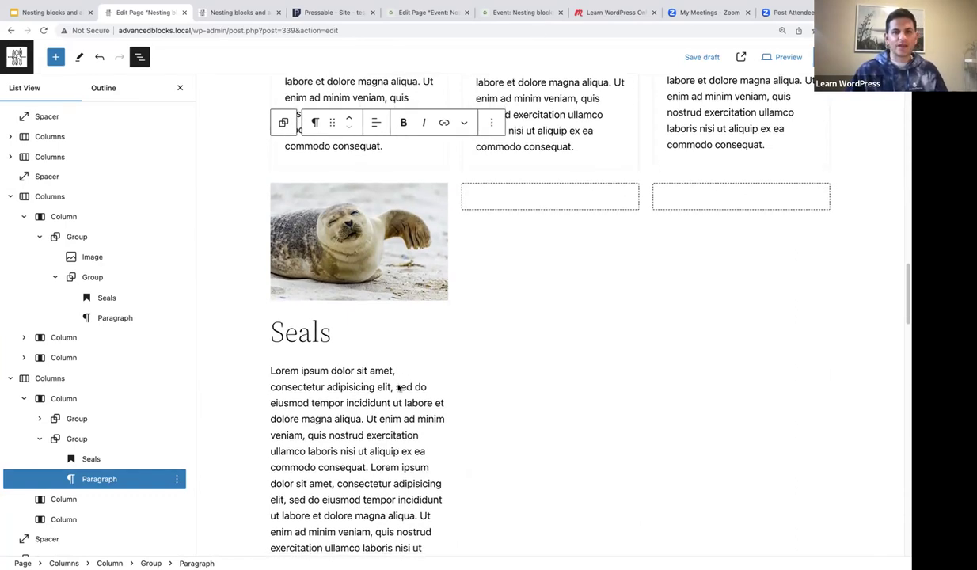
scroll(400, 372, up, 3)
scroll(398, 388, up, 5)
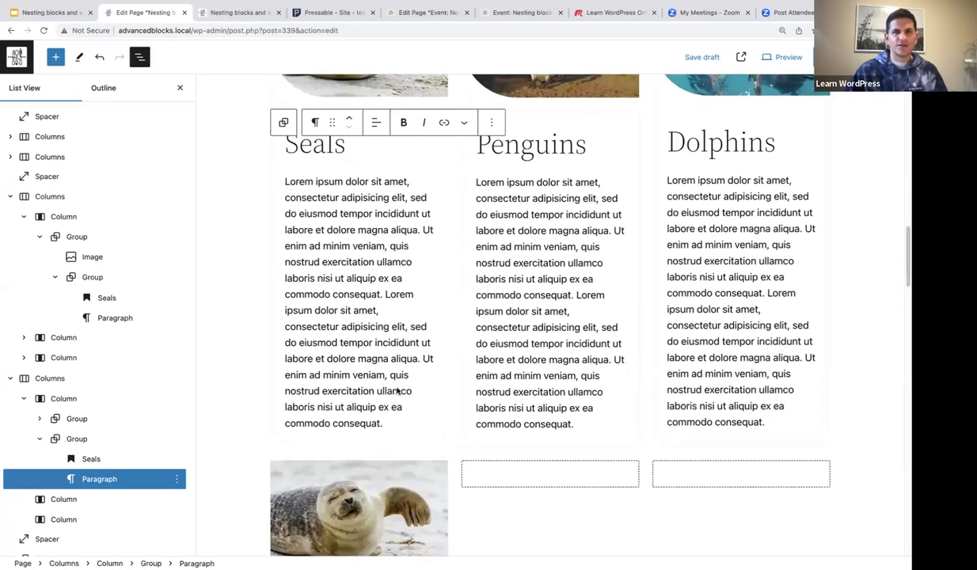
scroll(367, 373, up, 2)
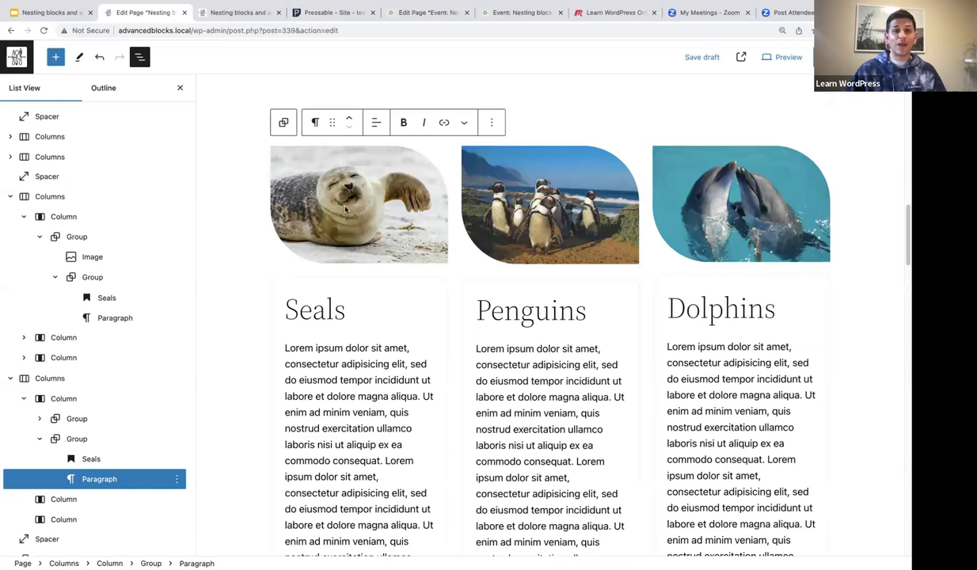
scroll(343, 228, down, 3)
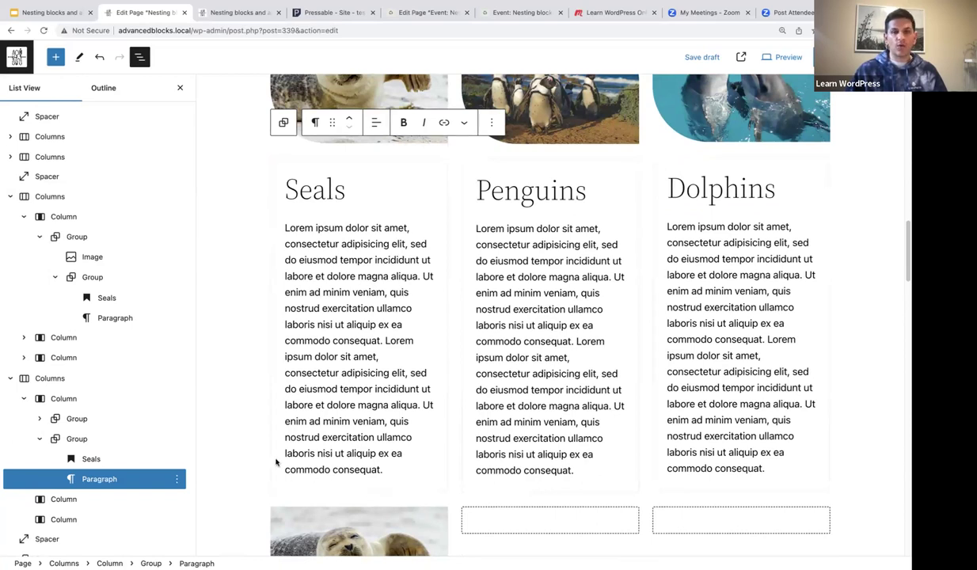
scroll(358, 424, down, 7)
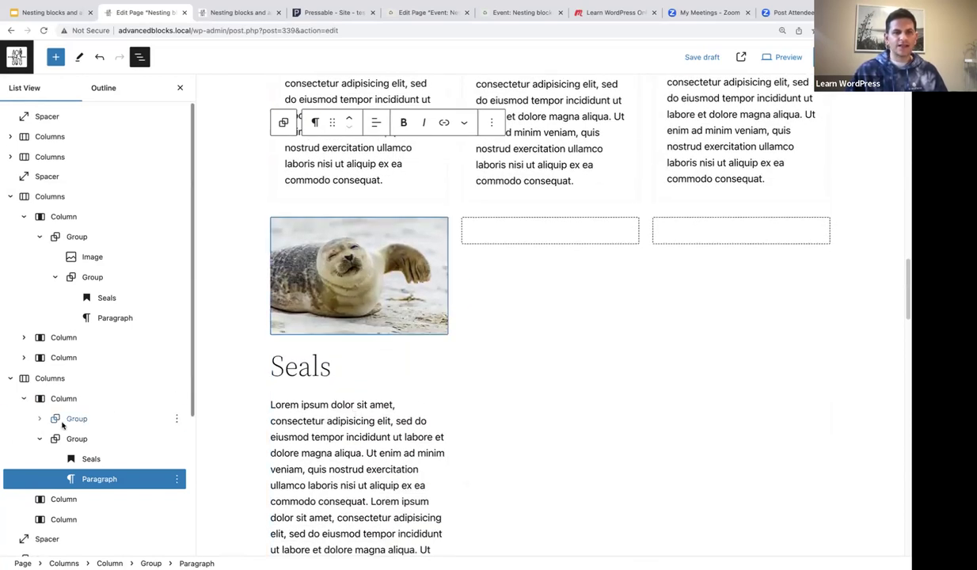
Step: Try to round the top-right and bottom-left corners of the group around the new seal image with 100 px radii
click(64, 423)
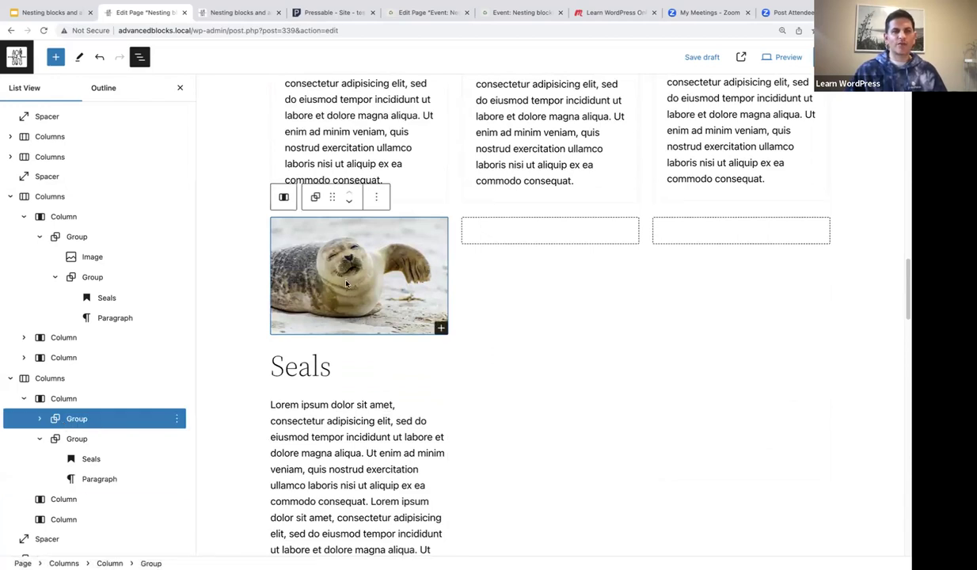
scroll(336, 274, down, 1)
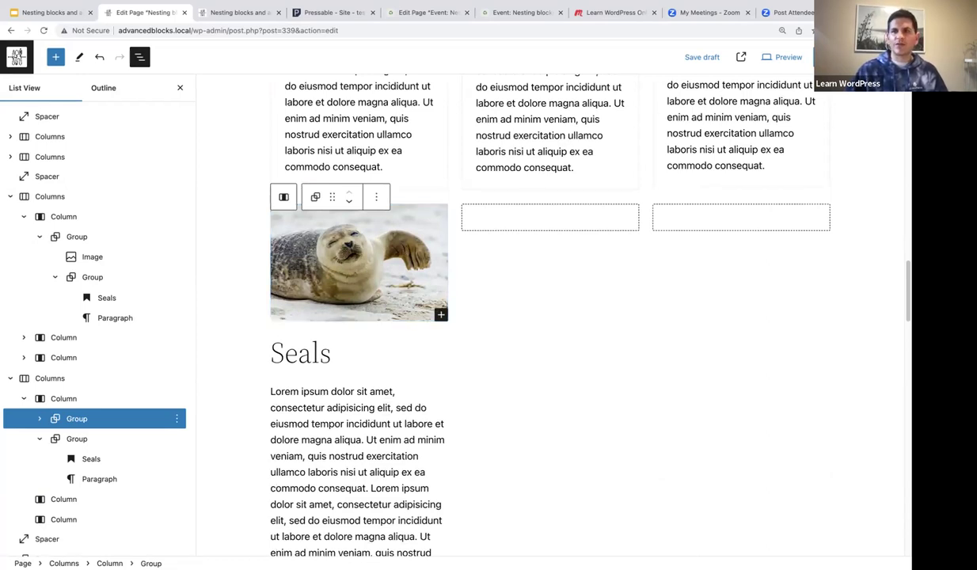
click(879, 57)
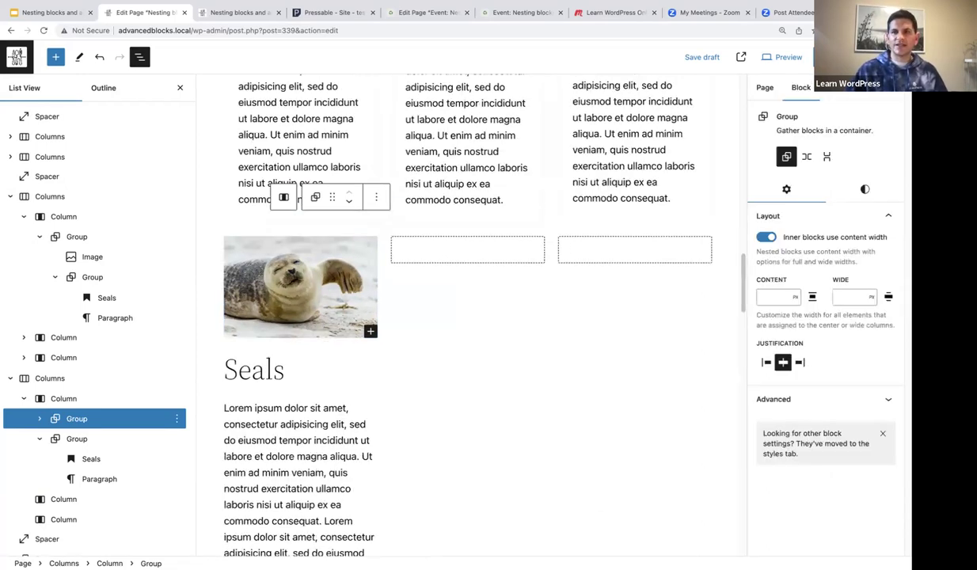
click(865, 191)
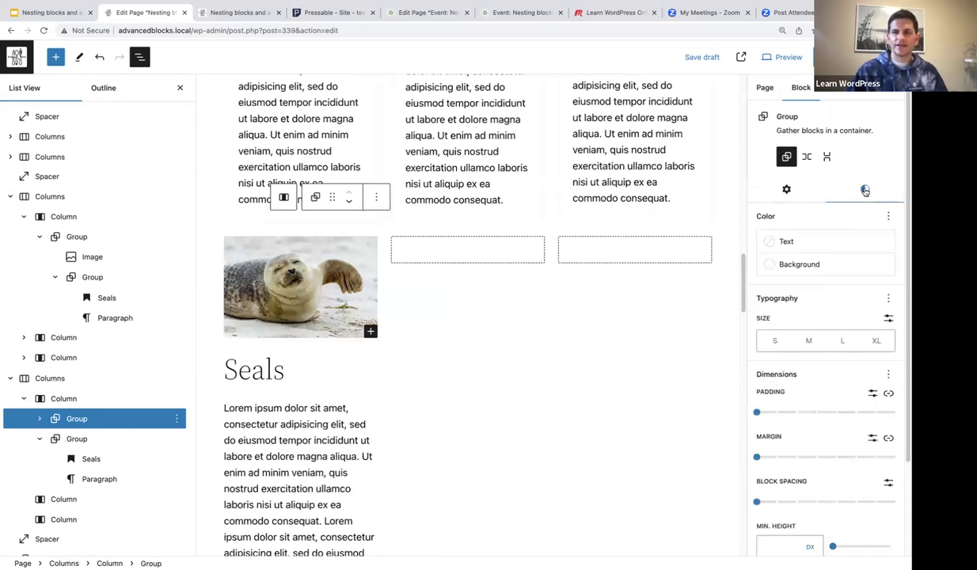
scroll(905, 145, down, 2)
scroll(905, 145, down, 3)
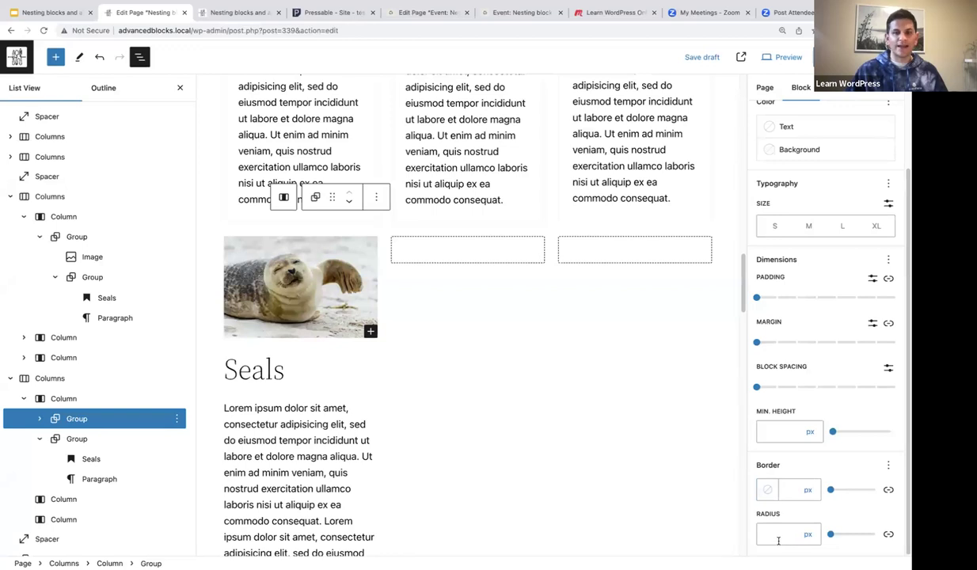
click(891, 536)
scroll(838, 491, down, 1)
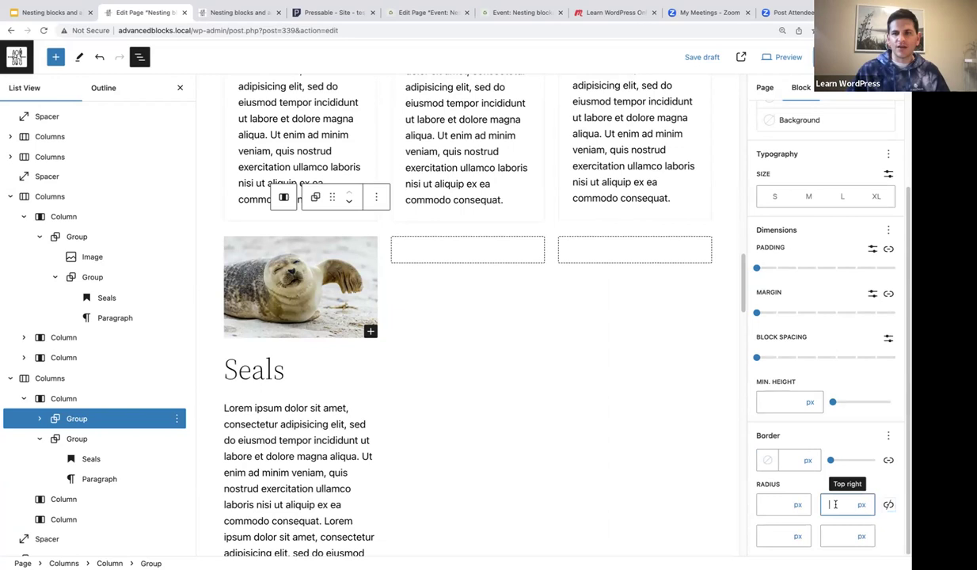
click(837, 505)
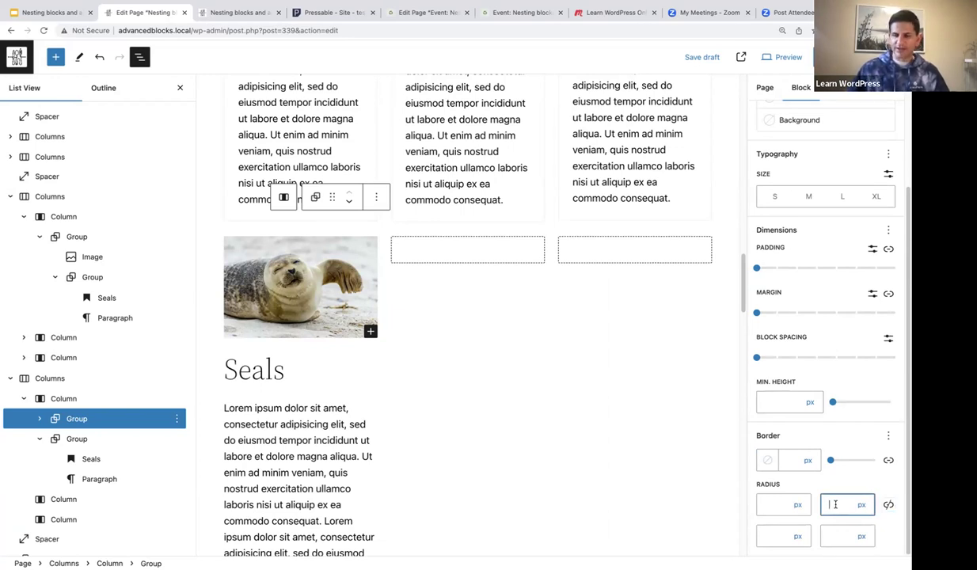
text(100)
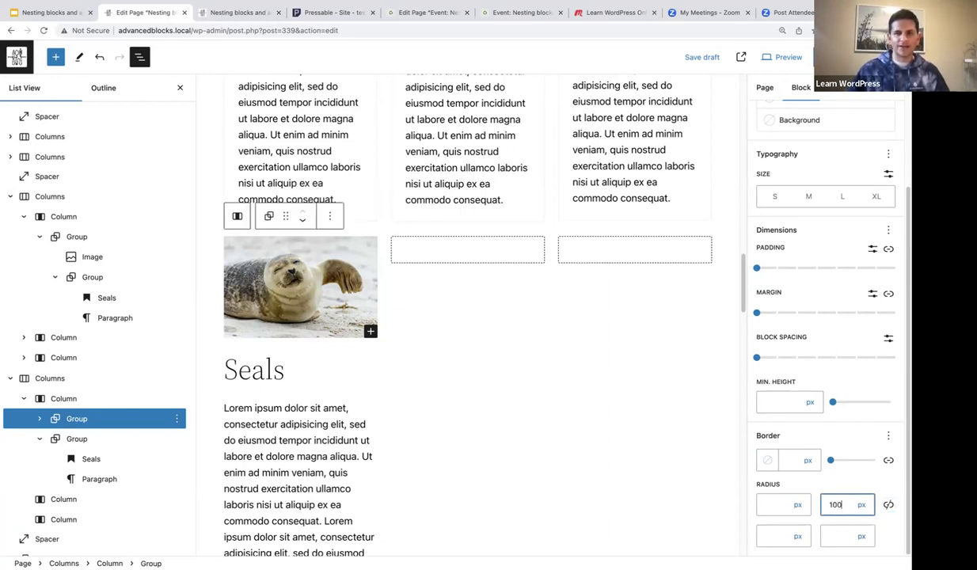
click(777, 538)
text(100)
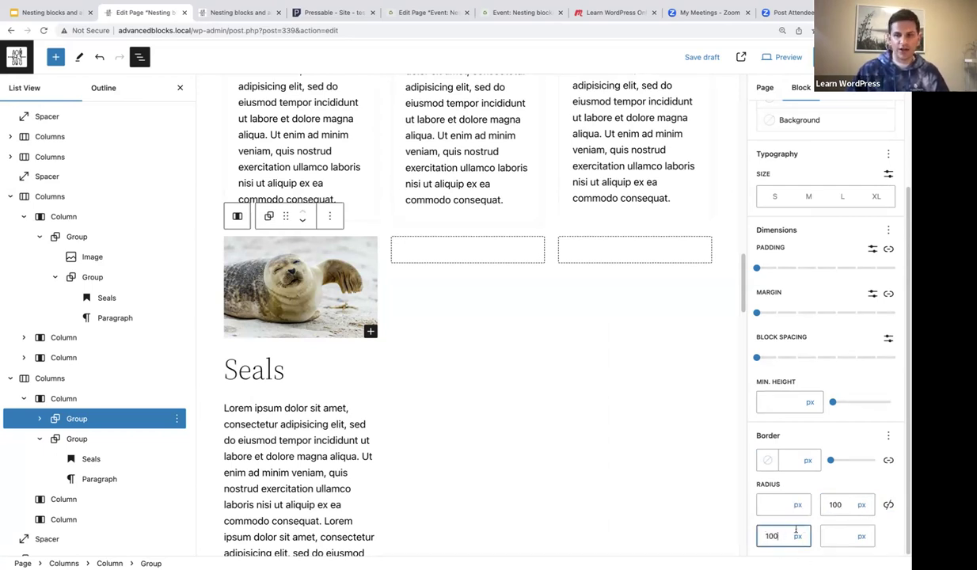
Step: Clear the bottom-left and top-right border radius values of the group around the seal image
drag(783, 536, 751, 539)
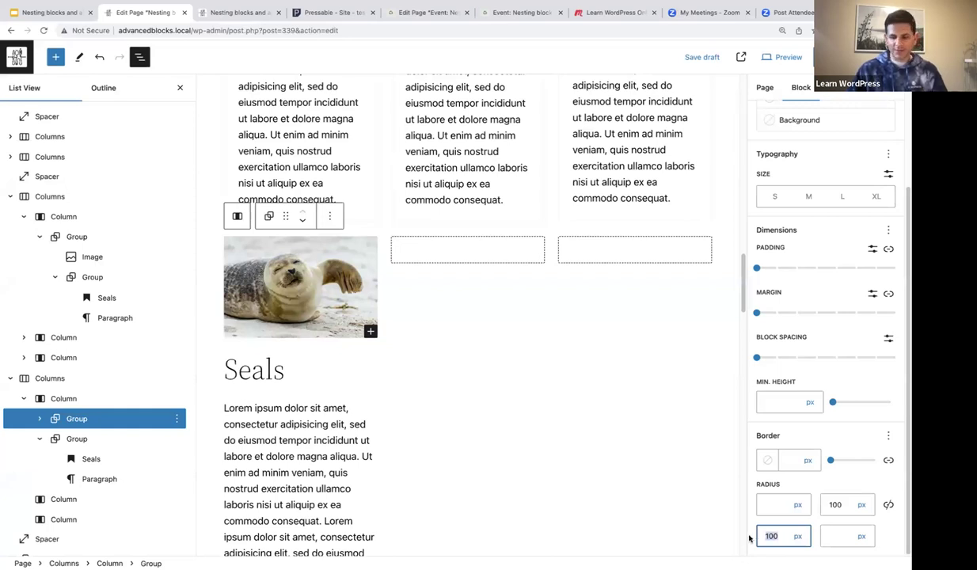
key(BackSpace)
double_click(832, 504)
key(BackSpace)
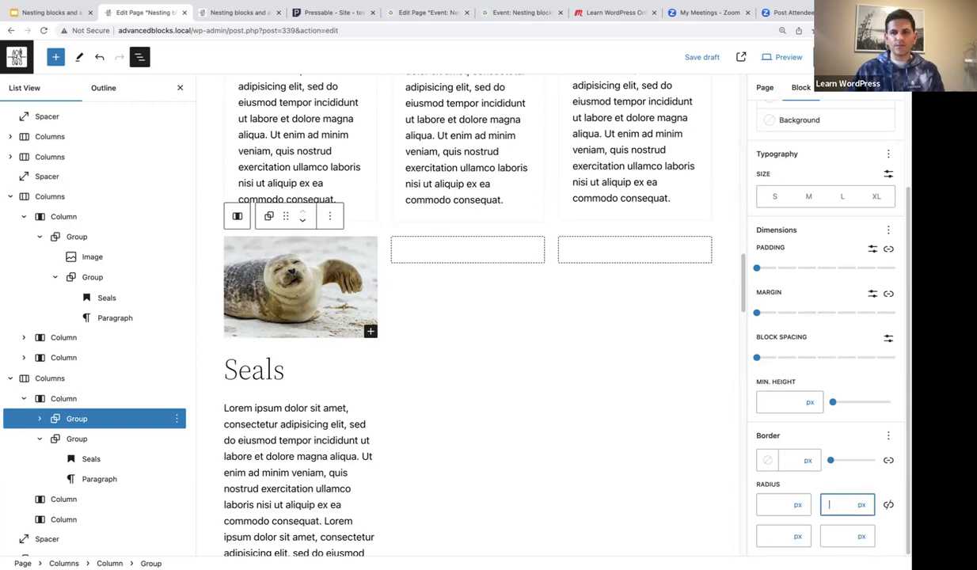
Step: Unlink the seal image's own border radii and set its top-right and bottom-left corners to 100 px
click(40, 419)
click(92, 440)
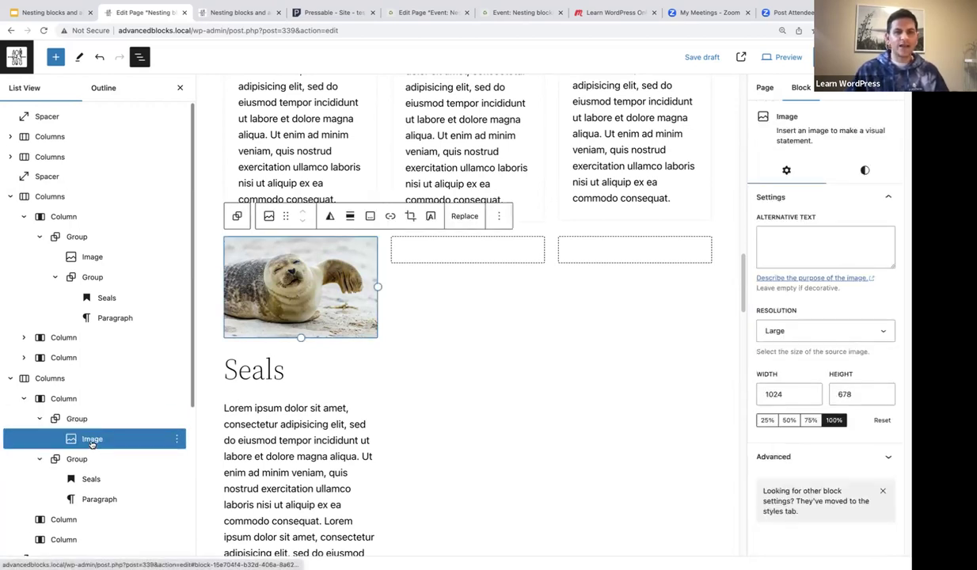
click(865, 171)
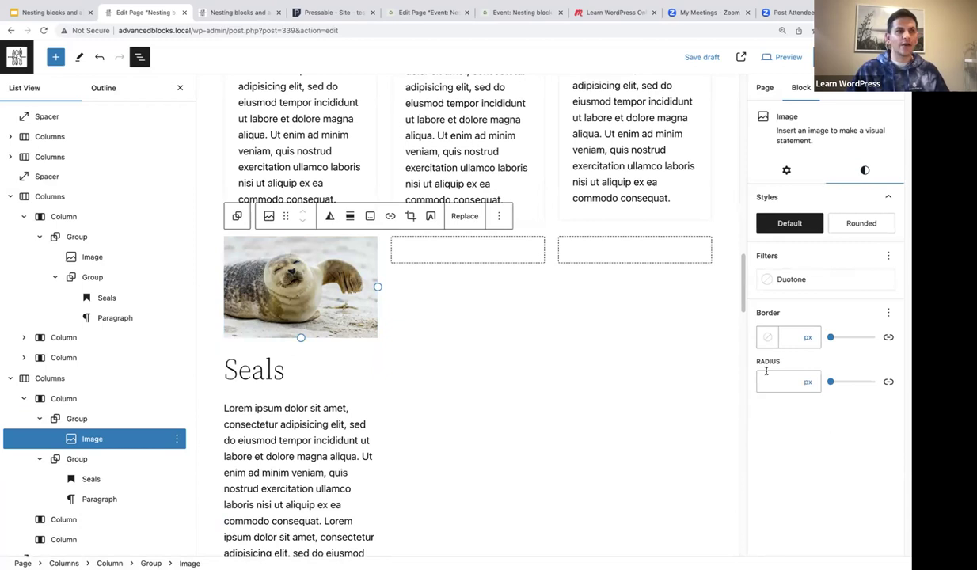
click(889, 382)
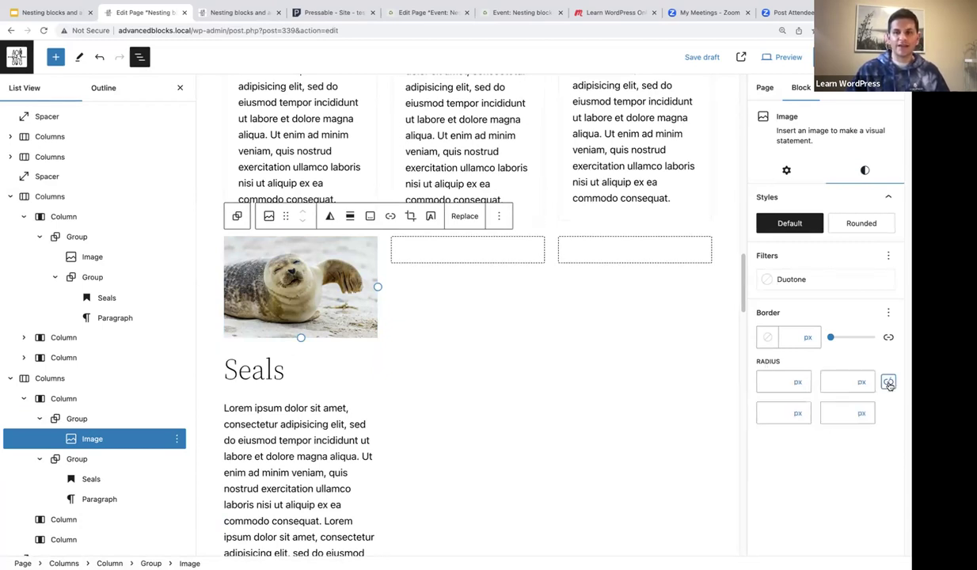
click(835, 384)
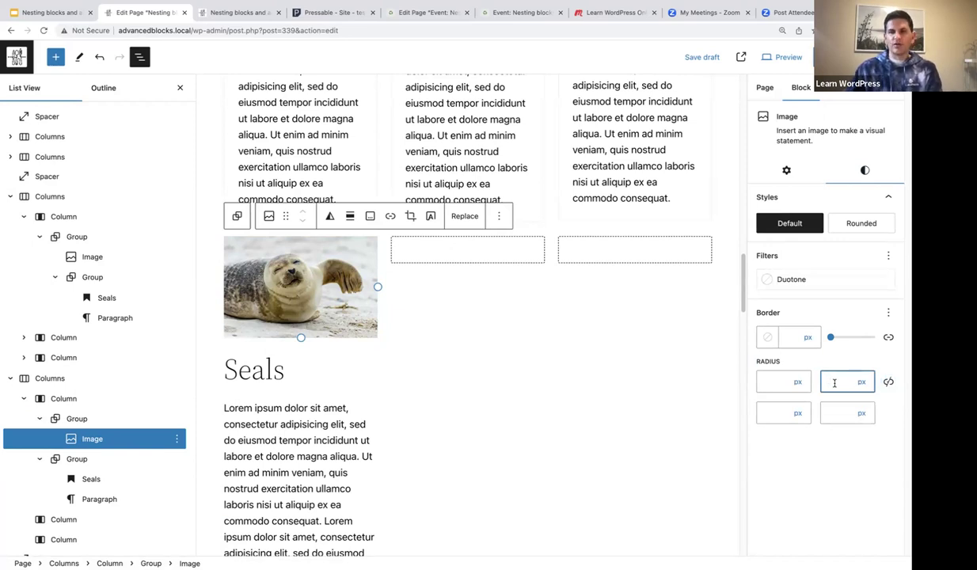
text(100)
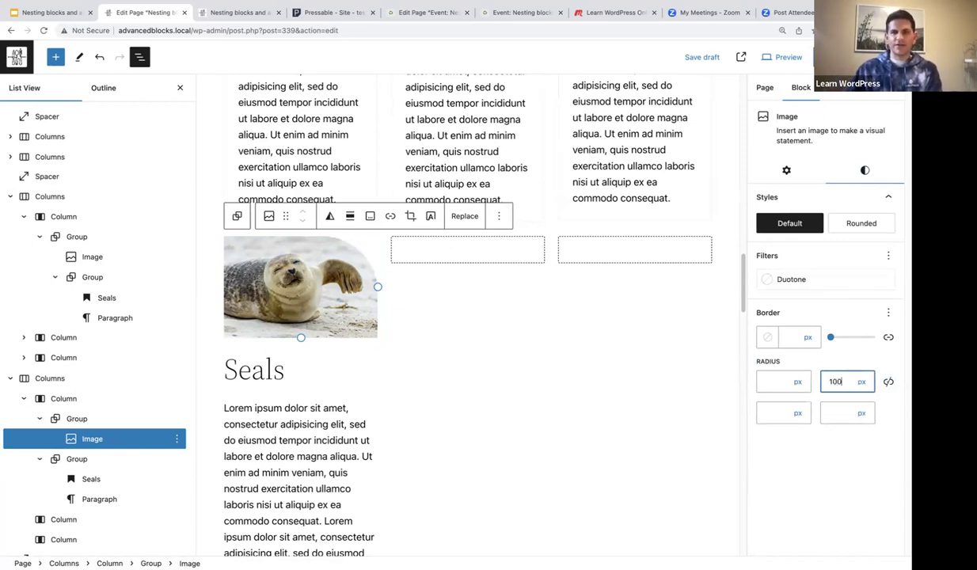
click(767, 414)
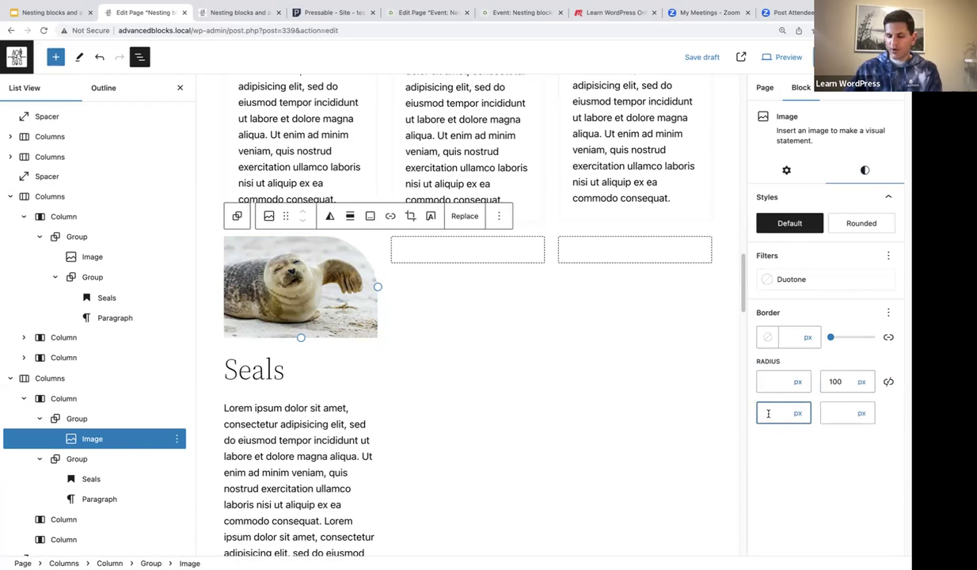
text(100)
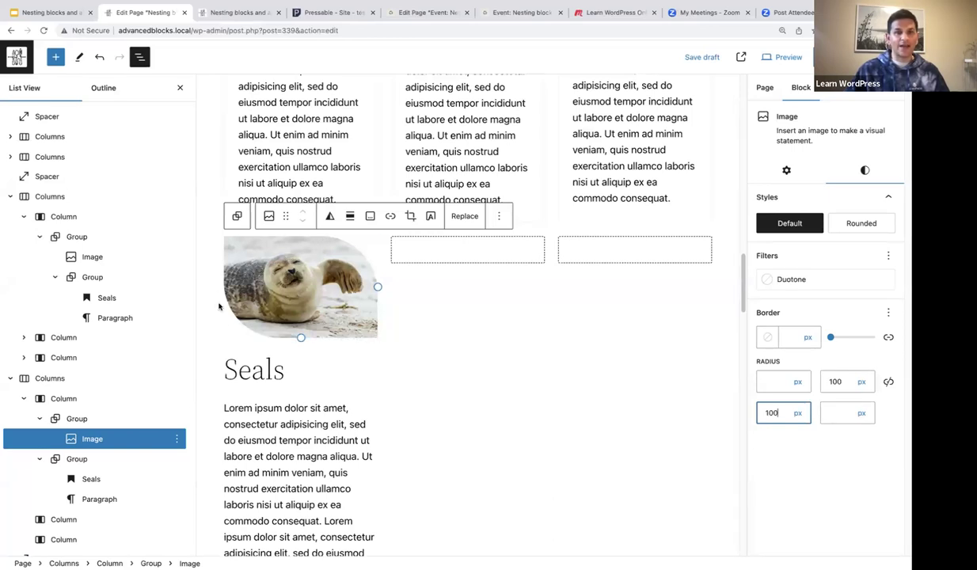
Step: Give the group holding the new Seals heading and paragraph a 2 px border
scroll(219, 307, up, 2)
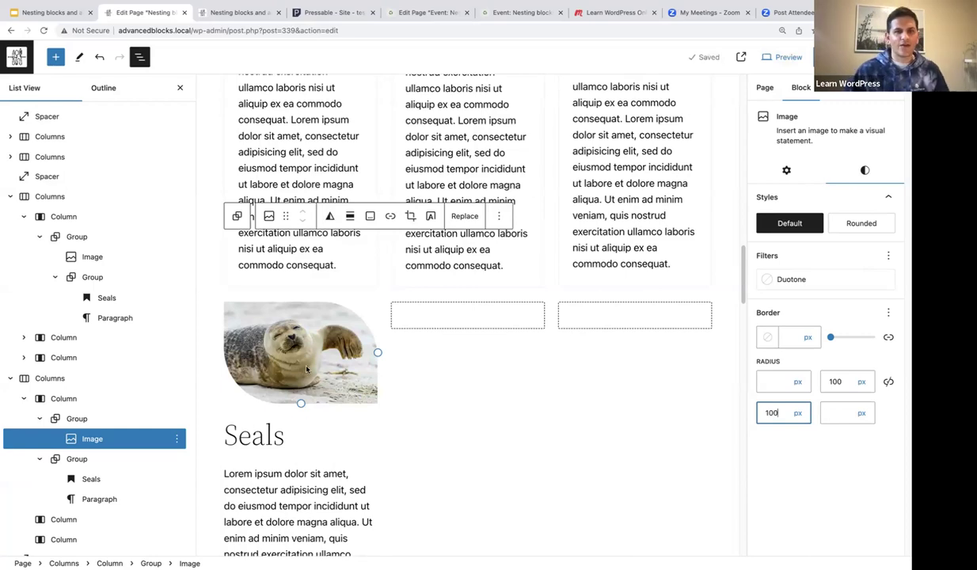
scroll(307, 369, up, 10)
scroll(317, 365, down, 8)
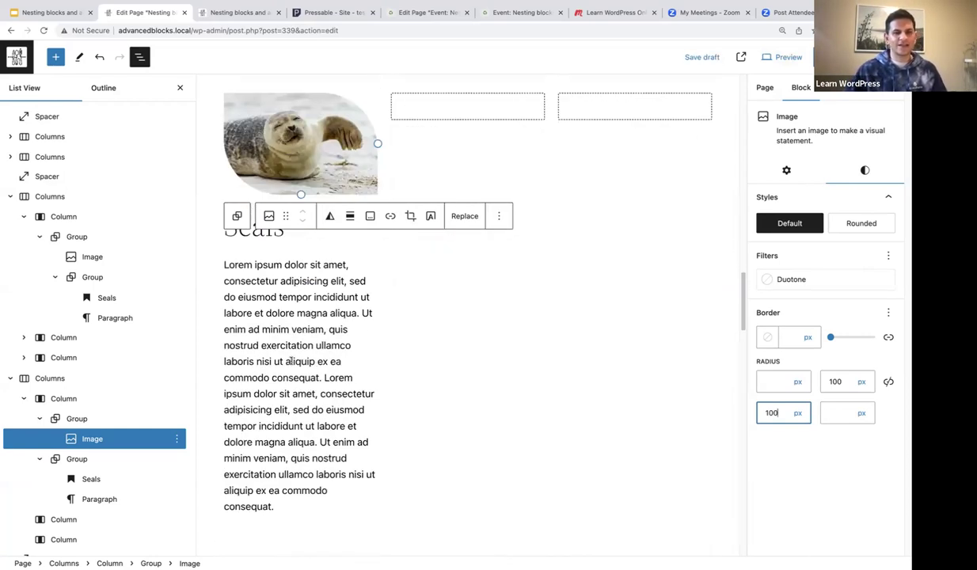
scroll(313, 398, down, 2)
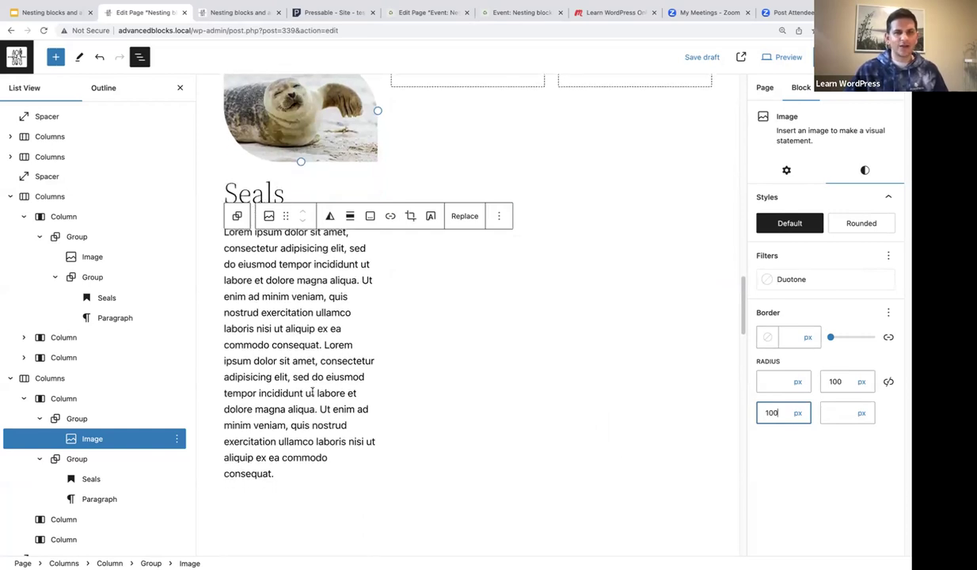
click(76, 460)
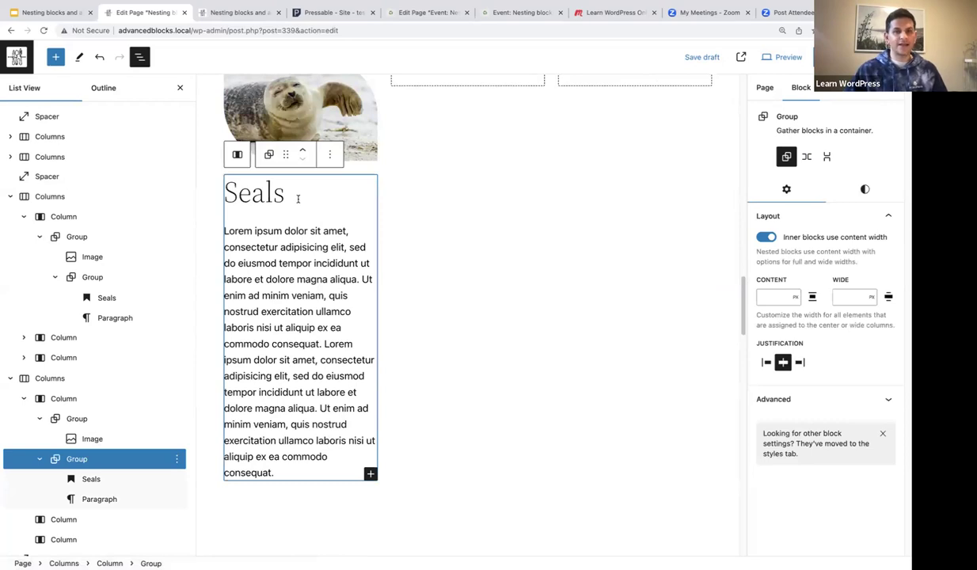
scroll(299, 206, up, 5)
scroll(311, 232, down, 4)
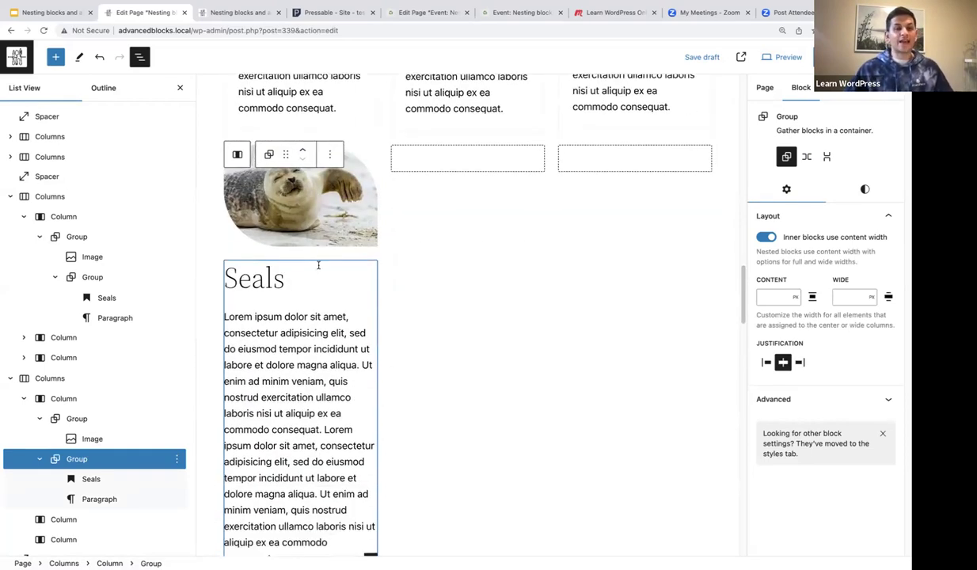
scroll(318, 265, down, 1)
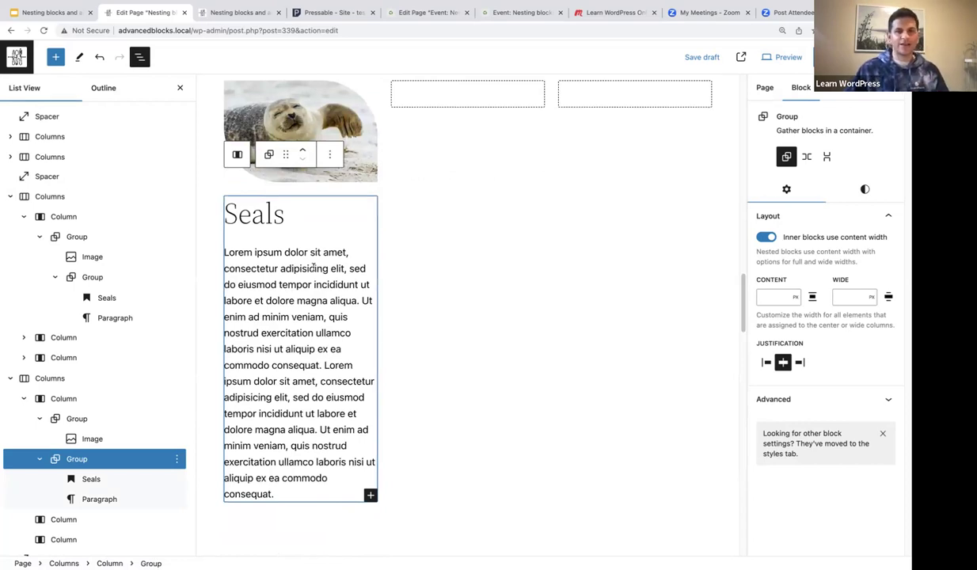
scroll(309, 270, down, 1)
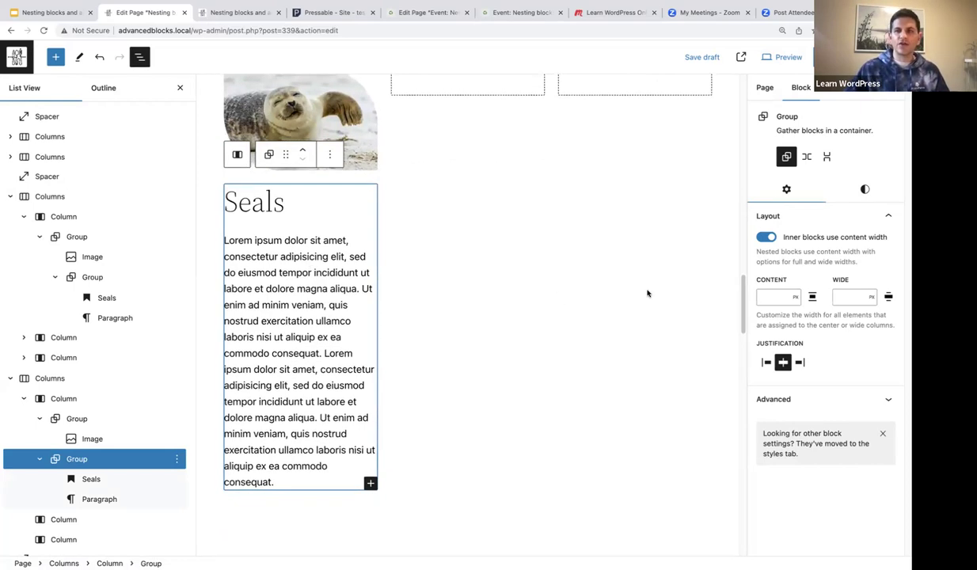
click(865, 189)
scroll(871, 396, down, 3)
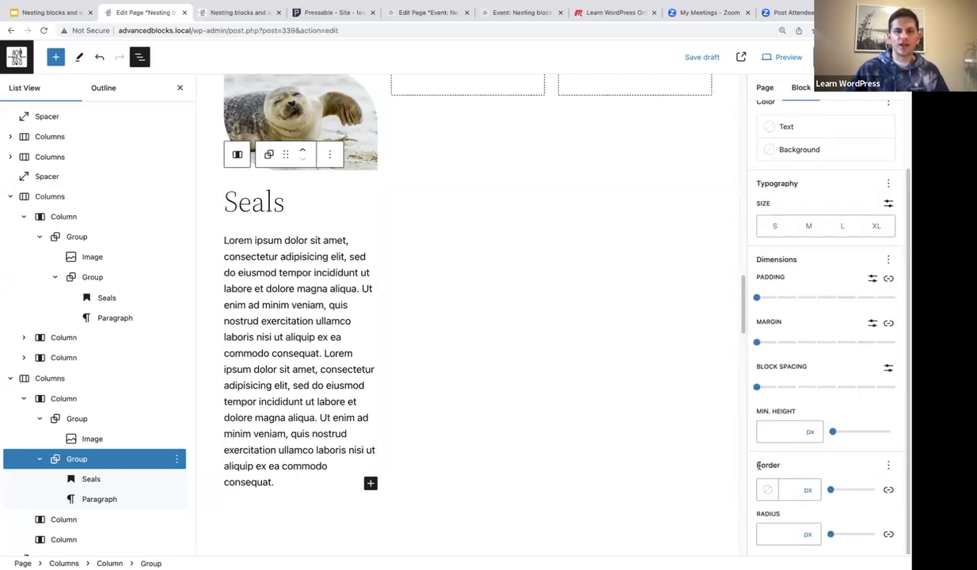
click(785, 492)
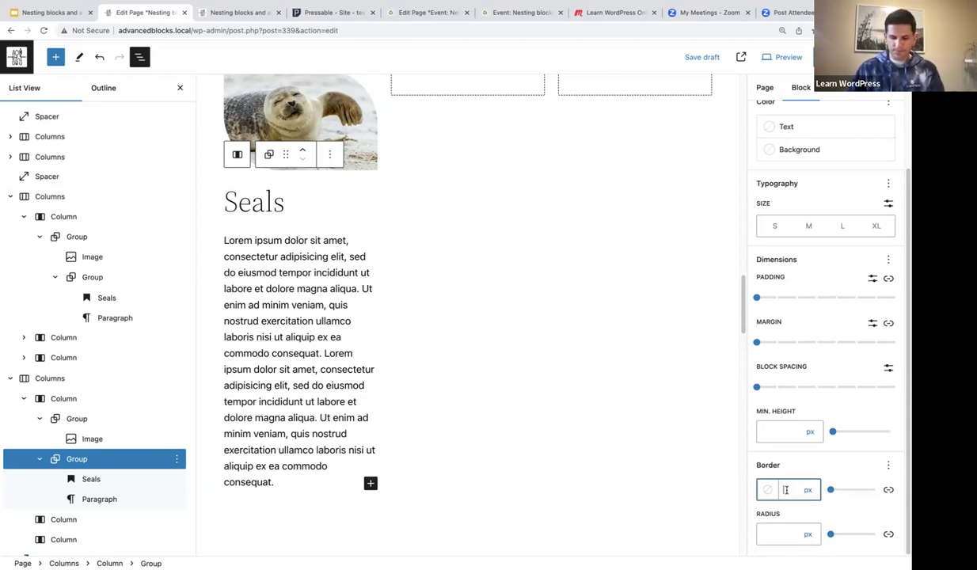
text(2)
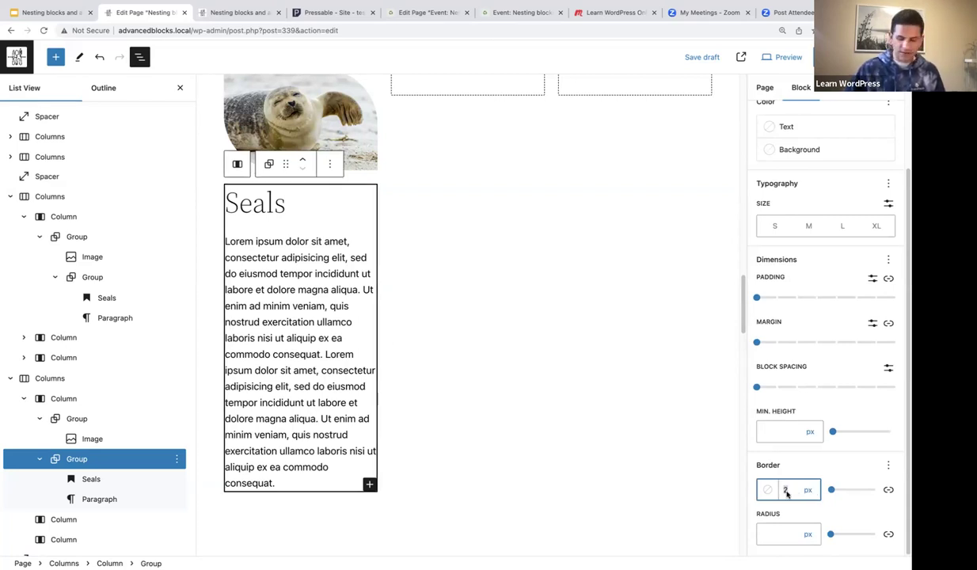
key(Down)
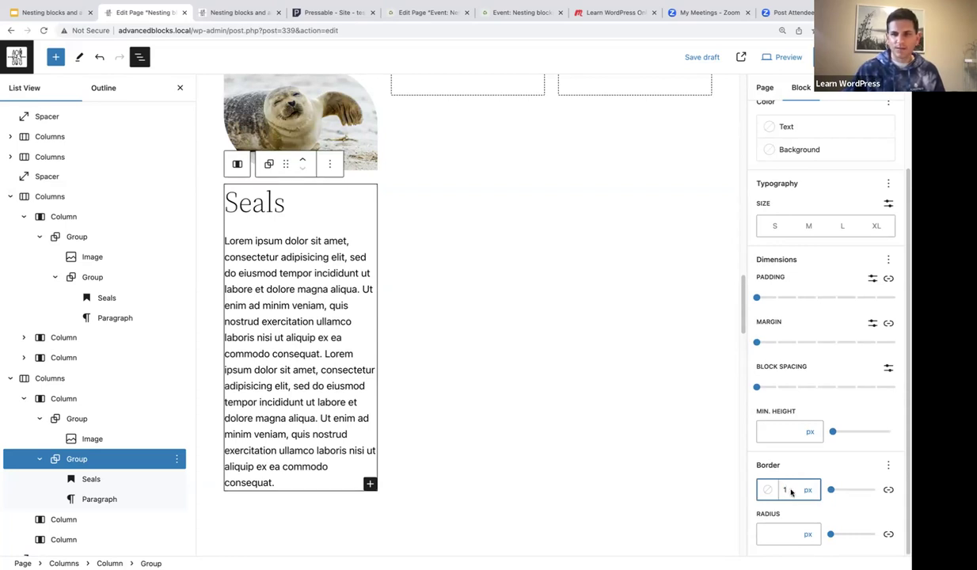
scroll(572, 455, up, 2)
scroll(573, 455, up, 4)
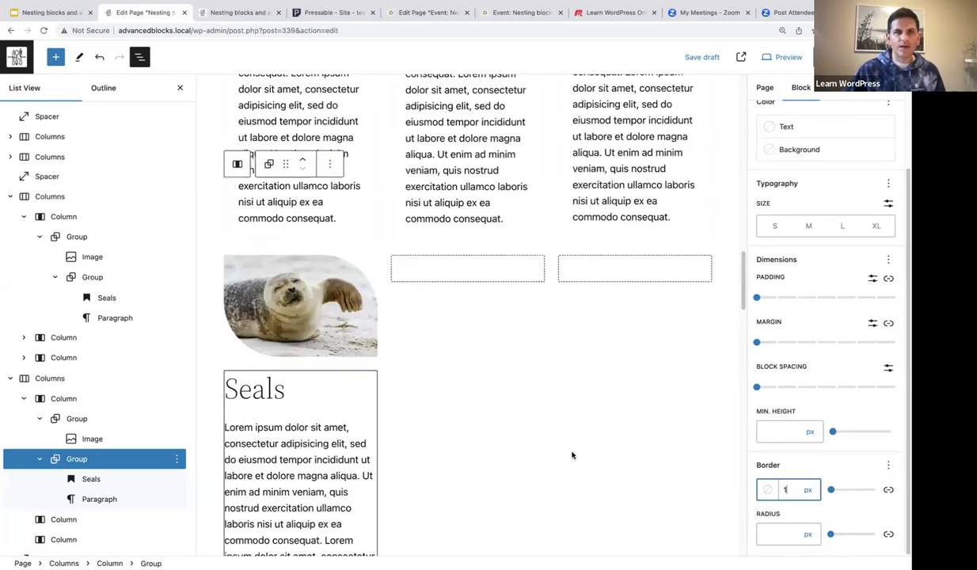
scroll(572, 456, down, 6)
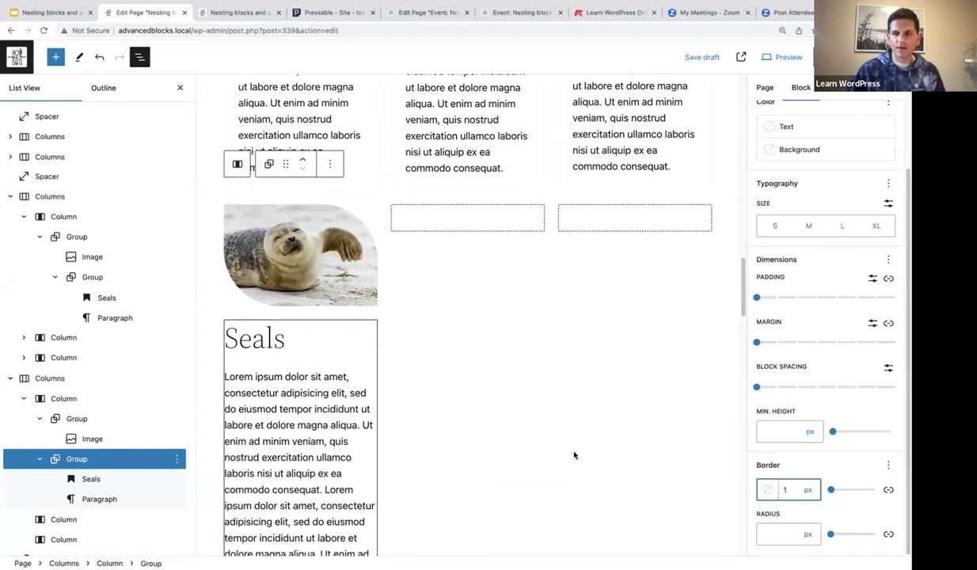
double_click(782, 490)
text(2)
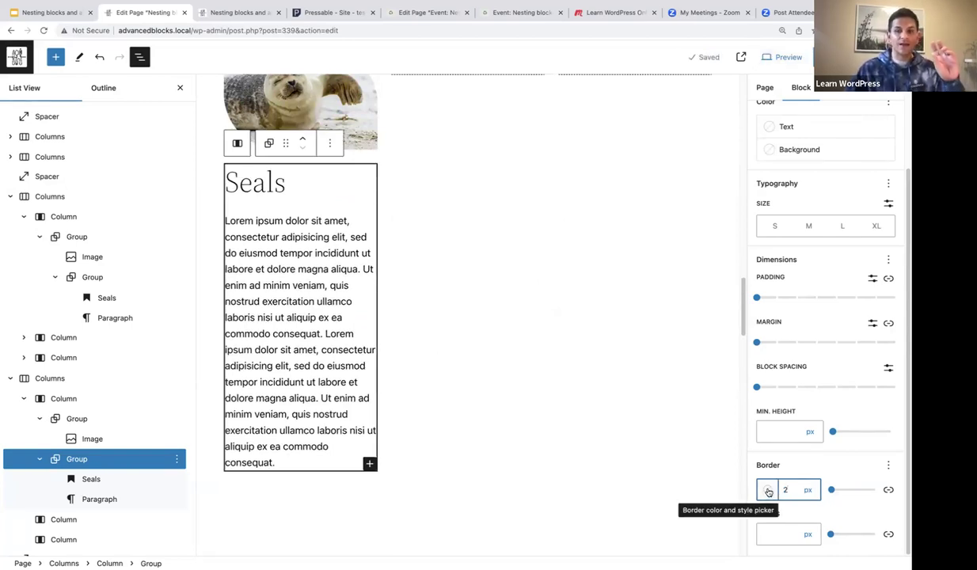
Step: Set the Seals text group's border colour to Cyan bluish gray (ABB8C3)
click(767, 491)
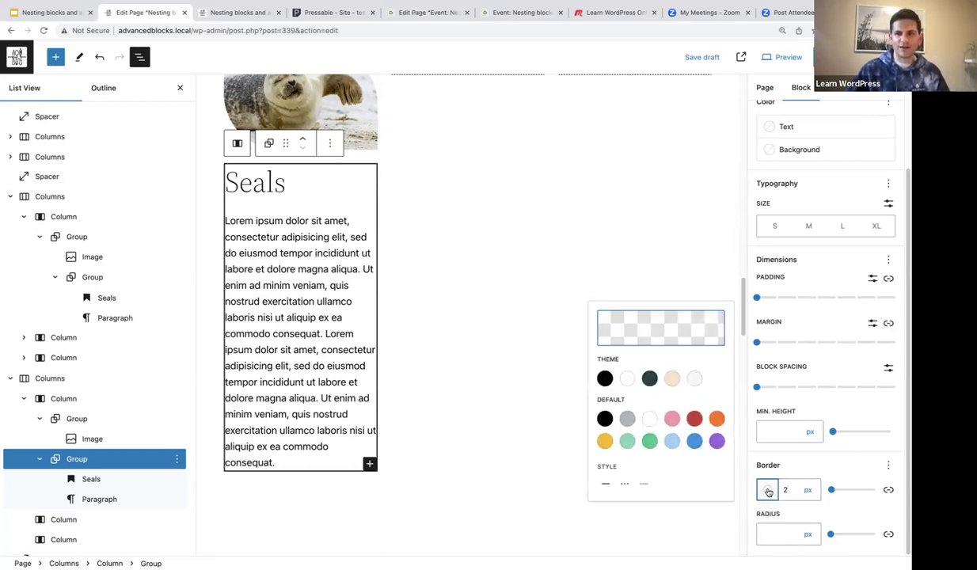
click(696, 379)
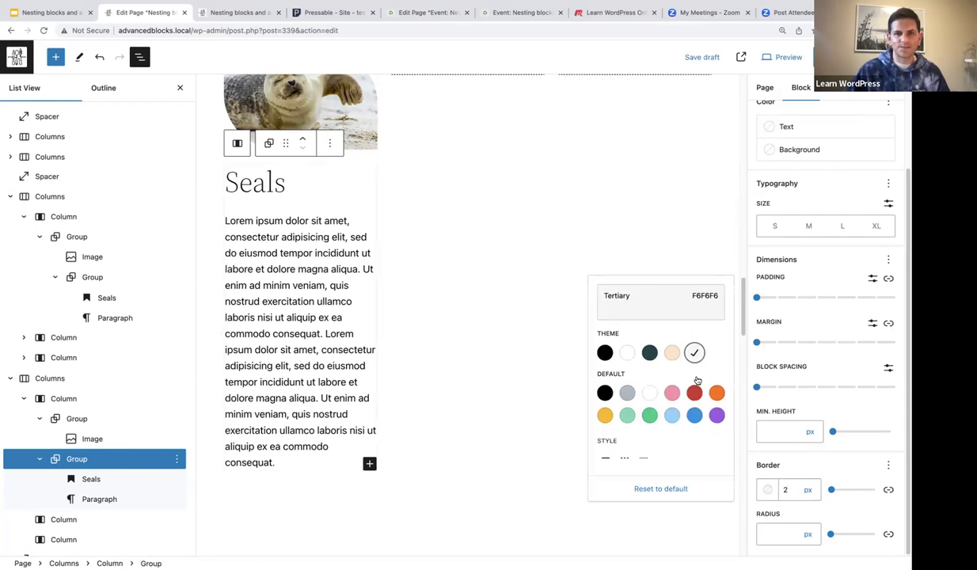
click(627, 394)
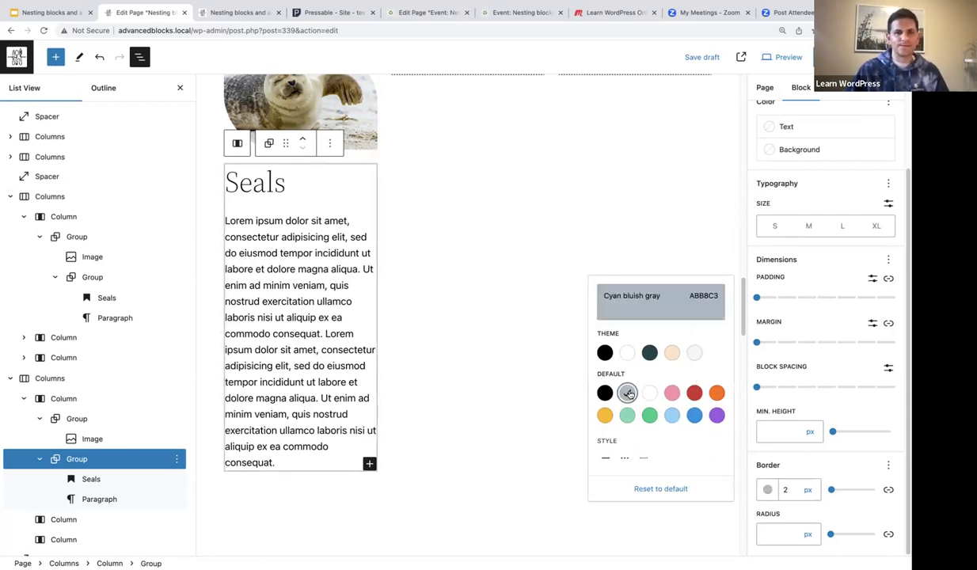
Step: Try the Tertiary border colour against Cyan bluish gray, and a 1 px border width, on the Seals text group
click(695, 353)
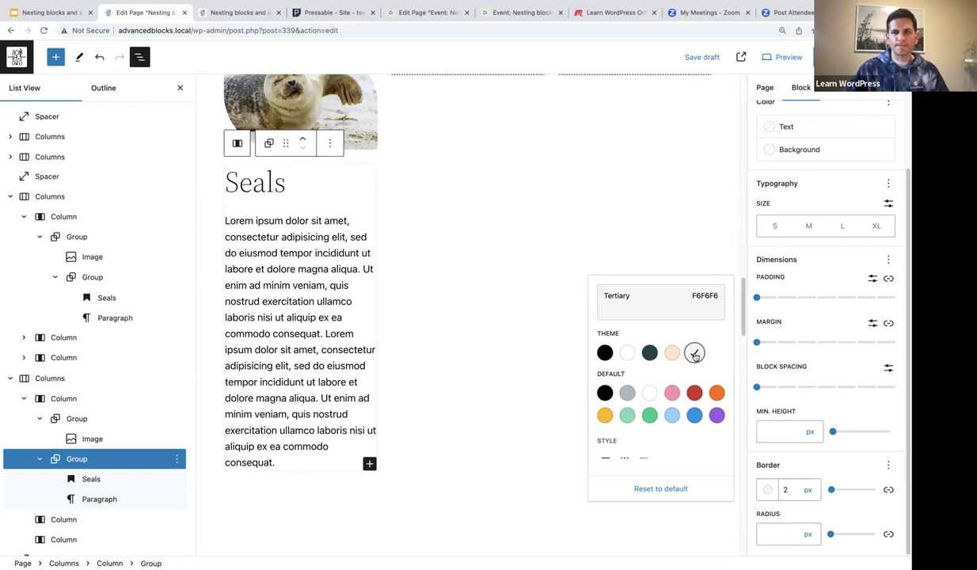
click(627, 393)
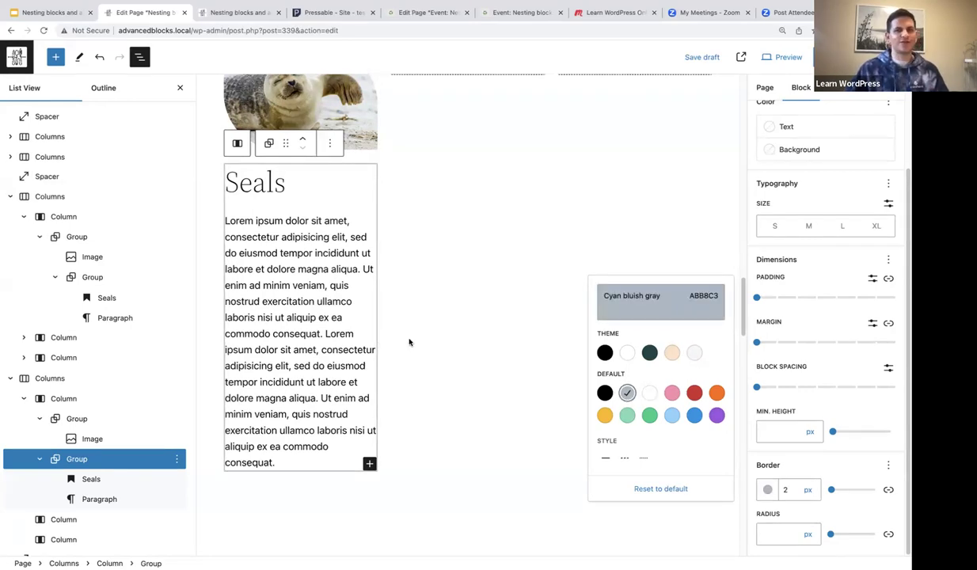
click(784, 489)
key(BackSpace)
text(1)
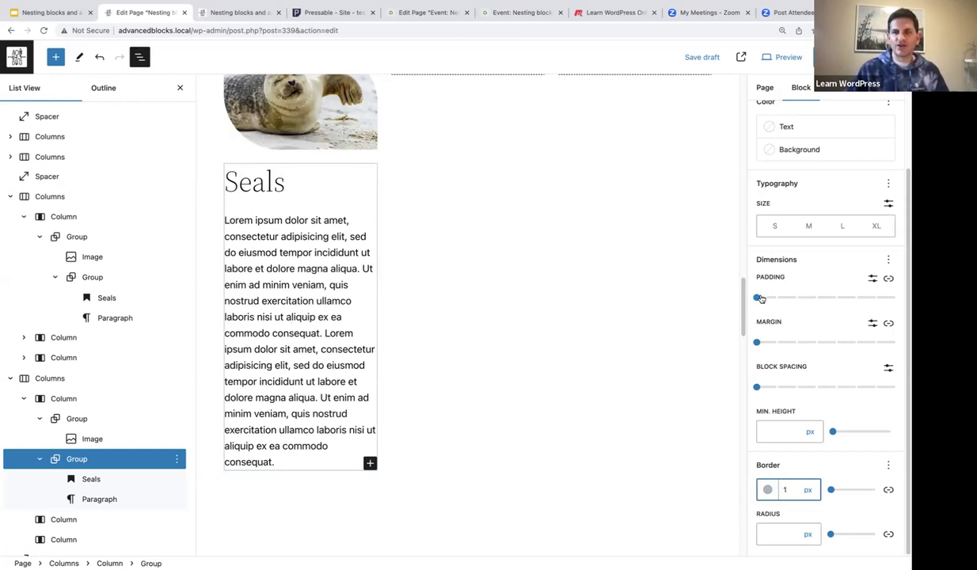
Step: Set the Seals text group's padding to 4 on all sides and its border width to 2 px
drag(759, 301, 832, 304)
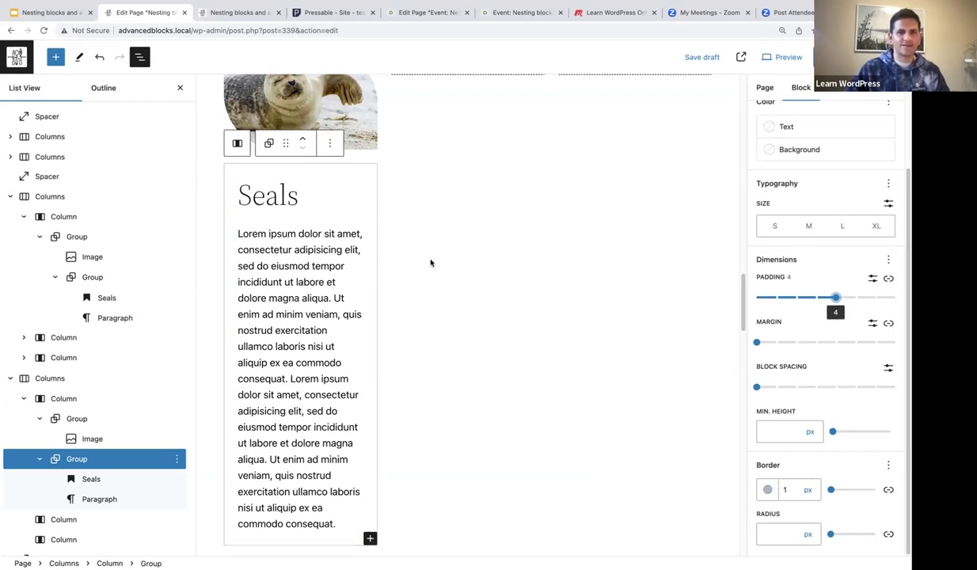
scroll(440, 273, down, 2)
scroll(442, 282, down, 1)
scroll(443, 281, up, 2)
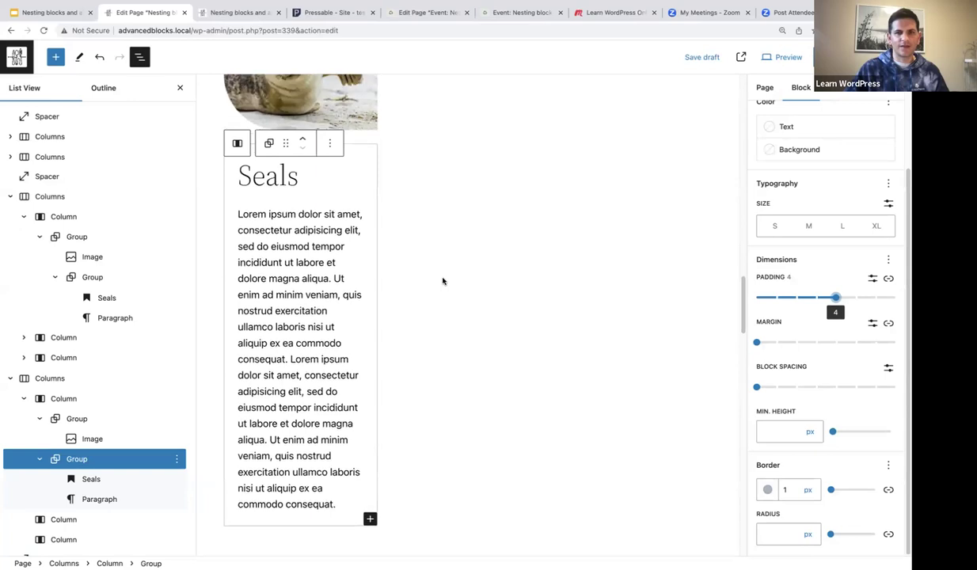
scroll(443, 281, down, 1)
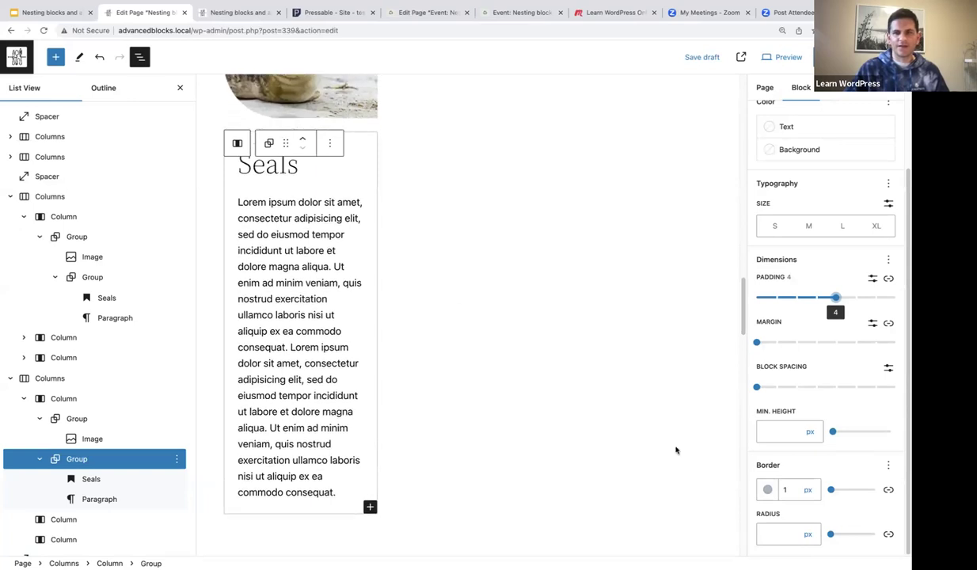
click(784, 490)
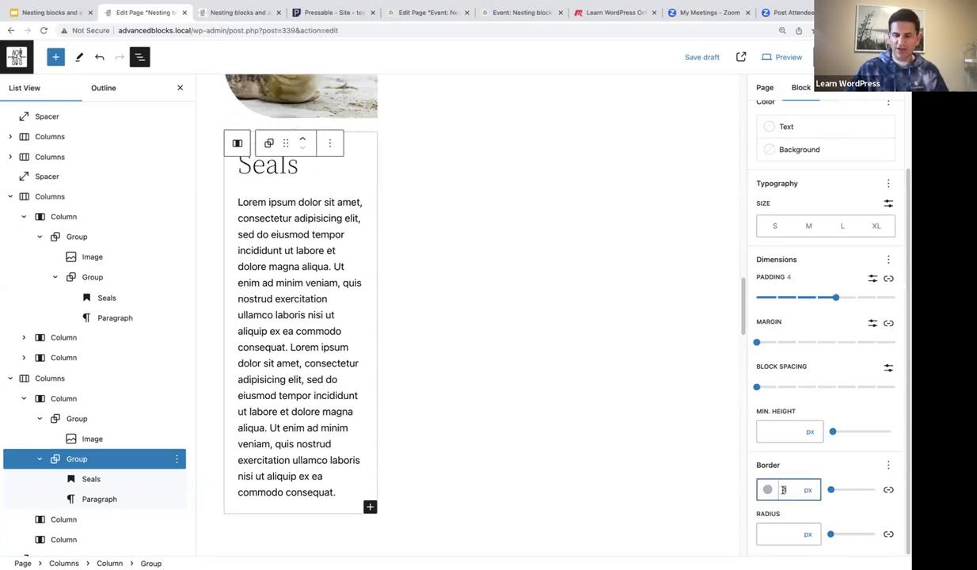
text(2)
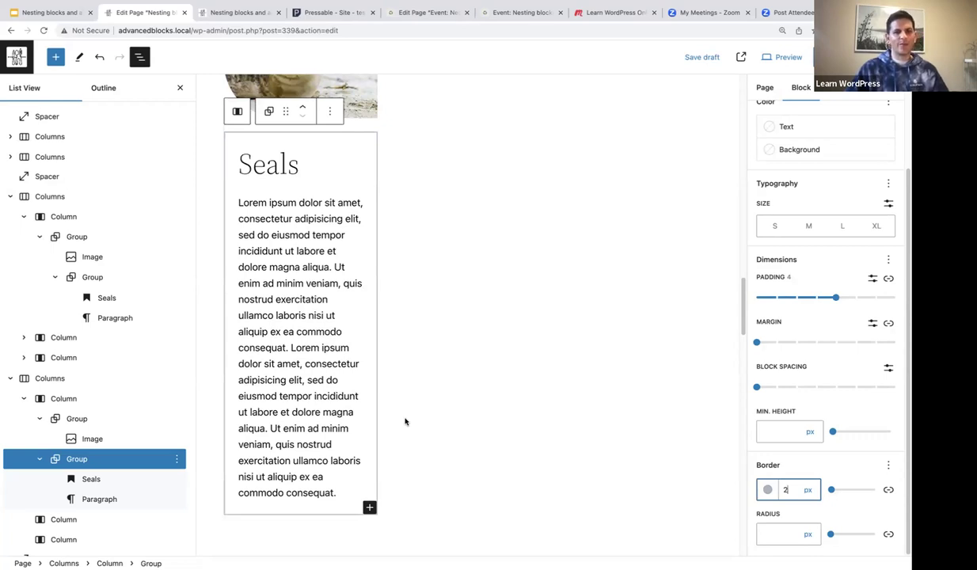
Step: Duplicate the first column of the new Columns block, which holds the seal image and the Seals text group
scroll(404, 420, up, 3)
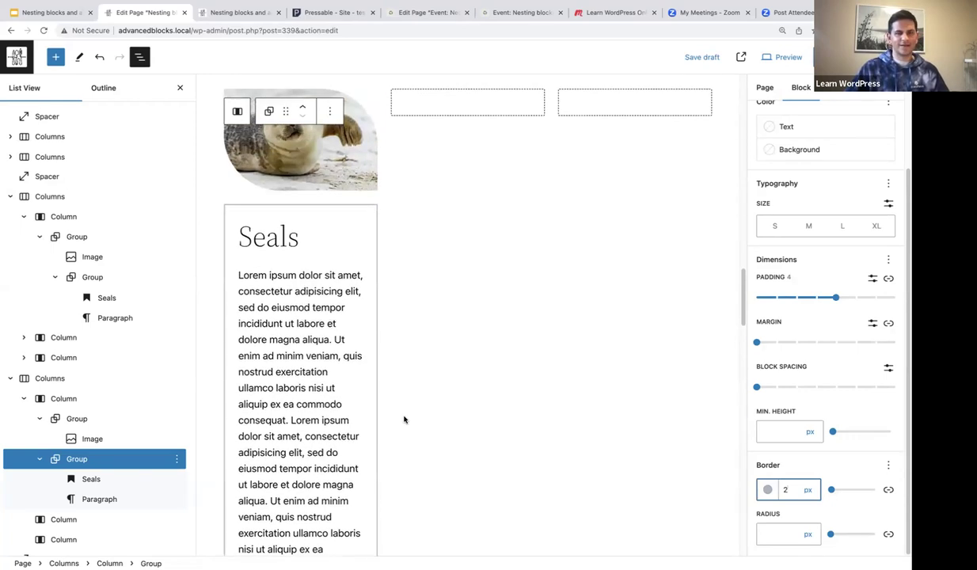
scroll(404, 420, up, 1)
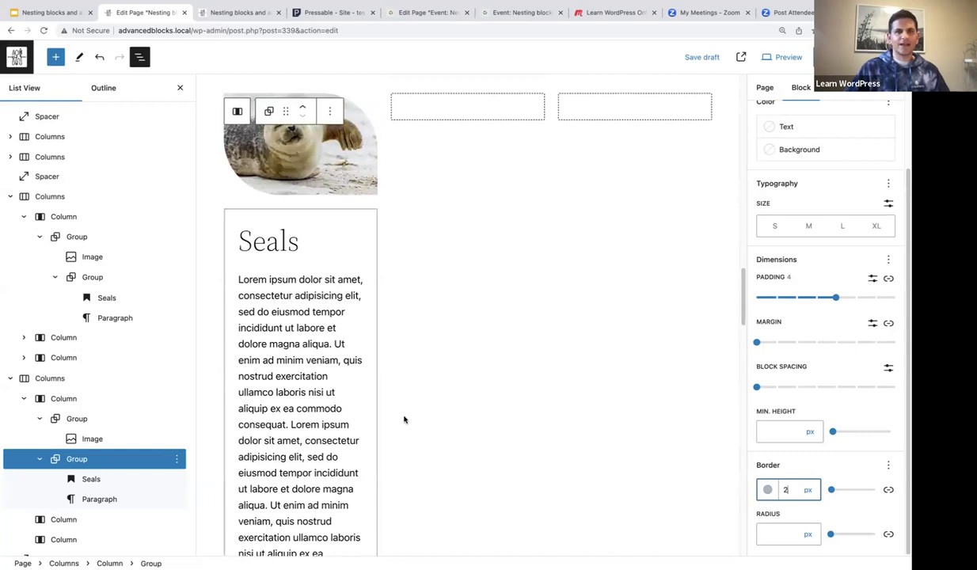
scroll(404, 420, up, 2)
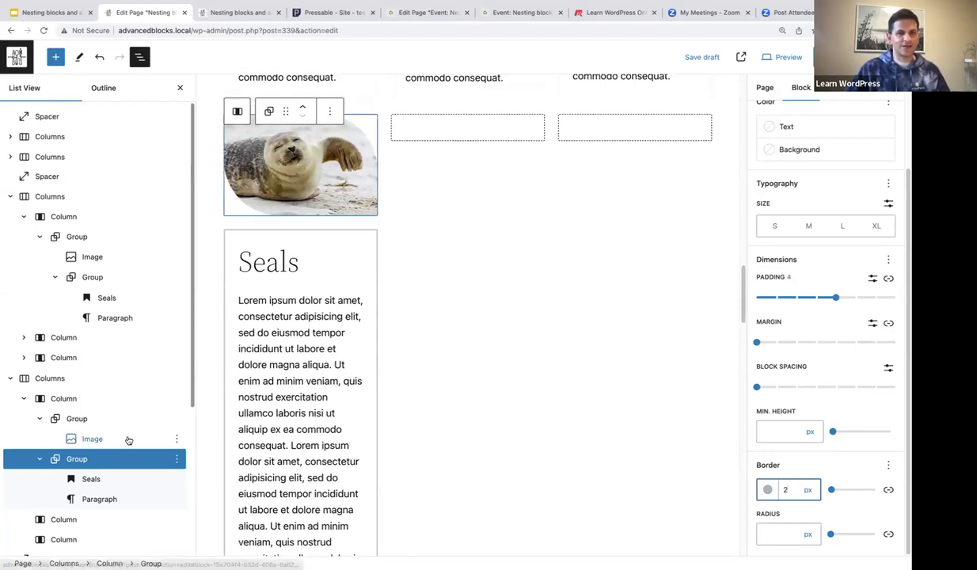
click(52, 380)
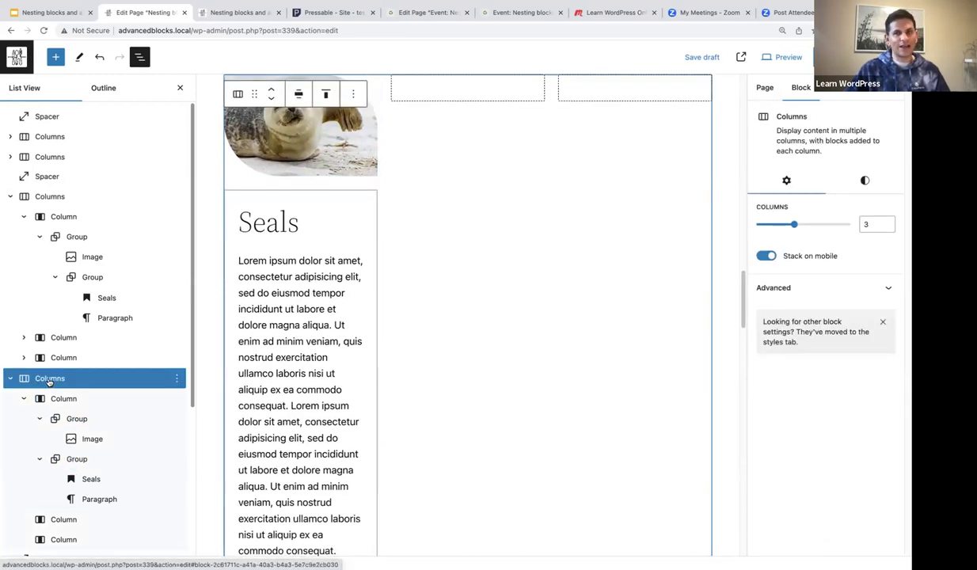
click(58, 400)
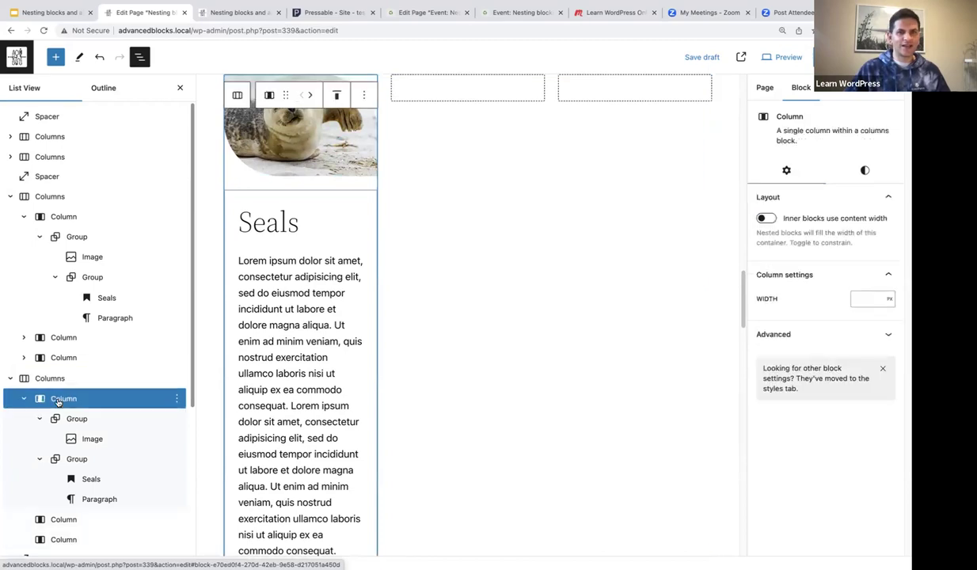
click(177, 400)
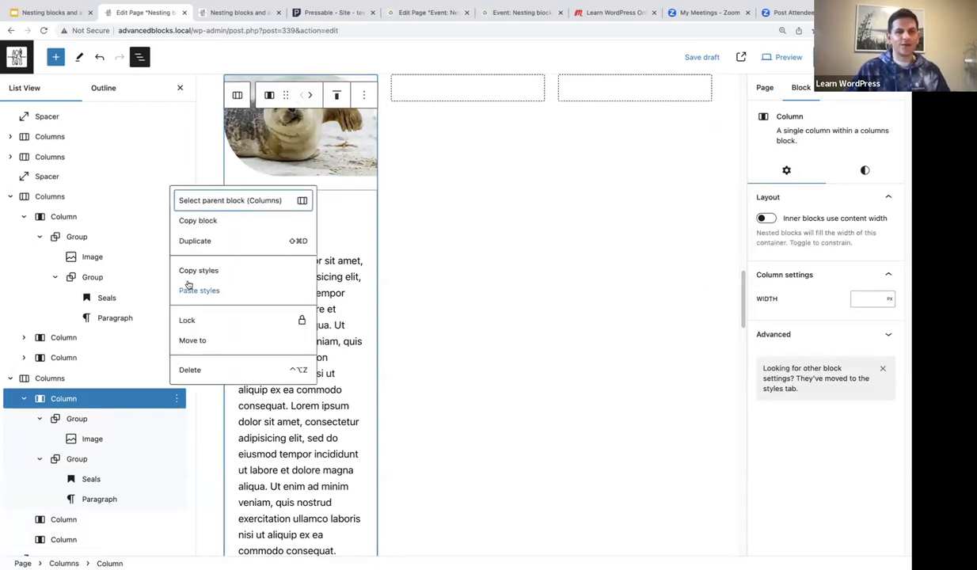
click(193, 242)
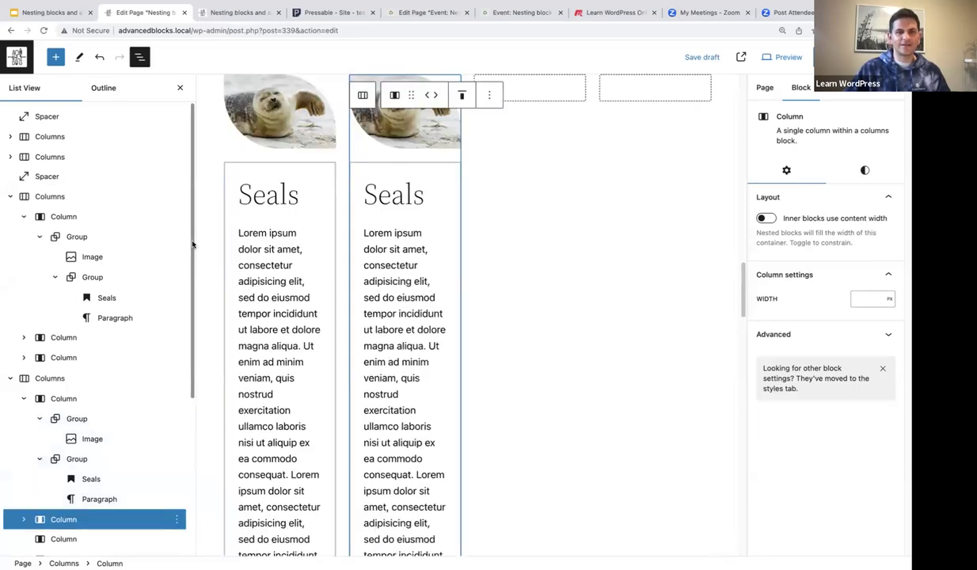
Step: Duplicate the second Seals column and delete the leftover empty columns so that three filled columns remain
scroll(181, 456, down, 4)
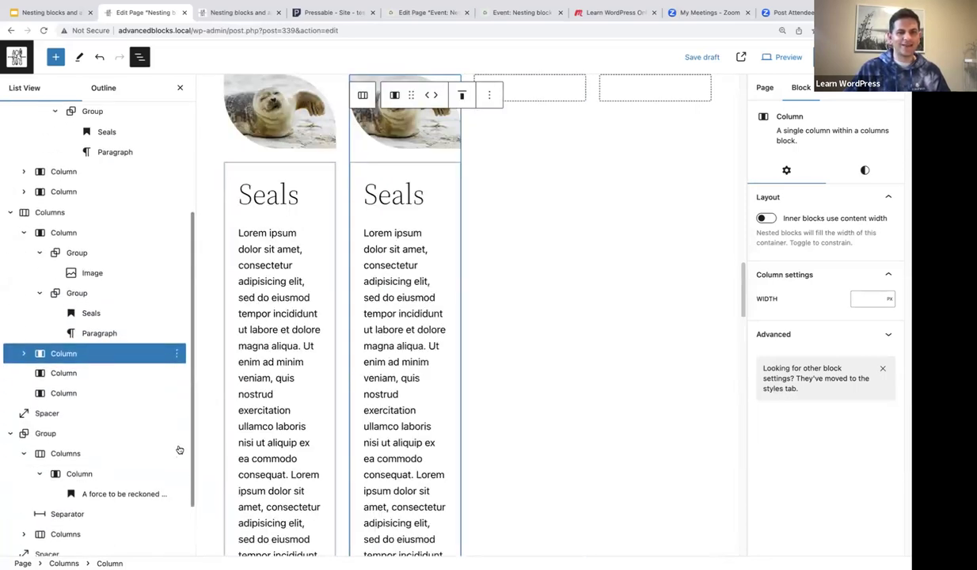
click(178, 354)
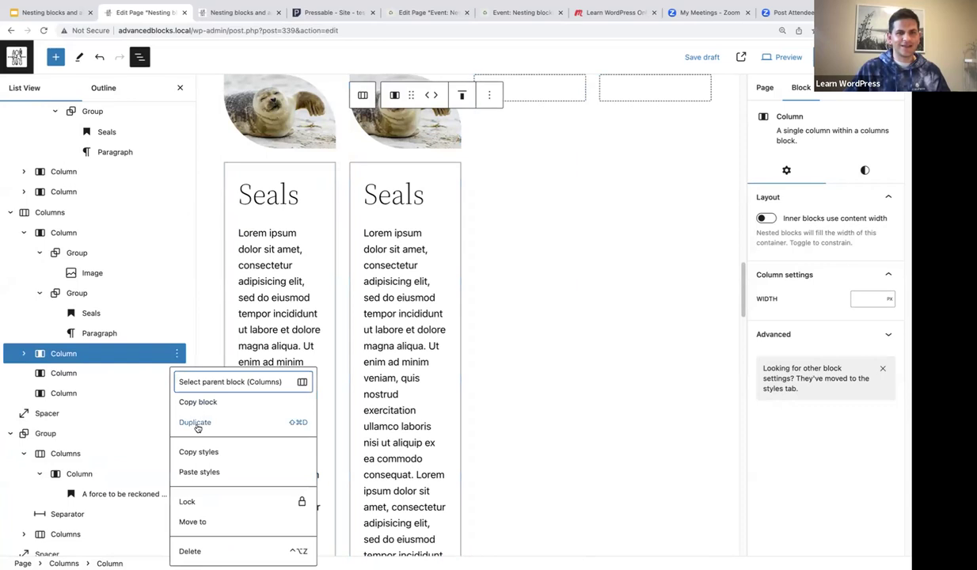
click(191, 415)
click(567, 190)
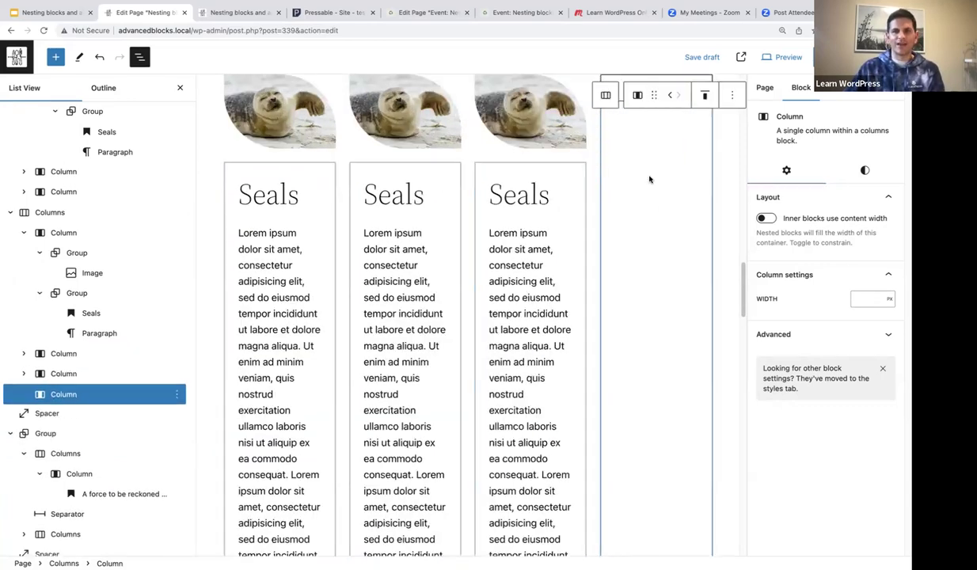
key(Delete)
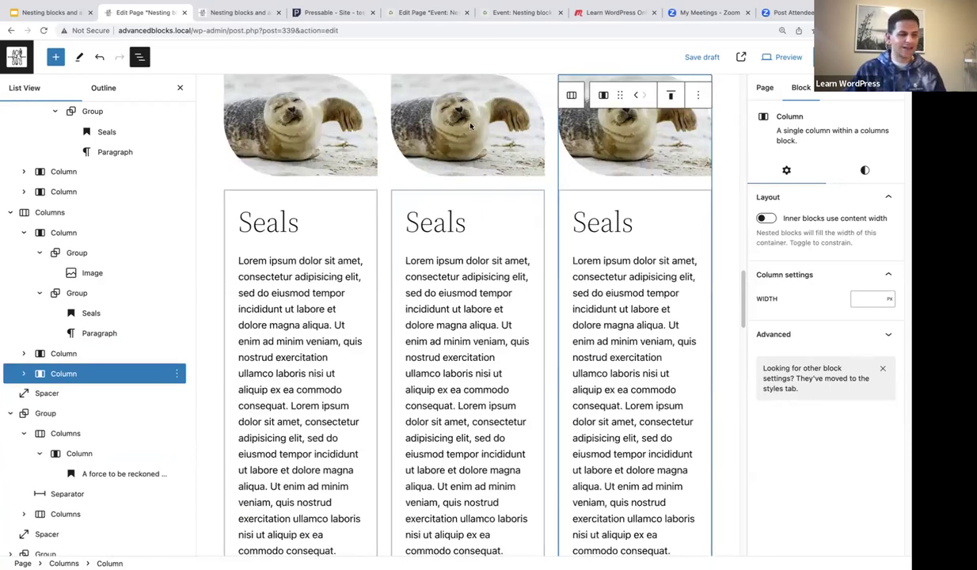
Step: Open the replacement options for the seal image in the middle column
scroll(467, 142, up, 1)
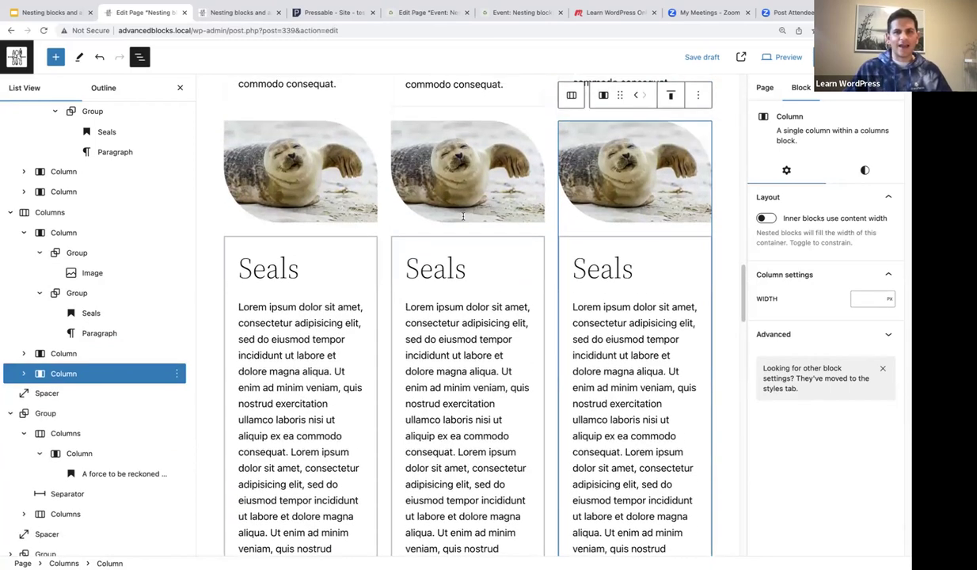
click(457, 170)
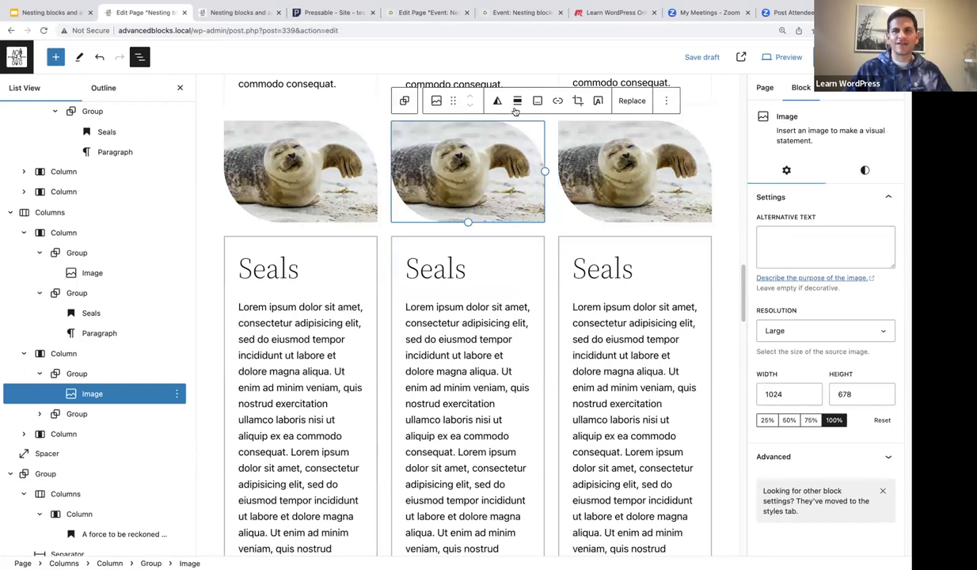
click(632, 103)
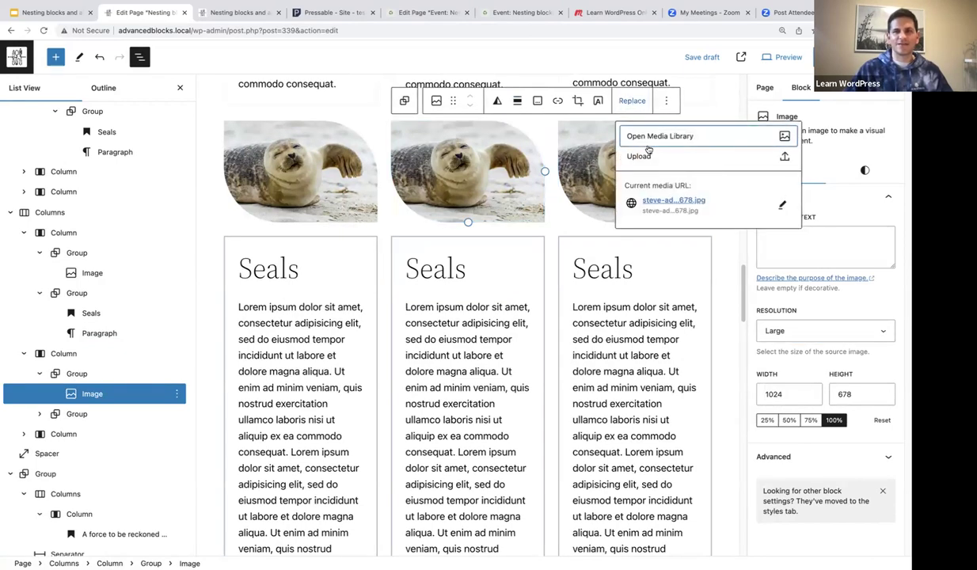
Step: Replace the middle column's seal image with the penguins photo from the media library
click(644, 136)
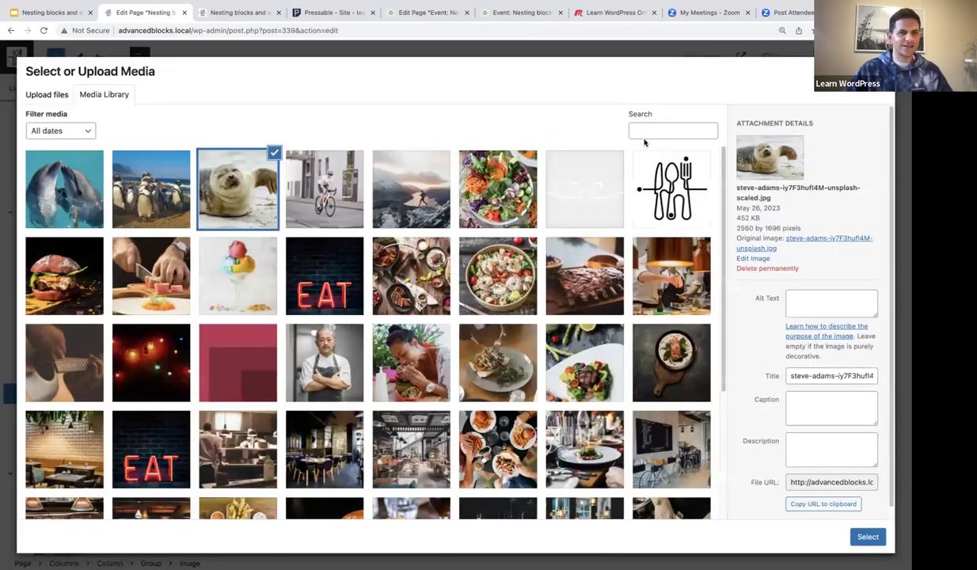
click(153, 176)
click(867, 536)
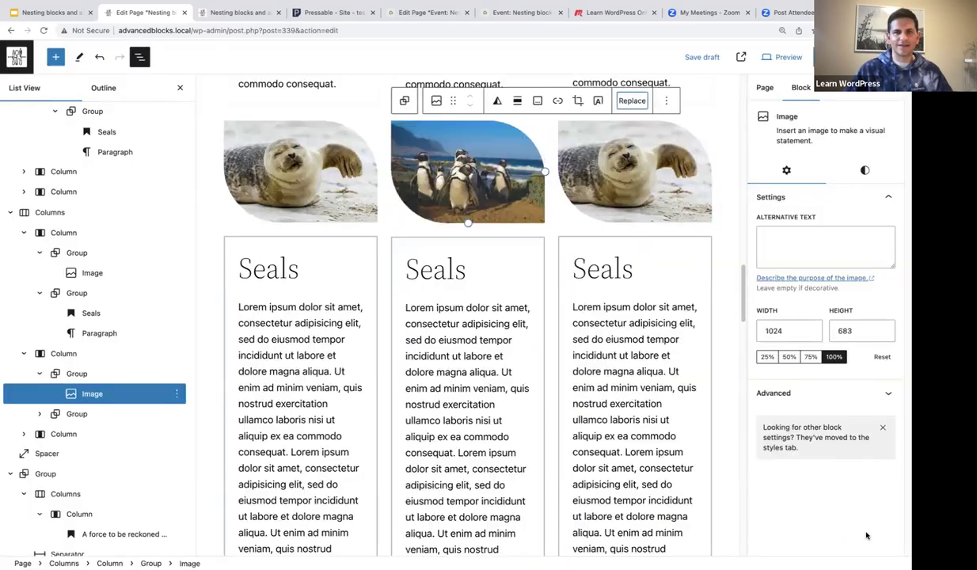
Step: Replace the third column's seal image with the photo of two dolphins from the media library
click(628, 174)
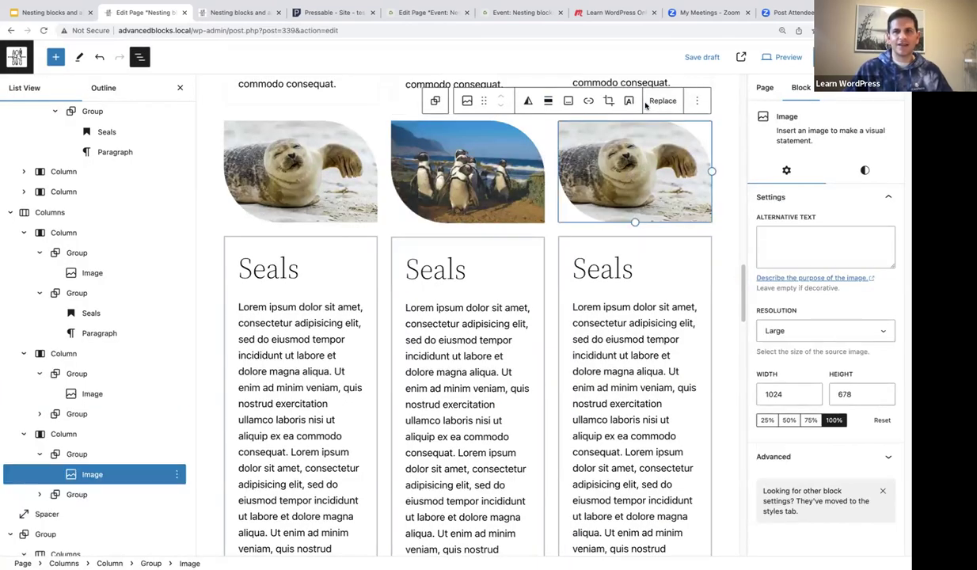
click(659, 104)
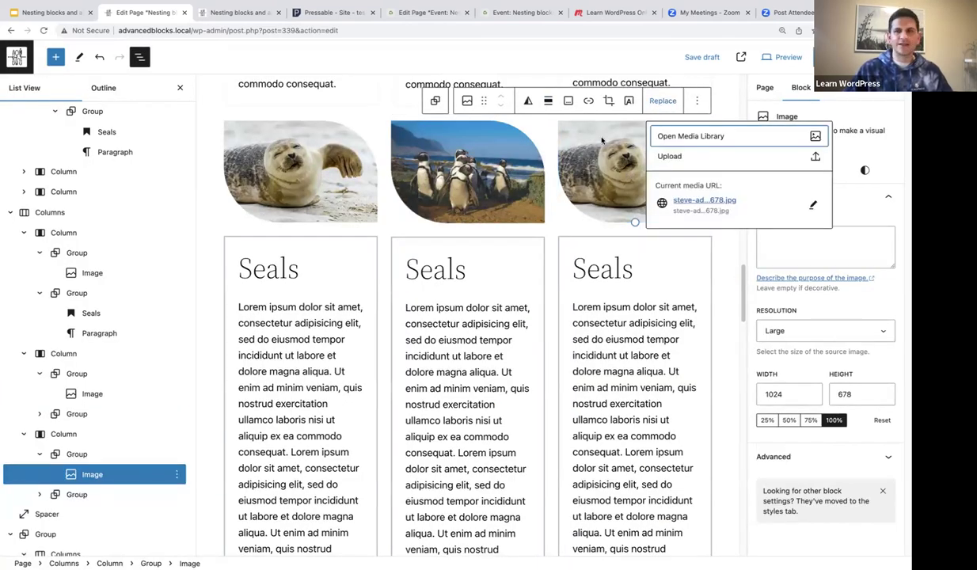
click(667, 136)
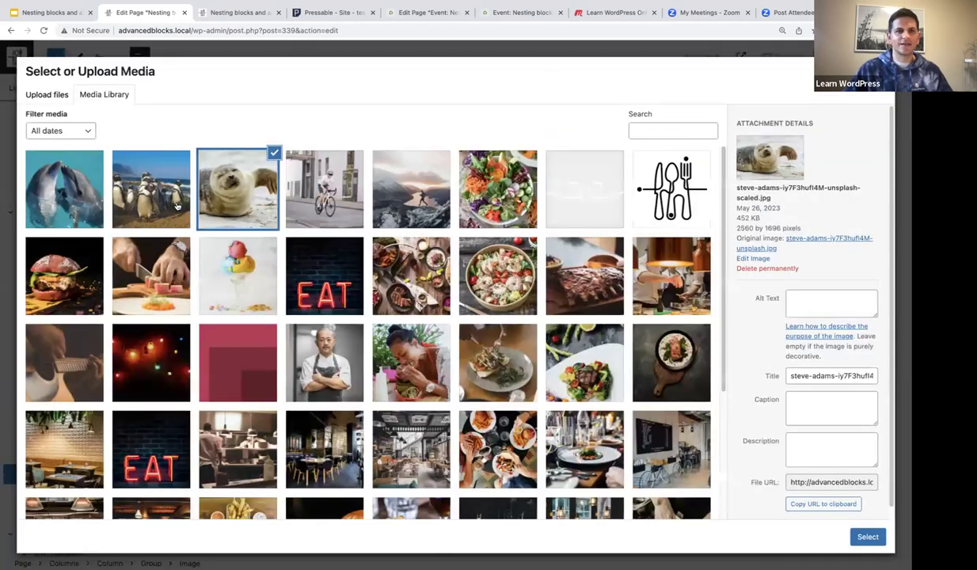
click(76, 202)
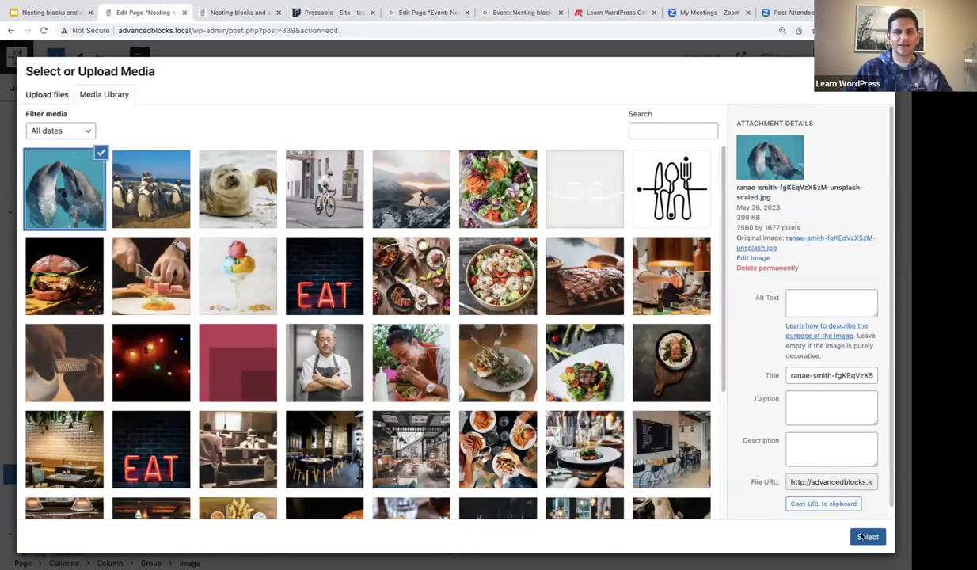
click(869, 537)
Step: Change the middle column's heading to "Penguins" and the third column's heading to "Dolphins"
drag(471, 270, 408, 268)
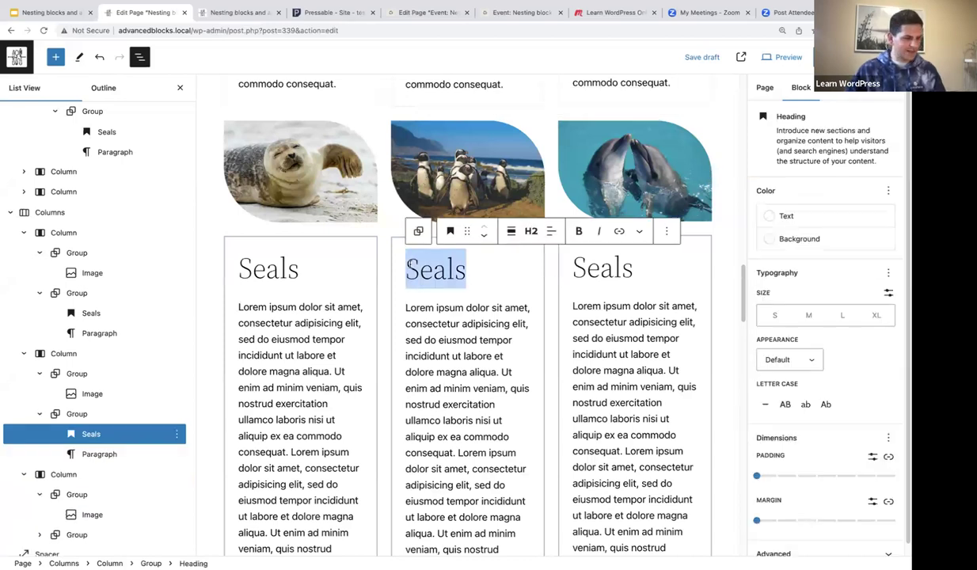
text(Penguins)
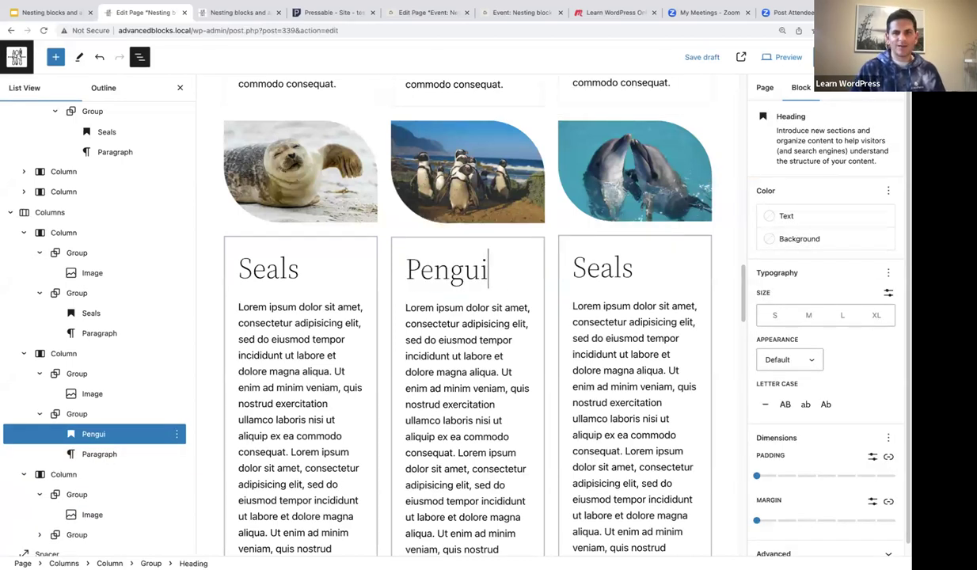
double_click(602, 268)
text(Dolphins)
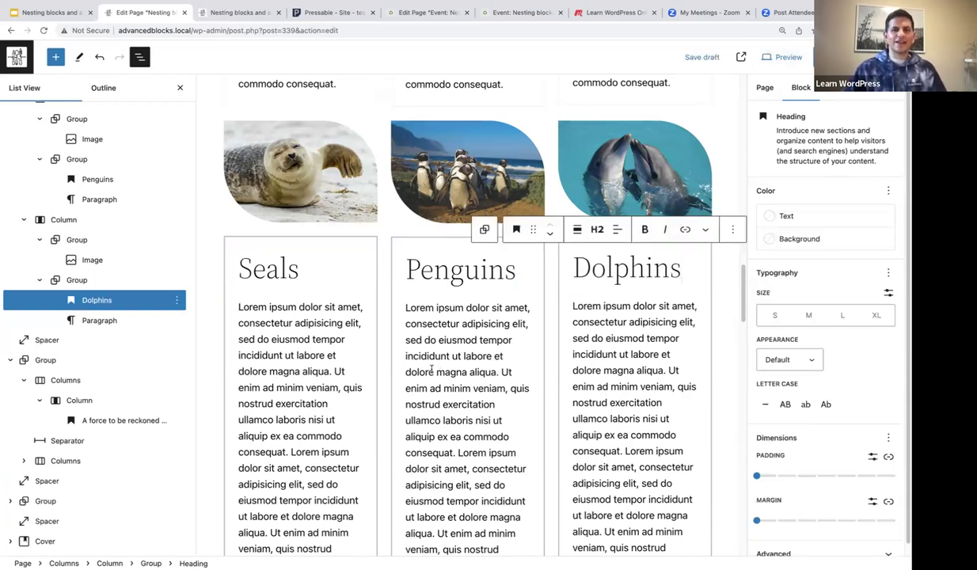
Step: Hide the settings sidebar and compare the three bordered cards with the row of cards above
scroll(431, 369, down, 2)
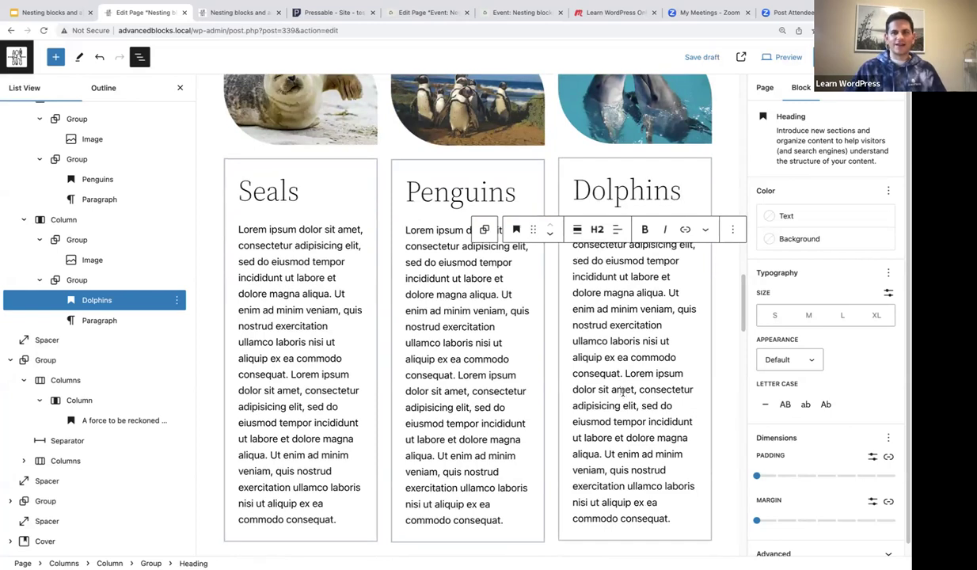
scroll(623, 391, up, 2)
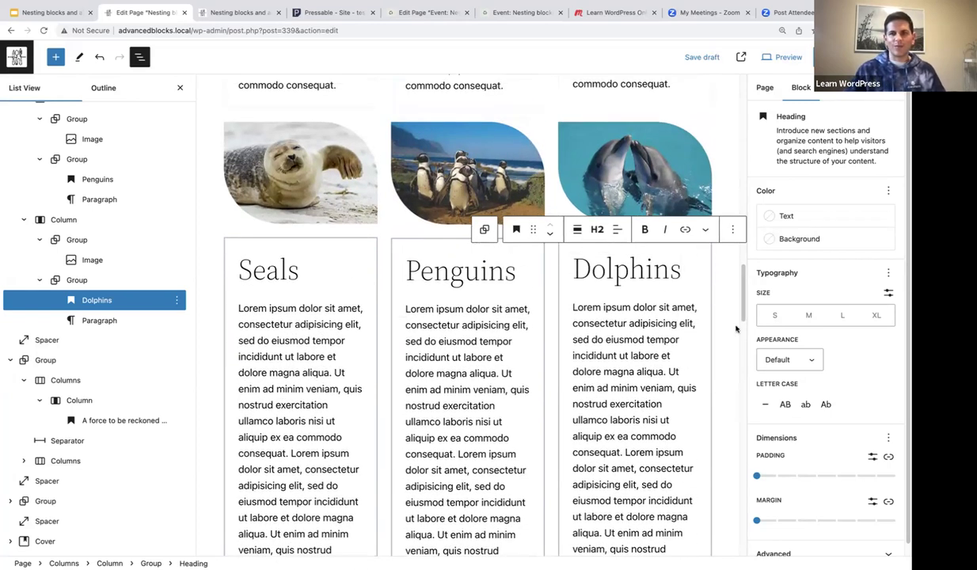
key(ctrl+shift+comma)
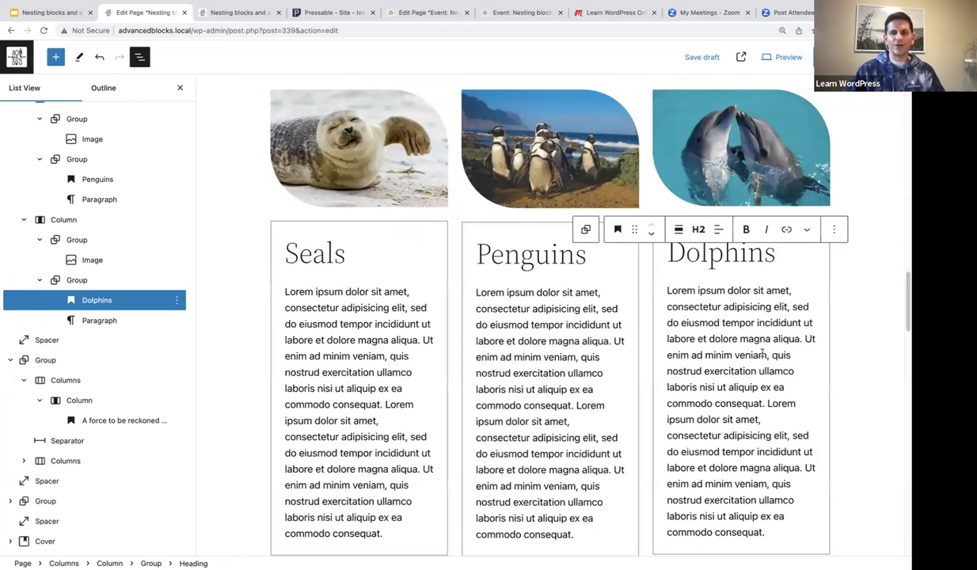
scroll(849, 327, up, 1)
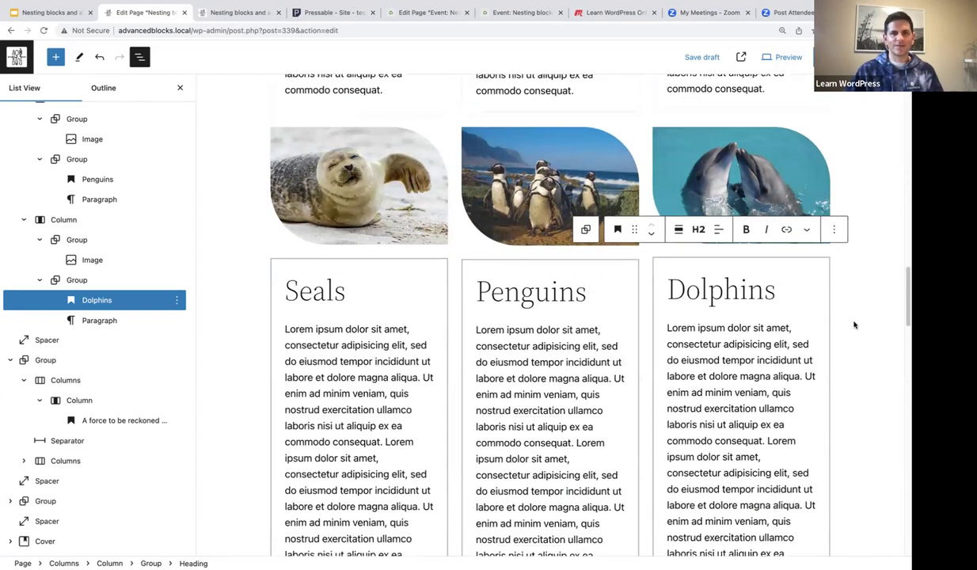
scroll(854, 325, up, 4)
scroll(853, 325, up, 4)
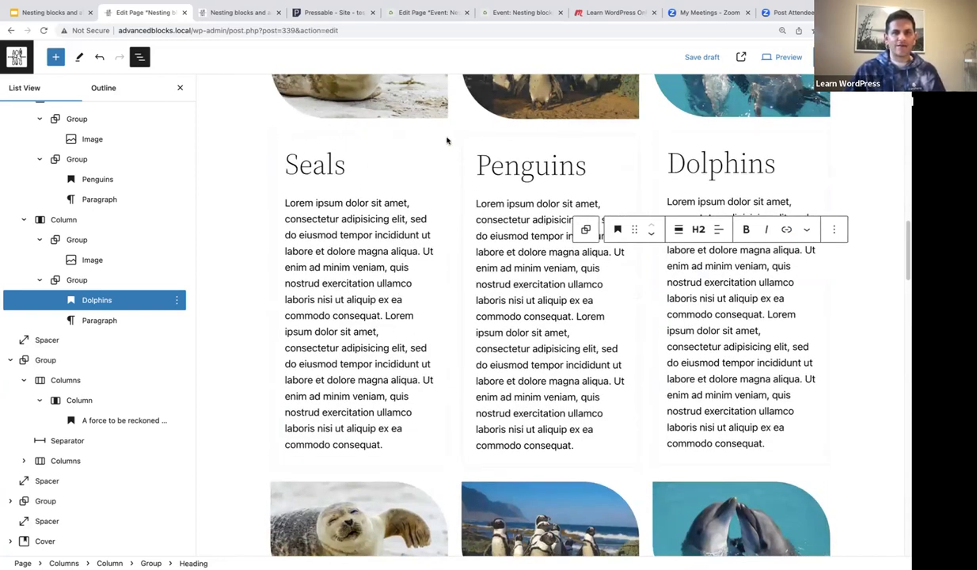
scroll(436, 418, down, 1)
scroll(436, 418, down, 10)
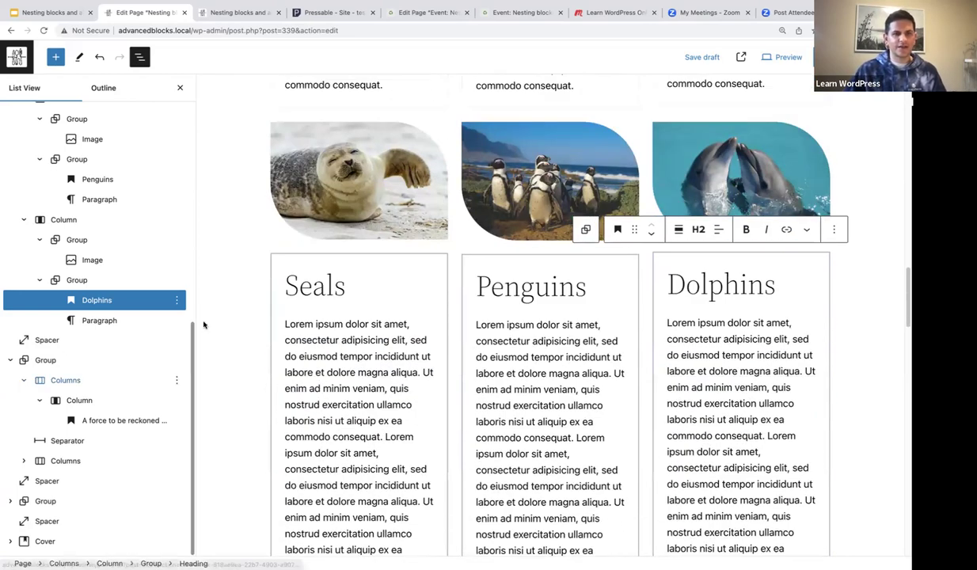
Step: Set the border colour of the group around the bordered Seals card's text to the theme's Tertiary colour, F6F6F6
scroll(50, 158, up, 2)
click(51, 111)
scroll(55, 139, up, 3)
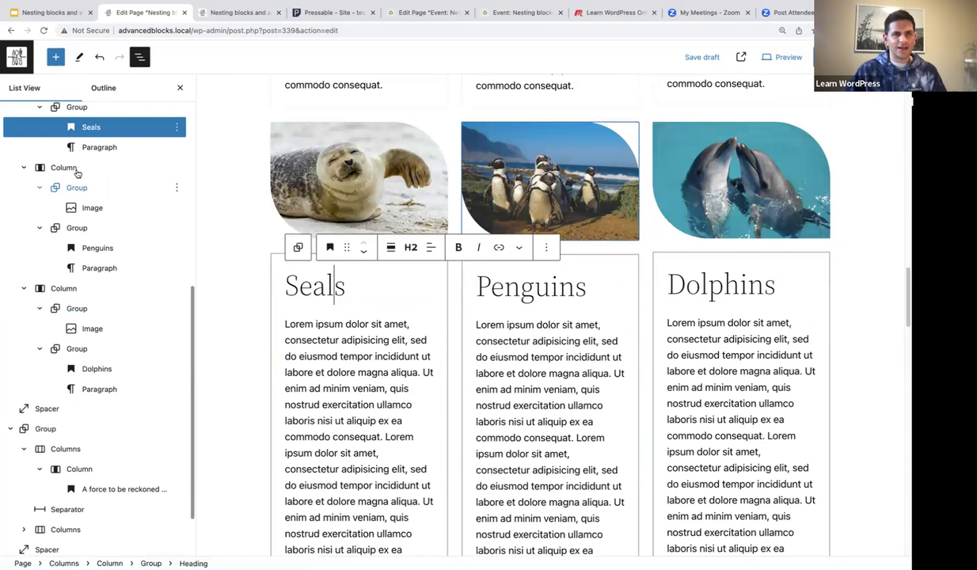
click(76, 205)
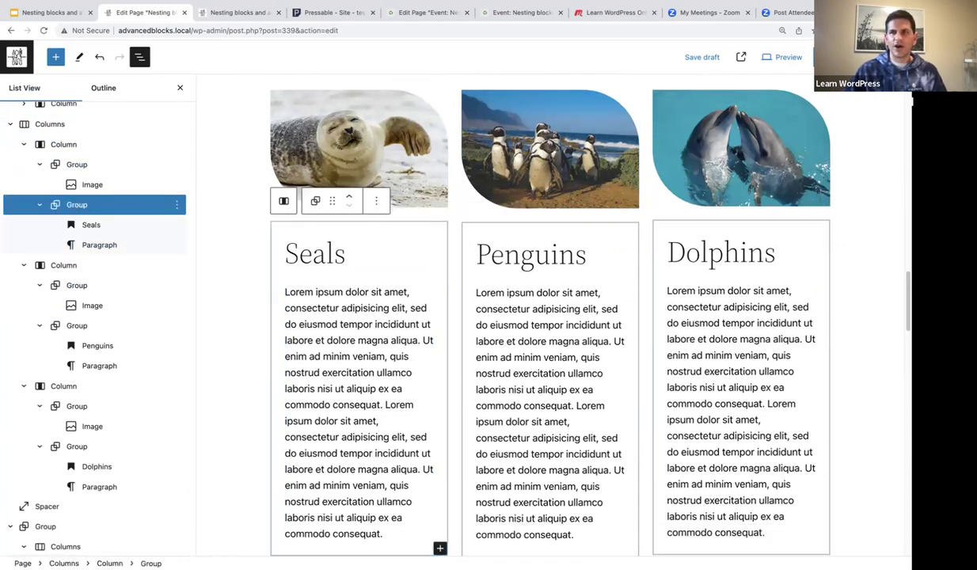
key(ctrl+shift+comma)
click(863, 190)
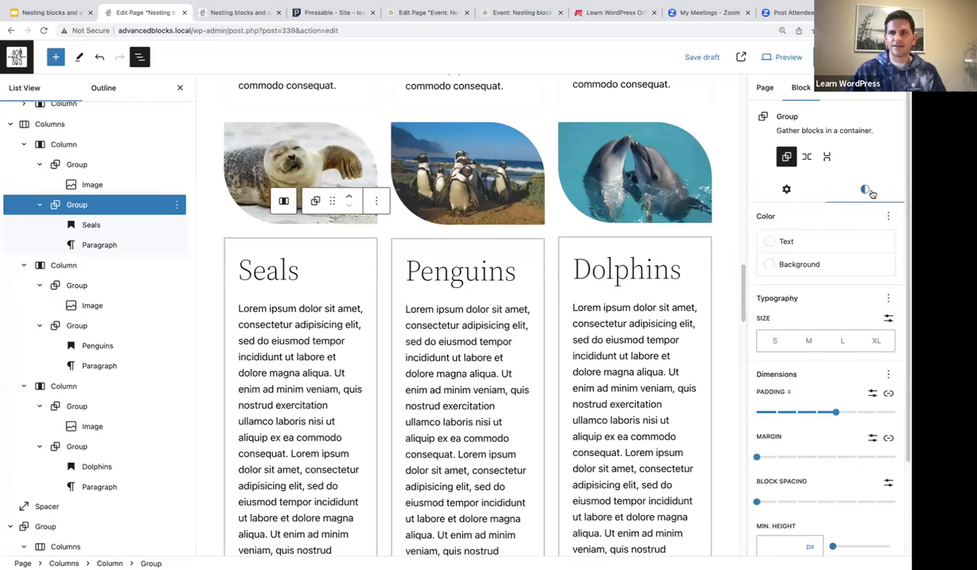
scroll(871, 317, down, 3)
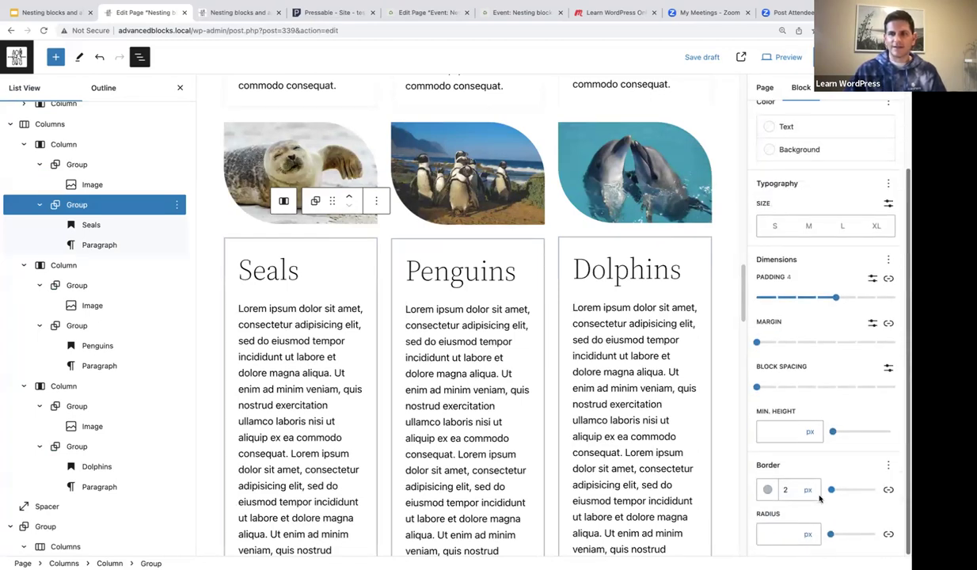
click(767, 490)
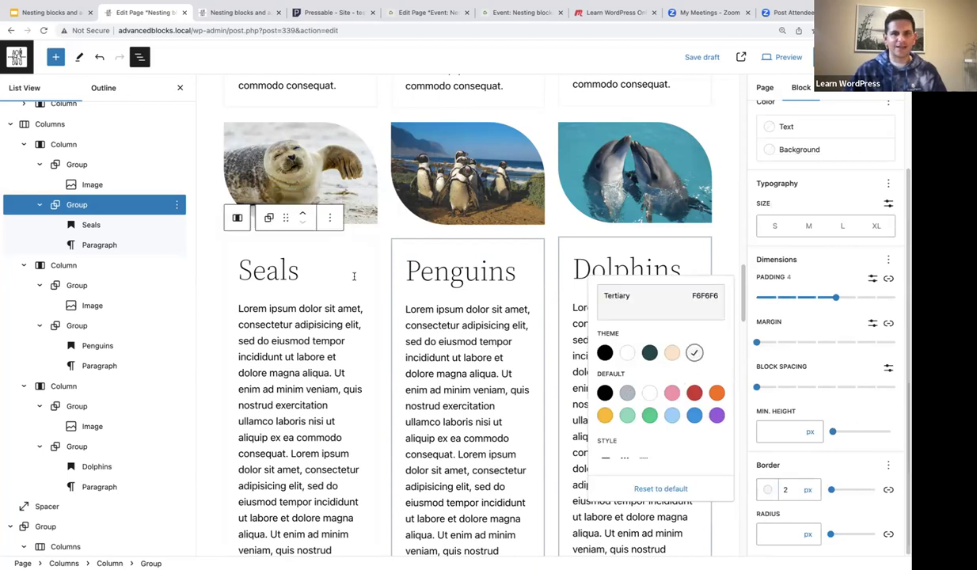
click(394, 215)
Step: Compare the Seals card with the row above and undo its border colour change
scroll(367, 295, down, 3)
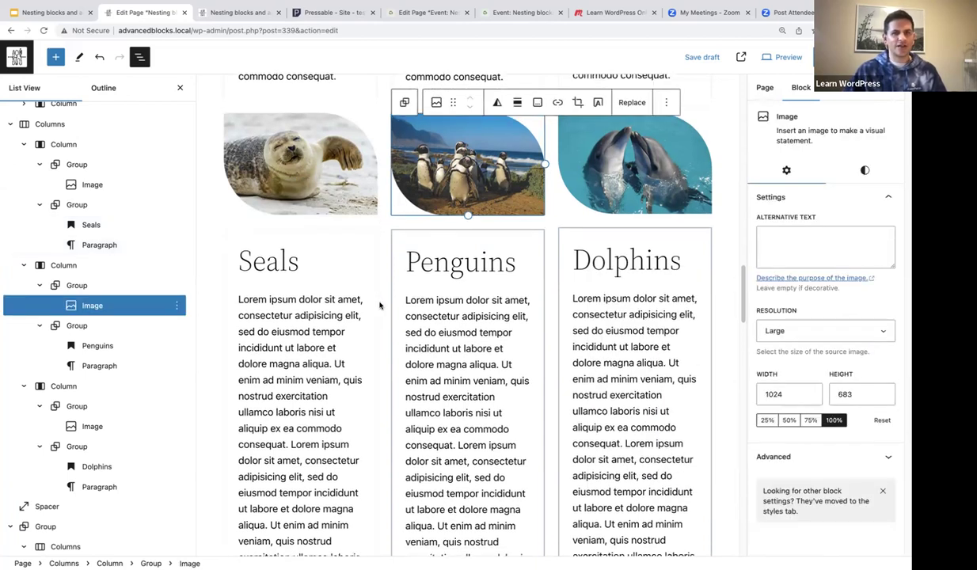
scroll(352, 294, up, 10)
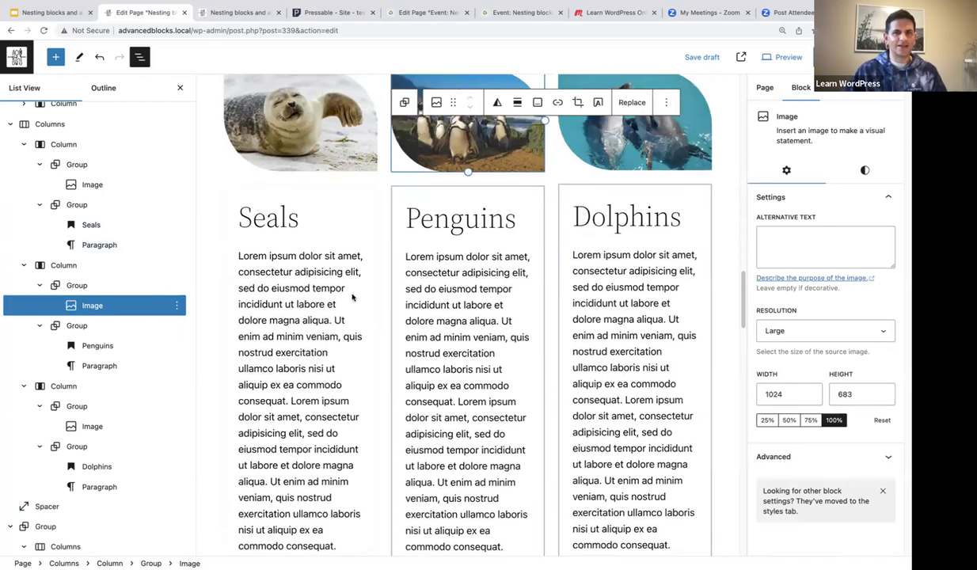
scroll(661, 267, up, 3)
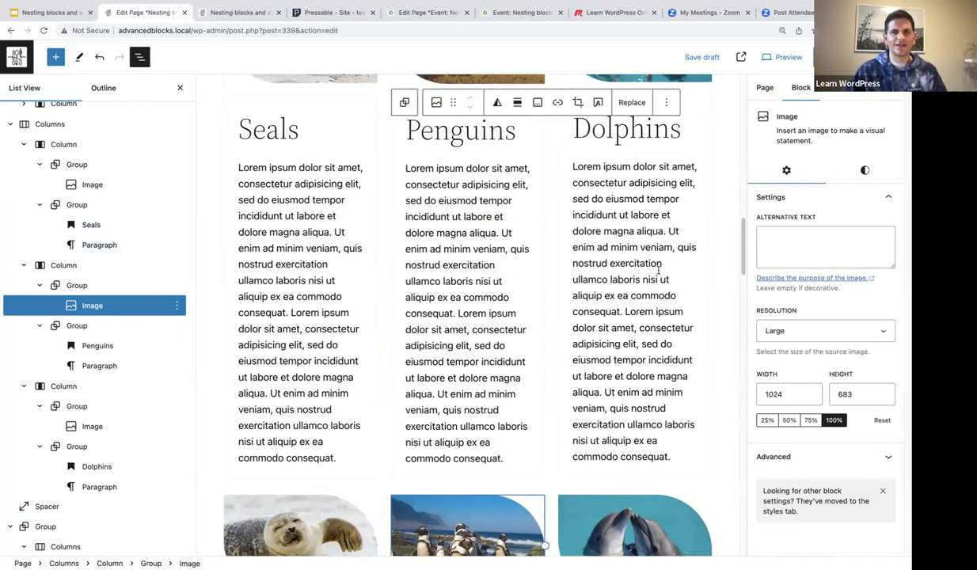
scroll(654, 271, down, 12)
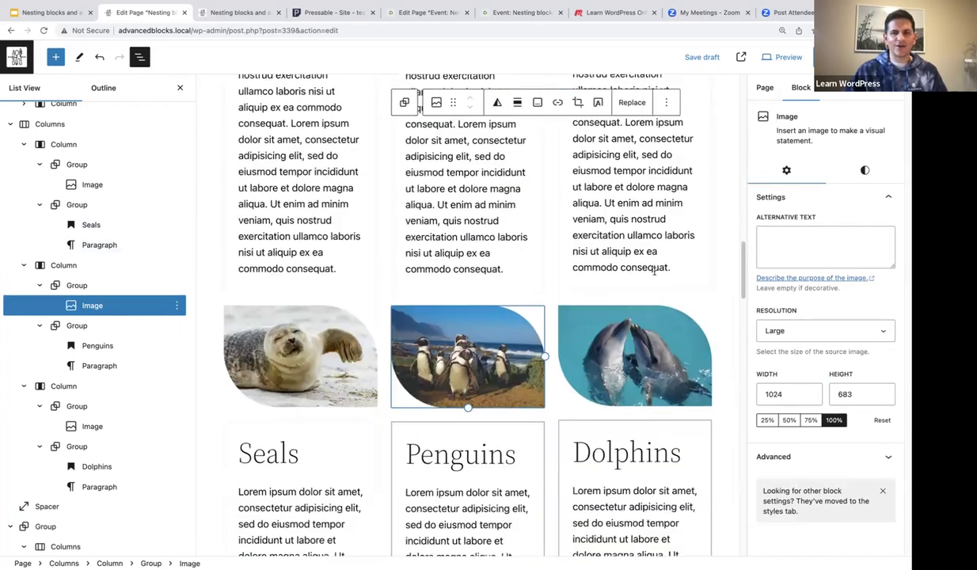
click(99, 57)
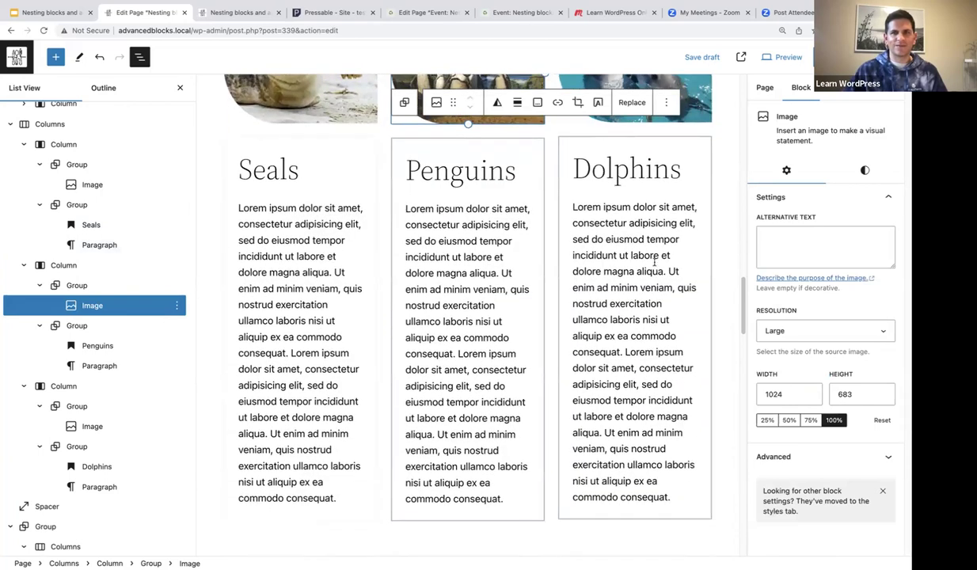
click(99, 57)
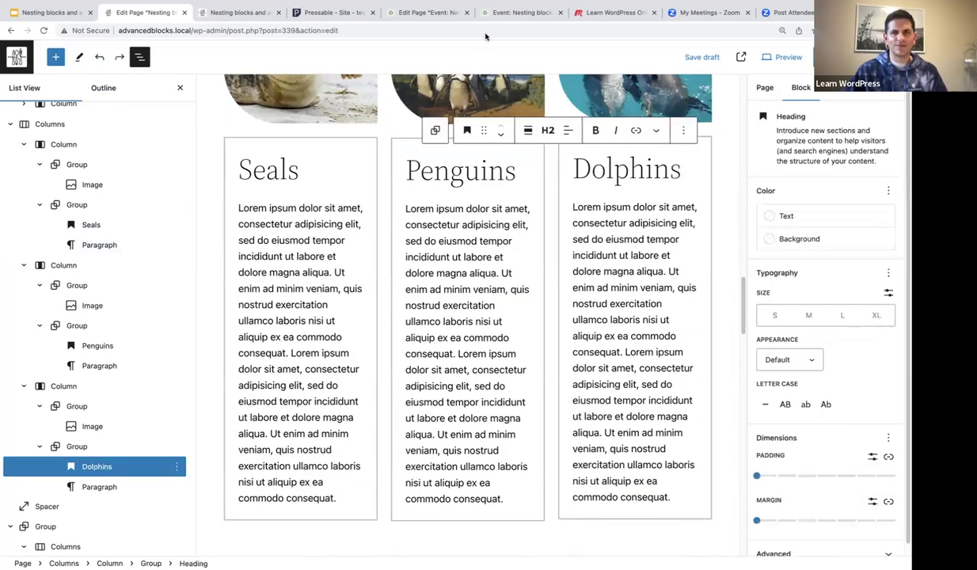
Step: Save the page and hide the settings sidebar to show the three animal cards at a wider layout
key(ctrl+s)
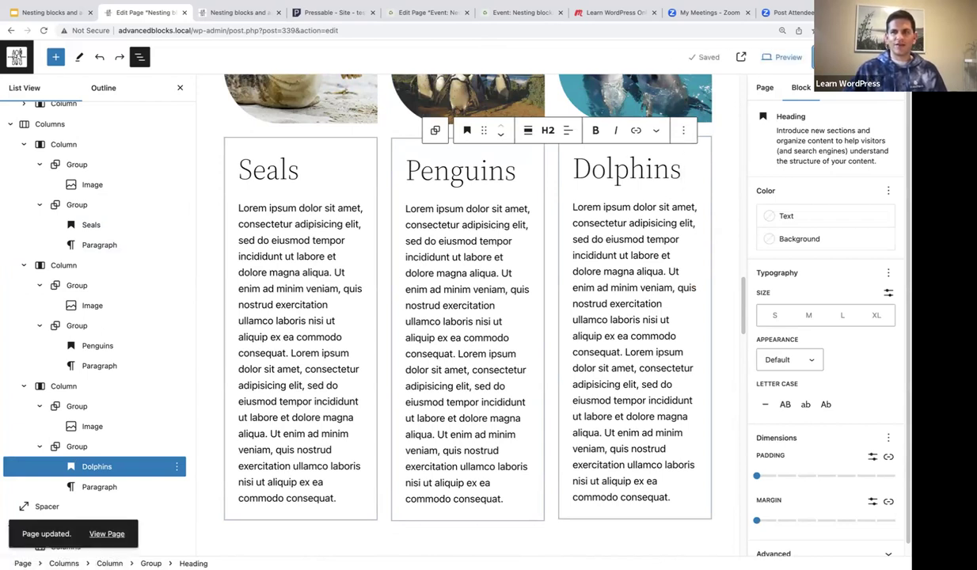
key(ctrl+shift+comma)
scroll(827, 246, up, 3)
scroll(859, 275, up, 1)
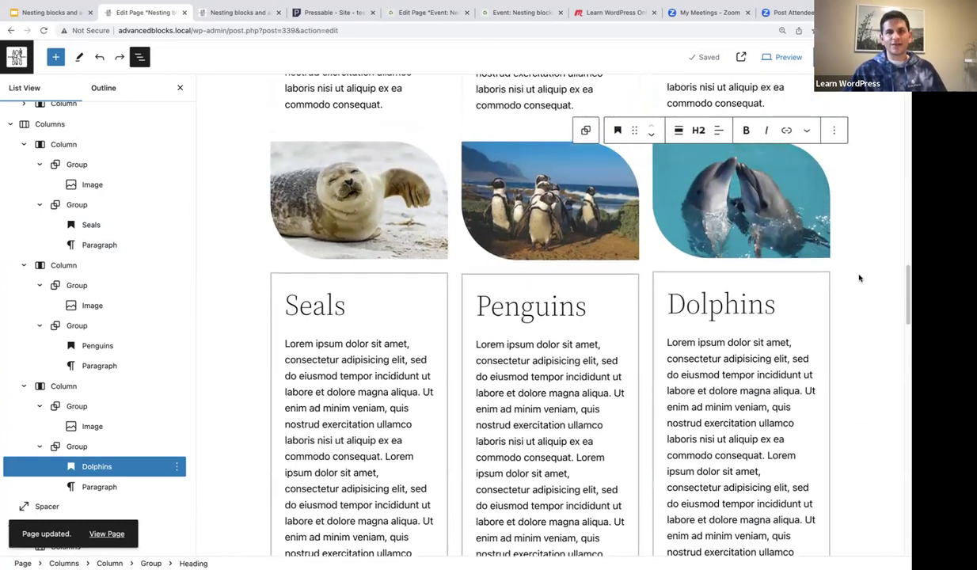
Step: Review the page down to the "A Force to Be Reckoned With" section and close the List View
scroll(859, 276, down, 1)
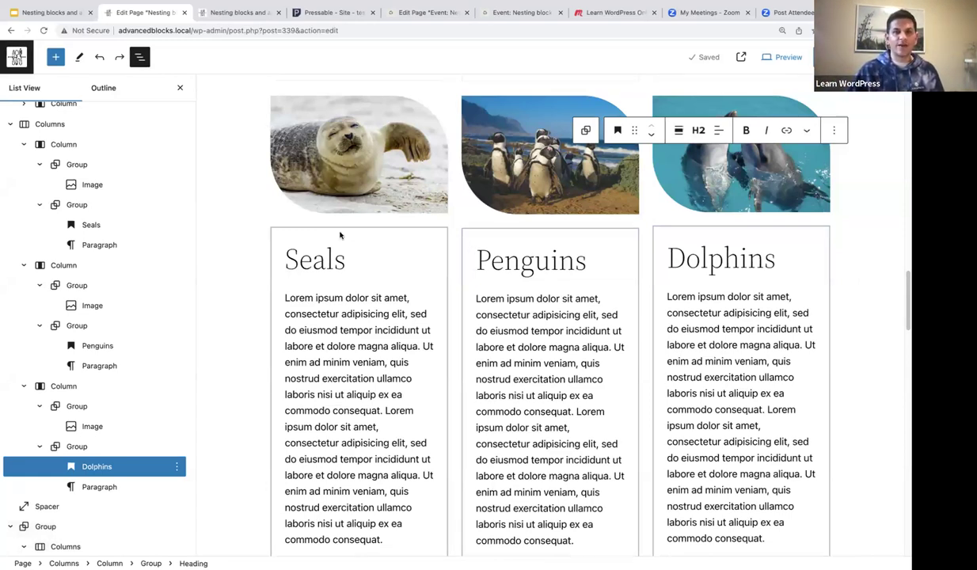
scroll(340, 235, down, 2)
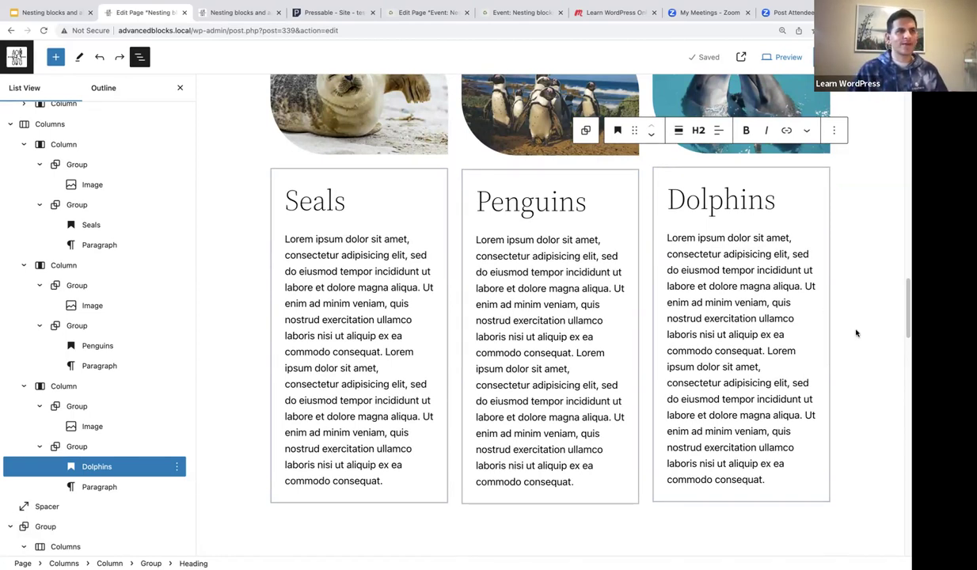
scroll(864, 347, down, 2)
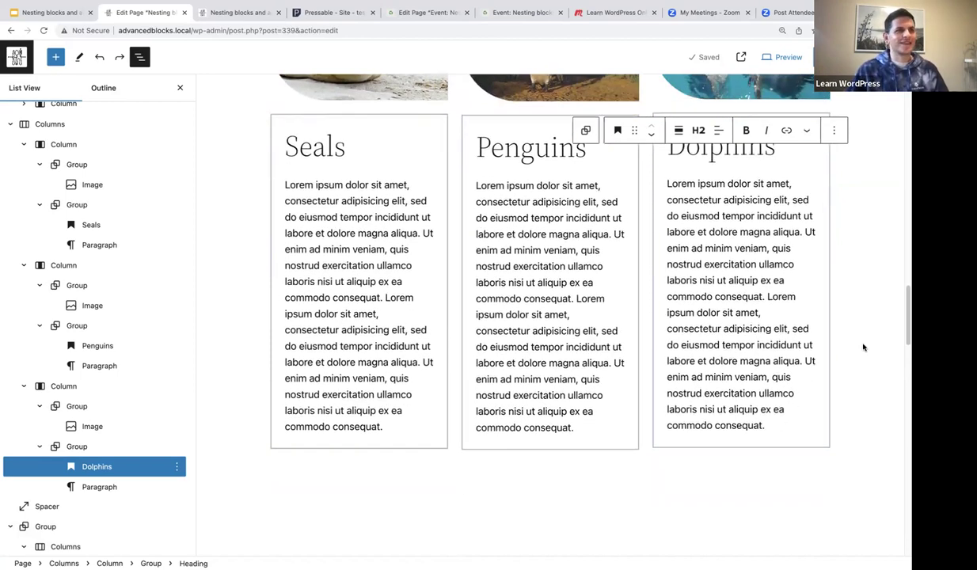
scroll(865, 346, down, 1)
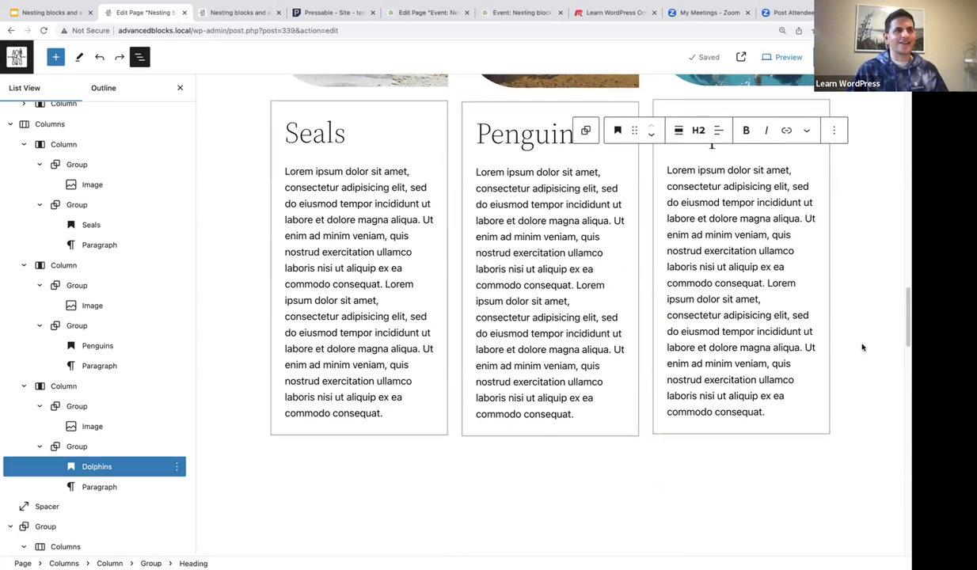
scroll(861, 350, down, 8)
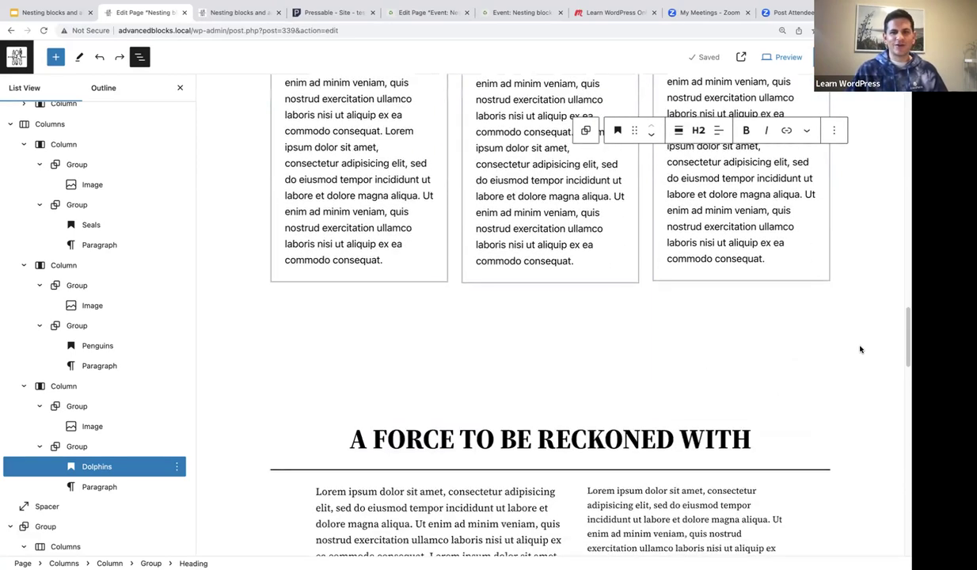
scroll(861, 350, down, 6)
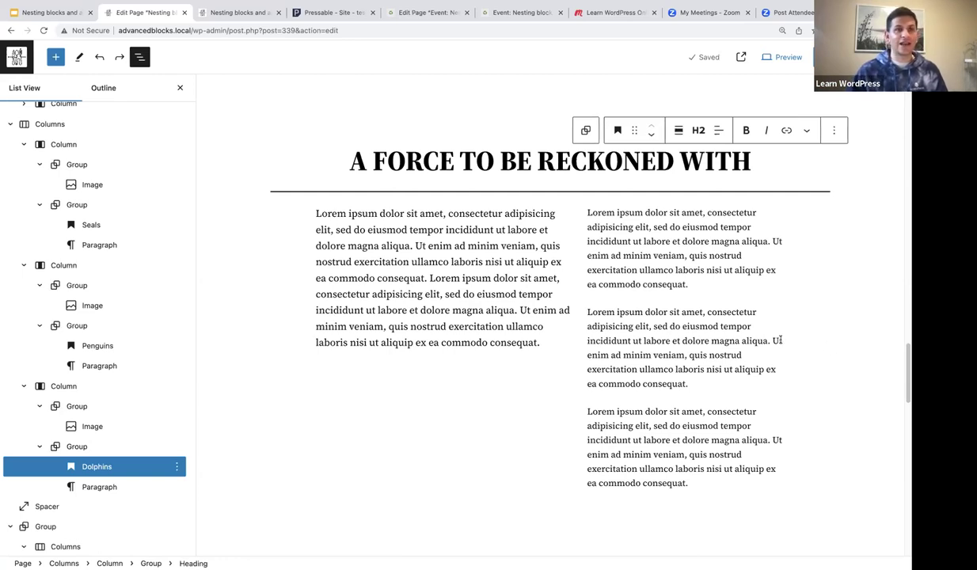
scroll(759, 342, down, 2)
scroll(785, 341, up, 2)
click(180, 88)
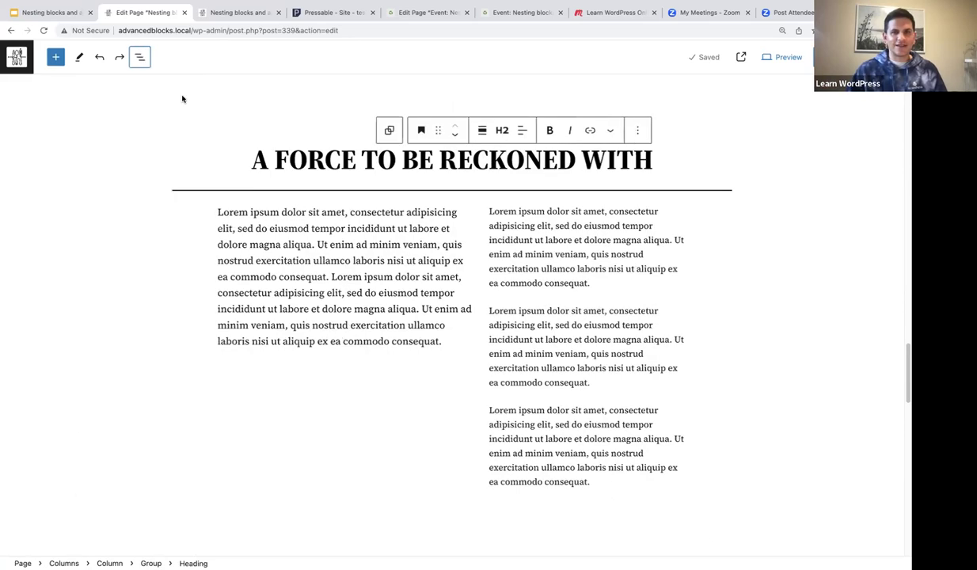
Step: Reopen the List View beside the "A Force to Be Reckoned With" section to show the page's block structure
scroll(766, 378, up, 3)
scroll(766, 378, down, 3)
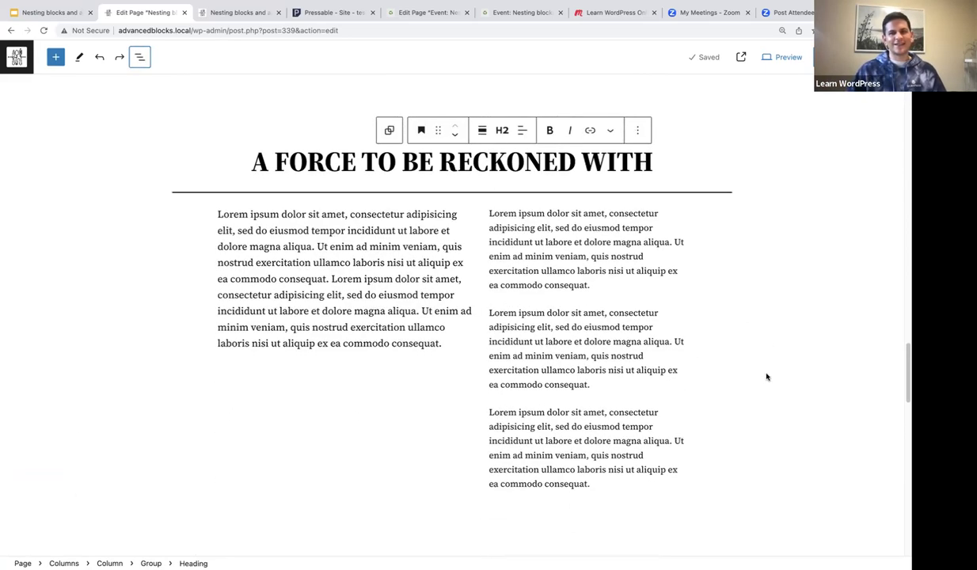
scroll(766, 378, down, 1)
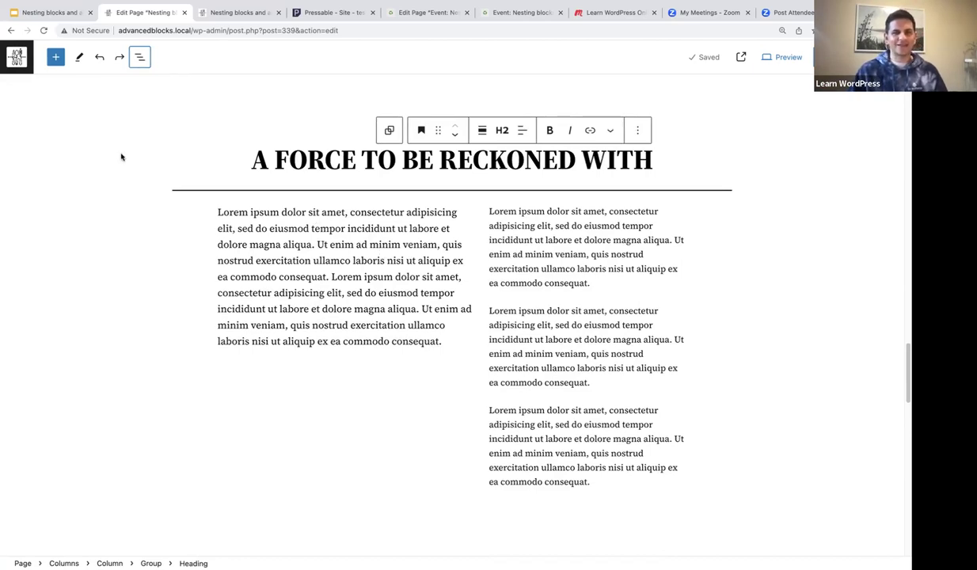
click(140, 58)
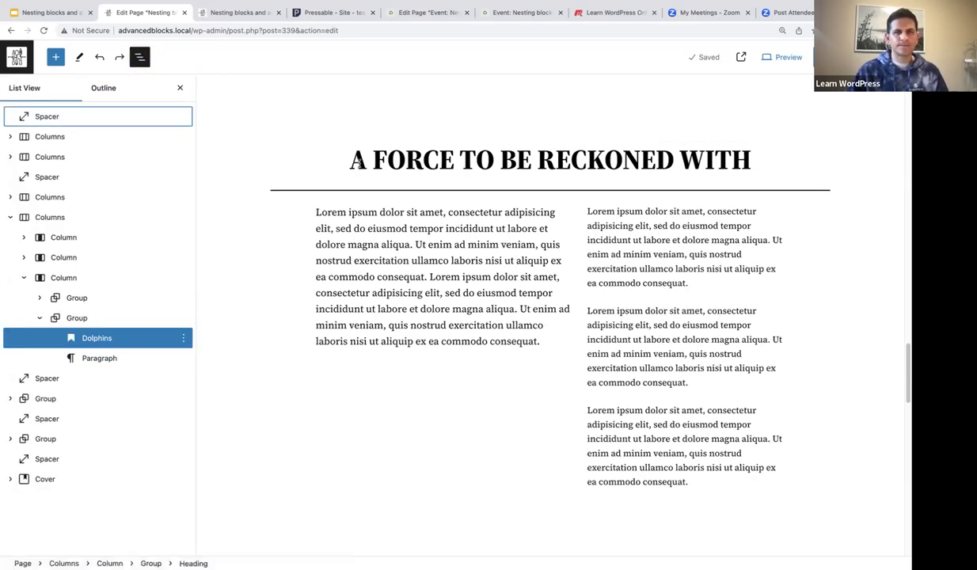
Step: Add a Group block with the plain container layout directly after the group holding the "A Force to Be Reckoned With" section
click(349, 159)
click(67, 419)
click(47, 394)
scroll(439, 280, down, 1)
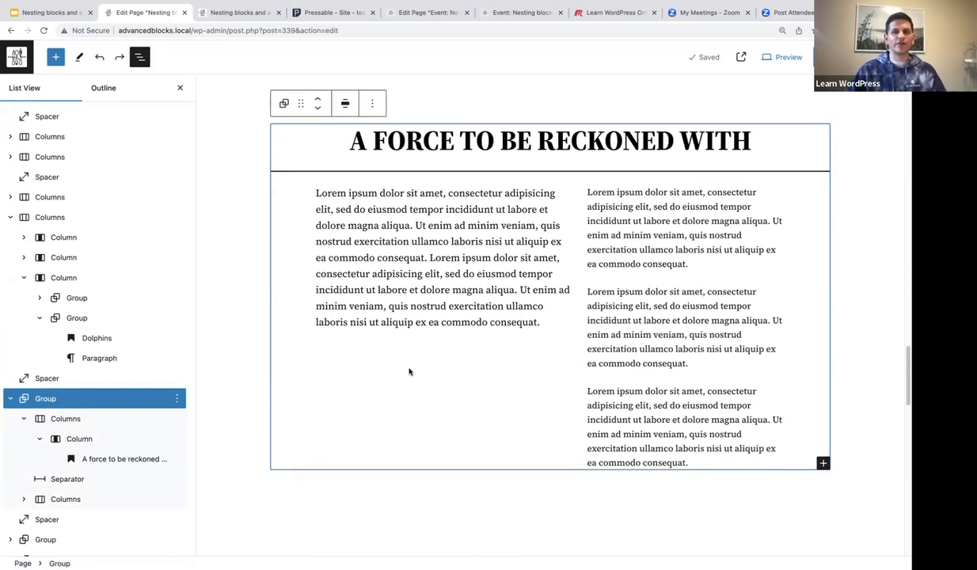
scroll(407, 372, down, 2)
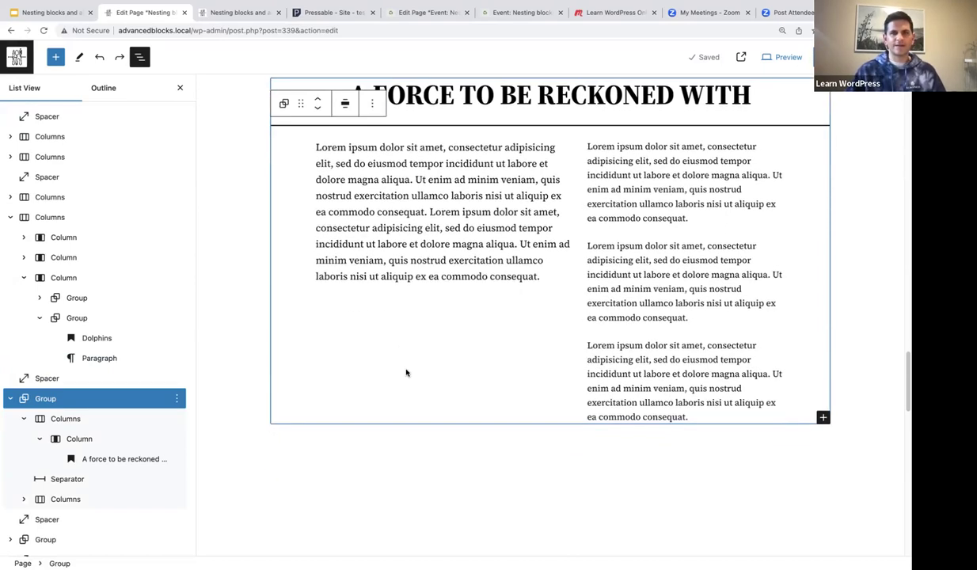
click(373, 104)
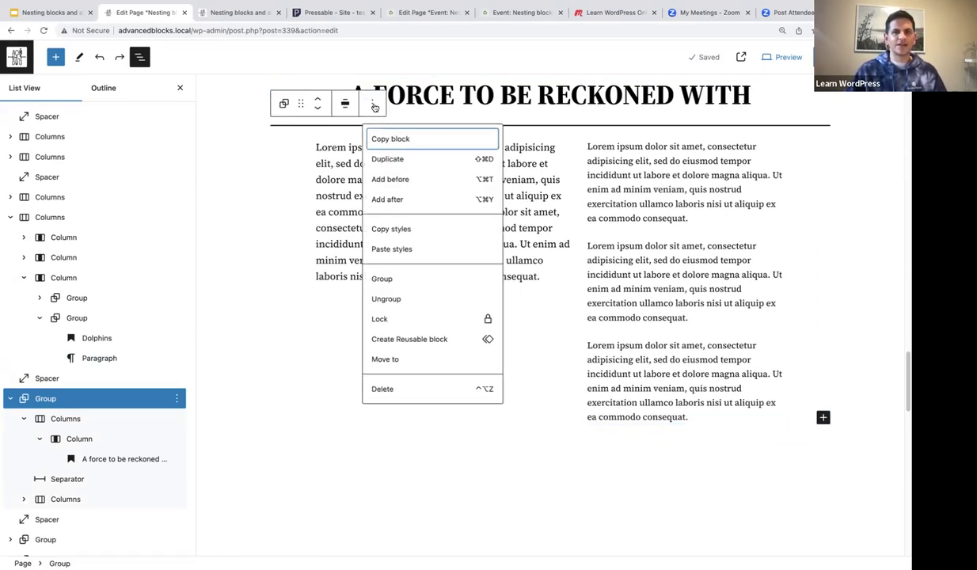
click(388, 199)
scroll(399, 365, down, 3)
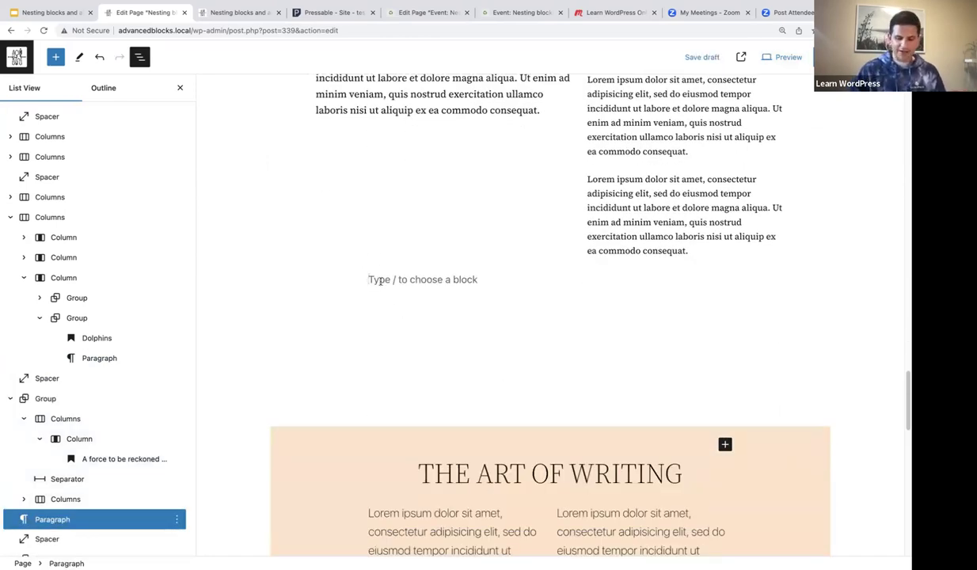
text(/group)
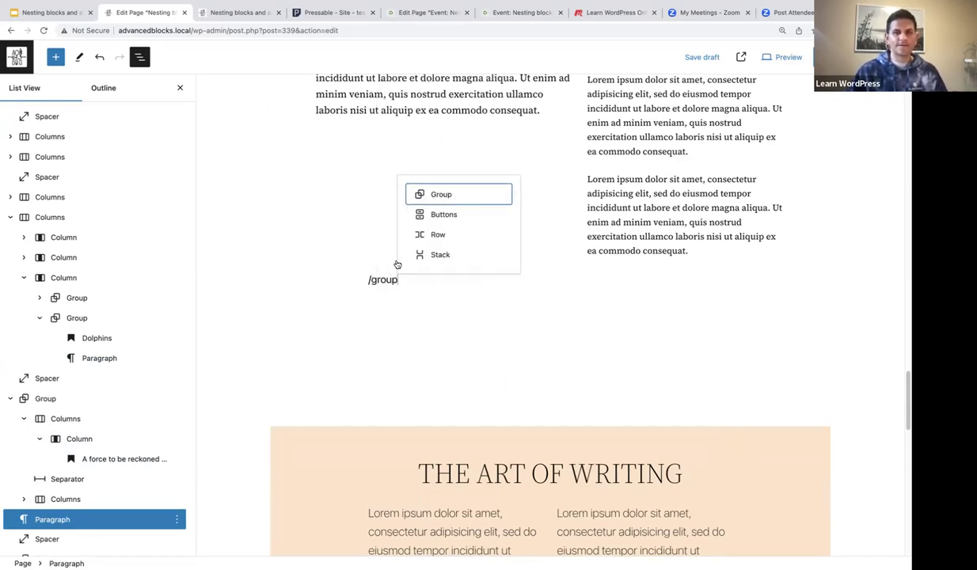
click(445, 197)
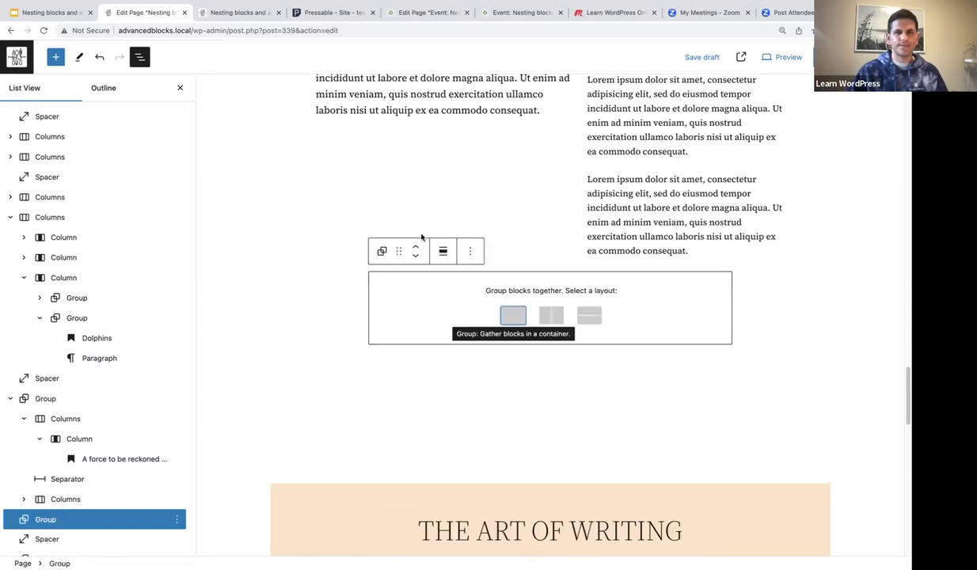
click(511, 317)
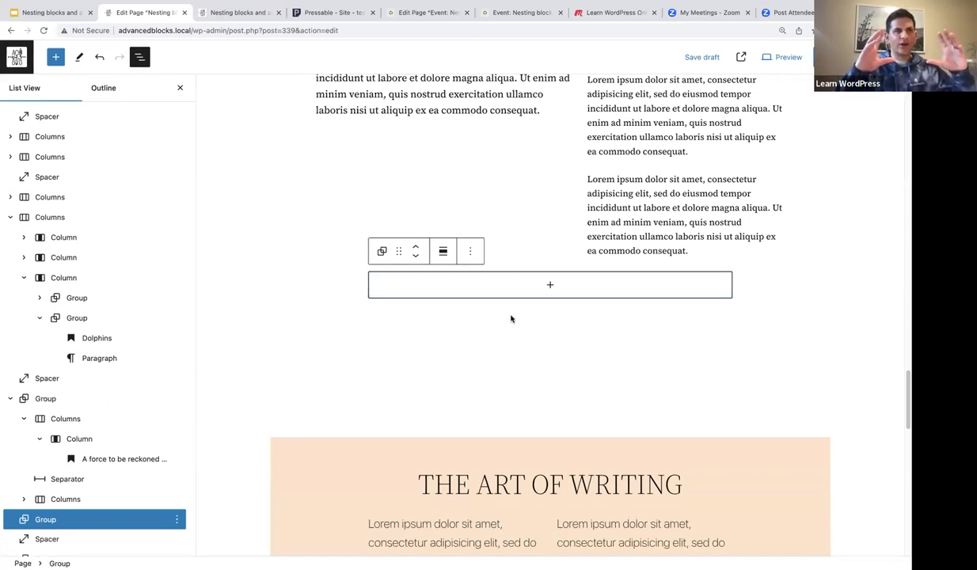
Step: Insert a Columns block with the single-column 100 variation inside the new group
click(552, 286)
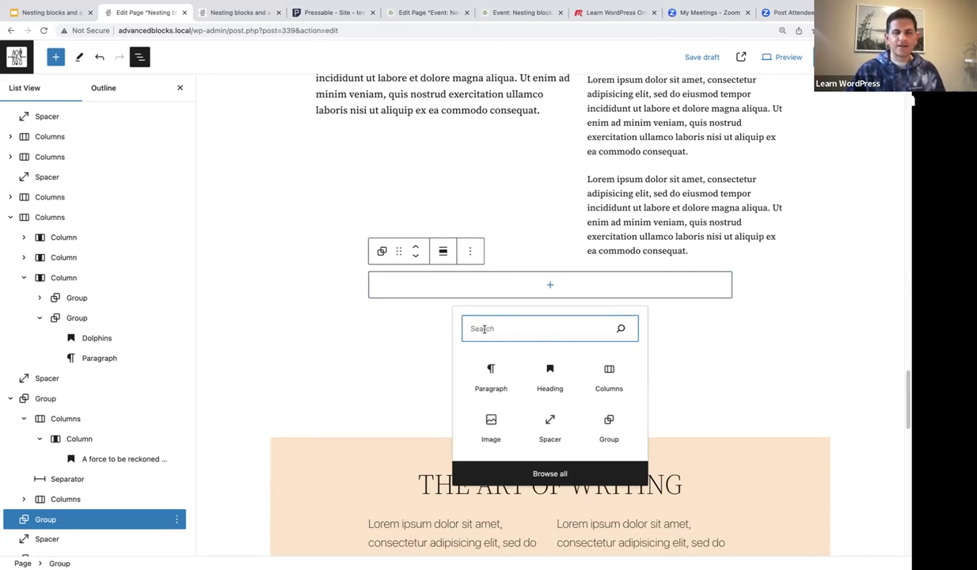
text(/colu)
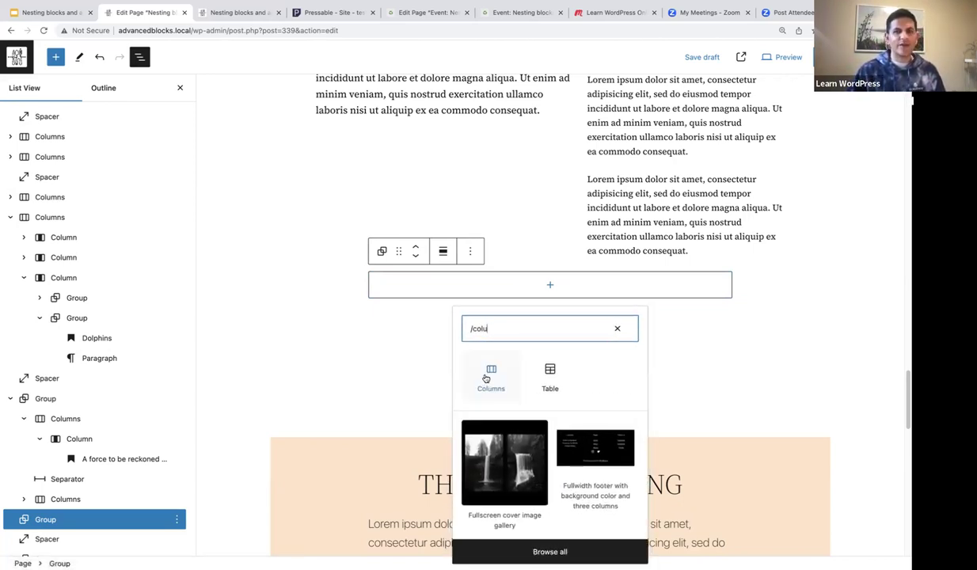
click(488, 375)
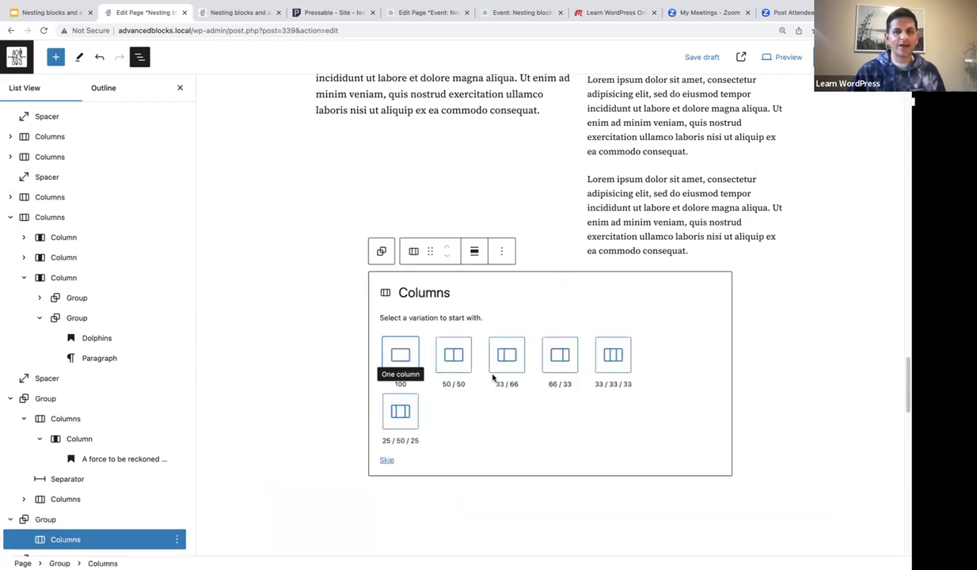
click(400, 353)
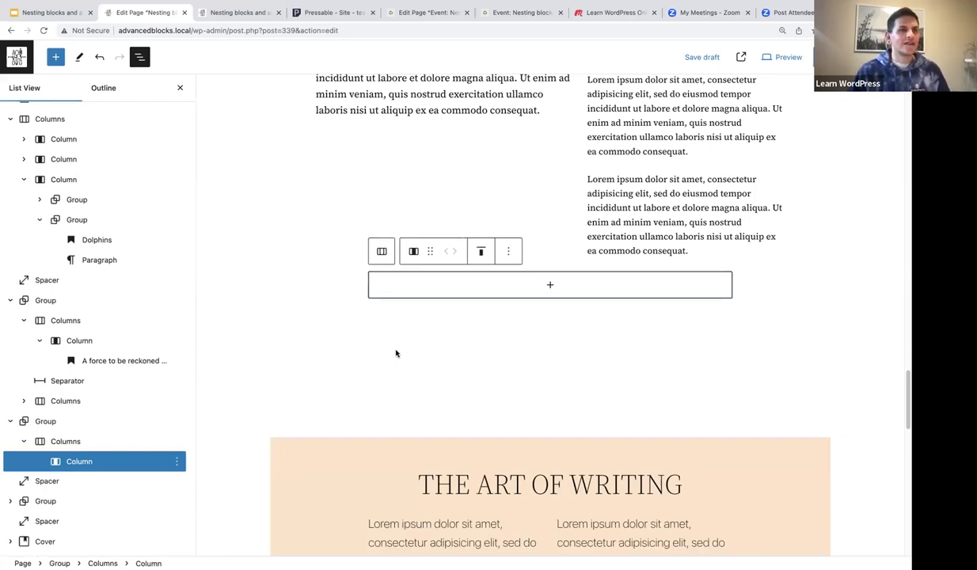
Step: Insert a Heading block inside the new group's column
click(552, 289)
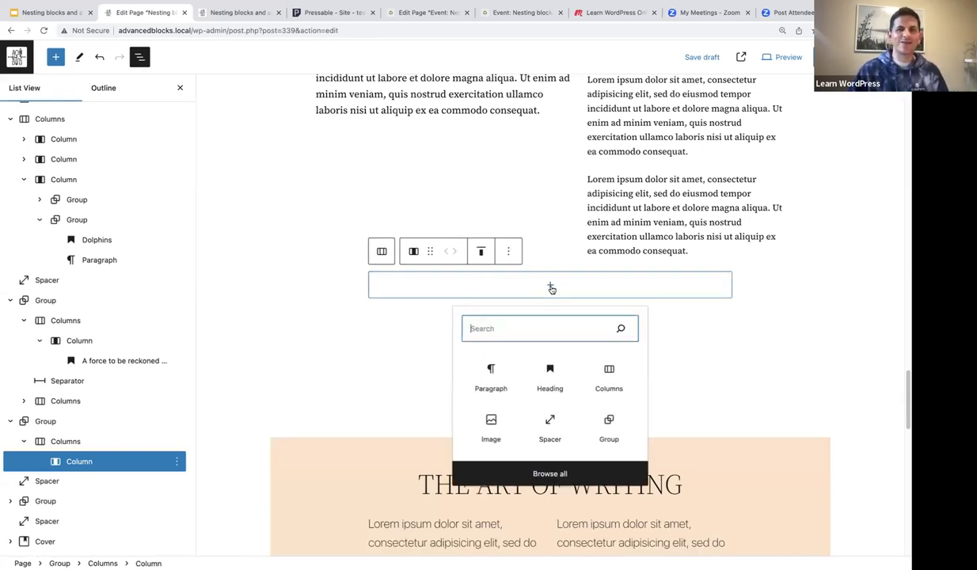
click(490, 364)
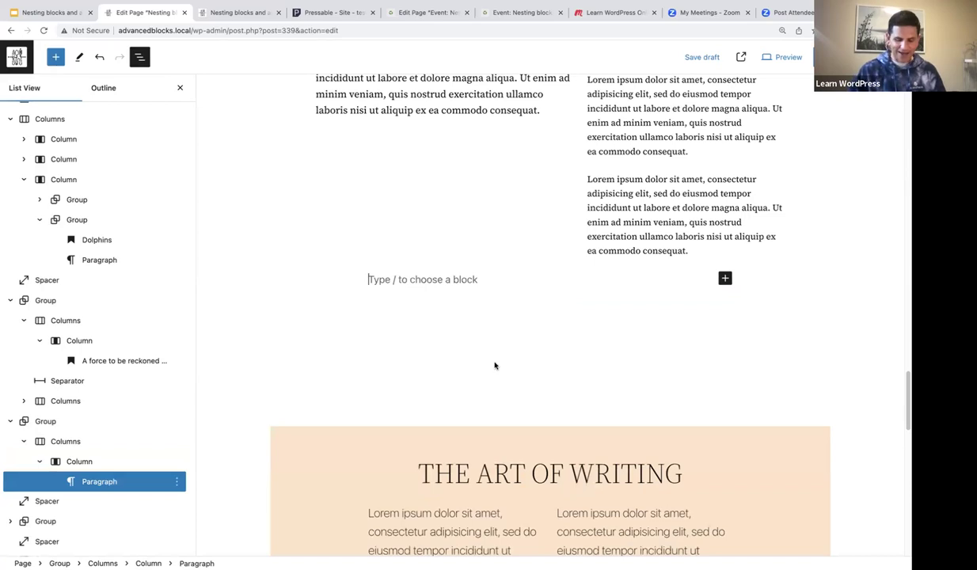
text(/heading)
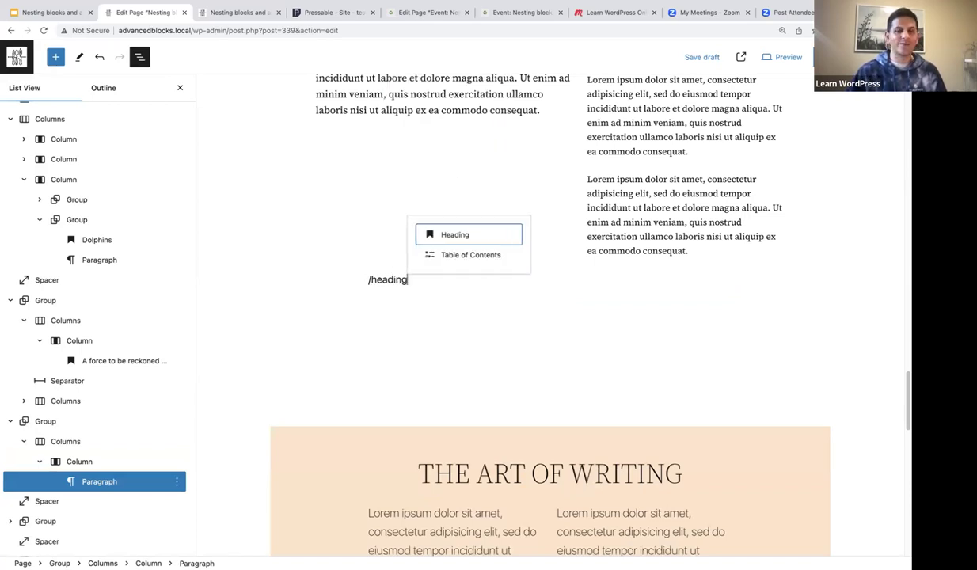
click(445, 235)
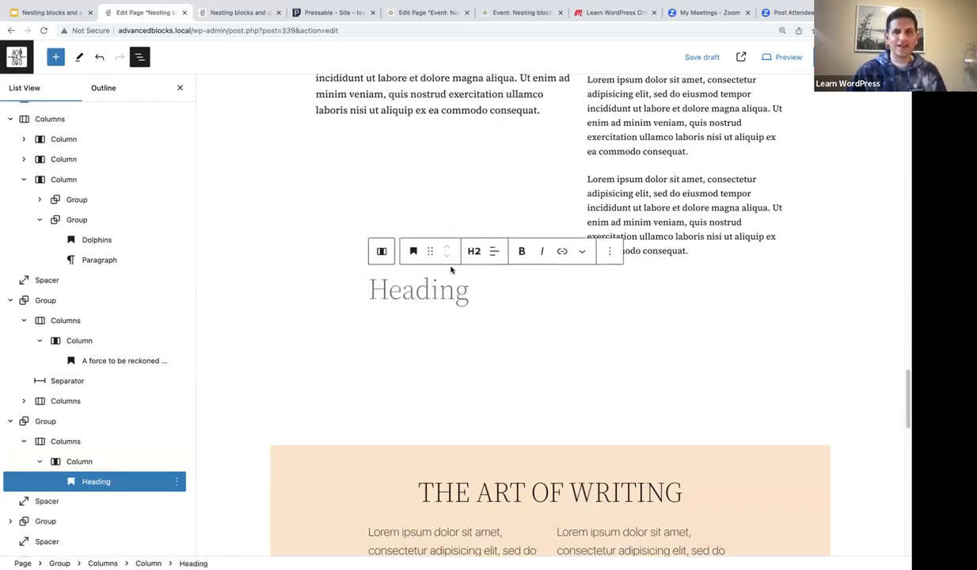
Step: Copy the text "A force to be reckoned with" from the existing section heading into the new heading
scroll(554, 238, up, 4)
drag(755, 229, 353, 244)
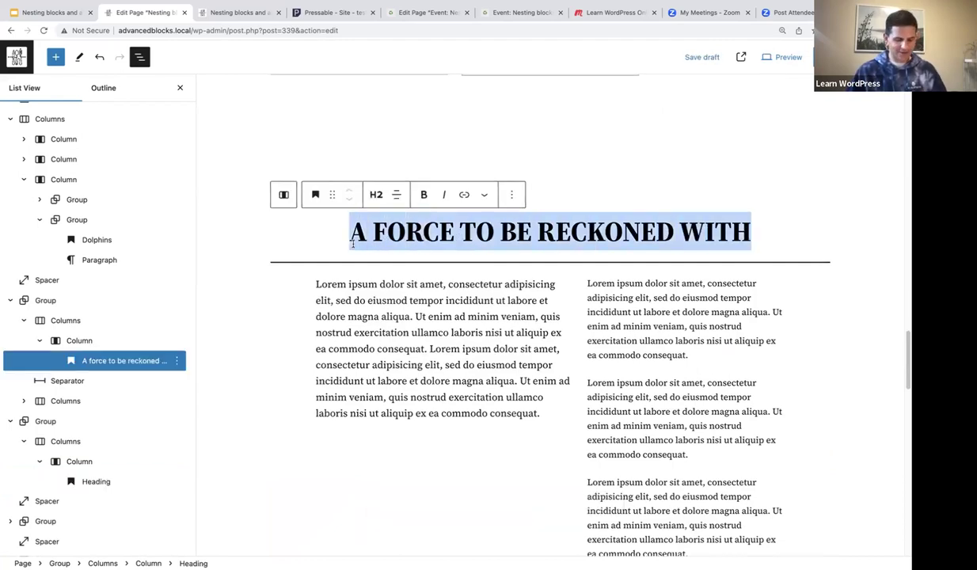
scroll(377, 290, down, 4)
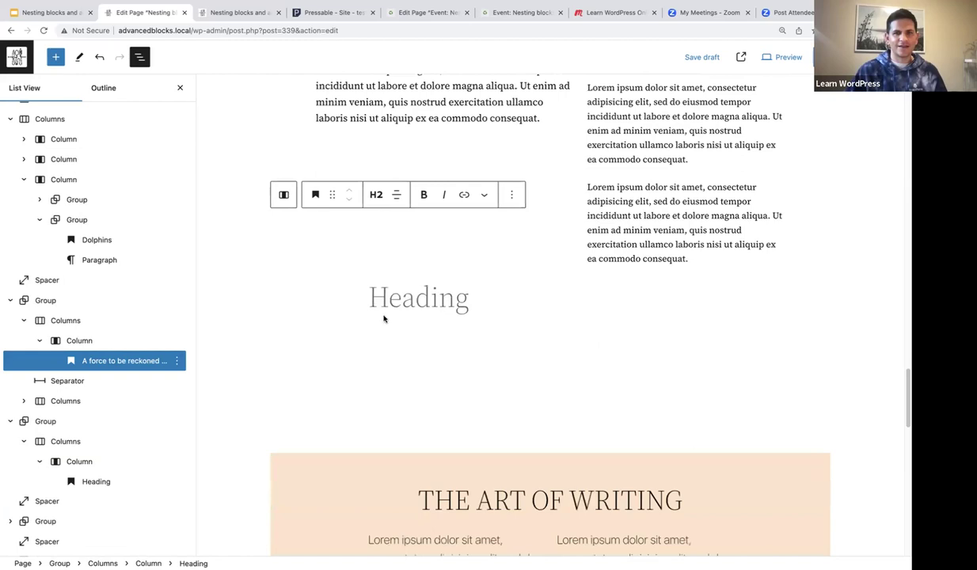
click(384, 314)
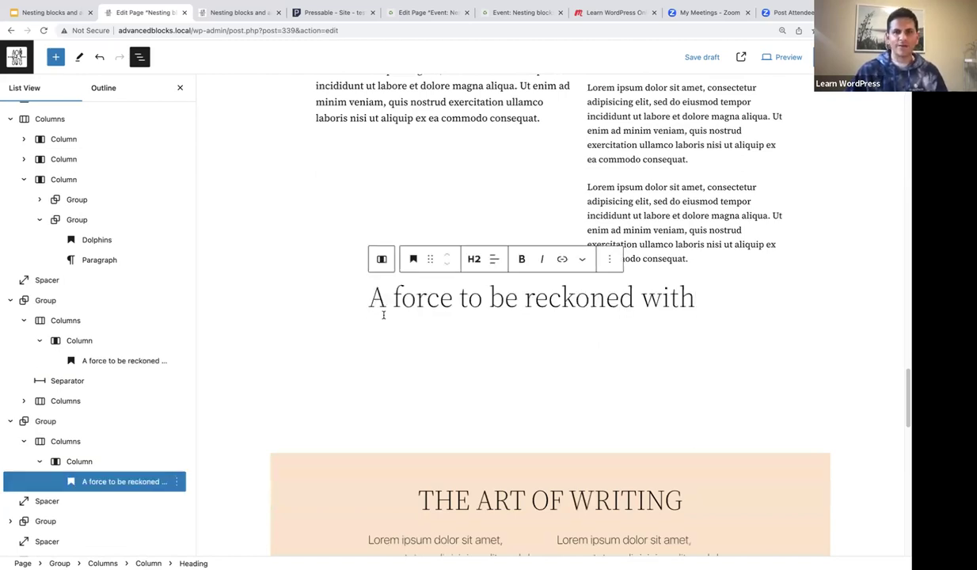
Step: Compare the new heading with the bold uppercase original above it and copy the original heading's styles
scroll(431, 305, up, 5)
scroll(431, 308, down, 5)
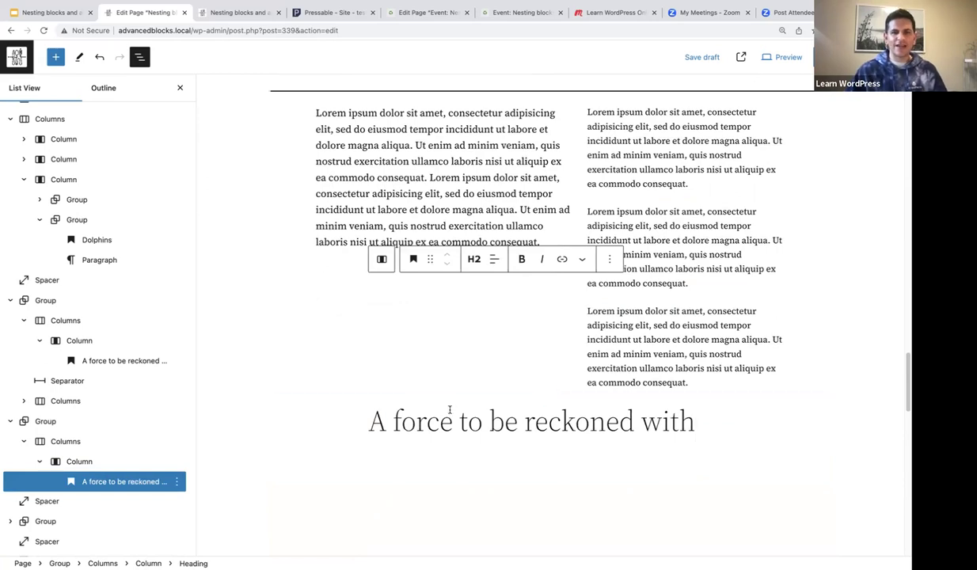
scroll(473, 434, up, 2)
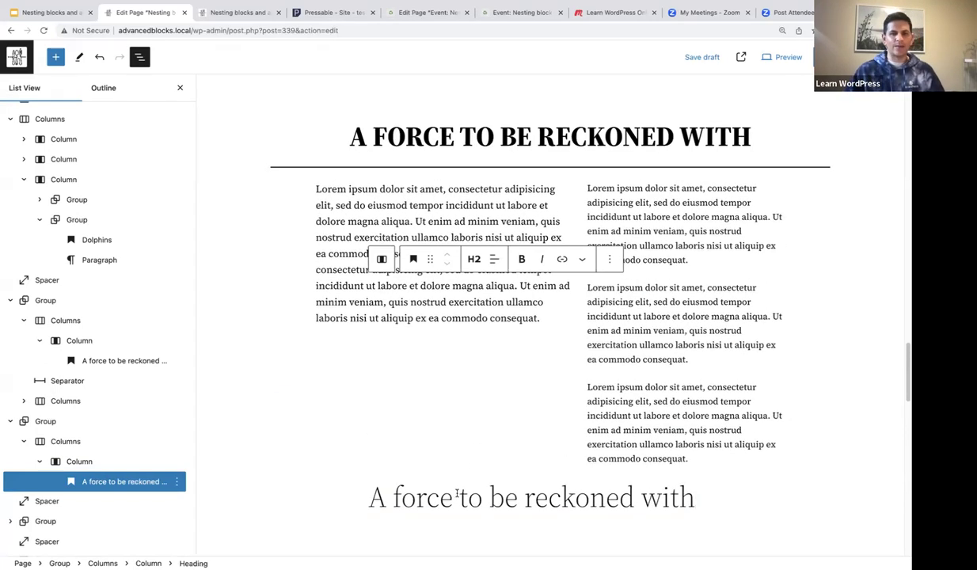
scroll(440, 475, down, 1)
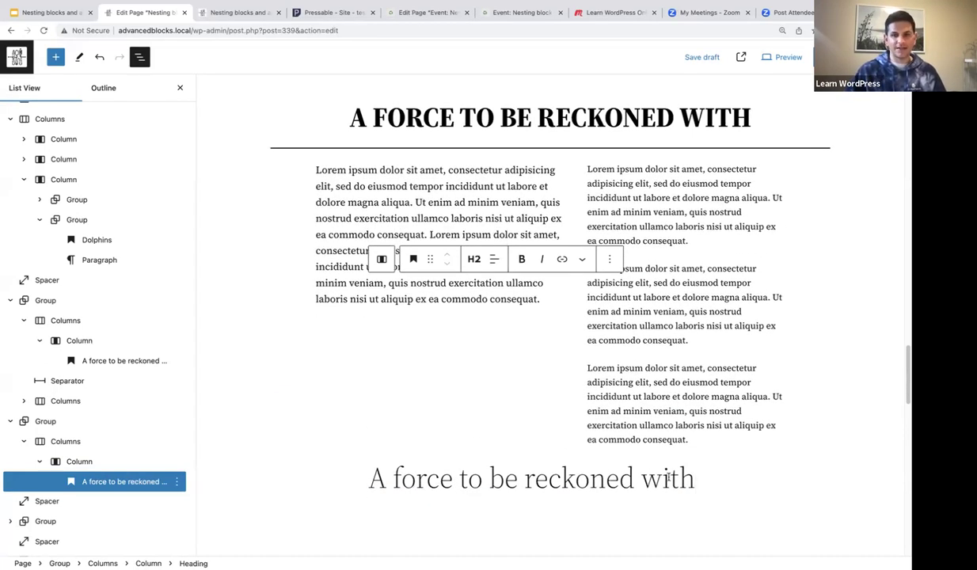
scroll(645, 475, down, 3)
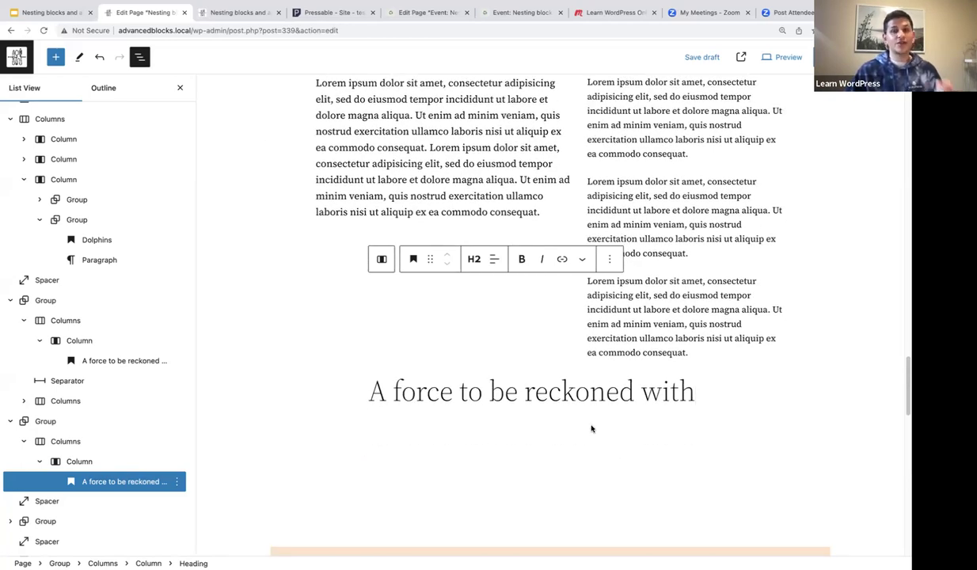
scroll(591, 428, up, 2)
scroll(591, 429, up, 2)
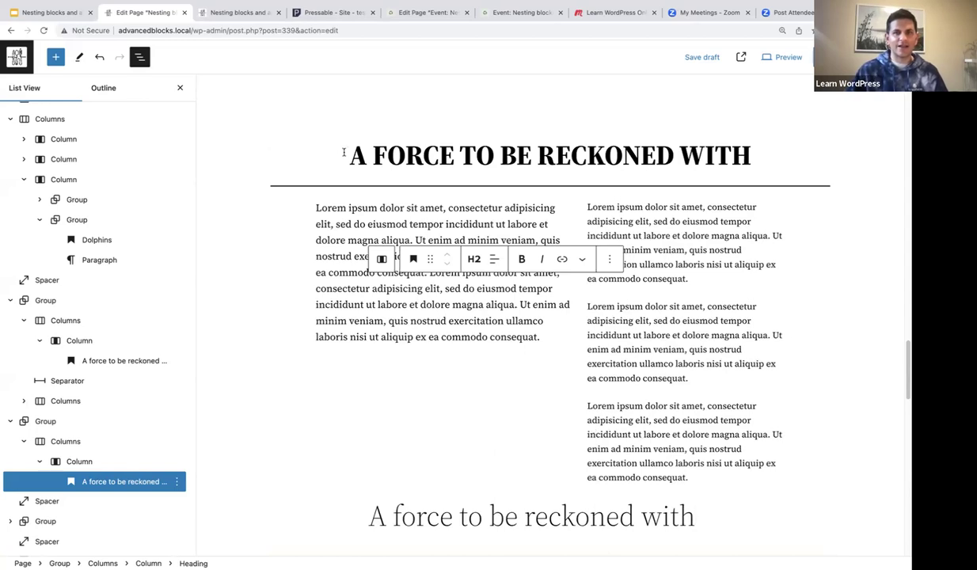
drag(352, 152, 748, 145)
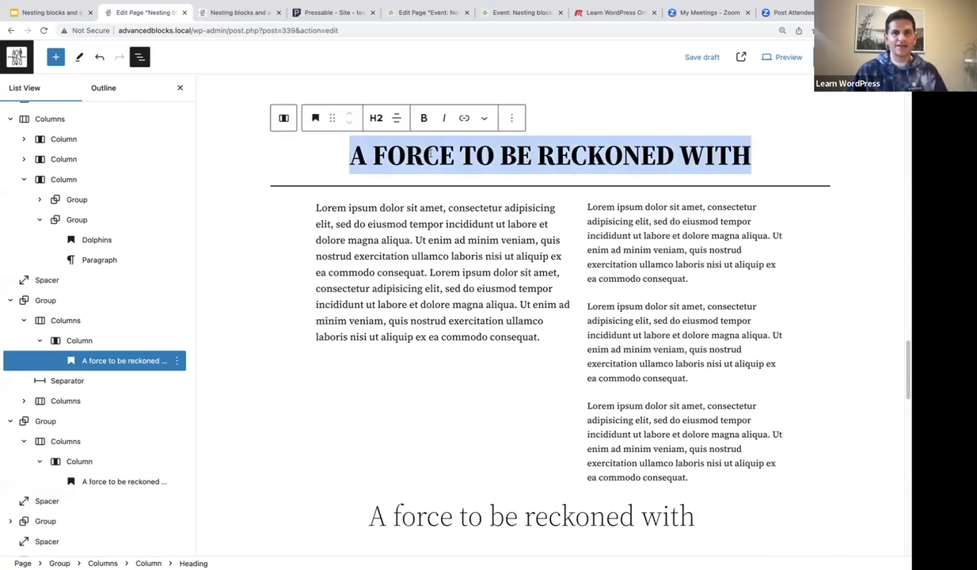
click(513, 119)
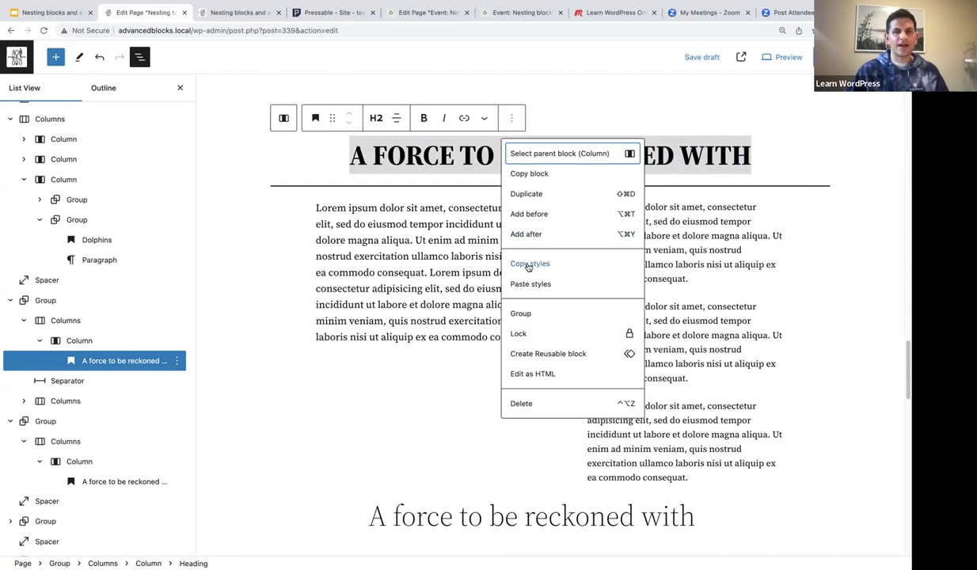
click(528, 267)
Step: Try to paste the copied styles onto the new "A force to be reckoned with" heading
scroll(422, 299, down, 5)
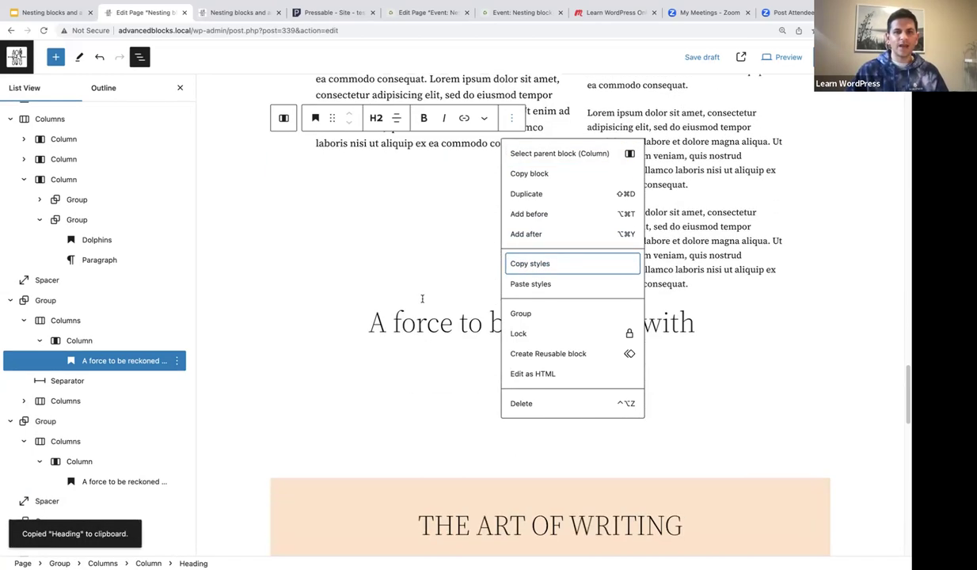
drag(380, 322, 695, 315)
click(609, 285)
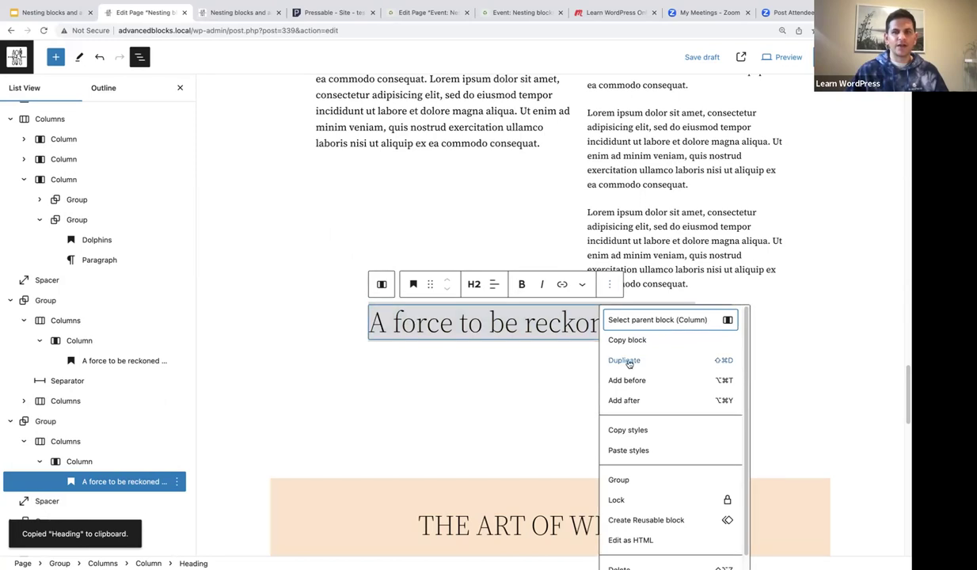
click(627, 451)
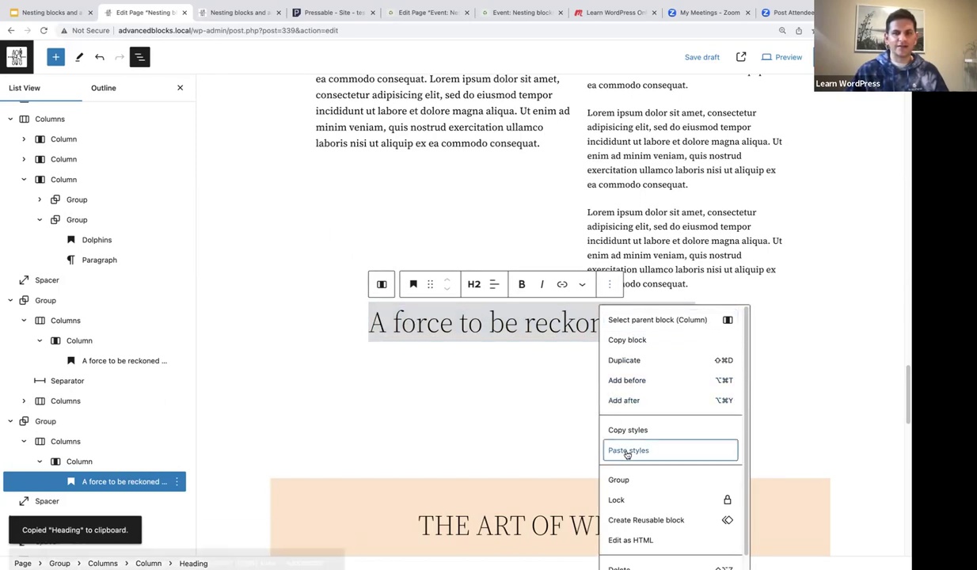
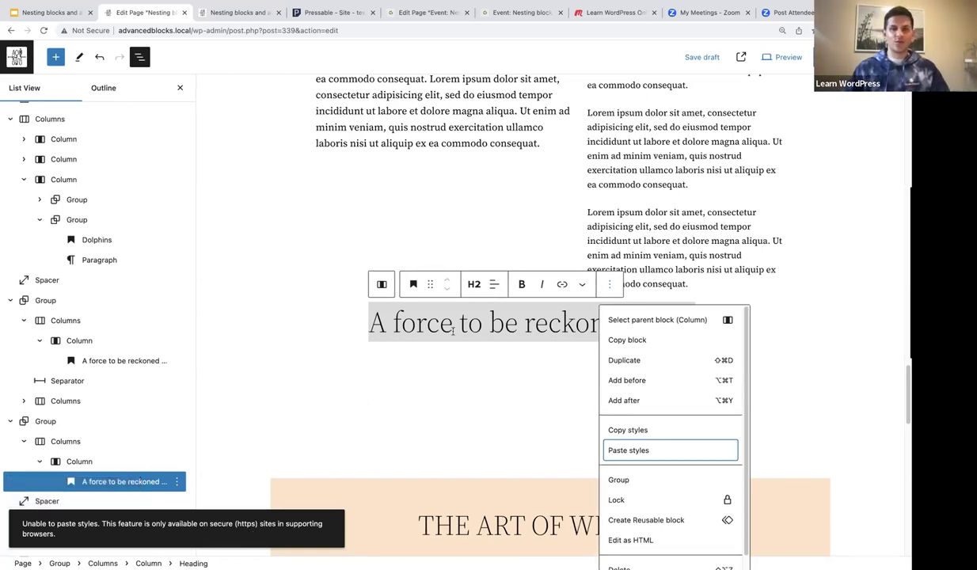
click(453, 326)
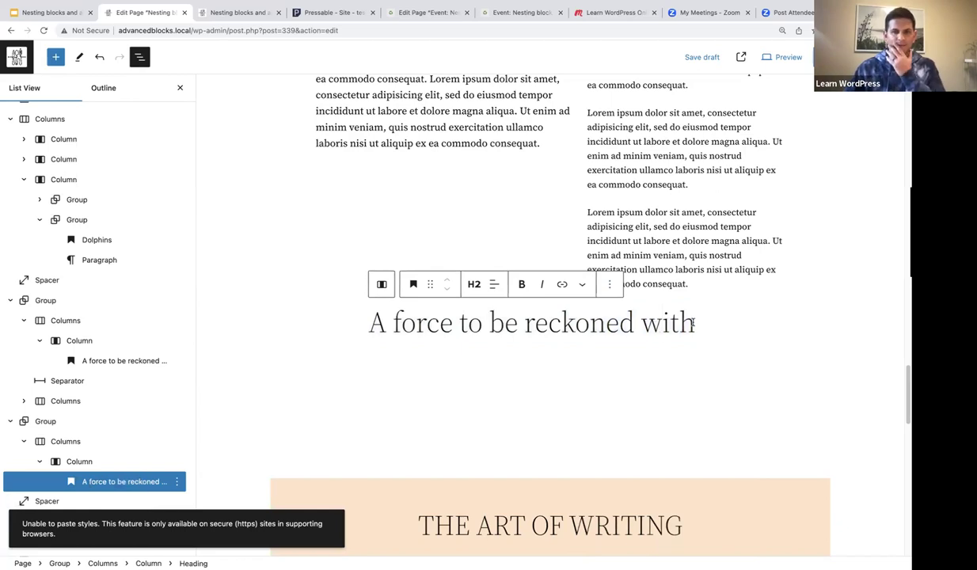
scroll(662, 325, up, 2)
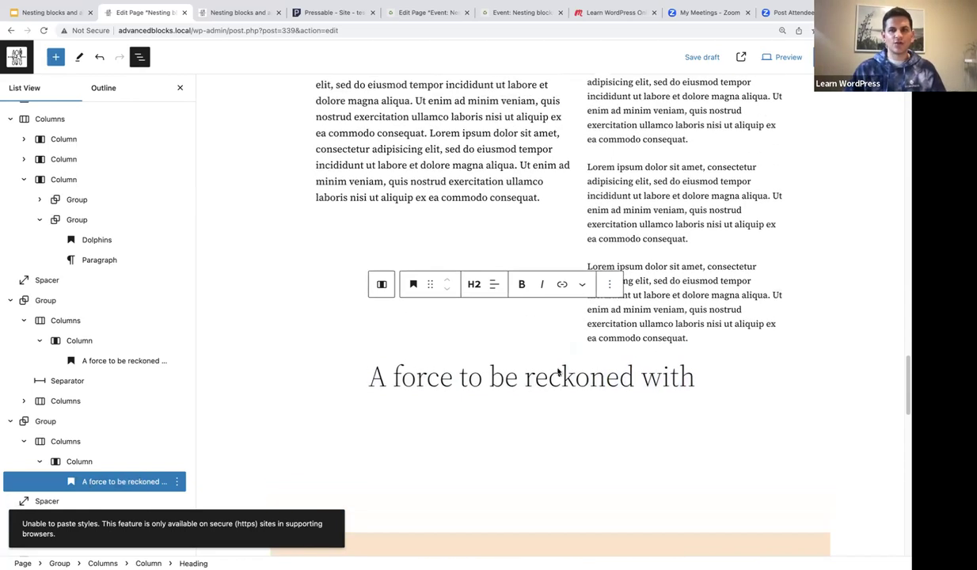
scroll(559, 373, up, 5)
scroll(560, 304, down, 7)
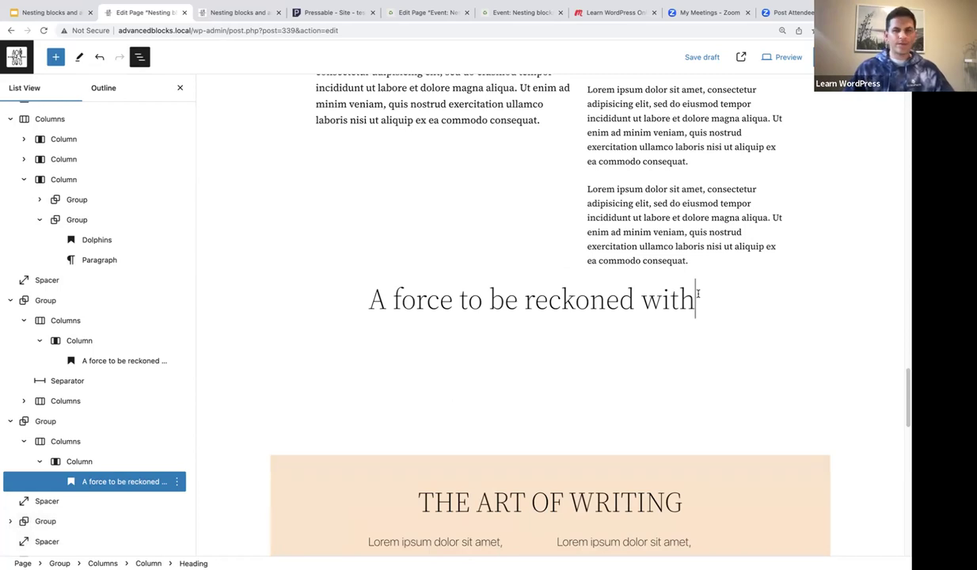
Step: Check the block options of the new heading and its parent column for a way to add a block after them
scroll(151, 446, down, 1)
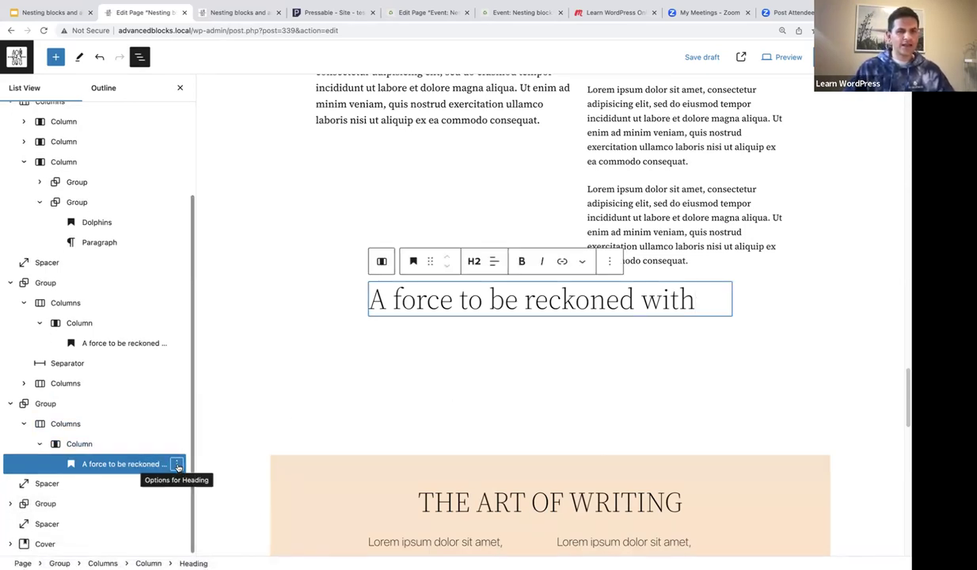
click(177, 464)
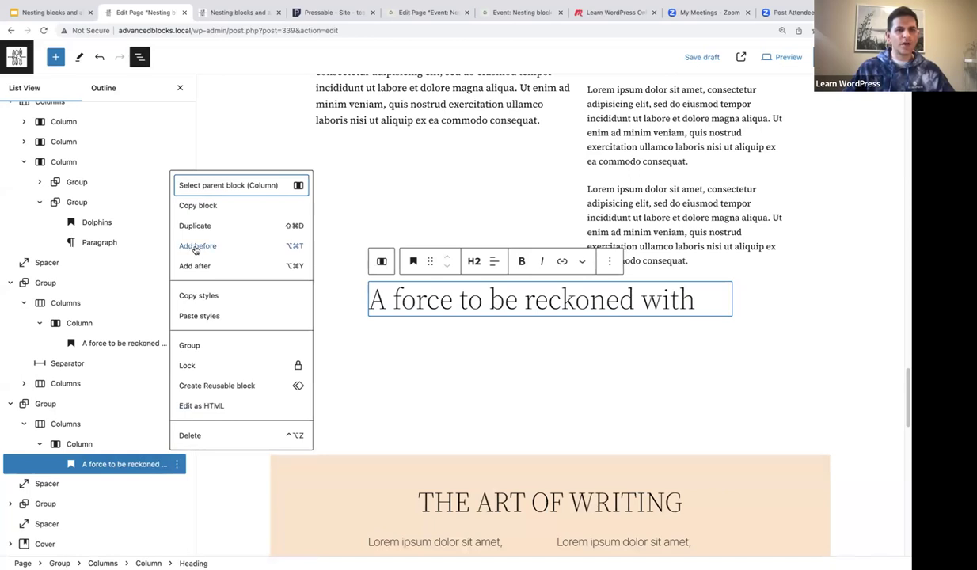
click(101, 445)
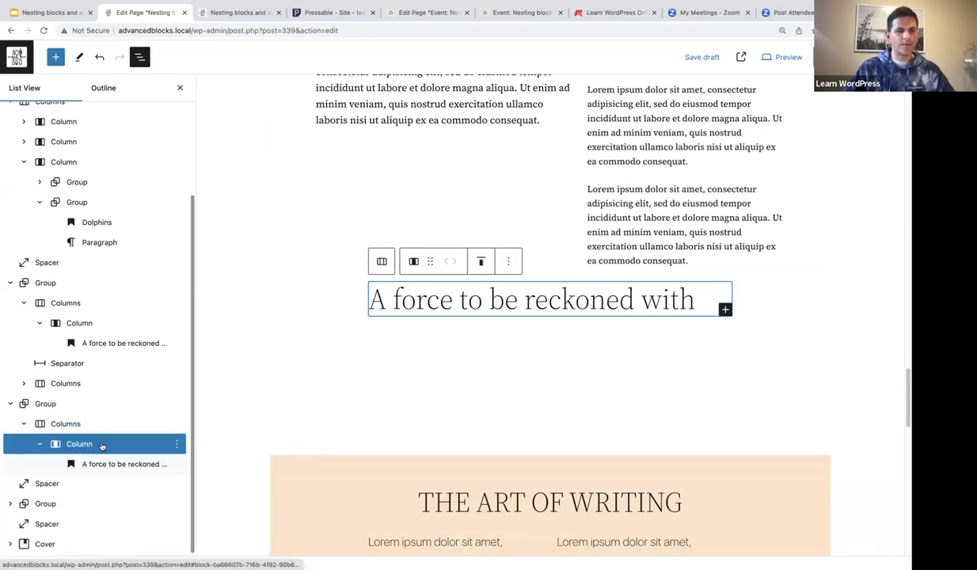
click(177, 446)
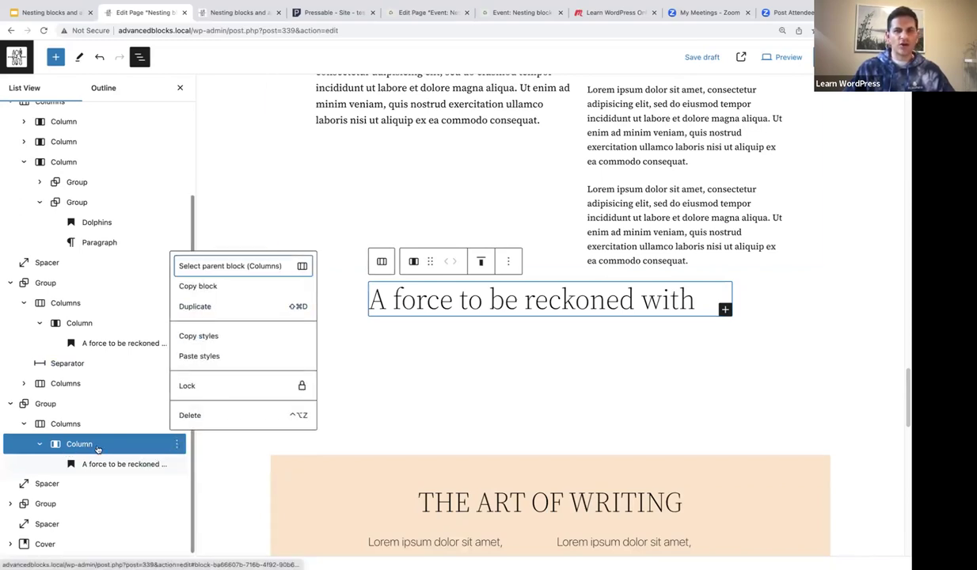
click(175, 445)
click(177, 444)
click(177, 444)
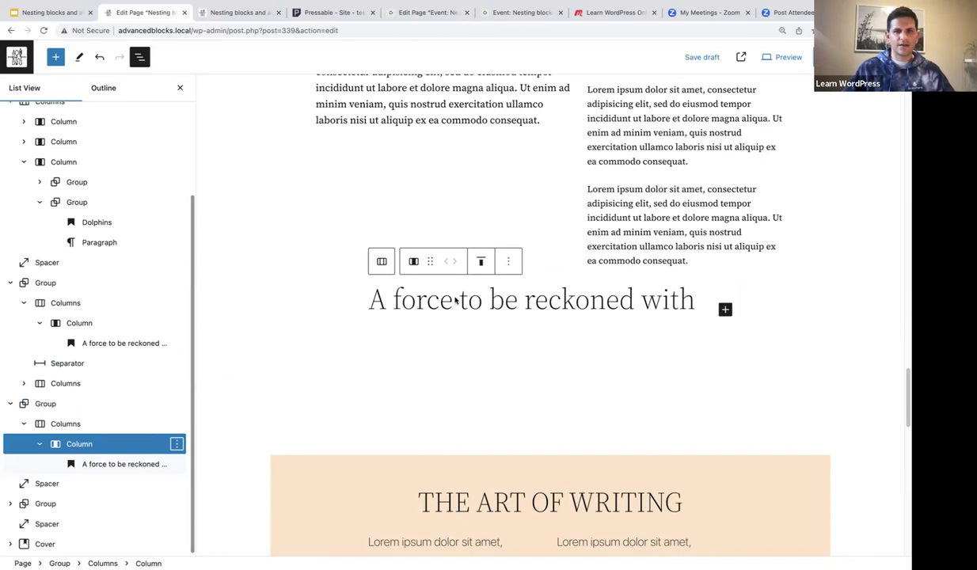
click(176, 445)
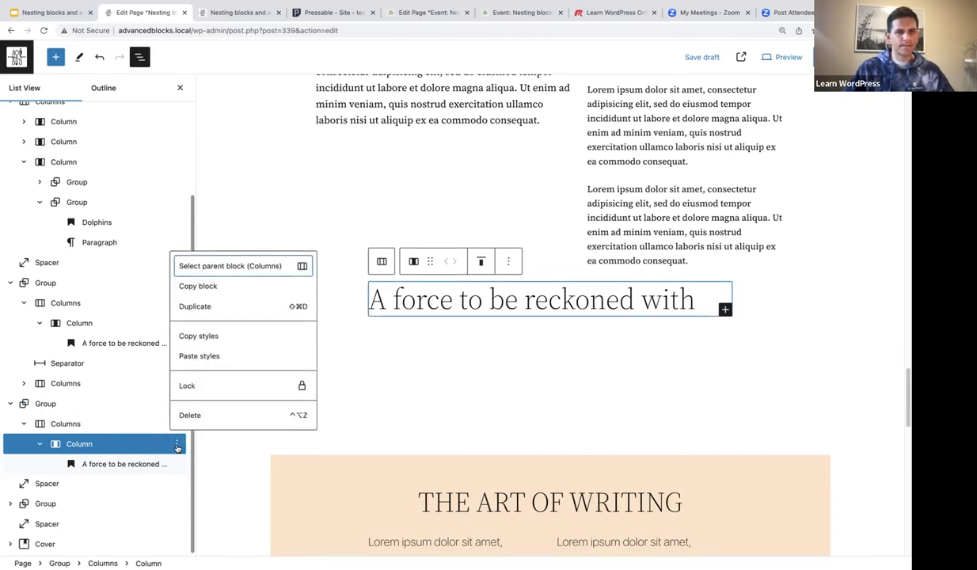
click(116, 464)
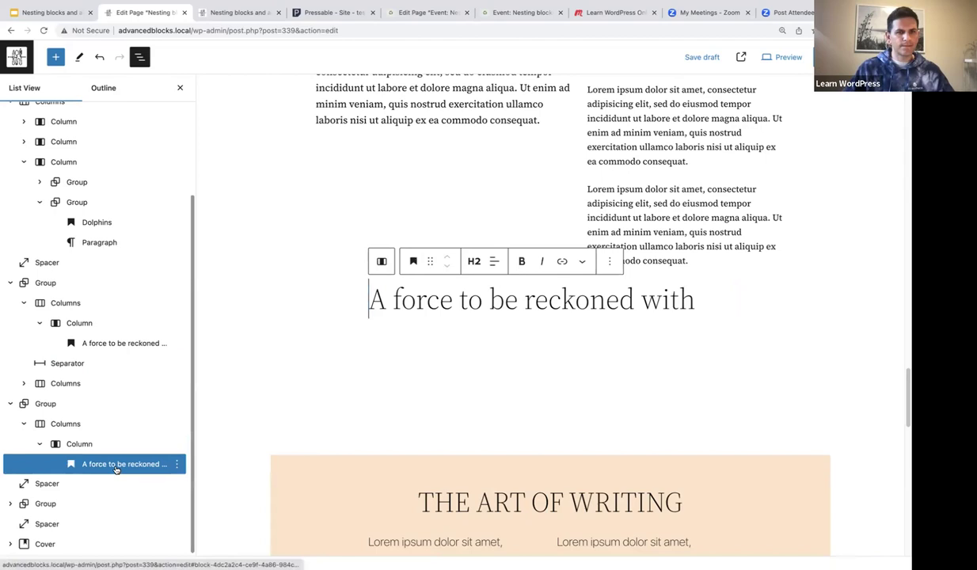
click(176, 465)
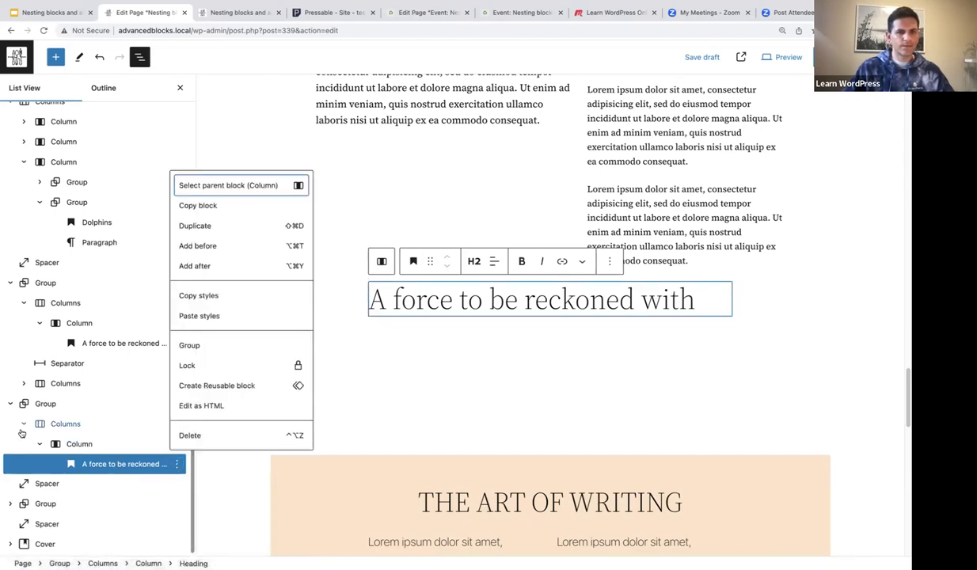
Step: Add a Separator block after the Columns block inside the new group
click(53, 425)
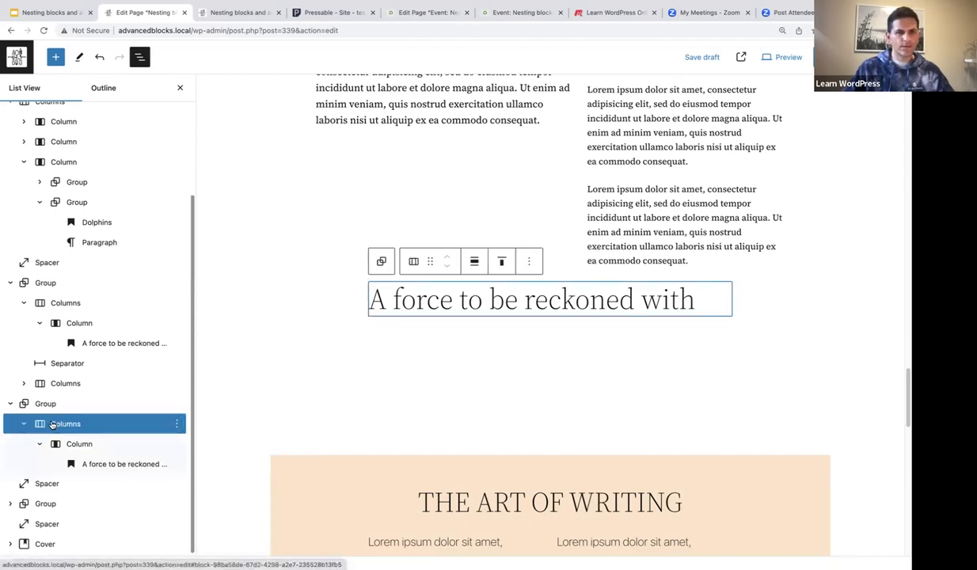
click(176, 426)
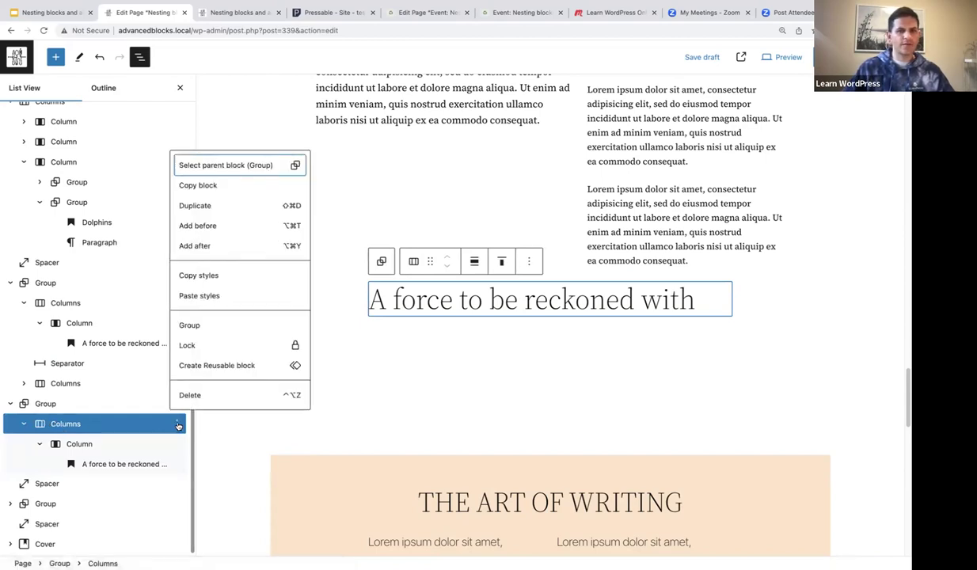
click(203, 247)
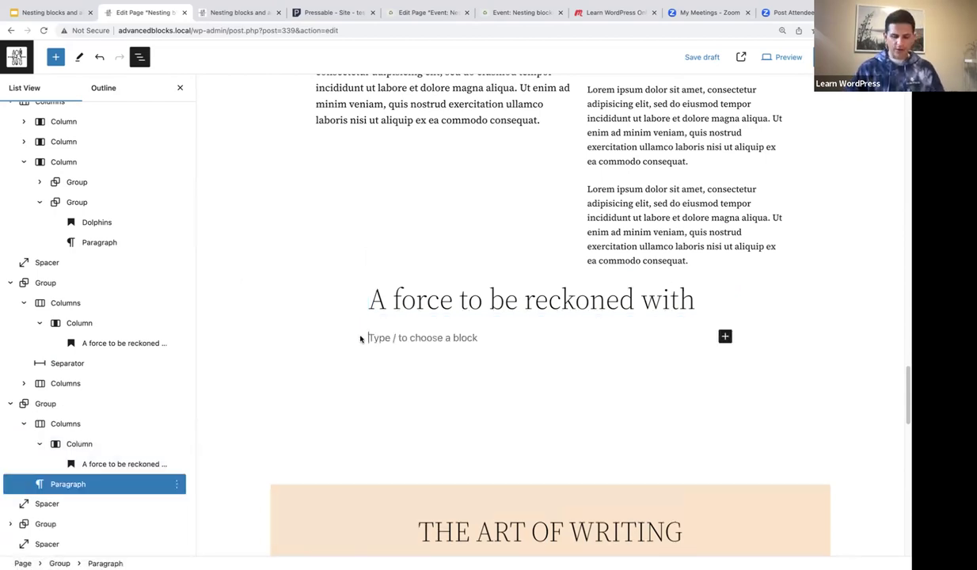
text(/sep)
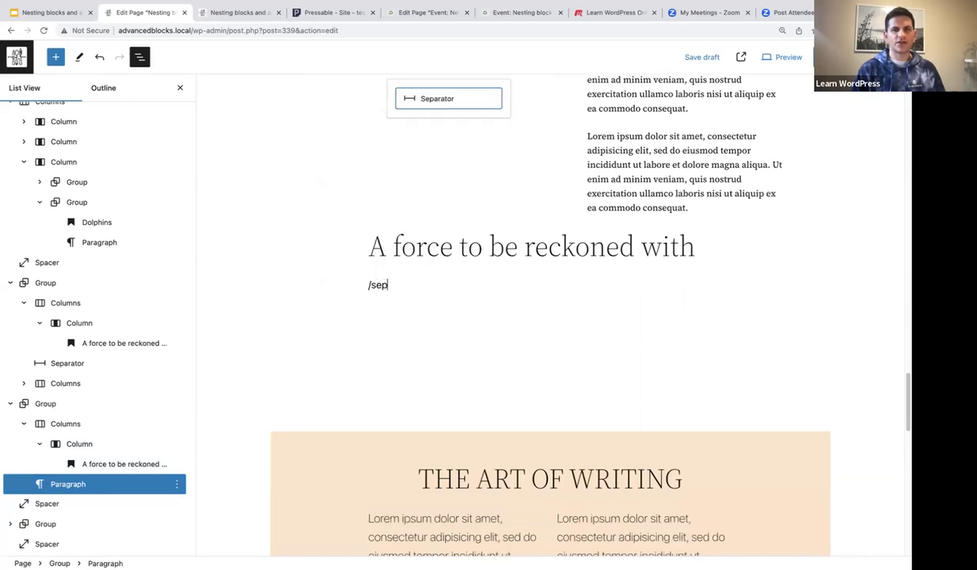
text(ar)
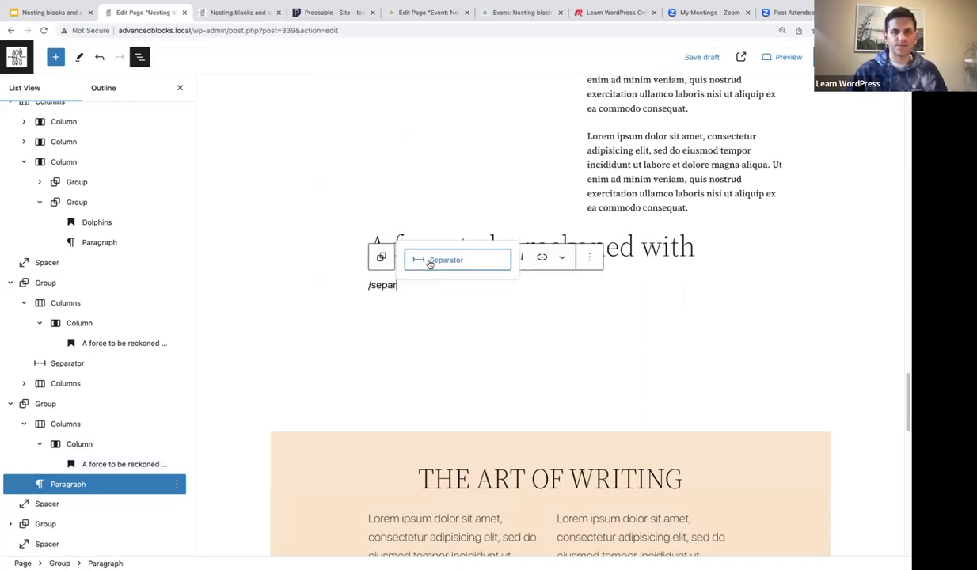
click(434, 260)
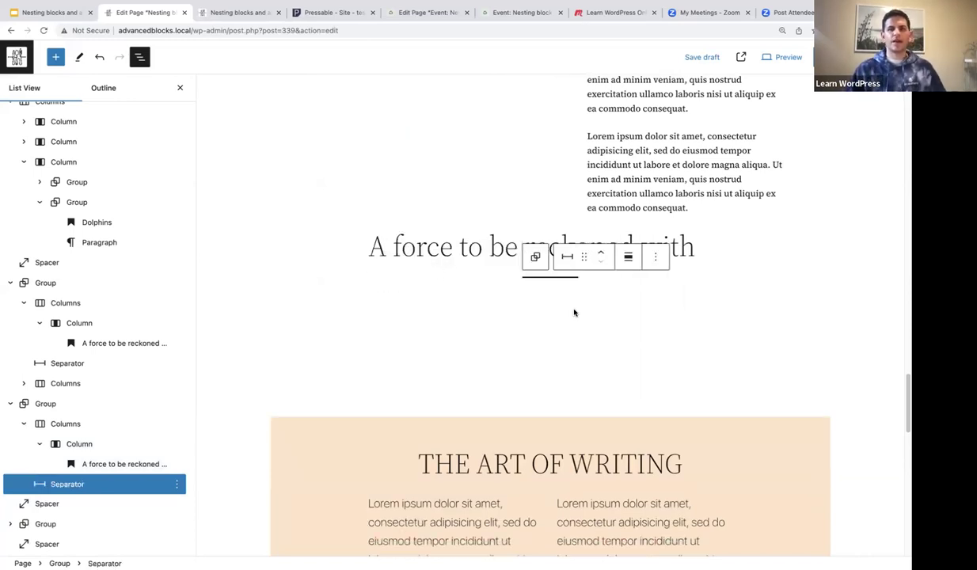
Step: Set the new separator's style to Wide Line and compare it with the original section's separator above
click(828, 57)
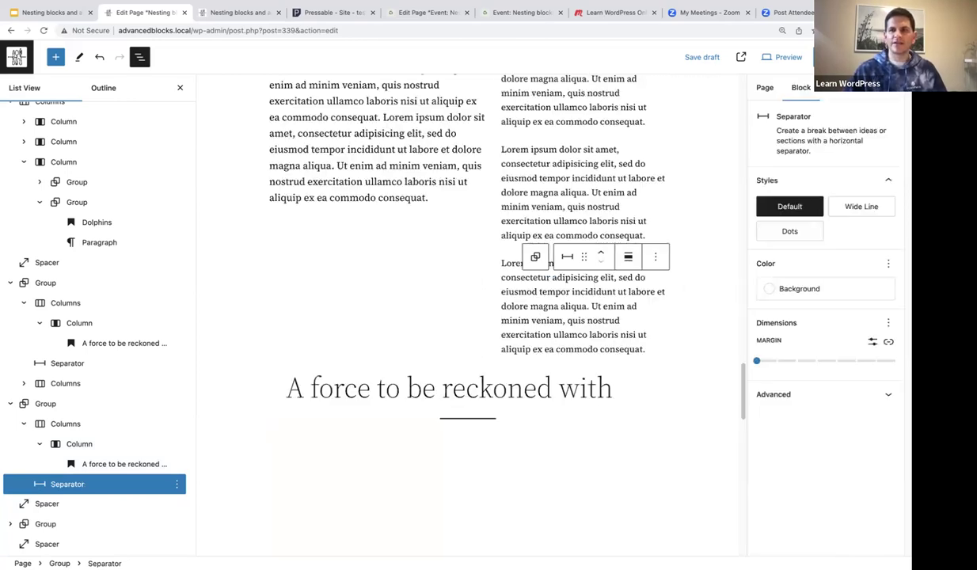
click(859, 209)
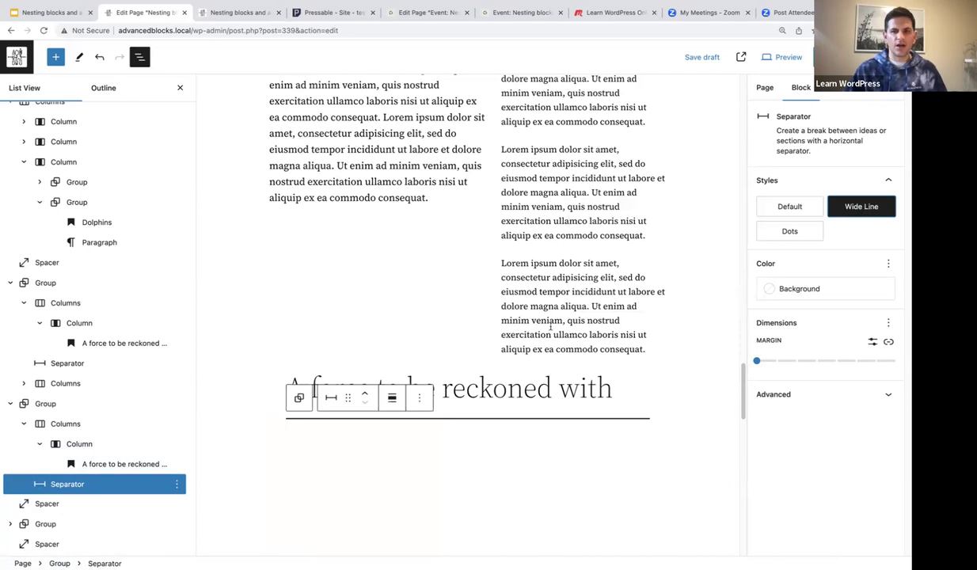
scroll(504, 395, up, 5)
scroll(505, 393, down, 3)
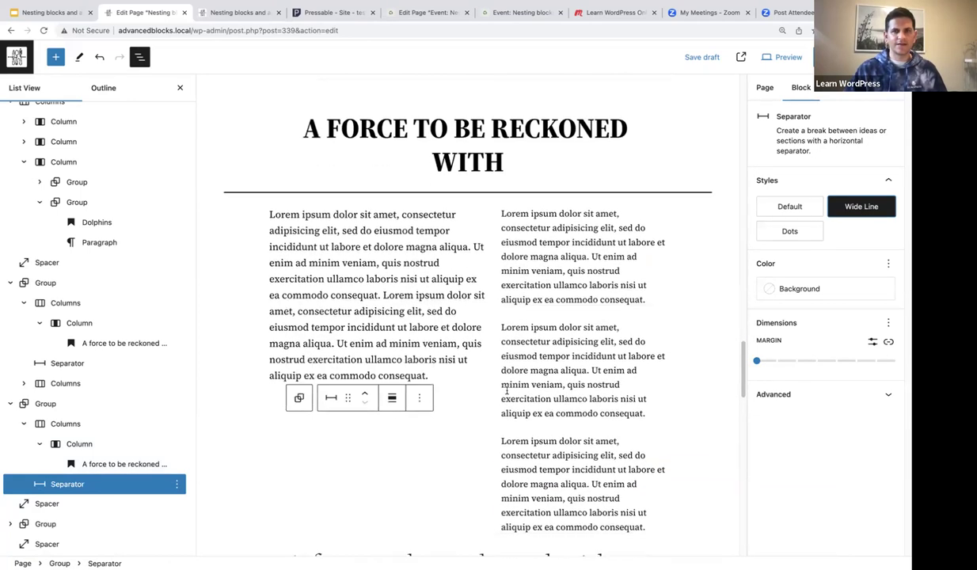
scroll(507, 392, down, 3)
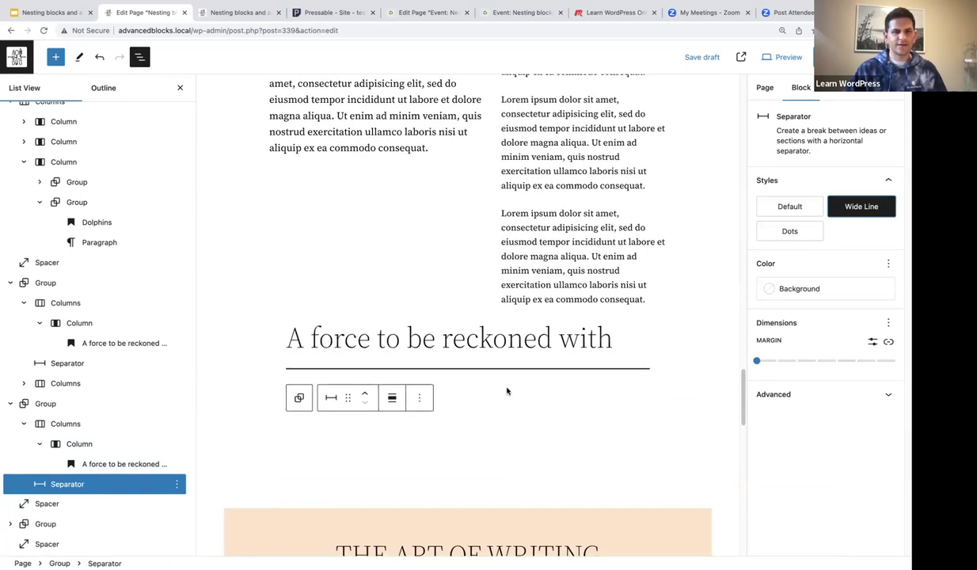
Step: Set the alignment of the new section's outer Group block to Wide width
click(45, 404)
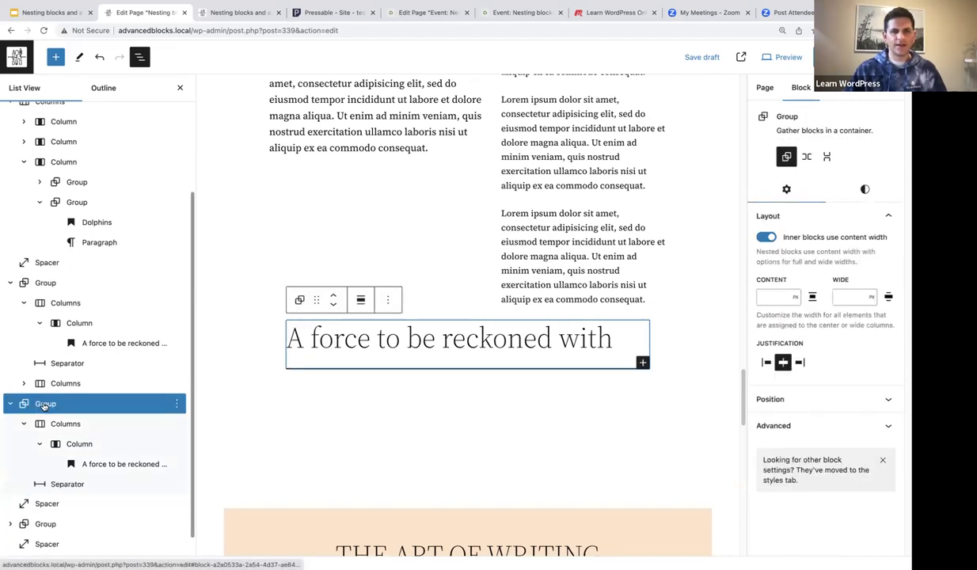
click(360, 300)
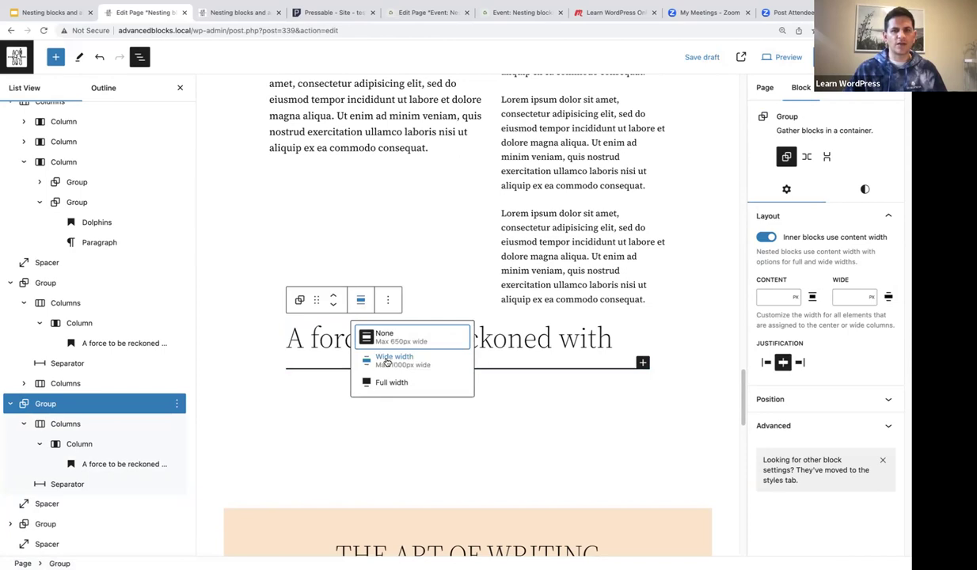
click(388, 361)
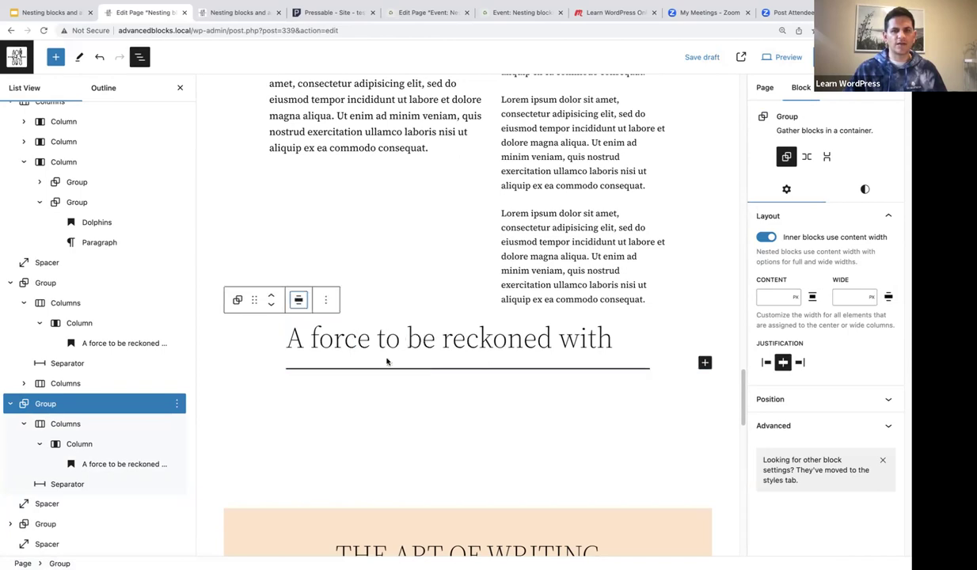
Step: Compare the new section with the original and set the new separator's alignment to Wide width
click(317, 339)
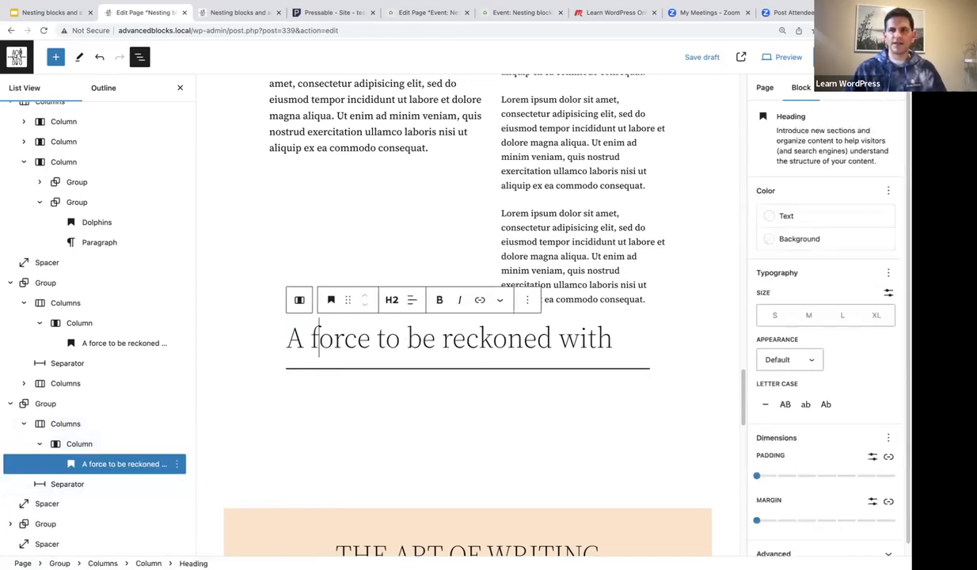
scroll(718, 261, down, 4)
scroll(700, 266, up, 8)
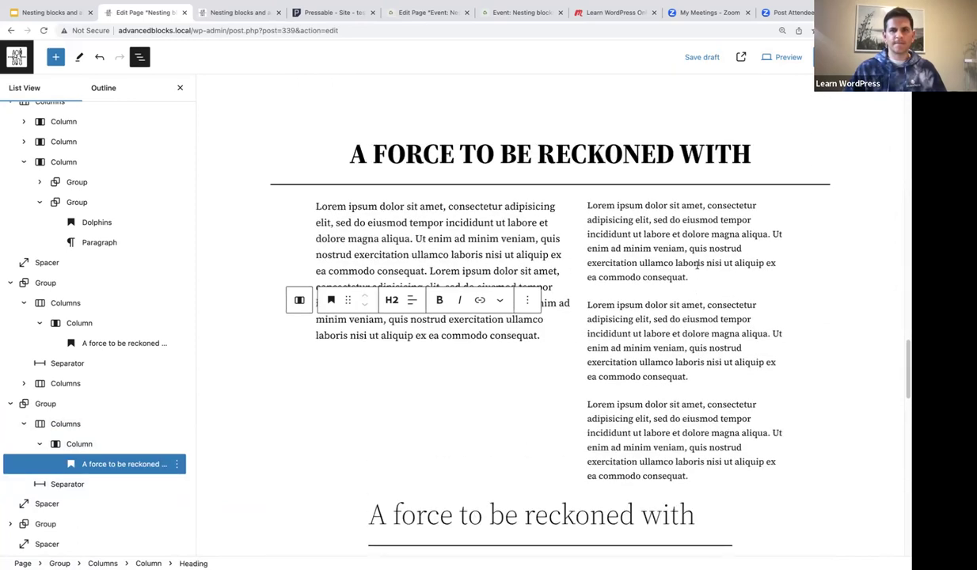
scroll(697, 264, down, 3)
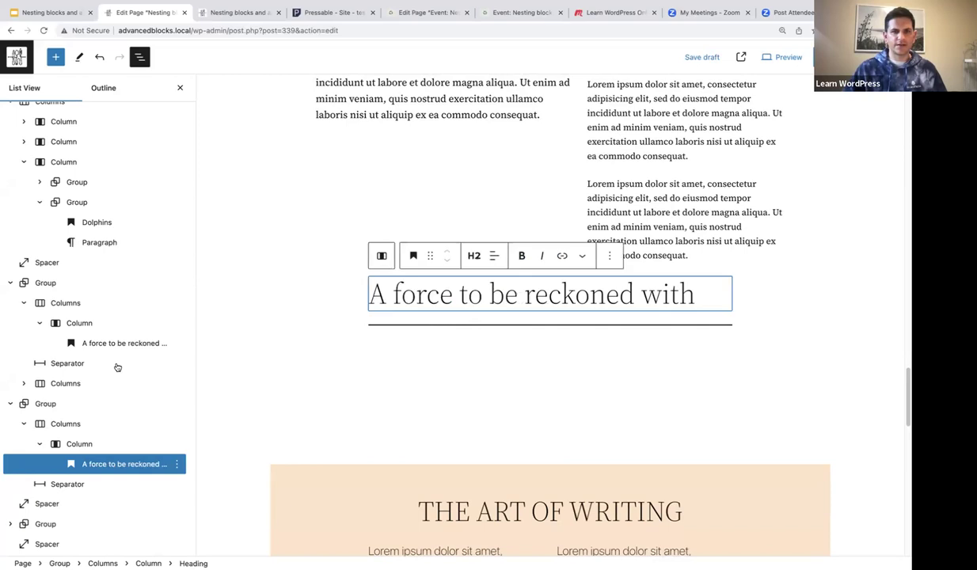
click(77, 445)
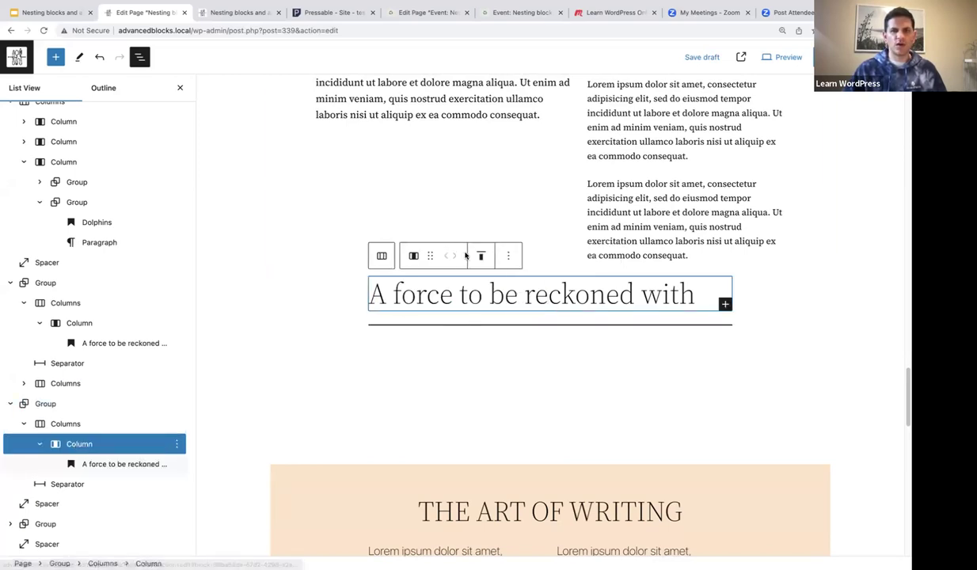
click(59, 484)
click(475, 304)
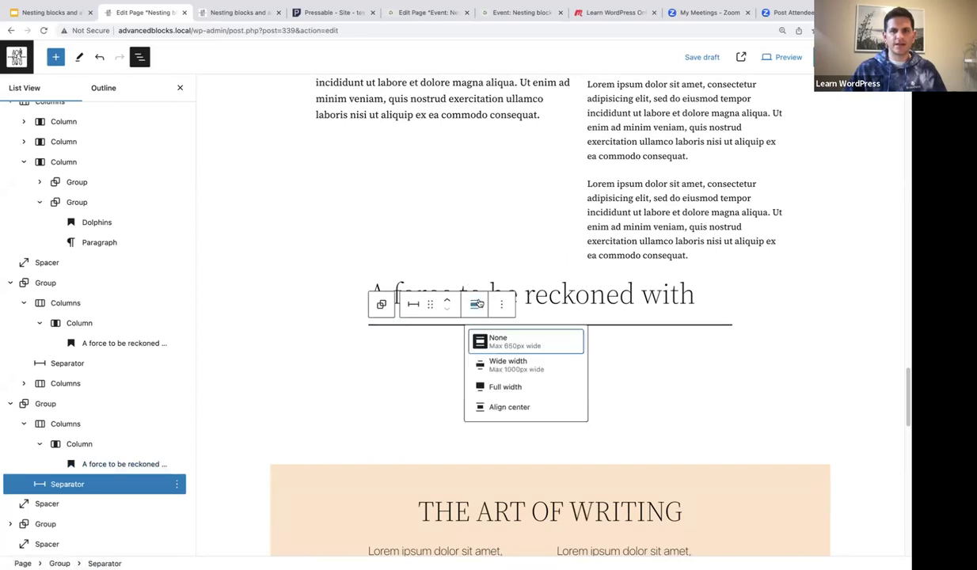
click(502, 363)
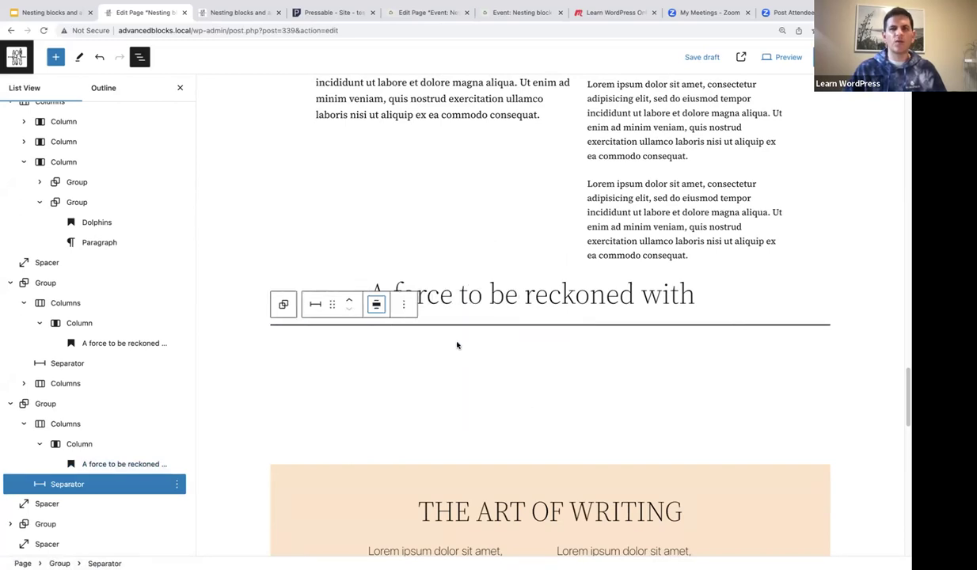
click(82, 446)
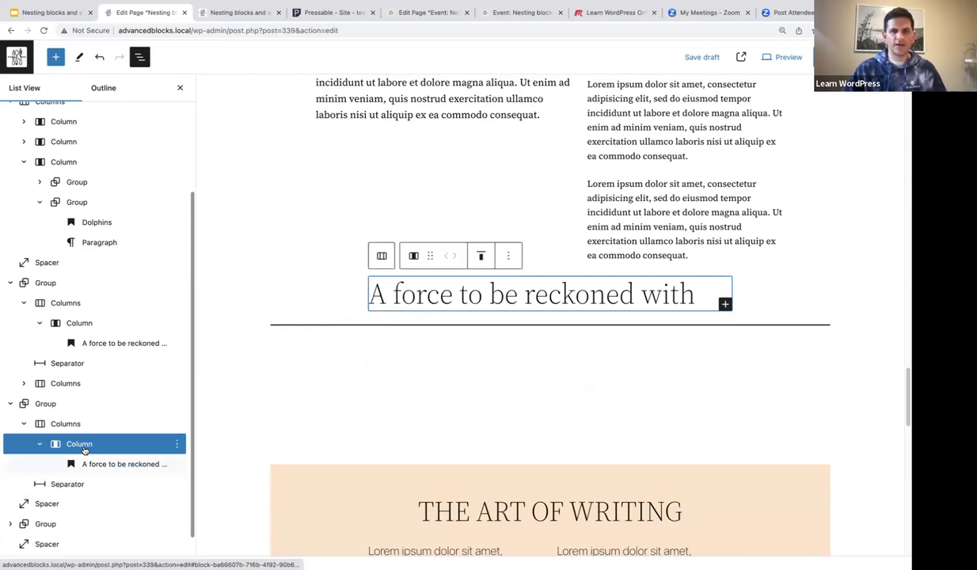
click(481, 258)
click(505, 289)
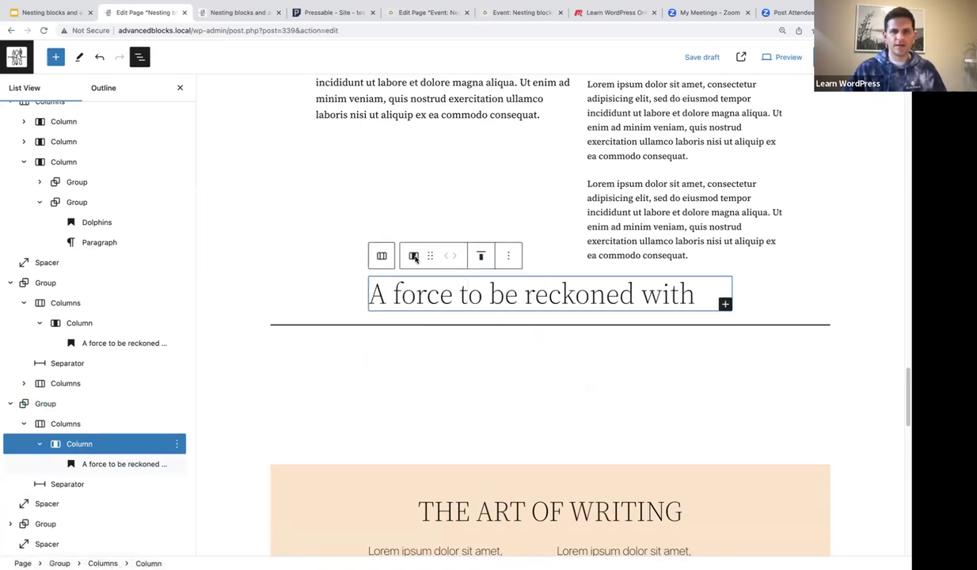
click(40, 443)
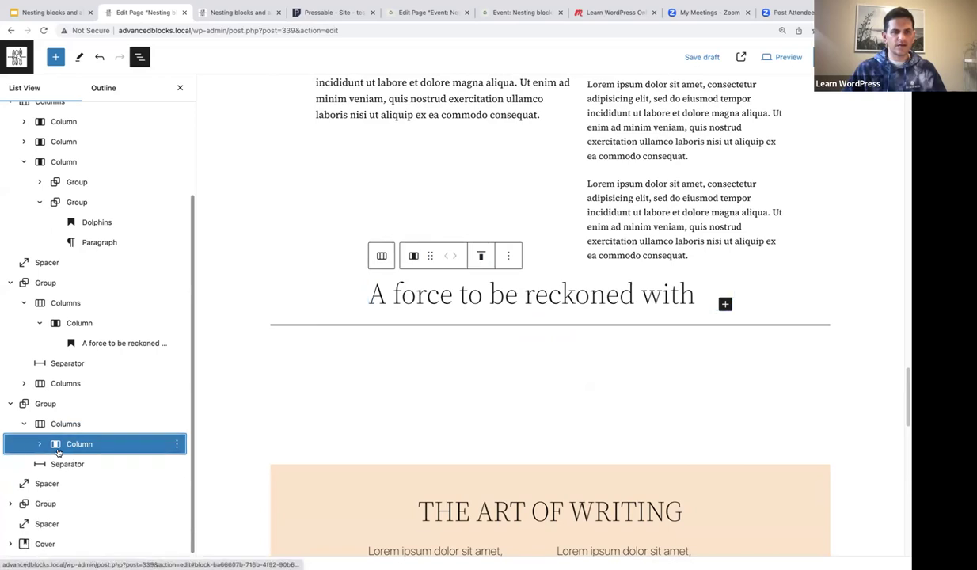
click(40, 443)
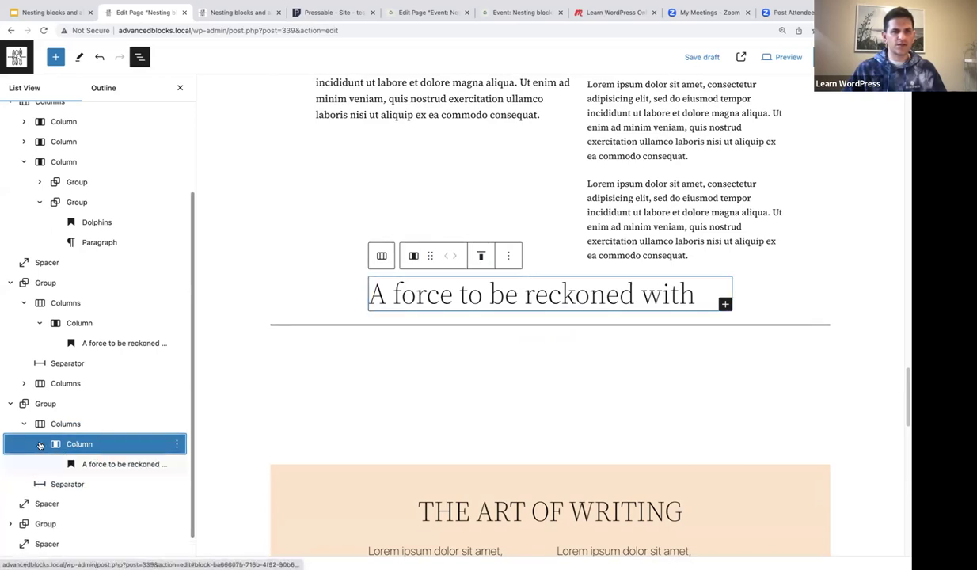
Step: Try to center the text of the new "A force to be reckoned with" heading
click(102, 465)
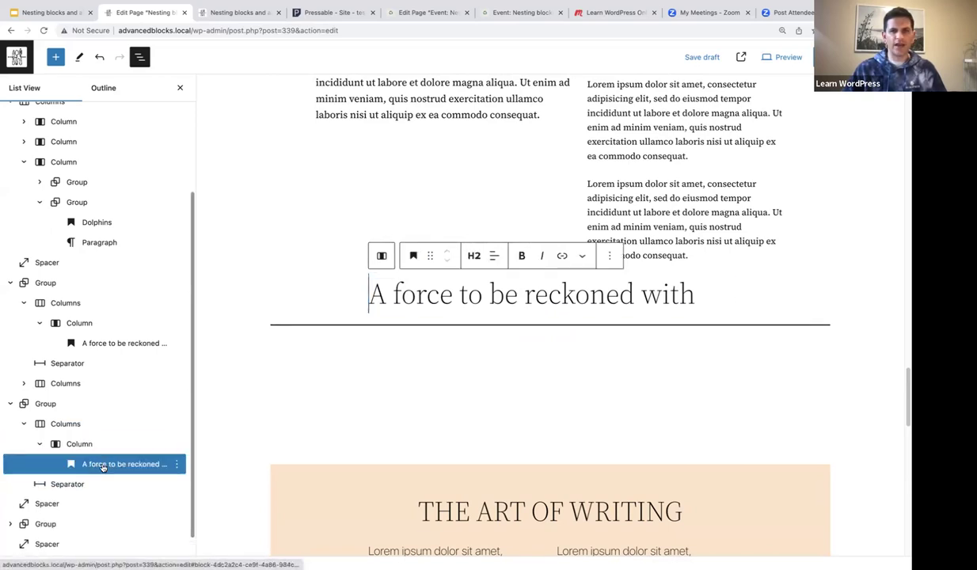
click(495, 256)
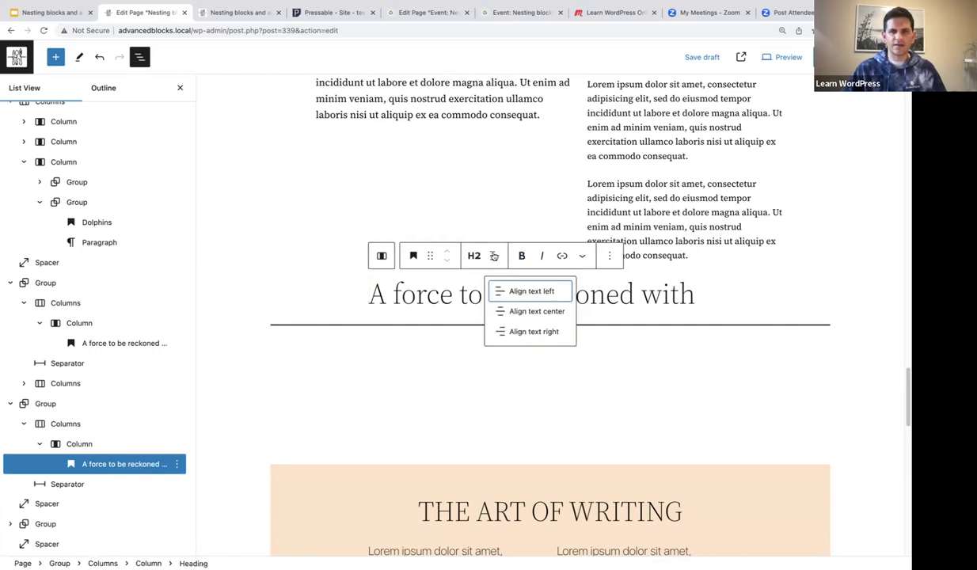
click(566, 313)
click(583, 310)
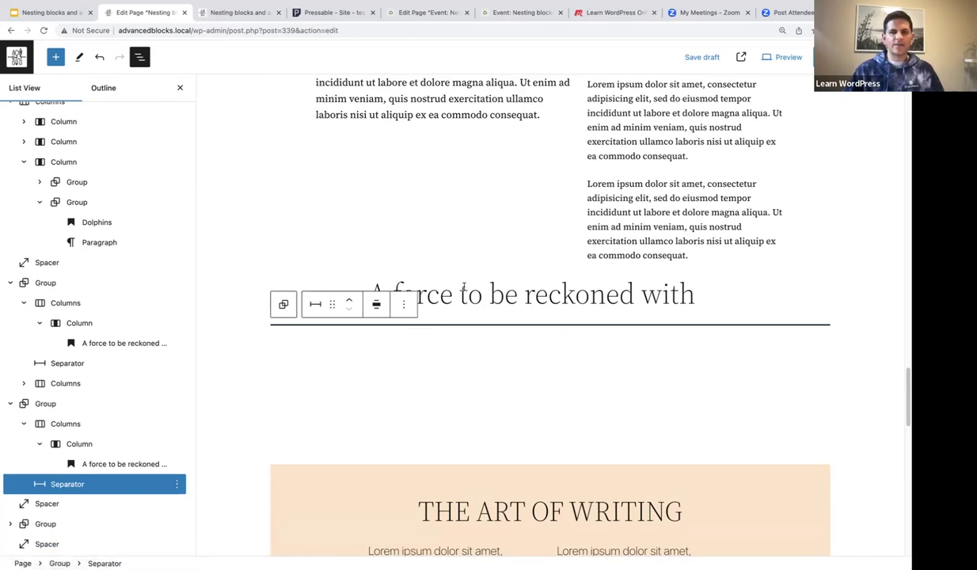
Step: Add a 50 / 50 Columns block directly after the new section's separator
click(177, 485)
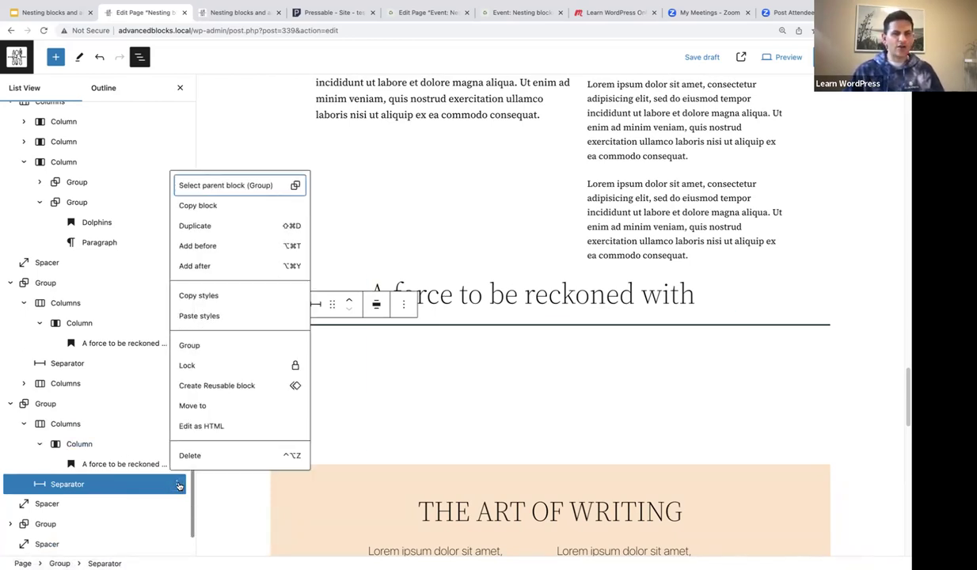
click(202, 266)
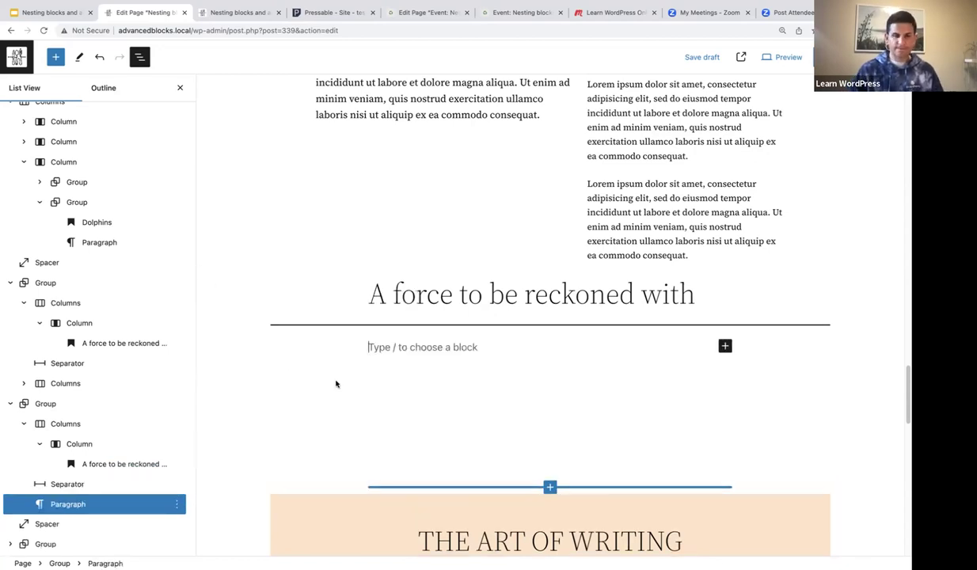
text(/col)
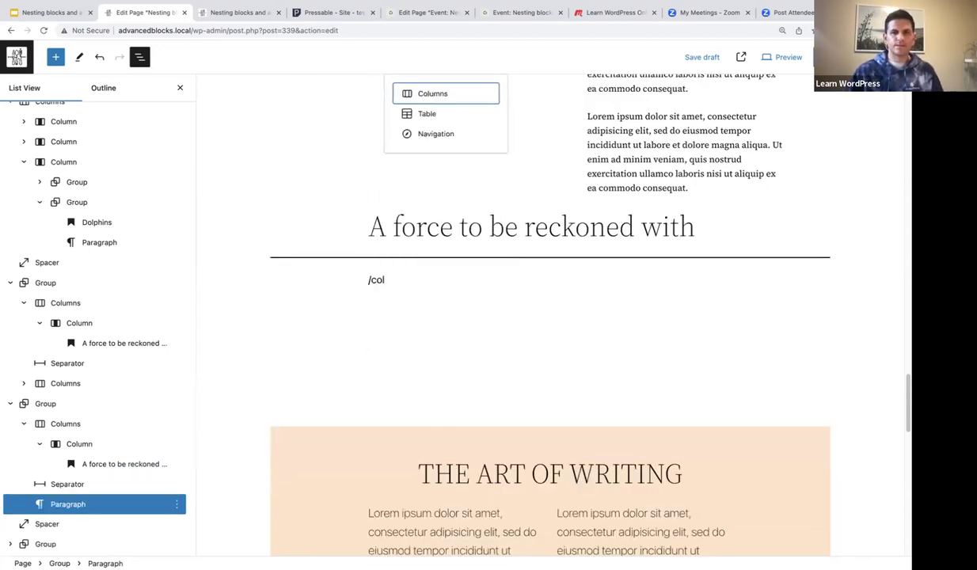
click(434, 95)
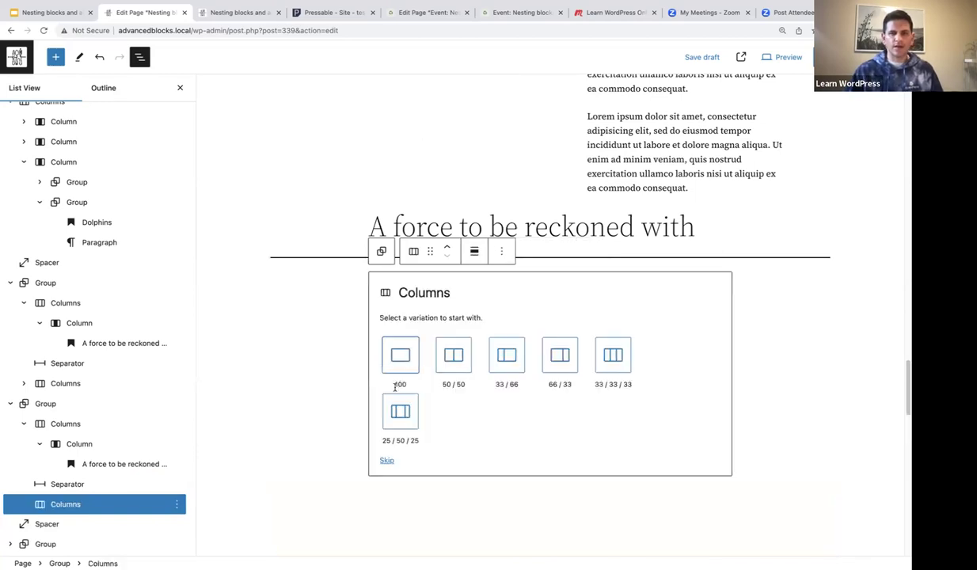
click(455, 356)
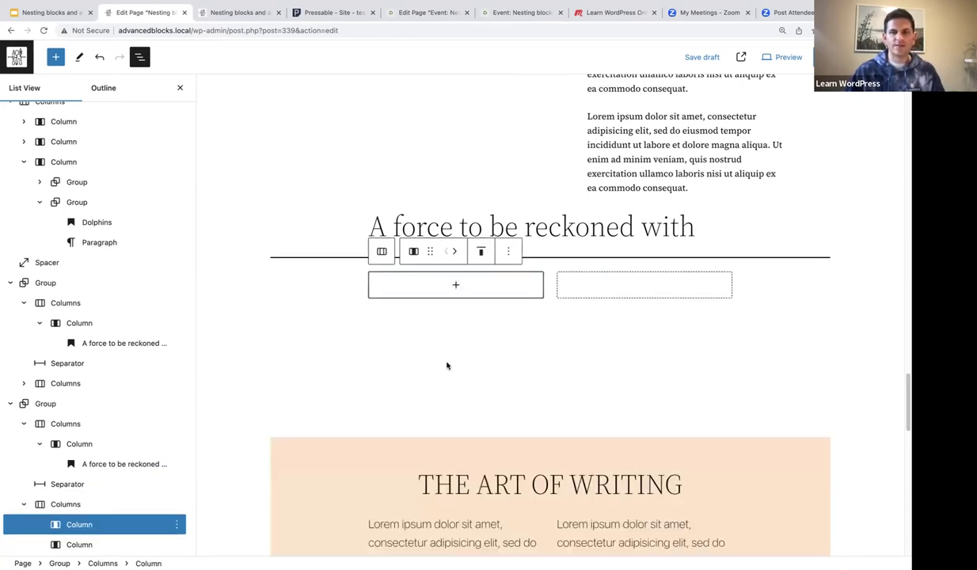
Step: Set the alignment of the new two-column Columns block to Wide width
click(70, 507)
click(474, 251)
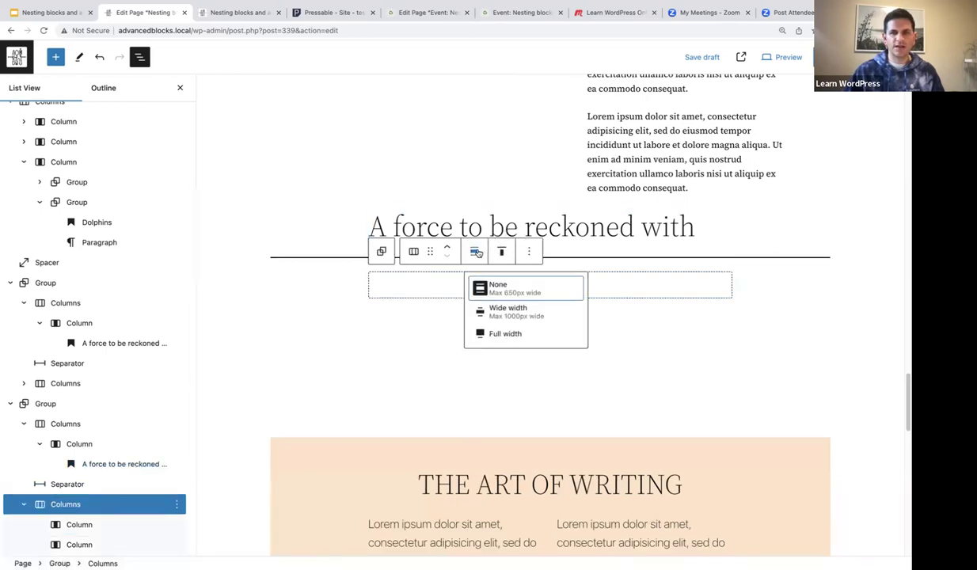
click(493, 311)
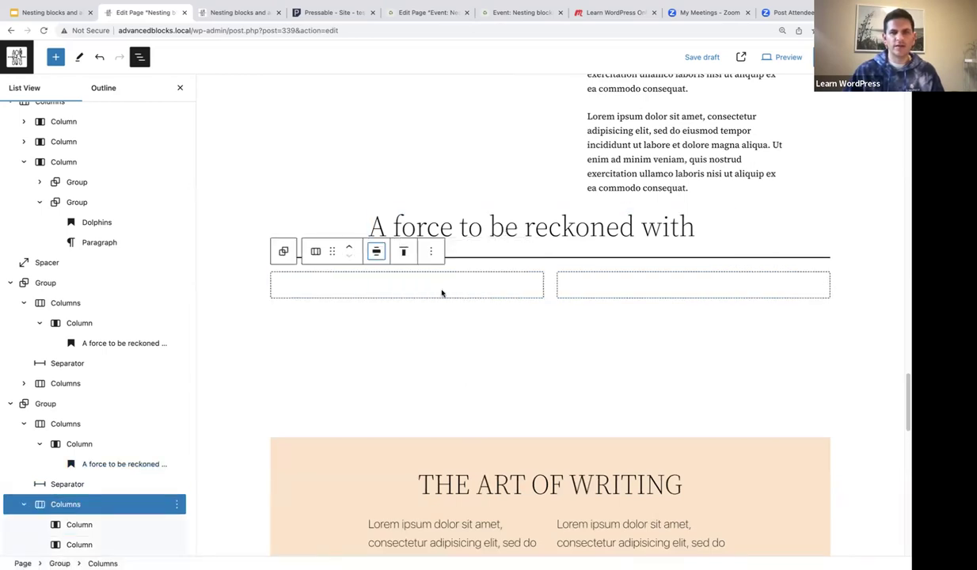
Step: Copy the paragraph text from the original section's first column into a paragraph in the new section's first column
click(399, 289)
scroll(399, 290, up, 5)
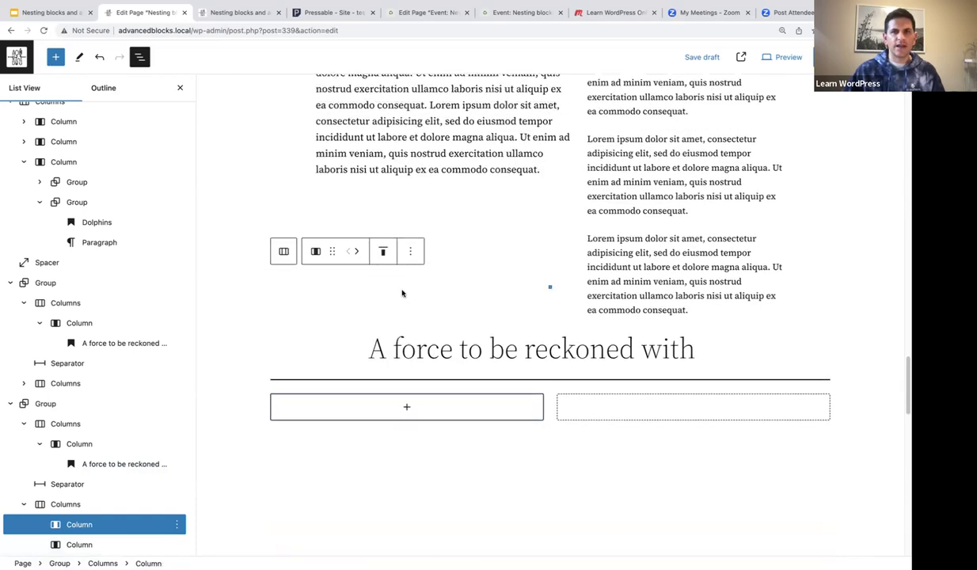
click(489, 248)
drag(544, 264, 315, 140)
key(ctrl+c)
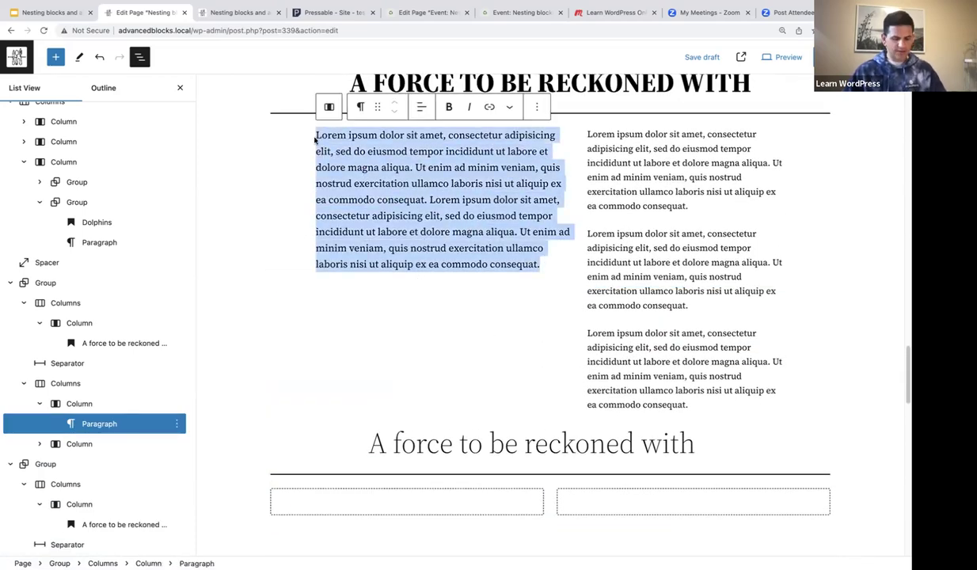
scroll(315, 140, up, 2)
scroll(387, 282, down, 5)
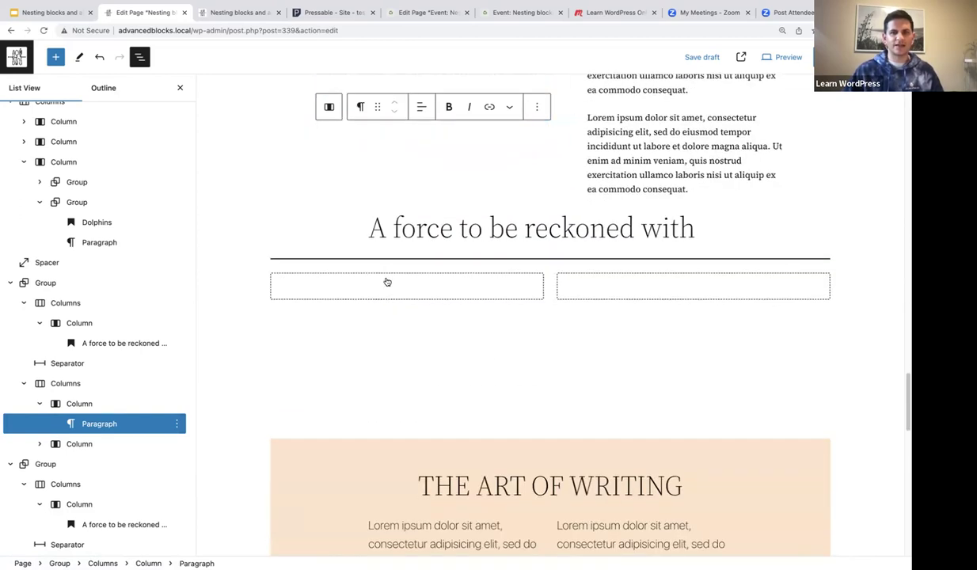
click(387, 282)
click(405, 286)
click(353, 377)
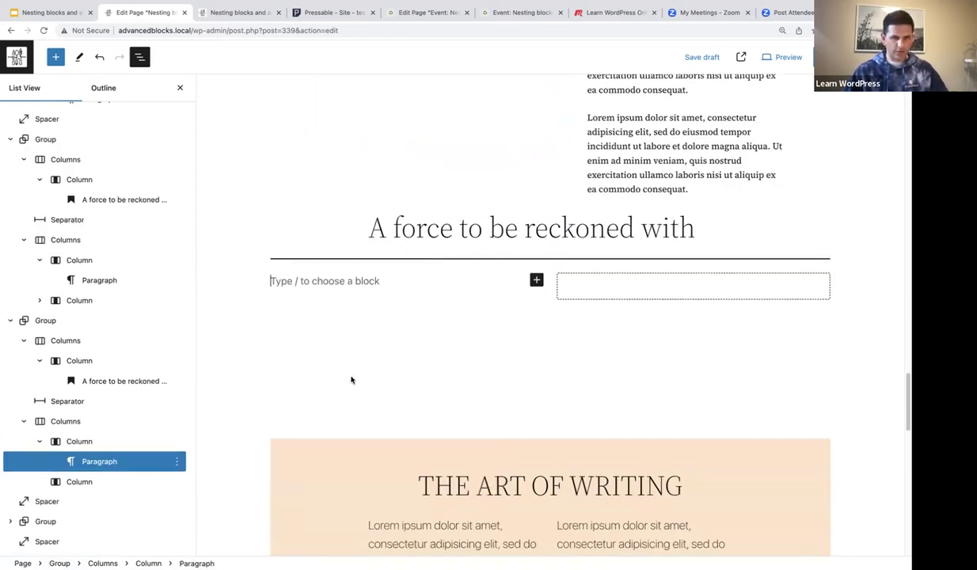
key(ctrl+v)
Step: Copy the three paragraphs from the original section's second column into the new section's second column
scroll(458, 239, up, 4)
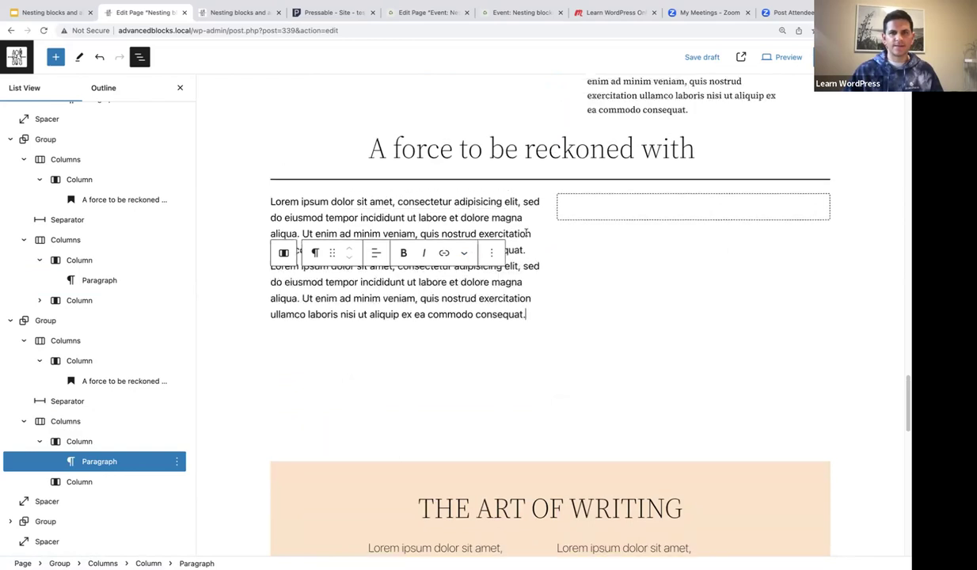
scroll(628, 301, up, 2)
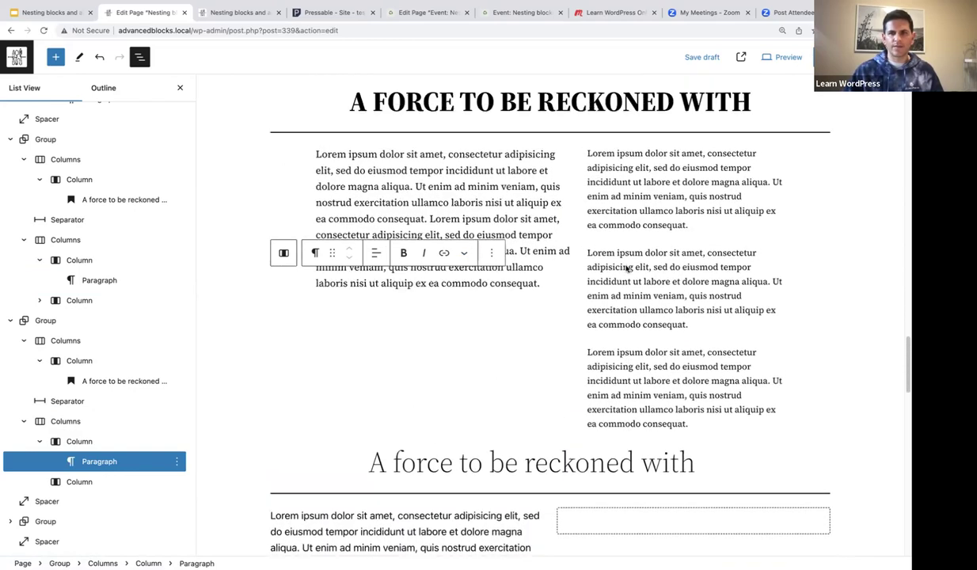
drag(656, 353, 691, 425)
drag(628, 248, 589, 156)
key(ctrl+c)
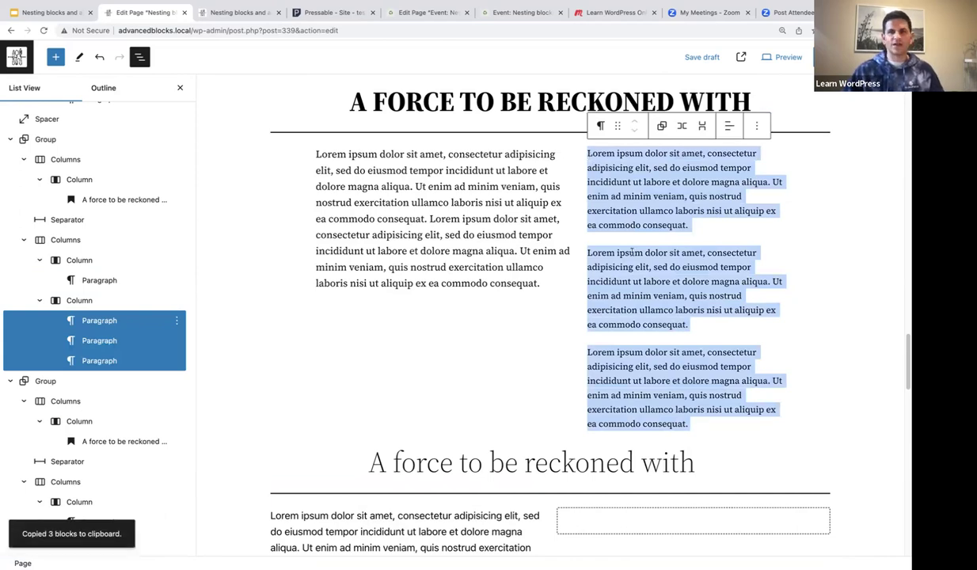
scroll(643, 325, down, 5)
click(643, 335)
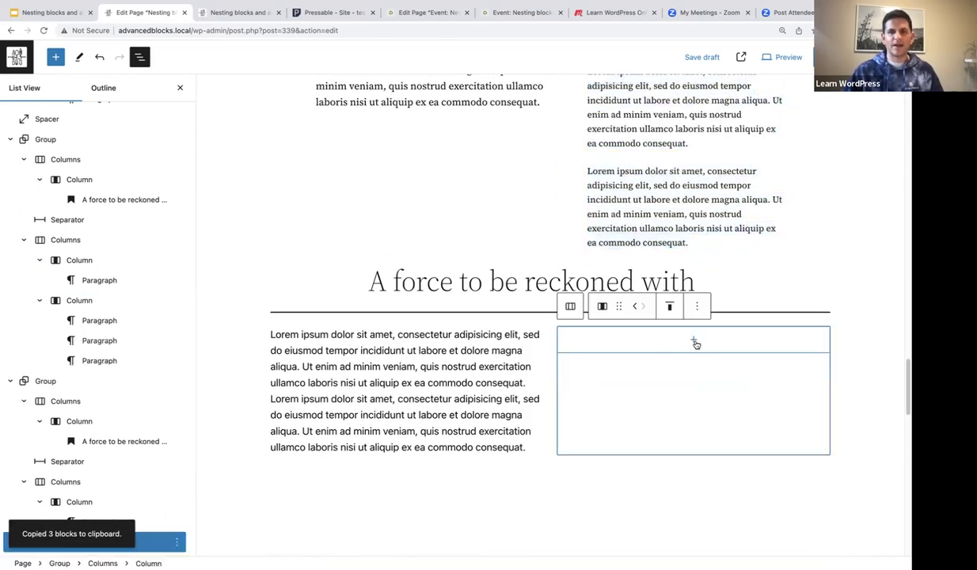
click(695, 341)
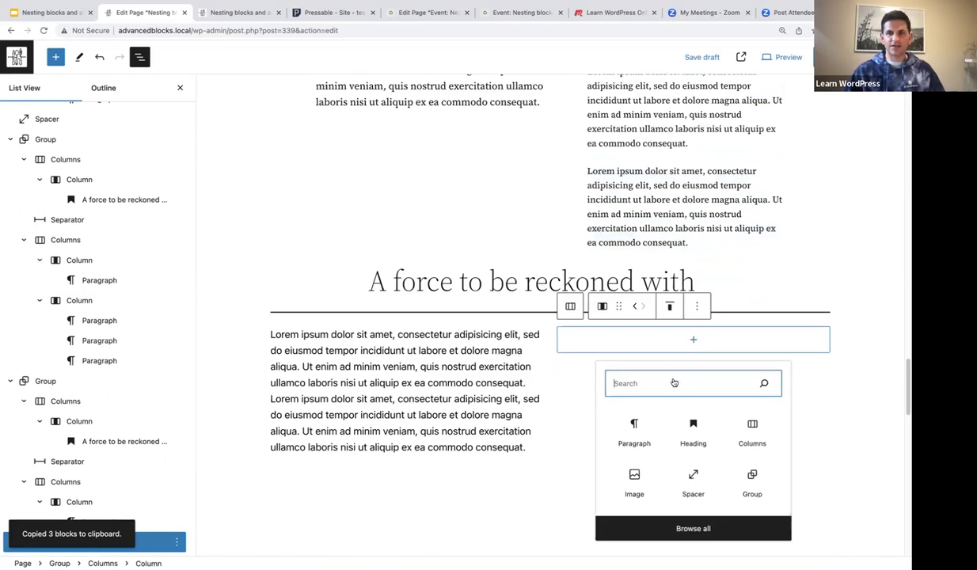
click(635, 440)
key(ctrl+v)
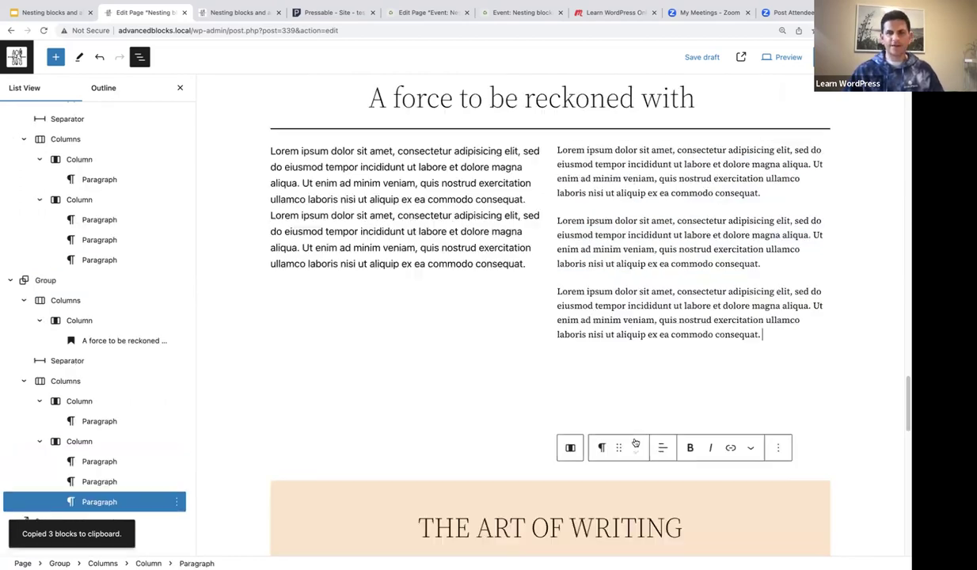
Step: Set the padding of the new section's outer Group block to 6 and review the section's spacing
scroll(645, 285, up, 2)
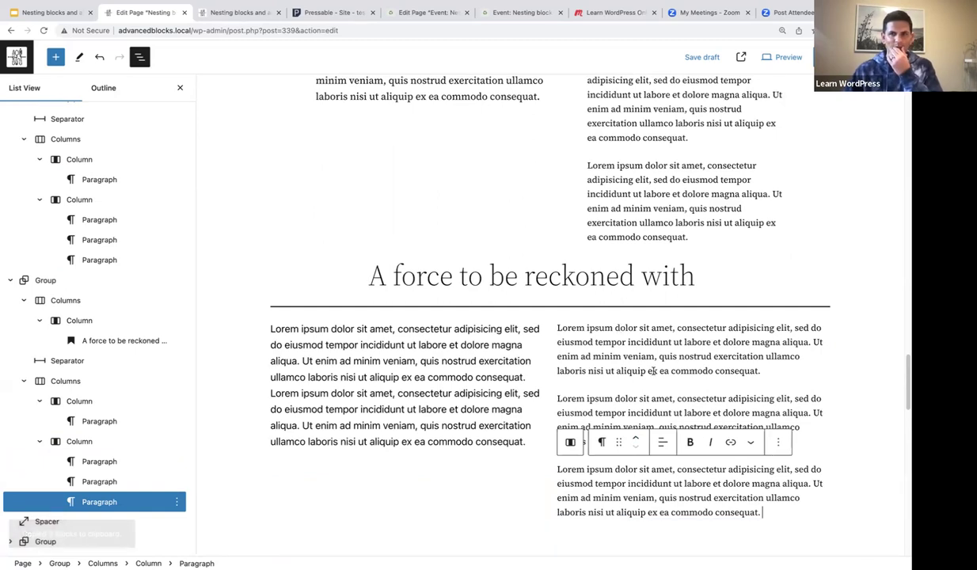
scroll(653, 369, up, 1)
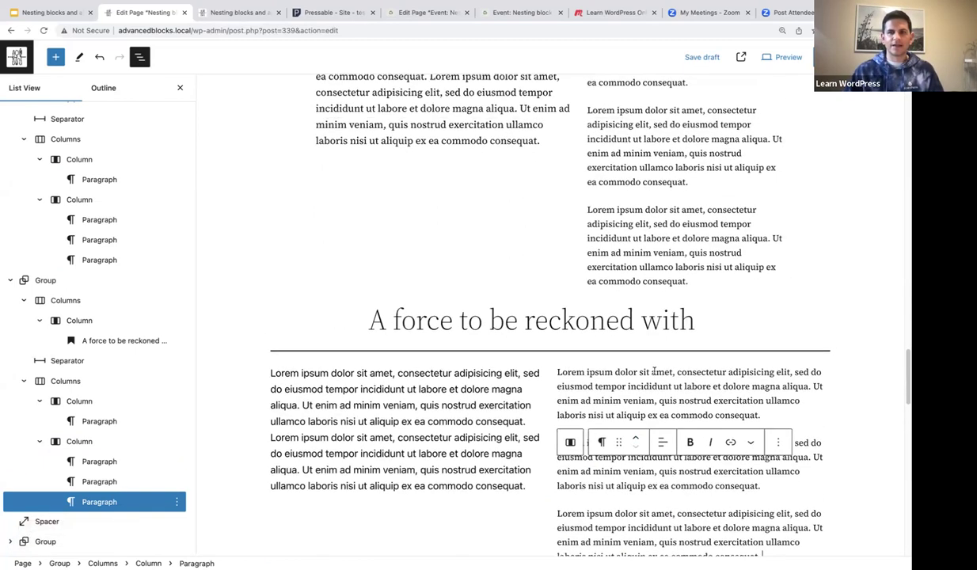
scroll(654, 370, down, 2)
mouse_move(654, 359)
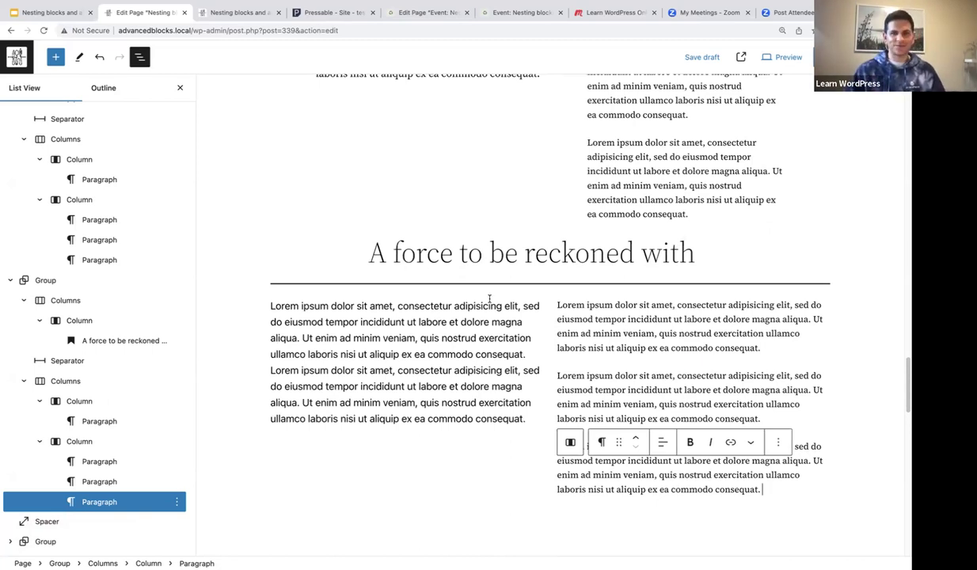
scroll(465, 333, down, 1)
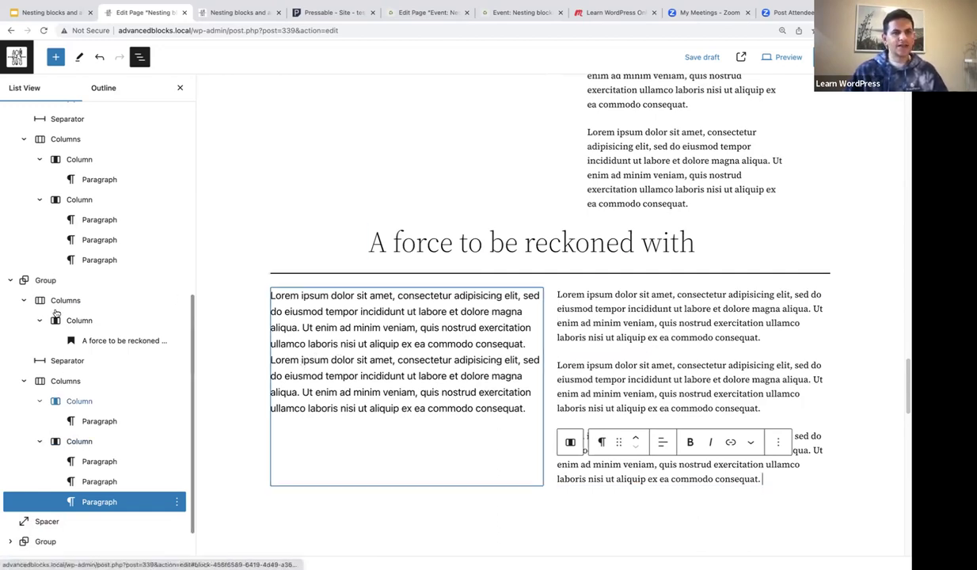
click(46, 281)
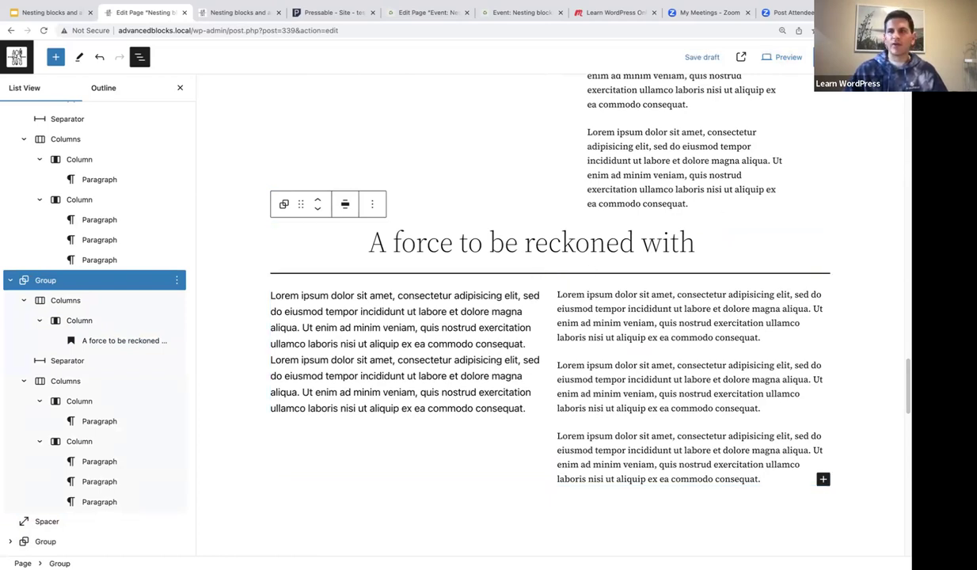
click(823, 57)
click(865, 190)
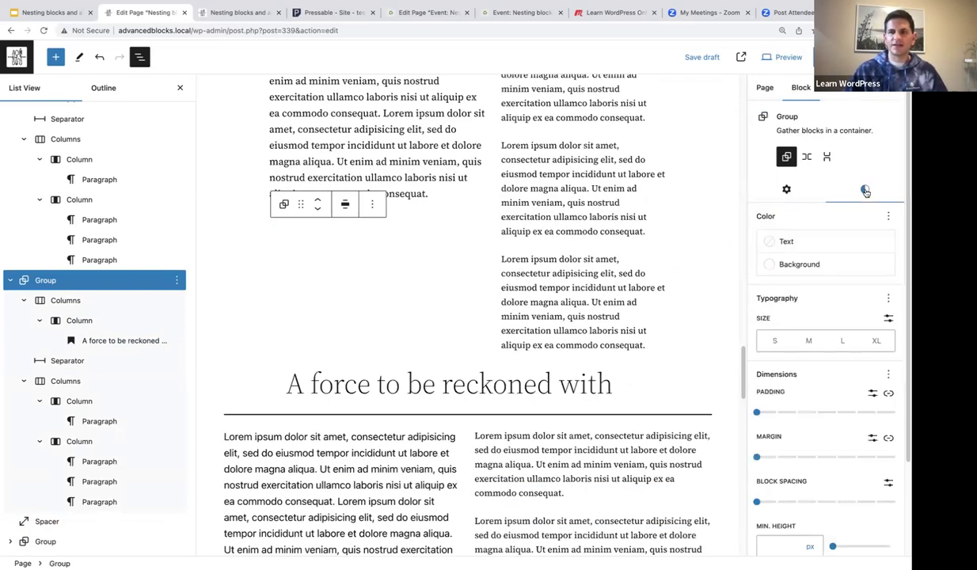
drag(757, 413, 875, 418)
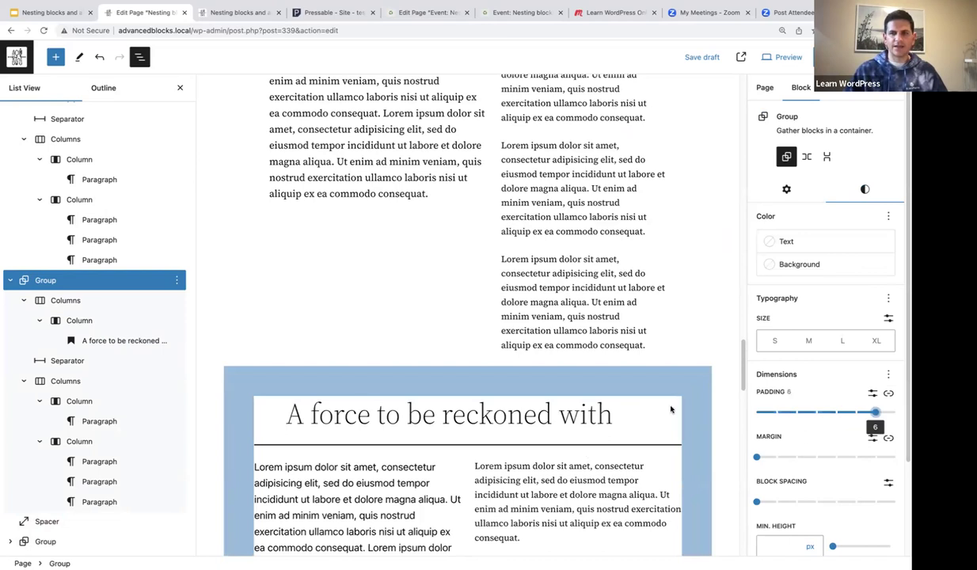
scroll(683, 365, down, 2)
scroll(683, 365, down, 4)
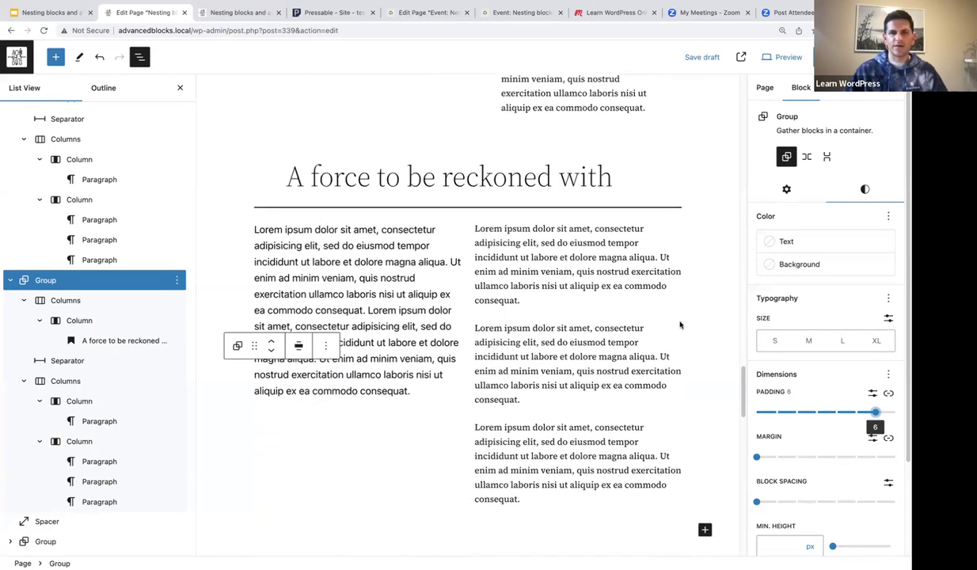
Step: Set the new "A force to be reckoned with" heading to uppercase with a custom size of 50 px
drag(287, 176, 605, 183)
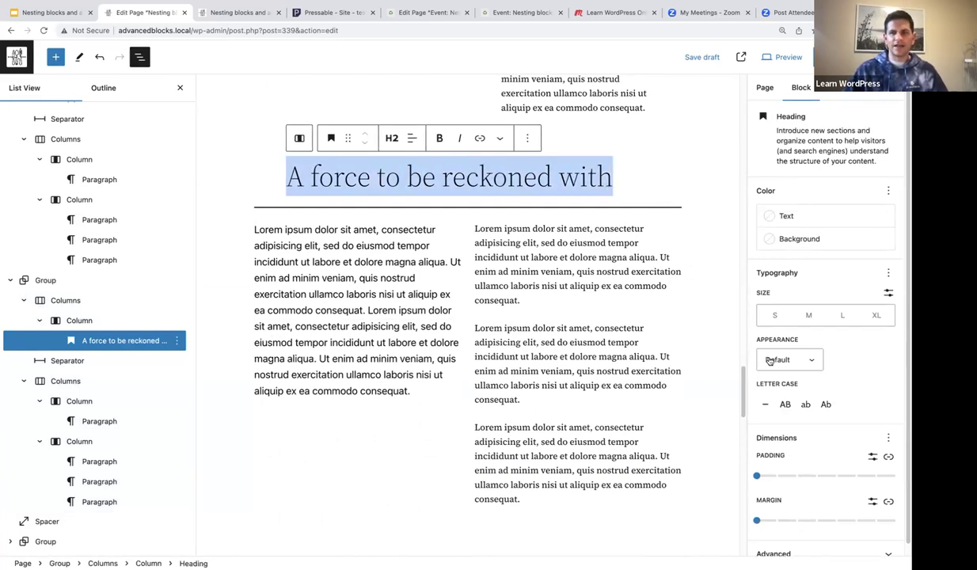
click(786, 405)
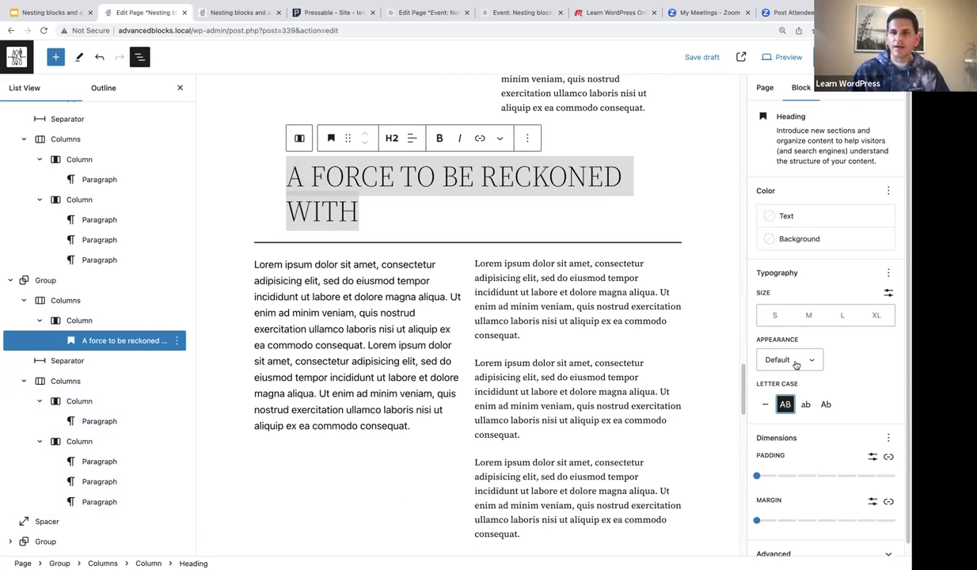
scroll(797, 365, down, 1)
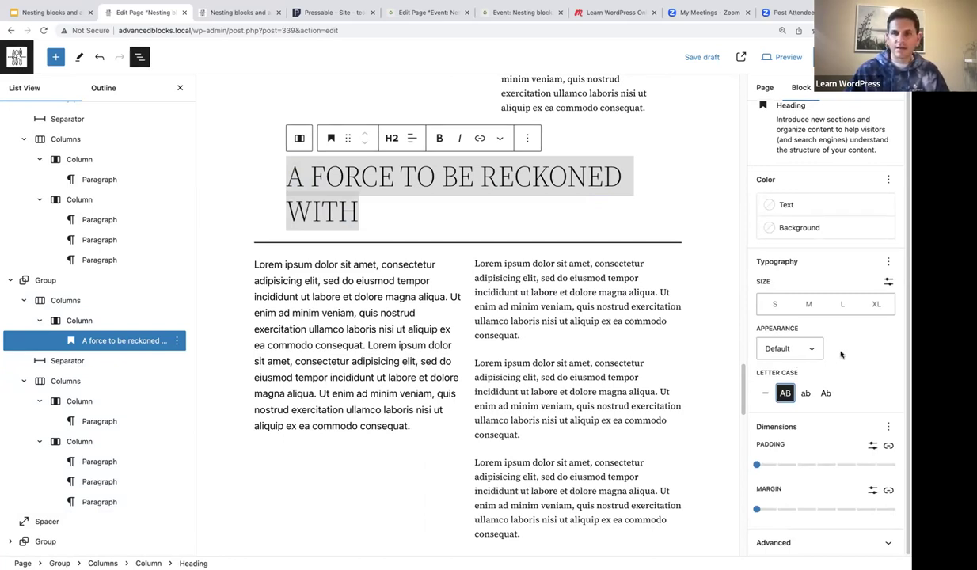
click(889, 282)
click(770, 305)
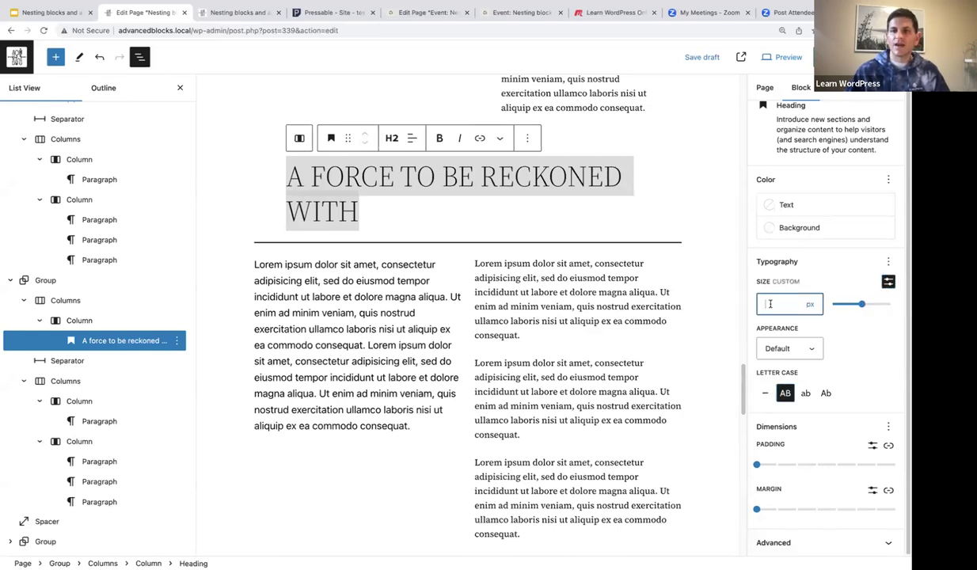
text(50)
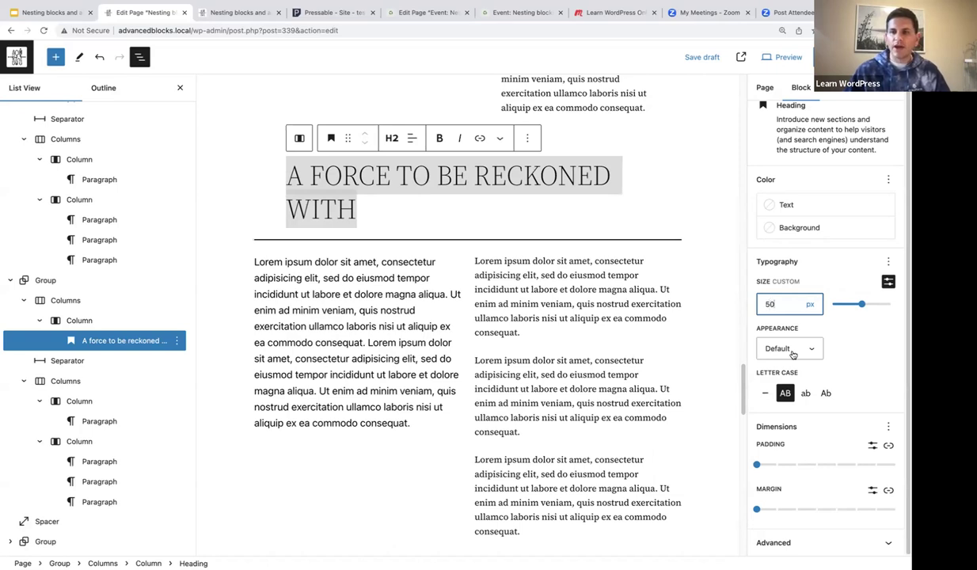
Step: Set the new heading's appearance to Light and center its text
click(767, 345)
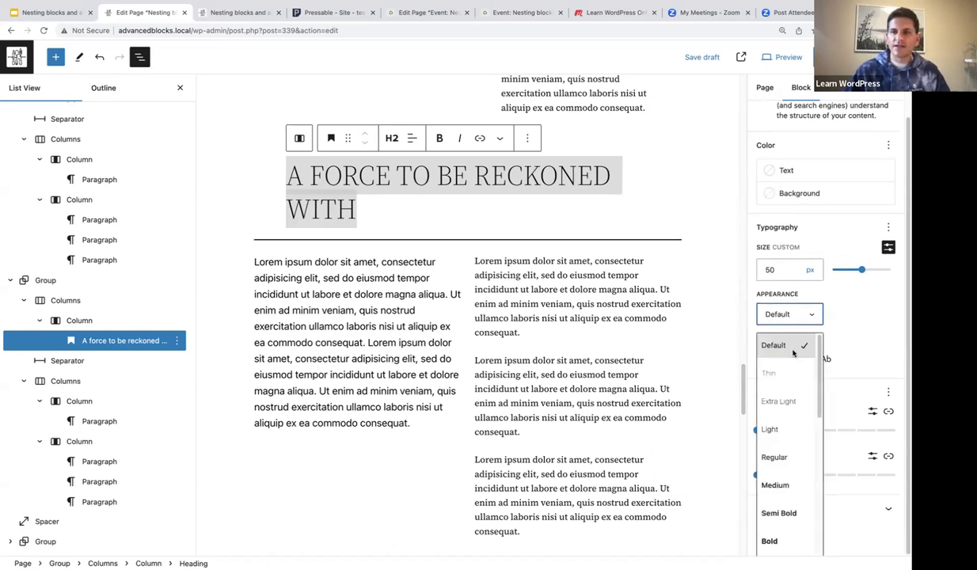
click(772, 432)
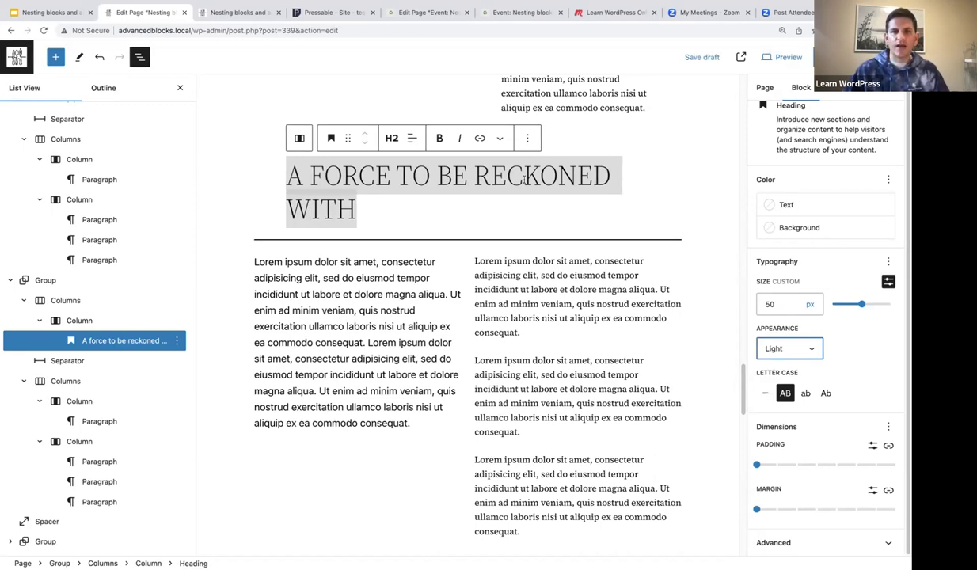
click(411, 139)
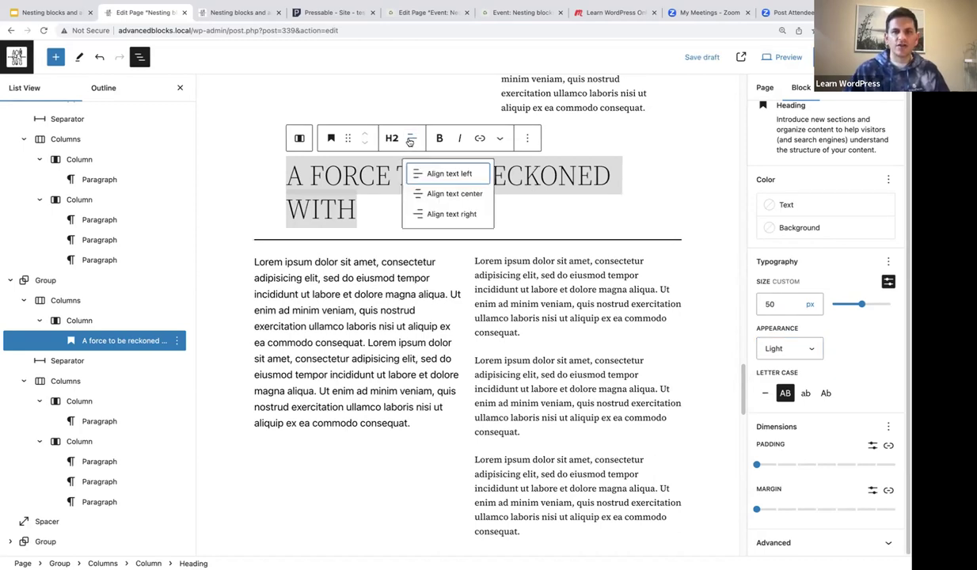
click(436, 194)
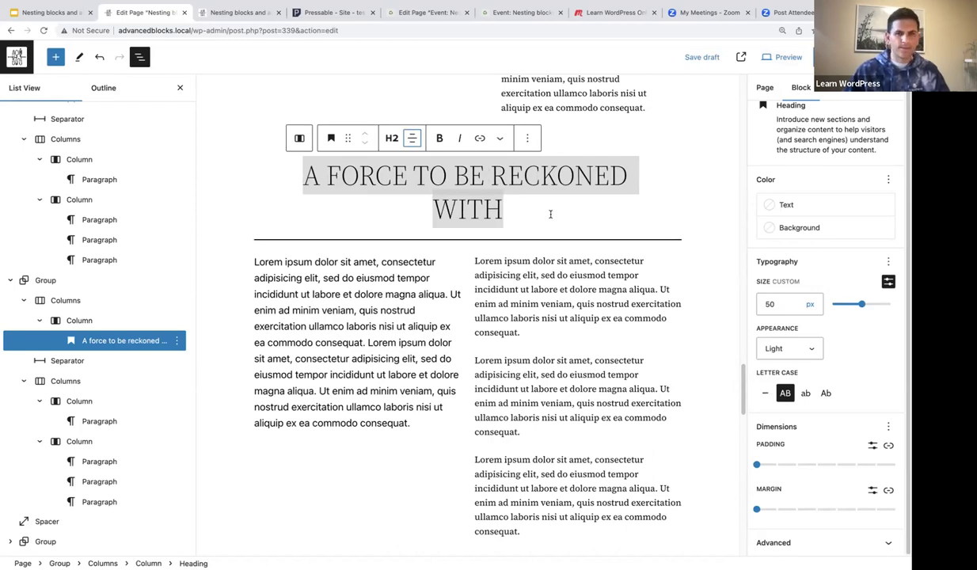
Step: Add the Font family control to the typography settings of the new section's first-column paragraph
drag(409, 420, 255, 269)
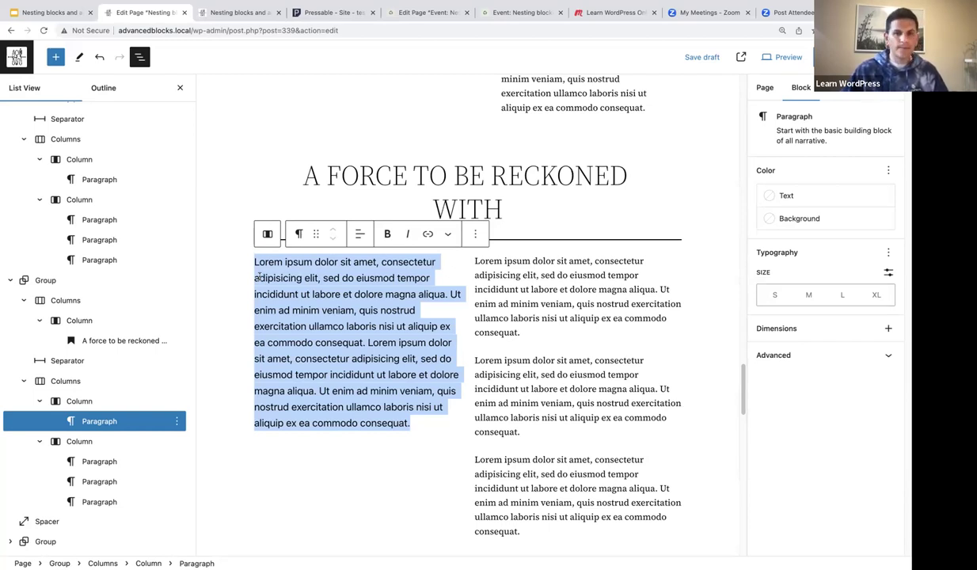
scroll(444, 281, up, 5)
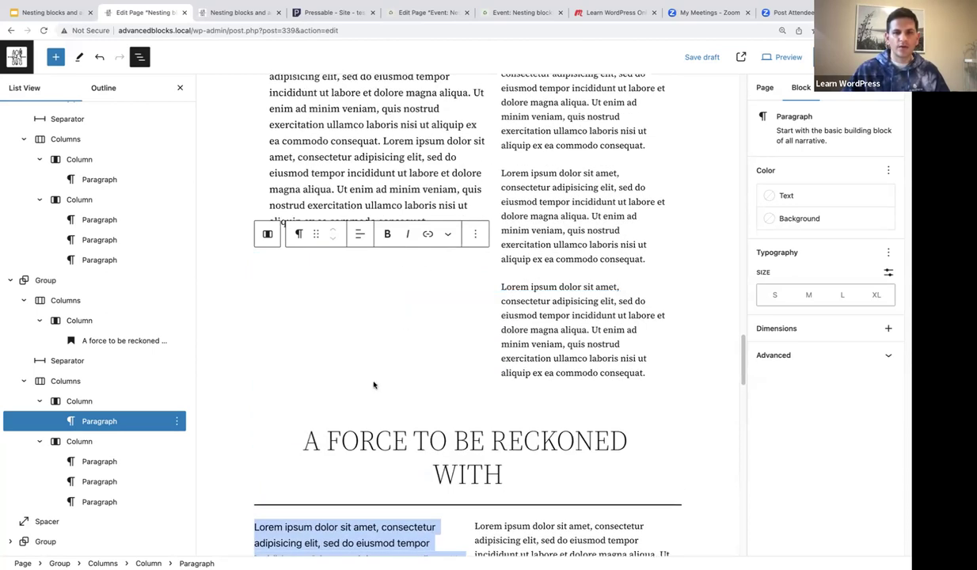
scroll(407, 421, down, 3)
scroll(407, 421, down, 4)
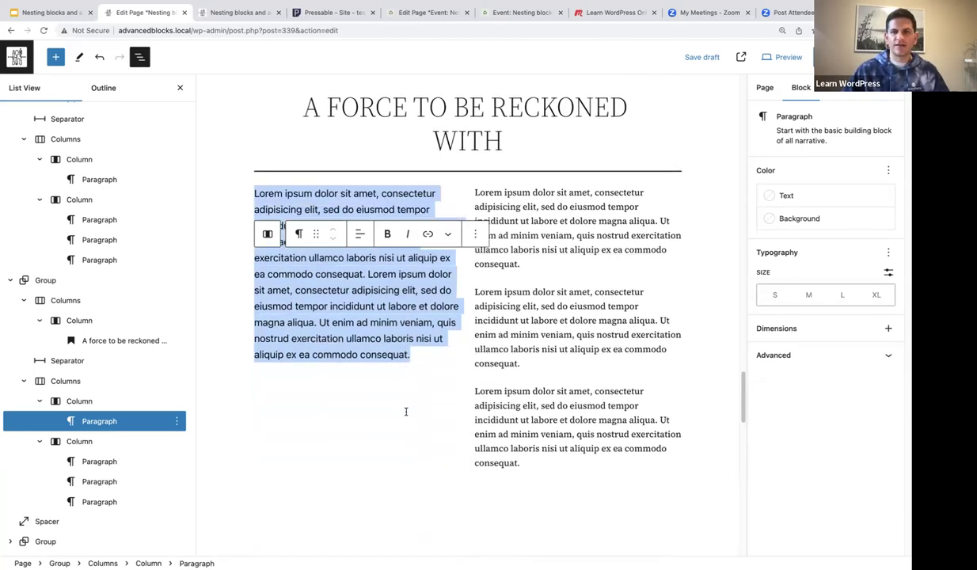
scroll(400, 333, up, 2)
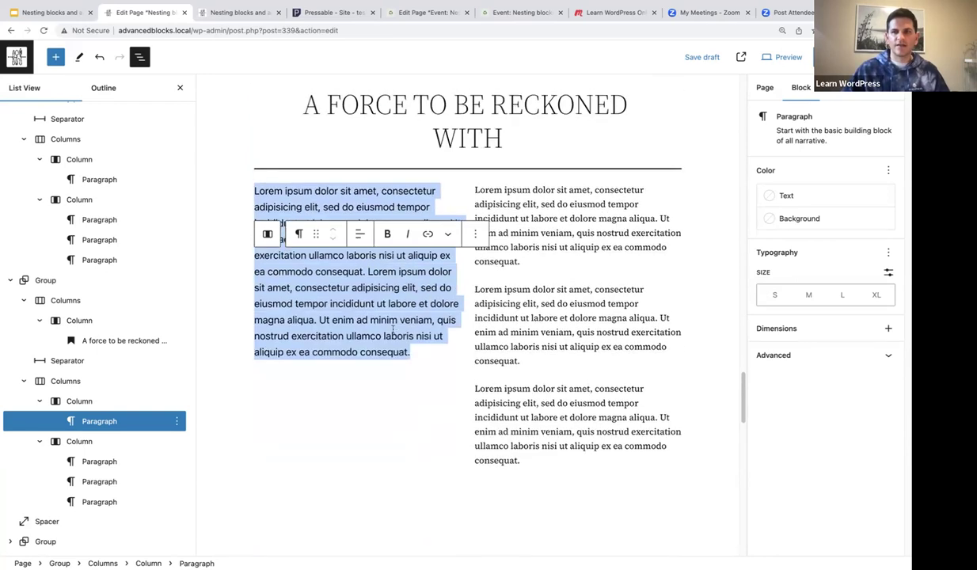
click(888, 253)
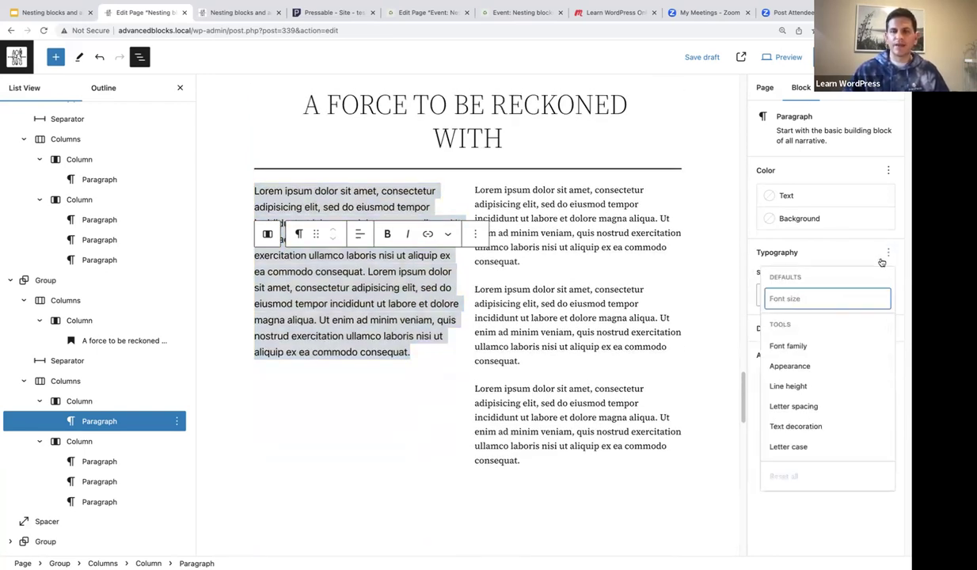
click(795, 347)
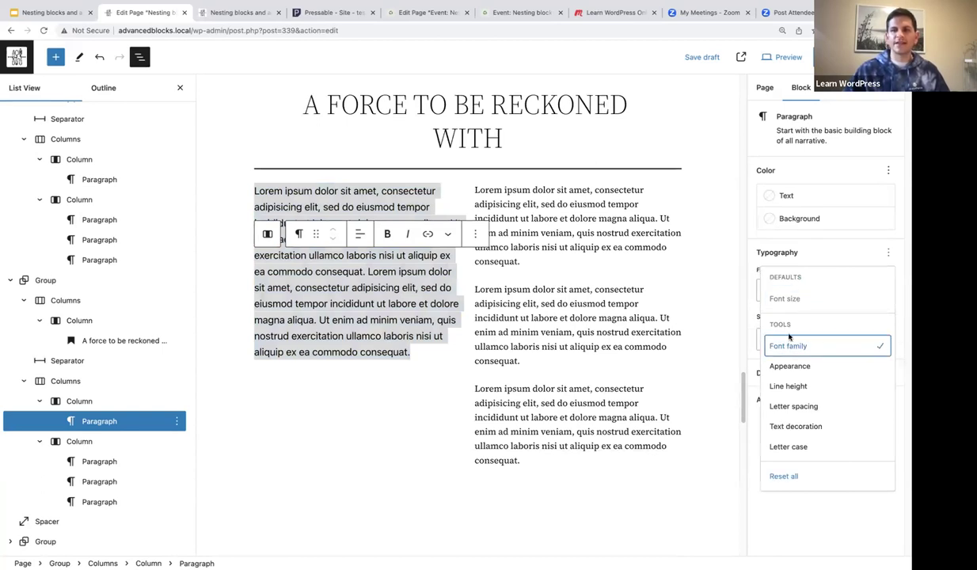
click(722, 311)
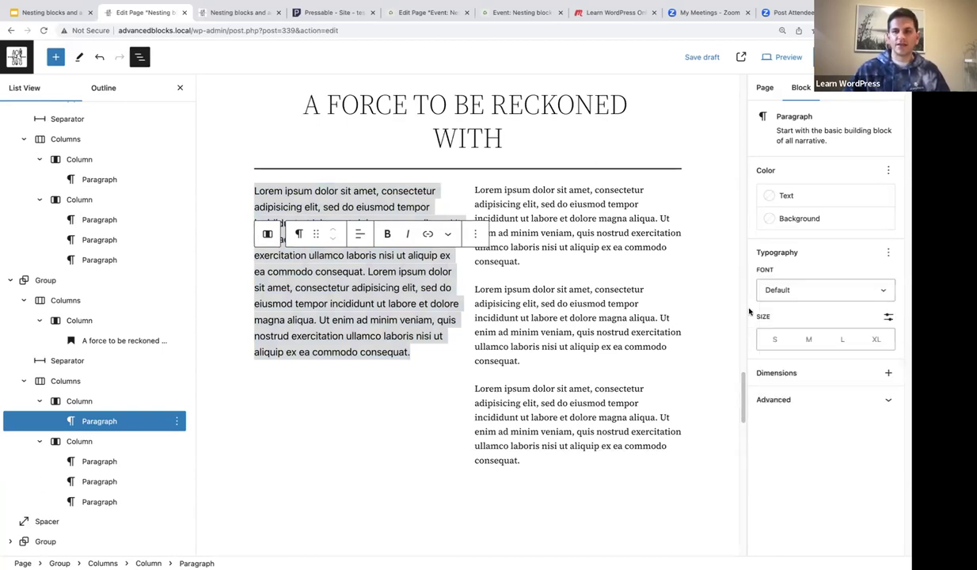
click(796, 292)
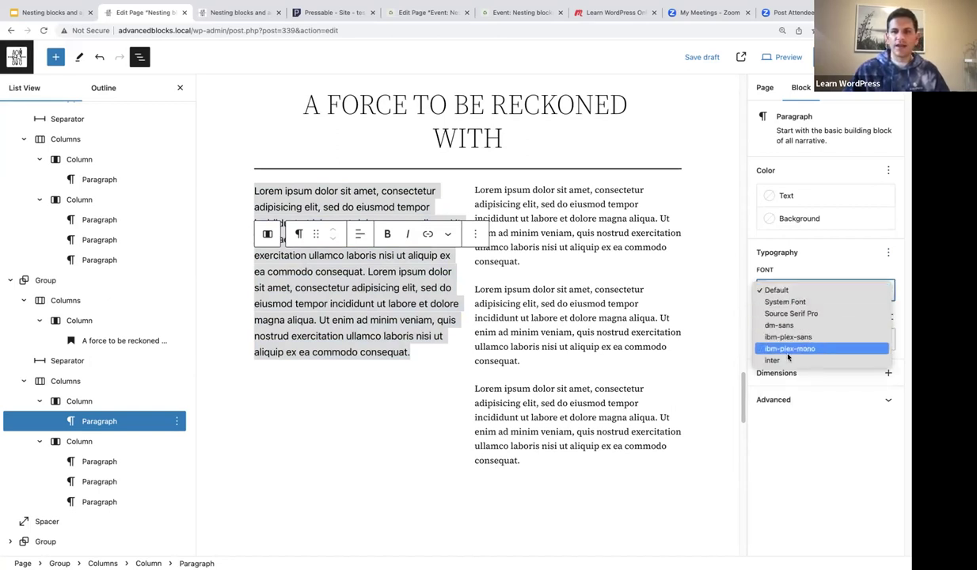
click(783, 269)
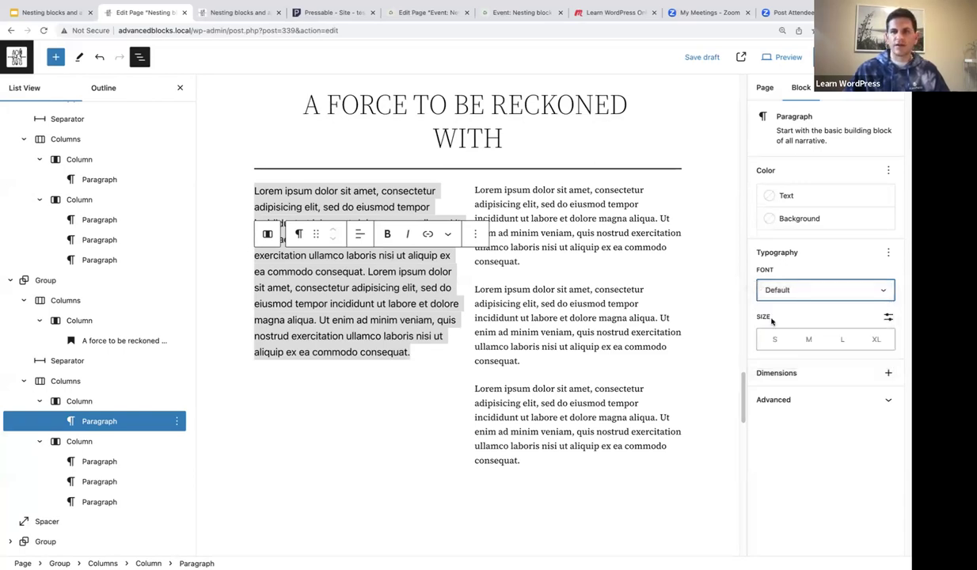
Step: Set the first-column paragraph's custom font size to 1.3 rem
click(889, 317)
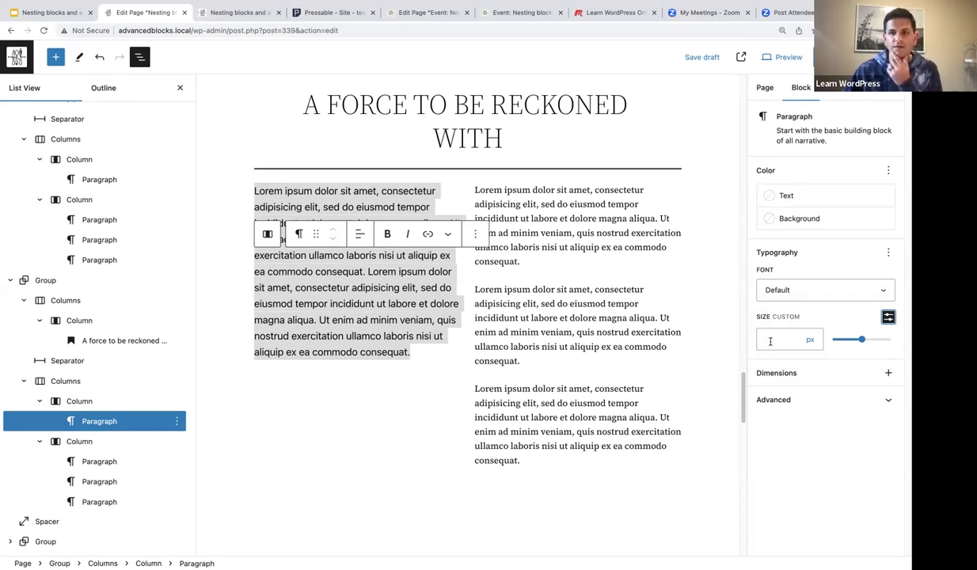
click(809, 341)
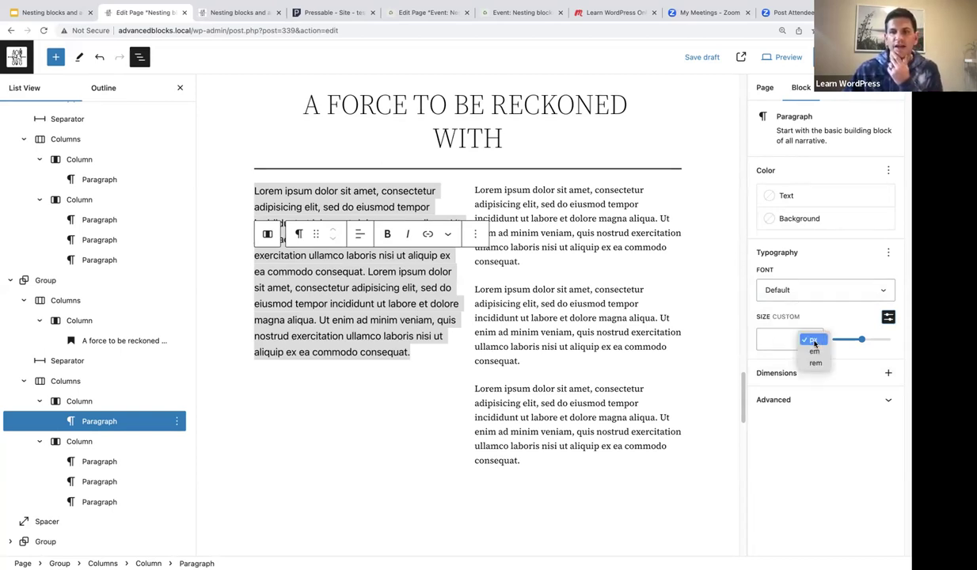
click(818, 364)
click(780, 341)
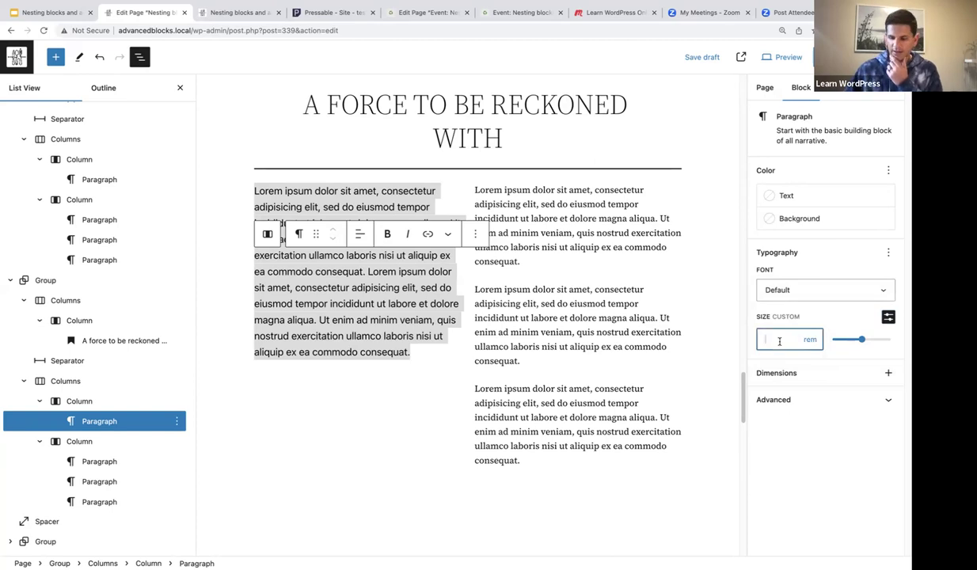
text(1.3)
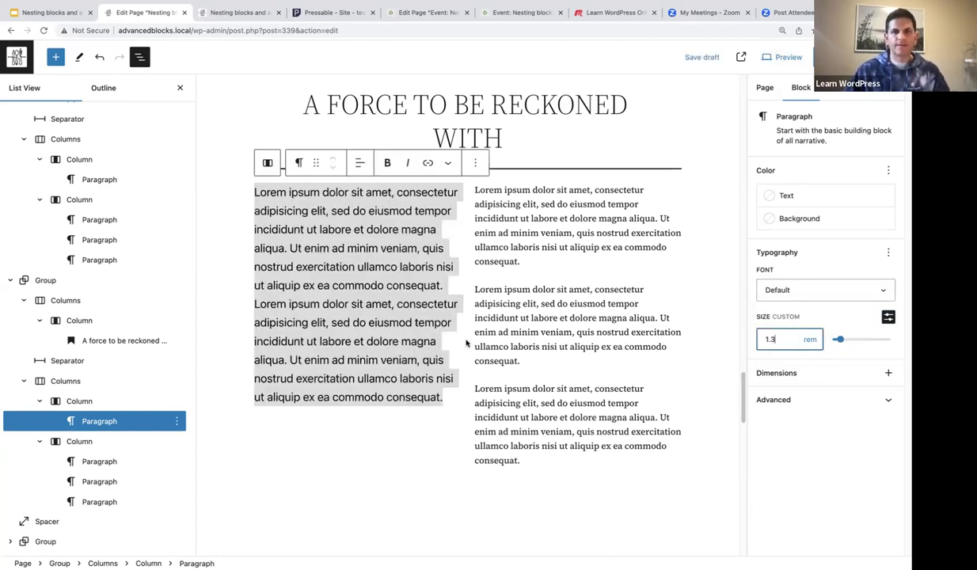
scroll(552, 306, up, 5)
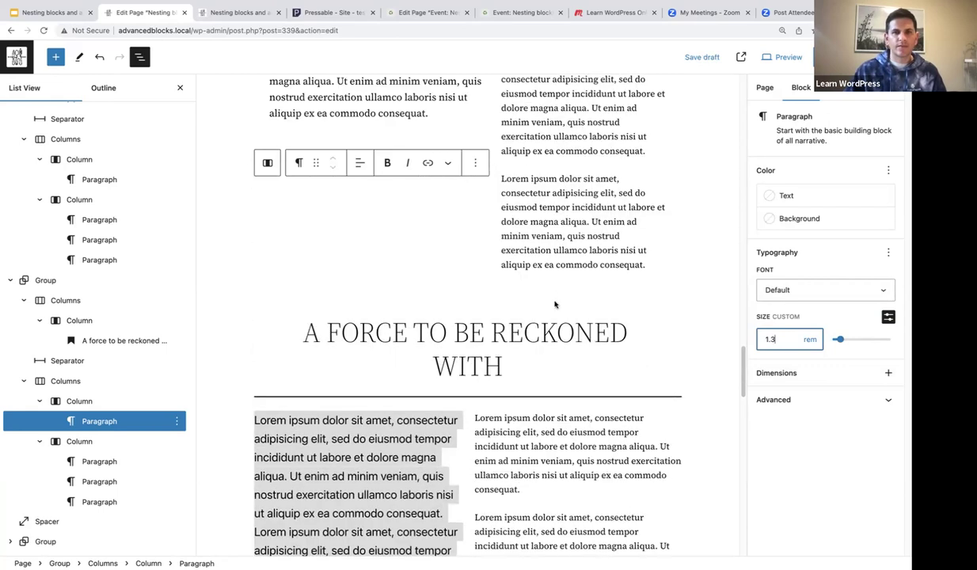
scroll(554, 301, down, 4)
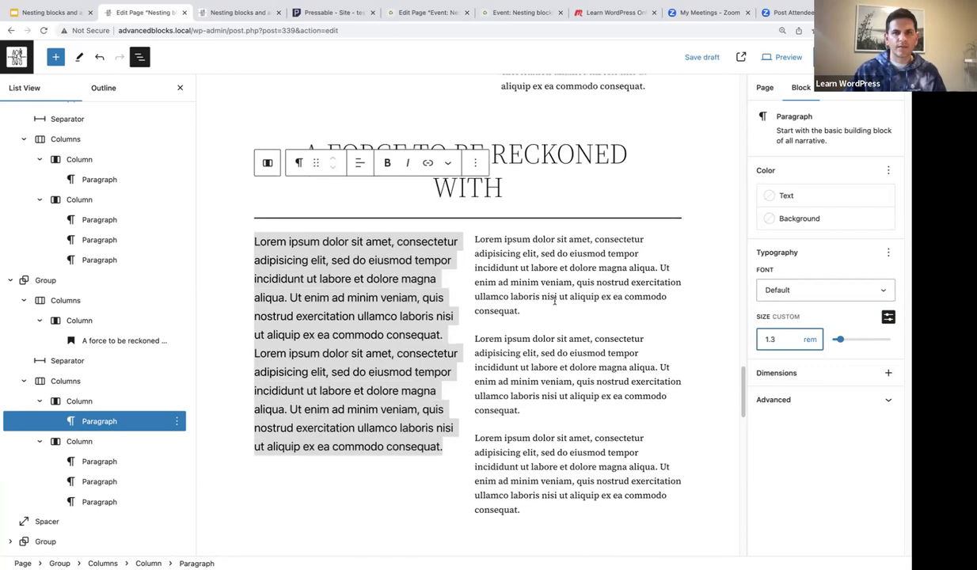
Step: Change the first-column paragraph's font to Source Serif Pro
click(796, 292)
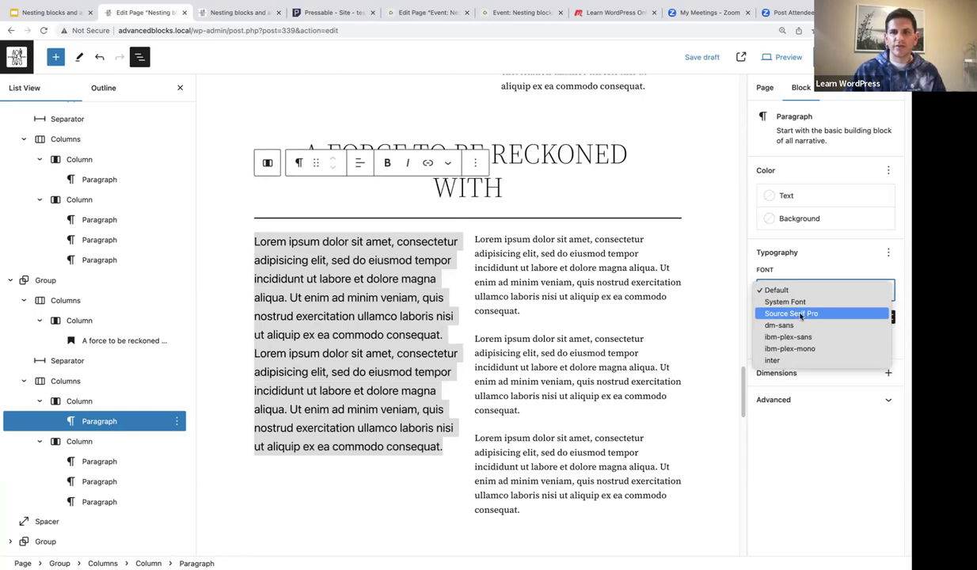
click(800, 313)
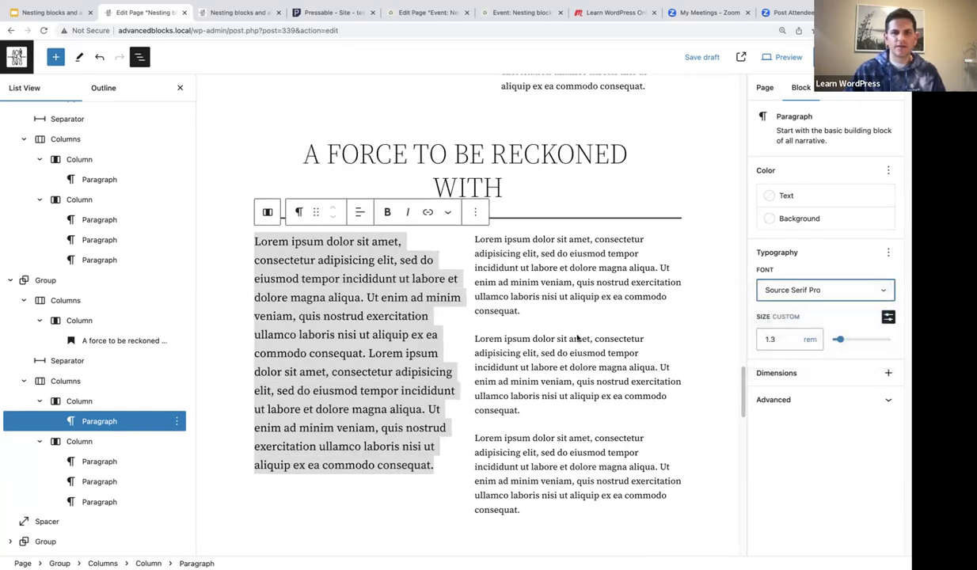
scroll(539, 387, down, 5)
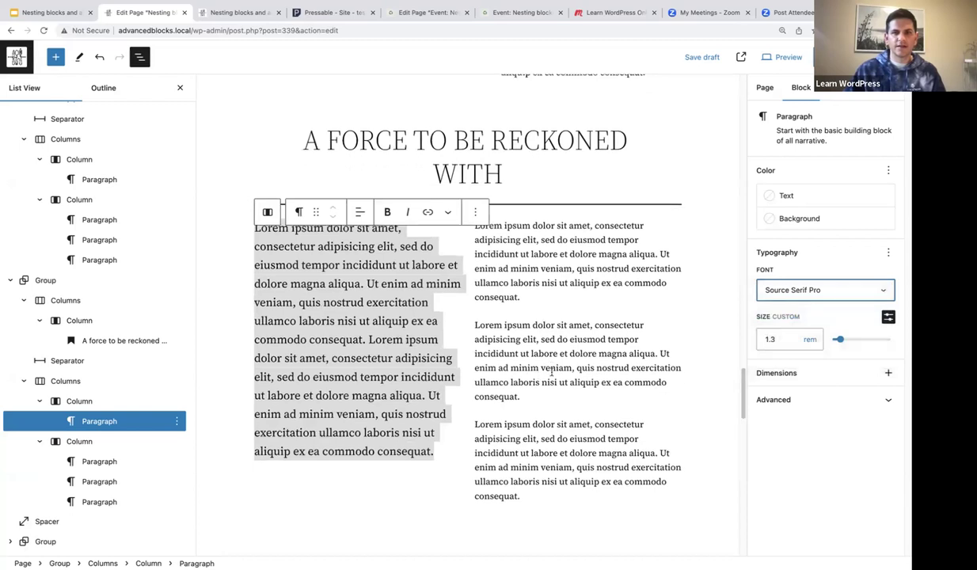
scroll(552, 362, up, 4)
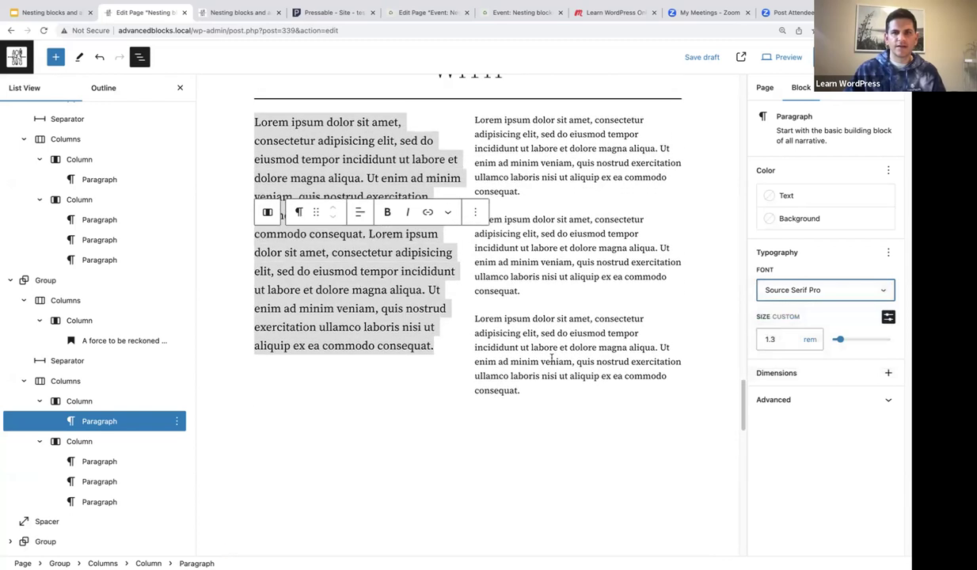
Step: Check the typography settings of the new section's three second-column paragraphs and compare them with the original section
click(544, 309)
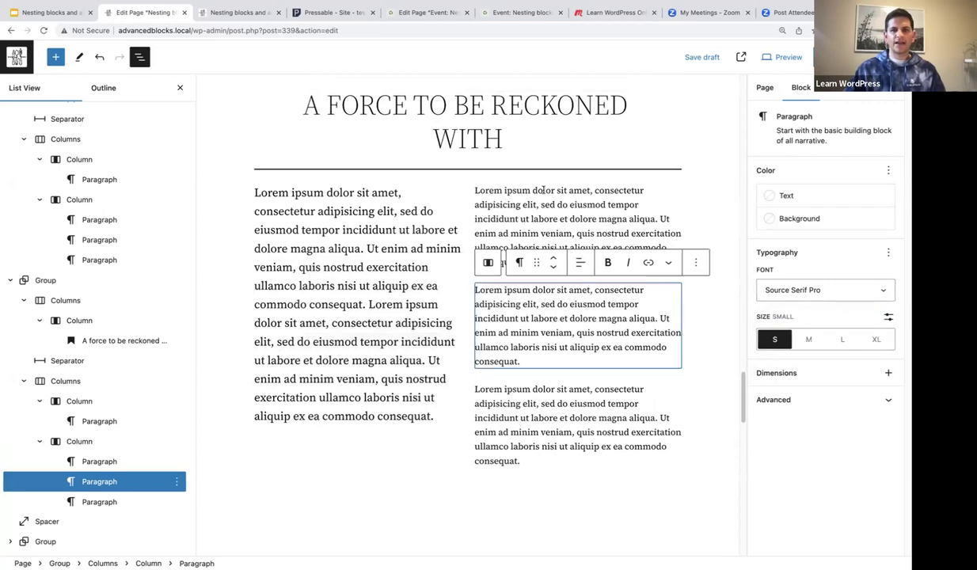
drag(525, 460, 455, 183)
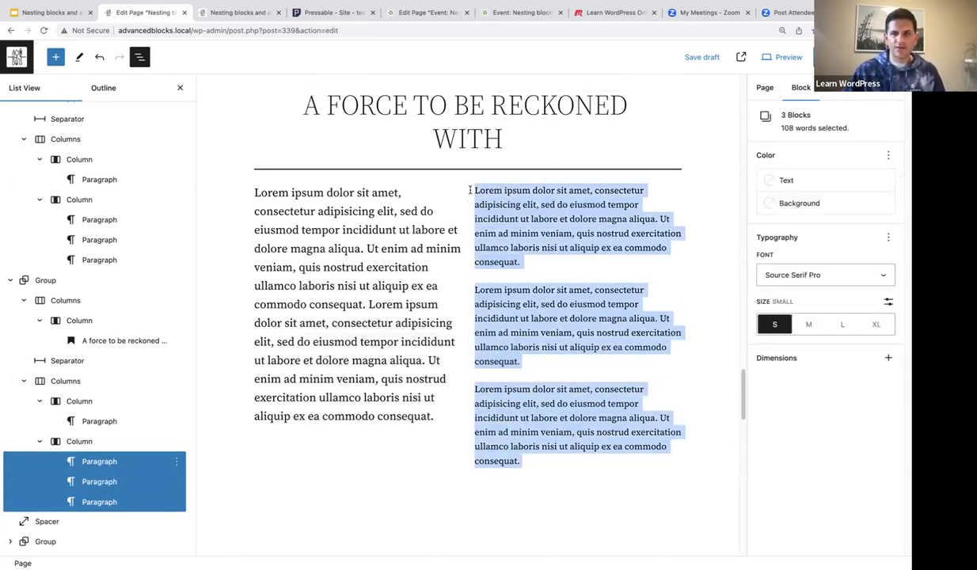
scroll(576, 348, up, 5)
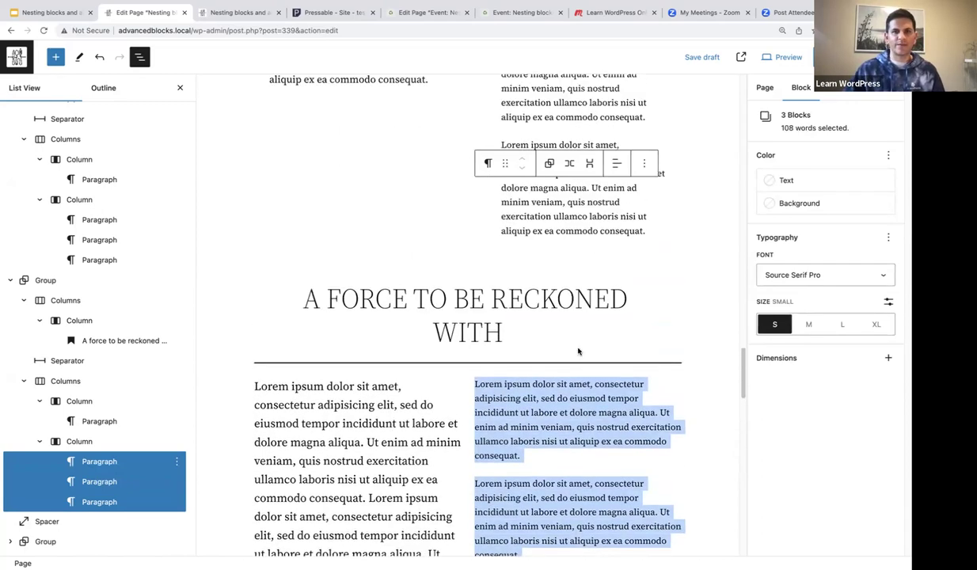
scroll(575, 349, up, 5)
scroll(576, 349, down, 5)
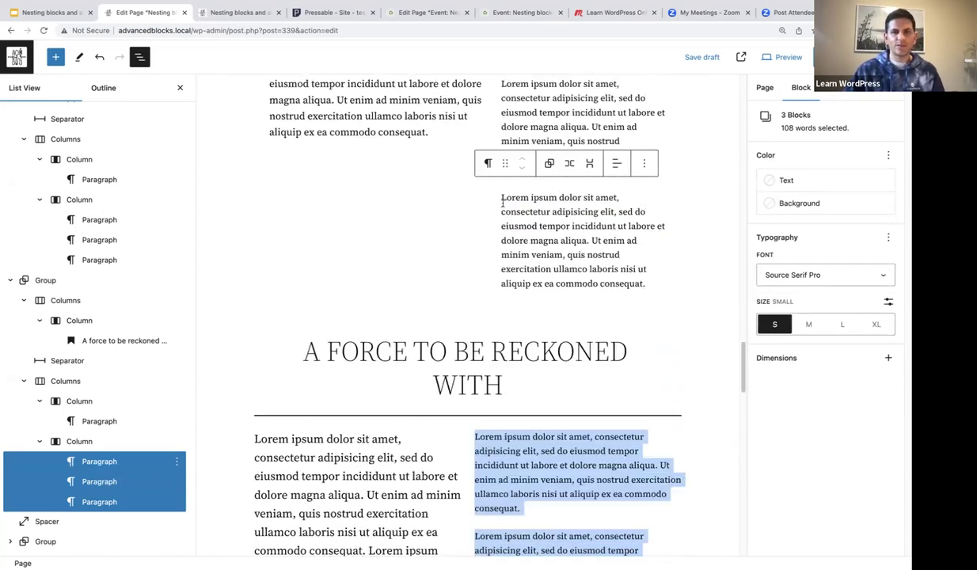
Step: Make the whole "A force to be reckoned with" heading in the new section bold
drag(504, 246, 468, 247)
drag(354, 210, 308, 211)
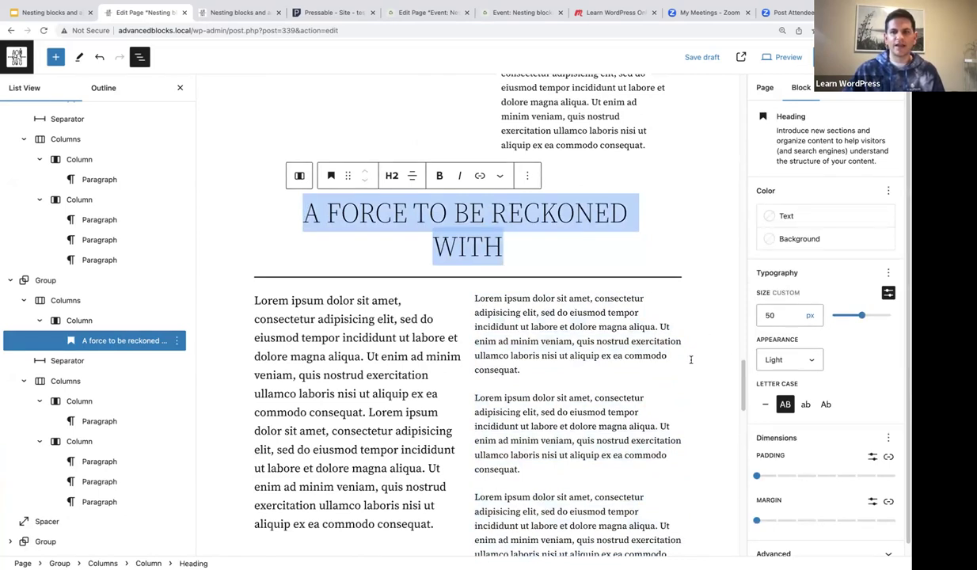
click(440, 175)
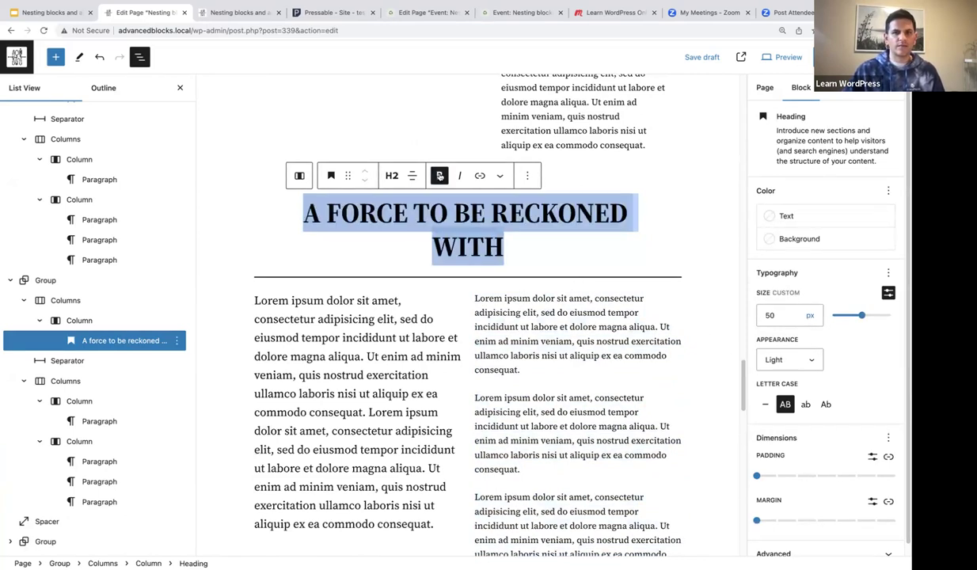
click(532, 266)
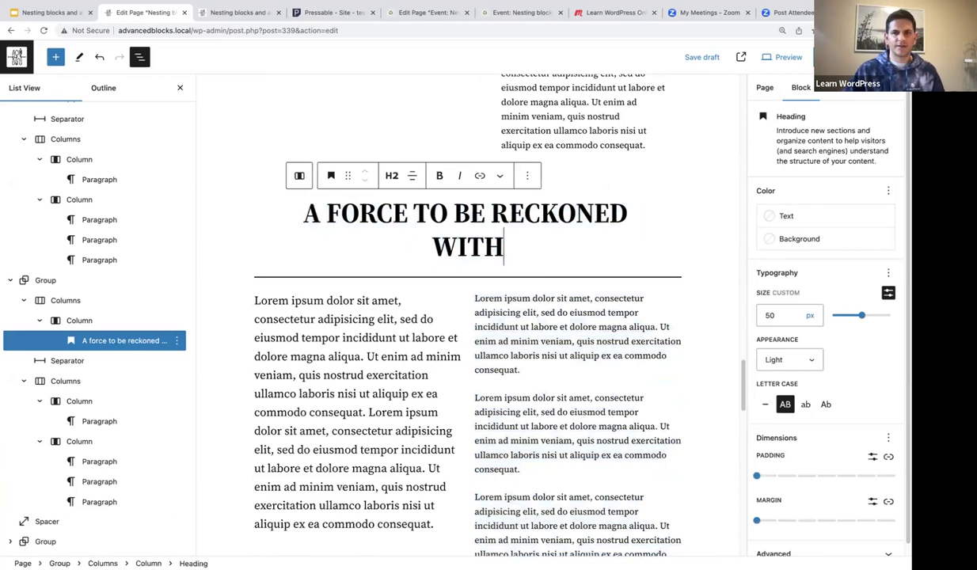
Step: Hide the block settings and the List View to see the section at a wider canvas width
key(ctrl+shift+comma)
scroll(785, 223, up, 3)
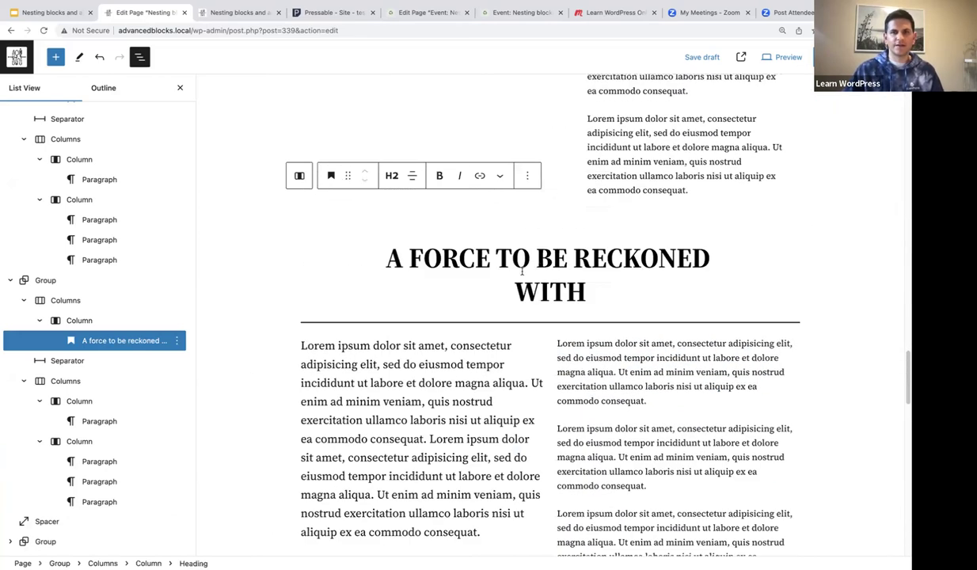
click(180, 88)
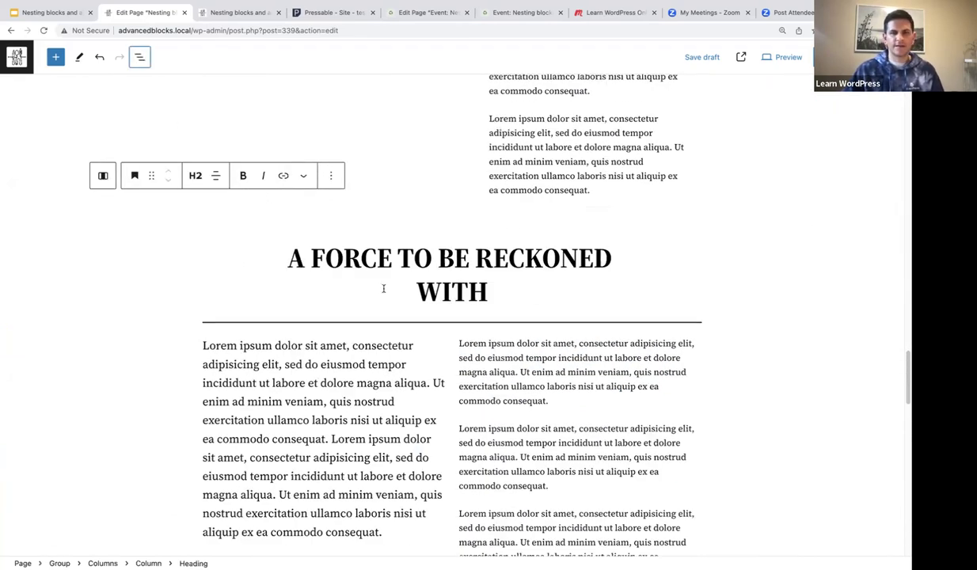
Step: Bring back the block settings and reduce the new heading's custom font size to 40 px
click(488, 301)
key(ctrl+a)
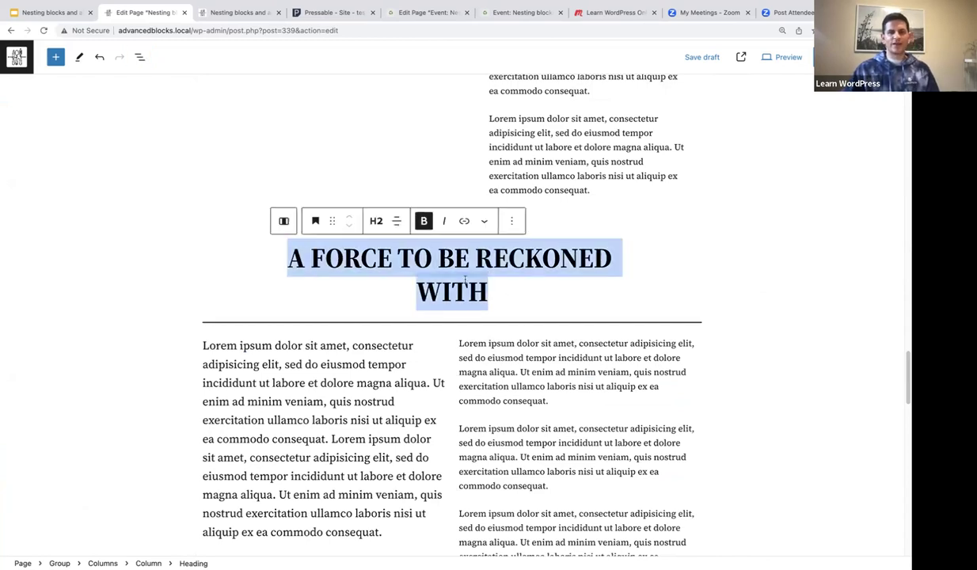
click(825, 57)
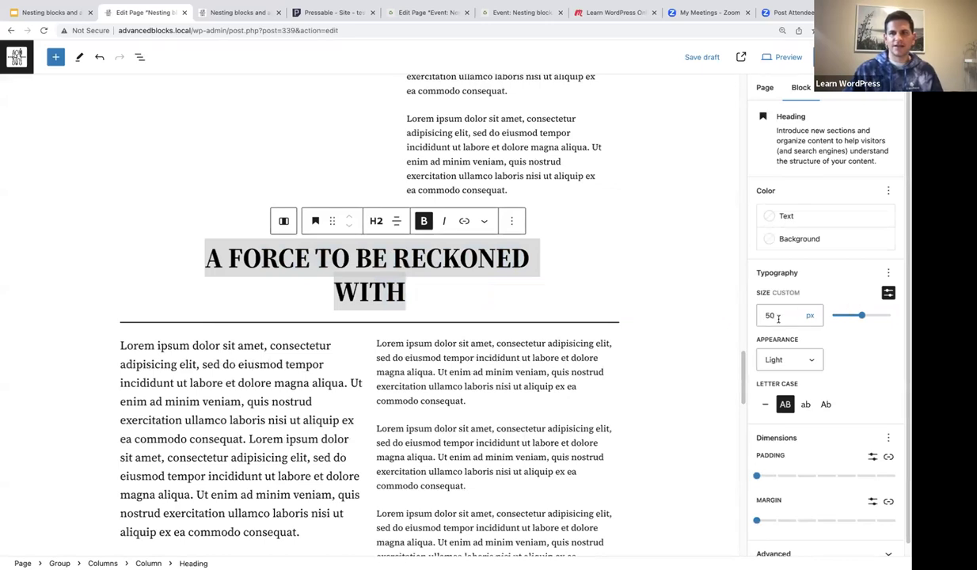
drag(780, 317, 761, 317)
text(40)
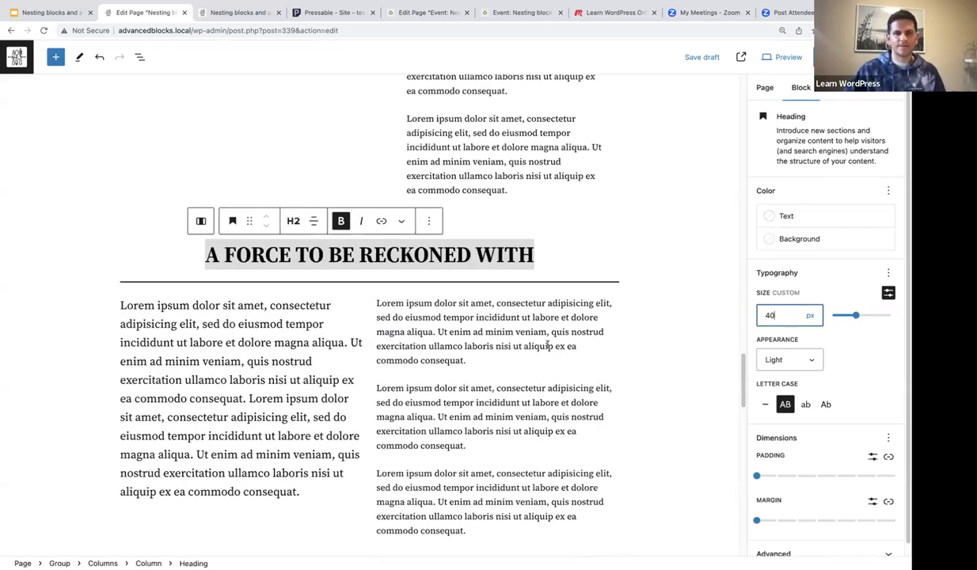
click(642, 363)
scroll(667, 345, down, 2)
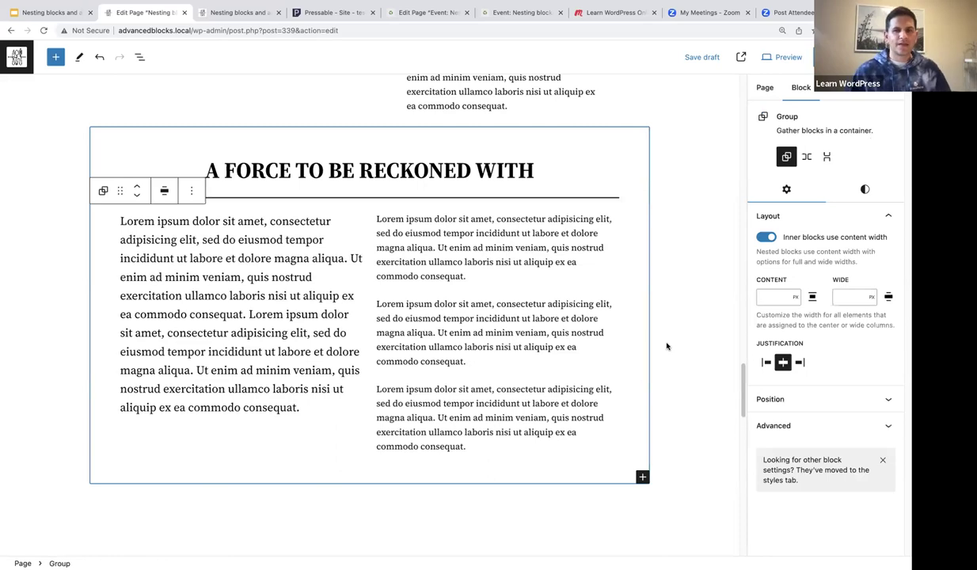
Step: Update the page to save the recreated section
click(823, 57)
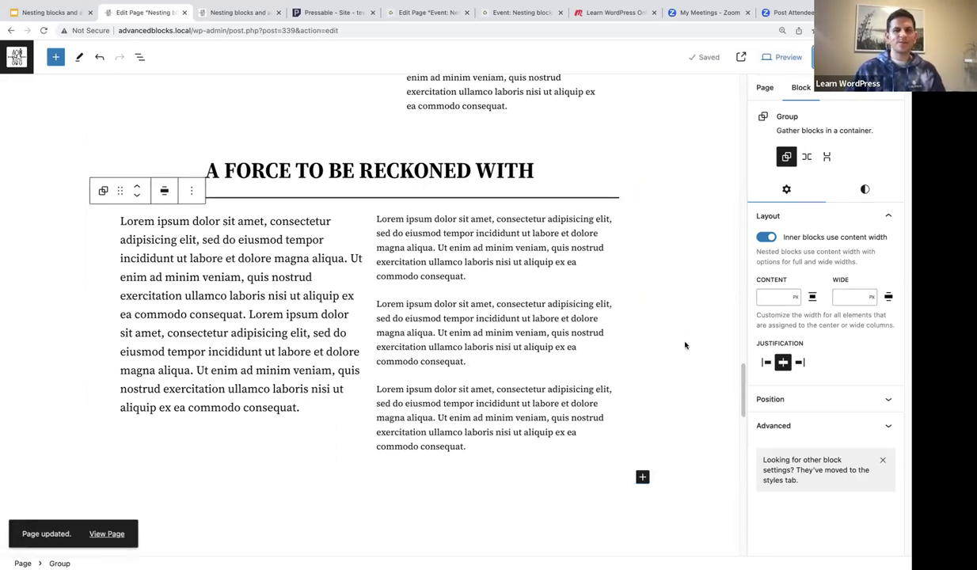
scroll(686, 346, down, 5)
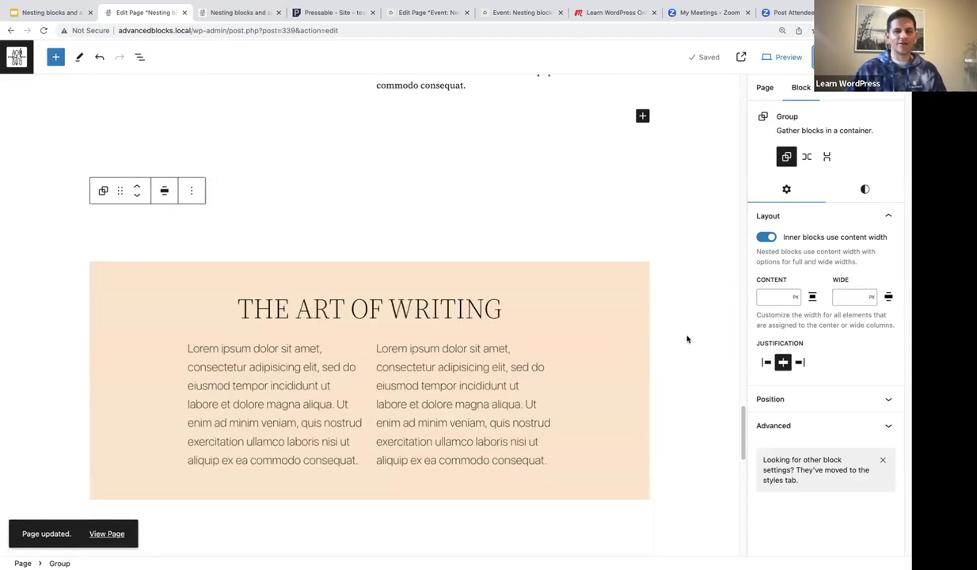
scroll(686, 339, down, 1)
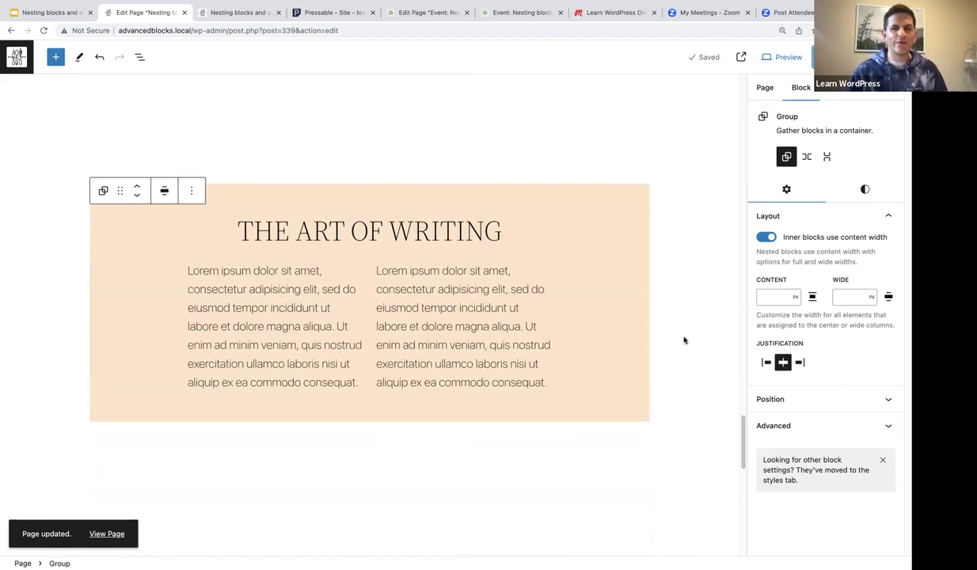
scroll(684, 341, up, 5)
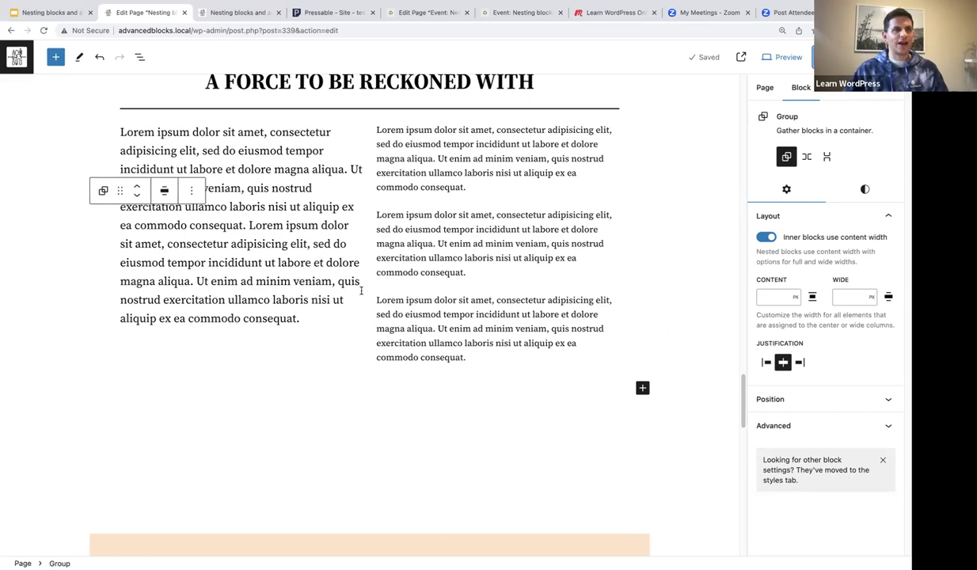
scroll(354, 285, down, 5)
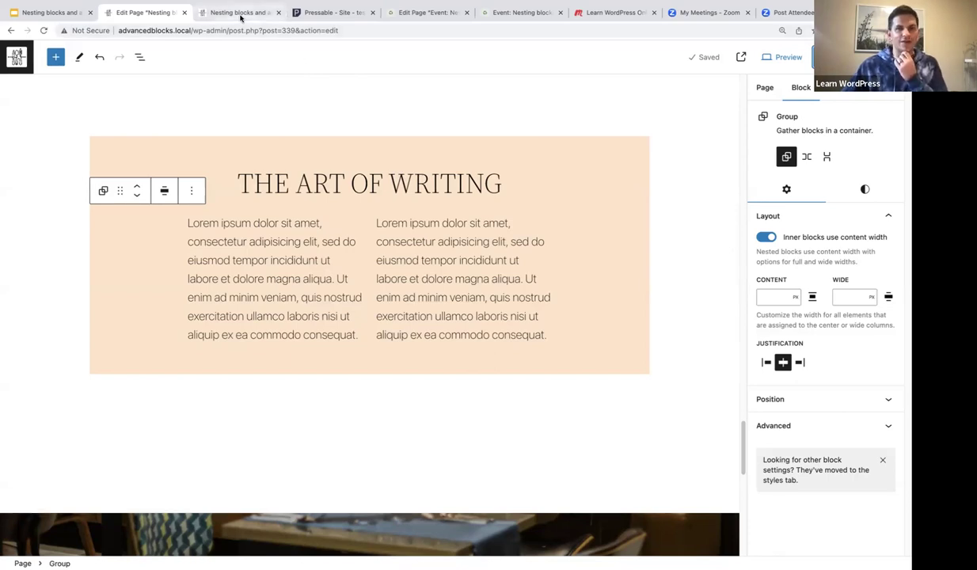
Step: Switch to the "Event: Nesting blocks" preview and examine the yellow event details section and the Food Factory image layout
click(521, 13)
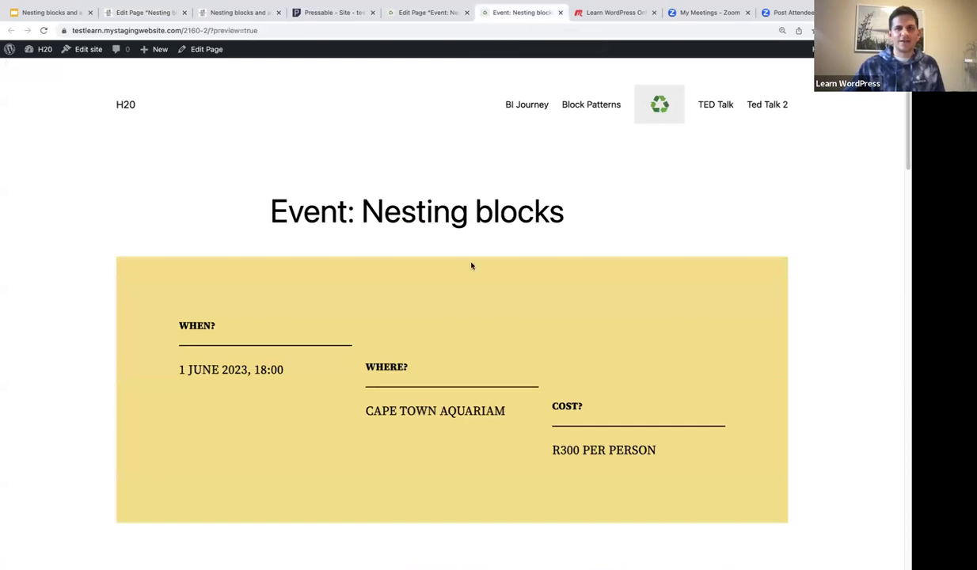
scroll(471, 266, down, 3)
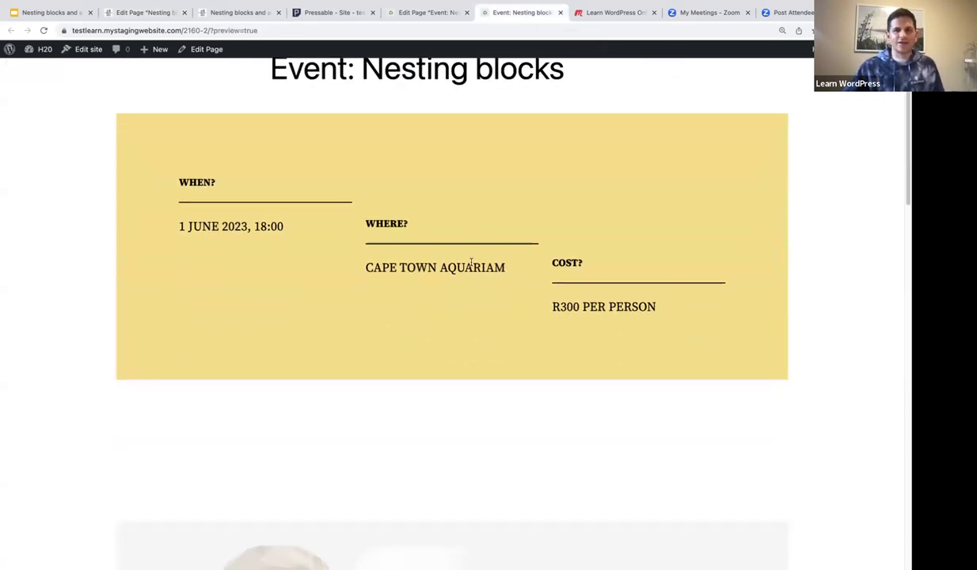
scroll(472, 265, down, 7)
scroll(470, 265, down, 3)
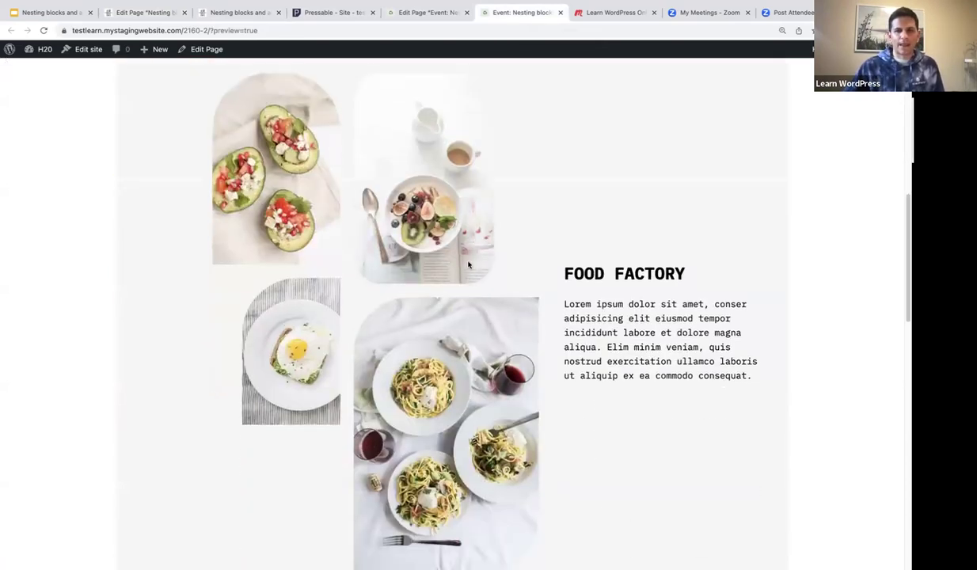
scroll(470, 269, down, 3)
scroll(472, 276, up, 1)
scroll(472, 275, up, 4)
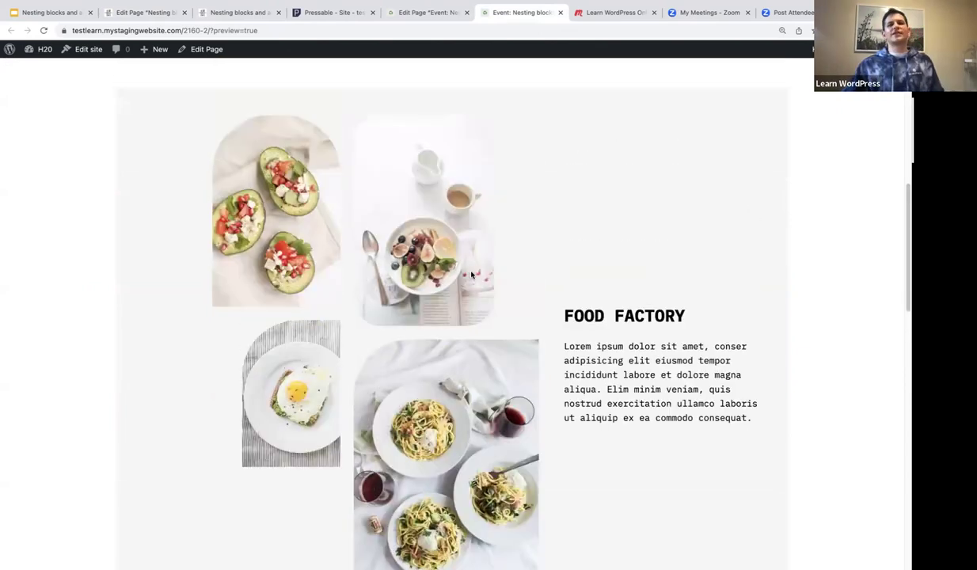
scroll(446, 263, down, 2)
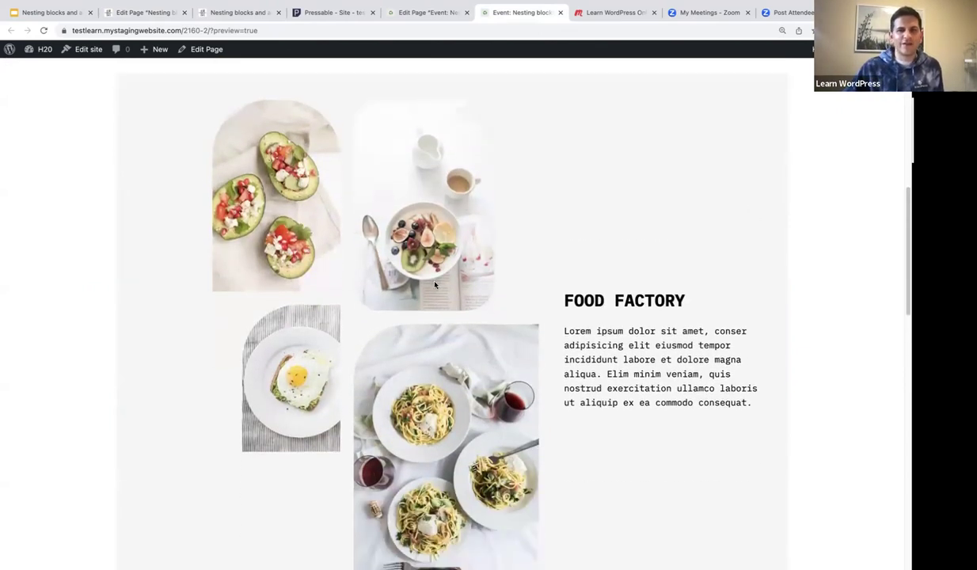
scroll(420, 269, up, 10)
scroll(343, 312, down, 2)
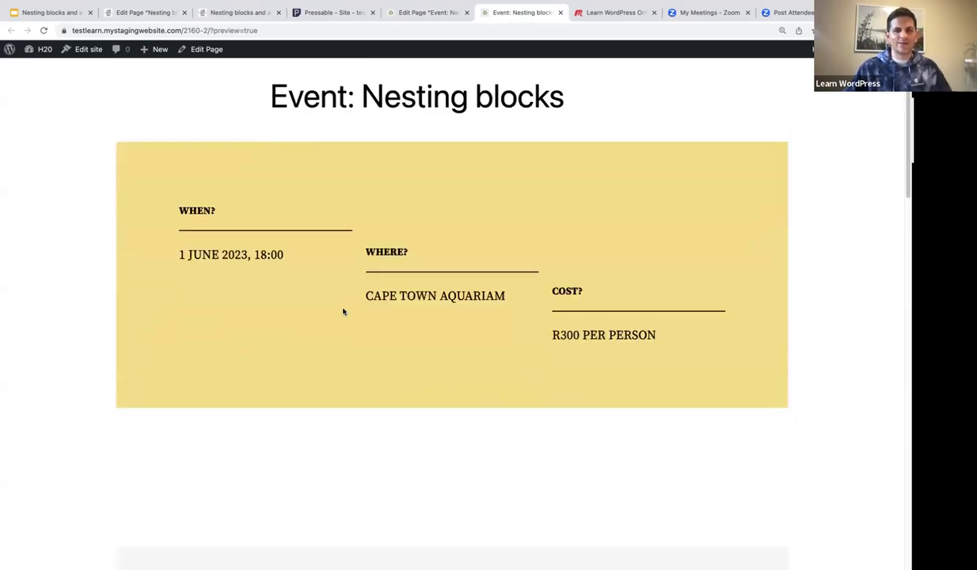
scroll(343, 312, down, 5)
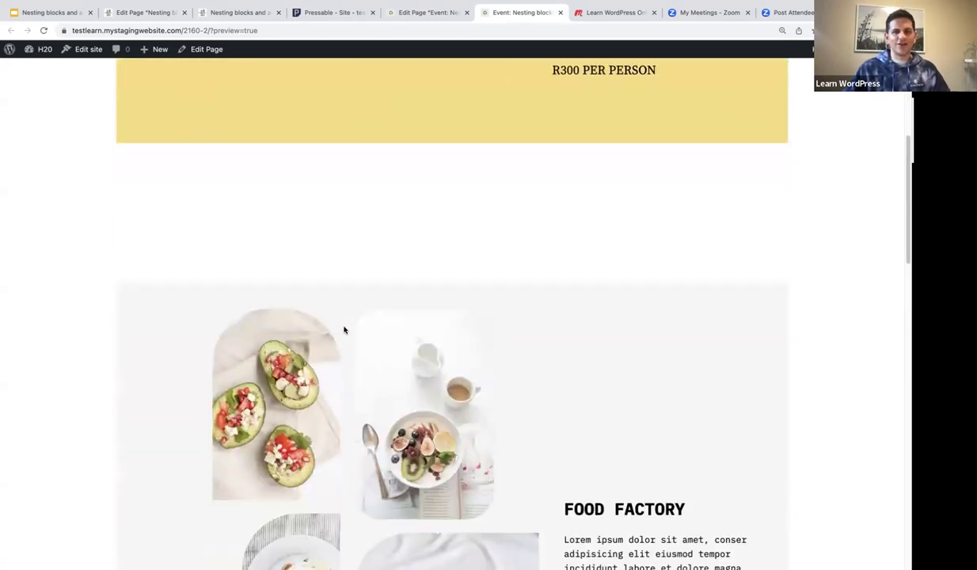
scroll(344, 330, down, 3)
scroll(344, 329, up, 2)
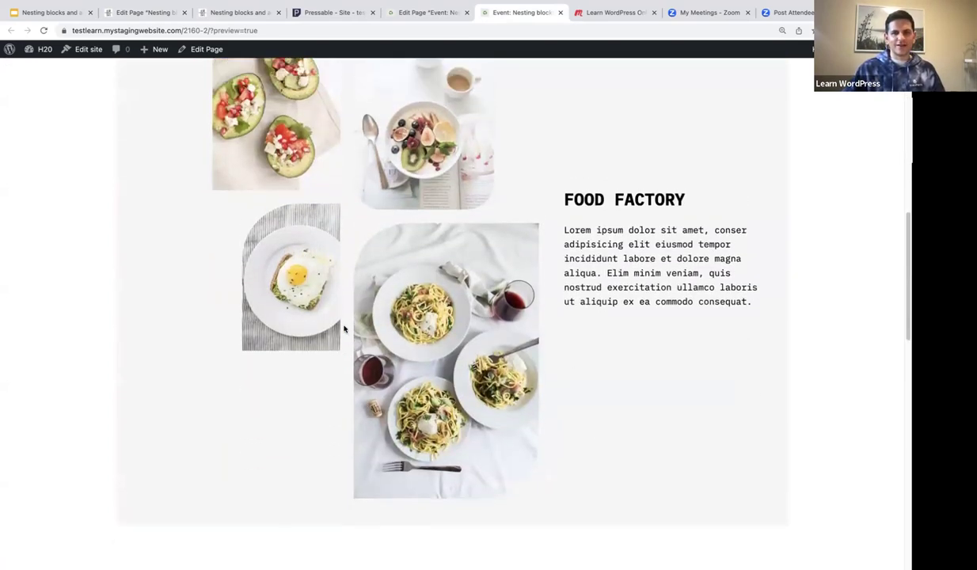
scroll(344, 328, up, 1)
scroll(344, 329, down, 1)
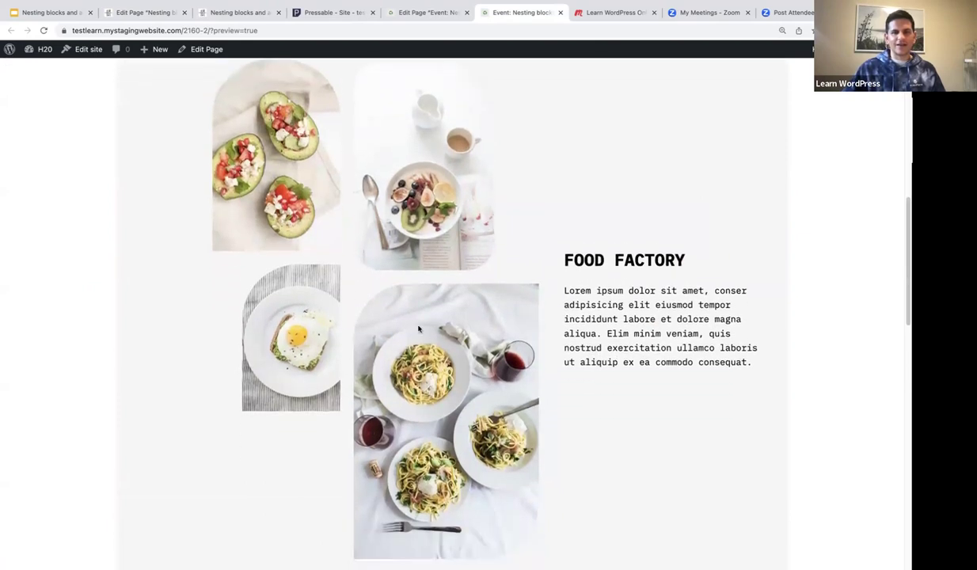
scroll(321, 277, up, 2)
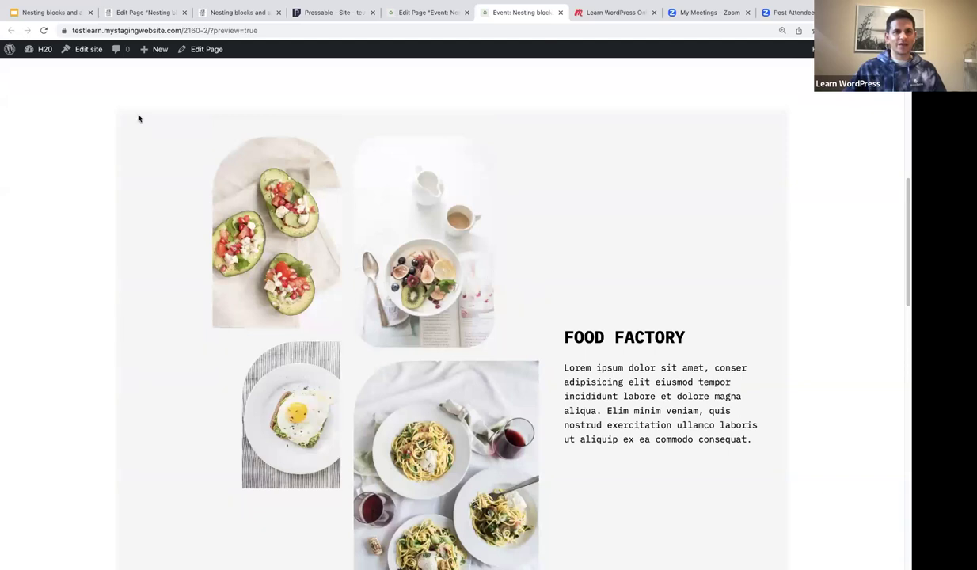
Step: Switch to the "Event: Nesting blocks" page editor and insert an empty block directly after the Food Factory Columns block
click(429, 16)
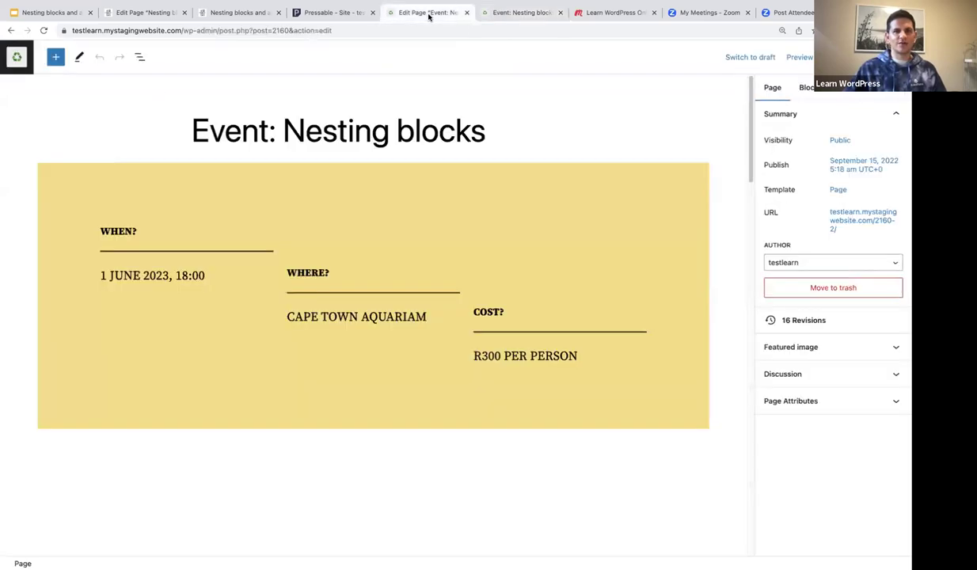
scroll(414, 255, down, 8)
scroll(415, 257, down, 3)
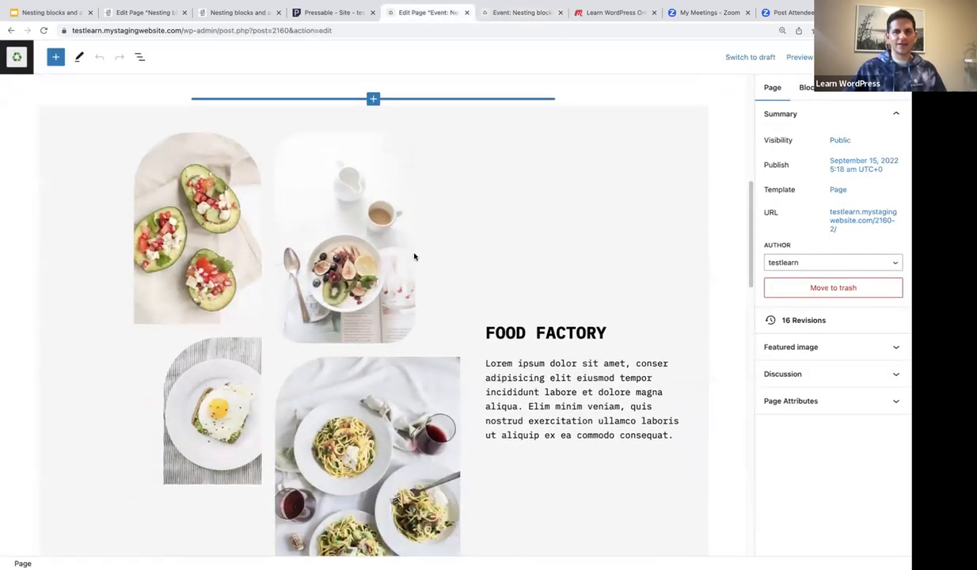
scroll(73, 148, up, 2)
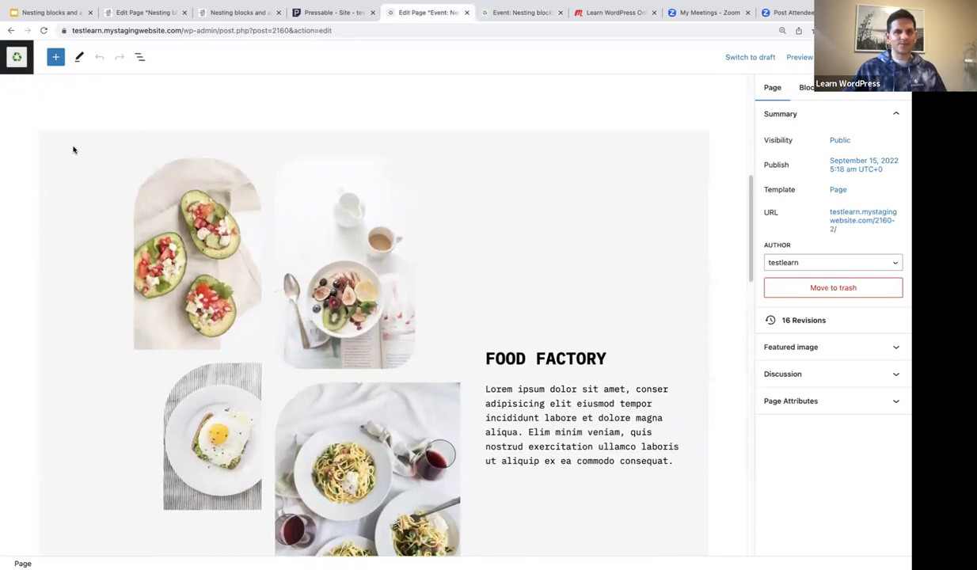
click(73, 149)
click(166, 111)
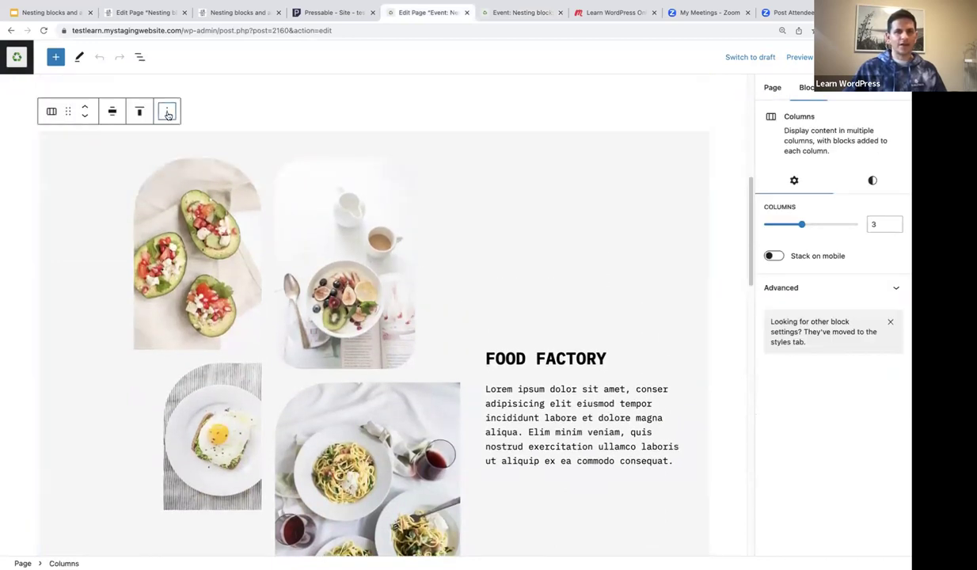
click(197, 208)
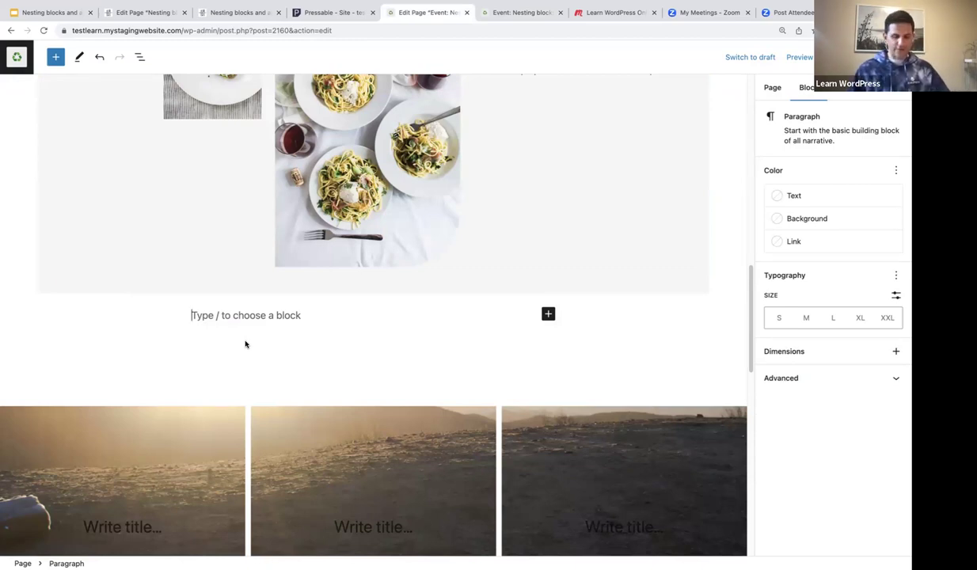
Step: Turn the empty block below Food Factory into a Columns block with the 33 / 33 / 33 variation
text(/)
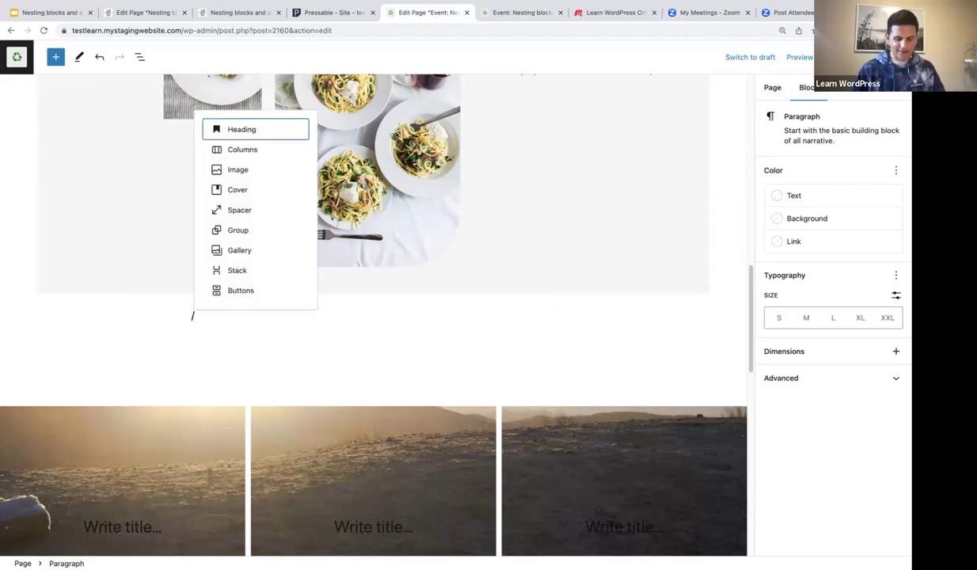
text(column)
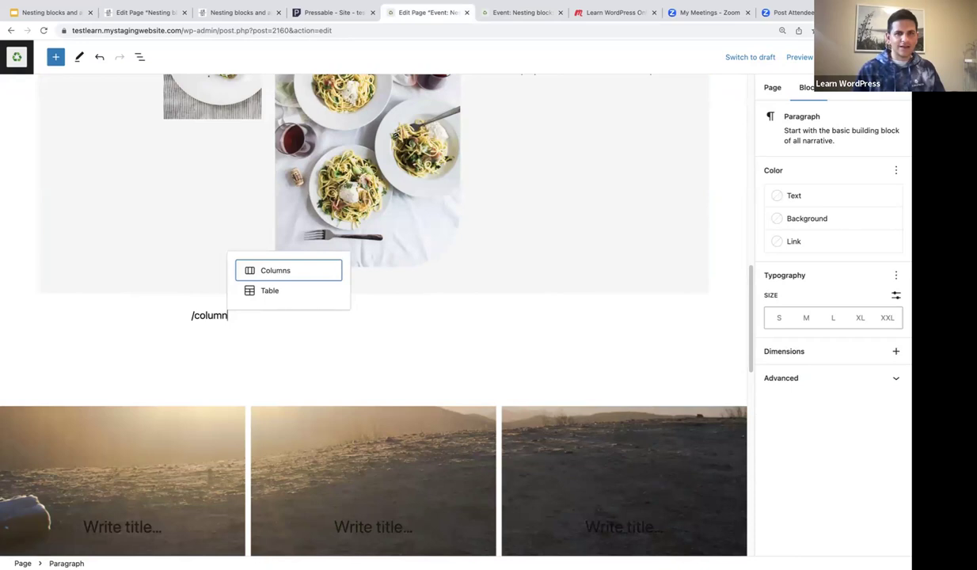
click(273, 273)
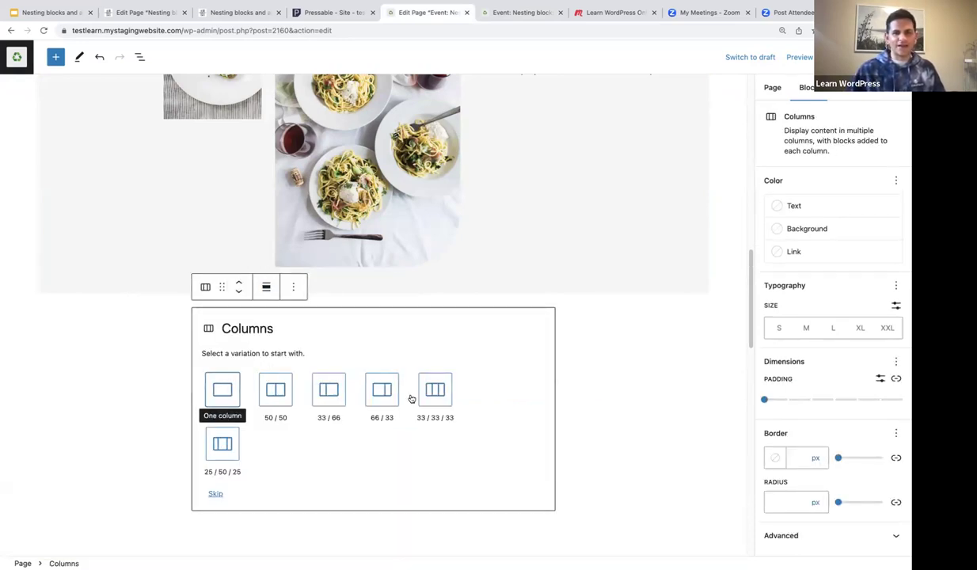
click(434, 390)
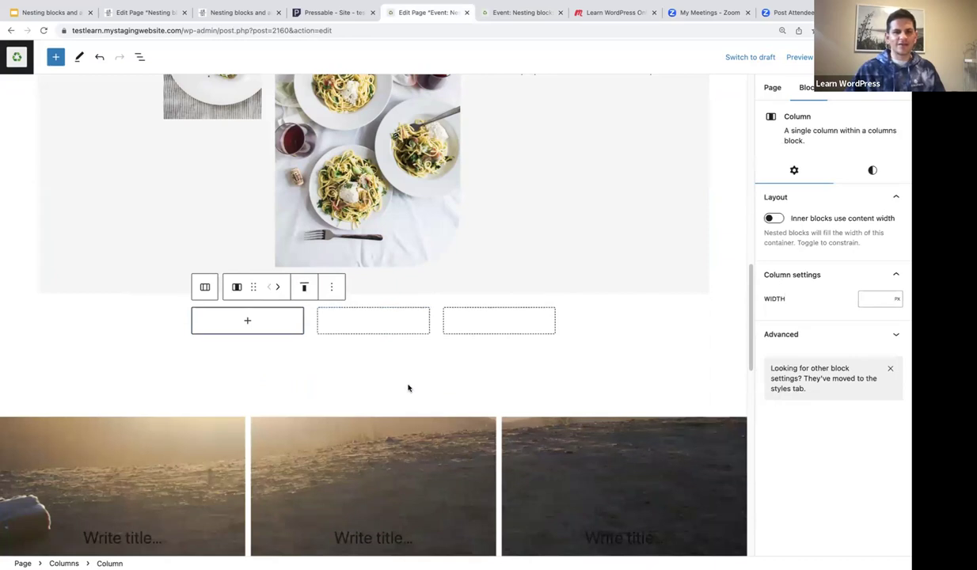
Step: Show the List View, select the new parent Columns block and set its alignment to Wide width
click(140, 57)
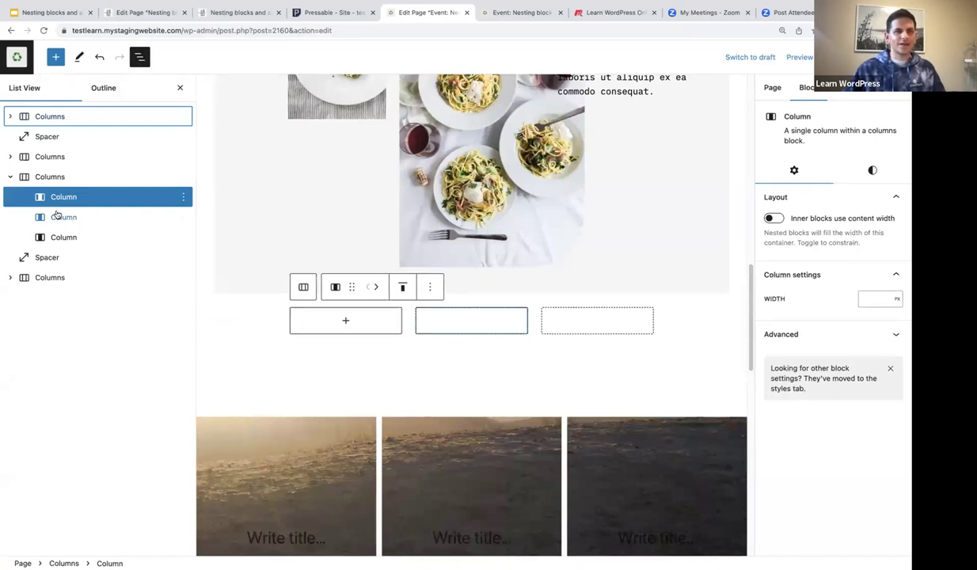
click(51, 177)
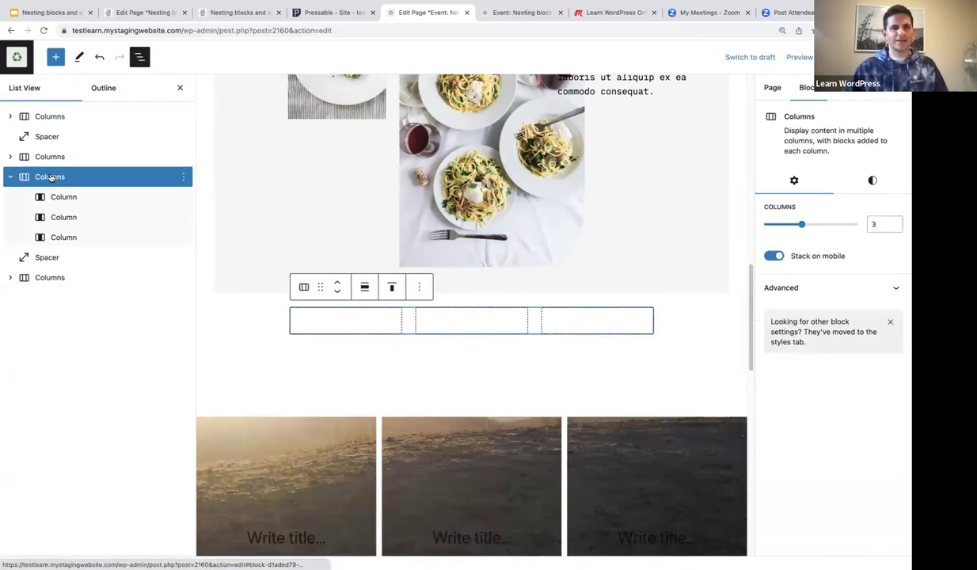
click(365, 289)
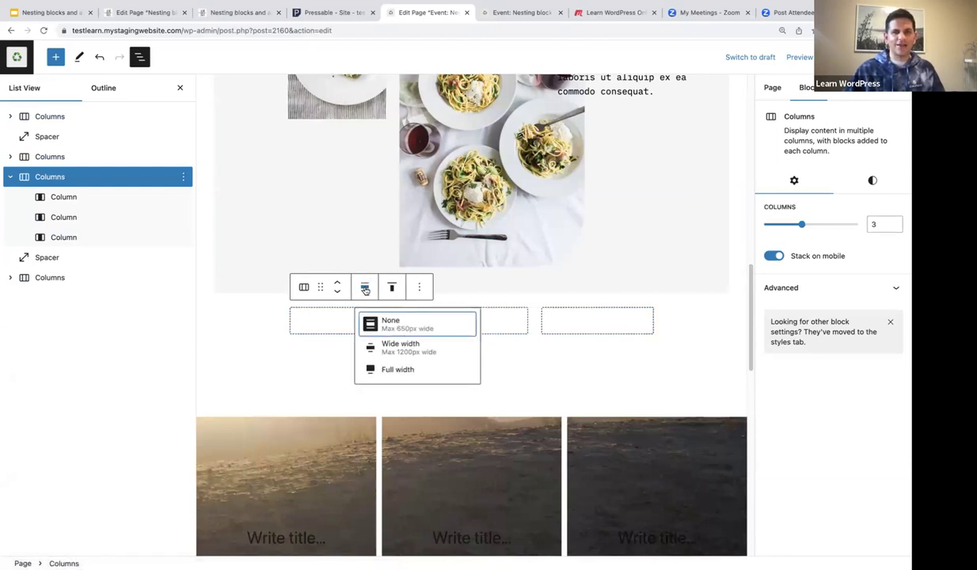
click(382, 346)
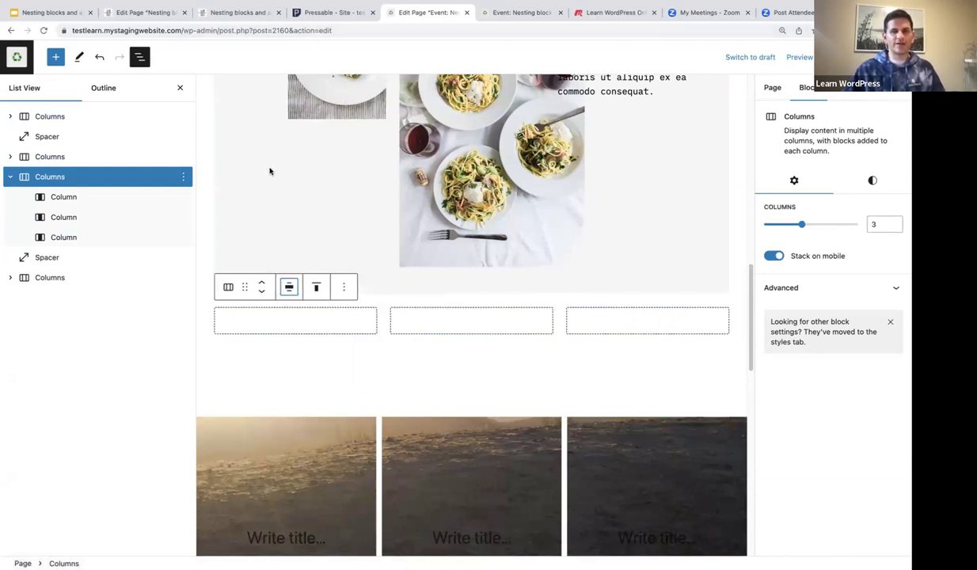
Step: Compare with the Food Factory section and give the new Columns block the Tertiary background colour F6F6F6
scroll(297, 208, up, 5)
scroll(297, 207, up, 3)
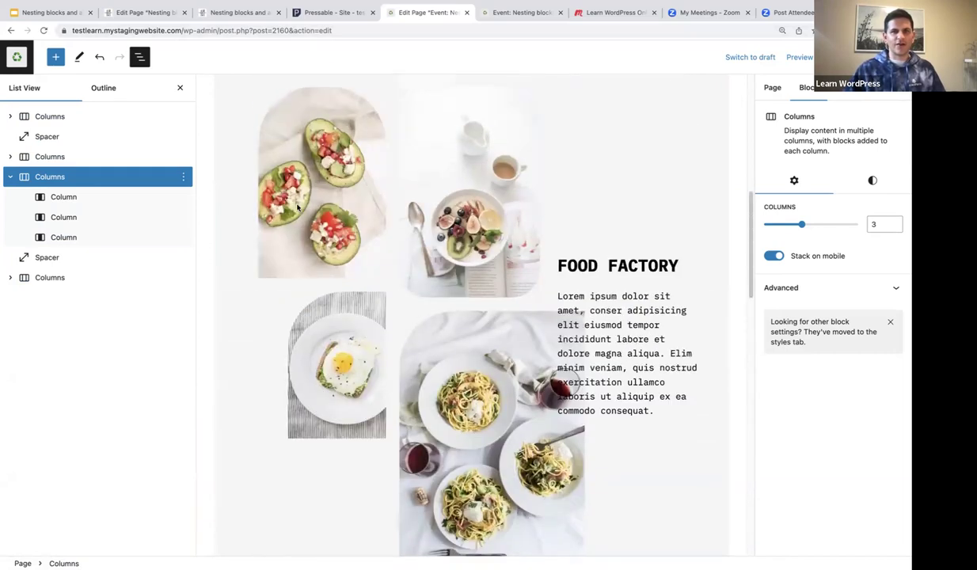
scroll(297, 207, down, 8)
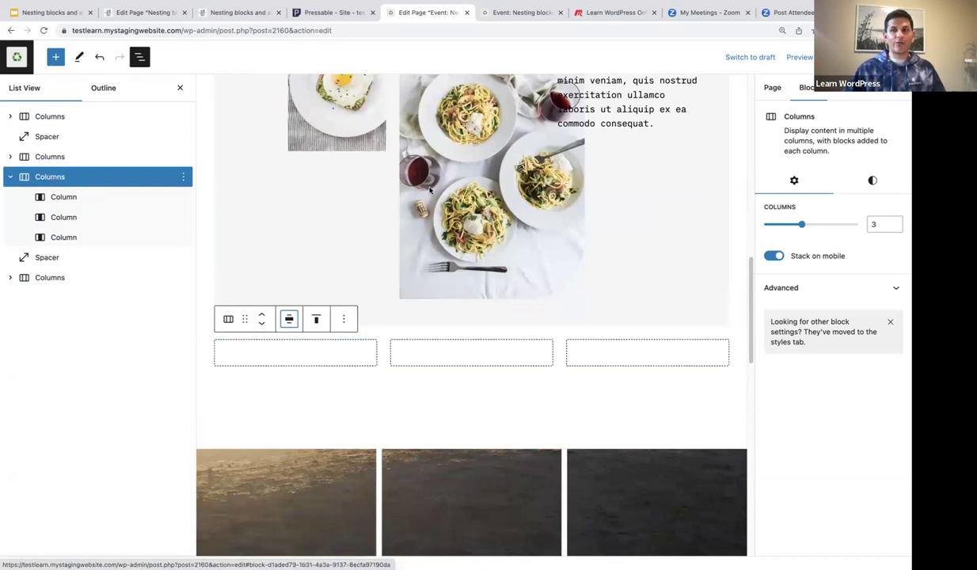
click(873, 182)
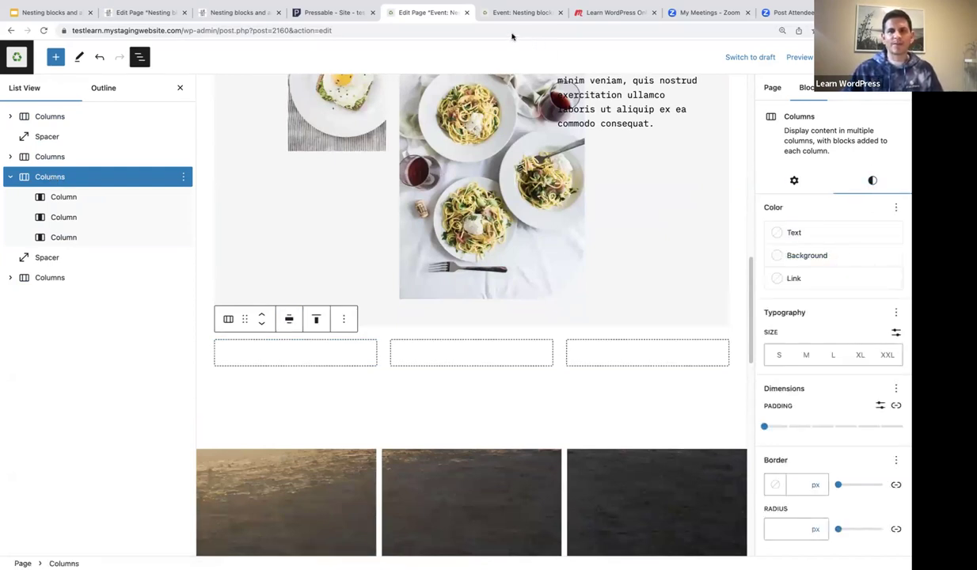
click(827, 256)
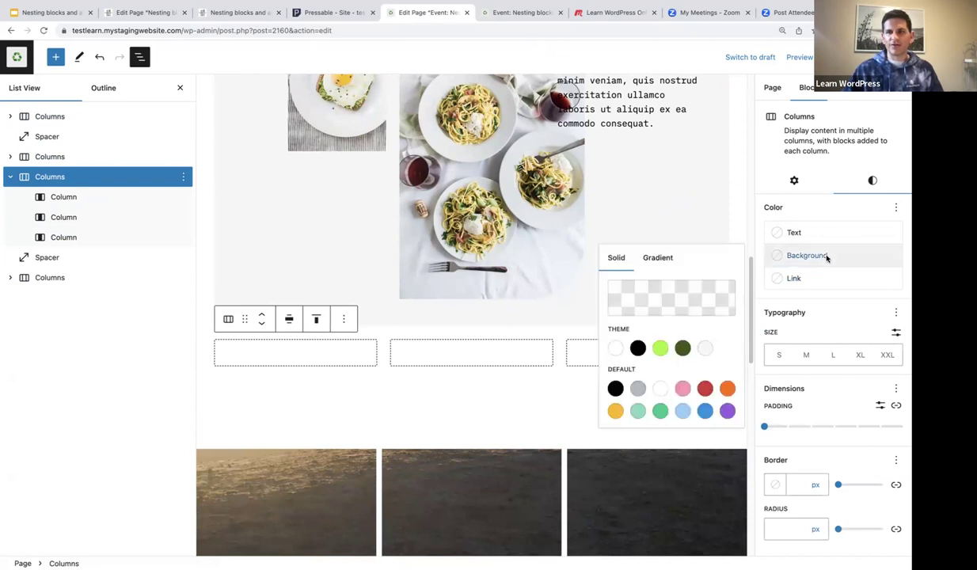
click(705, 350)
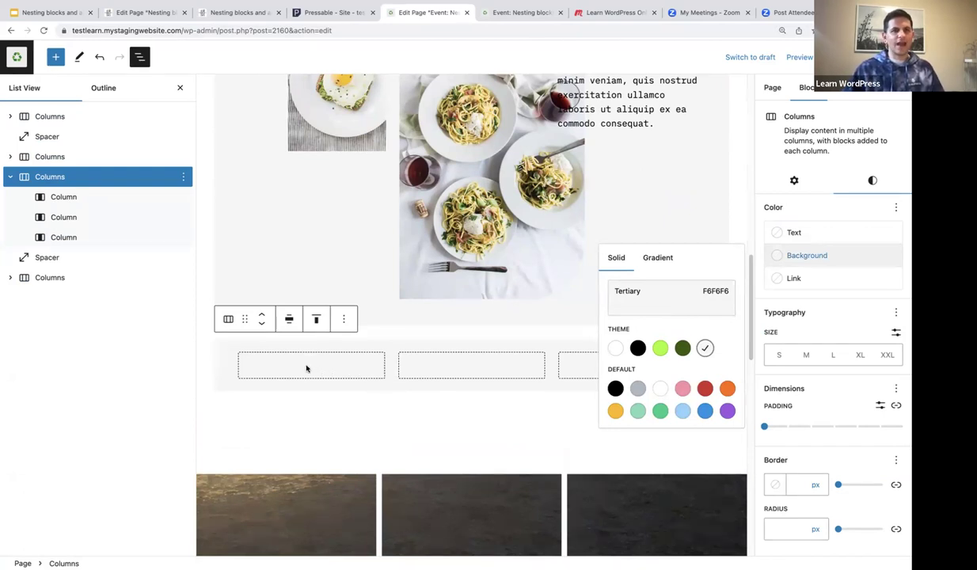
Step: Add an Image block inside the first column of the new Columns block
click(65, 199)
scroll(281, 279, up, 5)
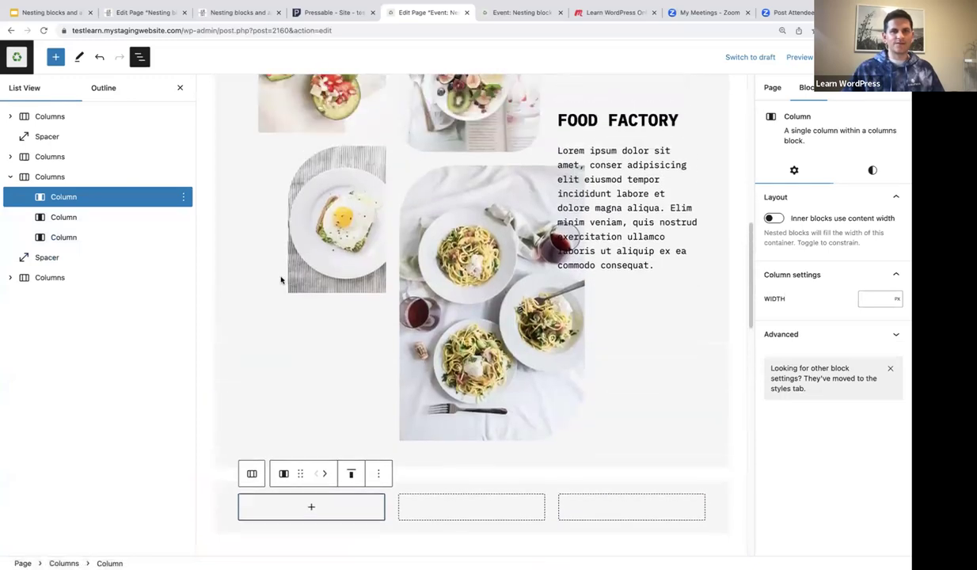
scroll(281, 279, up, 2)
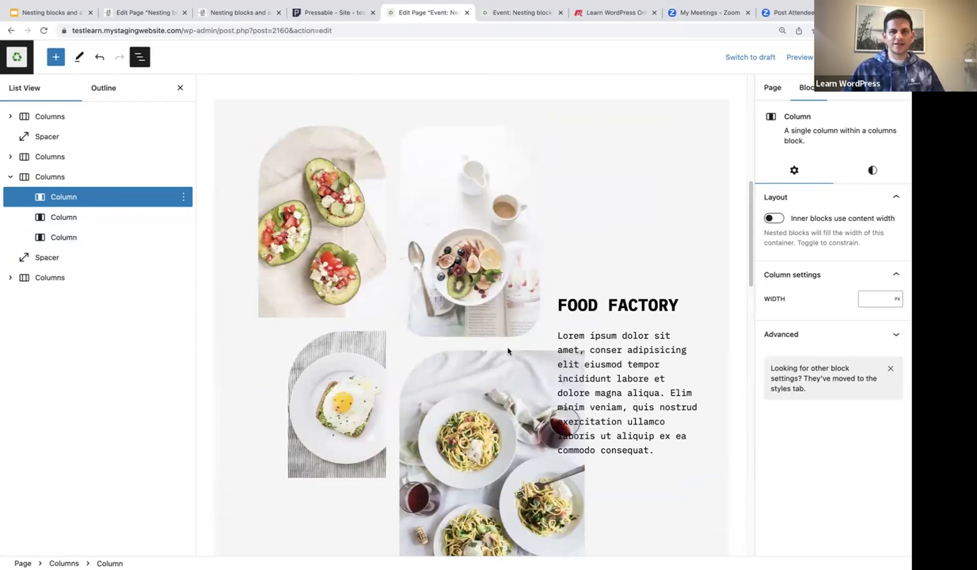
scroll(494, 366, down, 8)
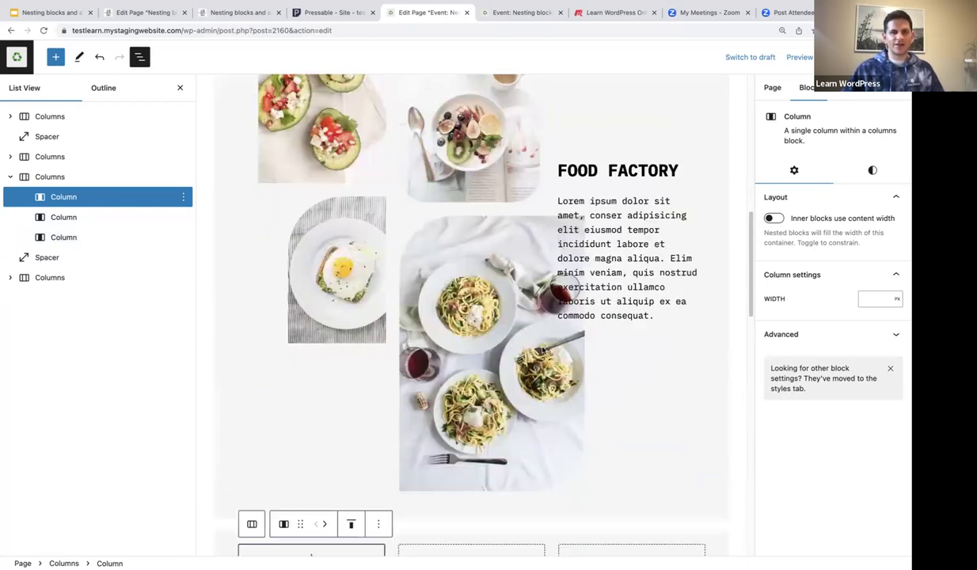
scroll(343, 358, down, 1)
click(311, 330)
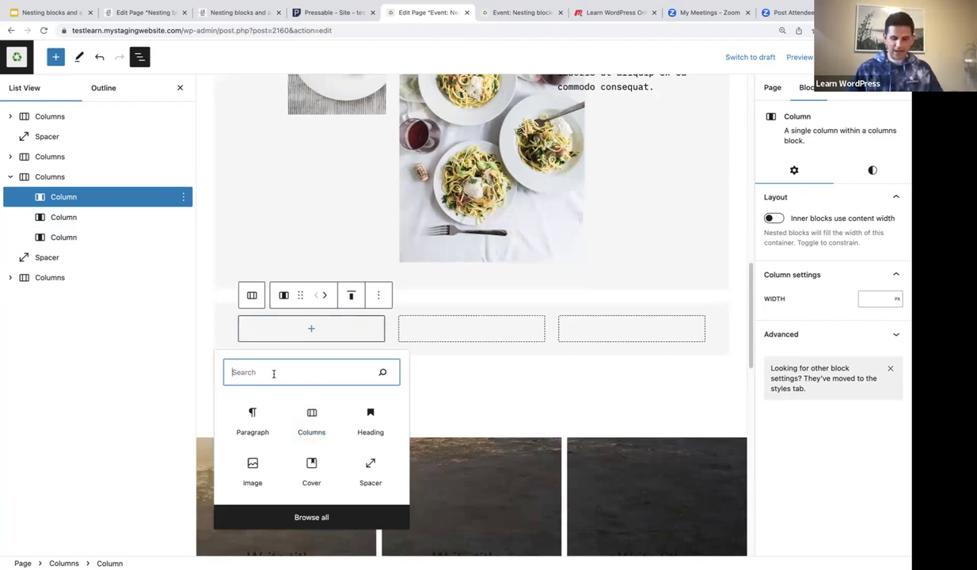
text(ima)
key(BackSpace)
key(BackSpace)
key(BackSpace)
text(image)
click(260, 429)
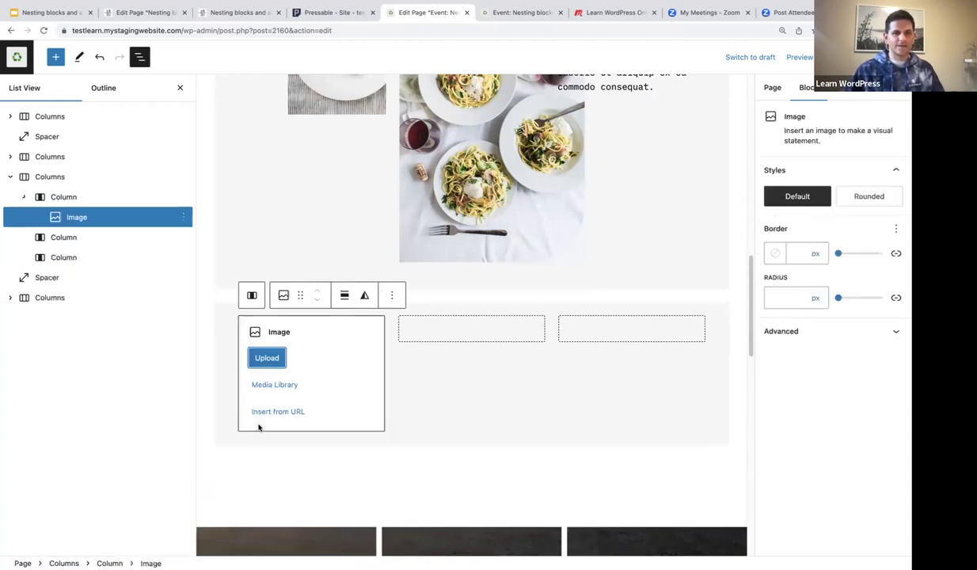
Step: Fill the Image block in the first column with the stuffed avocado picture from the Media Library
click(272, 384)
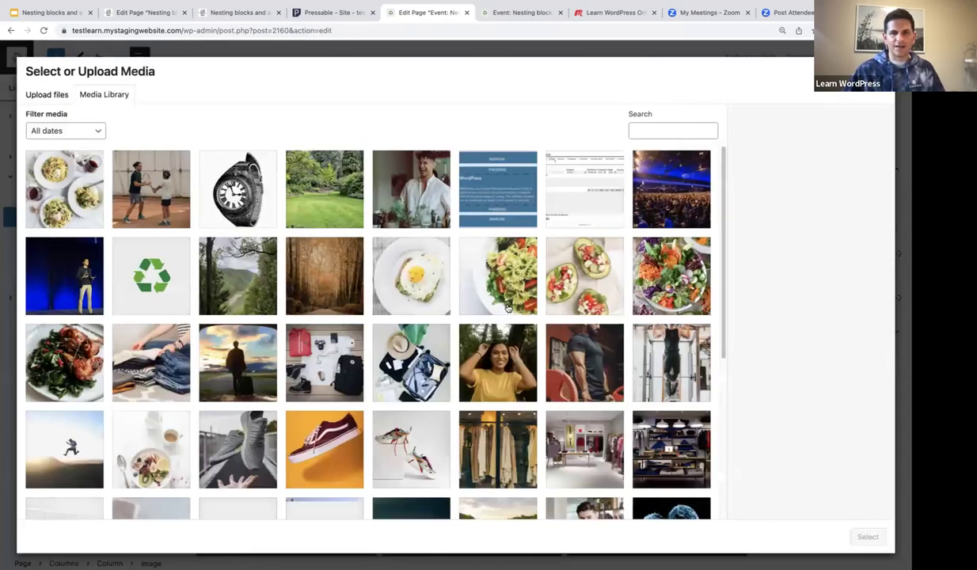
click(560, 285)
click(867, 536)
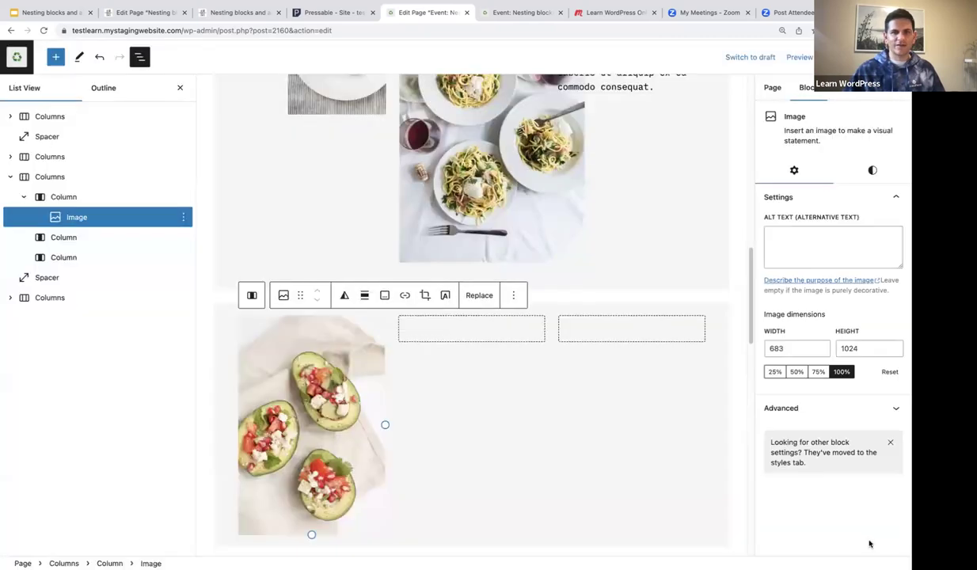
Step: Add a second Image block below the avocado picture and fill it with the fried egg toast picture from the Media Library
scroll(357, 412, down, 3)
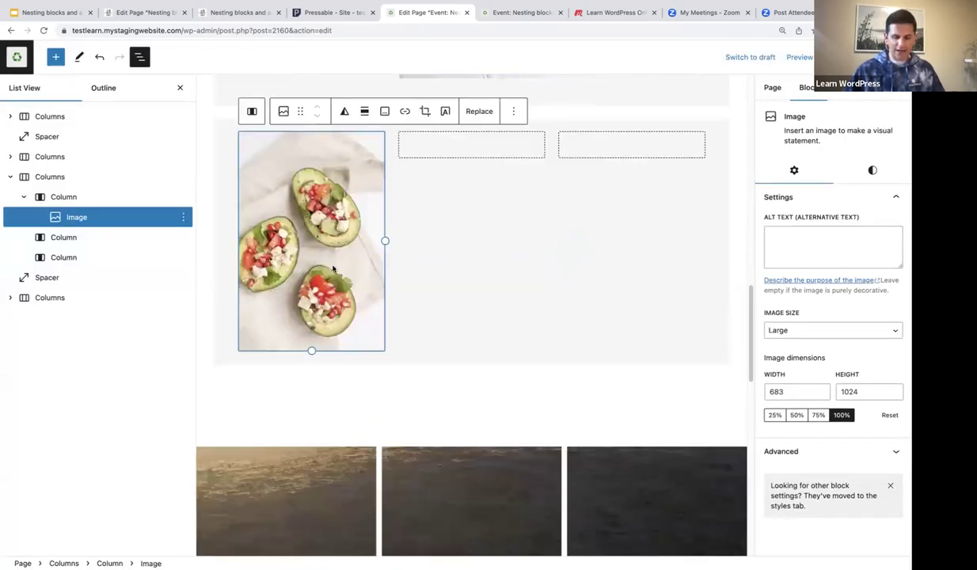
key(Return)
text(/)
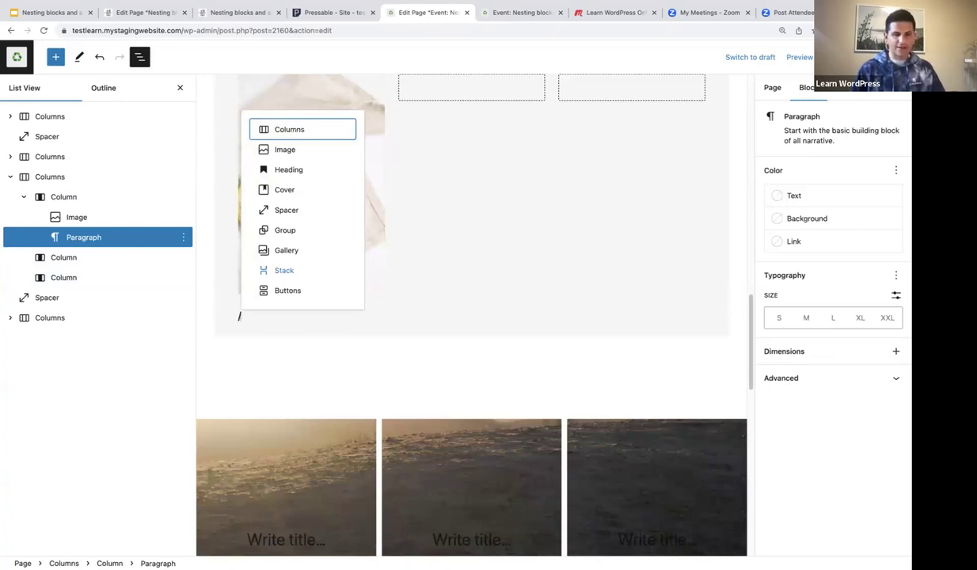
text(image)
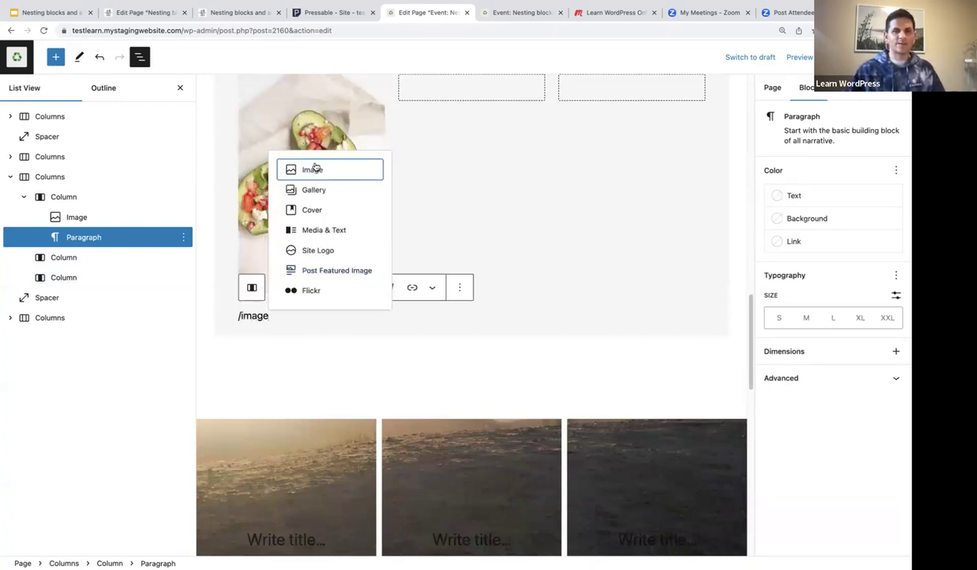
click(314, 168)
click(277, 378)
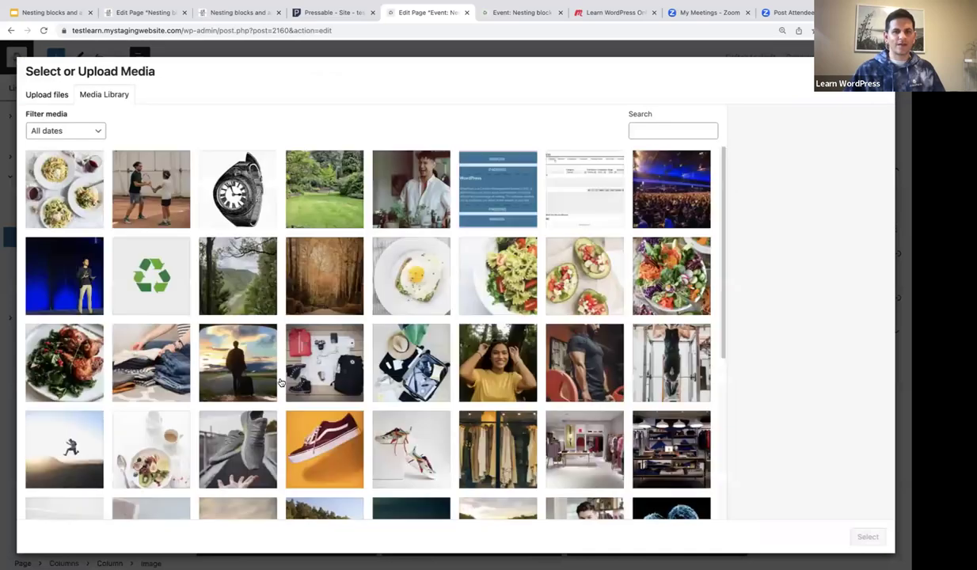
click(424, 301)
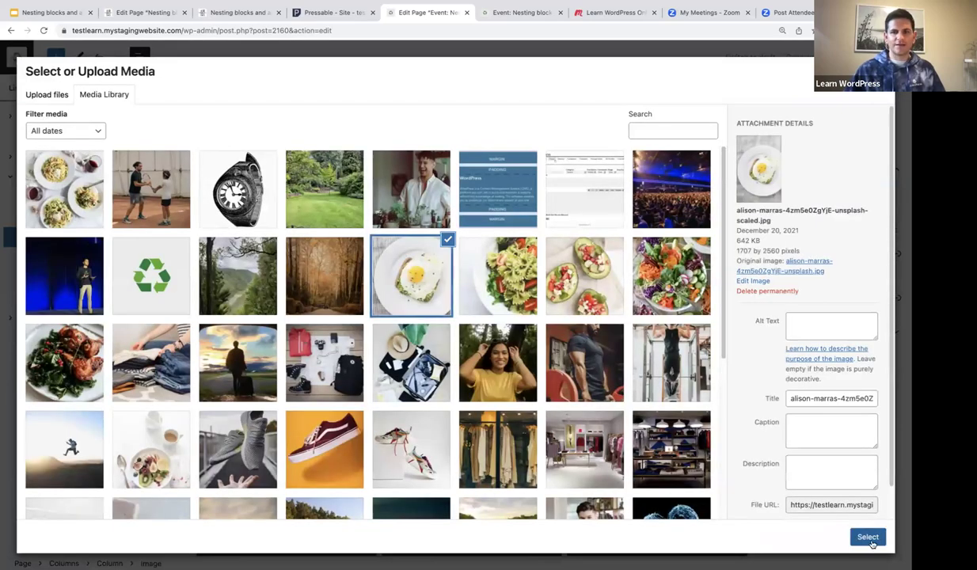
click(868, 536)
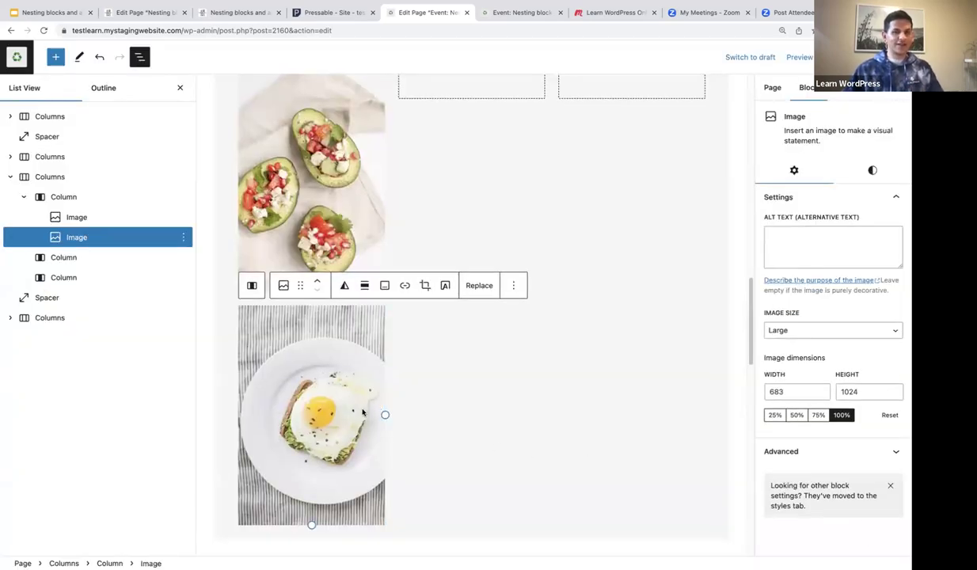
Step: Insert an Image block in the second column and fill it with the fruit bowl and coffee picture from the Media Library
scroll(329, 395, up, 4)
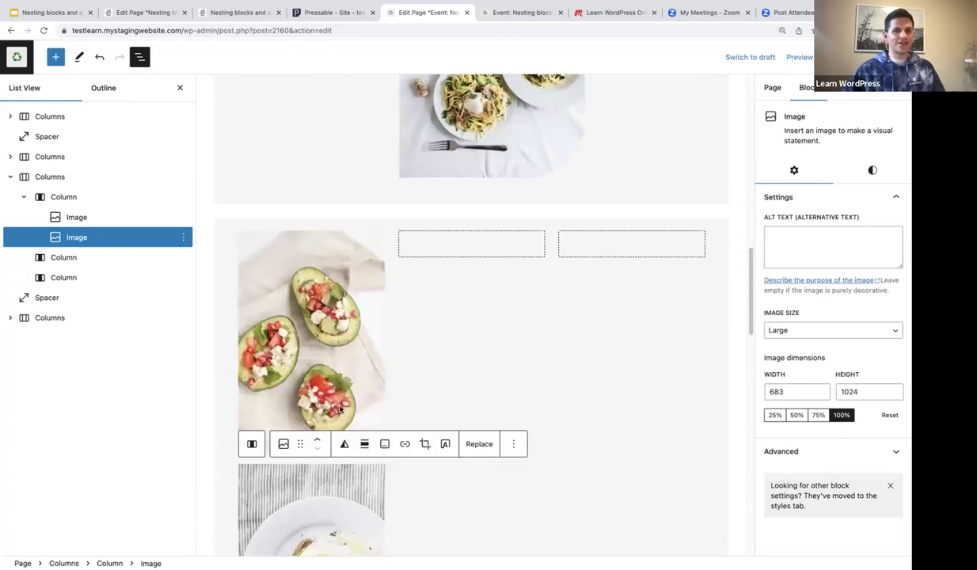
click(448, 243)
click(472, 244)
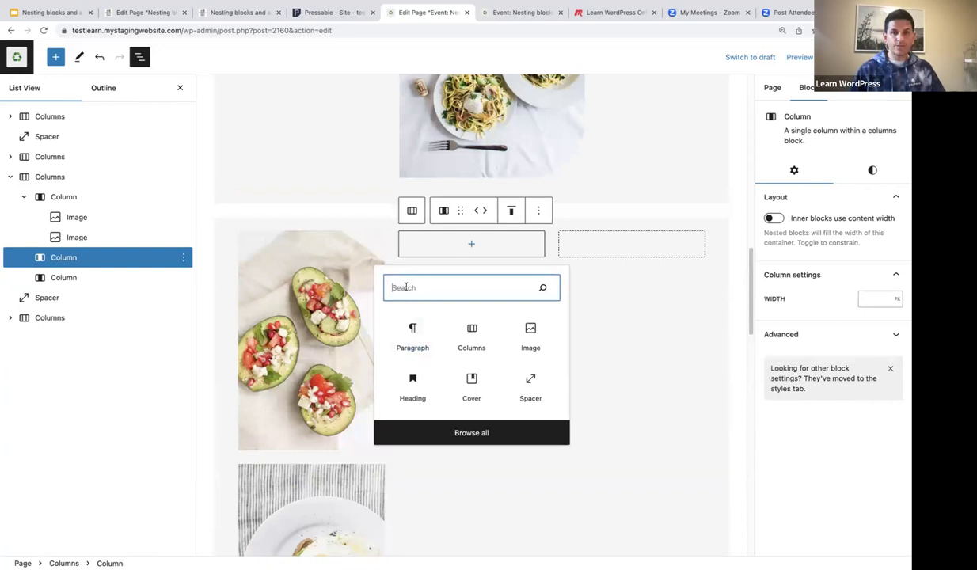
text(image)
click(407, 337)
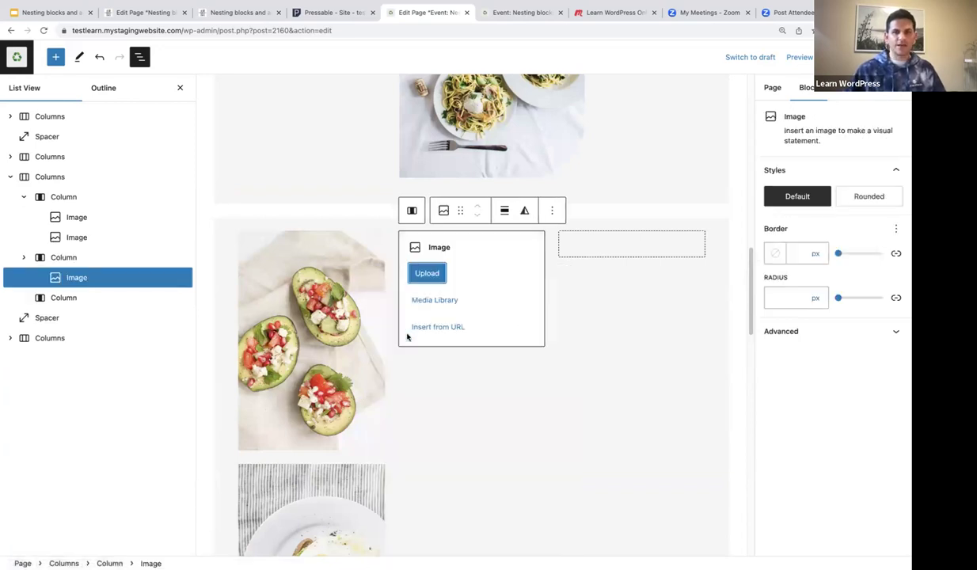
click(432, 302)
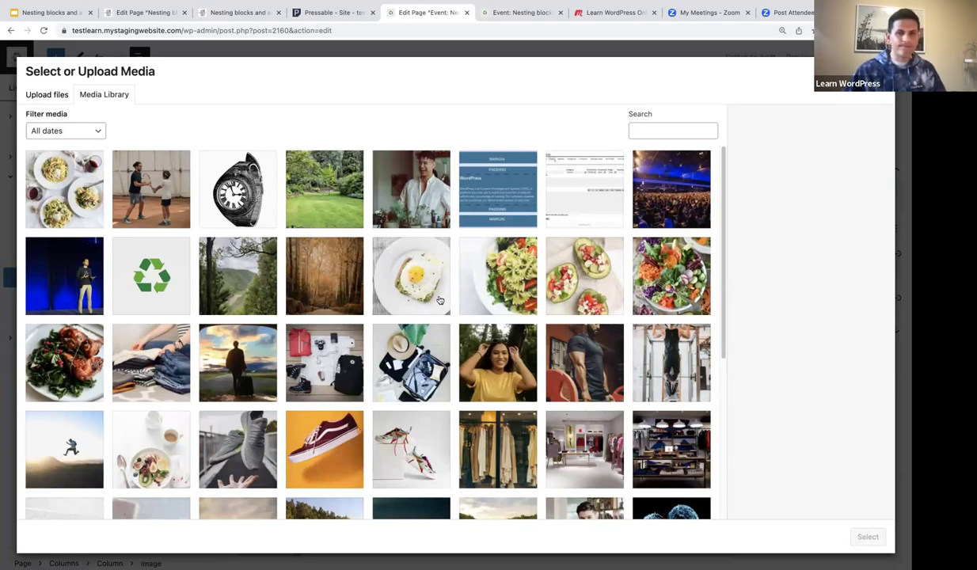
scroll(440, 300, down, 1)
click(164, 406)
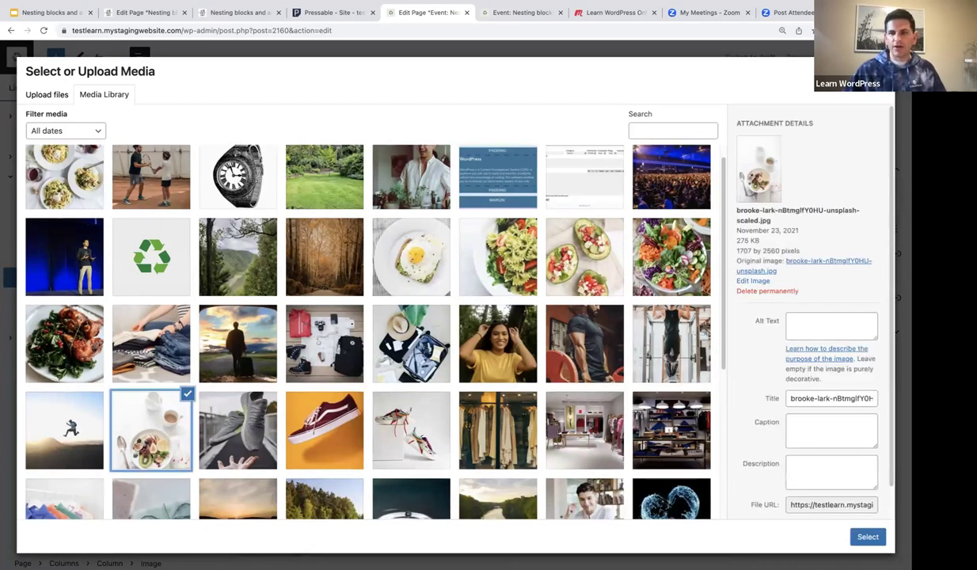
click(868, 537)
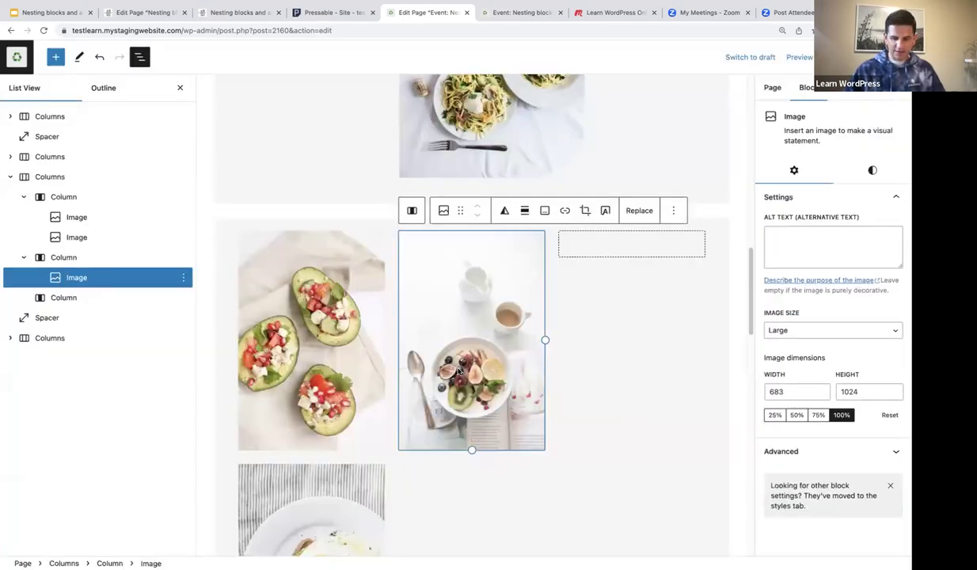
Step: Add another Image block below the fruit bowl picture and fill it with the three pasta plates picture from the Media Library
key(Return)
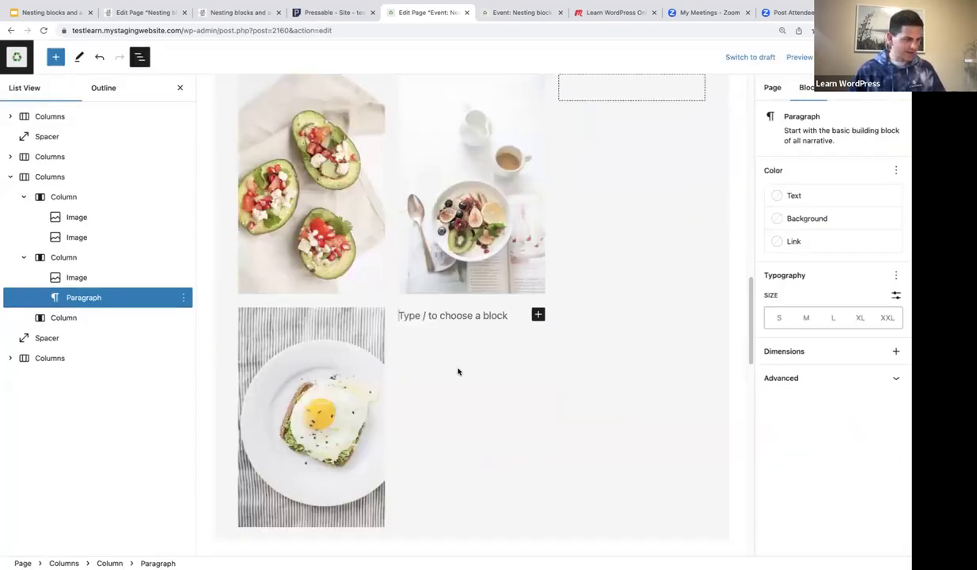
text(/image)
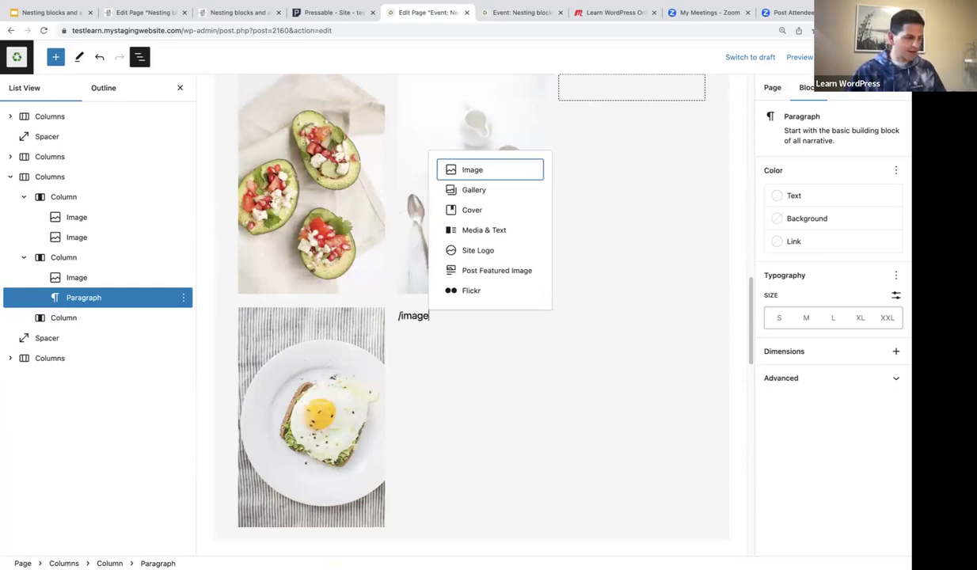
click(480, 171)
click(432, 377)
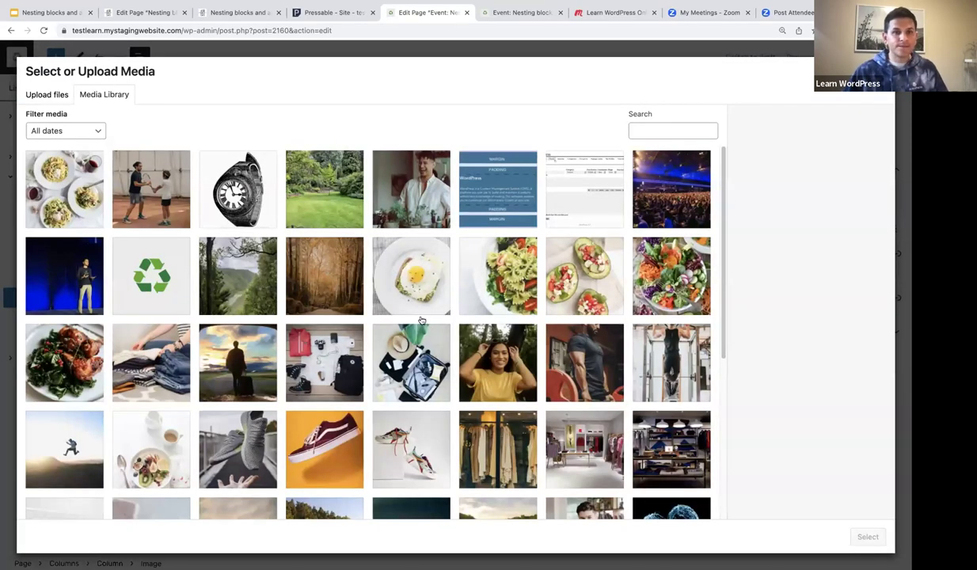
click(70, 166)
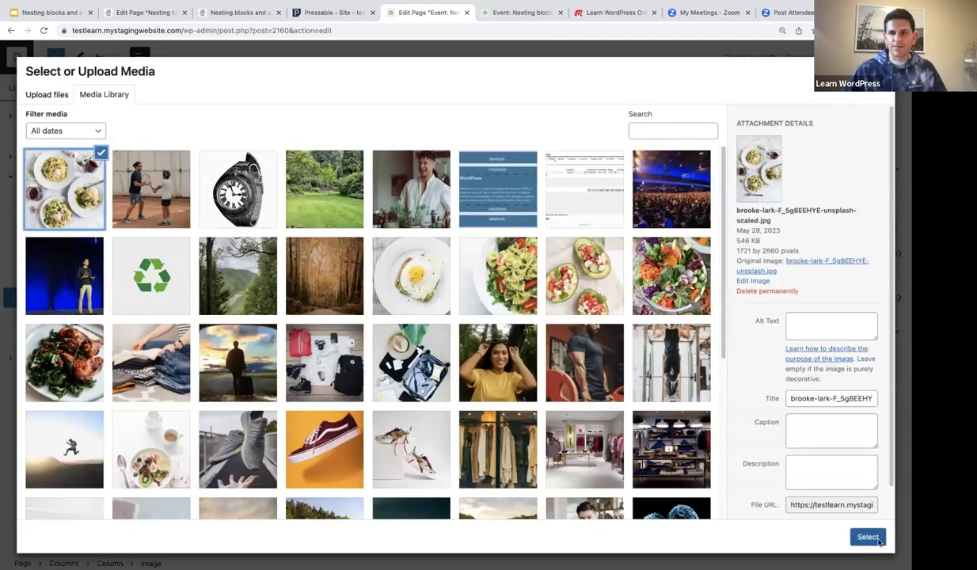
click(868, 537)
Step: Add an empty Paragraph block inside the third column
scroll(466, 534, up, 1)
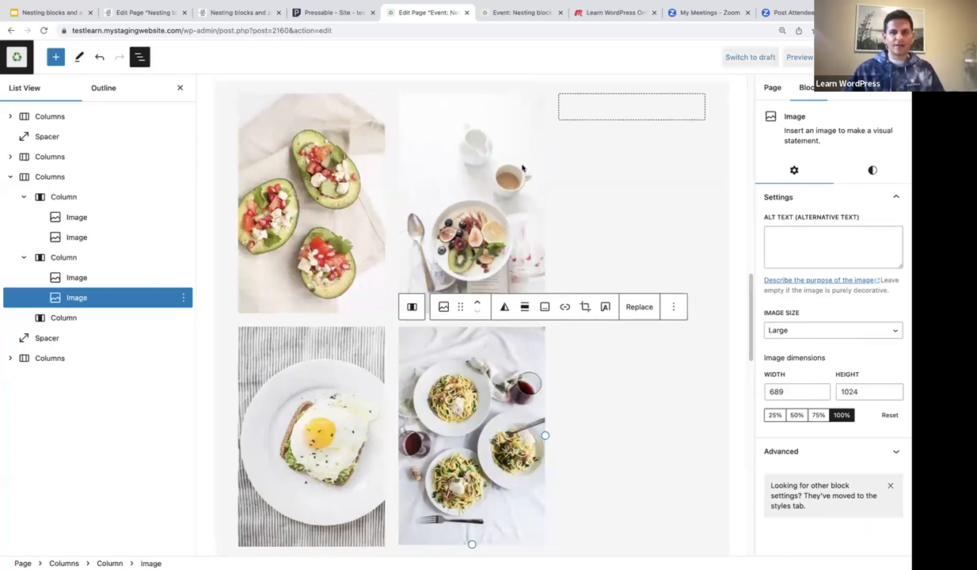
click(623, 108)
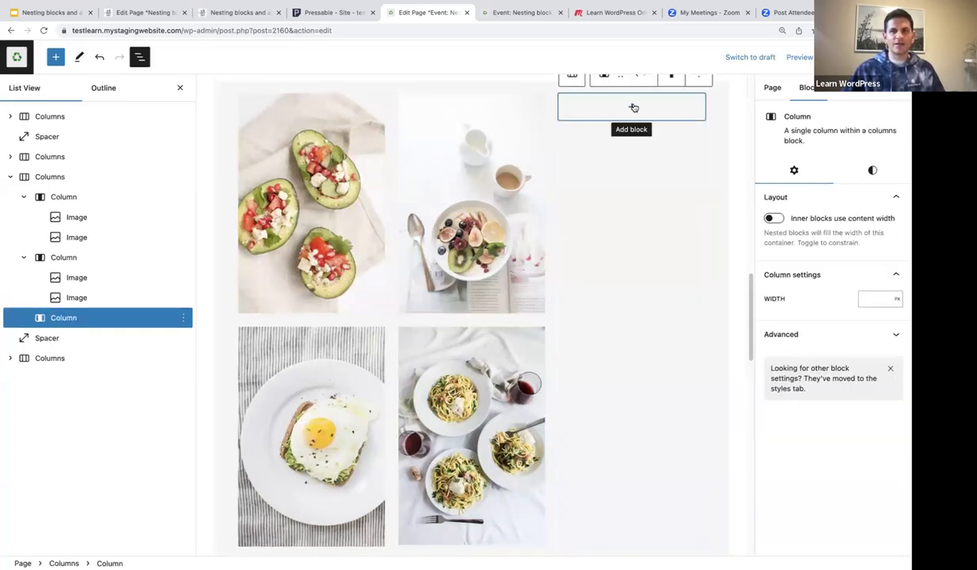
click(631, 106)
click(583, 191)
scroll(615, 192, up, 5)
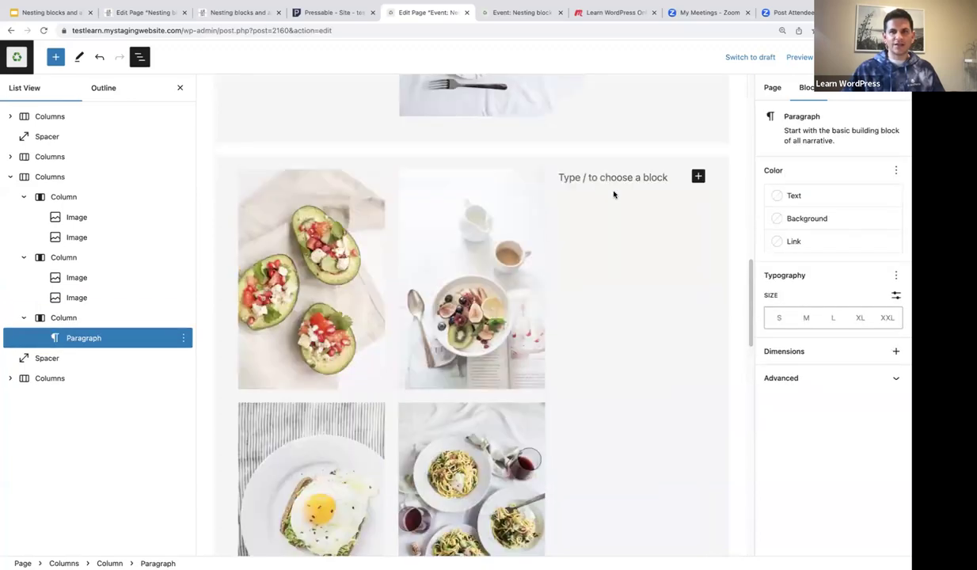
scroll(570, 285, down, 4)
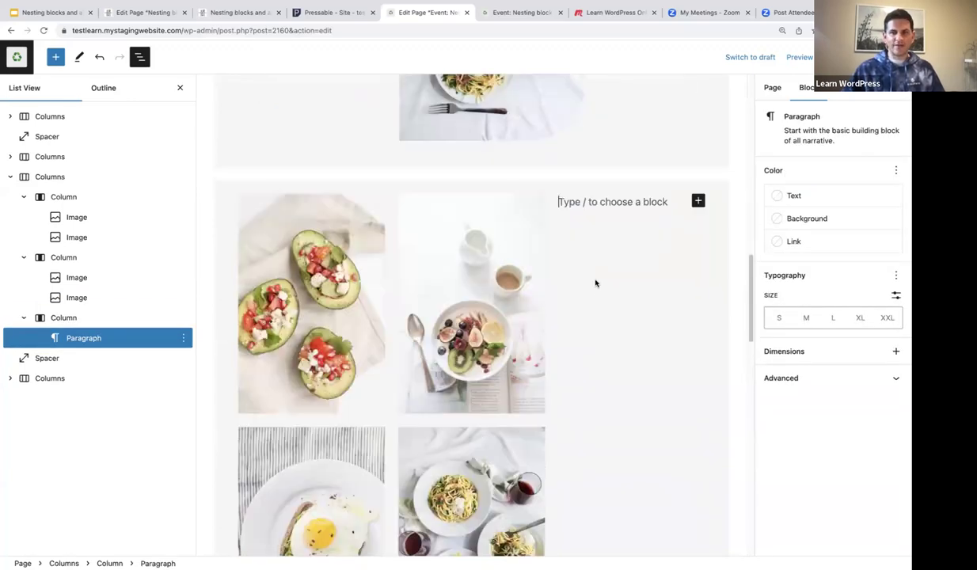
text(/hae)
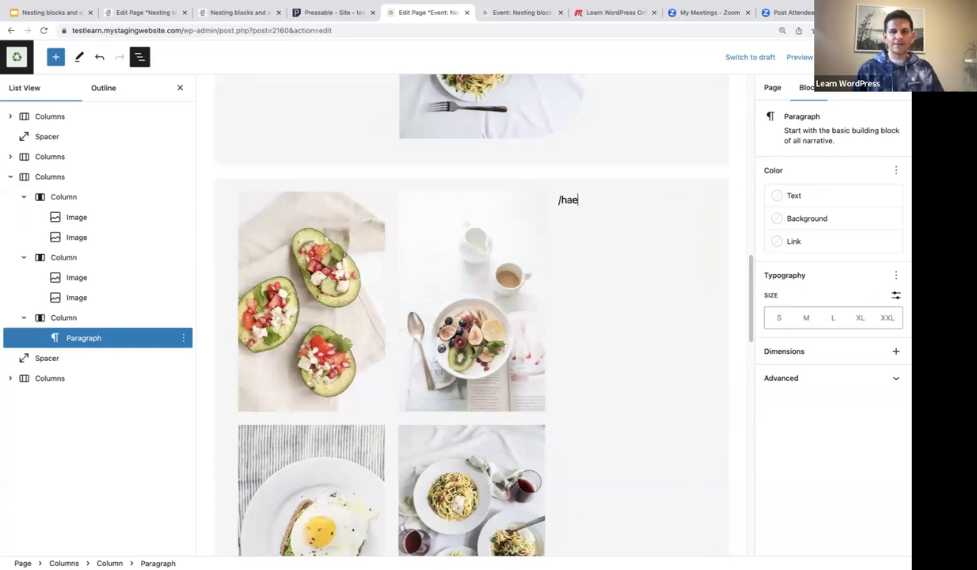
key(BackSpace)
key(BackSpace)
key(BackSpace)
key(BackSpace)
text(g)
key(BackSpace)
Step: Turn the empty paragraph in the third column into a Group block with the plain Group container layout
text(/group)
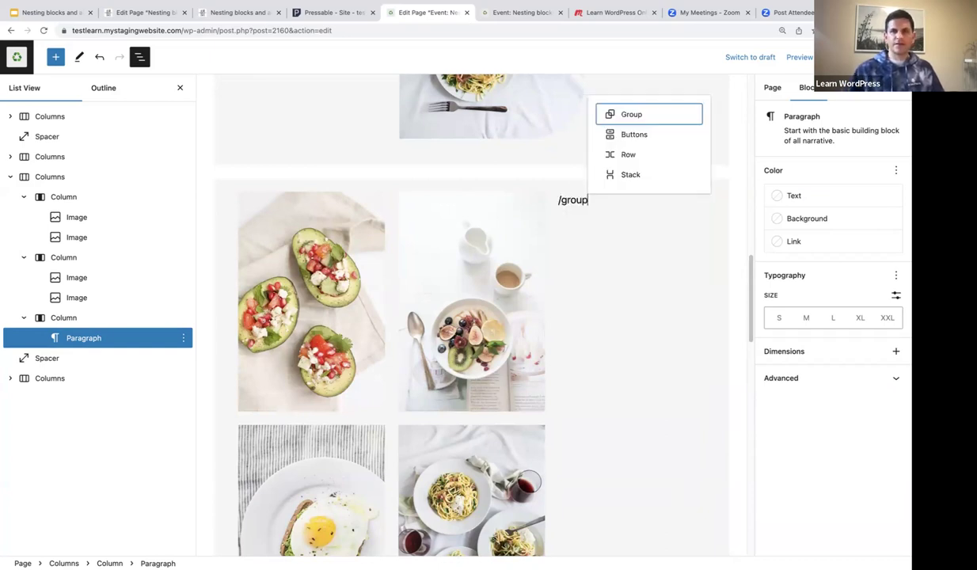
click(625, 114)
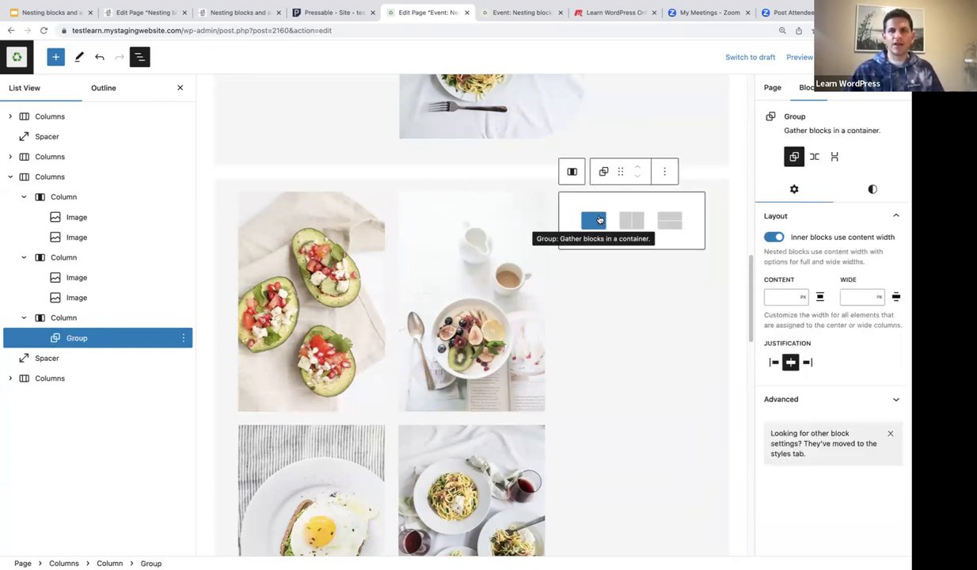
click(594, 220)
Step: Insert a Heading block inside the Group and enter the text "FOOD FACTORY"
click(632, 207)
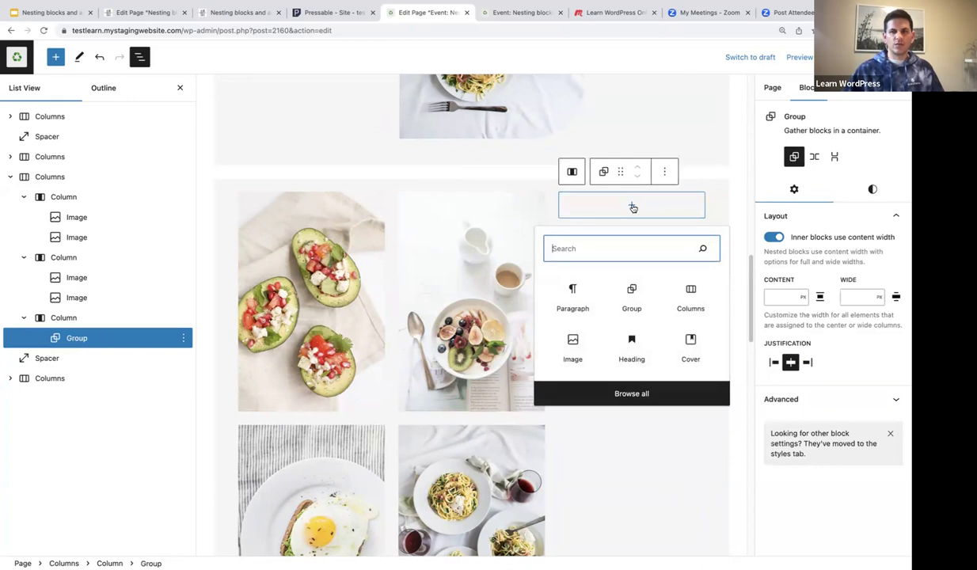
text(head)
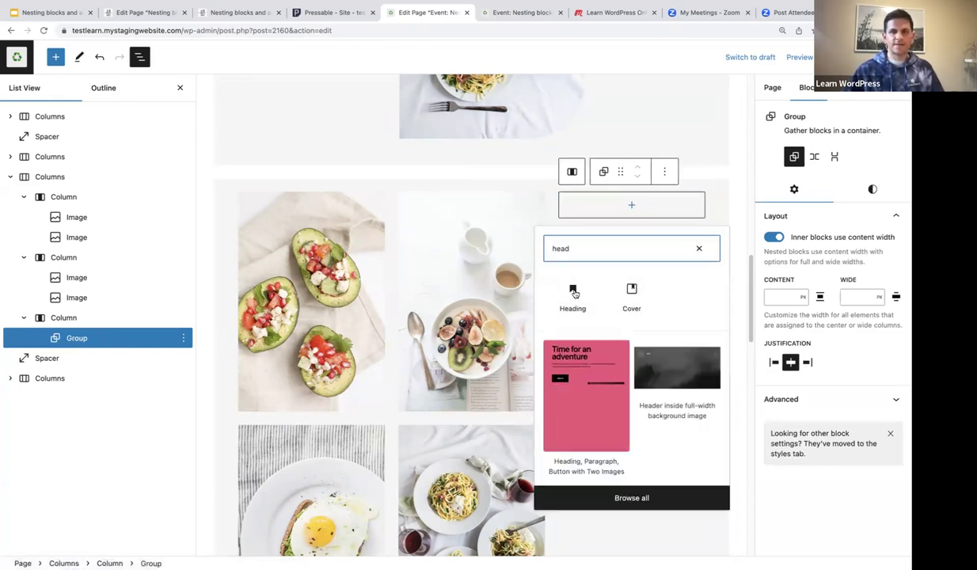
click(573, 293)
text(FOO)
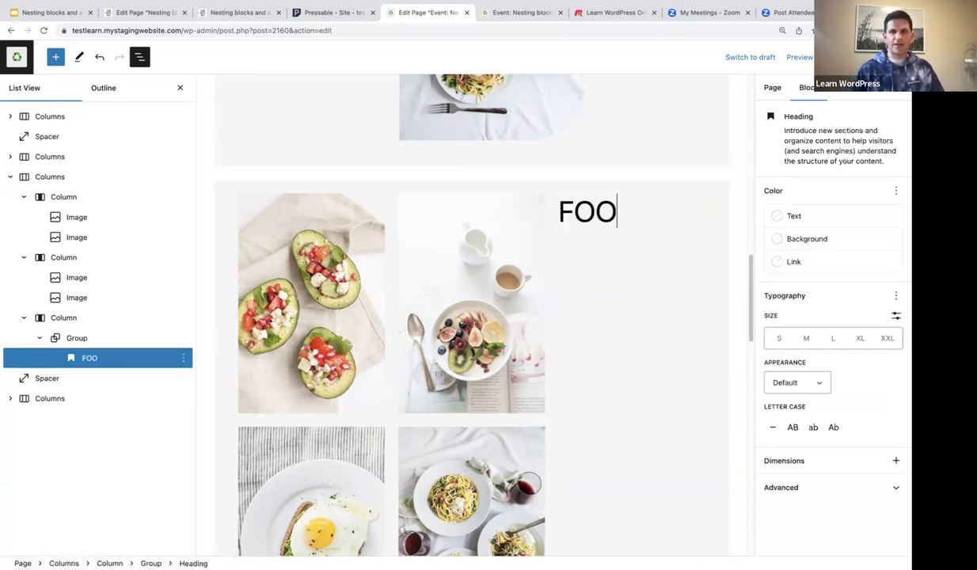
text(D FACTORY)
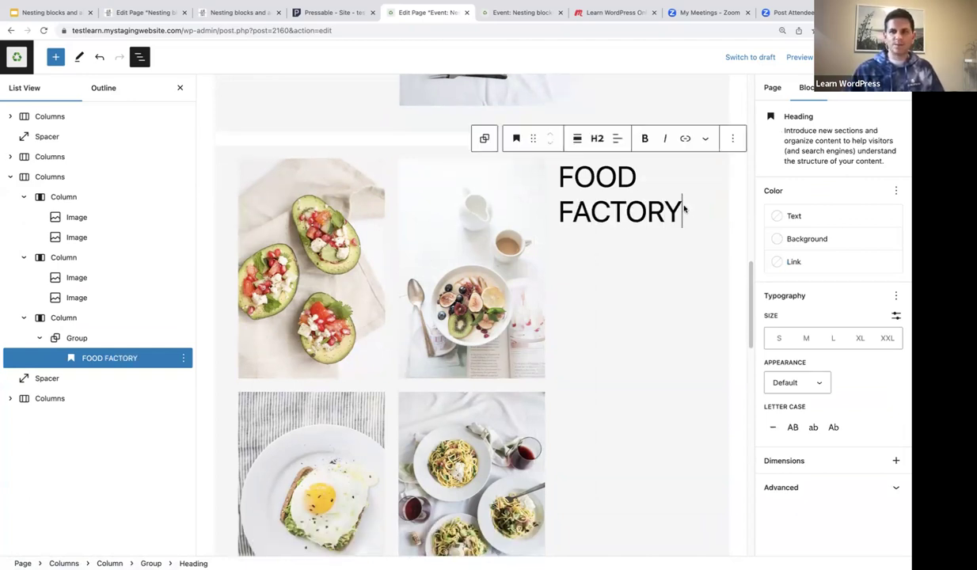
Step: Add a paragraph below the new heading and paste in the Lorem ipsum text copied from the original Food Factory section
key(Return)
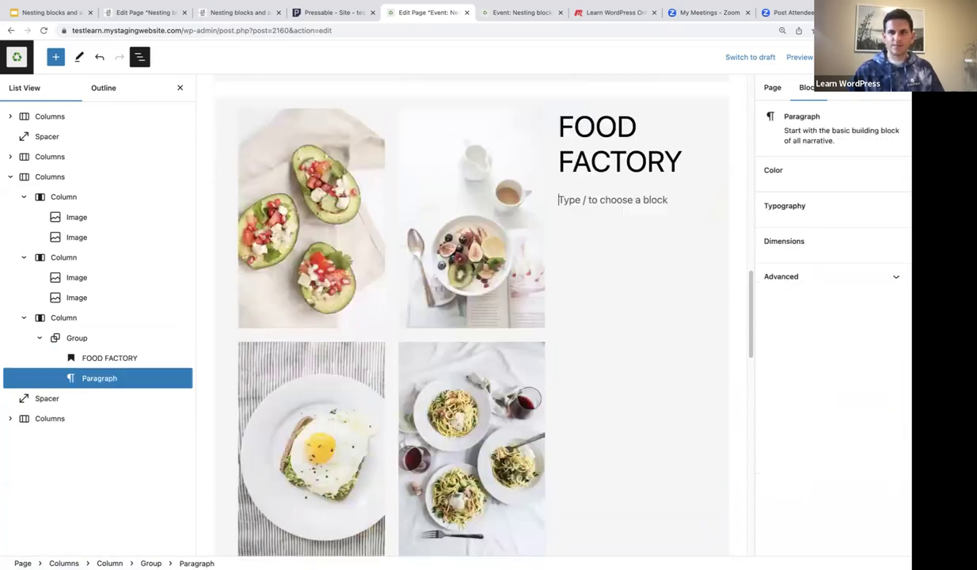
scroll(640, 183, up, 3)
scroll(640, 183, up, 2)
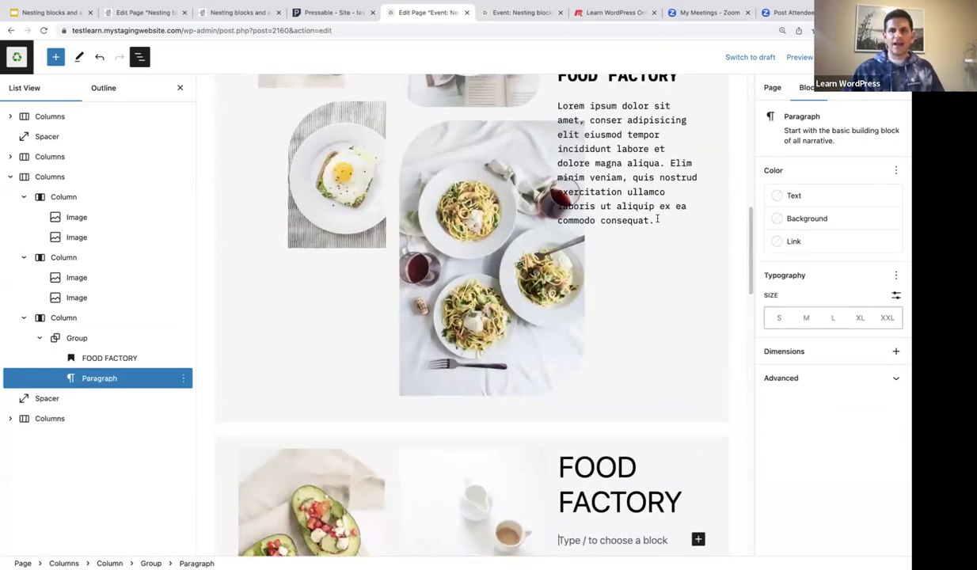
drag(655, 222, 586, 155)
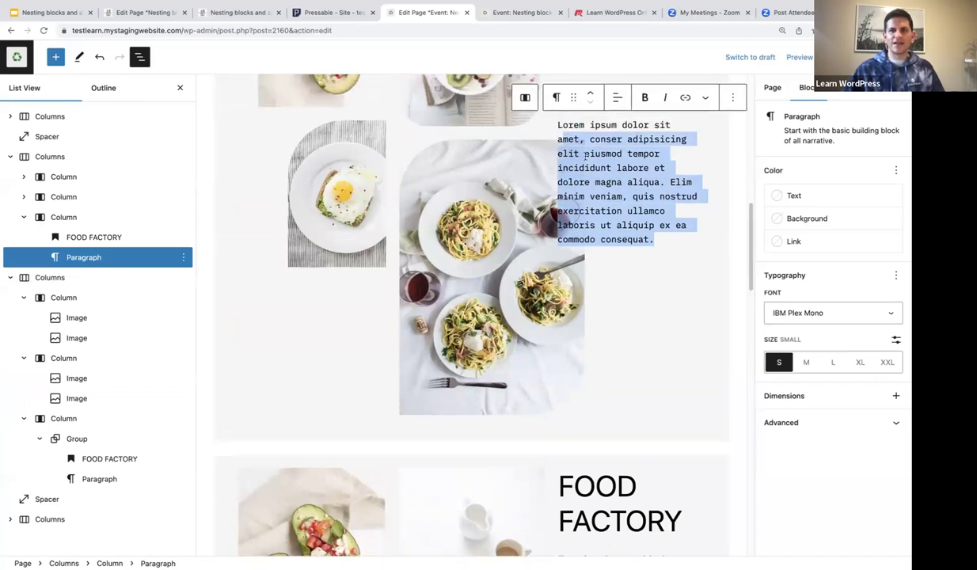
drag(671, 238, 553, 132)
key(ctrl+c)
scroll(553, 132, up, 3)
scroll(662, 289, down, 9)
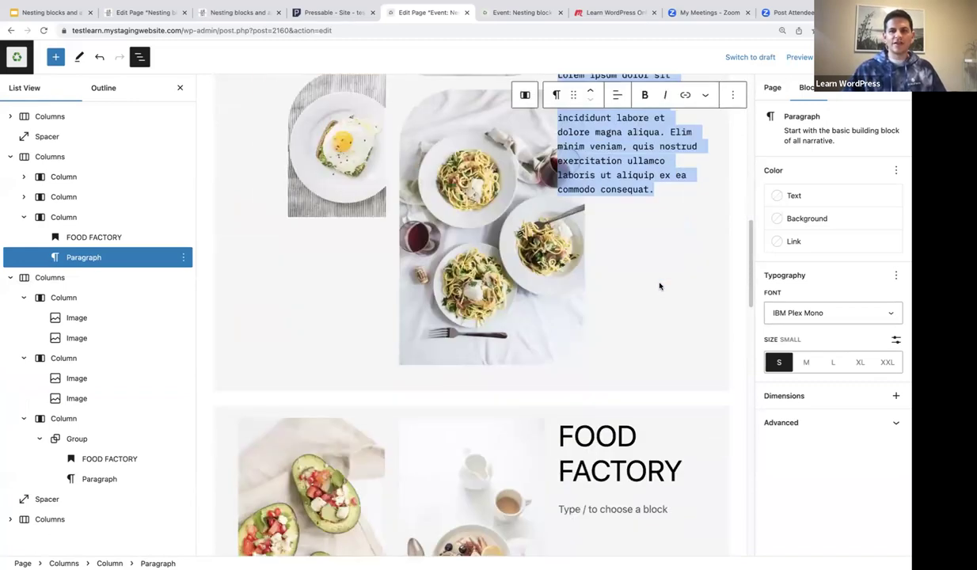
click(566, 362)
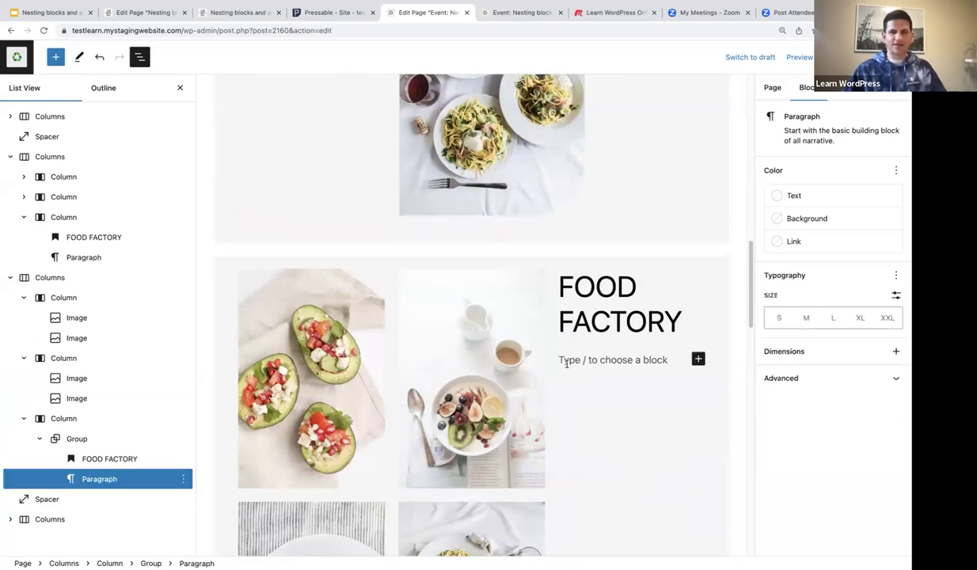
key(ctrl+v)
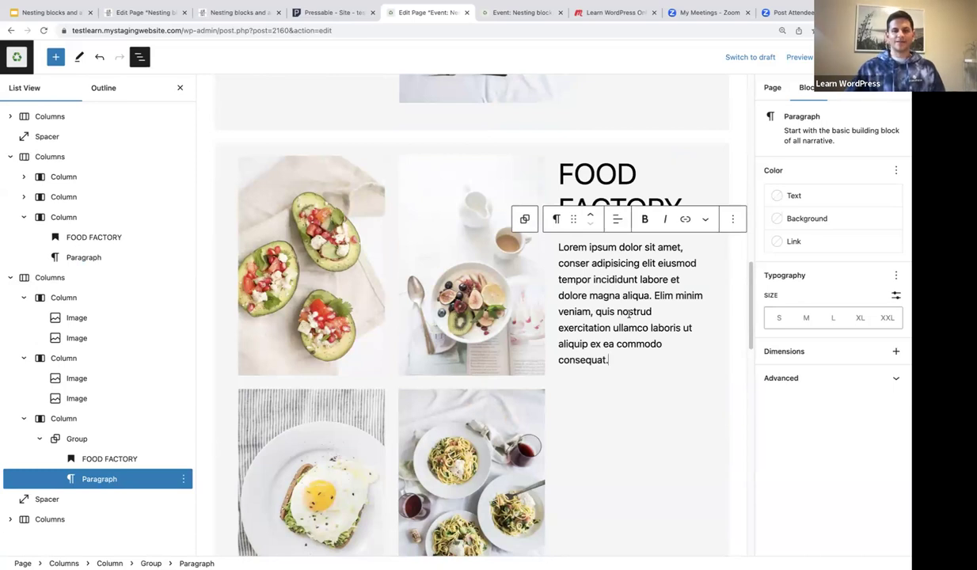
Step: Close the block list view and compare the rebuilt three-column section with the original Food Factory section above it
scroll(339, 289, down, 4)
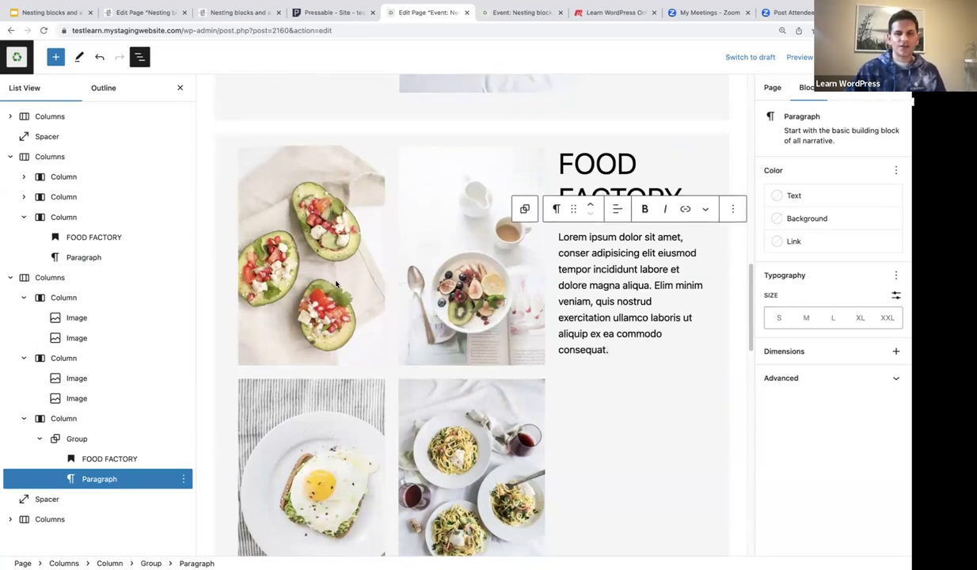
scroll(215, 86, up, 2)
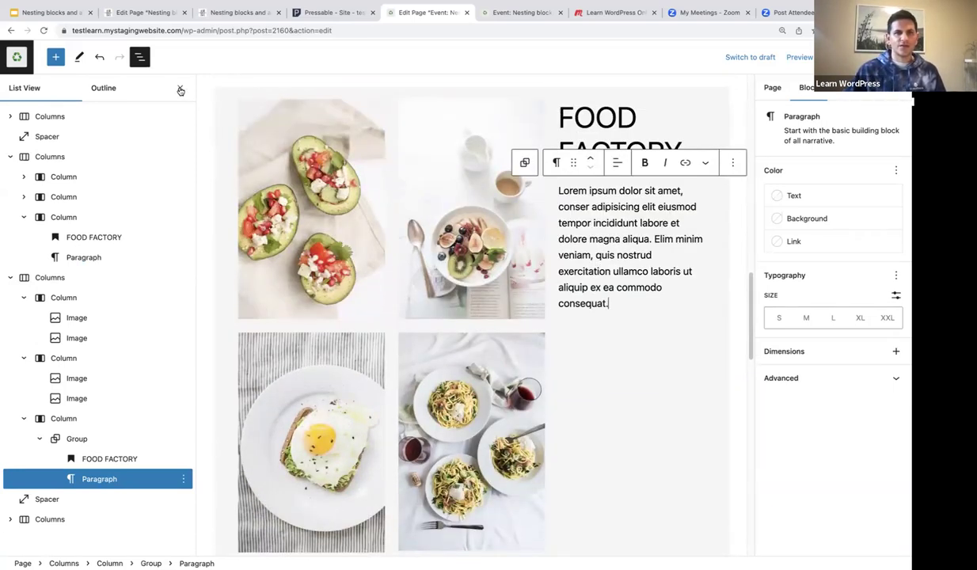
click(180, 88)
scroll(369, 317, up, 2)
scroll(372, 321, up, 10)
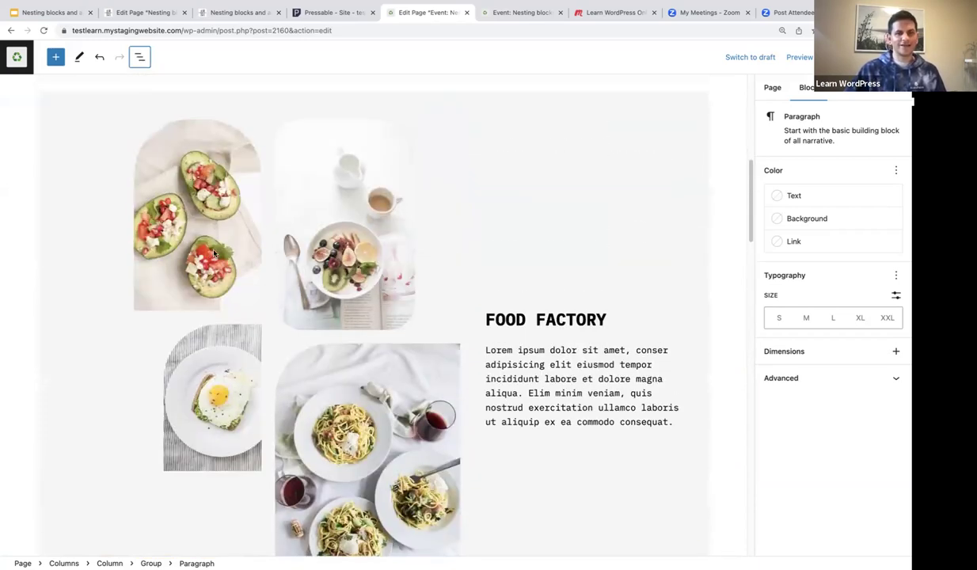
scroll(215, 252, down, 8)
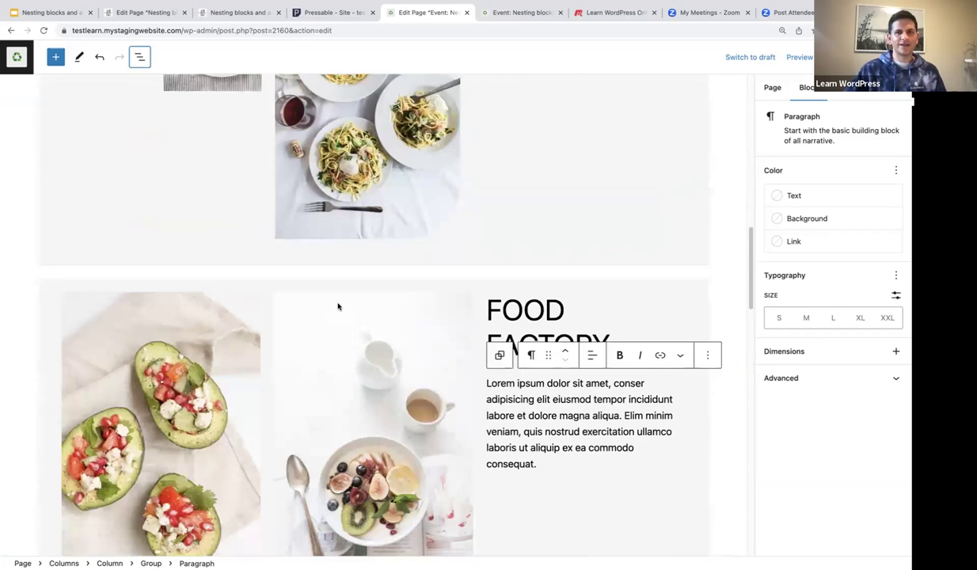
scroll(349, 309, up, 8)
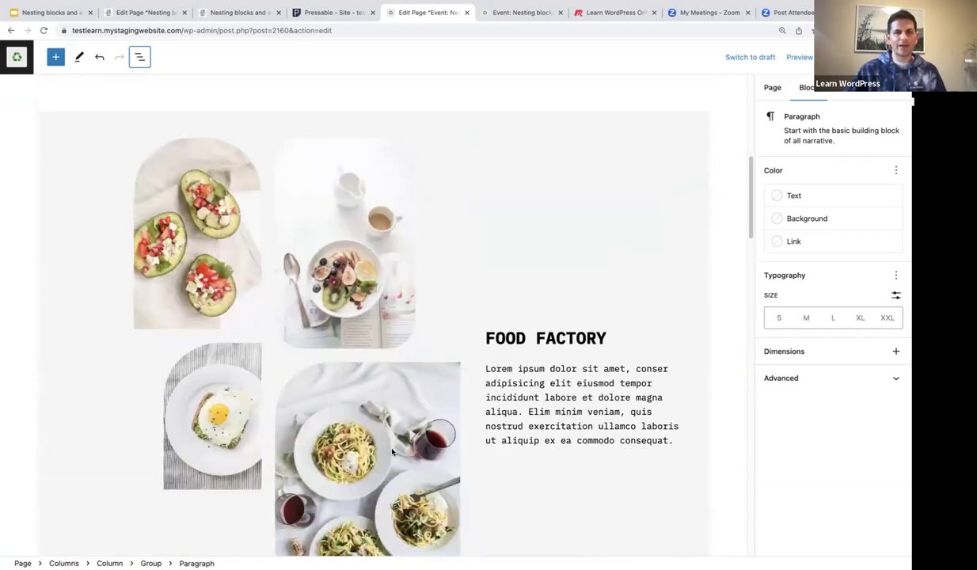
scroll(388, 444, down, 1)
scroll(391, 446, down, 12)
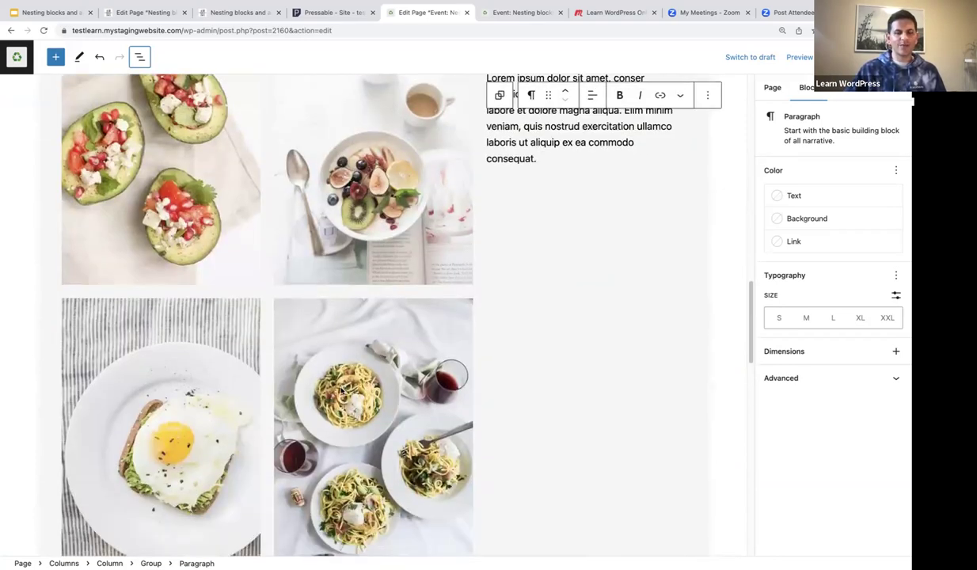
scroll(380, 382, up, 8)
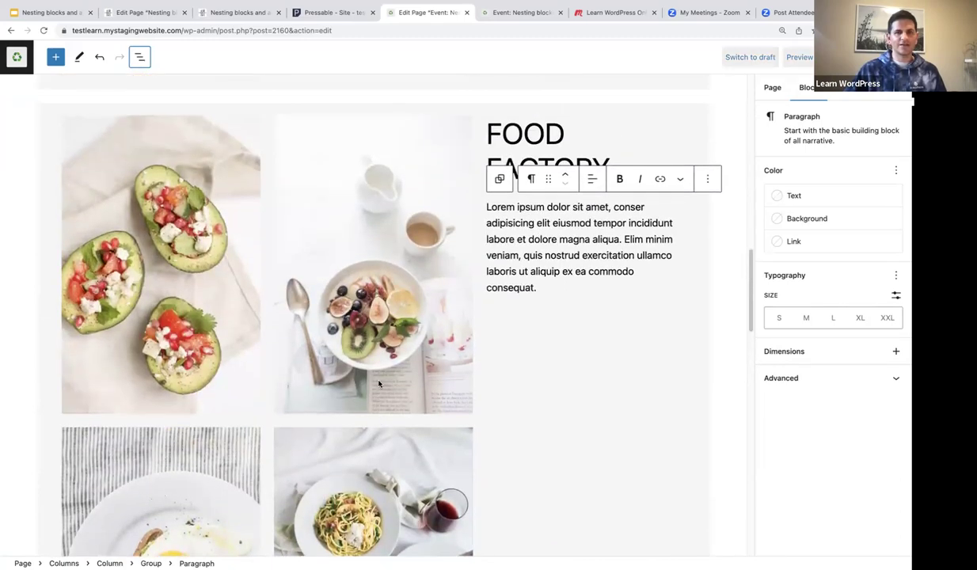
scroll(359, 208, up, 3)
scroll(349, 238, down, 8)
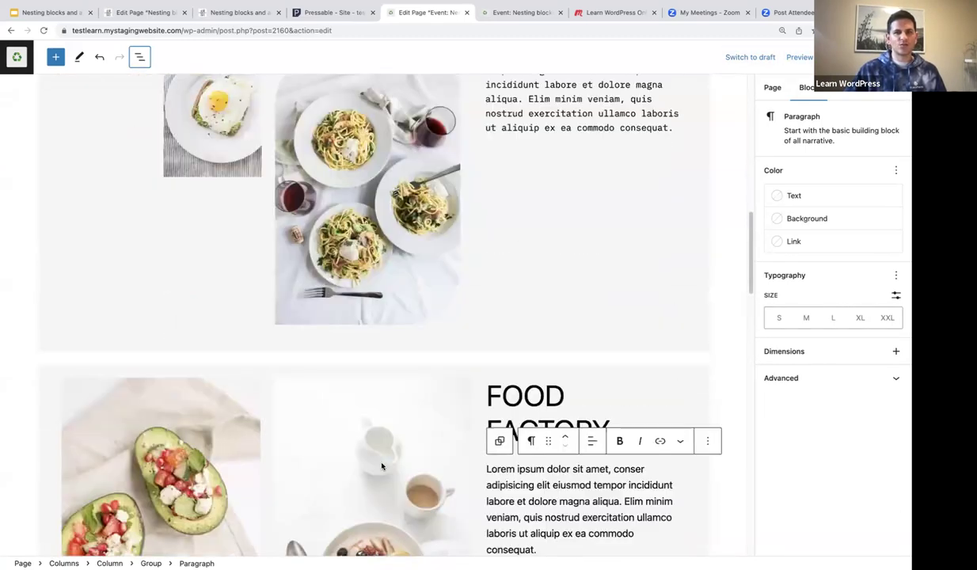
Step: Shrink the fruit bowl image in the second column of the new section to about 290 × 433 px
click(327, 198)
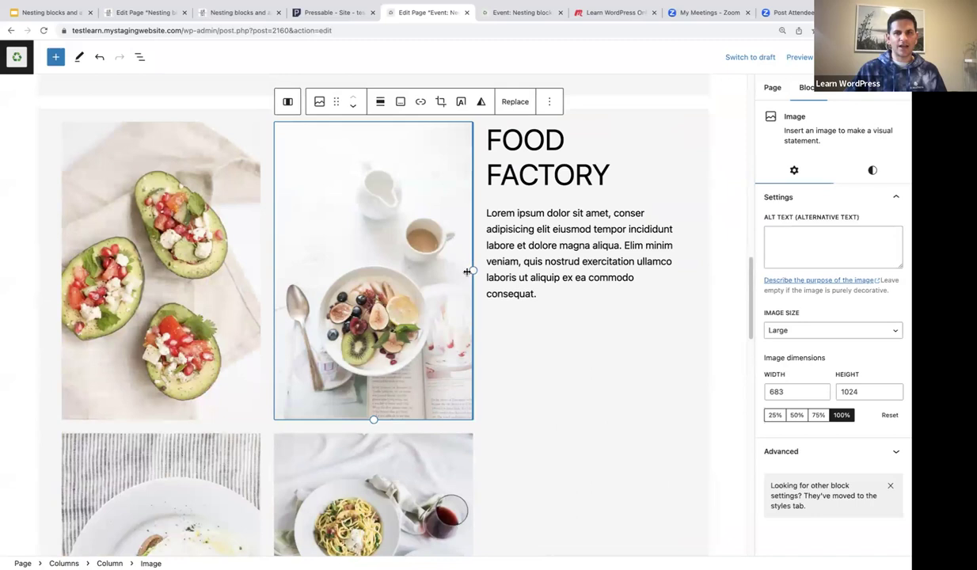
drag(470, 271, 420, 244)
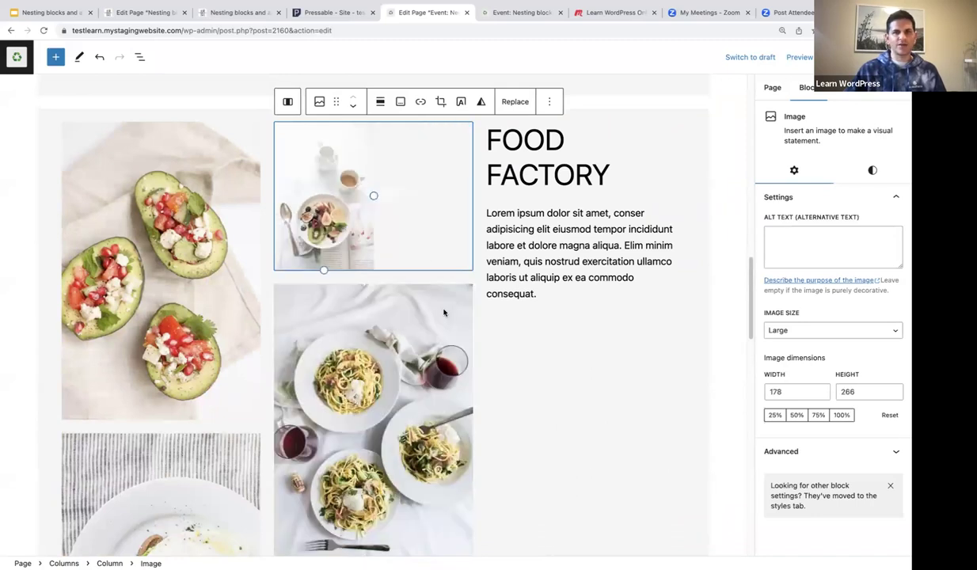
drag(373, 198, 436, 245)
scroll(434, 355, up, 5)
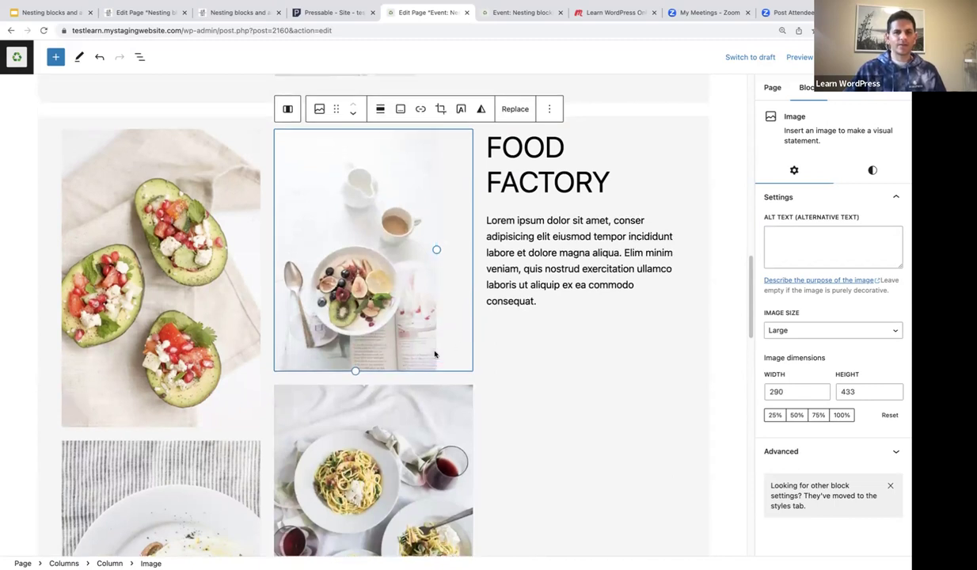
Step: Shrink the avocado image in the first column of the new section to about 252 × 376 px
scroll(224, 164, up, 2)
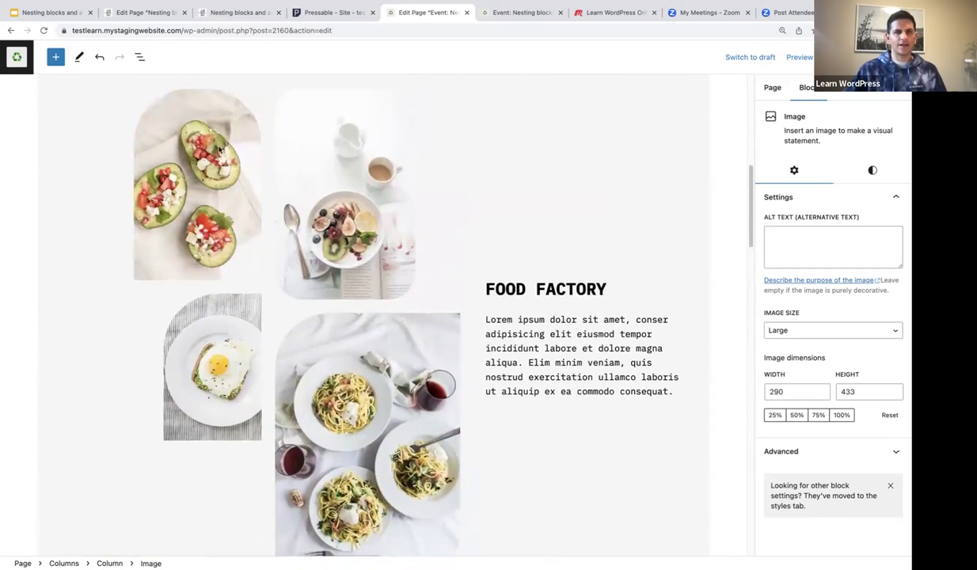
scroll(198, 340, down, 7)
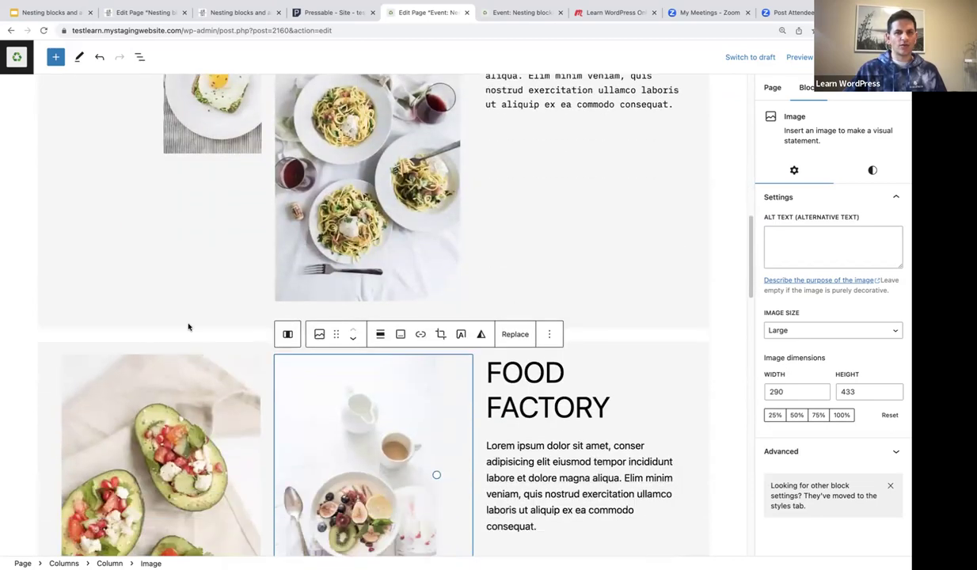
click(255, 388)
drag(188, 411, 183, 311)
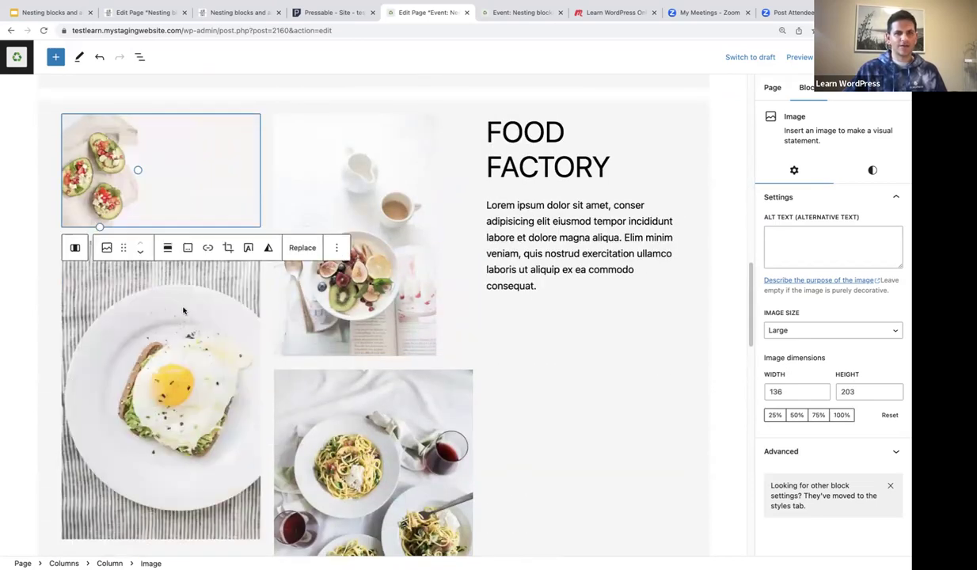
drag(99, 227, 197, 321)
Step: Shrink the fried egg image below the avocado image to about 182 × 271 px
scroll(185, 367, down, 5)
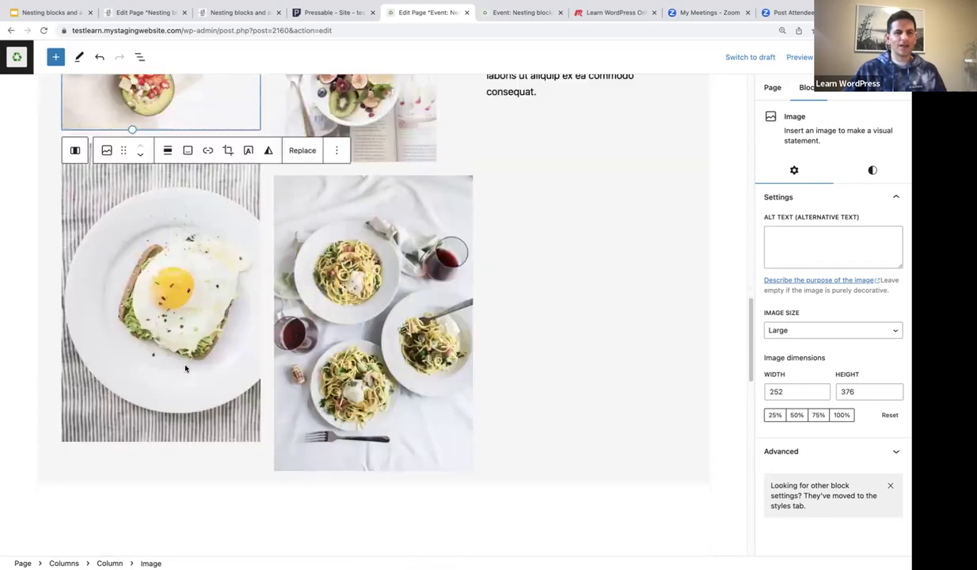
click(186, 380)
drag(161, 438, 190, 292)
scroll(221, 301, up, 5)
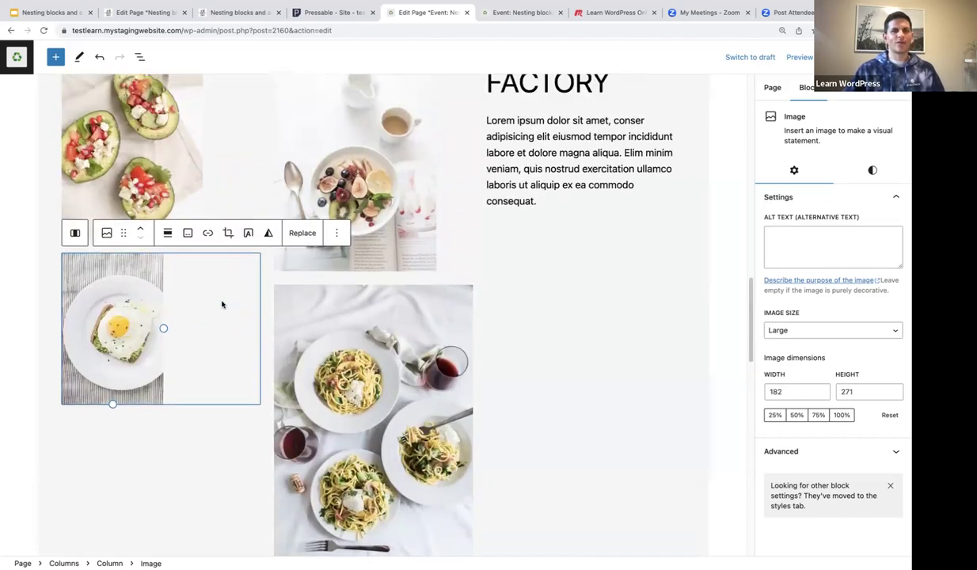
scroll(340, 349, down, 2)
scroll(413, 345, down, 1)
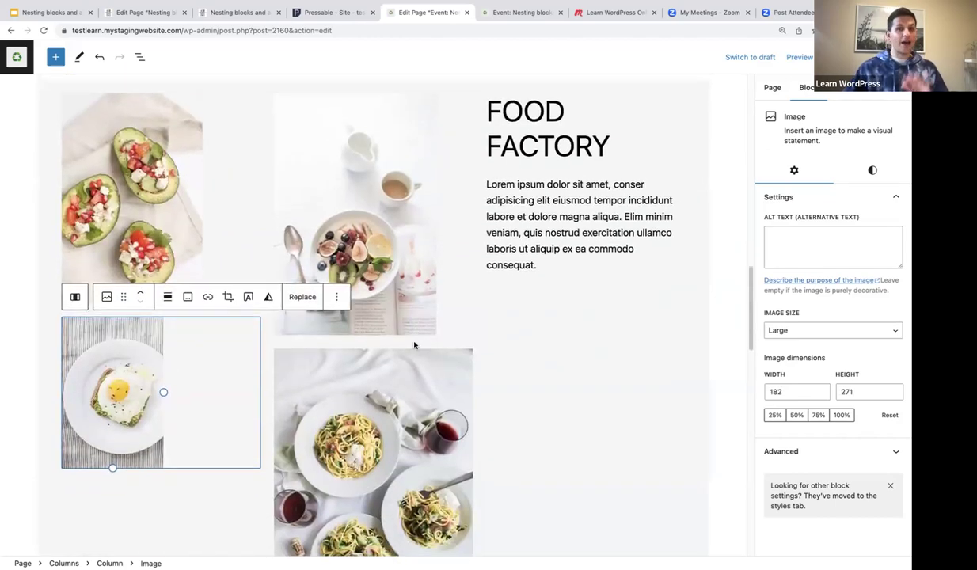
Step: Align both first-column images, the avocado and the fried egg, to the right of their column
click(163, 203)
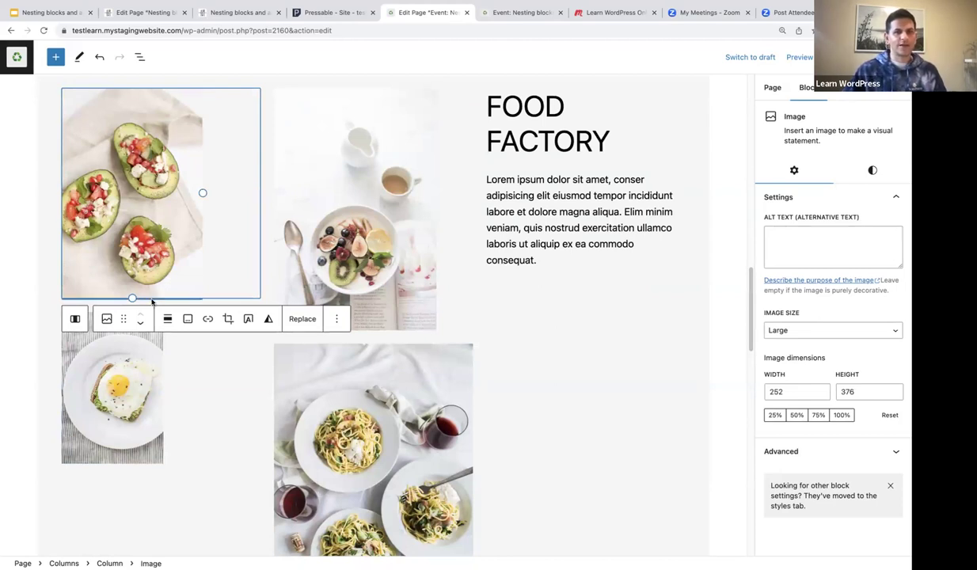
click(168, 318)
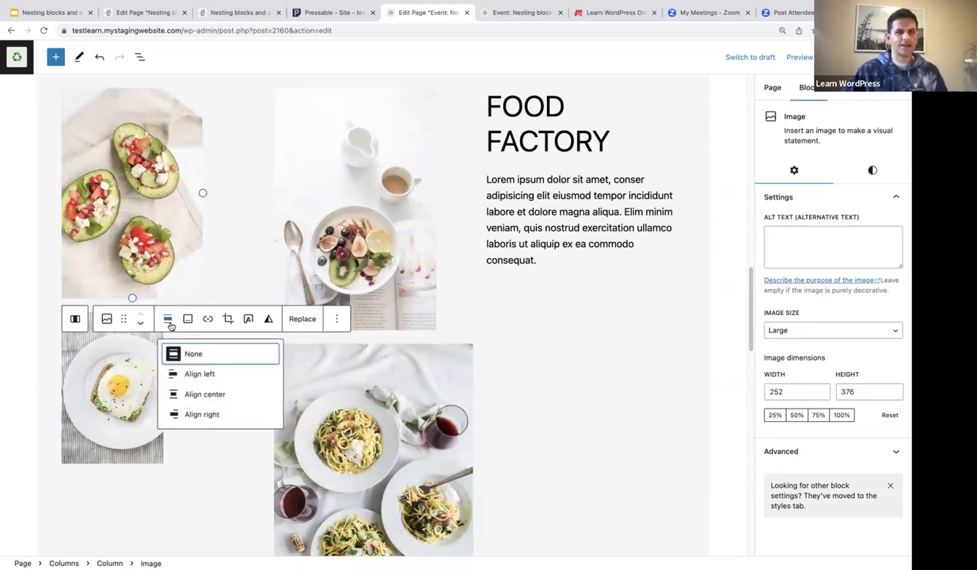
click(195, 415)
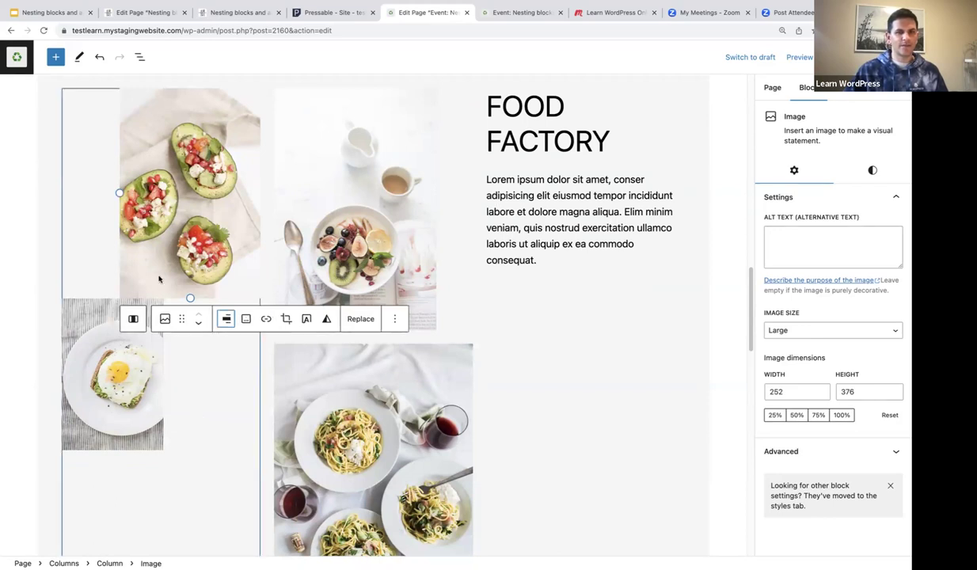
click(131, 363)
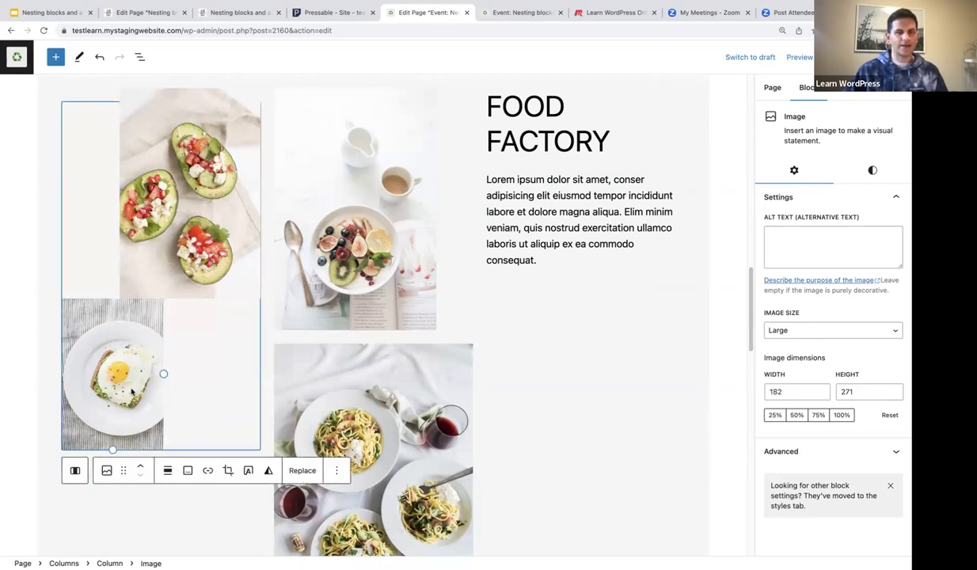
click(168, 472)
click(196, 435)
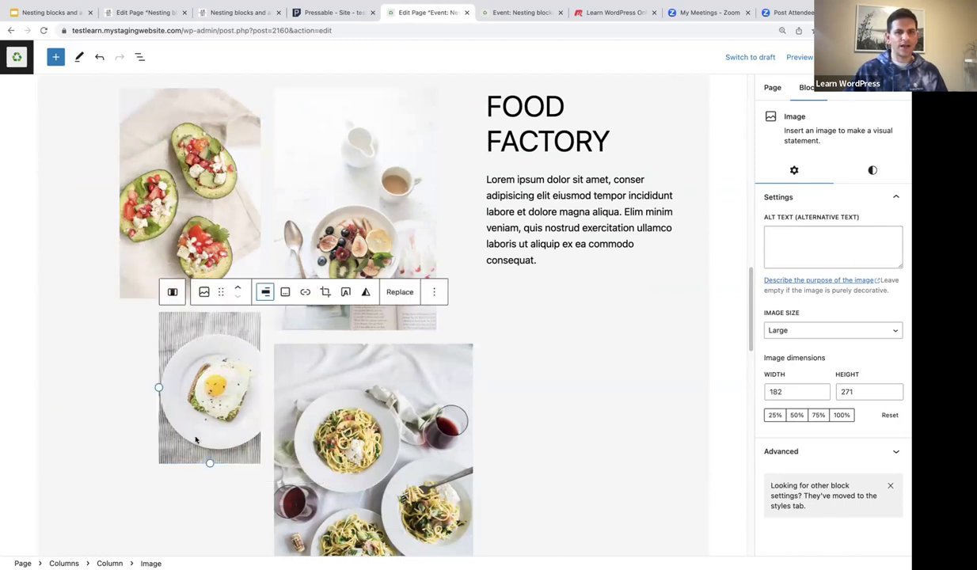
Step: Select the avocado image and compare the new section's image sizes, alignment and corner shapes with the original section
click(216, 157)
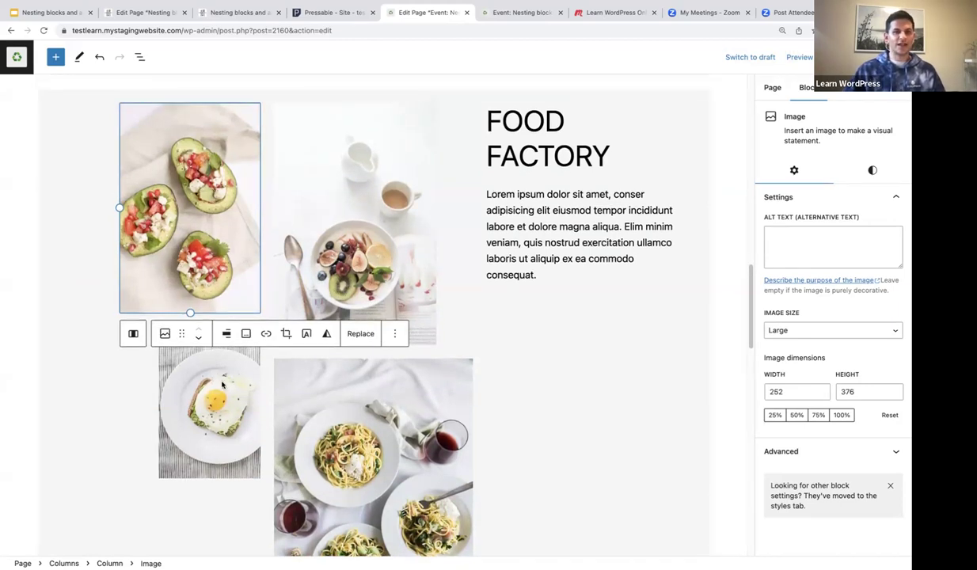
scroll(353, 239, down, 2)
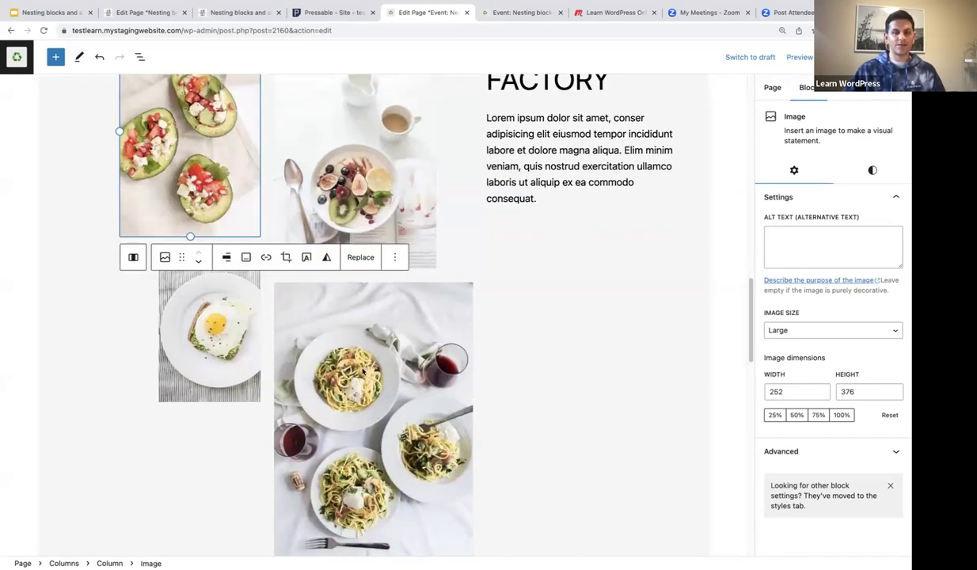
scroll(363, 370, down, 2)
scroll(374, 311, up, 6)
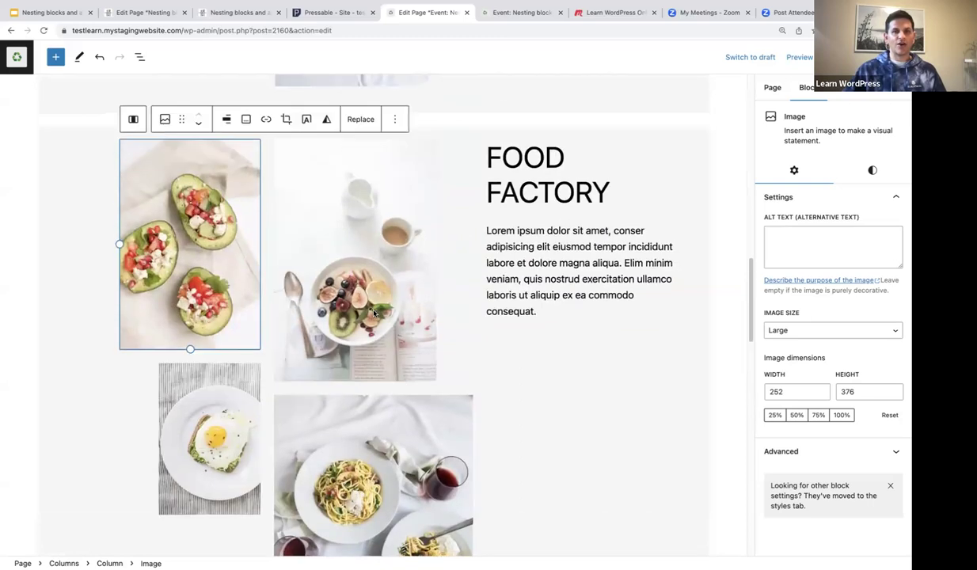
scroll(373, 315, up, 7)
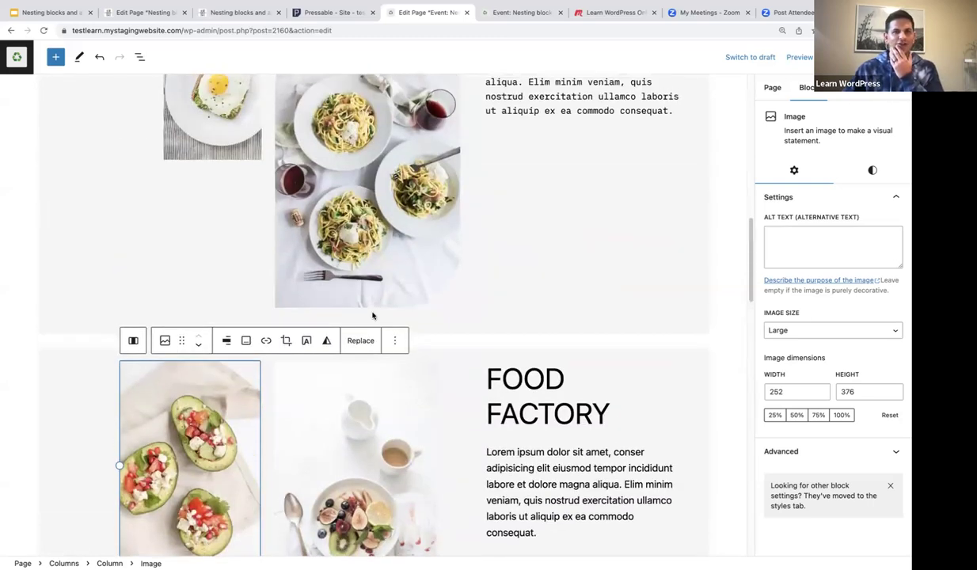
scroll(369, 234, up, 6)
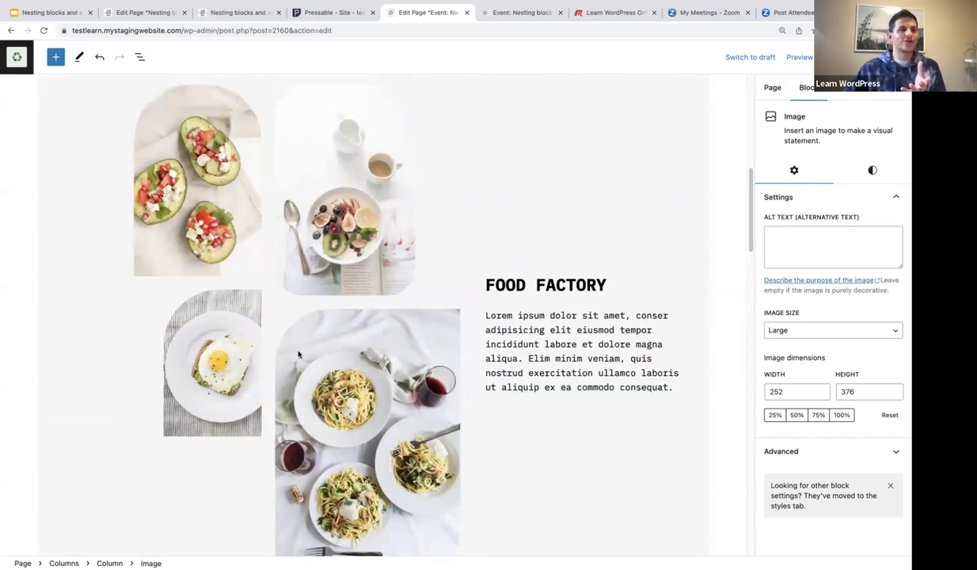
scroll(242, 203, down, 2)
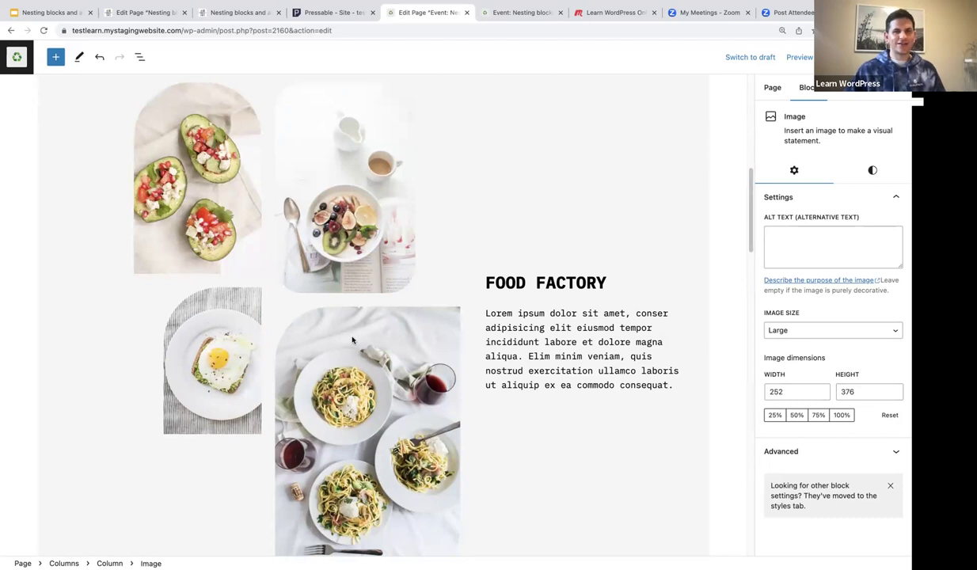
scroll(350, 341, down, 1)
scroll(350, 342, down, 10)
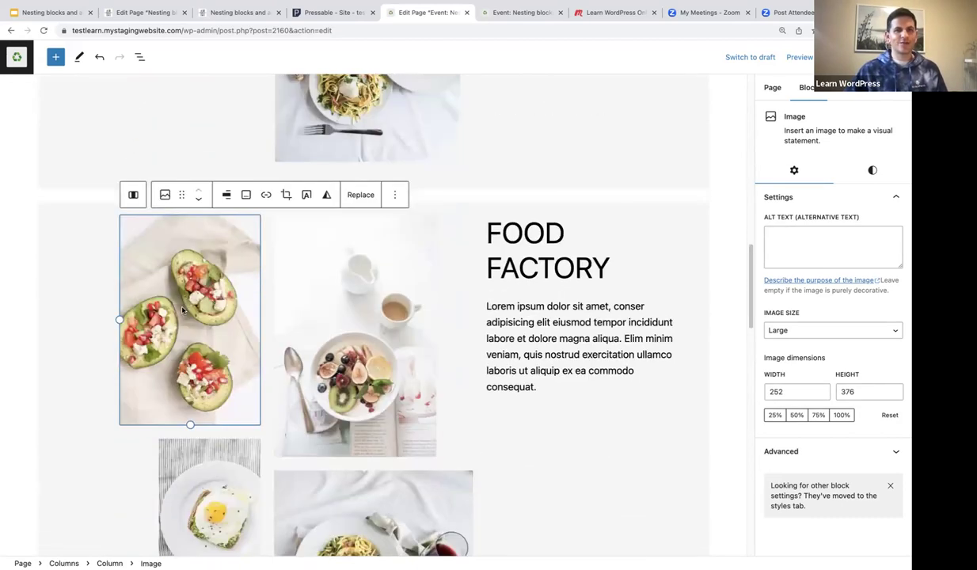
Step: Unlink the avocado image's border radius corners and set the top-left and top-right radii to 100 px each
click(872, 170)
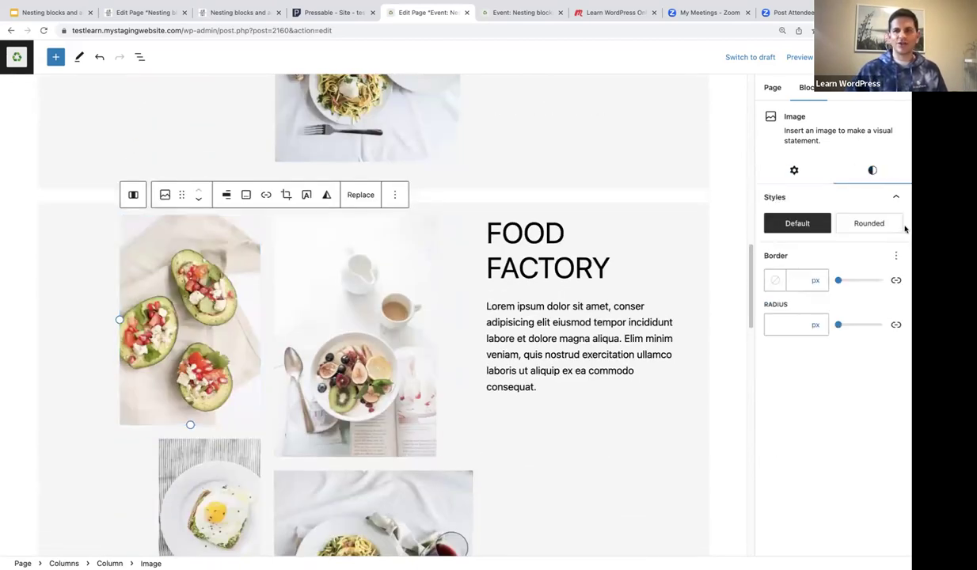
click(897, 325)
click(773, 327)
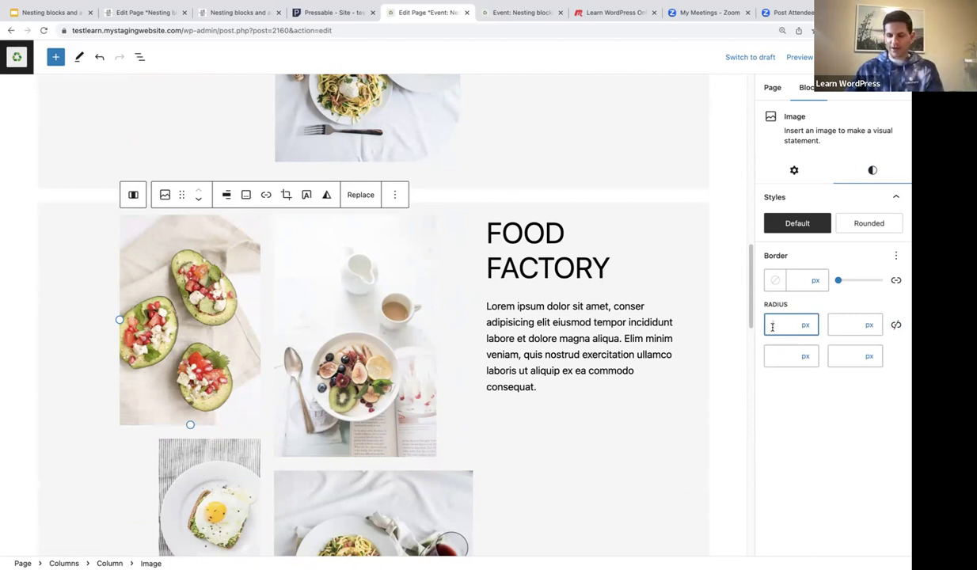
text(100)
click(851, 325)
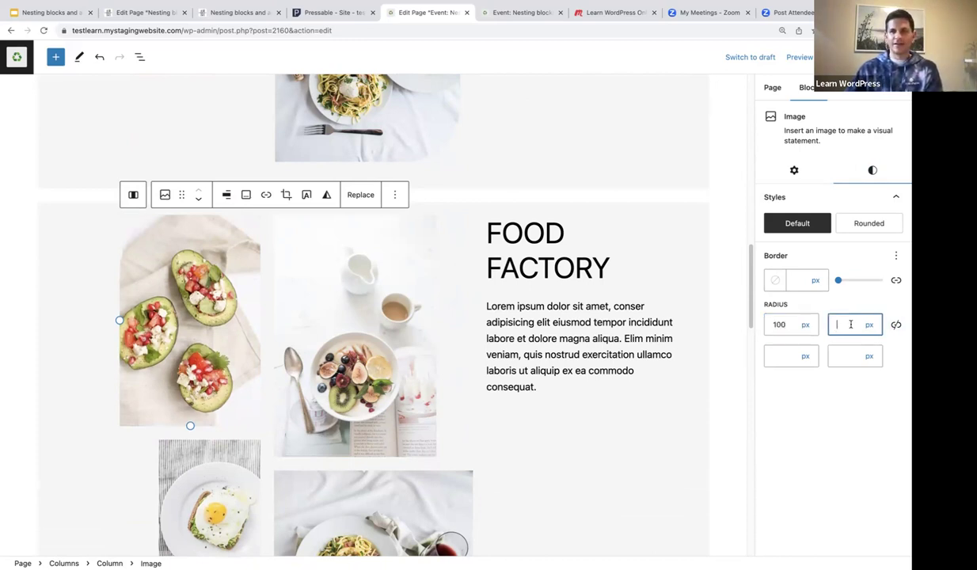
text(100)
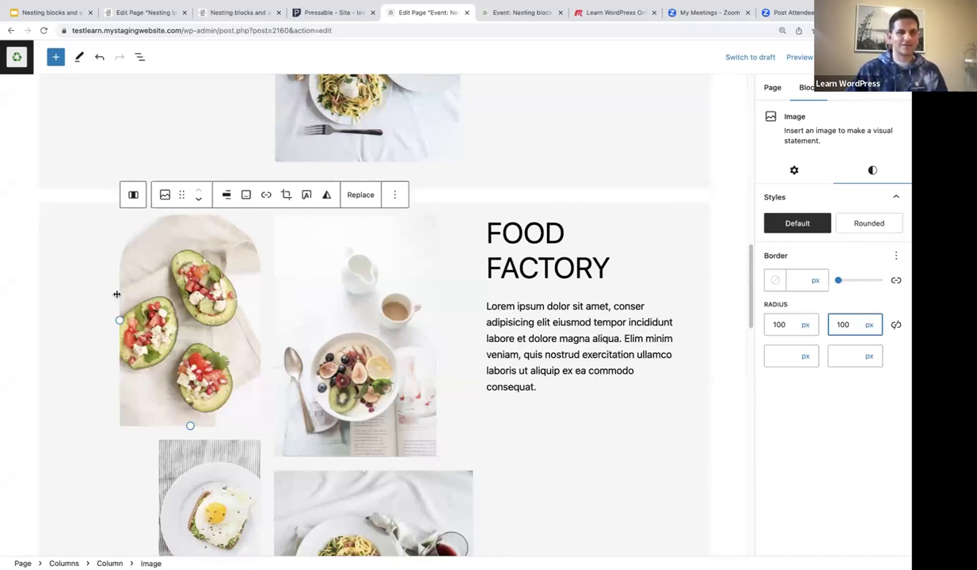
scroll(143, 253, down, 2)
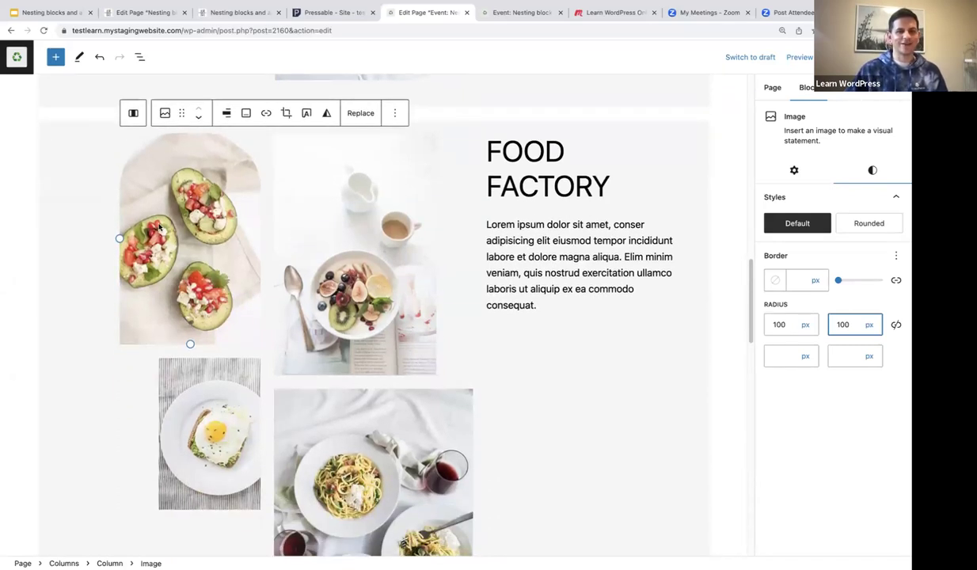
scroll(160, 230, up, 5)
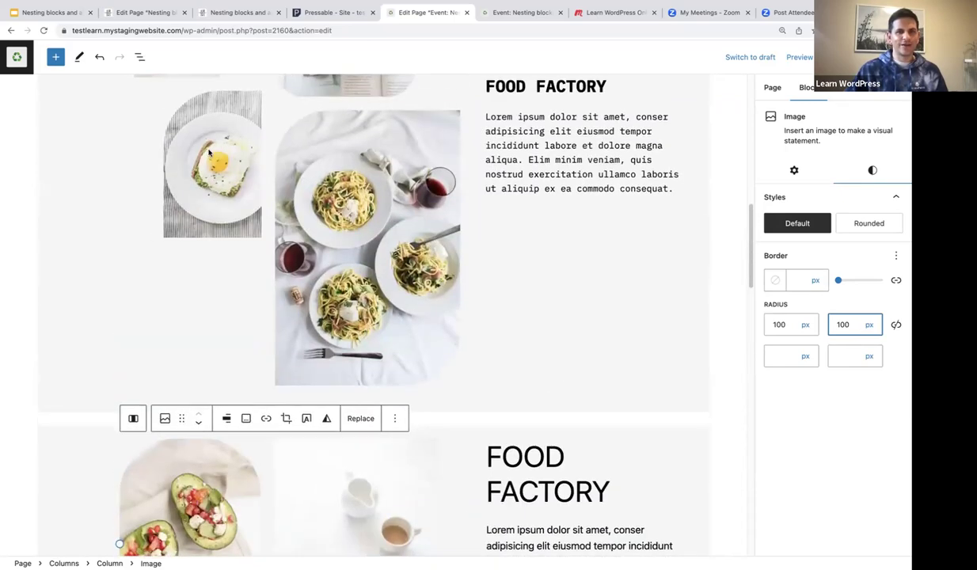
Step: Unlink the fried egg image's border radius corners and set only the top-left radius to 100 px
scroll(219, 266, down, 5)
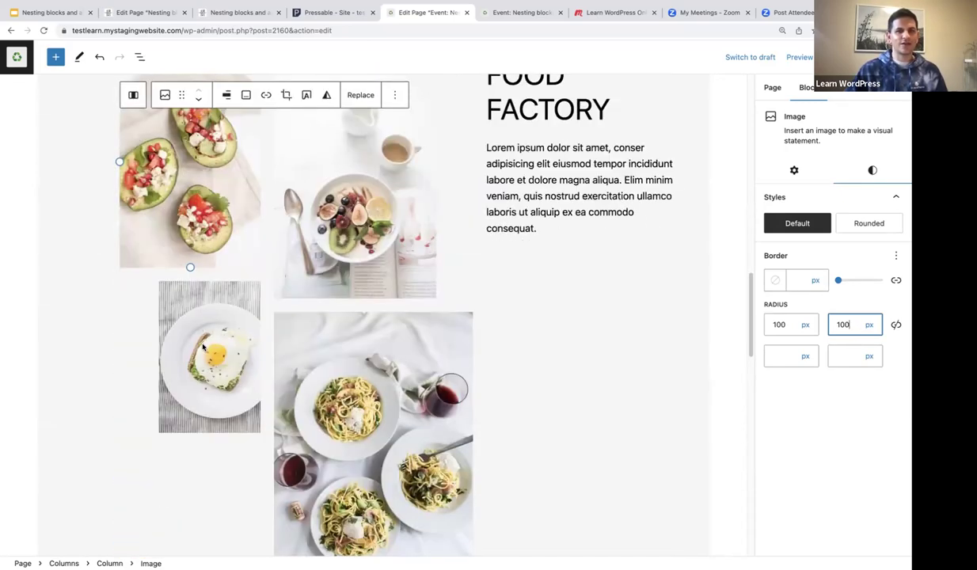
click(199, 343)
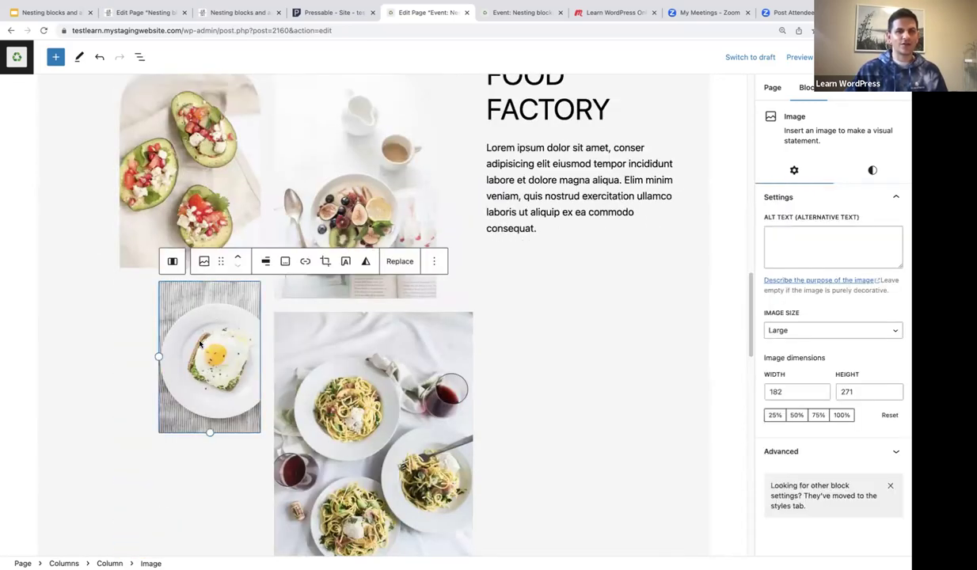
click(874, 172)
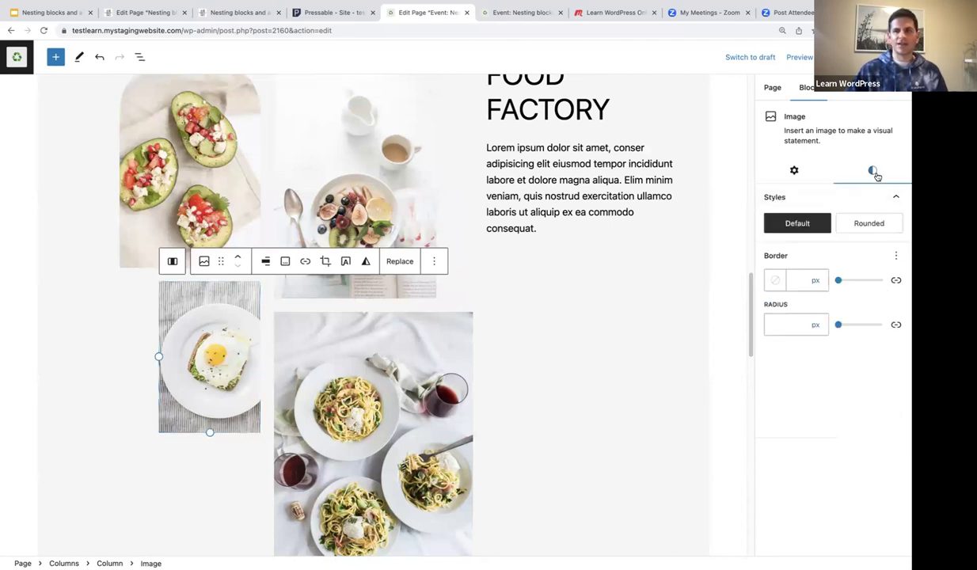
click(896, 325)
click(783, 325)
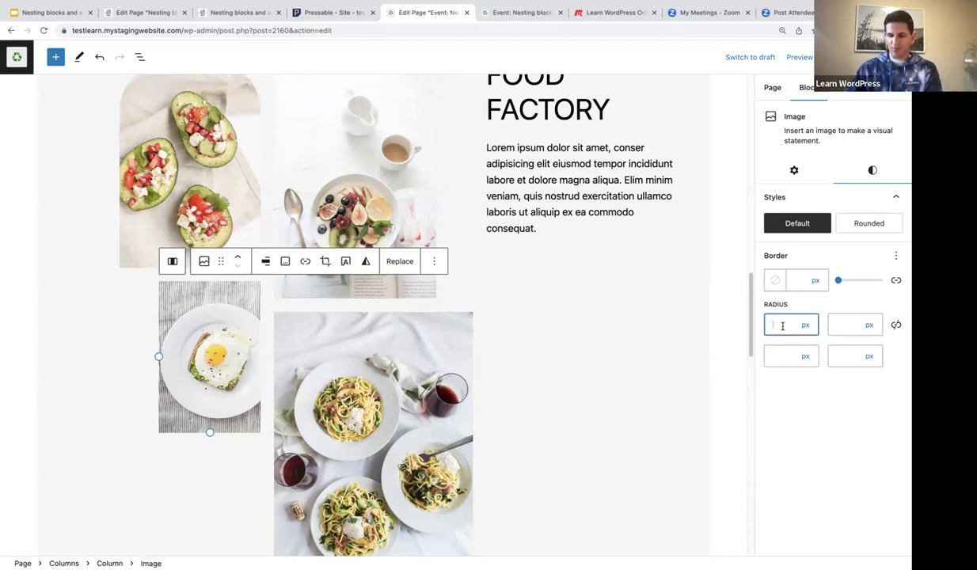
text(100)
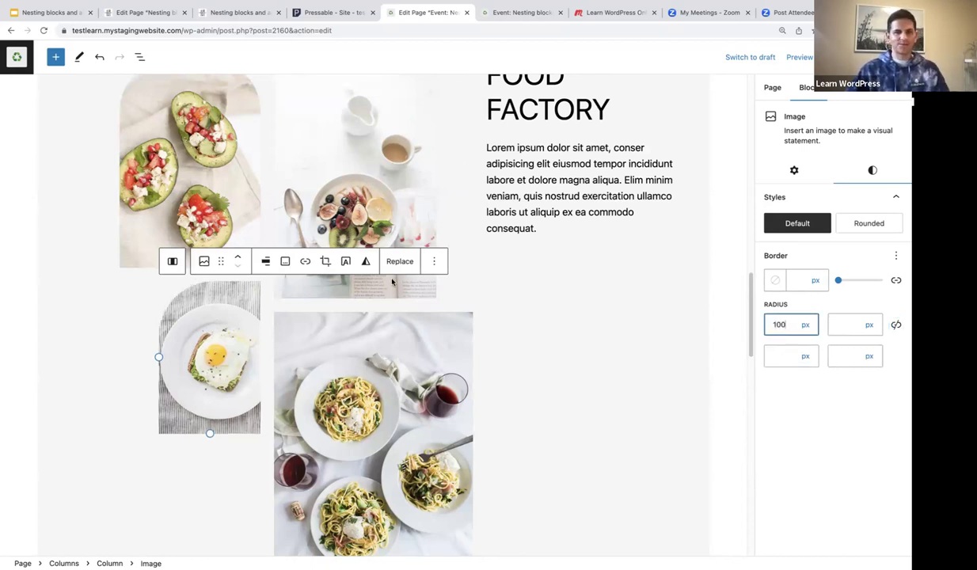
Step: Unlink the border radius corners of the fruit bowl image in the second column and set all four radii to 100 px
scroll(392, 282, up, 3)
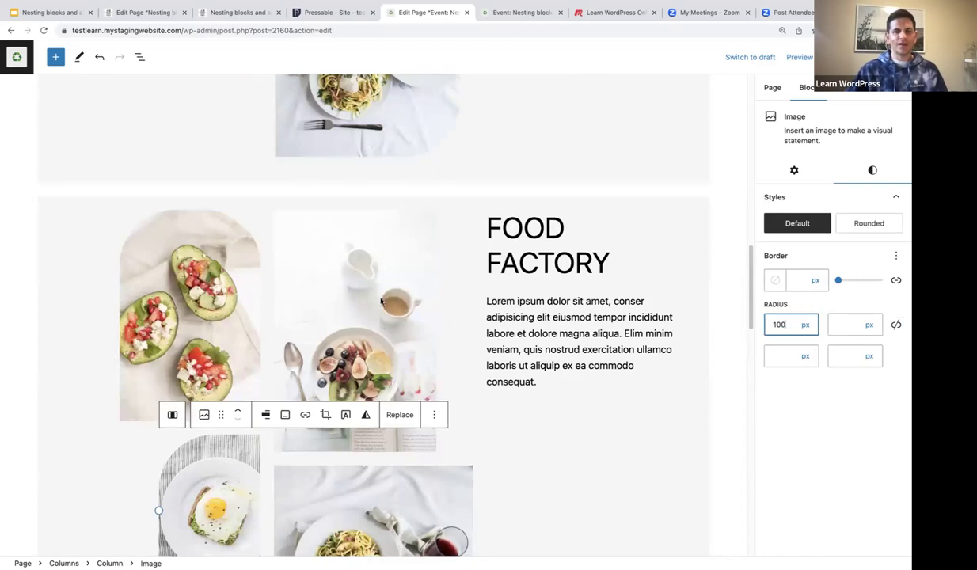
click(353, 285)
scroll(352, 285, up, 6)
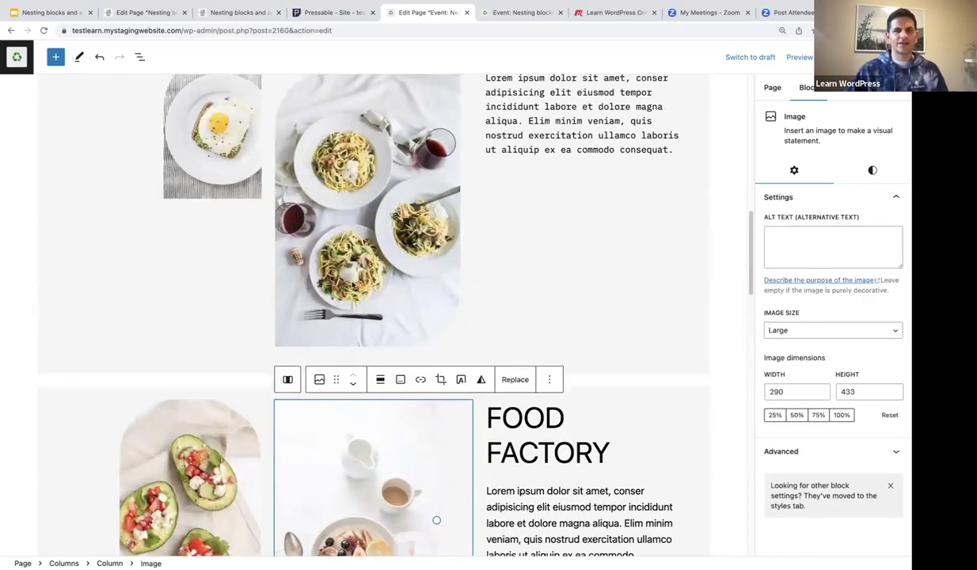
scroll(353, 285, up, 3)
scroll(353, 285, down, 9)
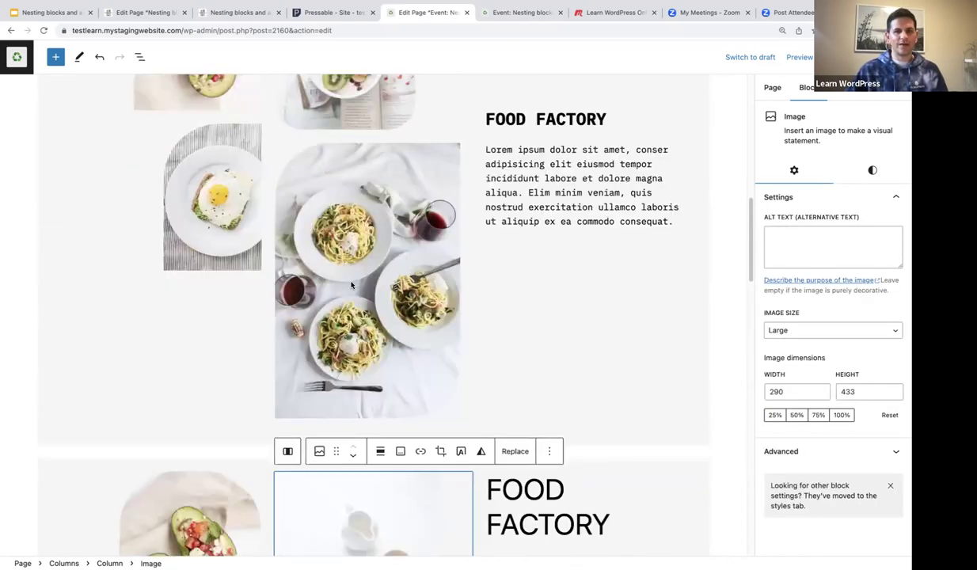
click(873, 171)
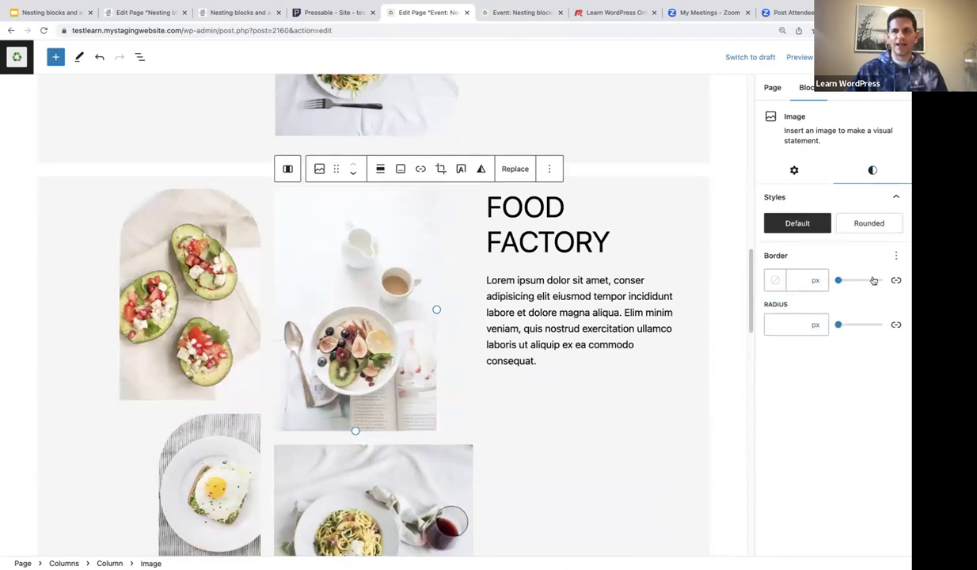
click(896, 325)
click(778, 325)
text(100)
click(769, 358)
text(100)
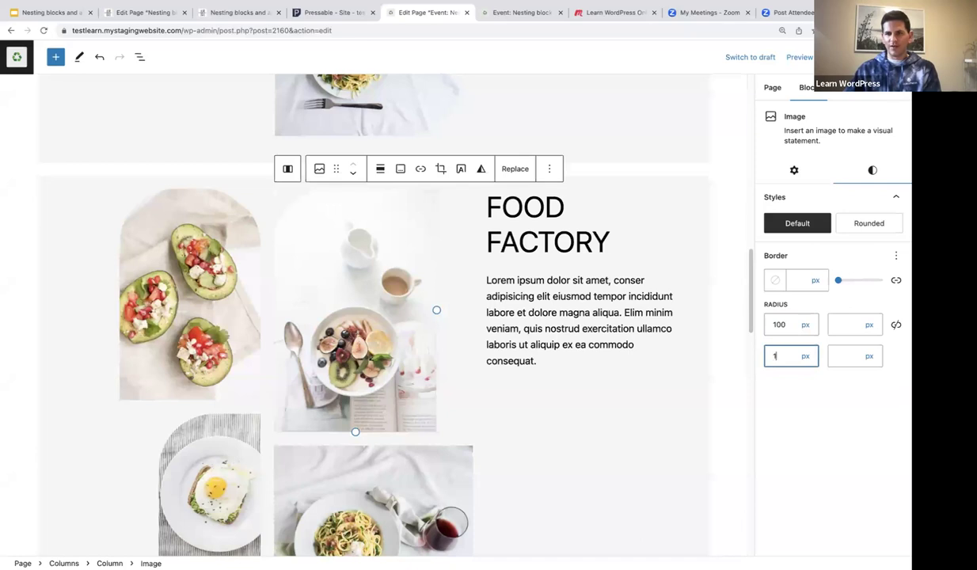
click(842, 325)
text(100)
click(838, 356)
text(100)
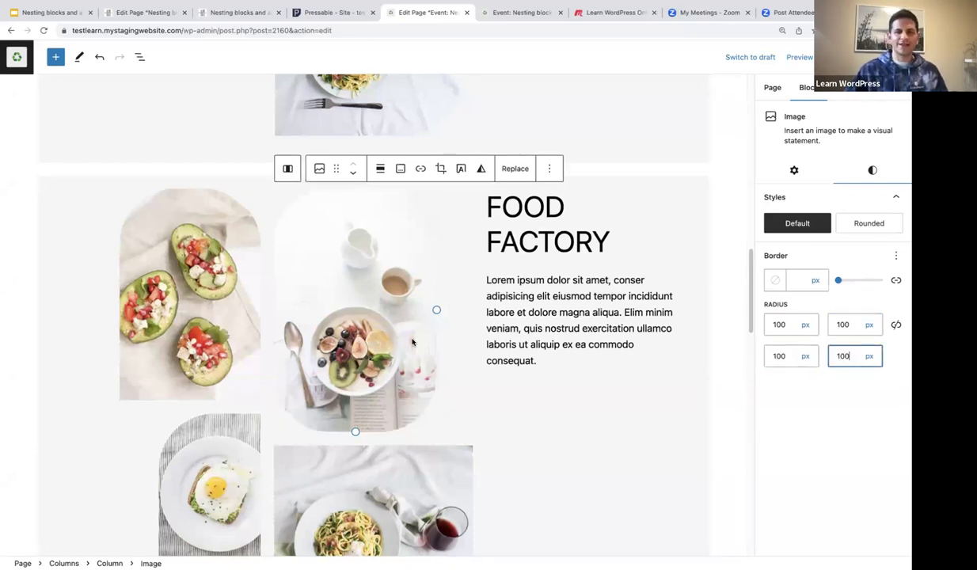
Step: Round only the top-left and bottom-right corners of the pasta image in the lower Food Factory section with a 100 px radius
scroll(407, 339, down, 5)
click(397, 334)
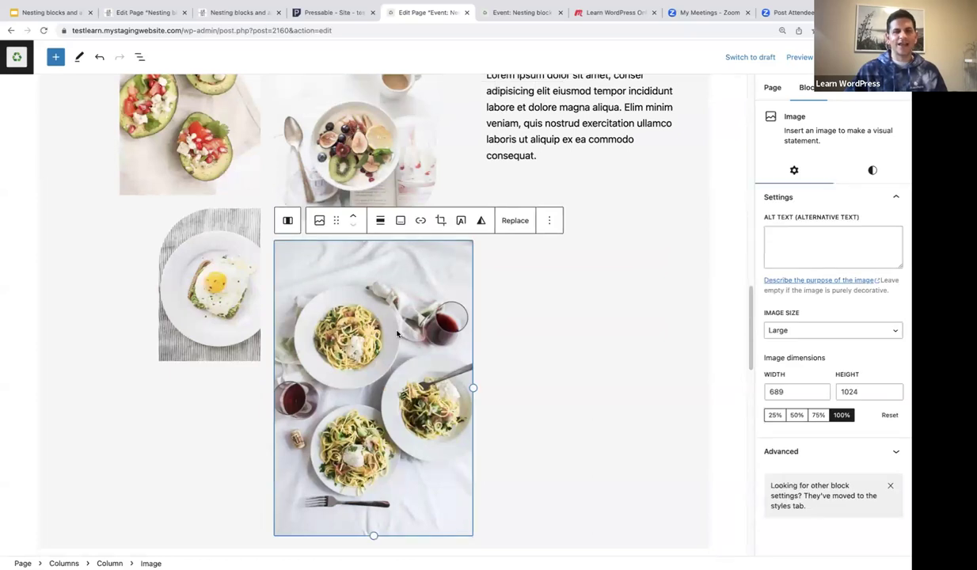
scroll(397, 333, up, 1)
scroll(397, 332, down, 4)
scroll(397, 332, up, 2)
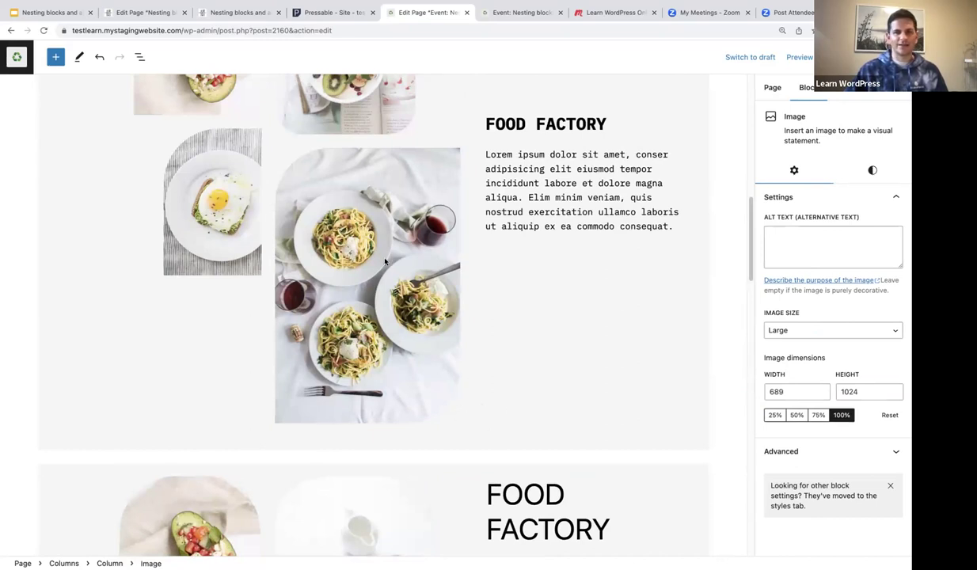
scroll(395, 298, down, 2)
drag(395, 298, 373, 547)
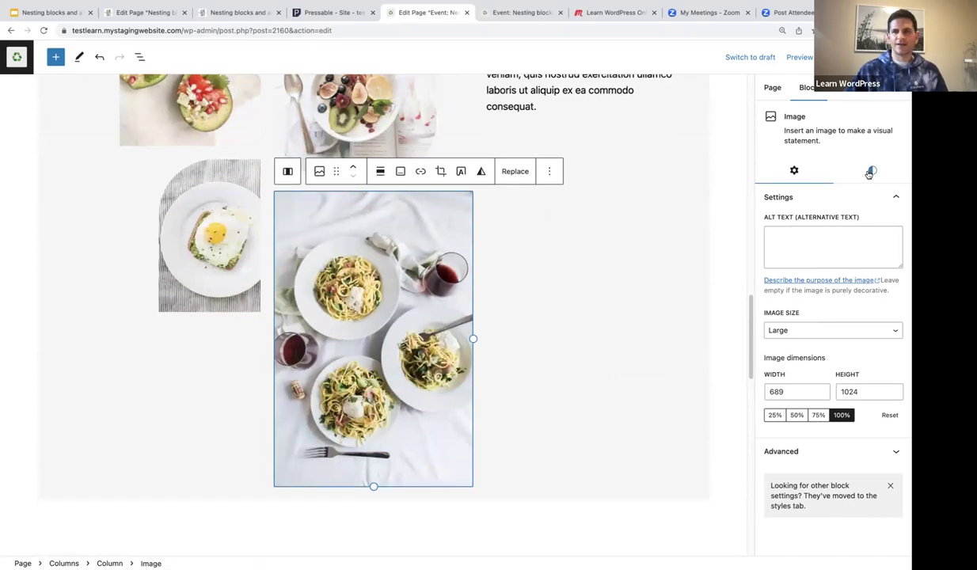
click(871, 172)
click(896, 325)
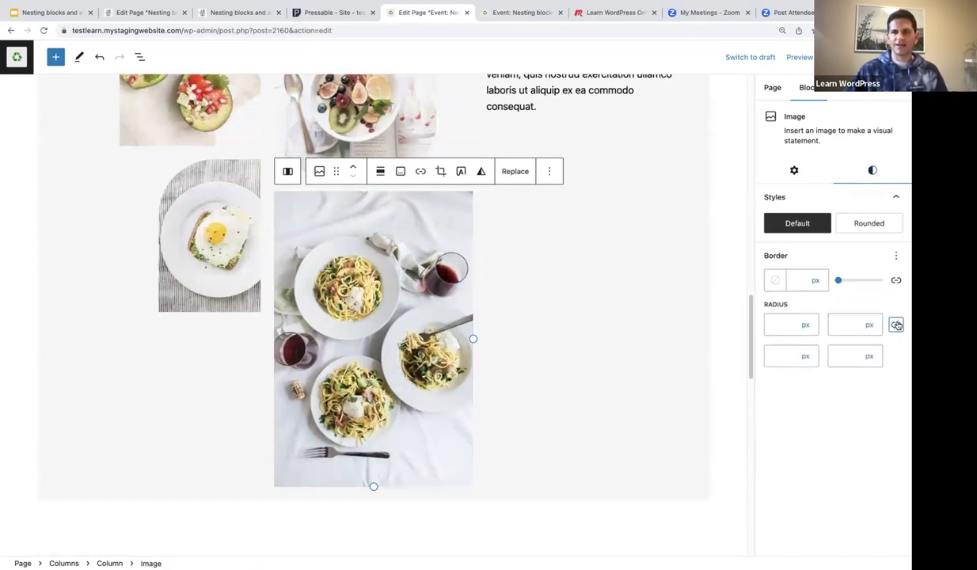
click(786, 324)
text(100)
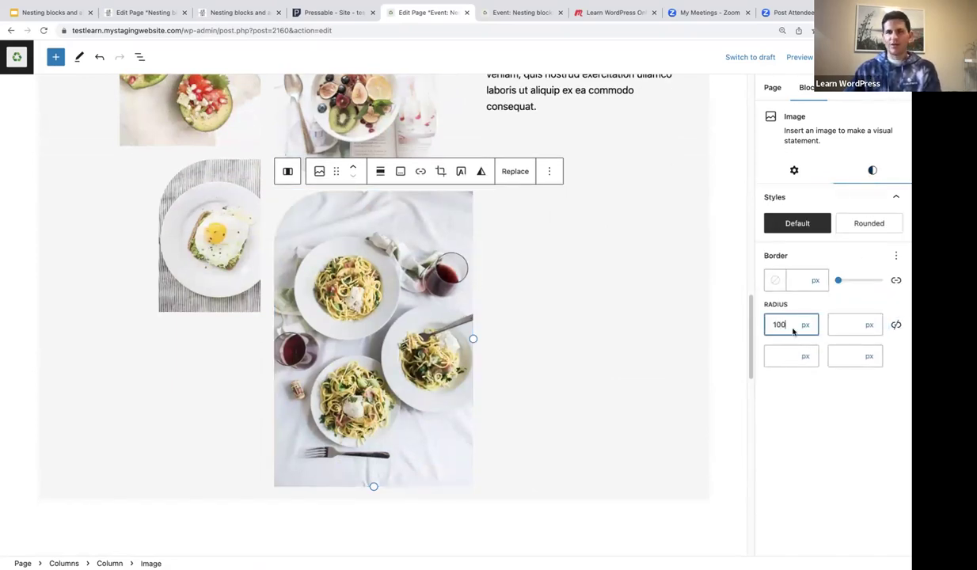
click(846, 357)
text(100)
scroll(564, 347, up, 4)
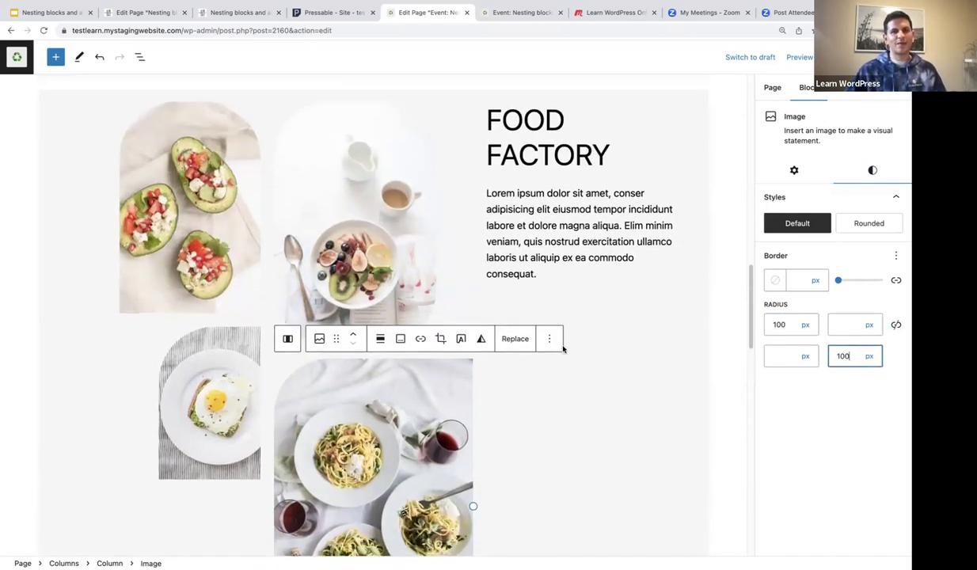
scroll(563, 348, down, 2)
scroll(564, 348, up, 2)
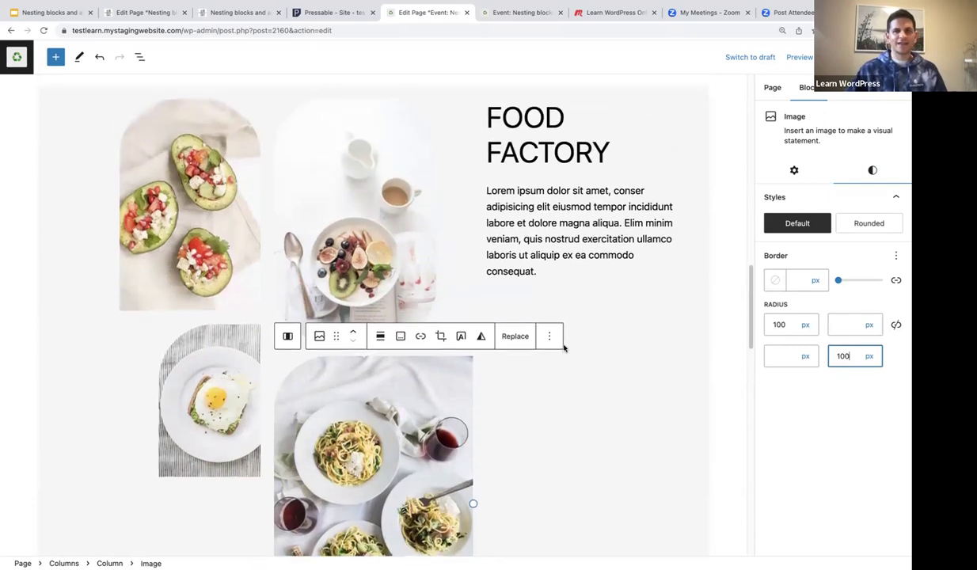
Step: Vertically align the column holding the FOOD FACTORY heading and paragraph to the middle
click(522, 117)
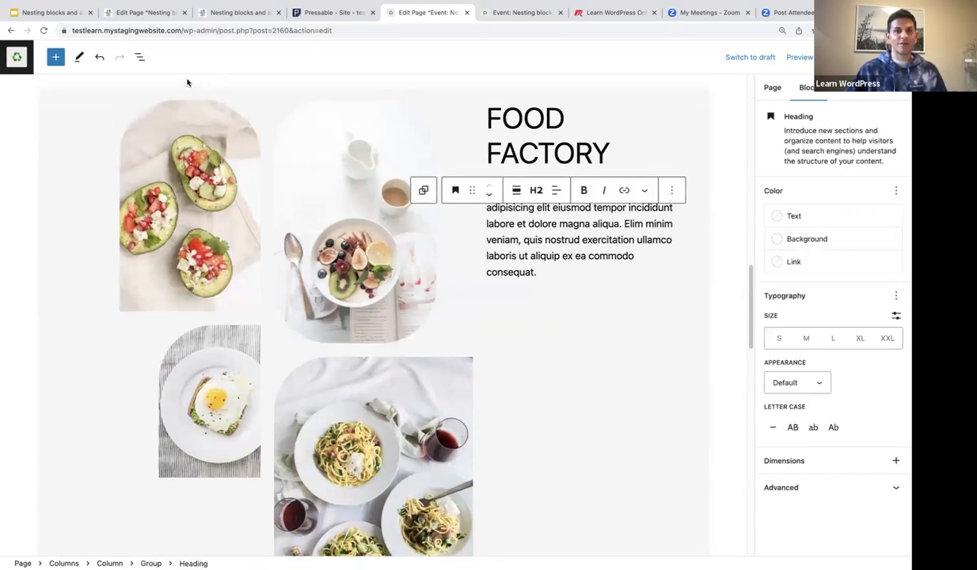
click(139, 58)
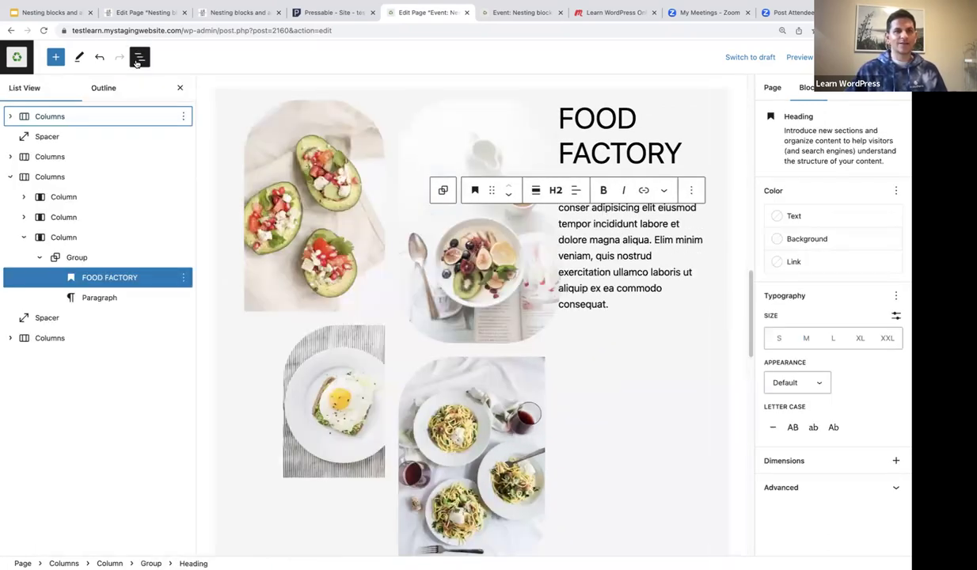
click(55, 237)
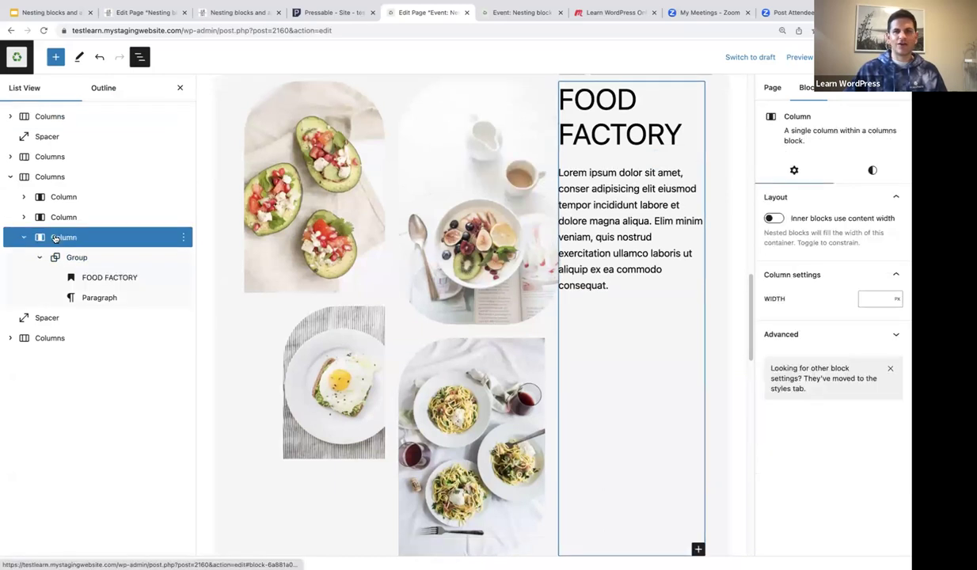
click(75, 258)
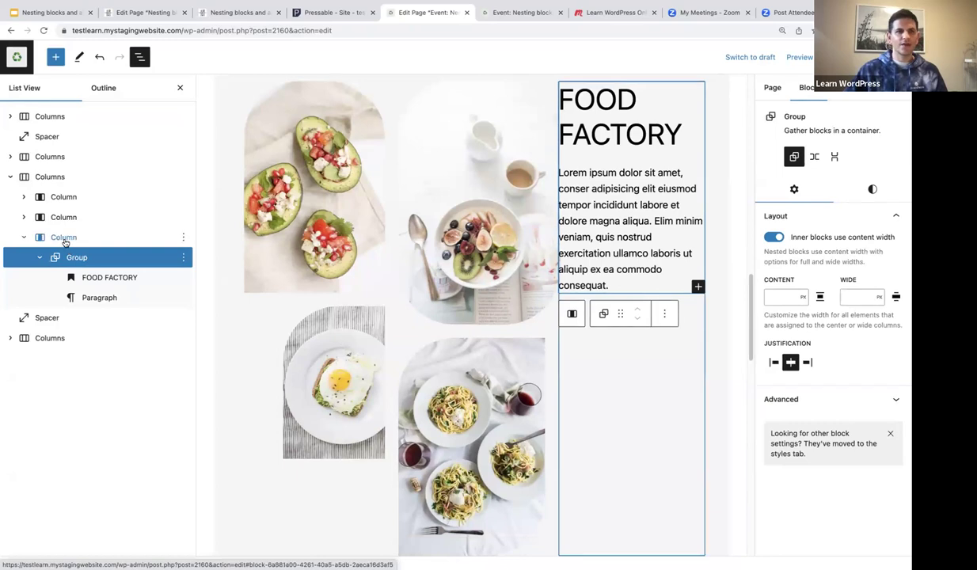
click(65, 238)
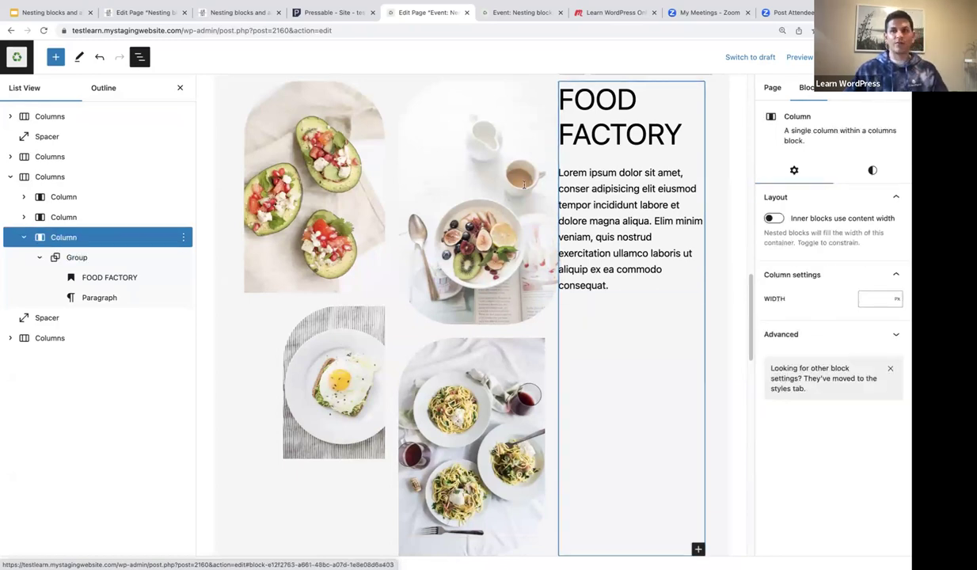
key(ctrl+shift+comma)
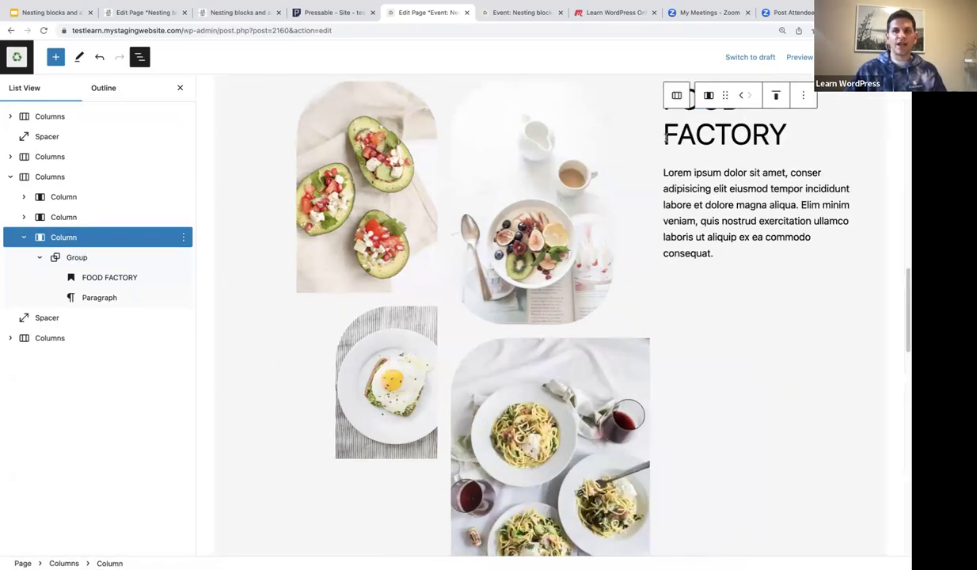
click(778, 97)
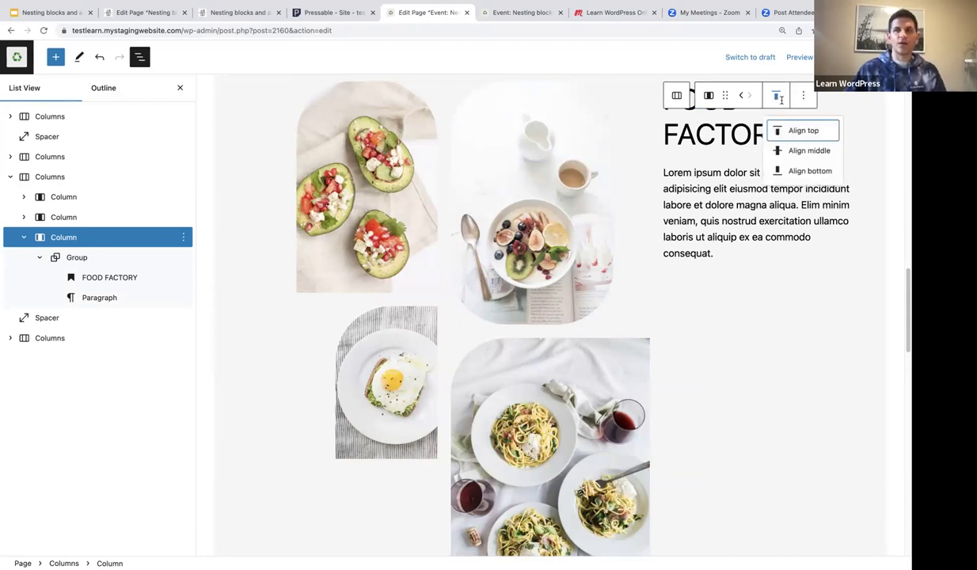
click(808, 152)
scroll(758, 282, up, 2)
scroll(758, 282, down, 5)
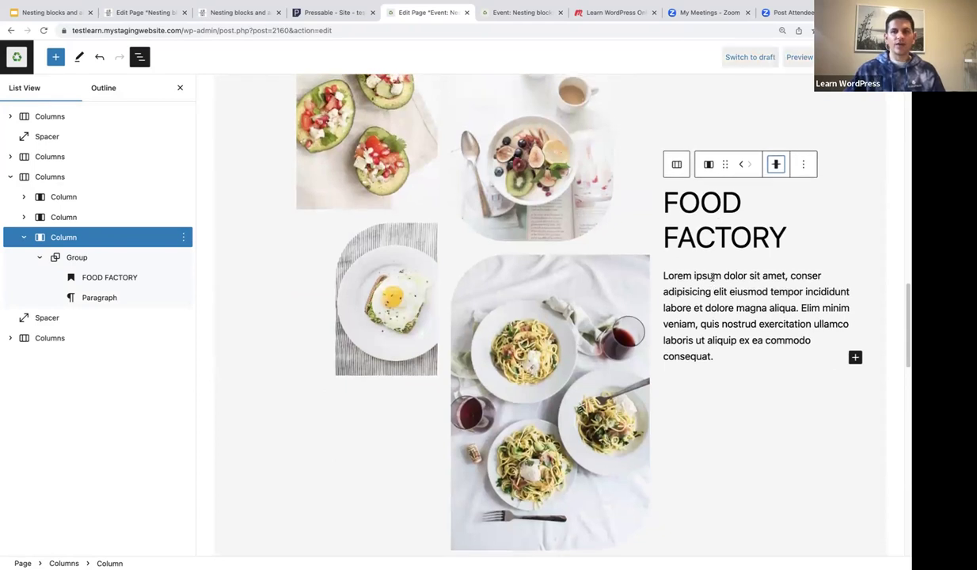
scroll(712, 278, up, 1)
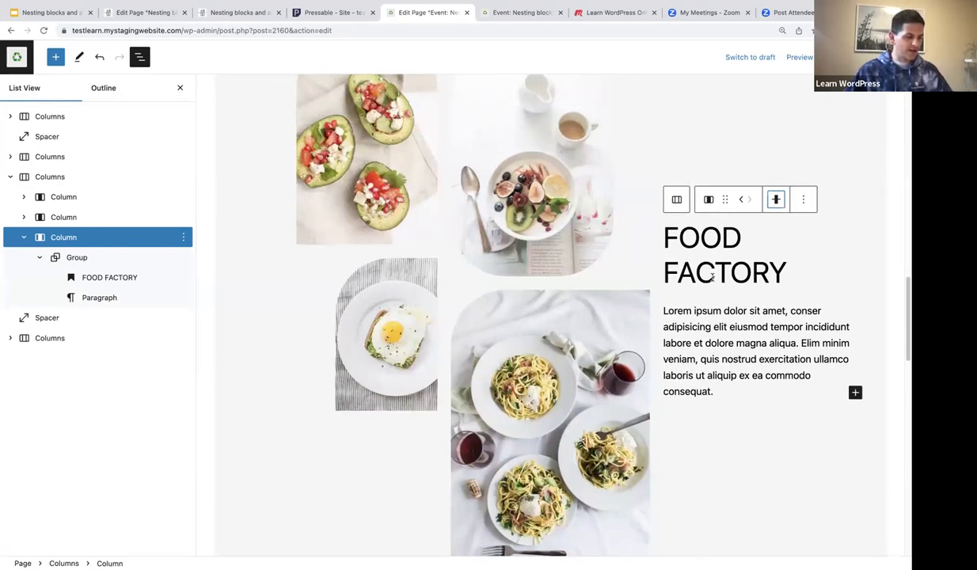
Step: Enable the font family option for the FOOD FACTORY heading and set its font to IBM Plex Mono
click(789, 272)
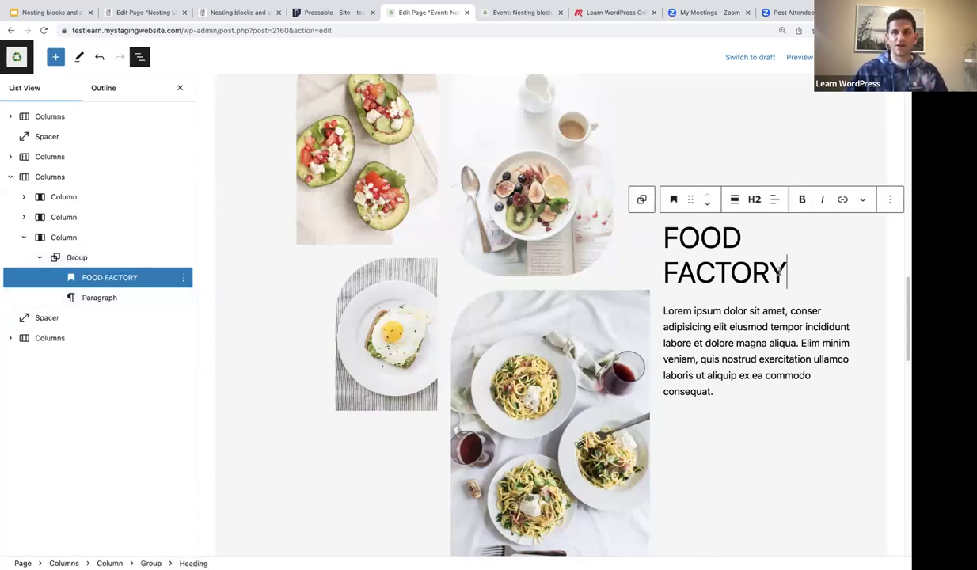
drag(789, 272, 650, 233)
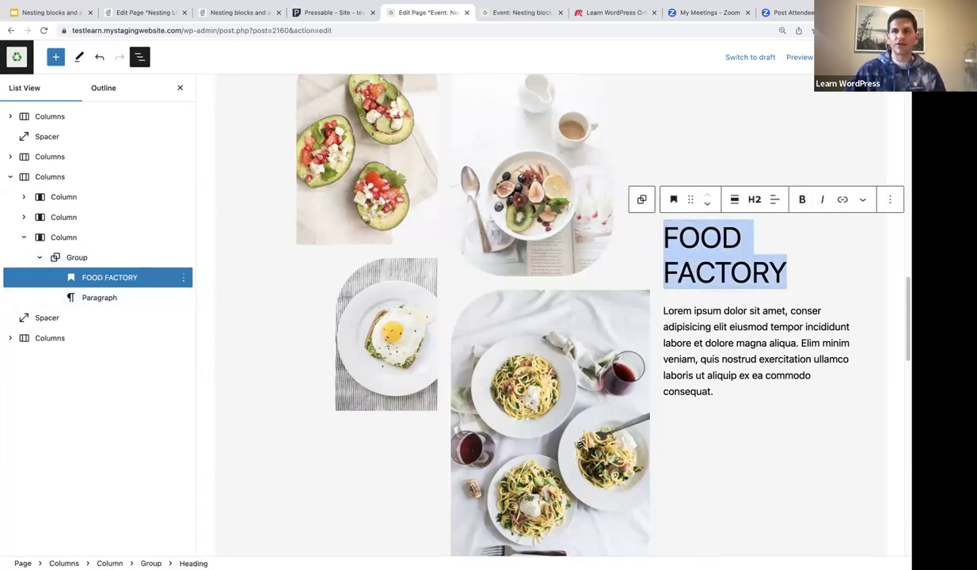
key(ctrl+shift+comma)
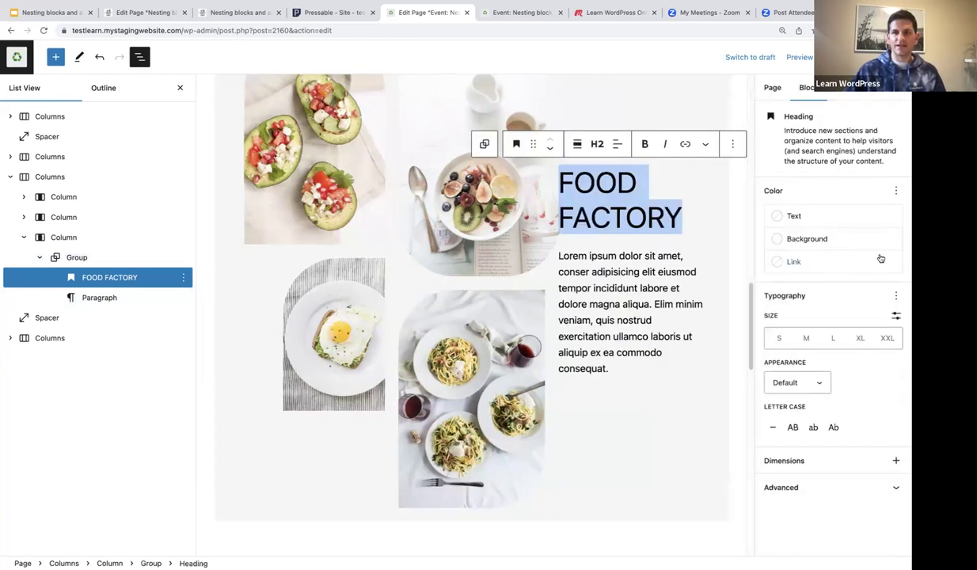
click(896, 295)
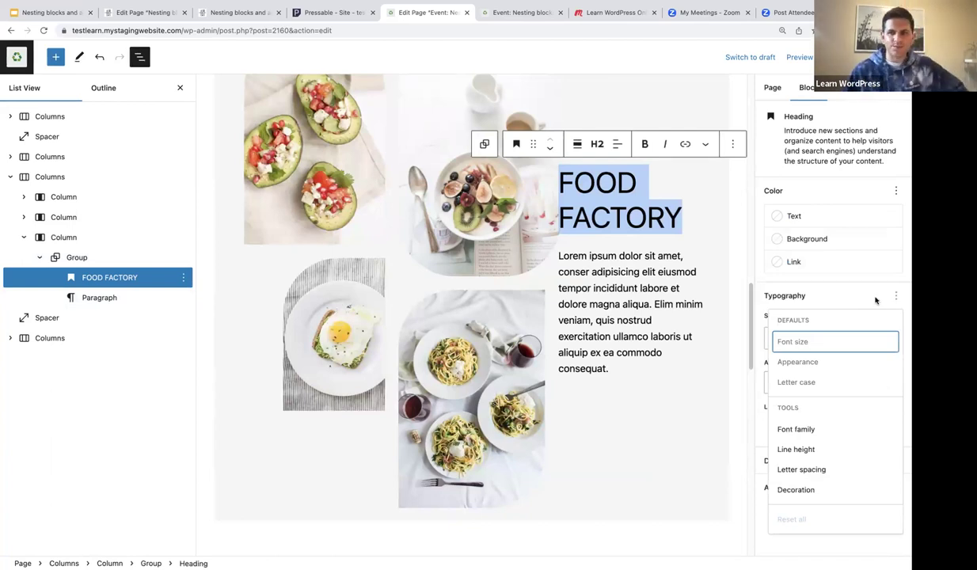
click(799, 430)
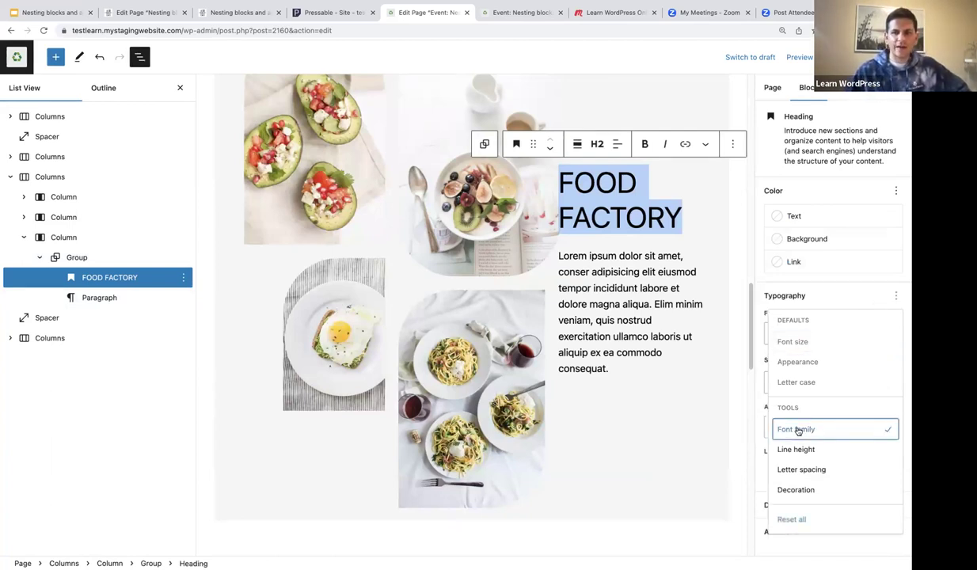
click(761, 406)
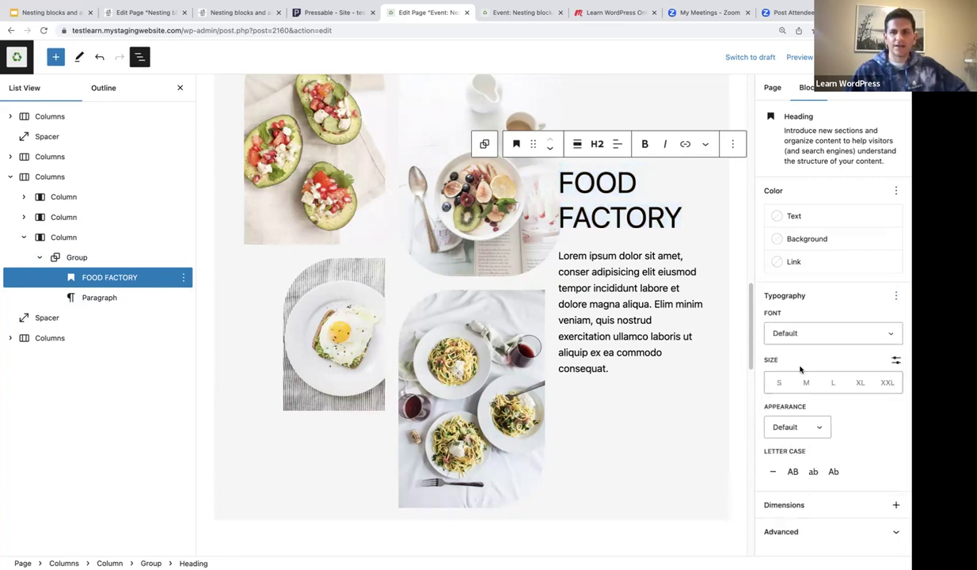
click(810, 333)
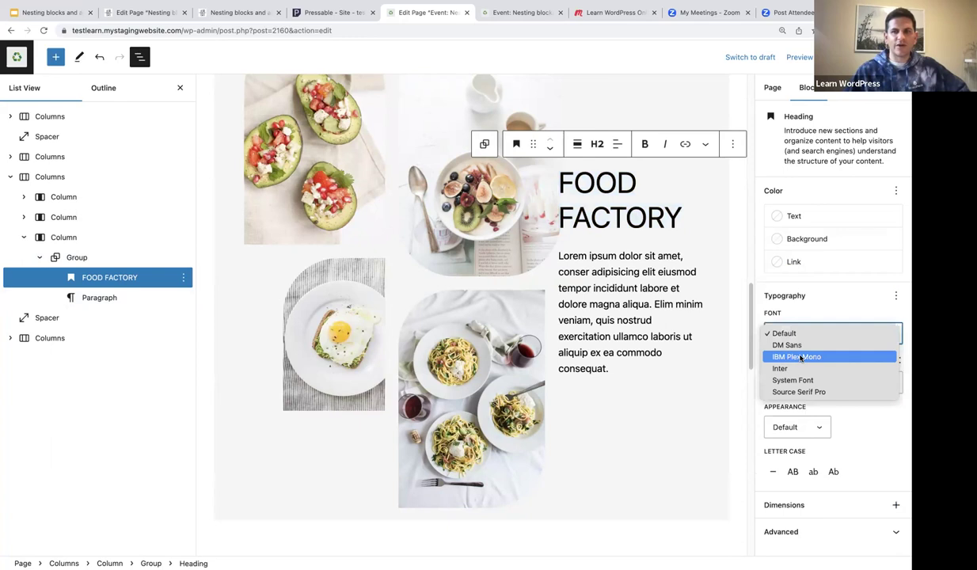
click(800, 357)
Step: Enable the font family option for the lorem ipsum paragraph below the heading and set its font to IBM Plex Mono
drag(632, 373, 559, 255)
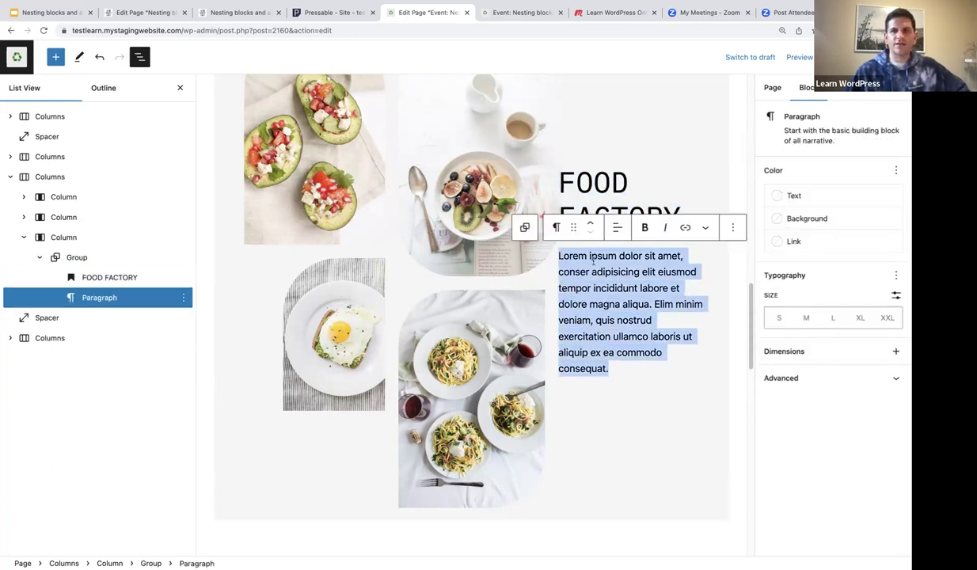
click(895, 276)
click(798, 370)
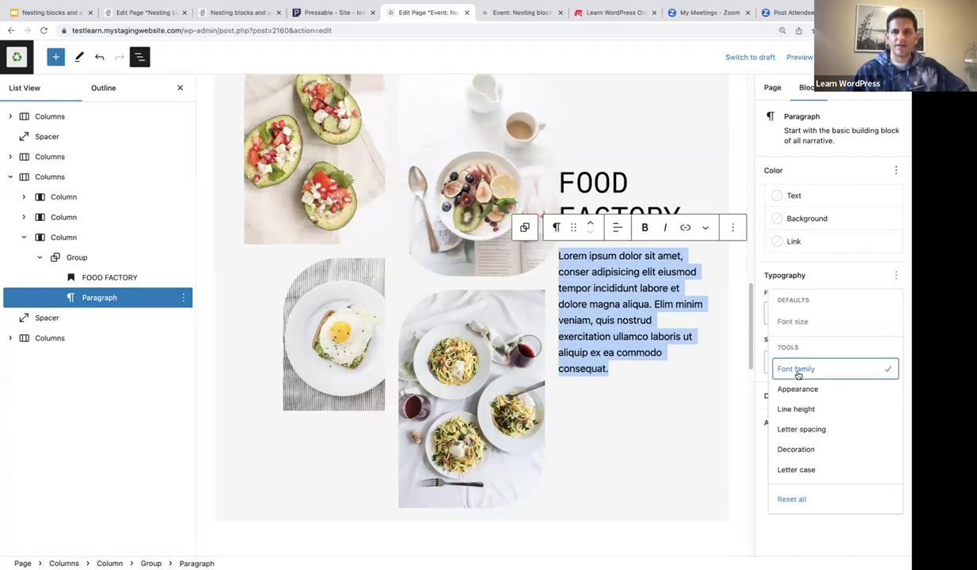
click(758, 372)
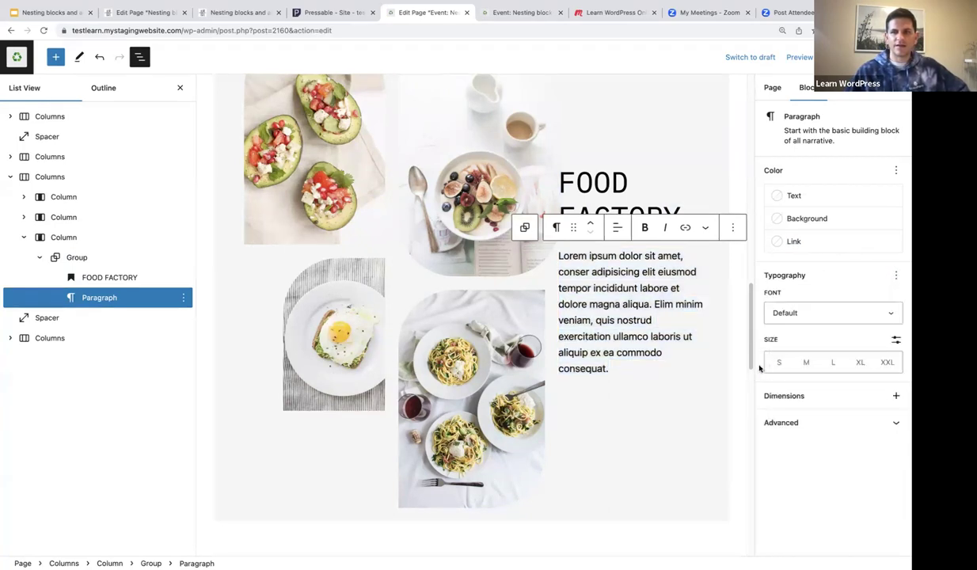
click(793, 316)
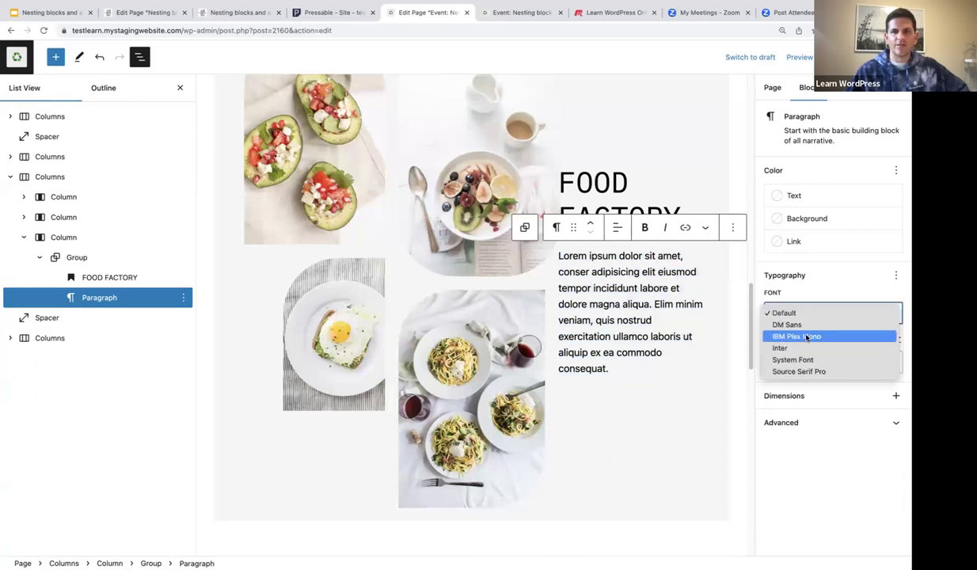
click(807, 337)
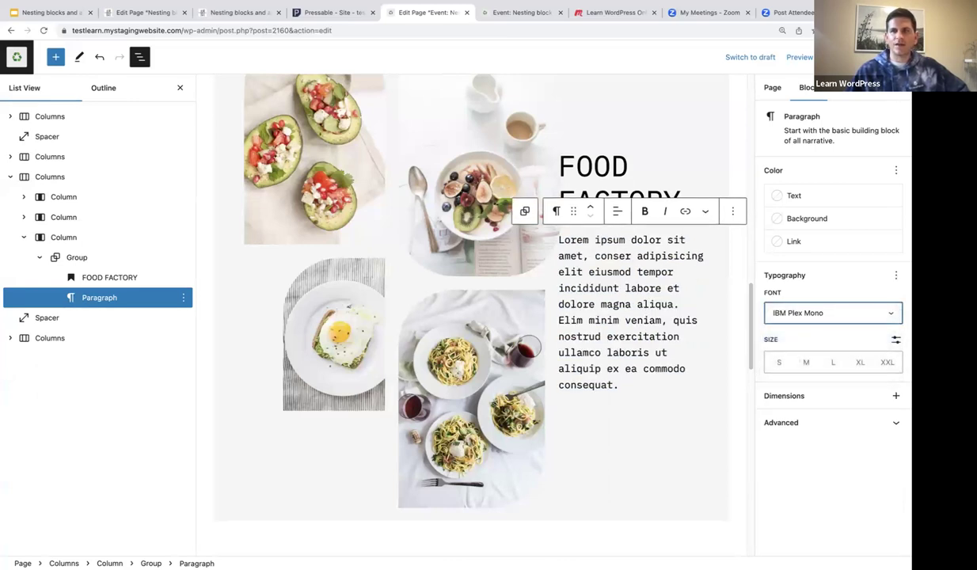
Step: Widen the editing canvas and compare the rebuilt Food Factory section with the original layout above it
click(859, 57)
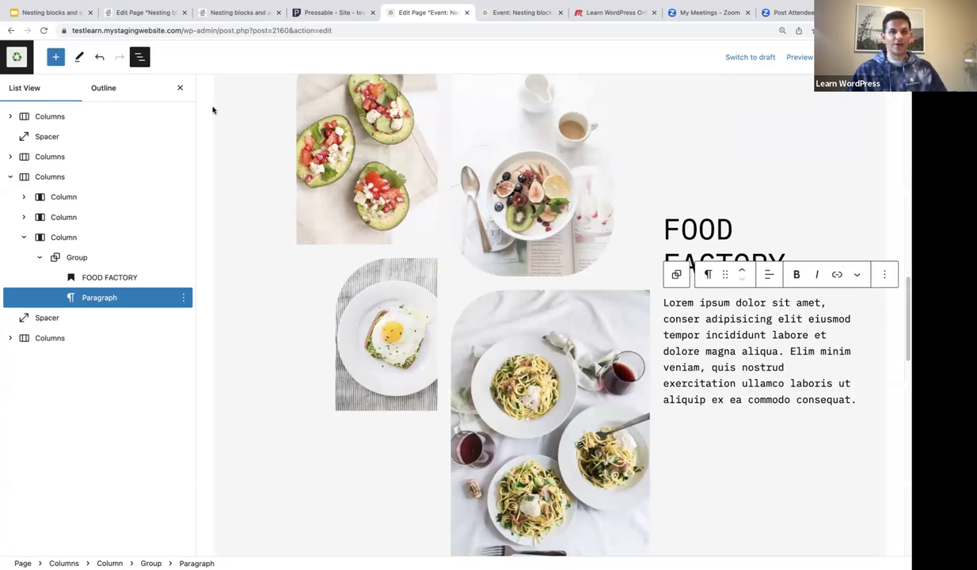
click(180, 88)
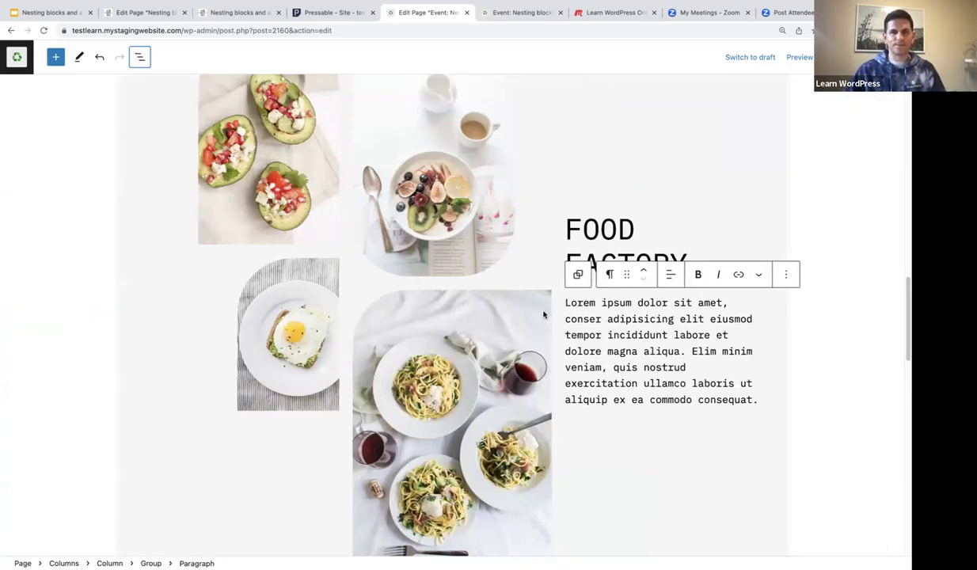
scroll(543, 315, up, 5)
scroll(543, 311, down, 6)
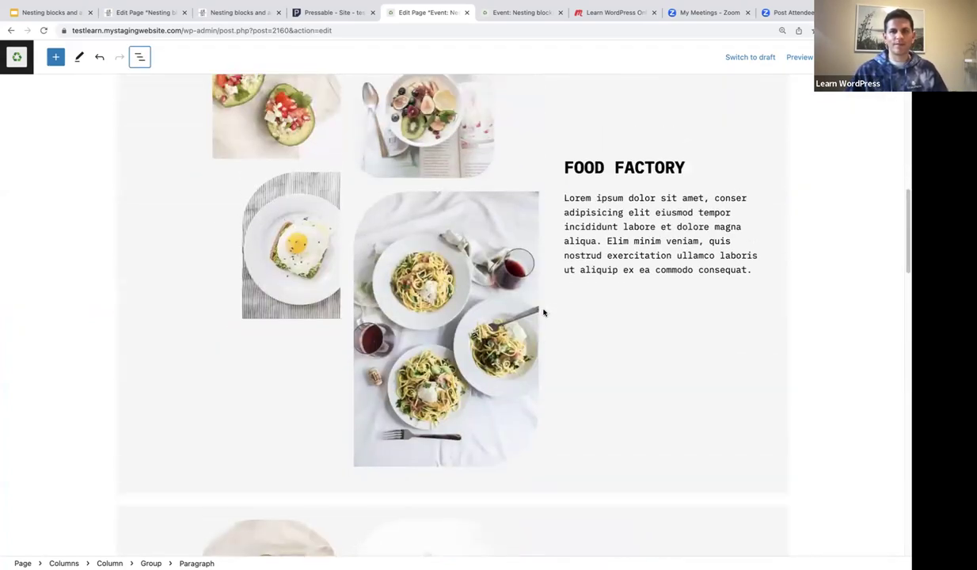
scroll(544, 313, down, 8)
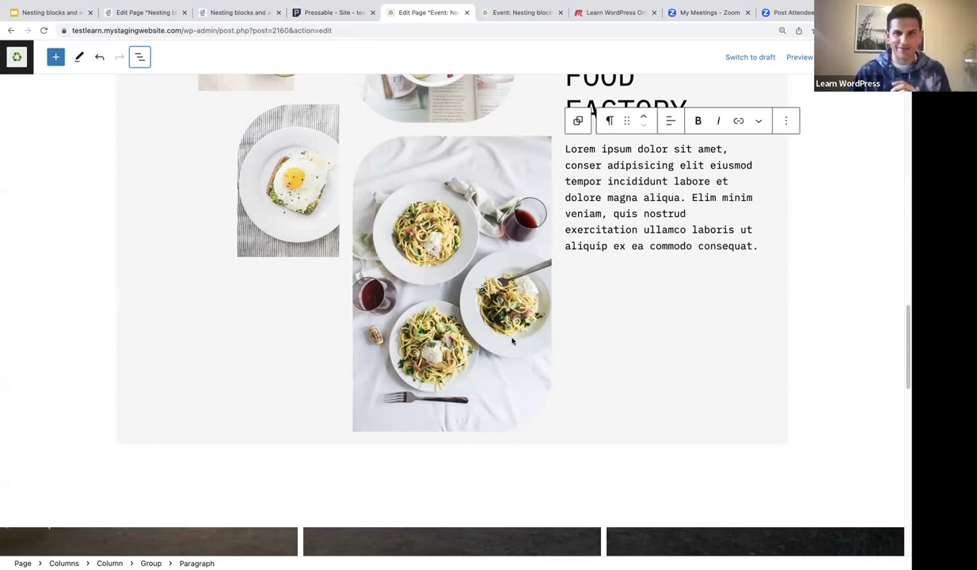
scroll(511, 343, up, 5)
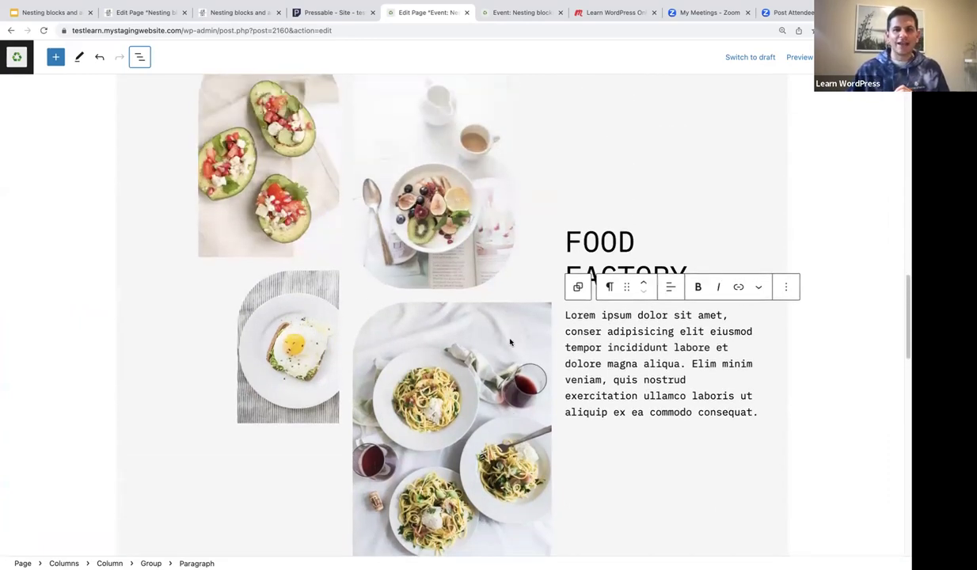
scroll(511, 342, up, 2)
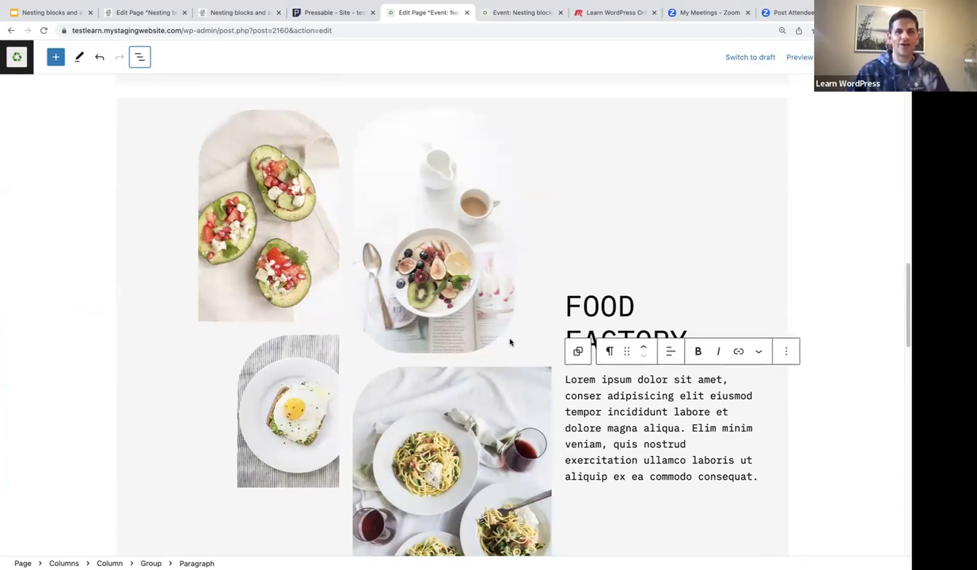
scroll(509, 343, up, 14)
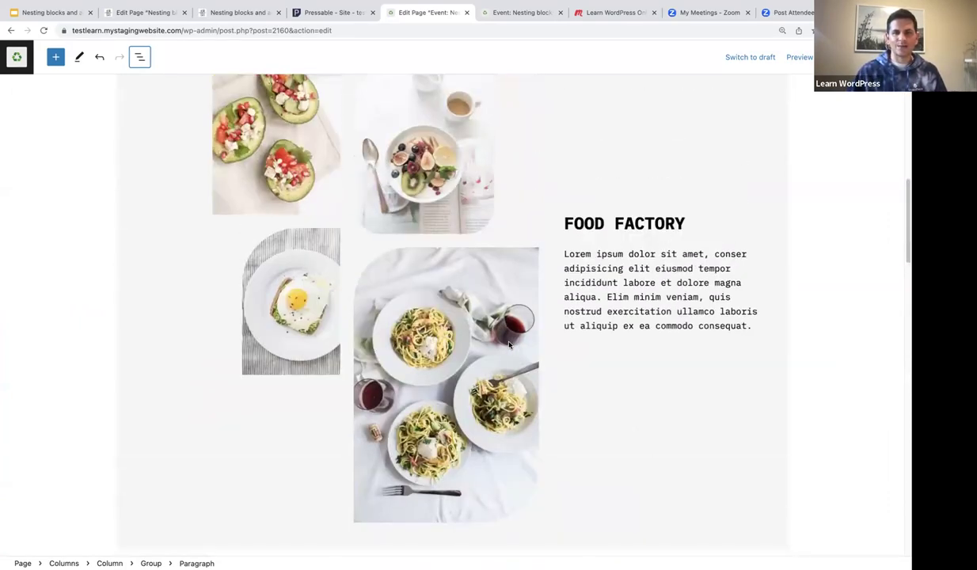
Step: Select the outer Columns block of the rebuilt Food Factory section and set its padding to 2
scroll(510, 343, up, 4)
scroll(510, 344, down, 18)
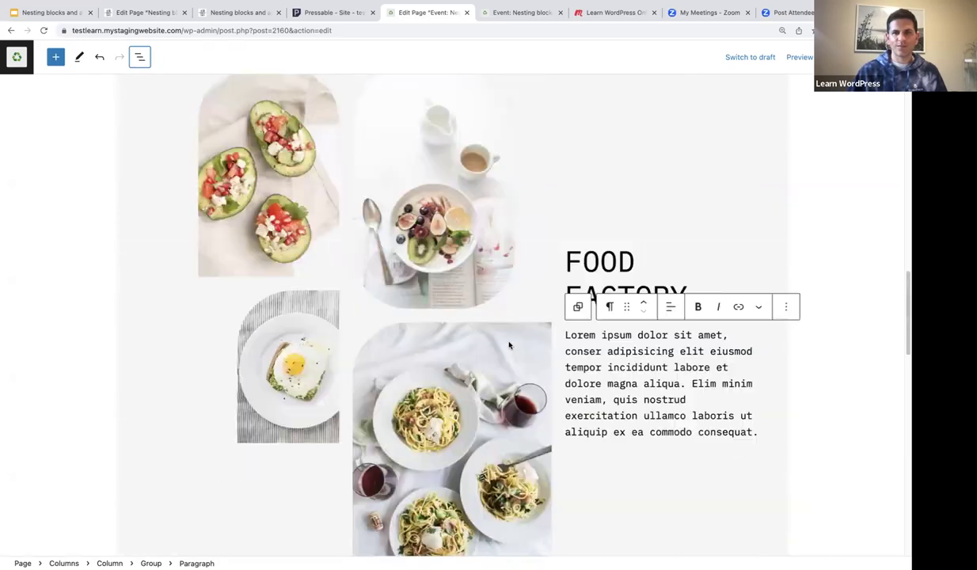
scroll(509, 344, up, 3)
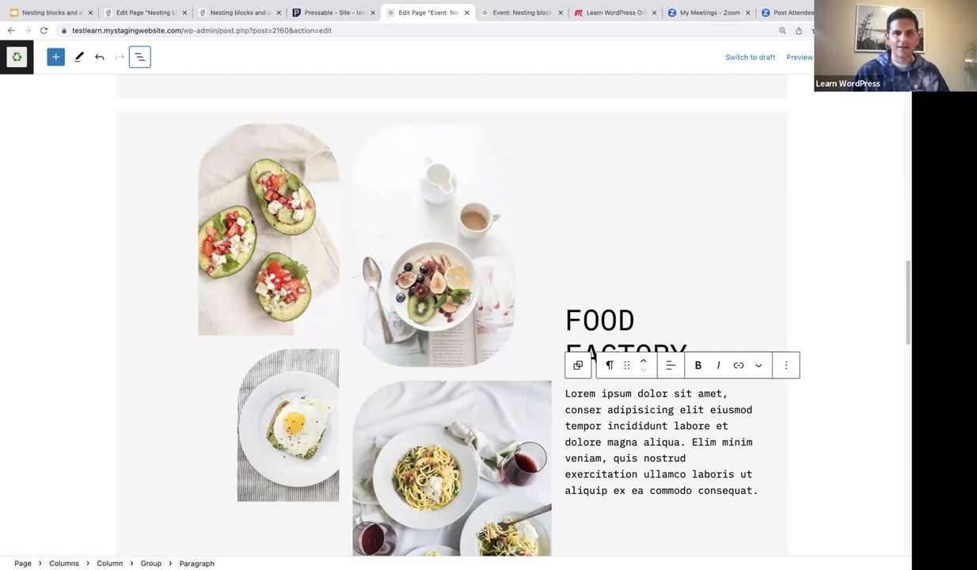
click(156, 144)
click(126, 118)
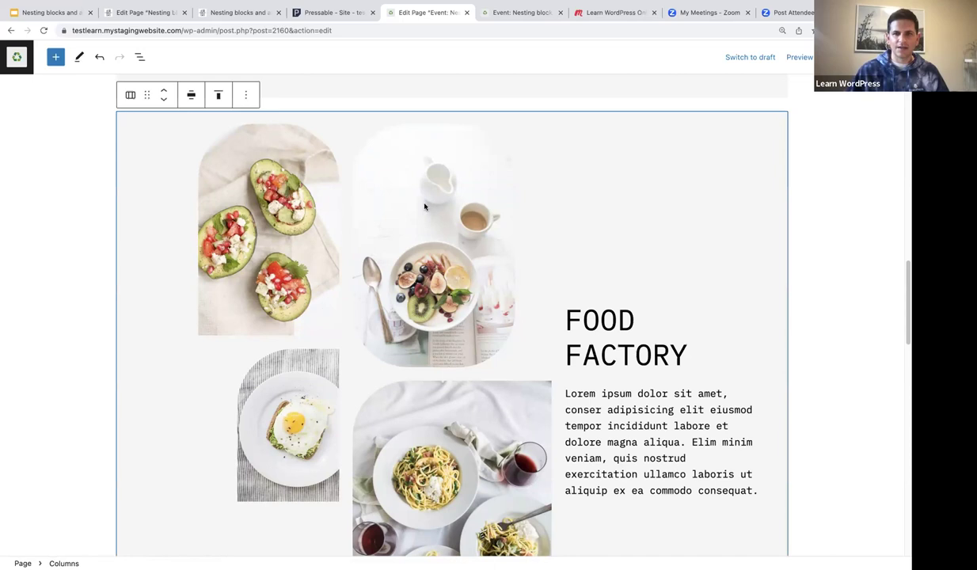
scroll(530, 233, down, 6)
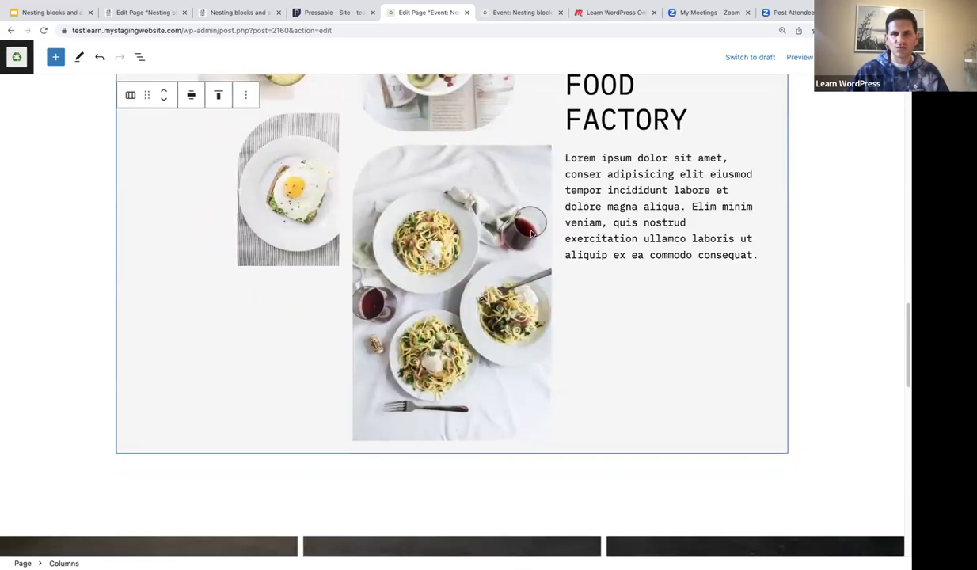
scroll(531, 233, up, 5)
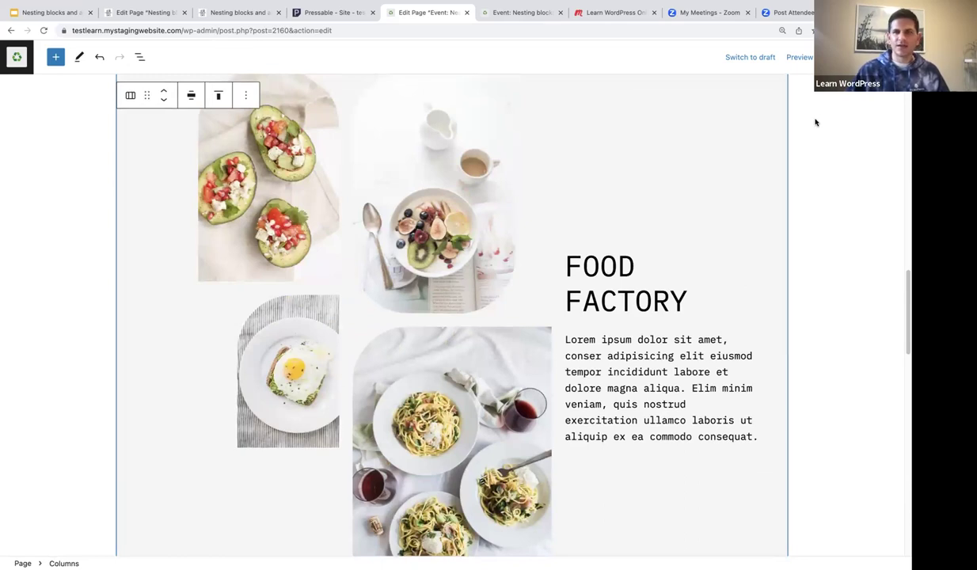
key(ctrl+shift+comma)
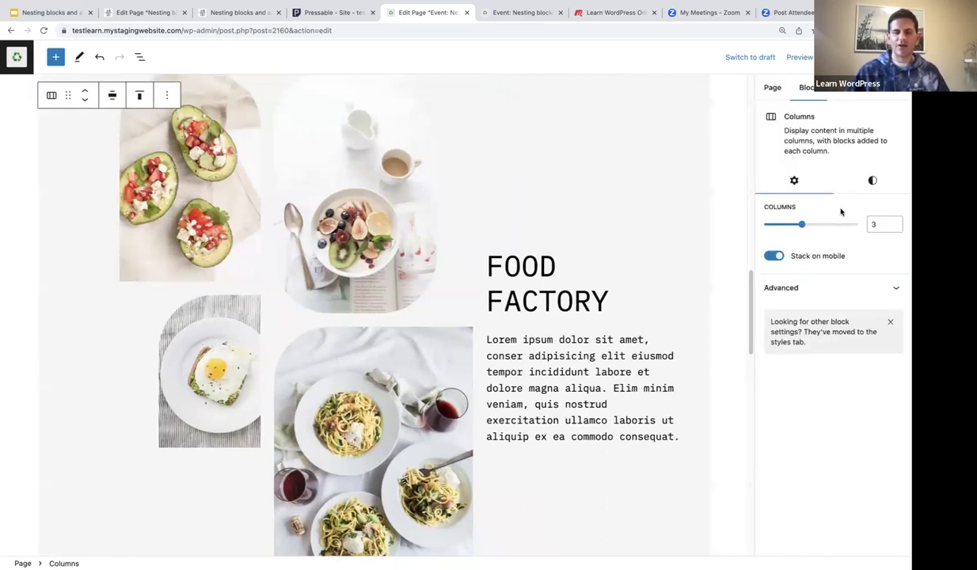
click(873, 181)
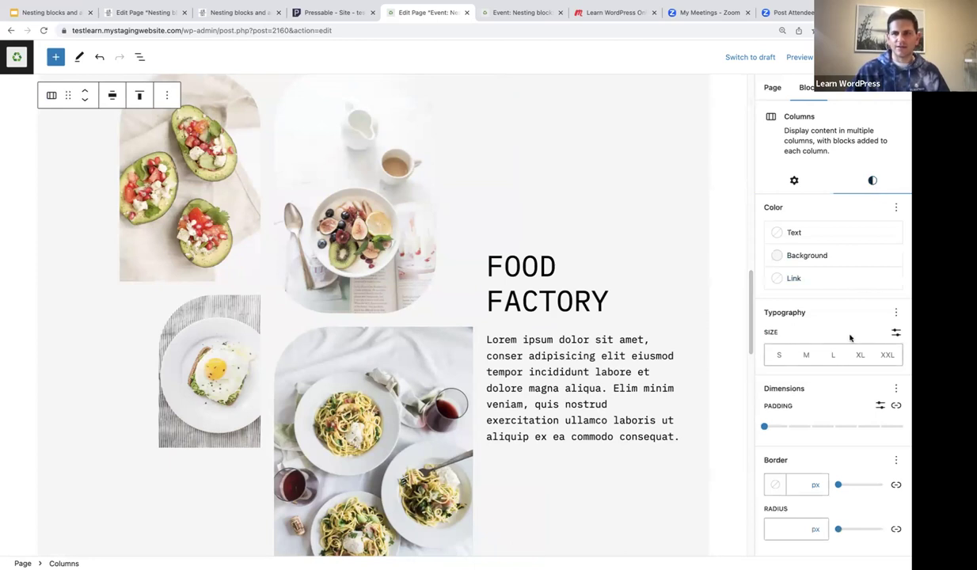
drag(770, 429, 800, 434)
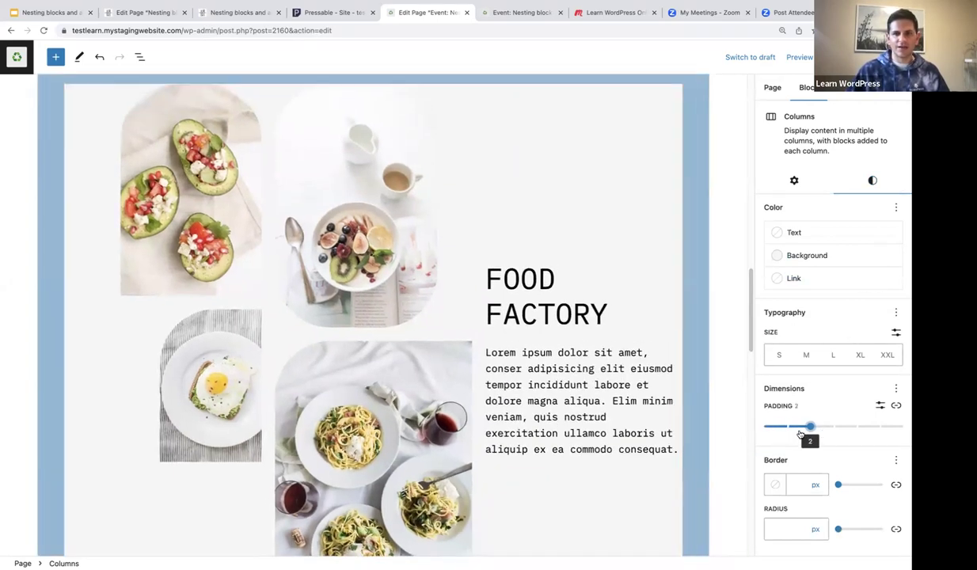
Step: Enable the block spacing option for the Food Factory Columns block and set it to 2
click(896, 390)
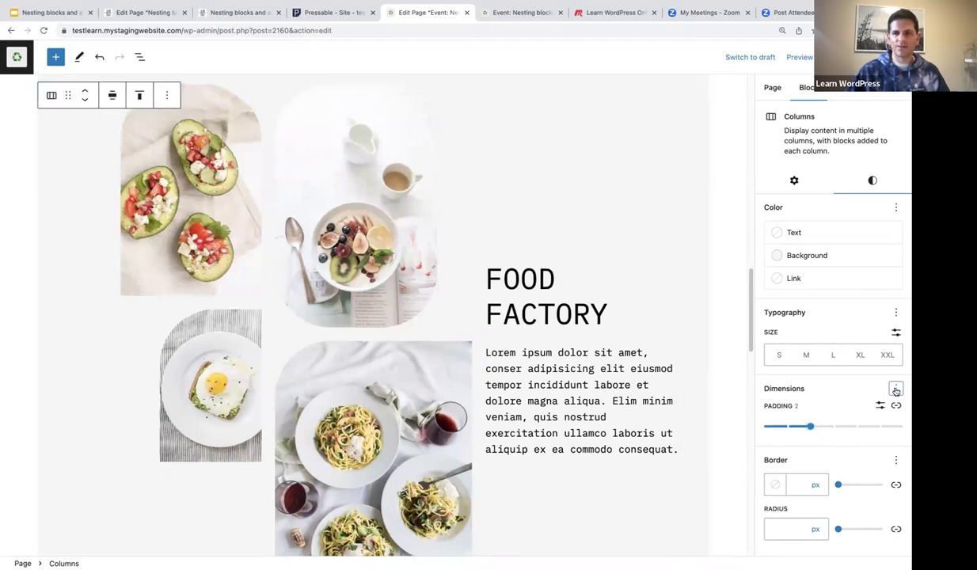
click(816, 504)
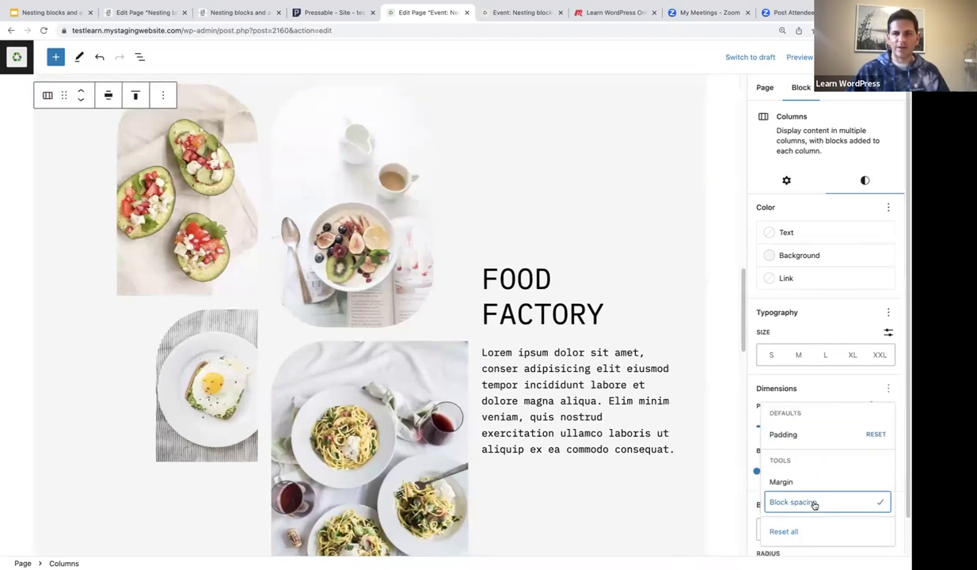
click(729, 434)
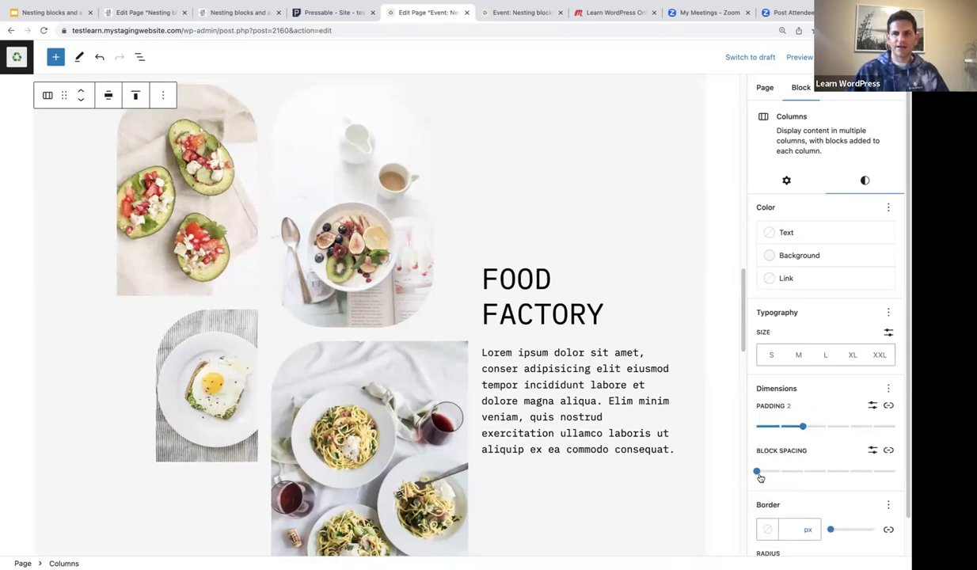
drag(756, 472, 800, 473)
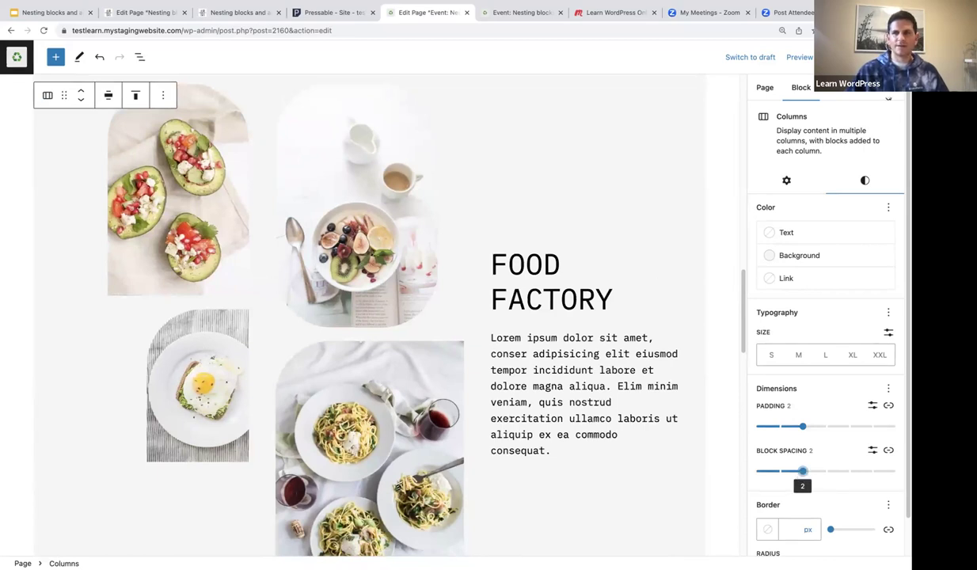
Step: Hide the block settings, check the new spacing in the Food Factory section and save the page
key(ctrl+shift+comma)
scroll(732, 323, up, 3)
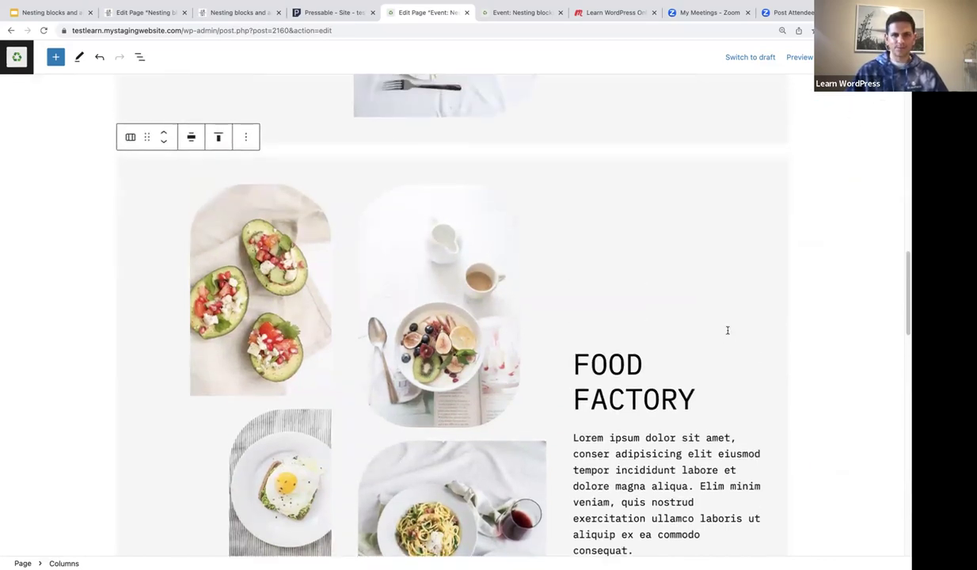
scroll(728, 331, down, 5)
scroll(729, 332, up, 3)
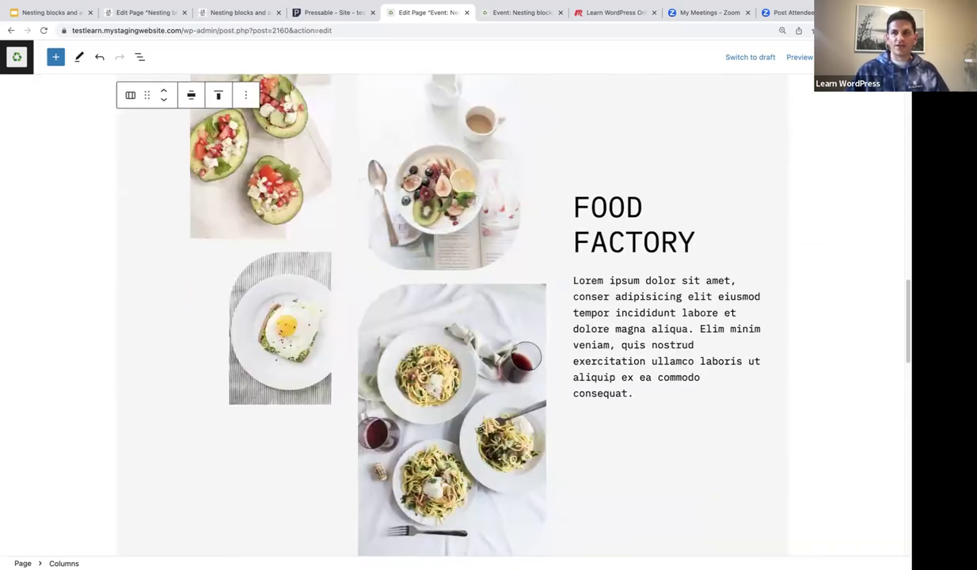
key(ctrl+s)
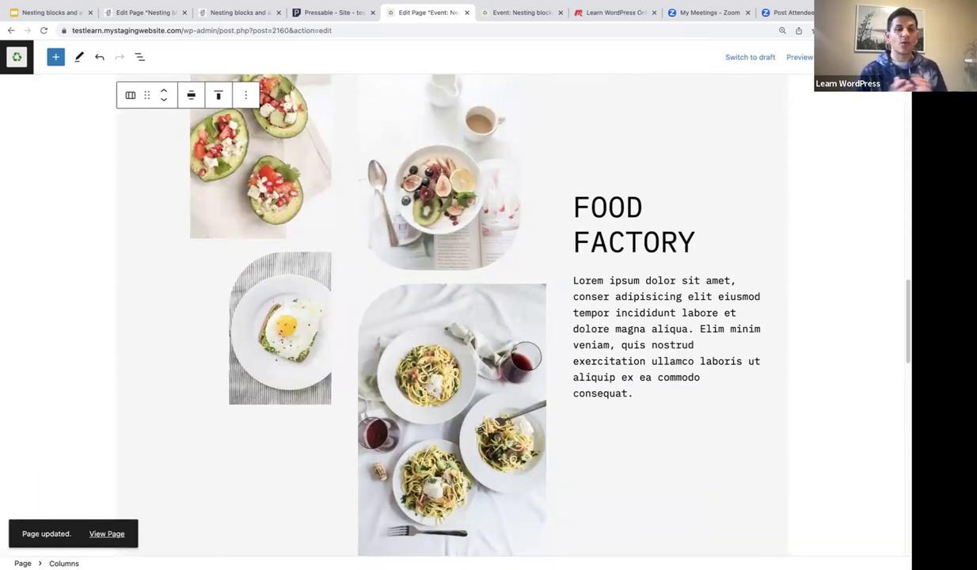
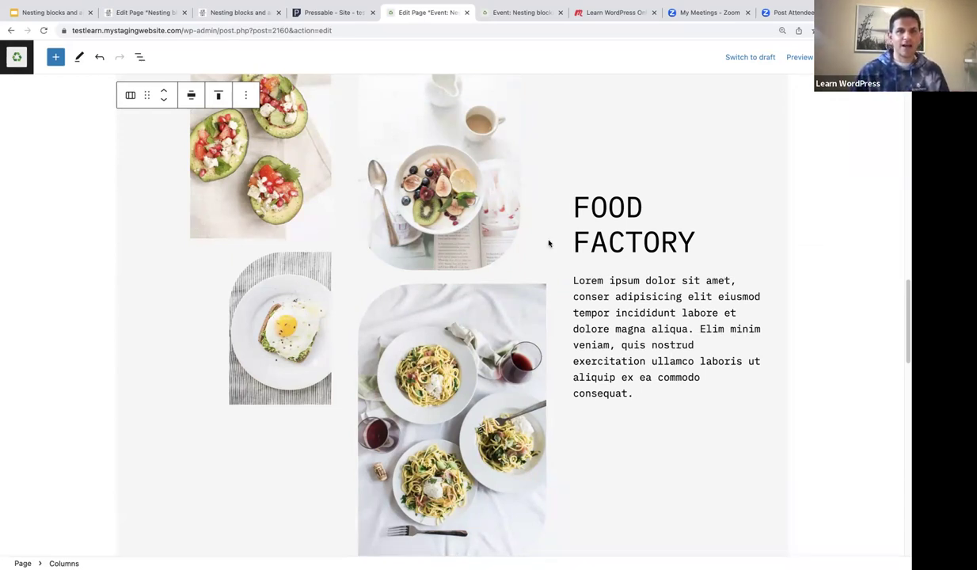
Step: Review the sample layouts of the Nesting blocks page in its editor and in its front-end preview, up to the Cycling and Hiking covers
click(141, 13)
scroll(493, 246, up, 8)
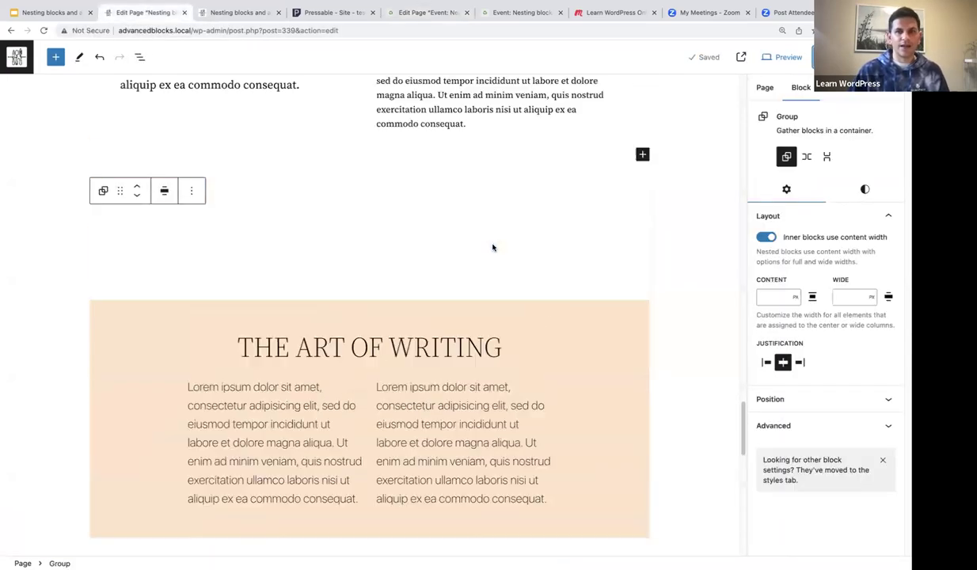
scroll(495, 247, up, 10)
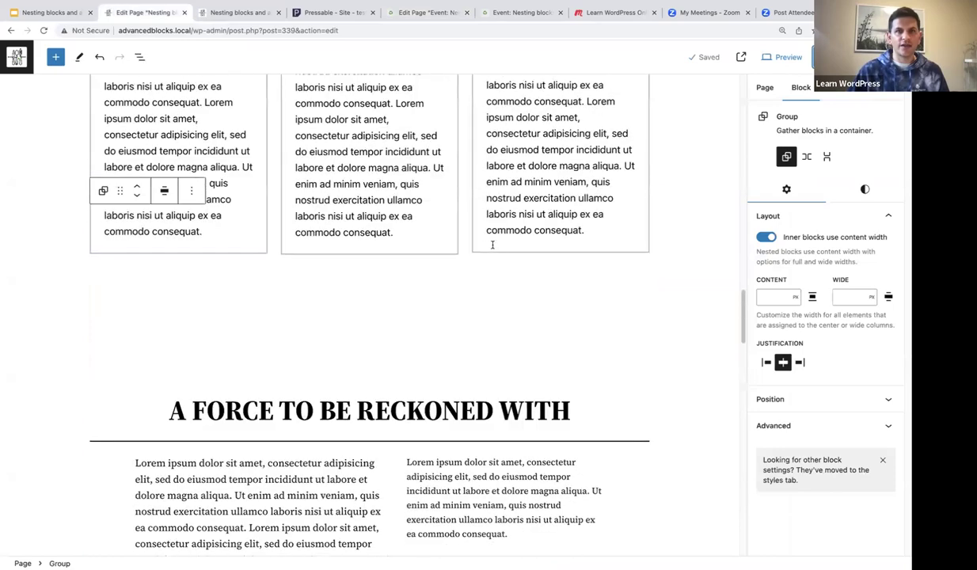
scroll(490, 243, up, 10)
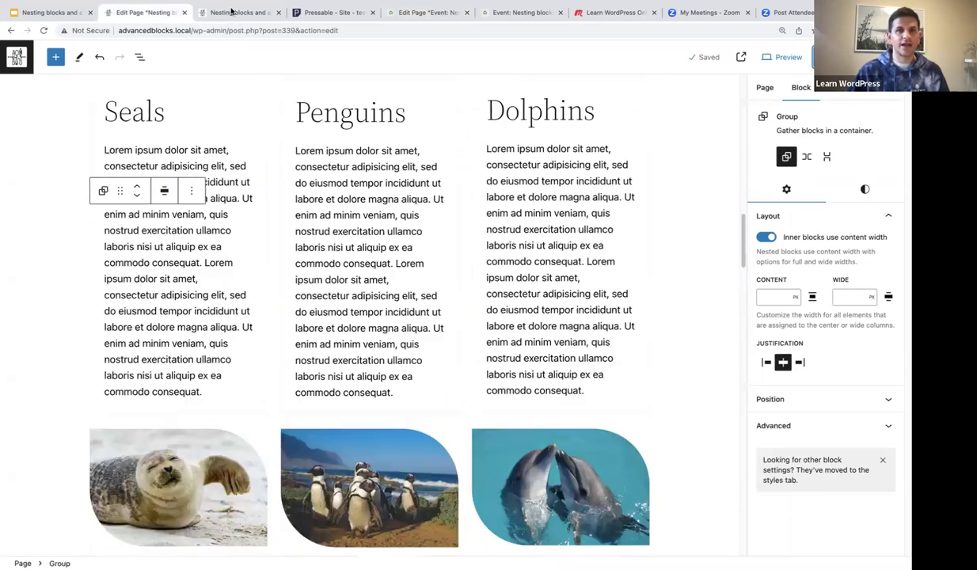
click(238, 13)
scroll(476, 224, up, 5)
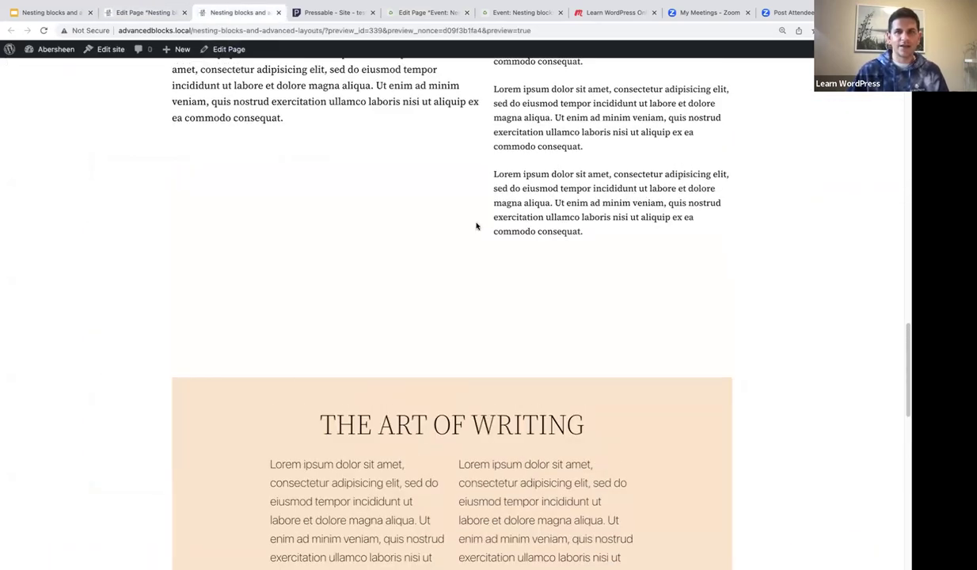
scroll(476, 222, up, 10)
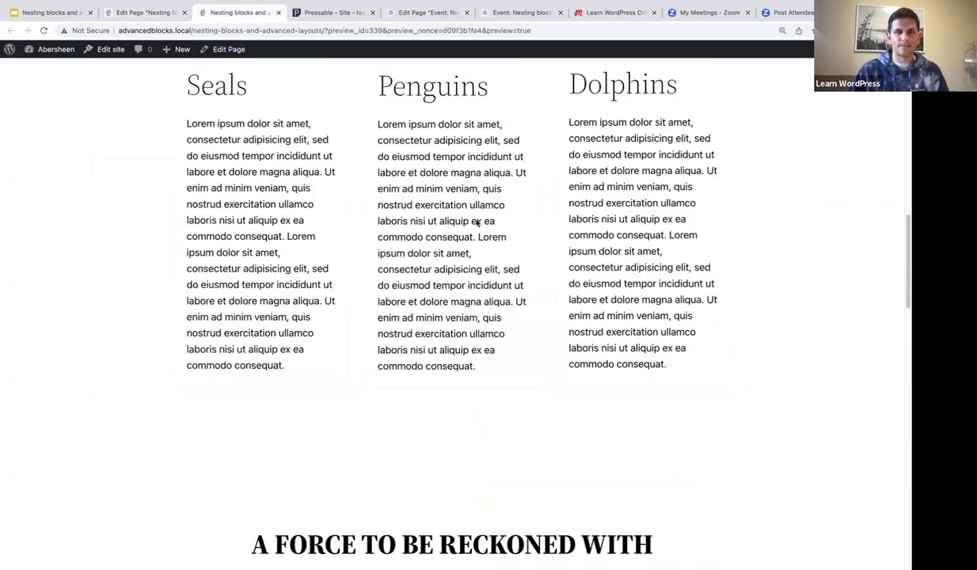
scroll(745, 261, up, 4)
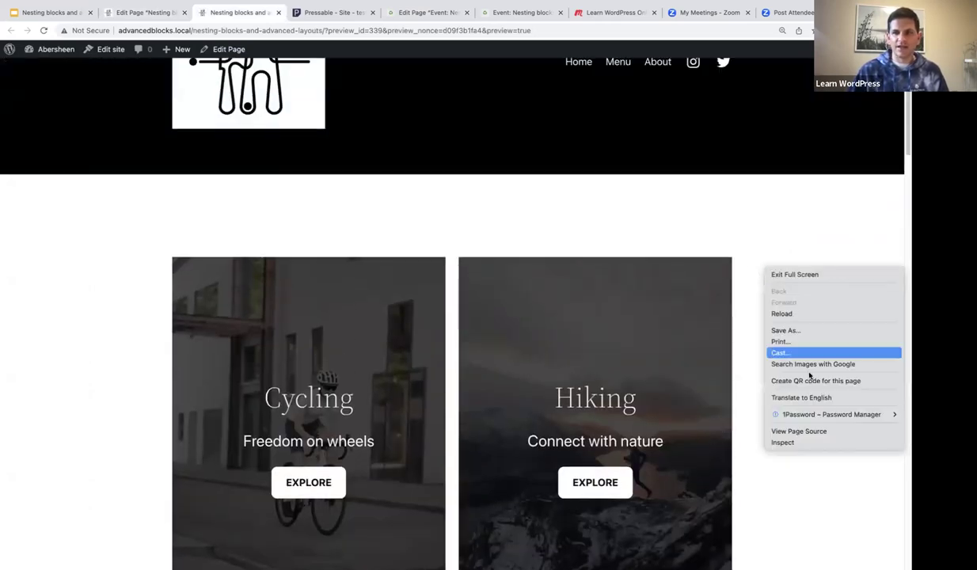
Step: Inspect the preview page with the browser's responsive device view and enlarge the viewport to show the Cycling cover at mobile width
click(787, 445)
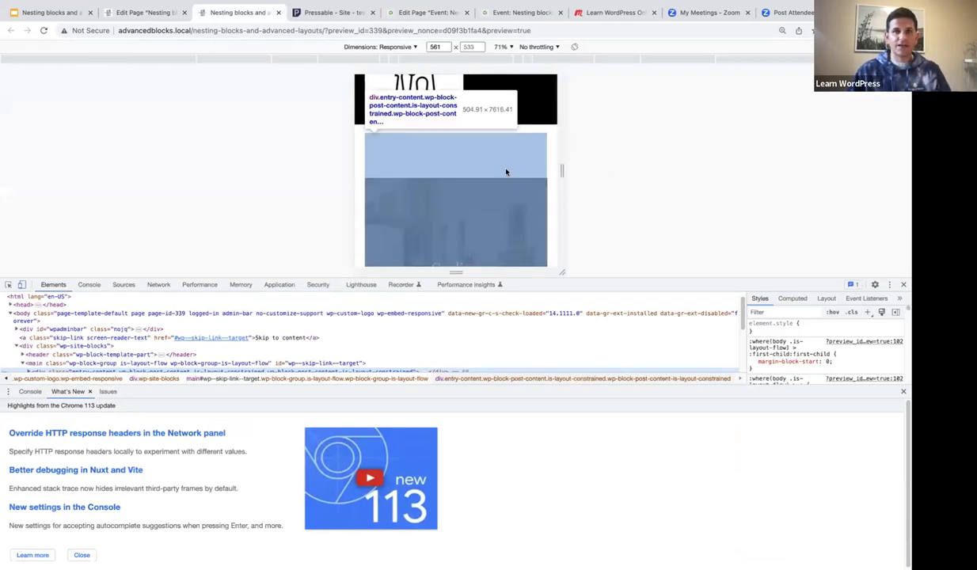
click(22, 285)
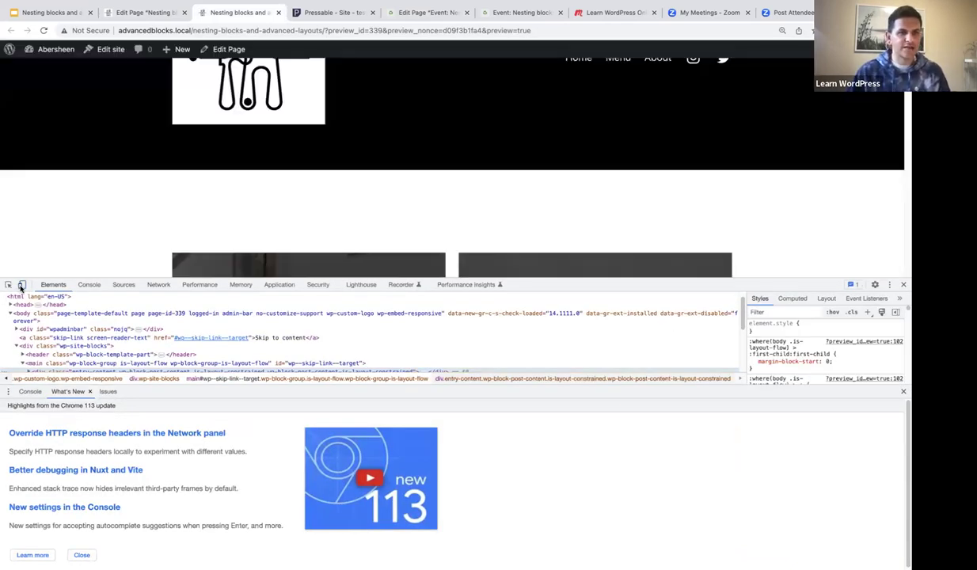
click(21, 285)
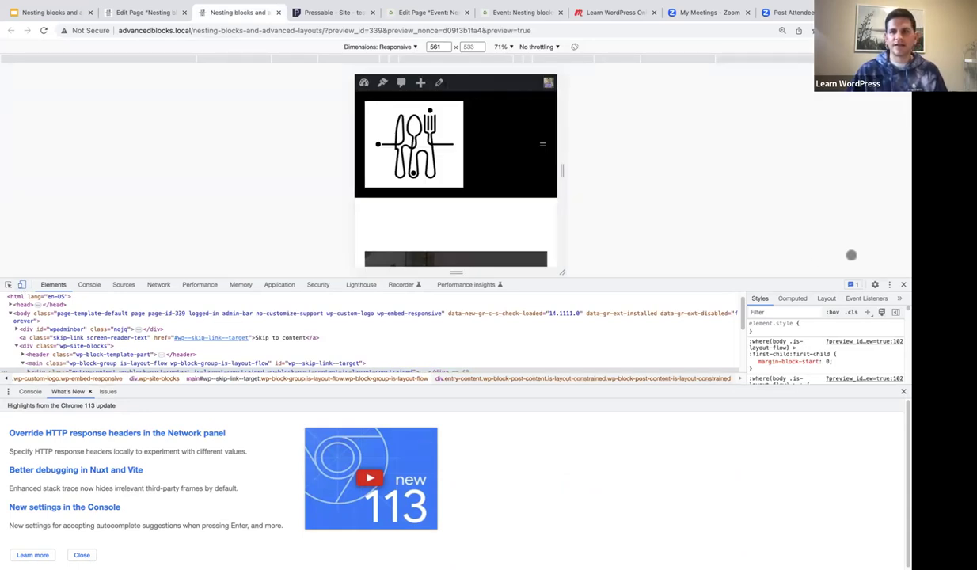
drag(783, 278, 772, 474)
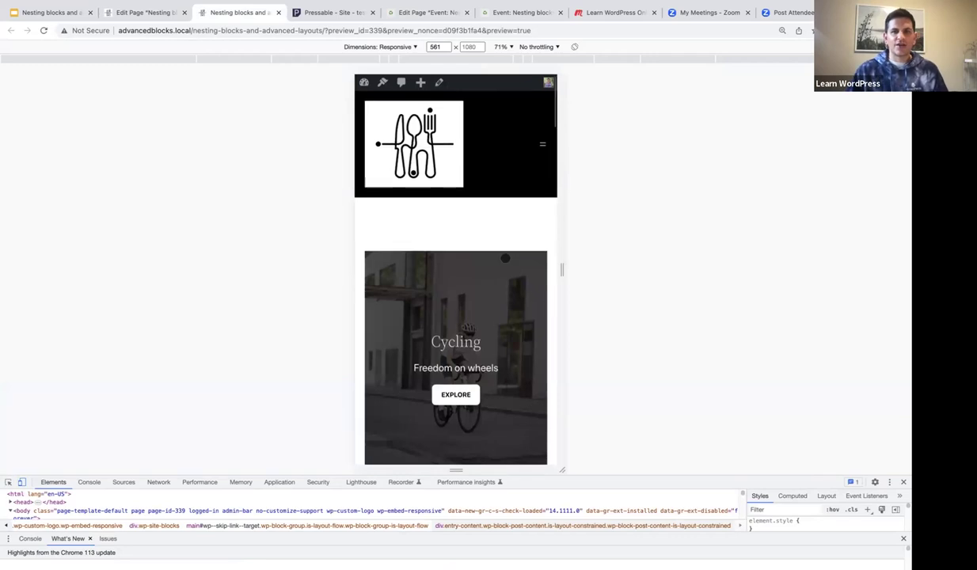
scroll(487, 250, down, 2)
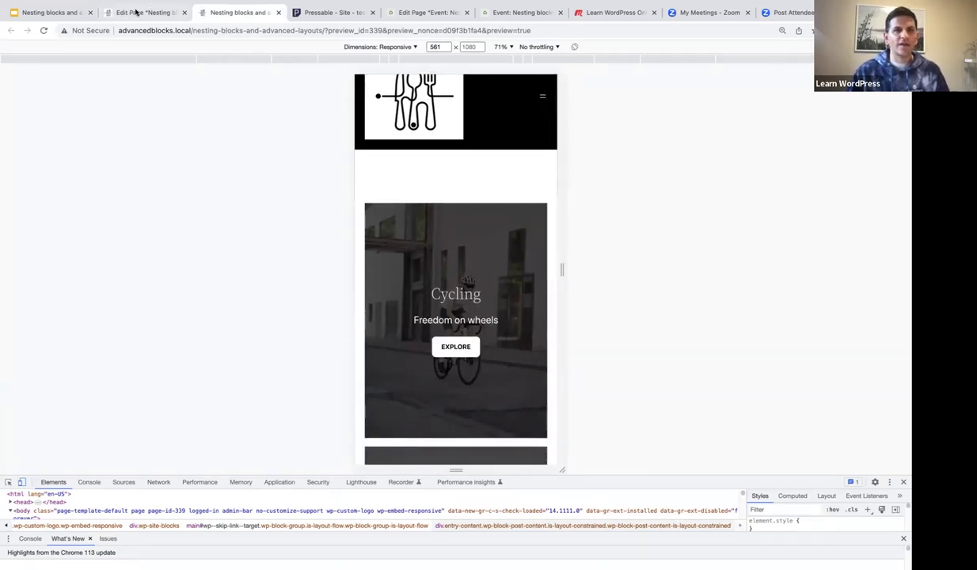
Step: In the page editor, select the Columns block holding the Cycling and Hiking covers and examine its Stack on mobile setting
click(135, 12)
scroll(317, 211, up, 15)
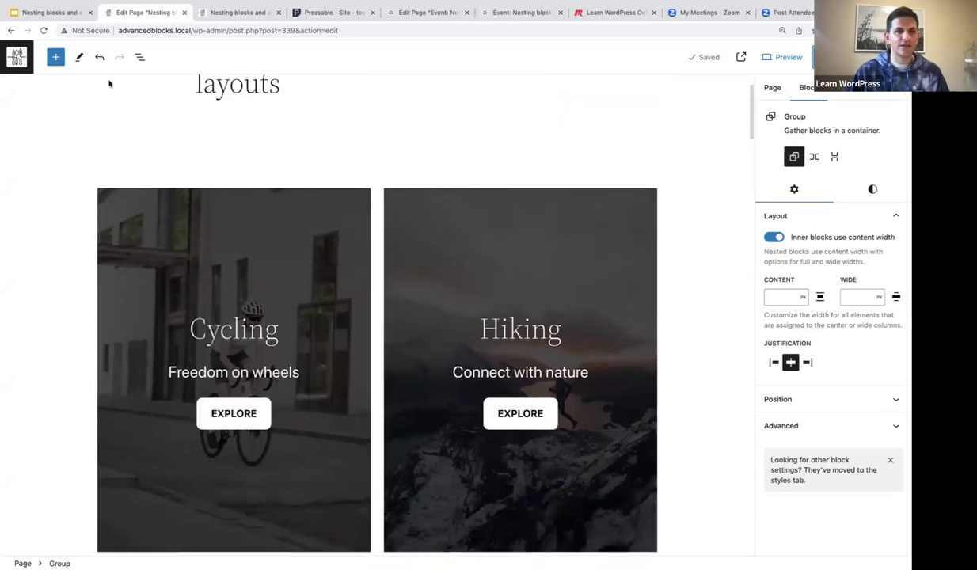
click(139, 57)
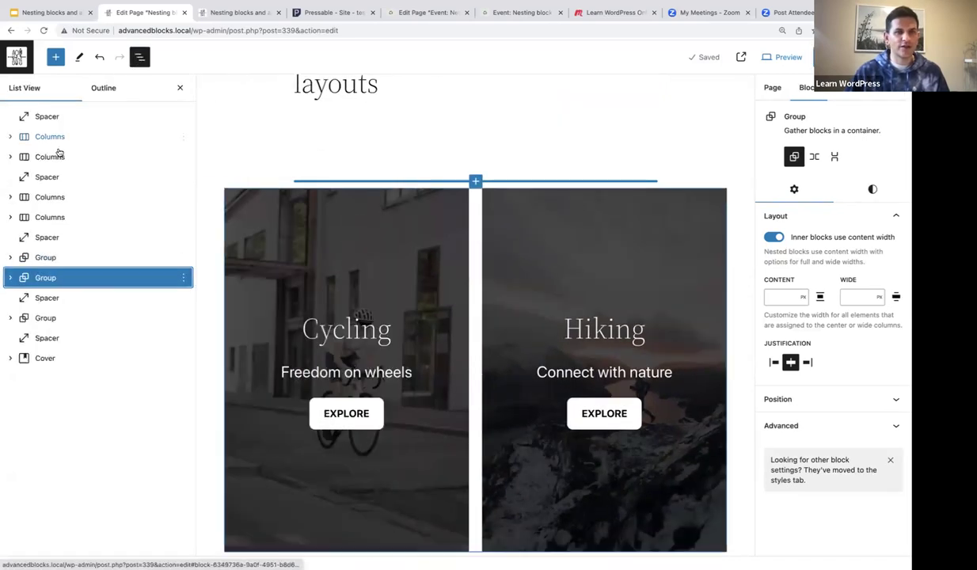
click(246, 232)
click(42, 138)
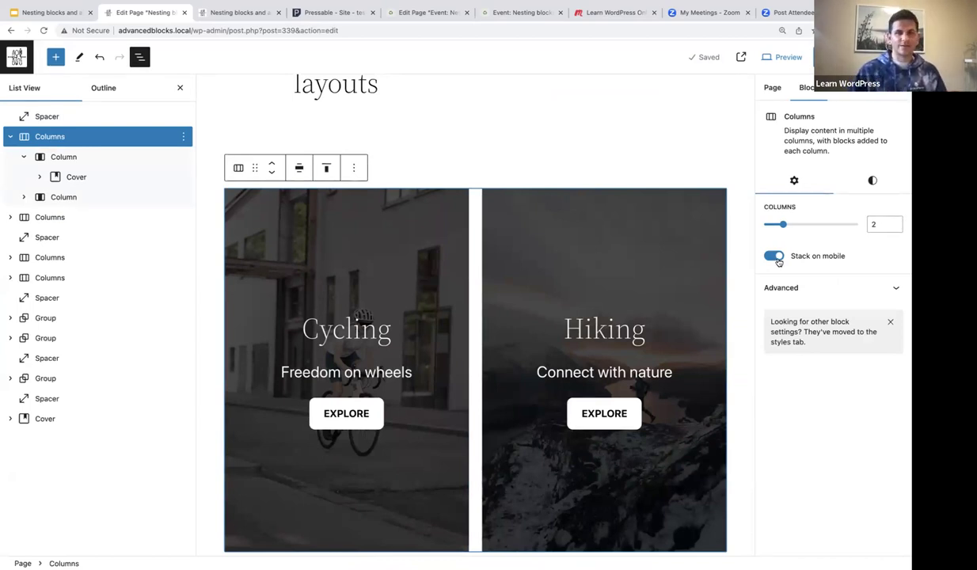
Step: Return to the mobile-width preview and examine how the Cycling and Hiking covers and the animal columns stack
click(245, 12)
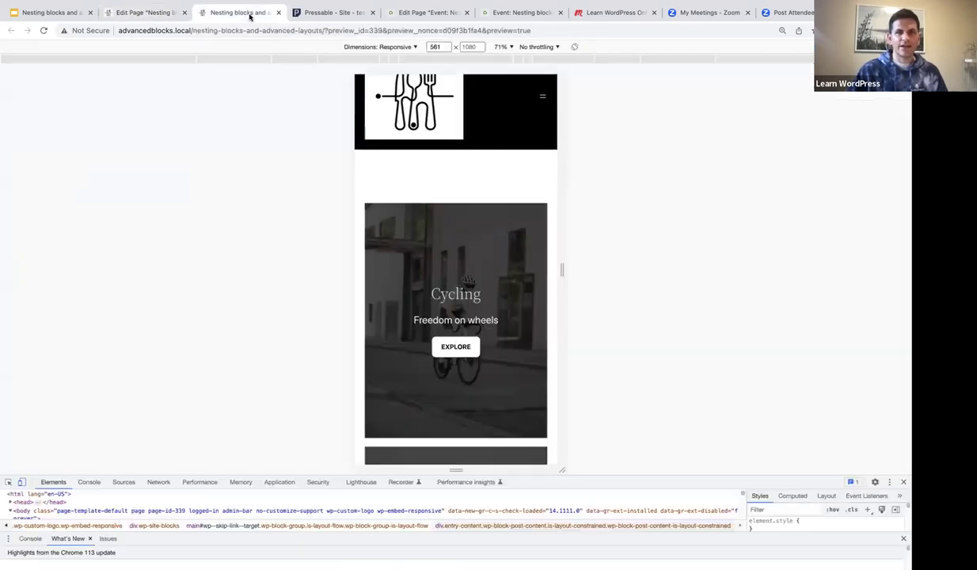
scroll(469, 253, down, 1)
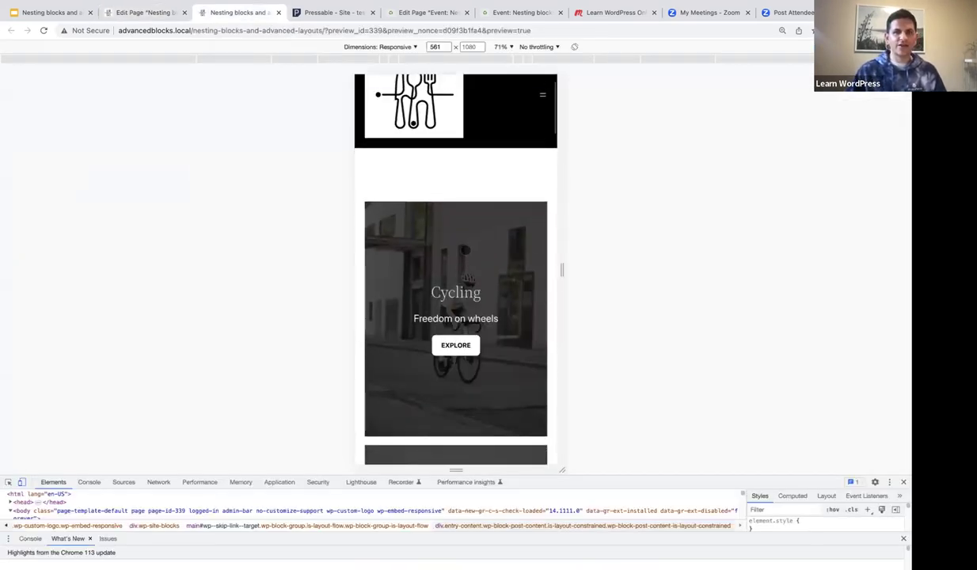
scroll(468, 252, down, 4)
scroll(467, 248, down, 1)
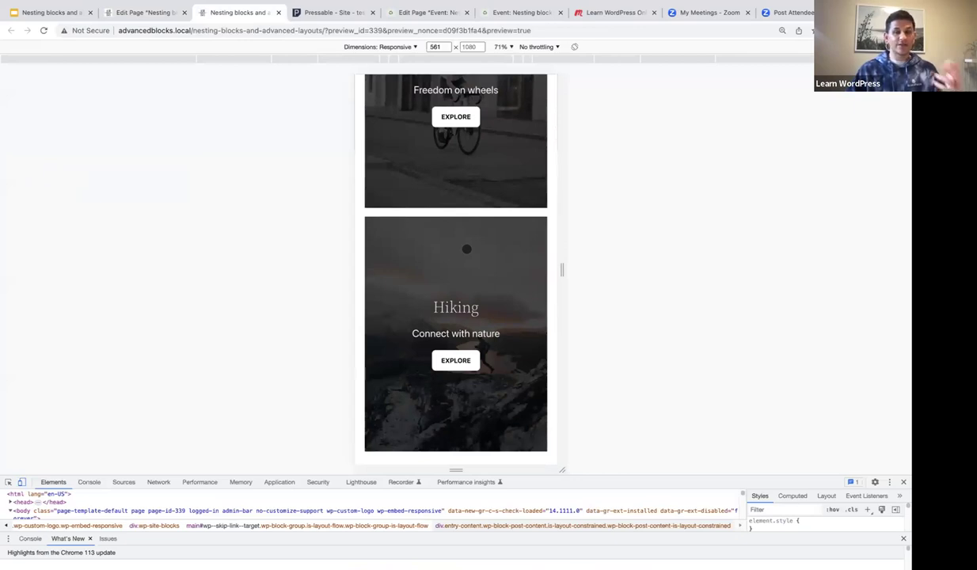
scroll(466, 249, down, 5)
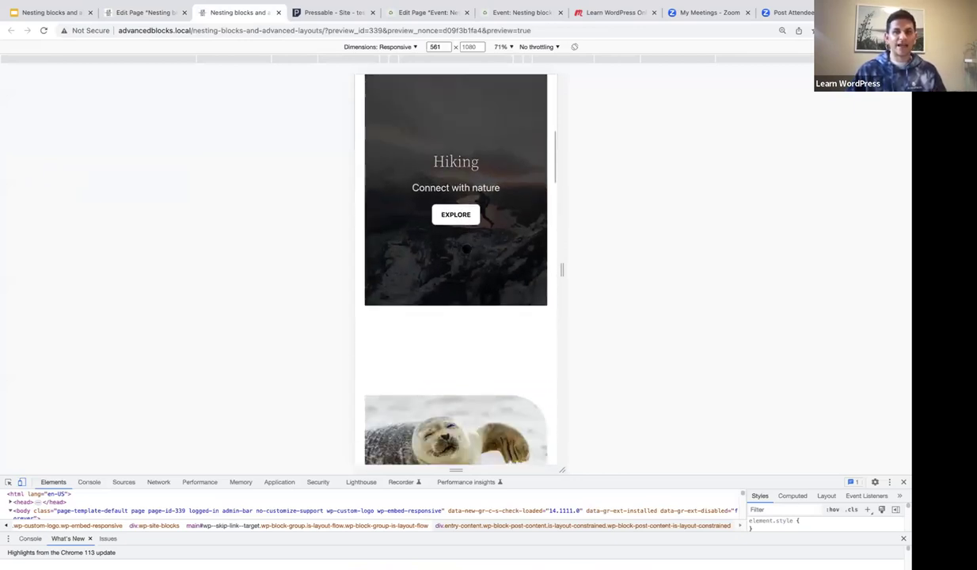
scroll(466, 249, down, 3)
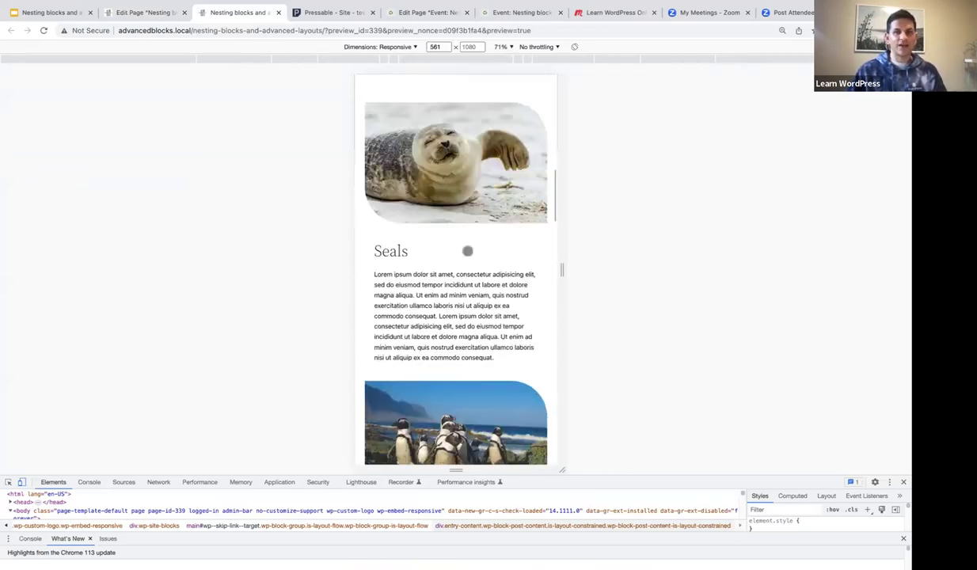
Step: Examine how the animal columns and the "A Force to Be Reckoned With" section are laid out in the mobile-width preview
scroll(467, 259, down, 3)
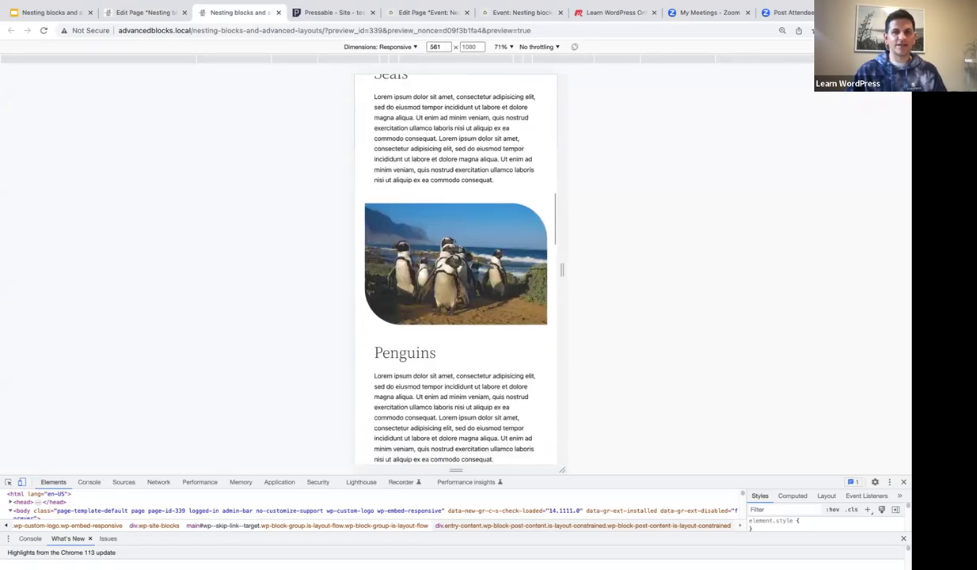
scroll(468, 257, down, 6)
scroll(468, 257, down, 7)
scroll(467, 256, down, 2)
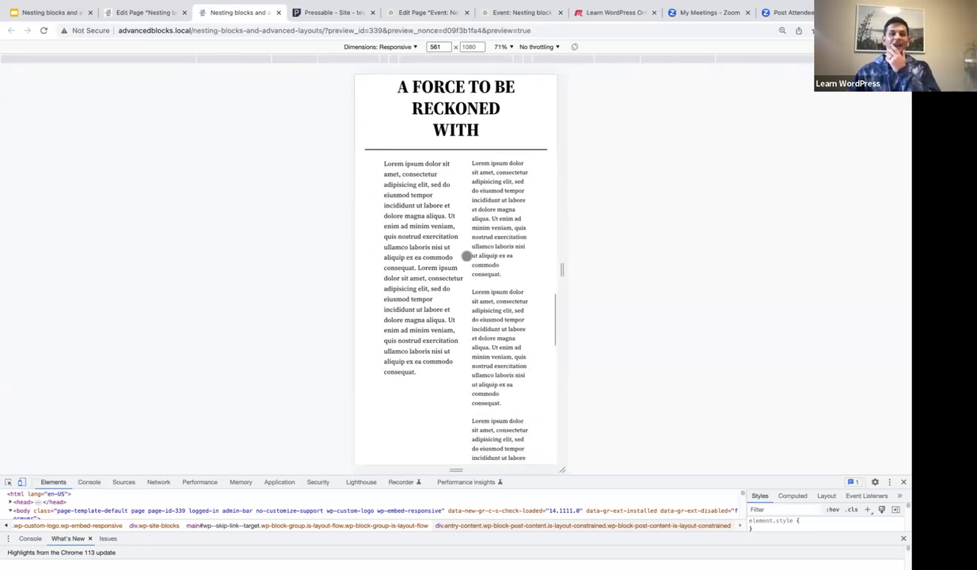
scroll(468, 256, up, 2)
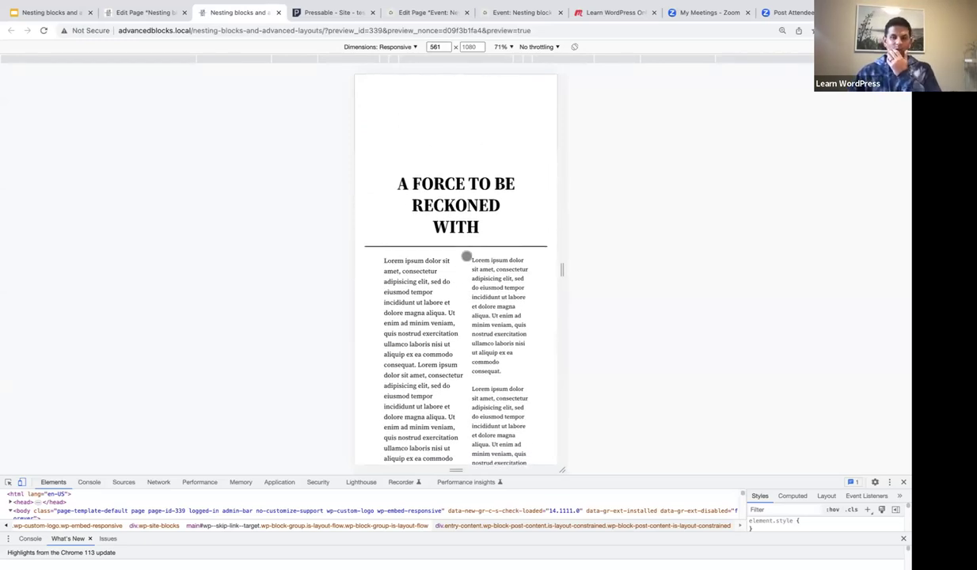
scroll(469, 274, down, 2)
scroll(469, 275, up, 2)
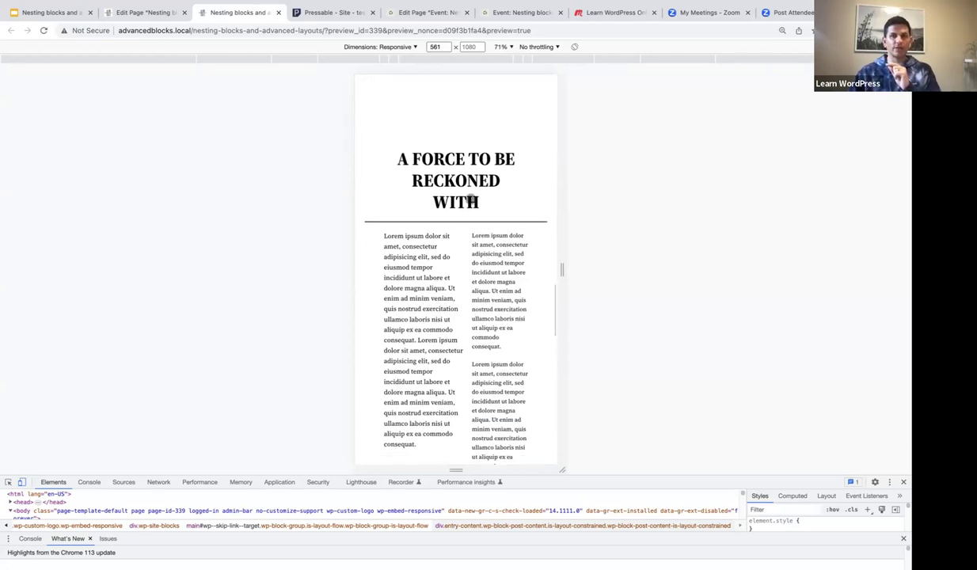
scroll(476, 266, down, 3)
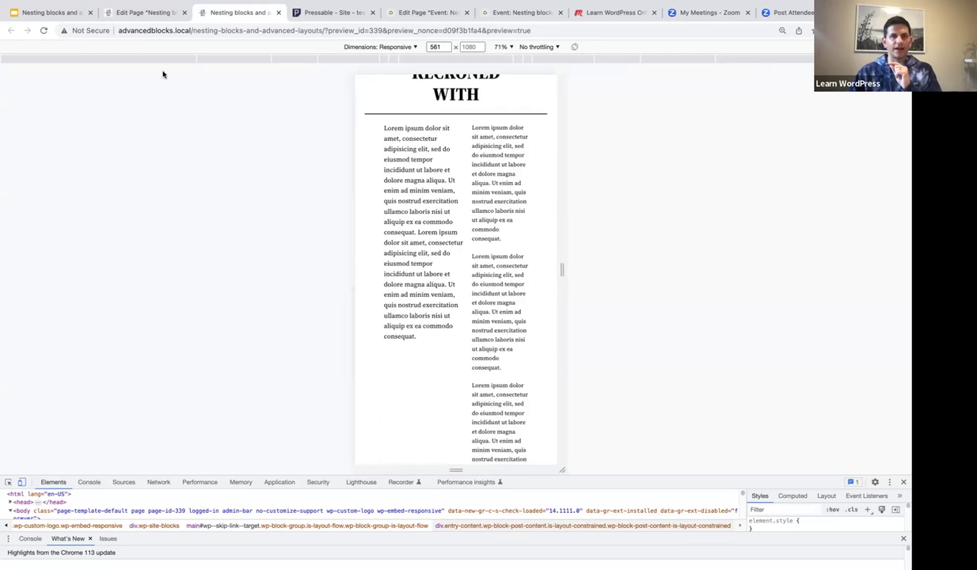
Step: In the page editor, examine the settings of the first "A Force to Be Reckoned With" Group and its heading Columns block
click(138, 13)
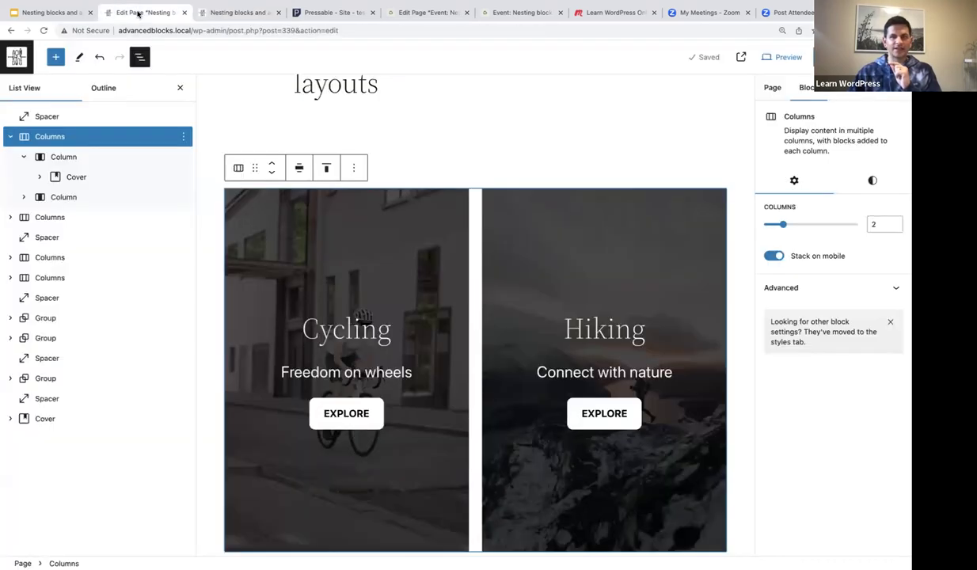
scroll(333, 290, down, 10)
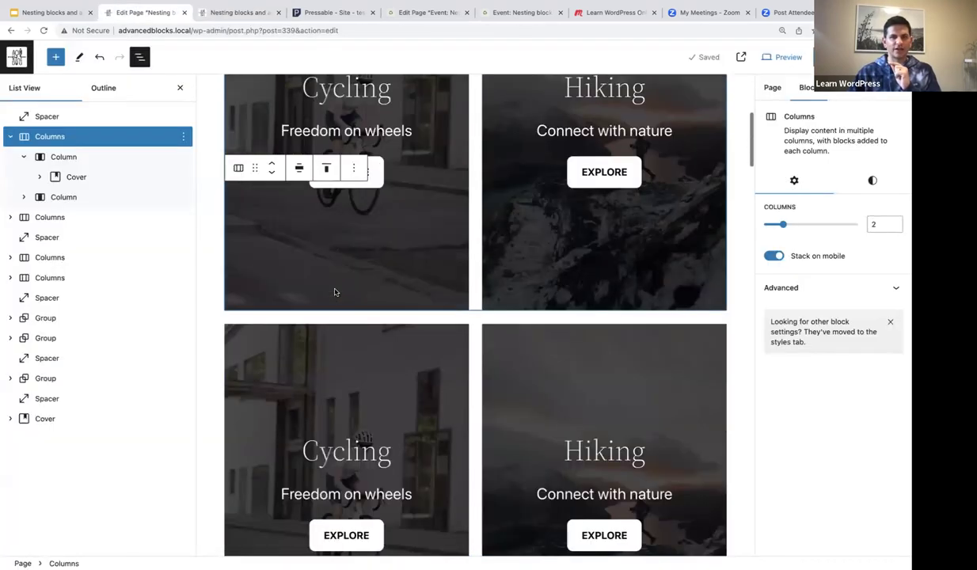
scroll(334, 290, down, 10)
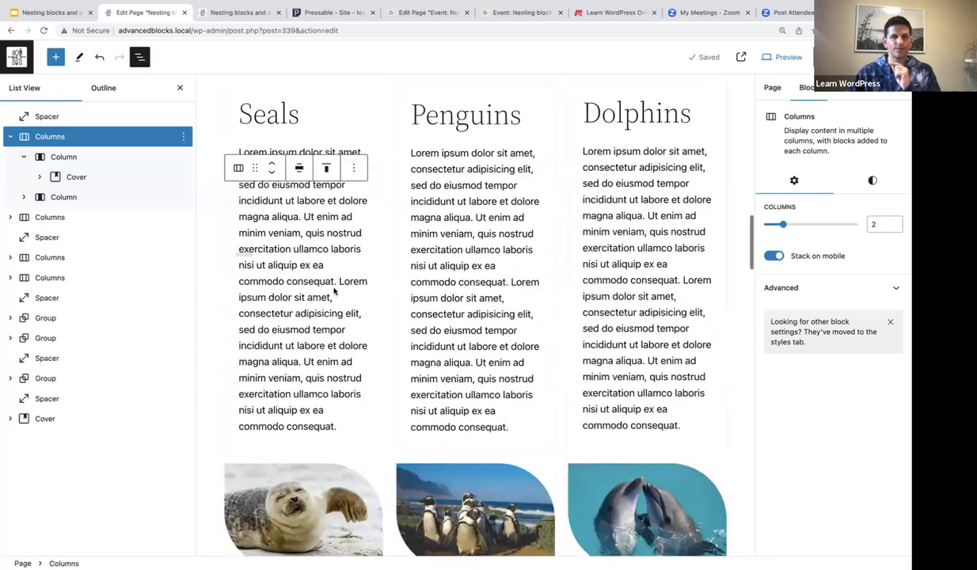
scroll(347, 262, down, 5)
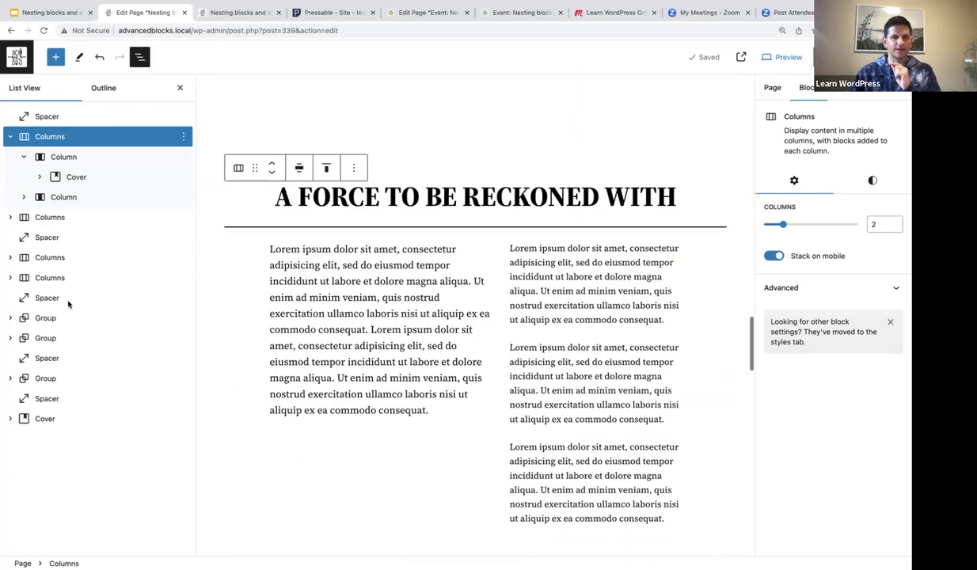
click(50, 318)
click(51, 320)
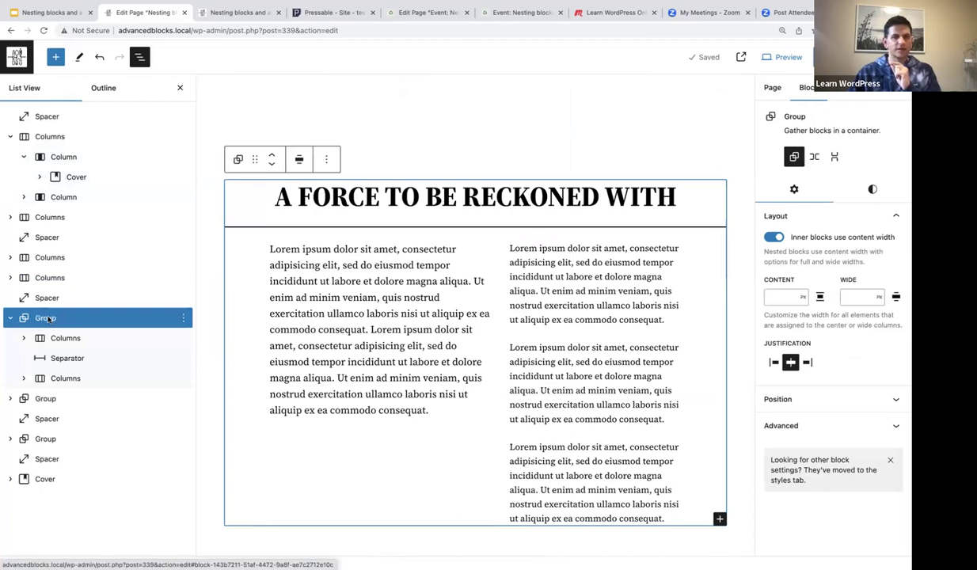
click(60, 339)
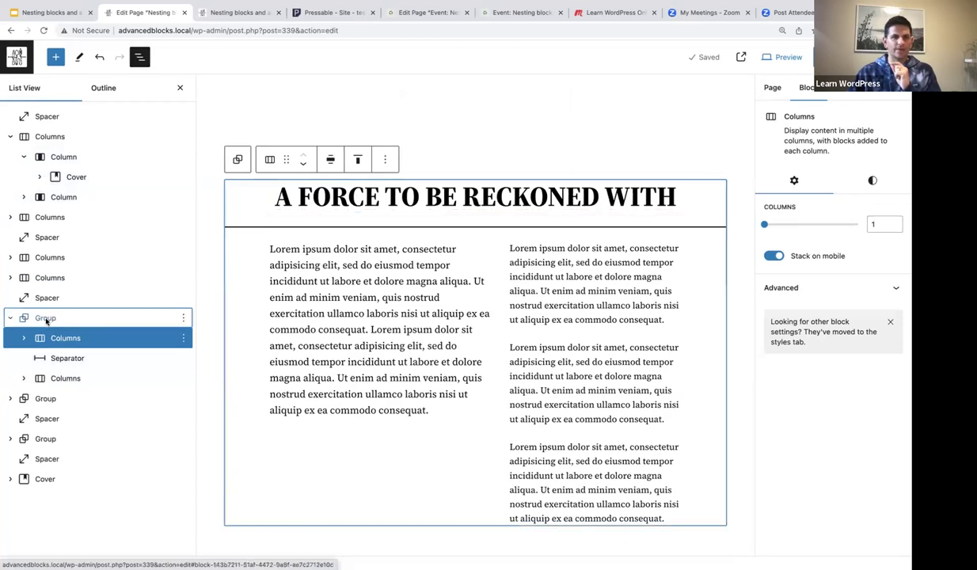
click(46, 320)
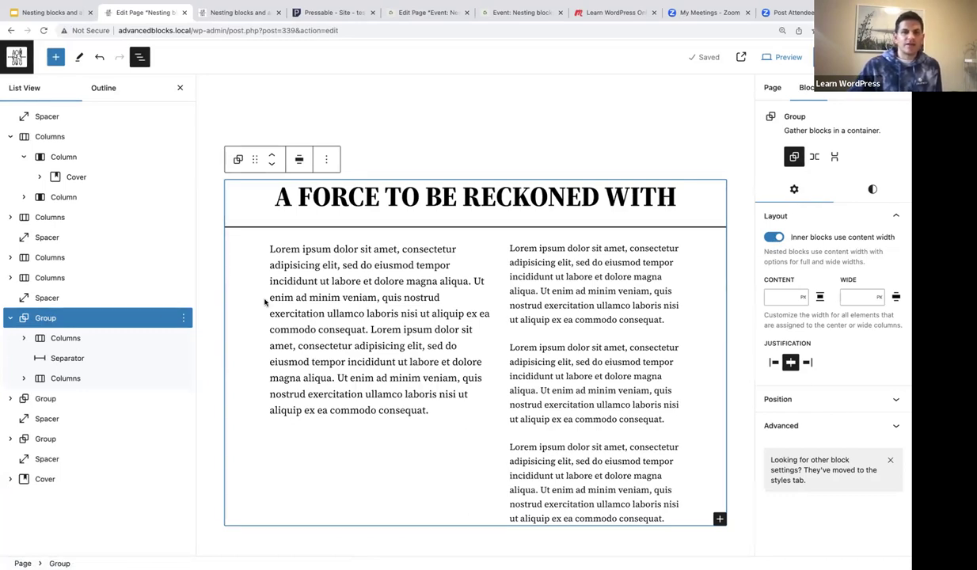
Step: Recheck the "A Force to Be Reckoned With" section in the mobile-width preview and close the developer tools
click(242, 13)
scroll(491, 265, down, 5)
scroll(489, 277, up, 1)
scroll(488, 283, up, 4)
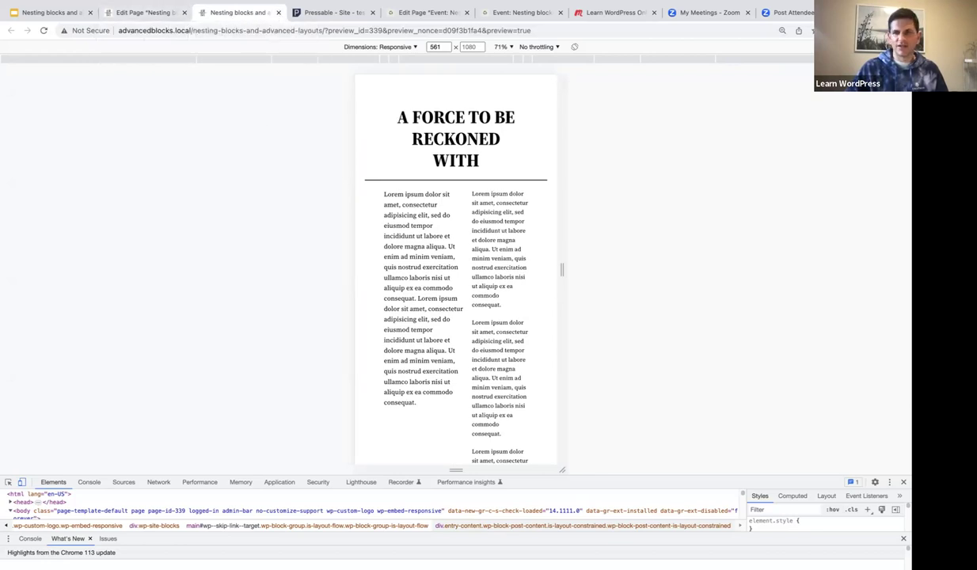
click(904, 482)
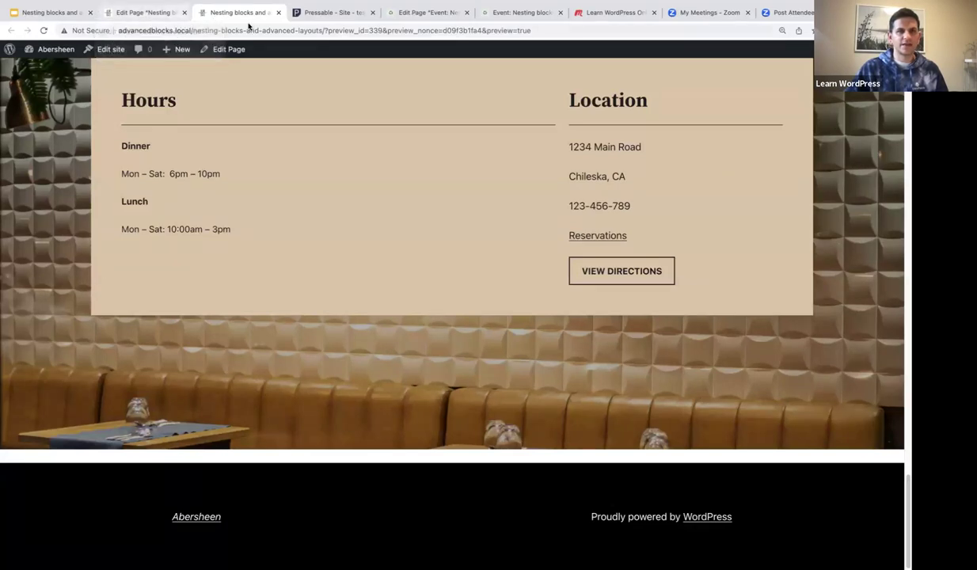
Step: In the page editor, turn off content width for the selected Group's inner blocks and update the page
click(140, 16)
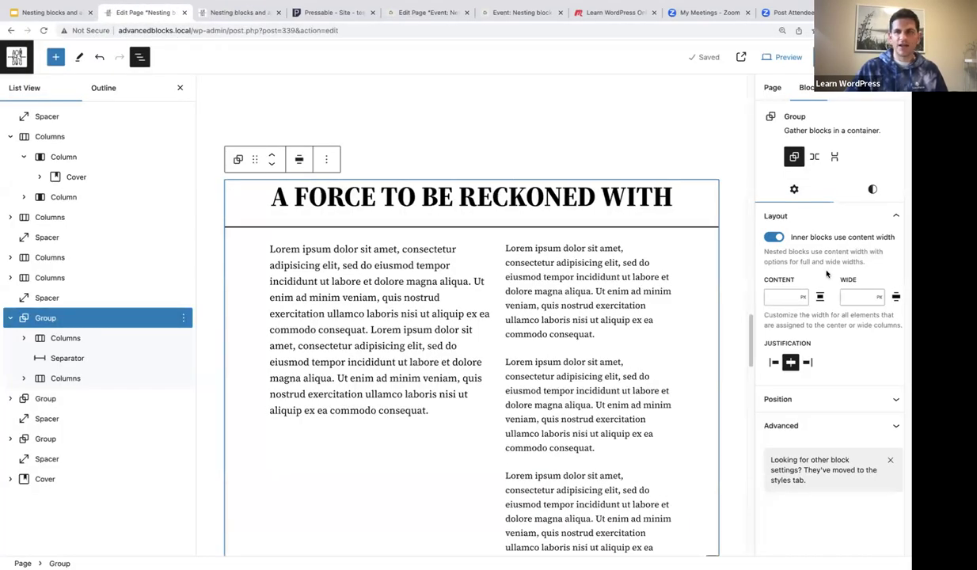
click(775, 238)
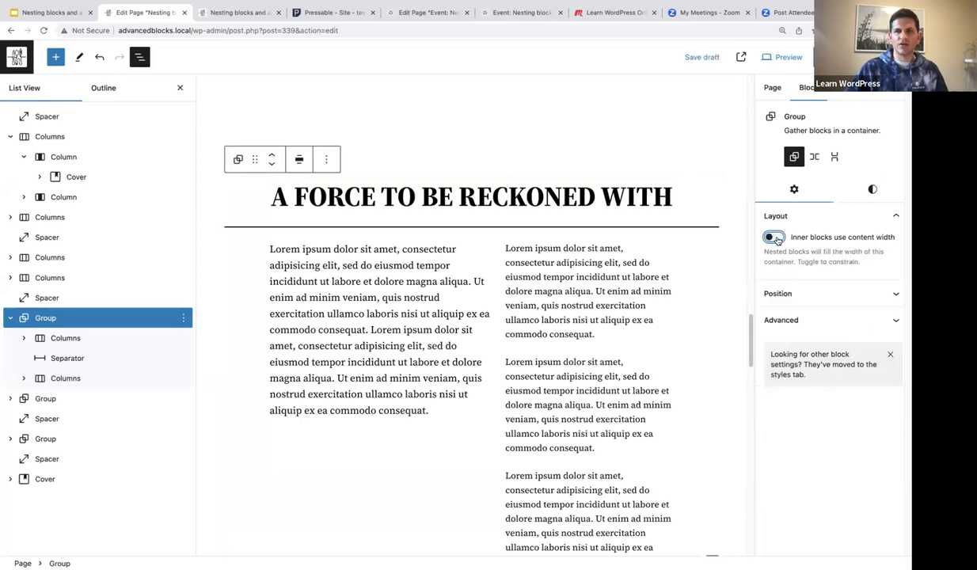
click(832, 57)
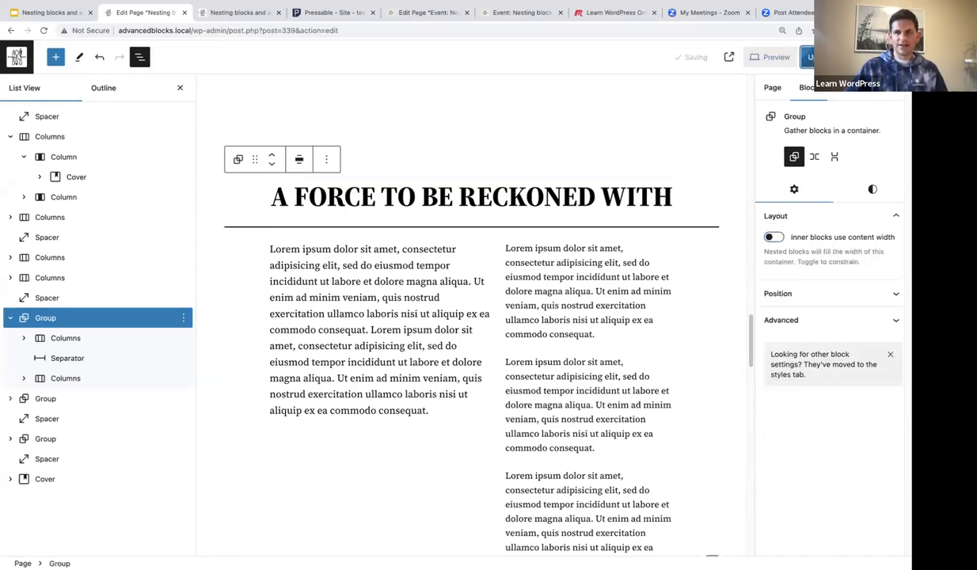
Step: Preview the page in a new tab, examine the "A Force to Be Reckoned With" columns in responsive device view, and close the preview
click(789, 59)
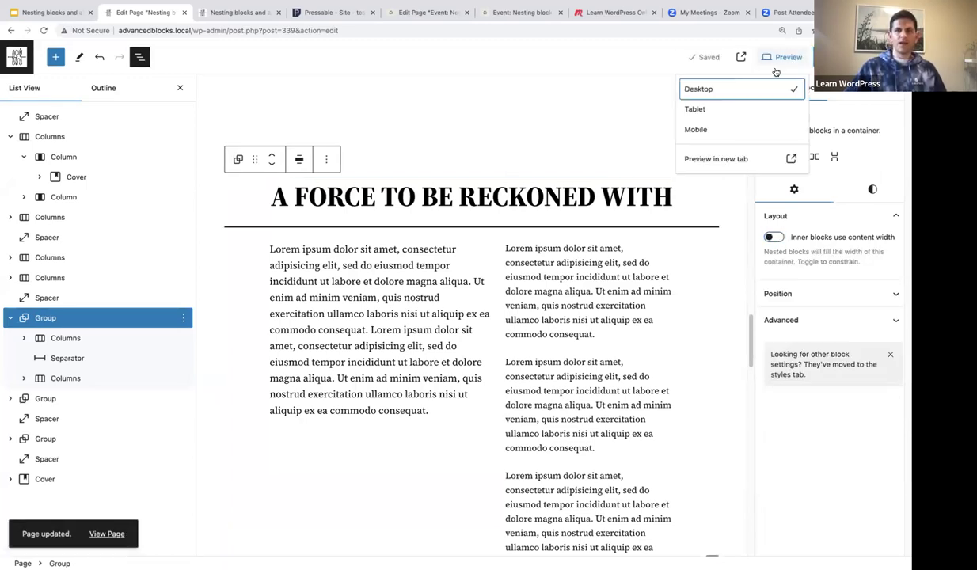
click(713, 160)
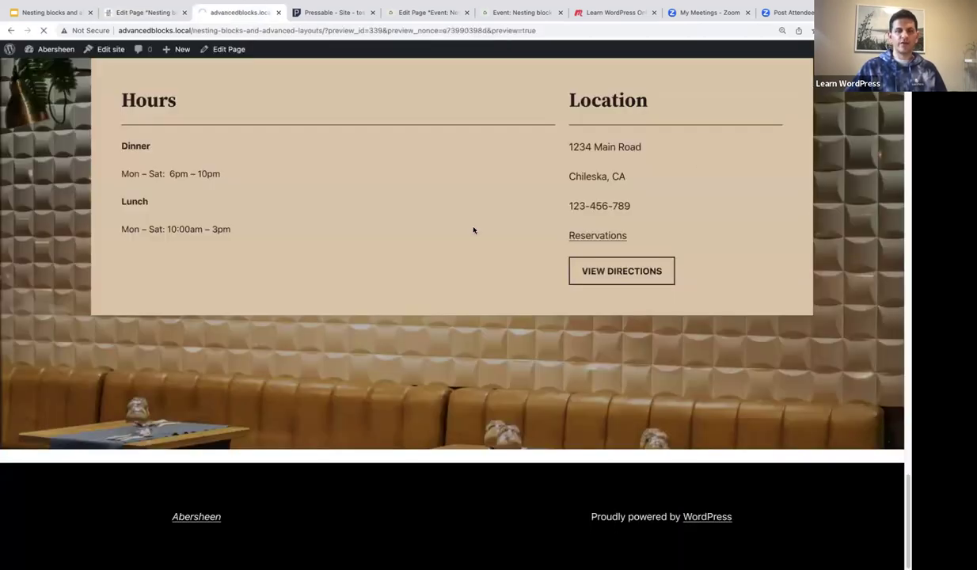
right_click(449, 291)
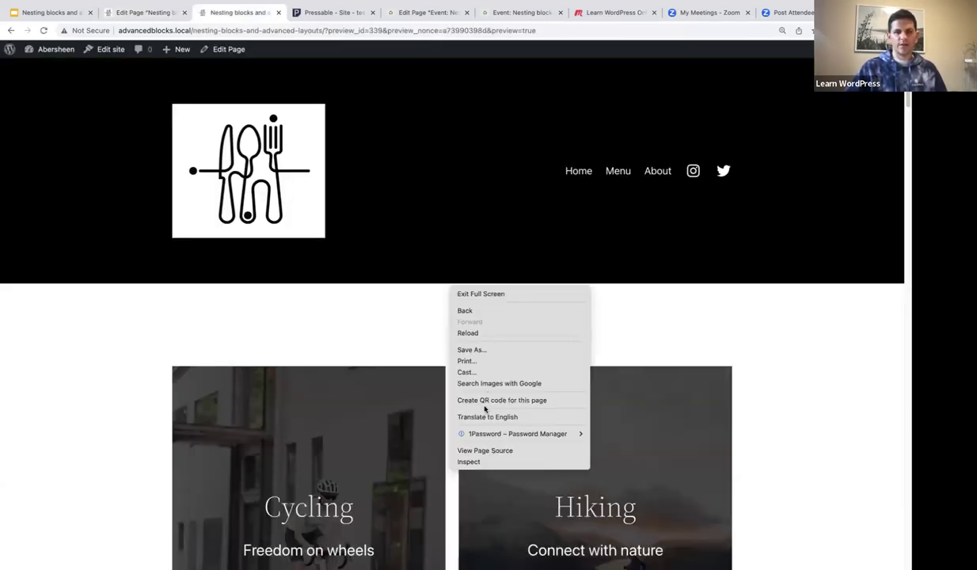
click(474, 464)
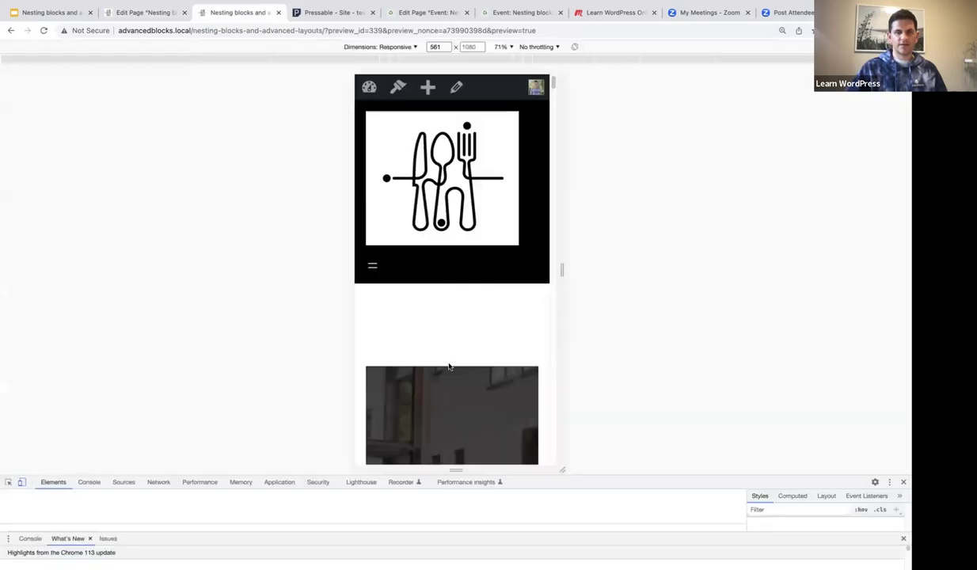
scroll(471, 266, down, 10)
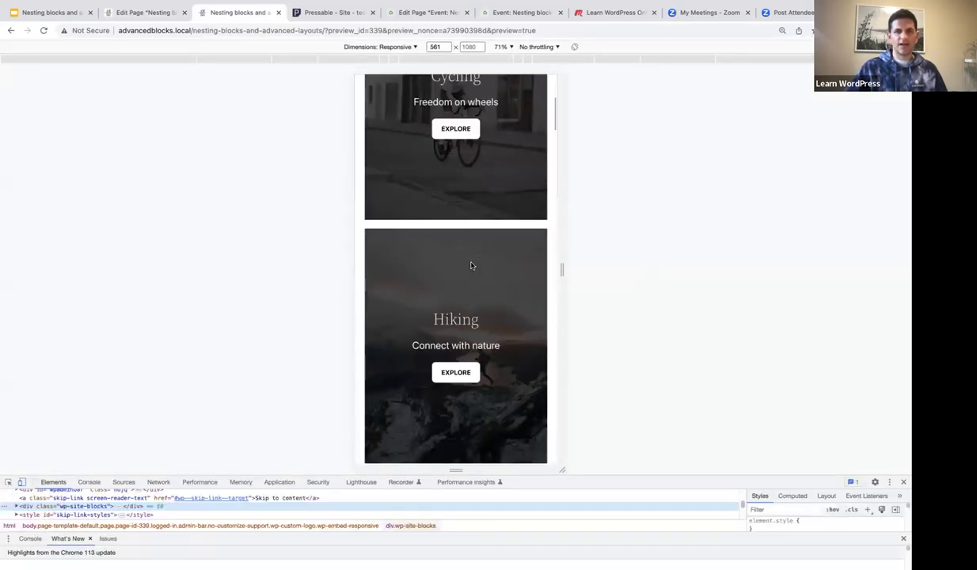
scroll(470, 265, down, 15)
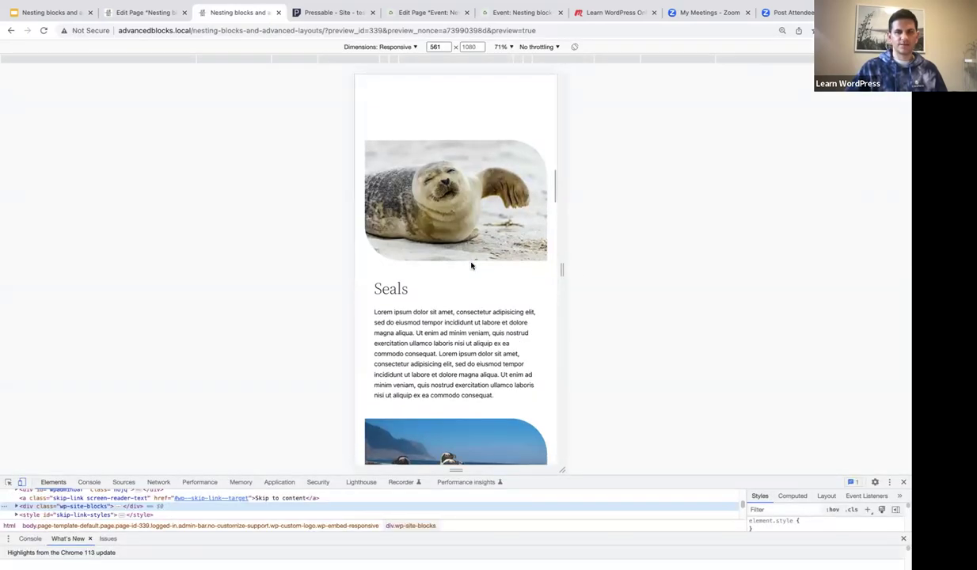
scroll(470, 265, down, 15)
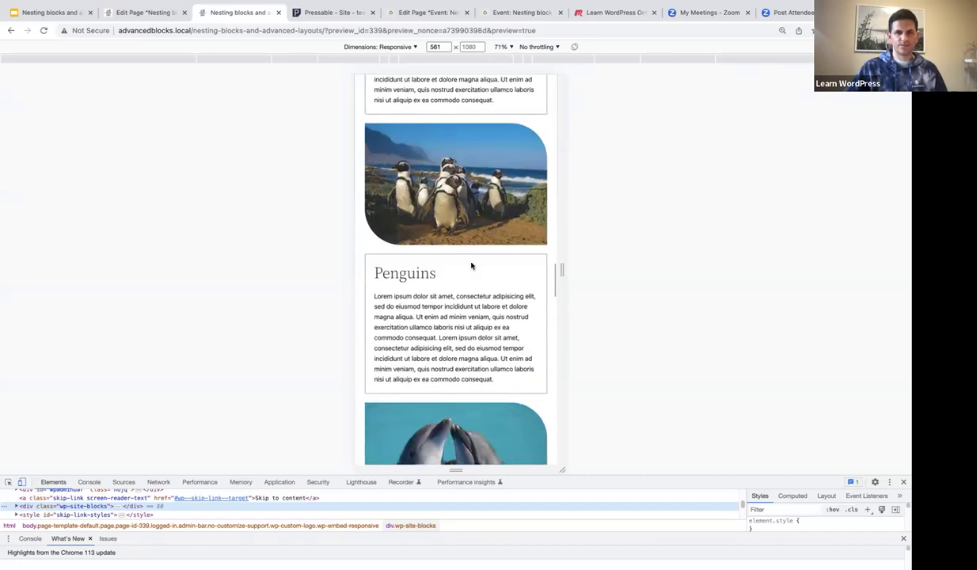
scroll(470, 265, down, 10)
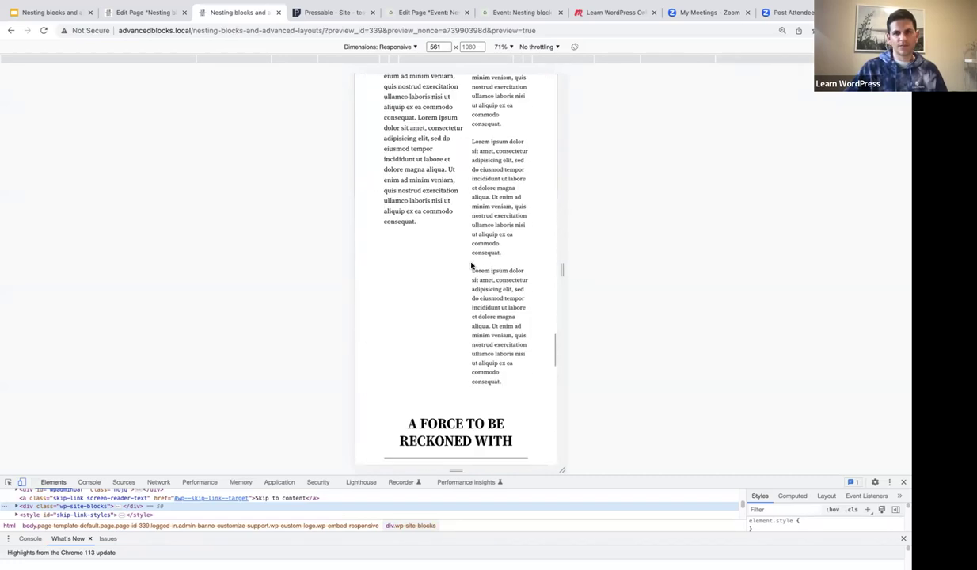
scroll(471, 265, down, 10)
scroll(470, 265, up, 1)
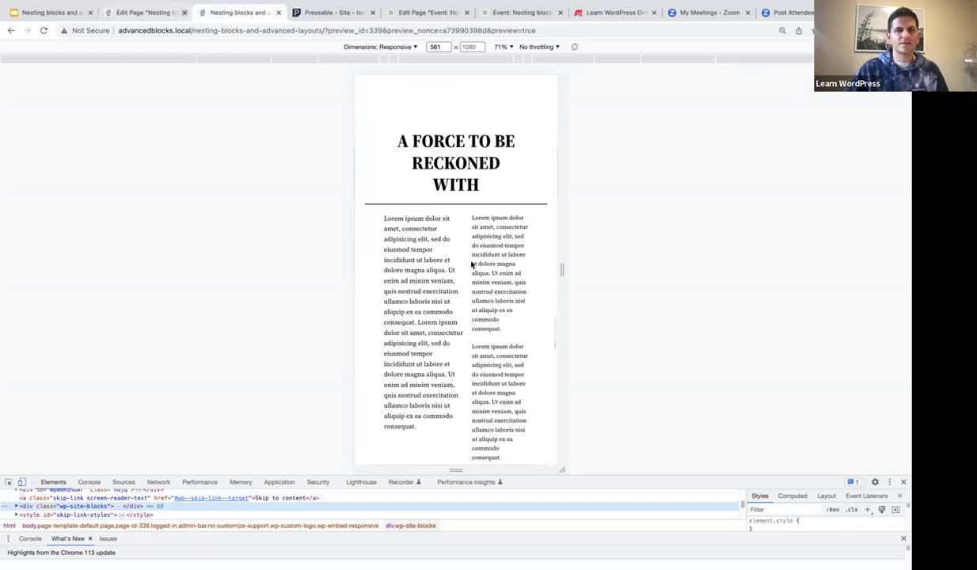
click(278, 13)
Step: Compare the Stack on mobile setting of the heading Columns and the text Columns inside the first "A Force to Be Reckoned With" Group
click(142, 14)
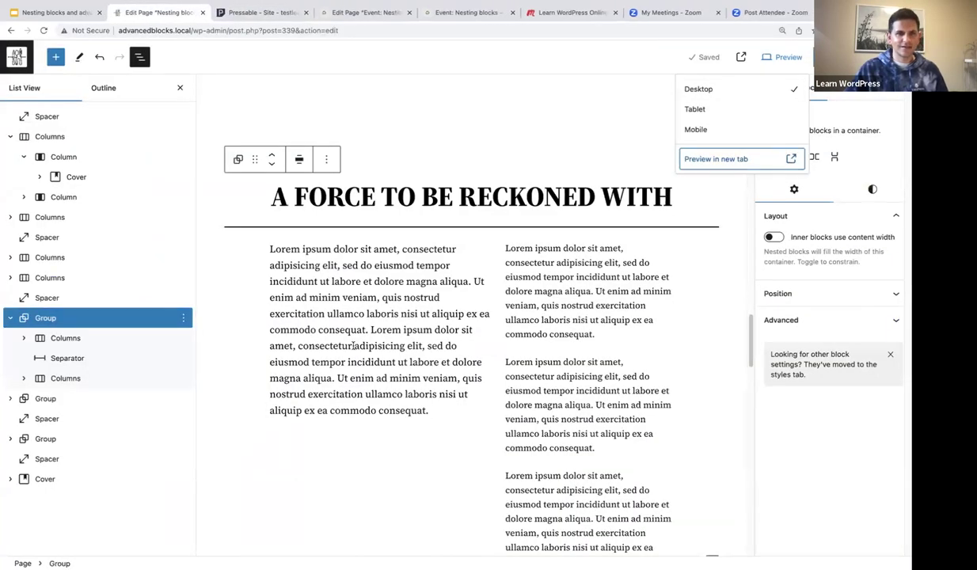
click(48, 339)
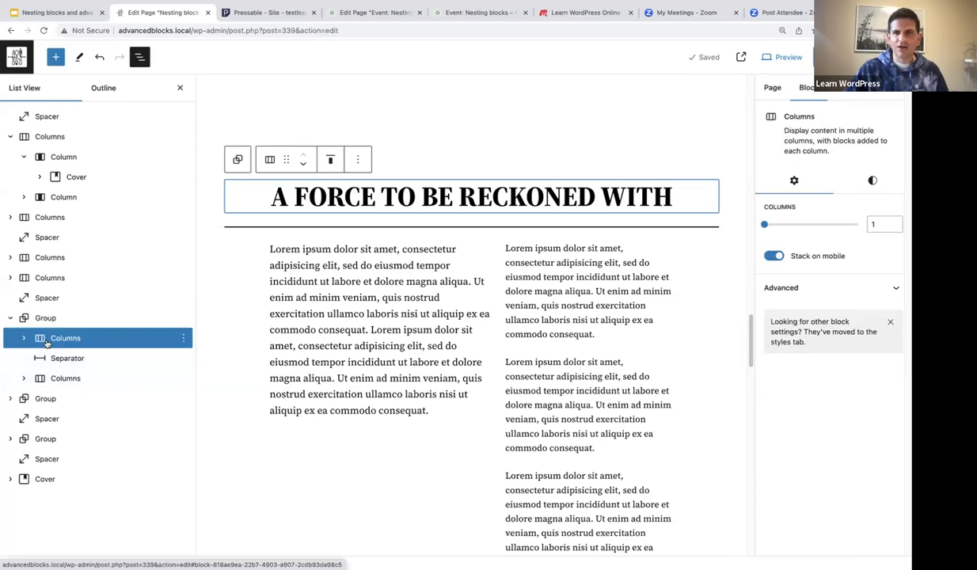
click(62, 379)
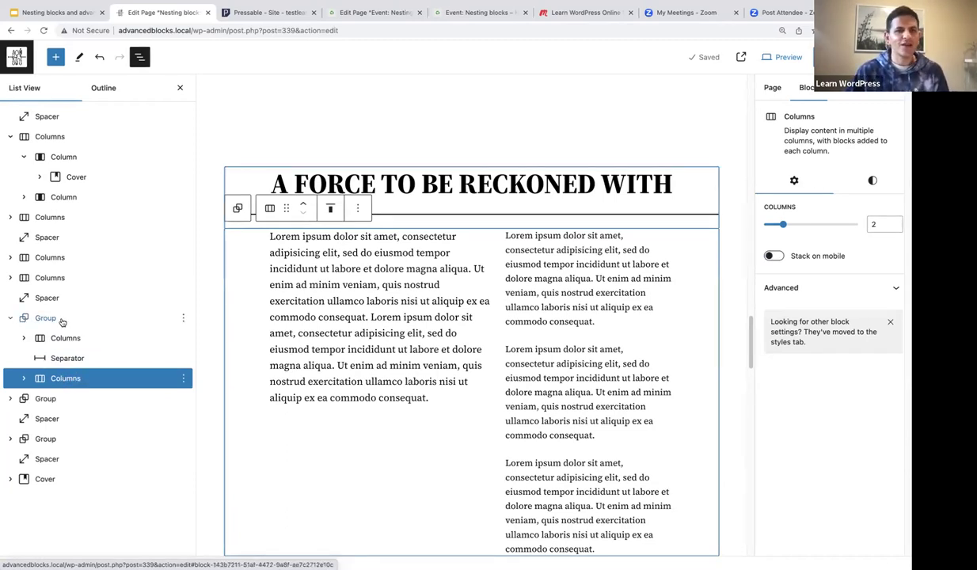
scroll(387, 294, down, 2)
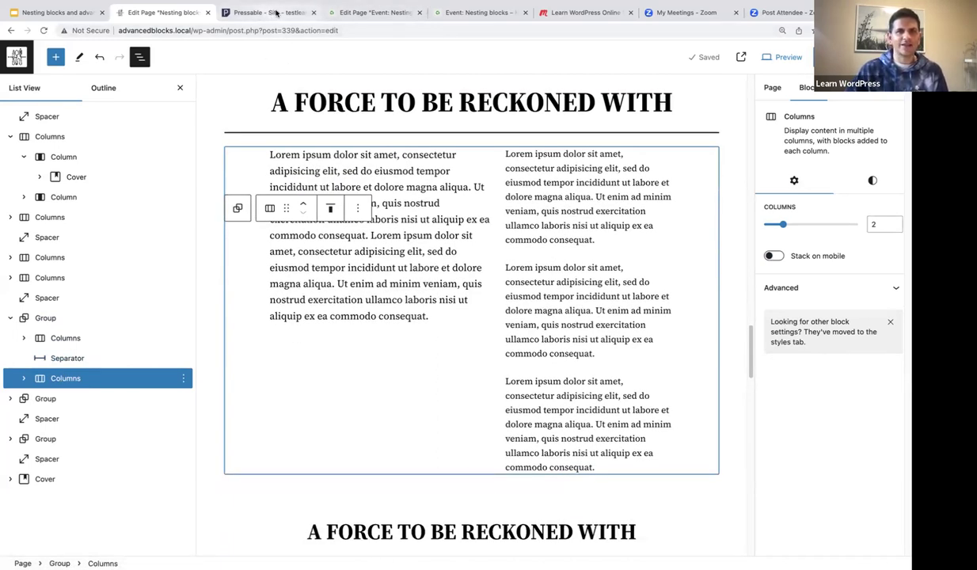
scroll(442, 303, down, 1)
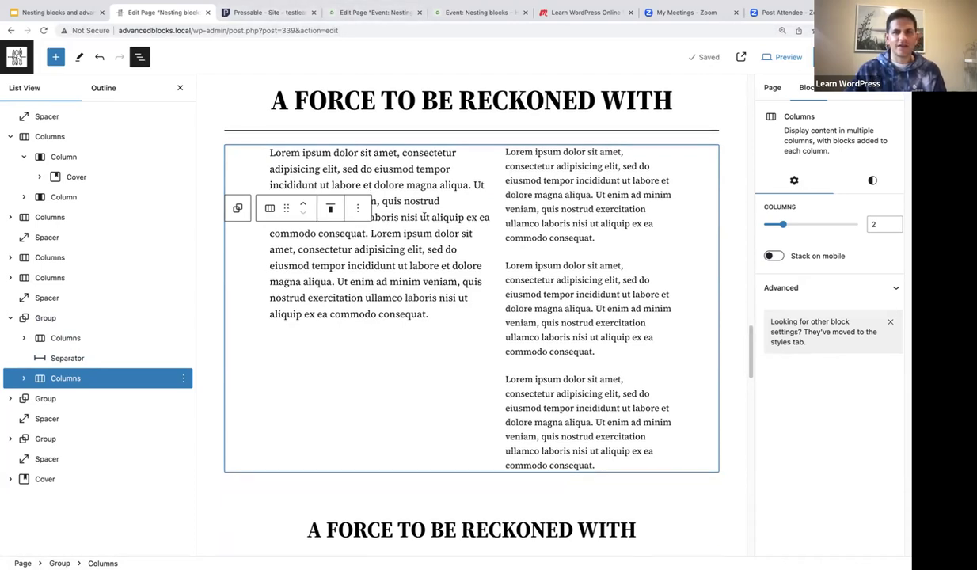
Step: Turn on Stack on mobile for the two-column text block under the first "A Force to Be Reckoned With" heading, then save and preview the page
click(773, 256)
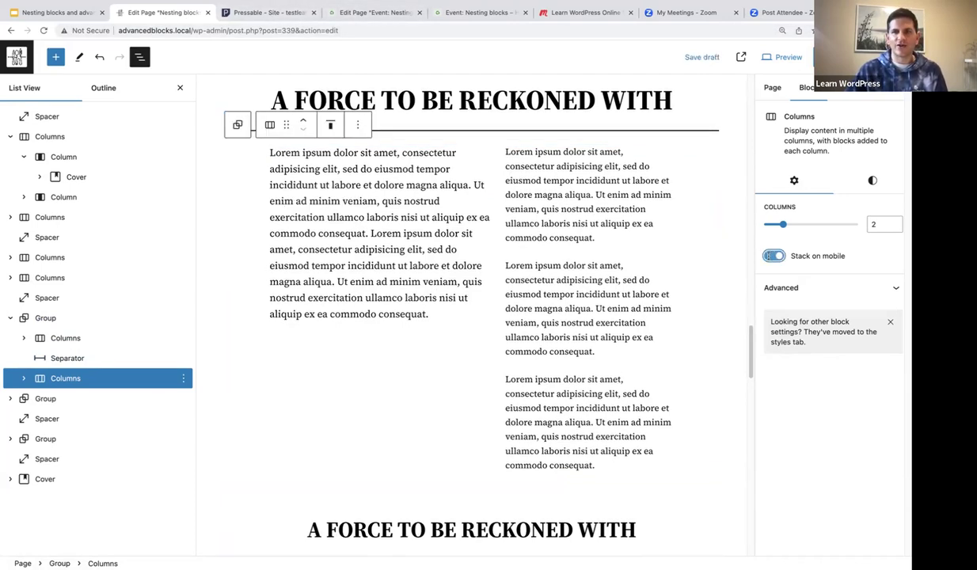
click(59, 377)
scroll(488, 299, up, 2)
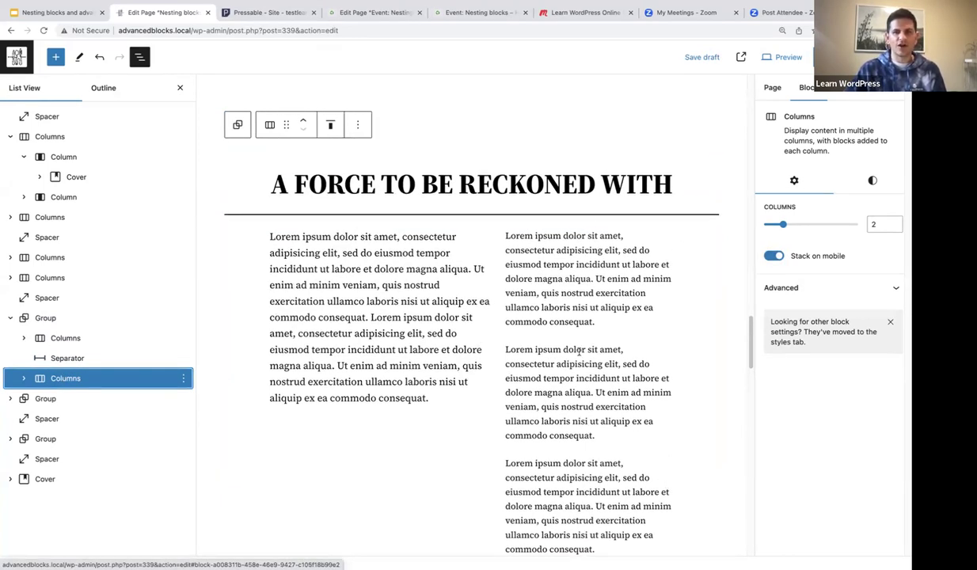
key(ctrl+s)
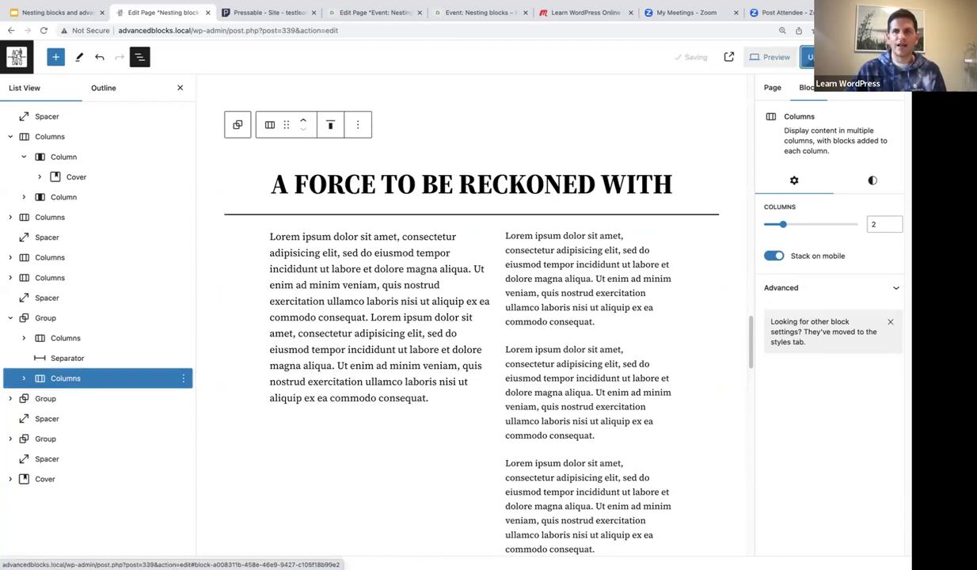
click(784, 57)
click(703, 158)
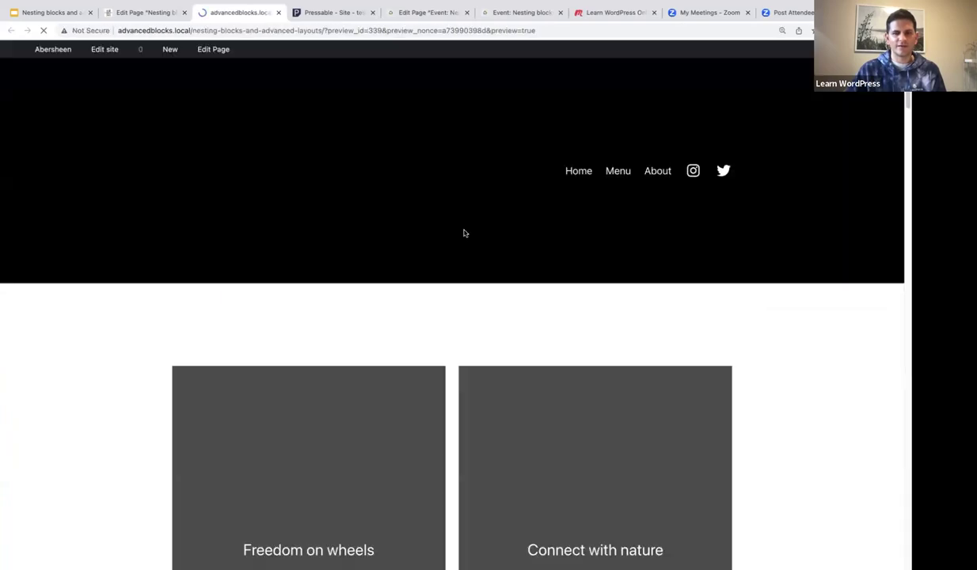
Step: Examine how the first "A Force to Be Reckoned With" text columns stack in the preview's responsive device view
scroll(440, 255, down, 3)
right_click(442, 253)
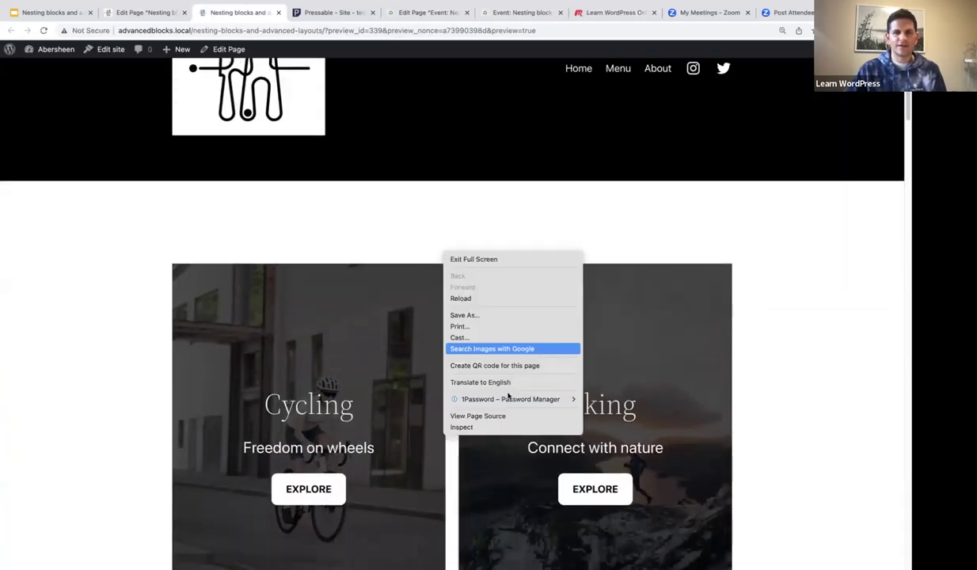
click(485, 429)
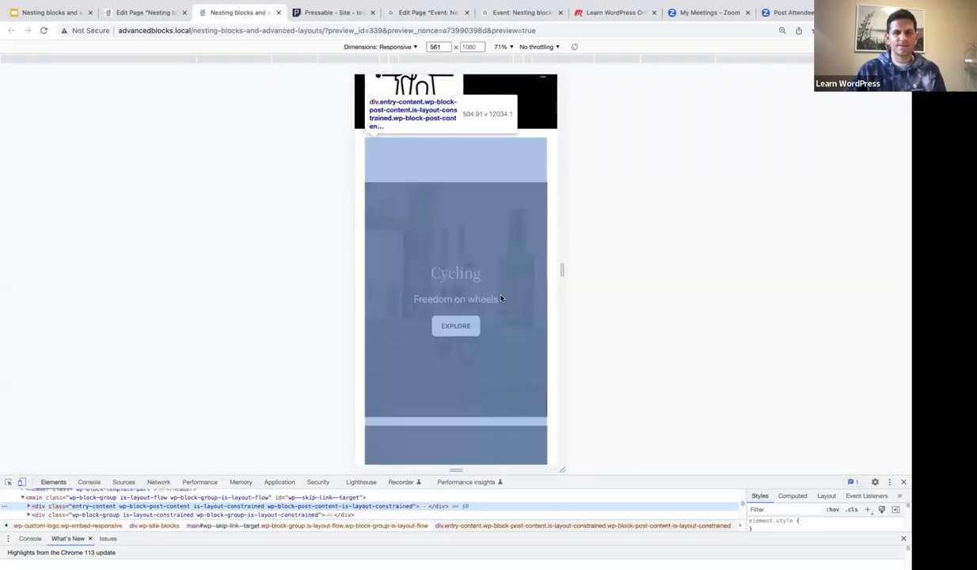
scroll(488, 305, down, 5)
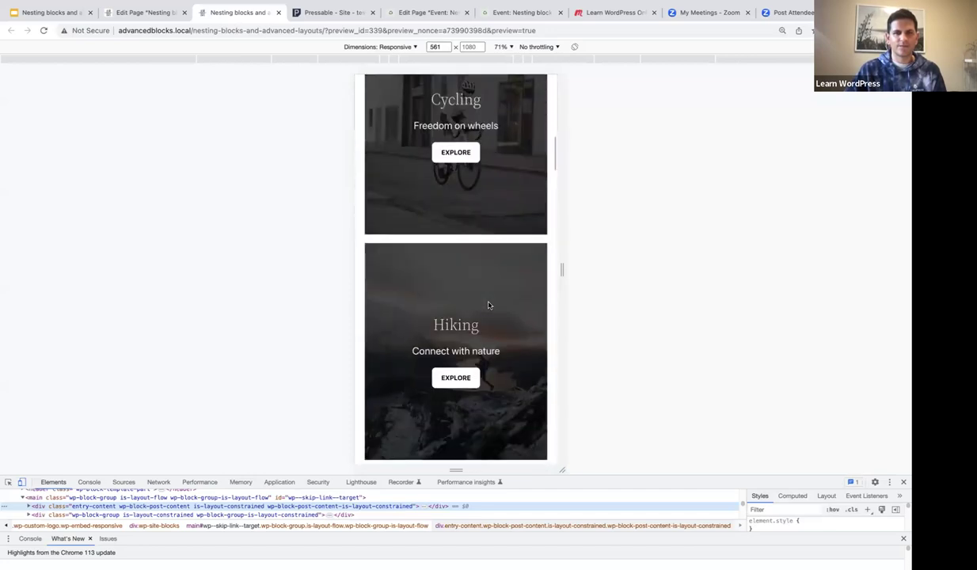
scroll(488, 305, down, 15)
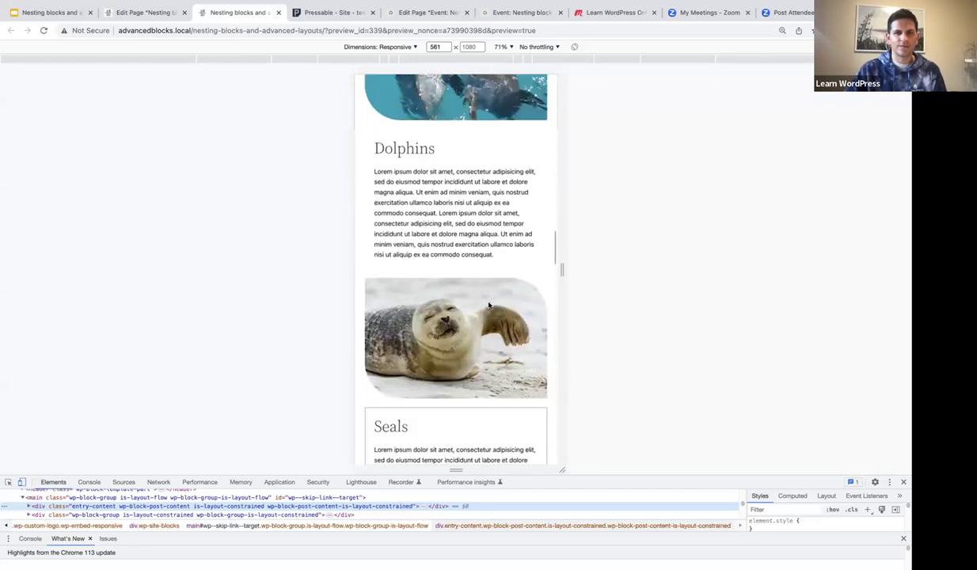
scroll(489, 305, down, 10)
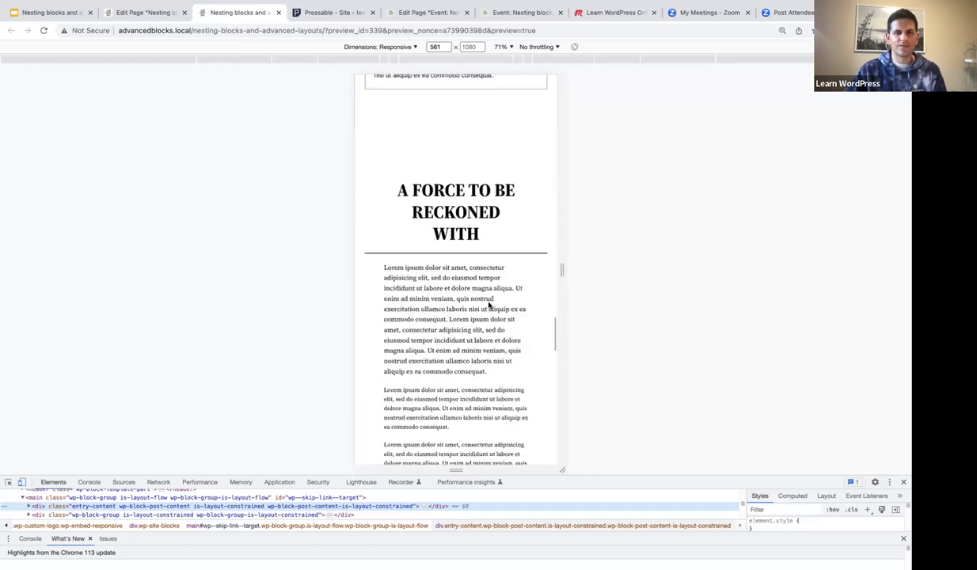
scroll(488, 305, down, 2)
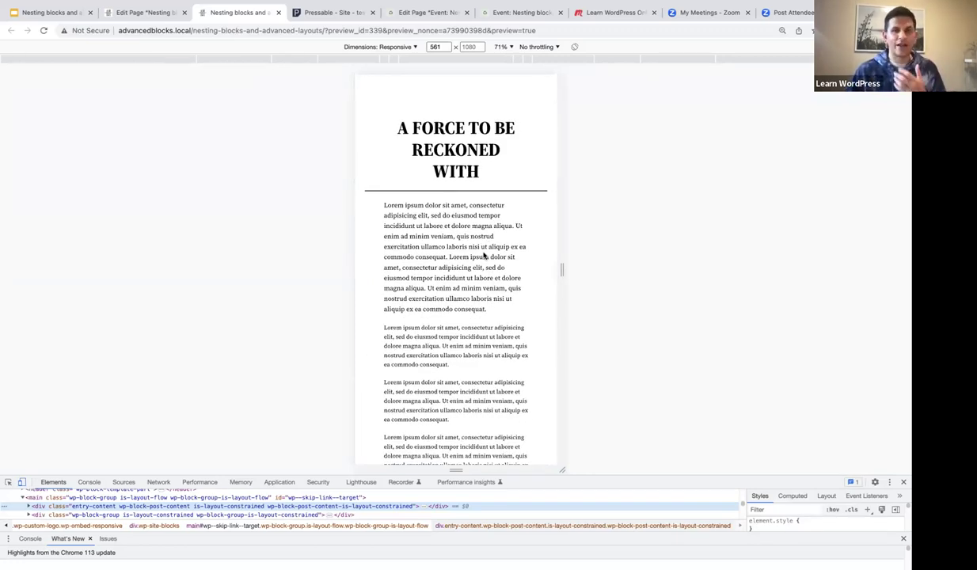
scroll(484, 255, down, 3)
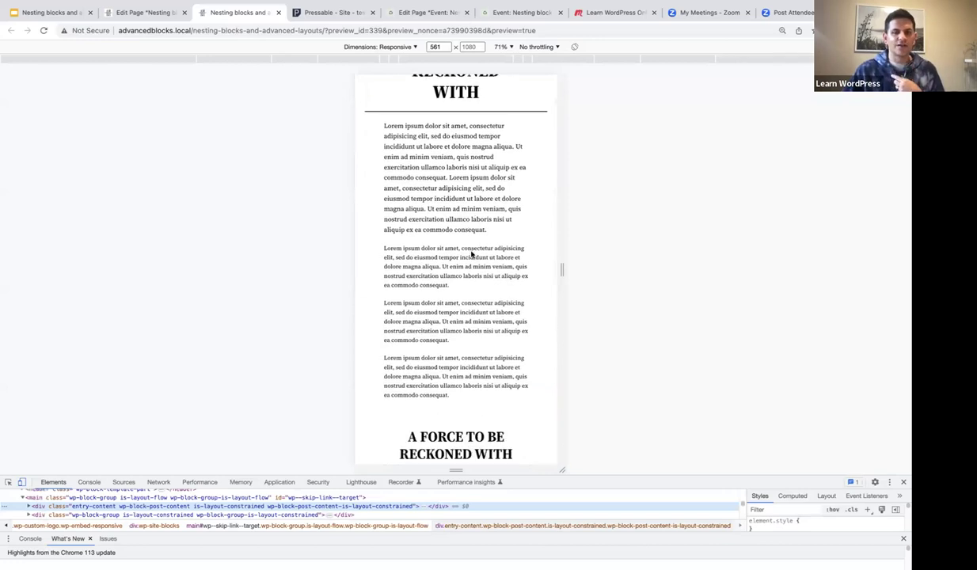
scroll(487, 320, up, 1)
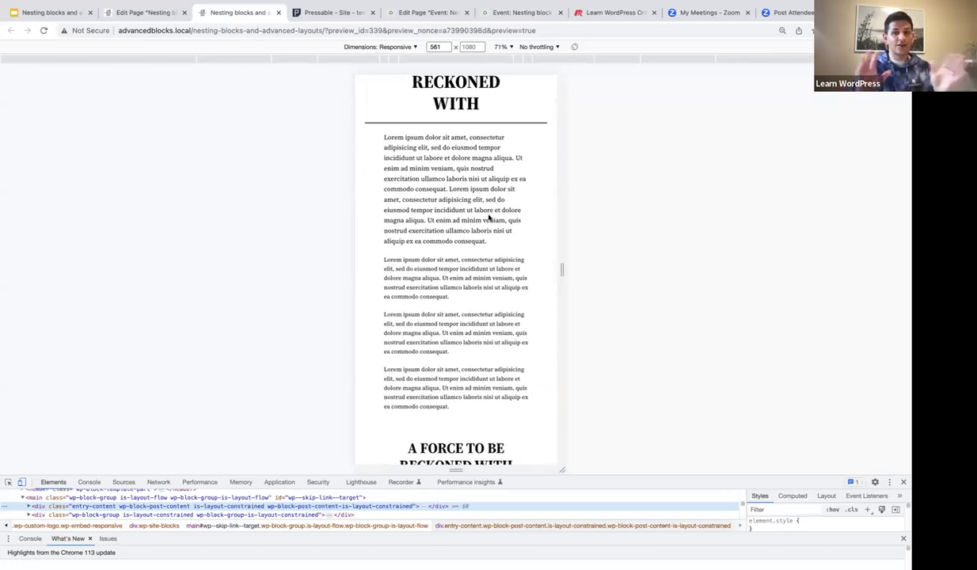
scroll(510, 244, up, 2)
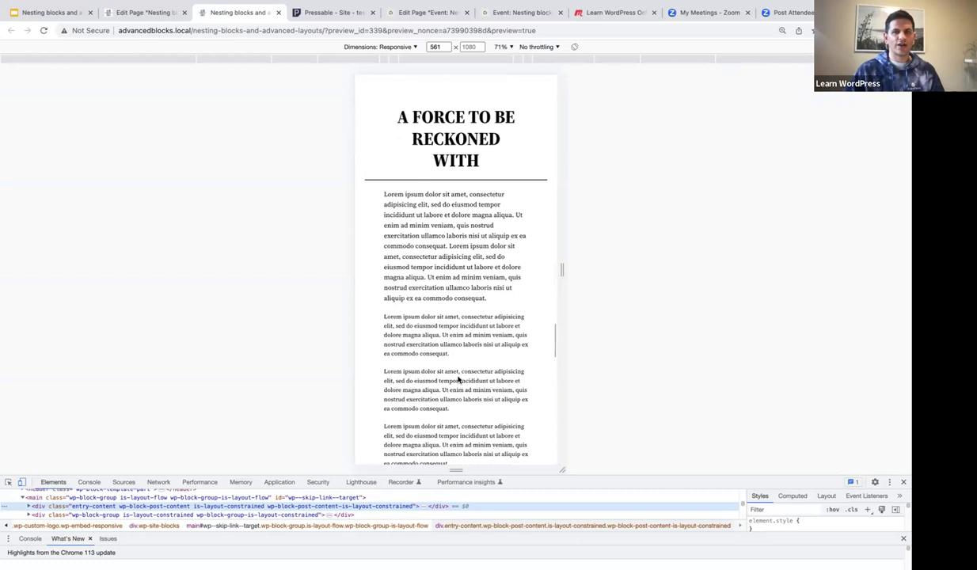
scroll(458, 381, down, 2)
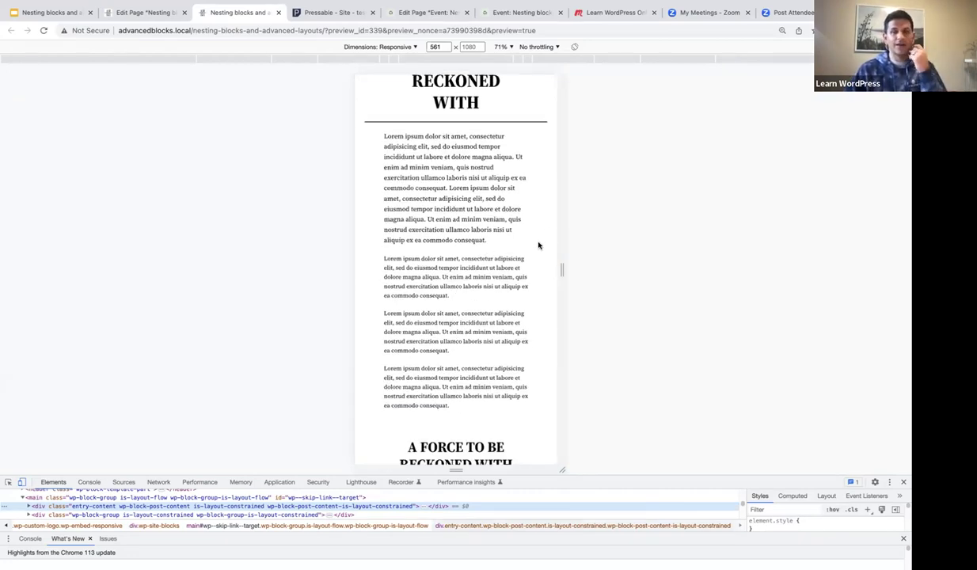
scroll(476, 287, up, 2)
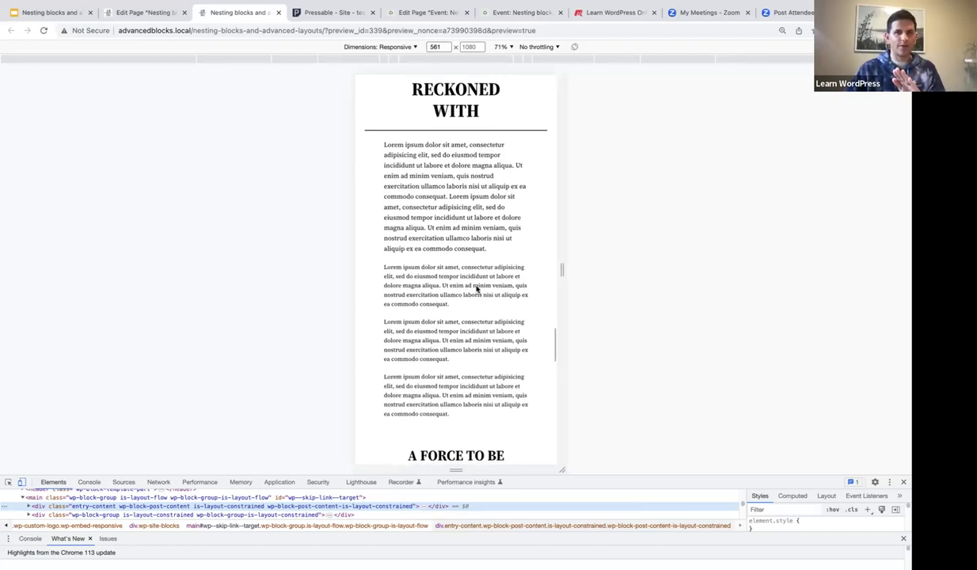
Step: Back in the page editor, turn off Stack on mobile for the text Columns in the first "A Force to Be Reckoned With" Group and save
click(143, 13)
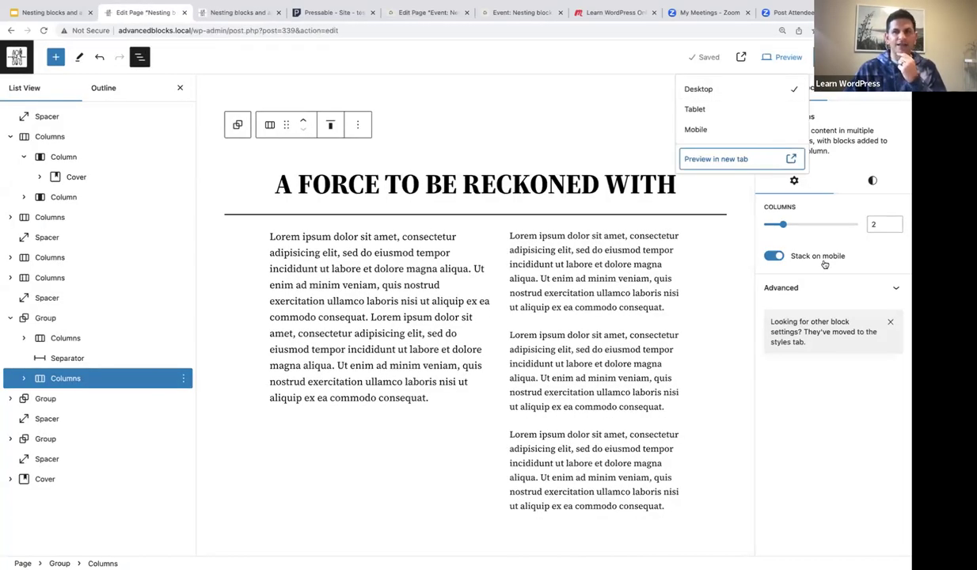
click(777, 257)
click(776, 257)
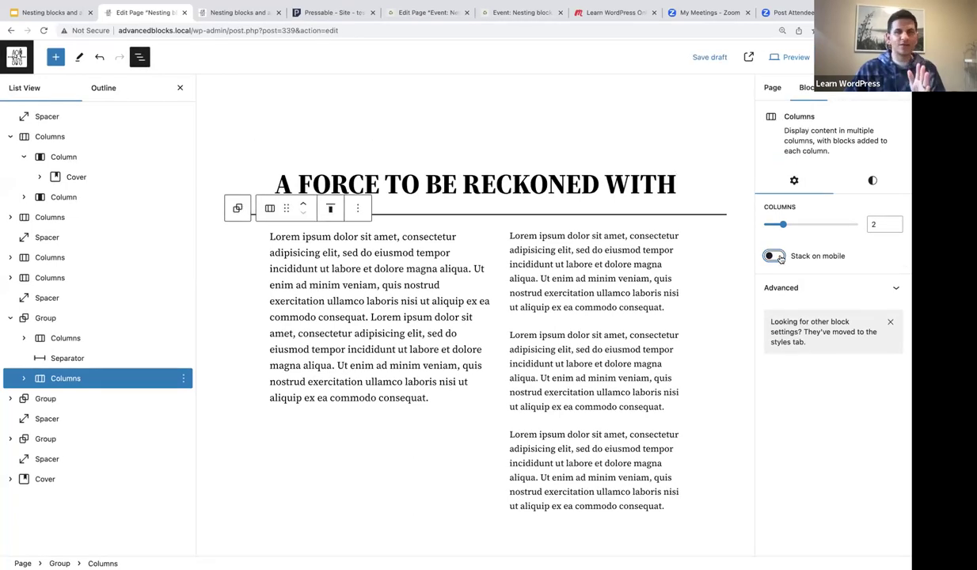
key(ctrl+s)
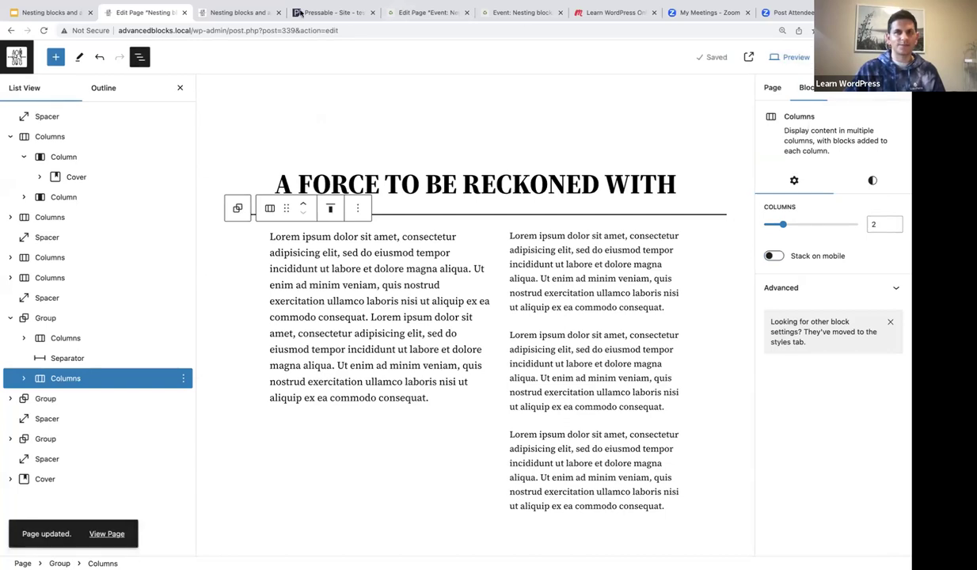
Step: Reload the open preview to recheck the "A Force to Be Reckoned With" columns, and close the preview
click(236, 14)
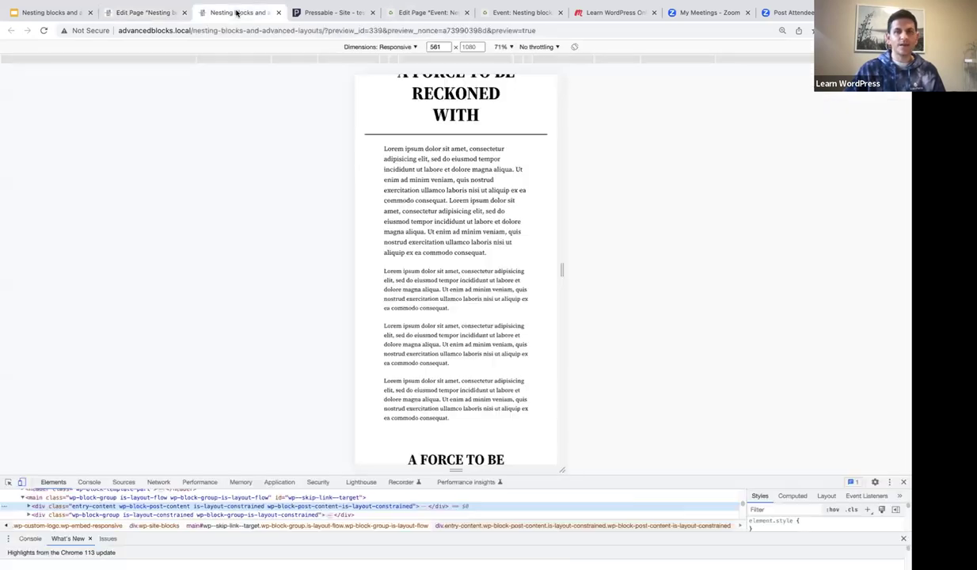
click(44, 30)
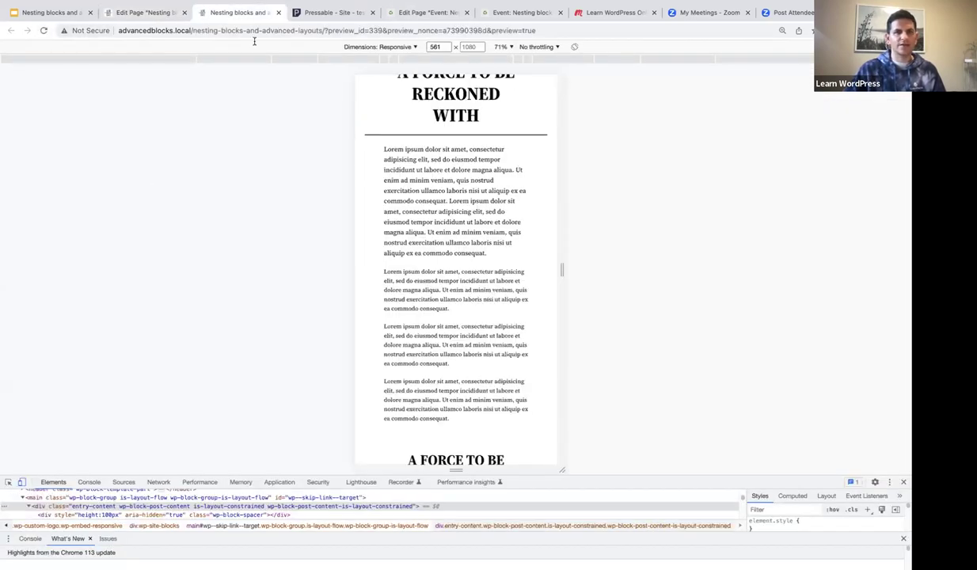
click(278, 12)
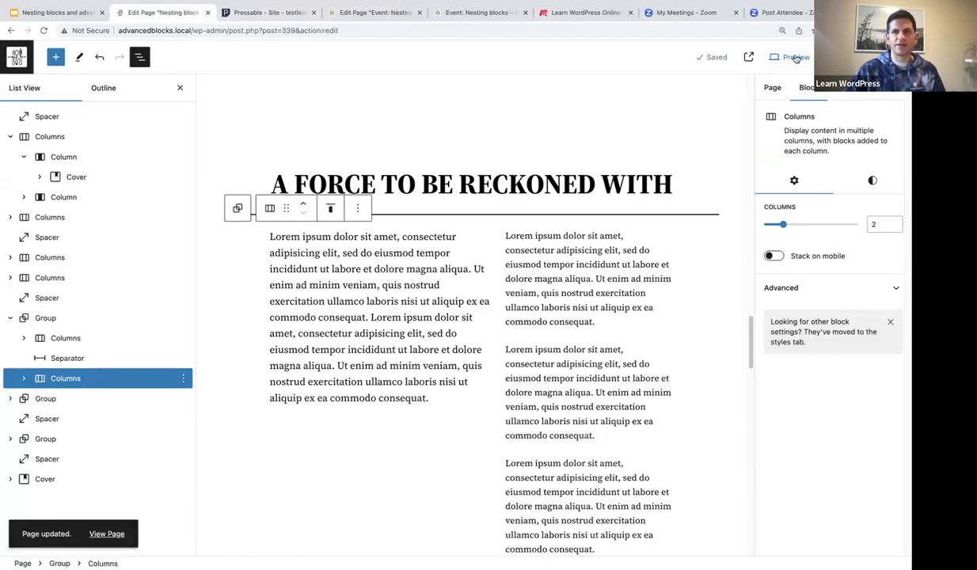
Step: Preview the page in a new tab, inspect the "A Force to Be Reckoned With" columns in responsive device view, and close the tab
click(768, 56)
click(723, 158)
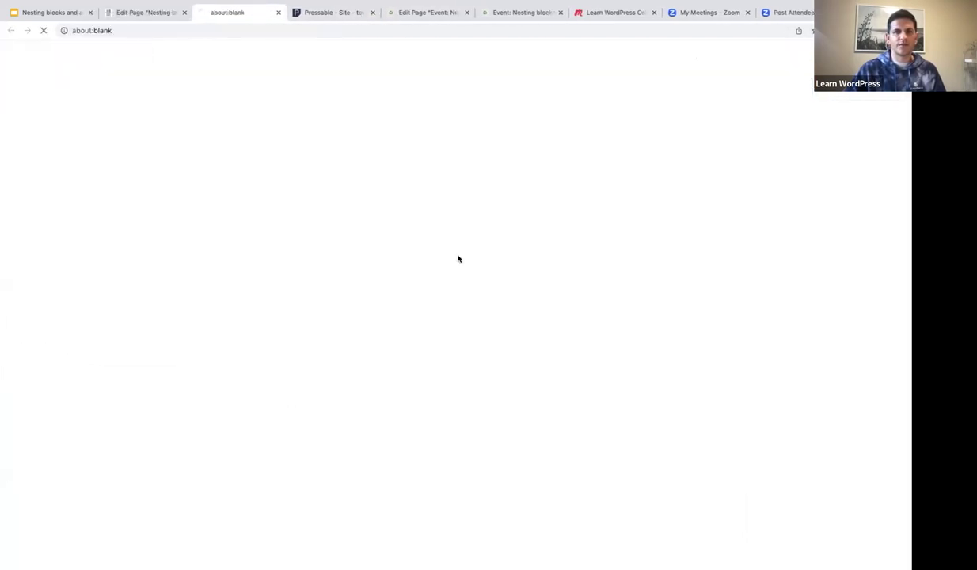
right_click(400, 292)
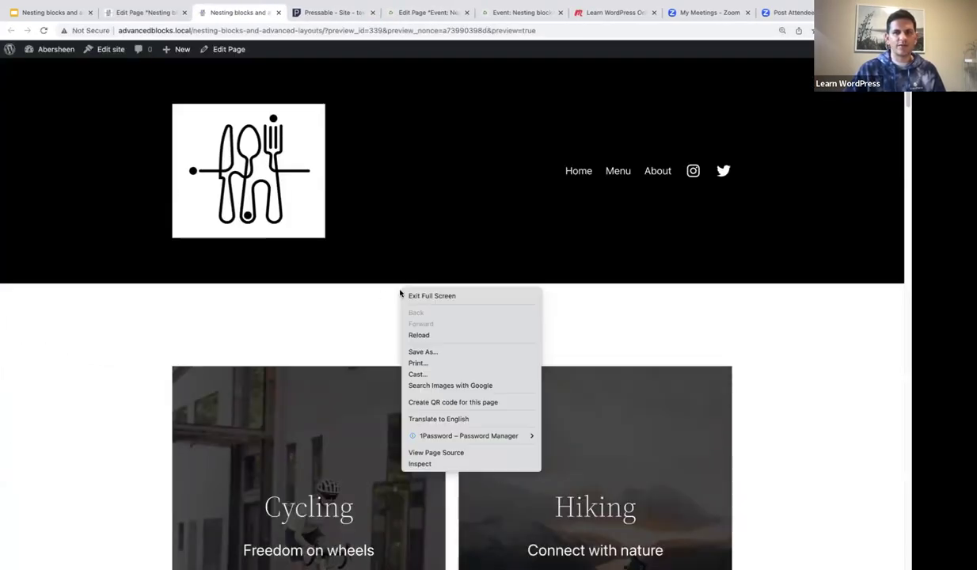
click(428, 465)
scroll(465, 267, down, 5)
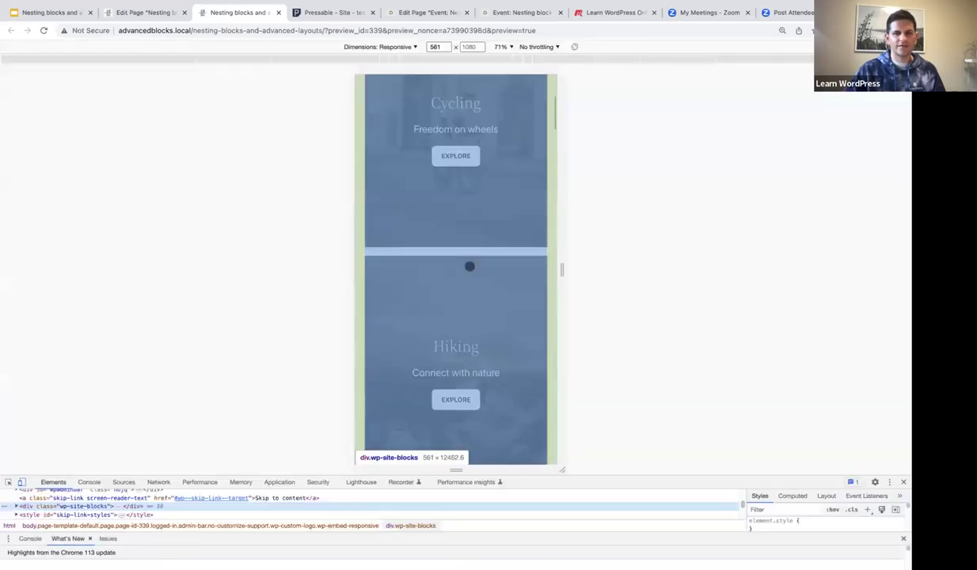
scroll(470, 268, down, 15)
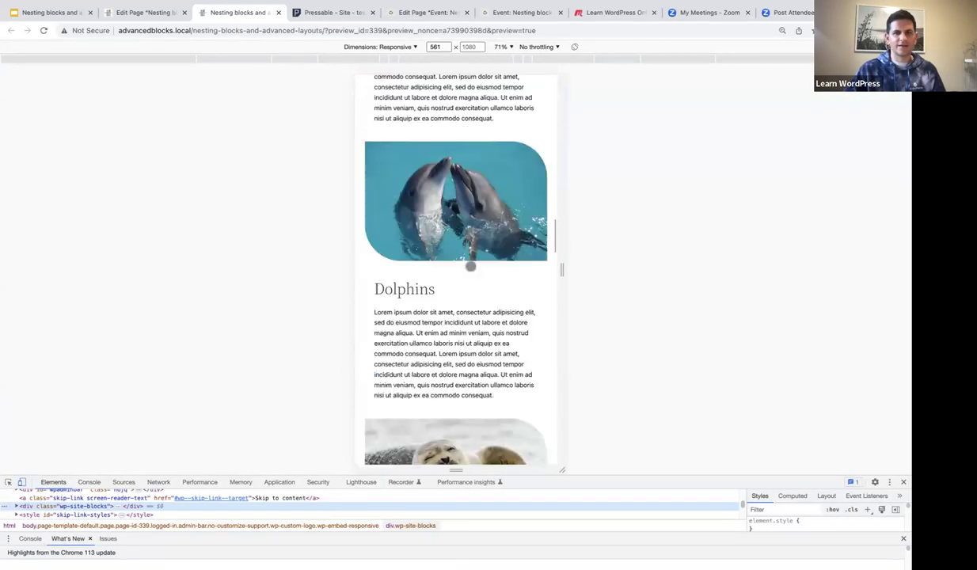
scroll(470, 267, down, 15)
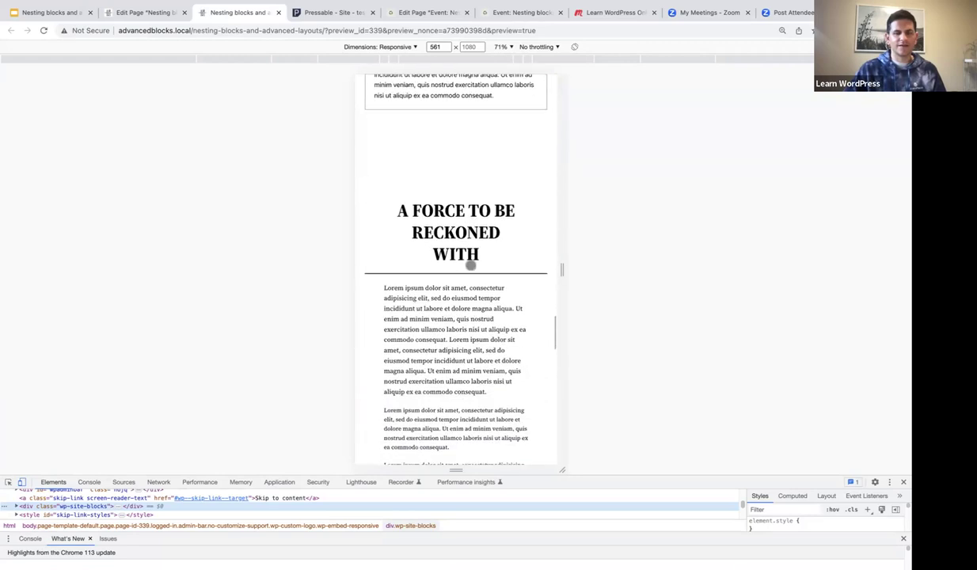
scroll(471, 266, up, 3)
mouse_move(264, 33)
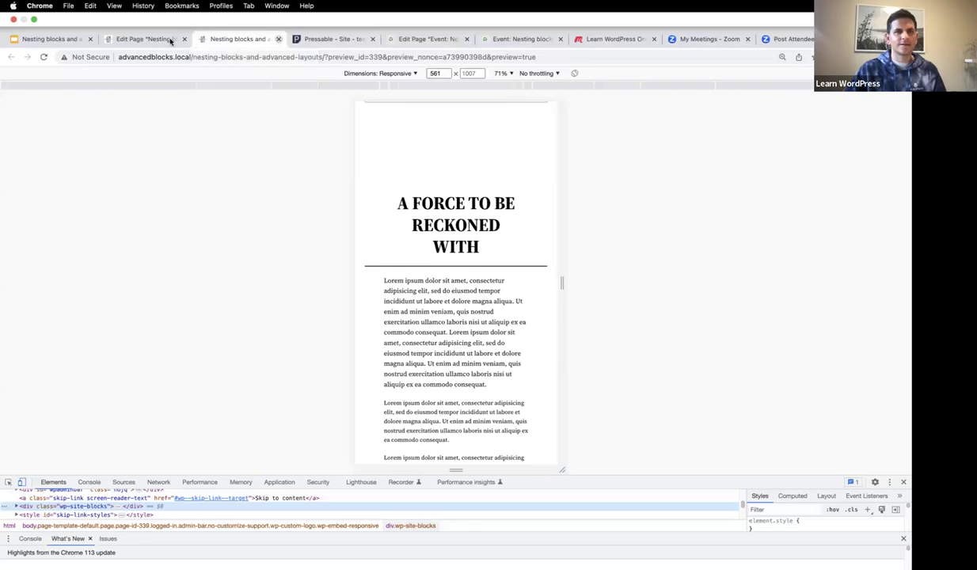
key(super+w)
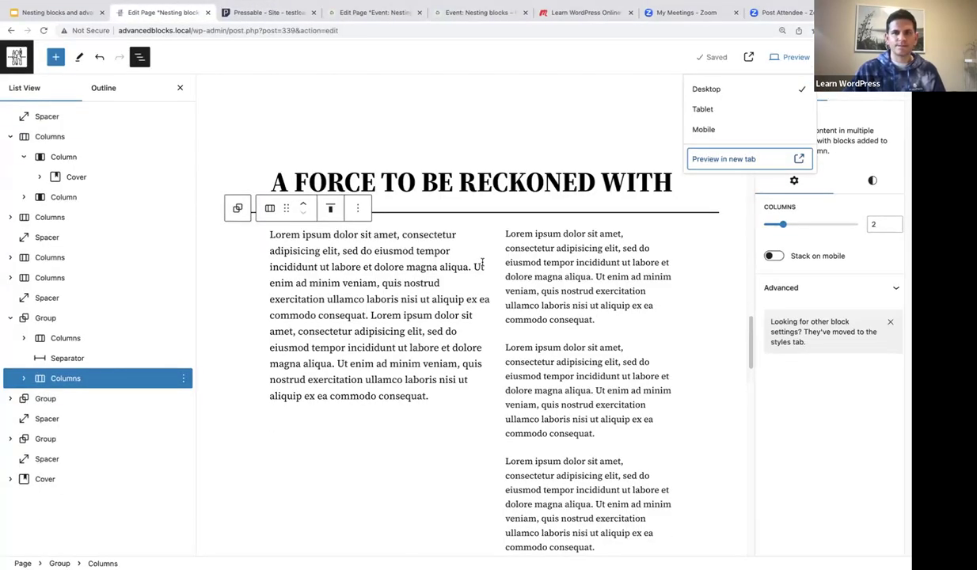
Step: Make the inner blocks of the first "A Force to Be Reckoned With" Group use content width and update the page
click(46, 318)
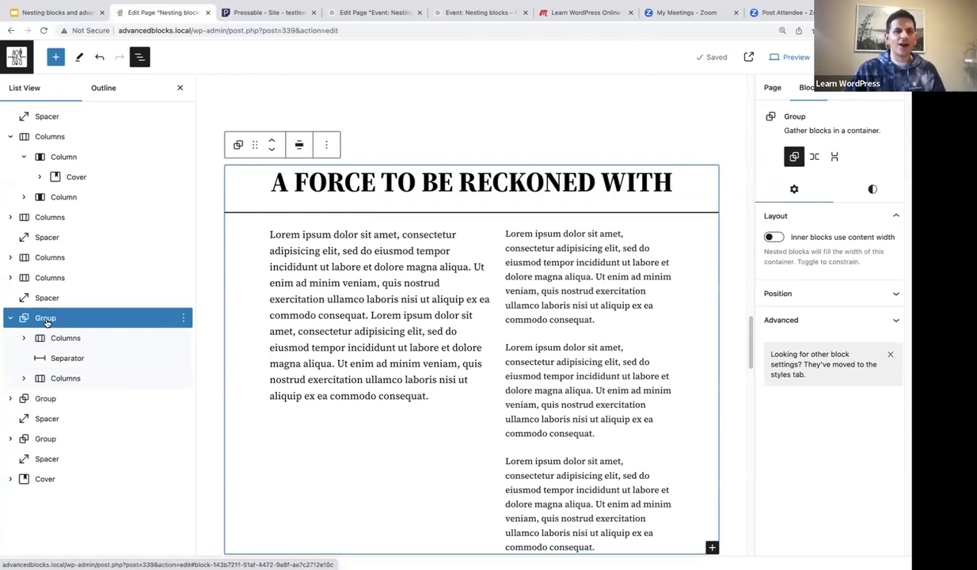
click(772, 238)
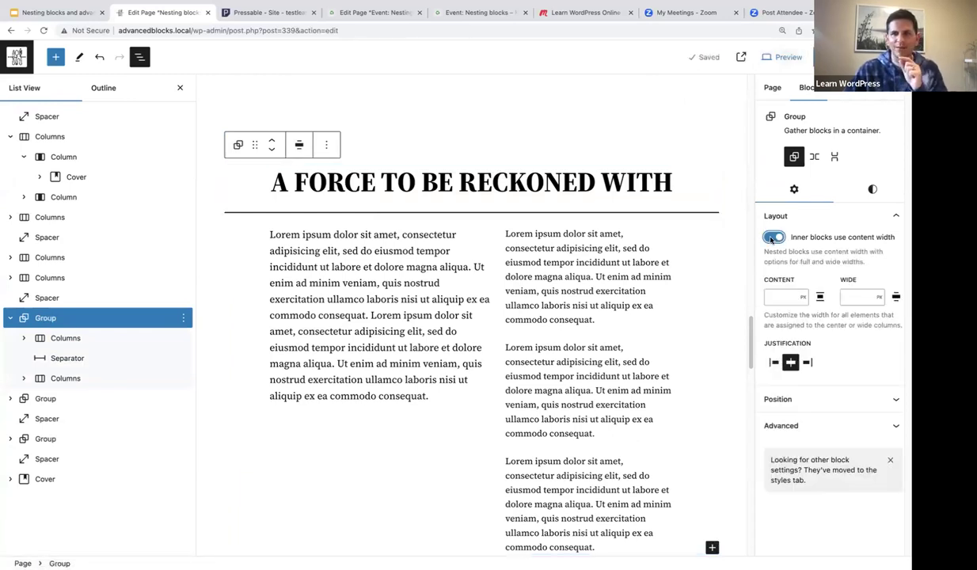
click(816, 60)
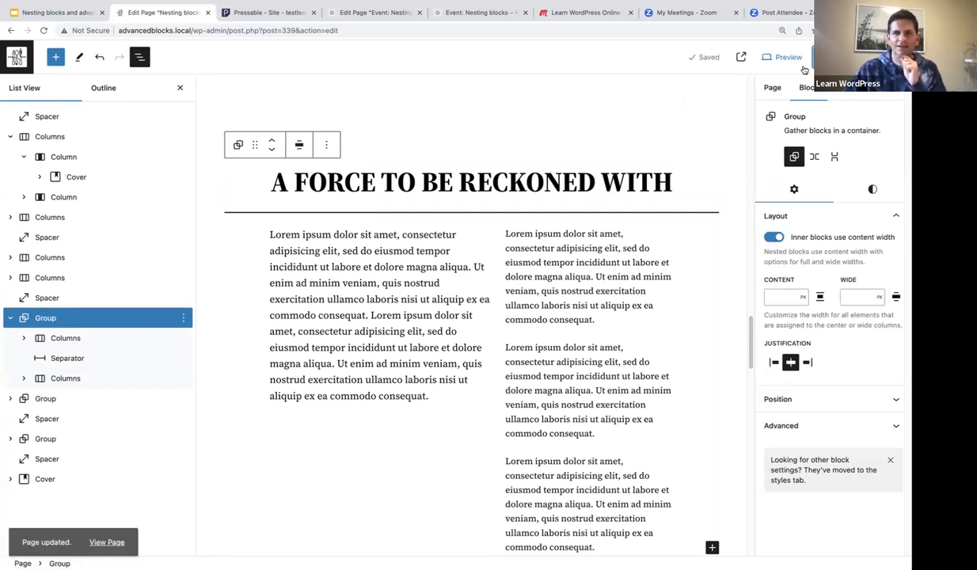
Step: Check the text Columns' Stack on mobile setting and examine the "A Force to Be Reckoned With" layout in a new preview's responsive device view
click(66, 378)
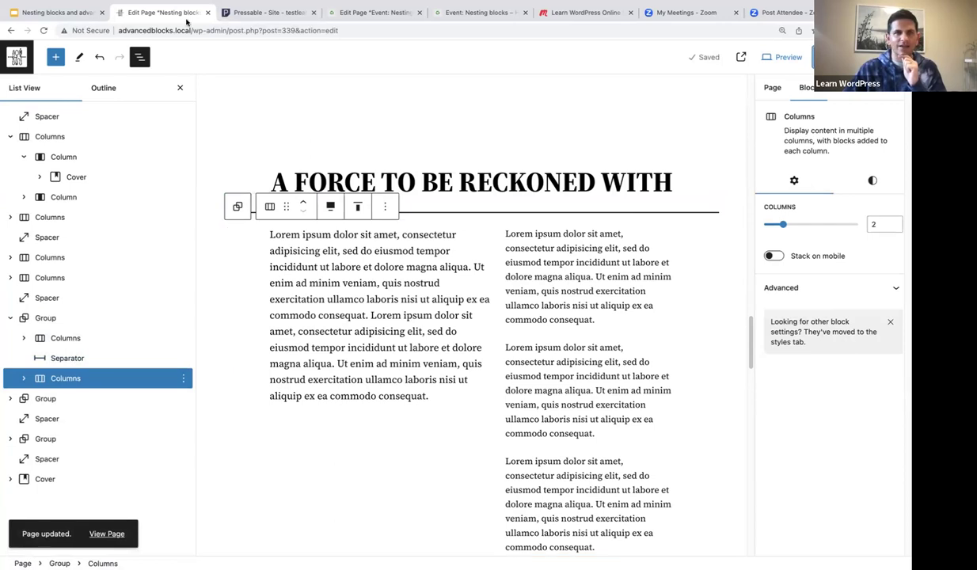
click(780, 58)
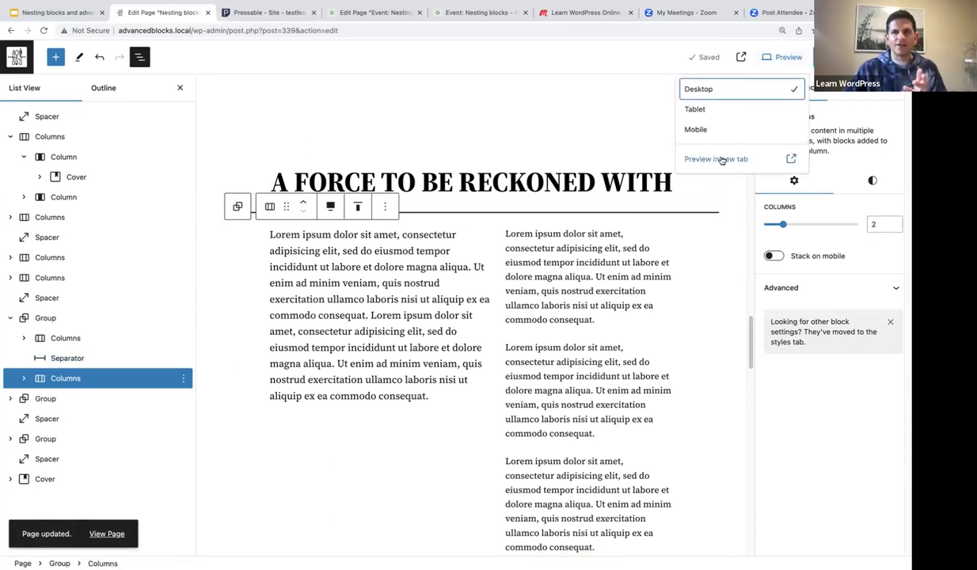
click(715, 156)
right_click(398, 290)
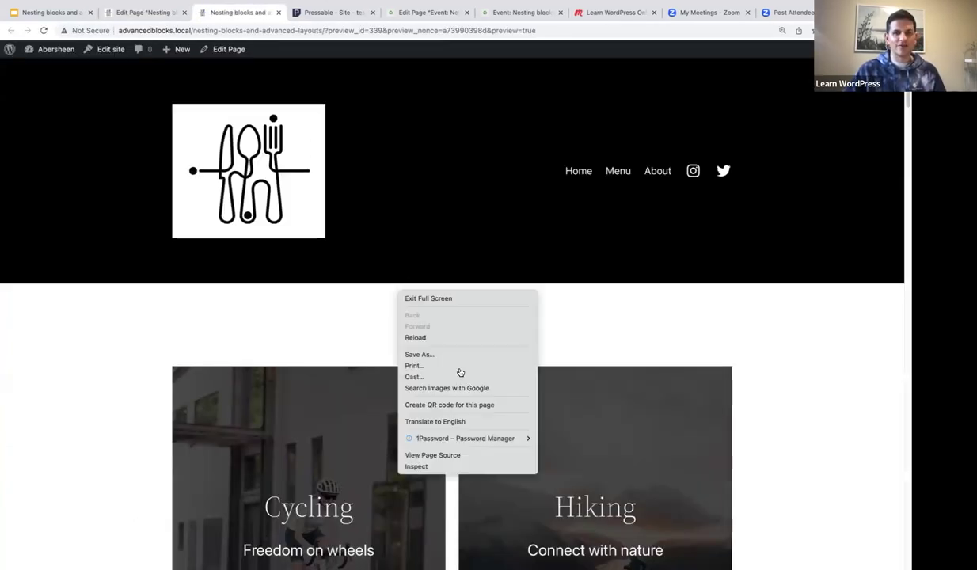
click(446, 462)
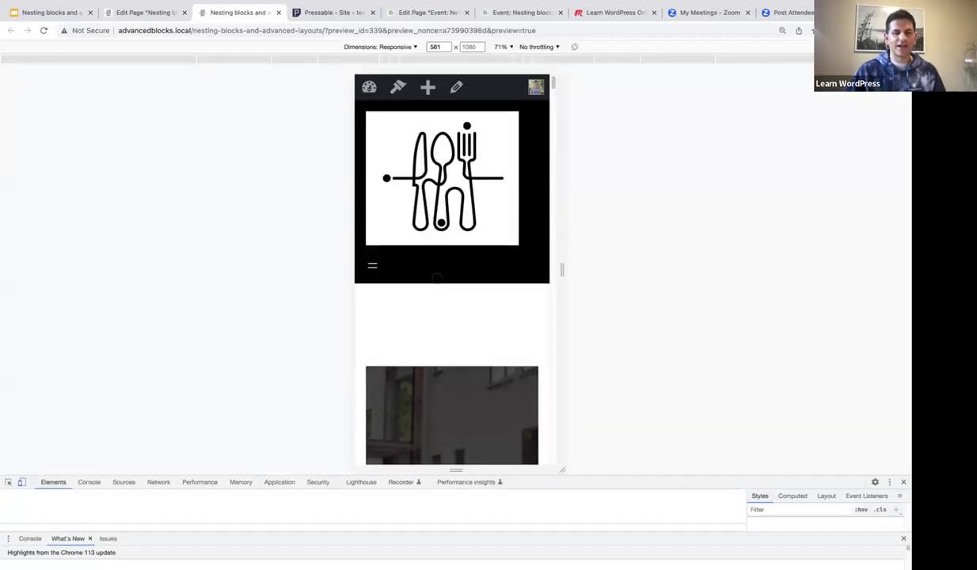
scroll(438, 278, down, 5)
scroll(438, 278, down, 15)
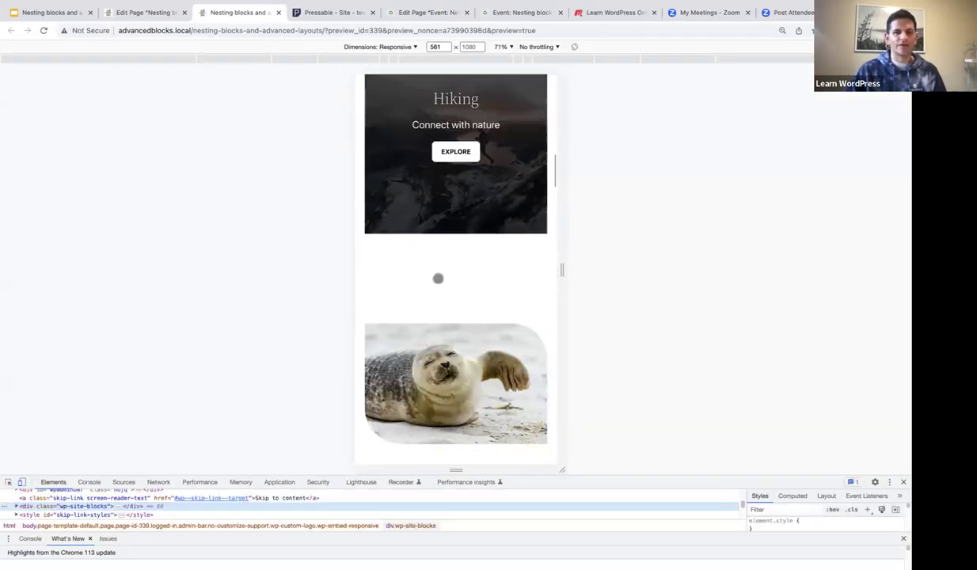
scroll(437, 278, down, 15)
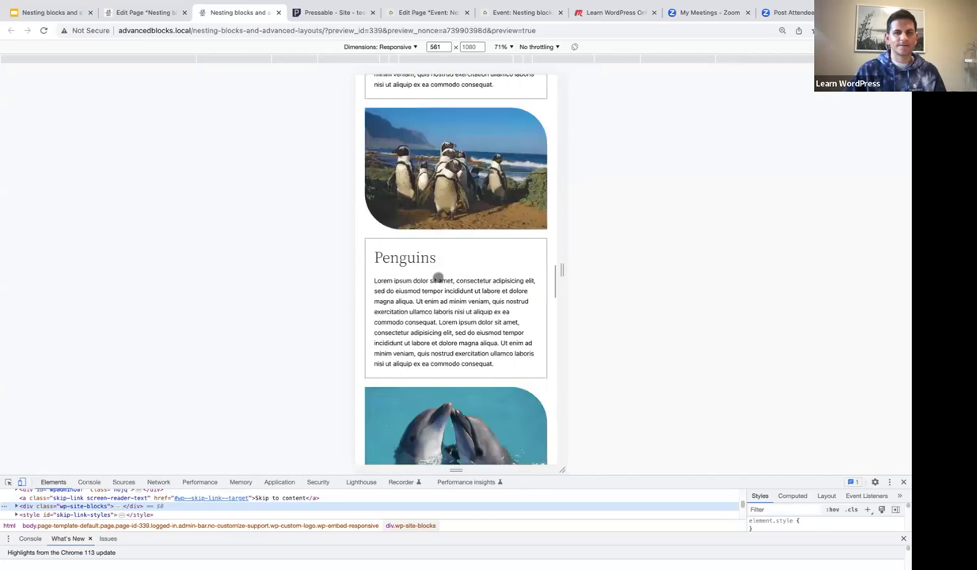
scroll(439, 277, down, 5)
scroll(441, 276, up, 2)
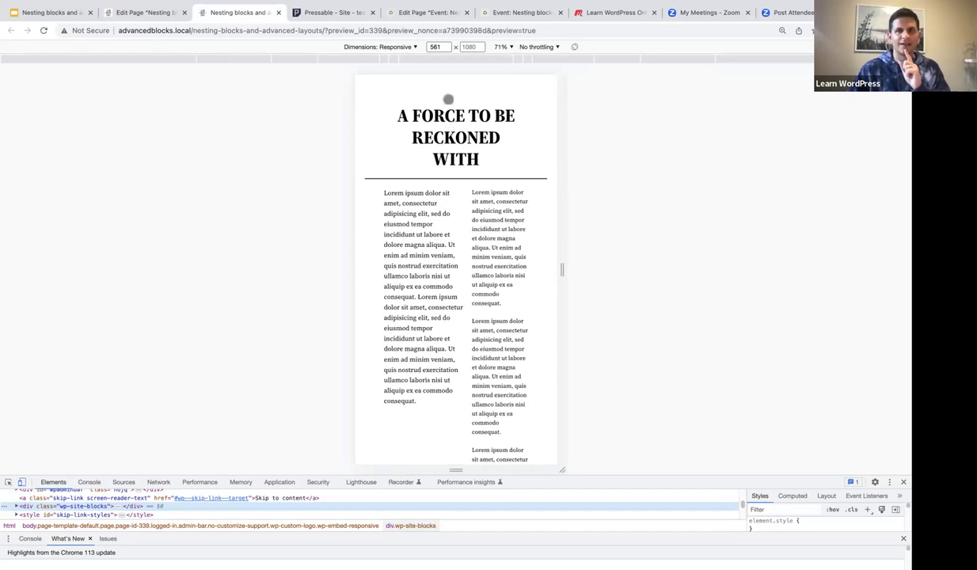
Step: Switch to the Event: Nesting blocks page in the editor and compare its two Food Factory sections
click(505, 13)
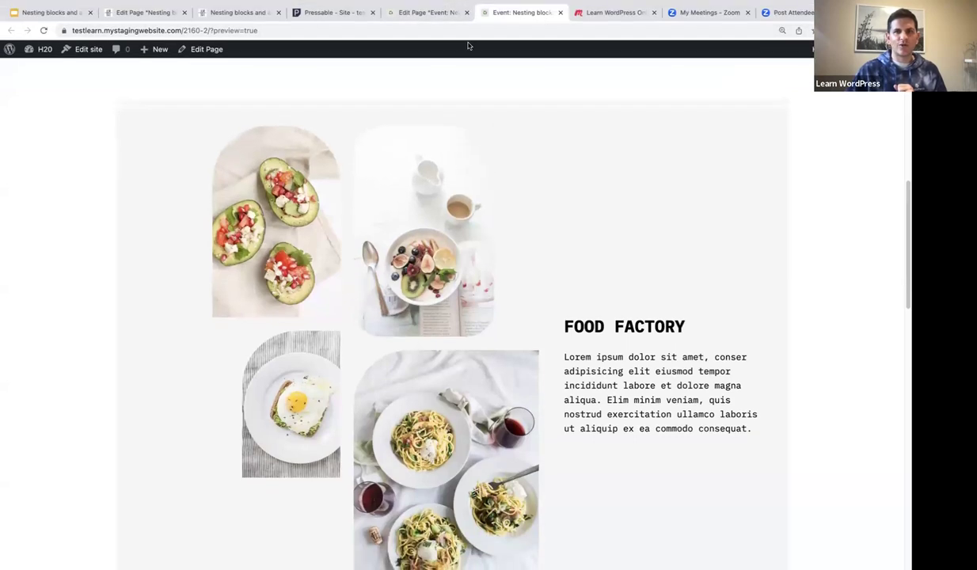
click(431, 13)
scroll(493, 329, up, 10)
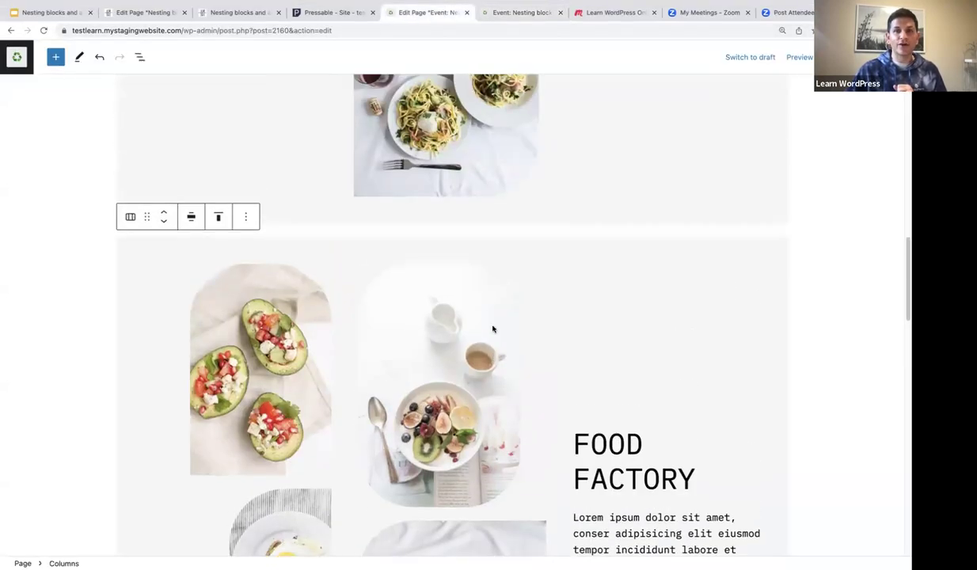
scroll(475, 301, down, 4)
scroll(458, 272, up, 2)
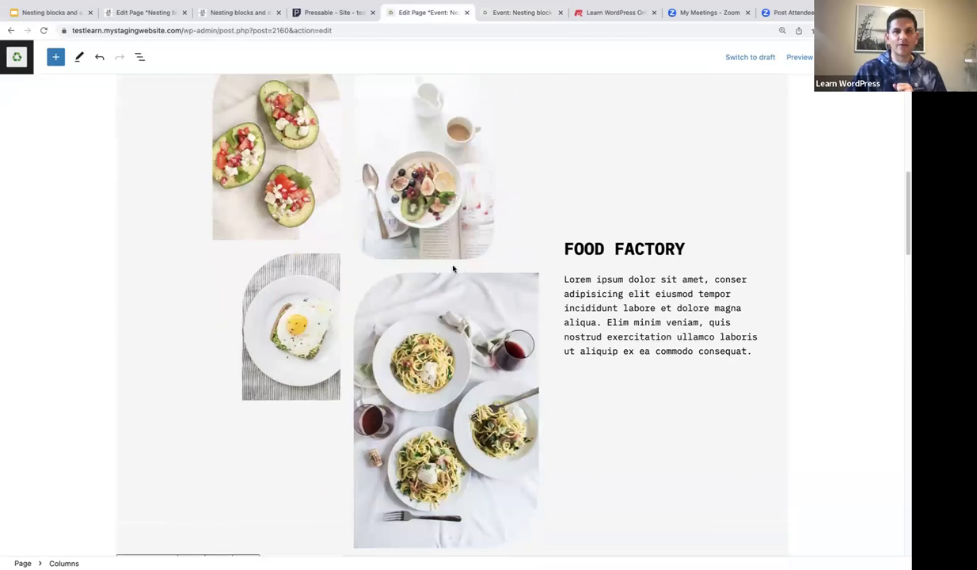
scroll(451, 268, down, 8)
scroll(456, 272, up, 10)
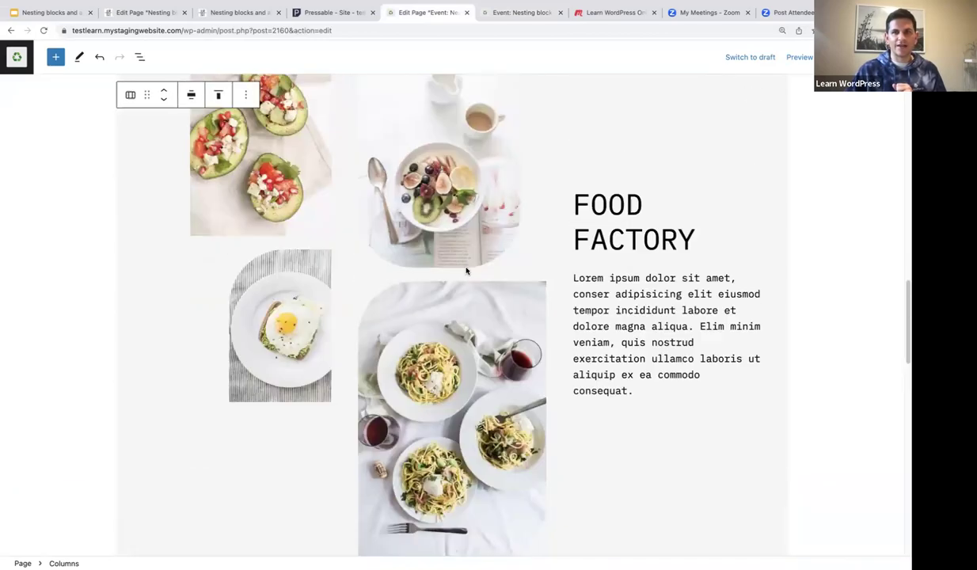
scroll(465, 274, down, 10)
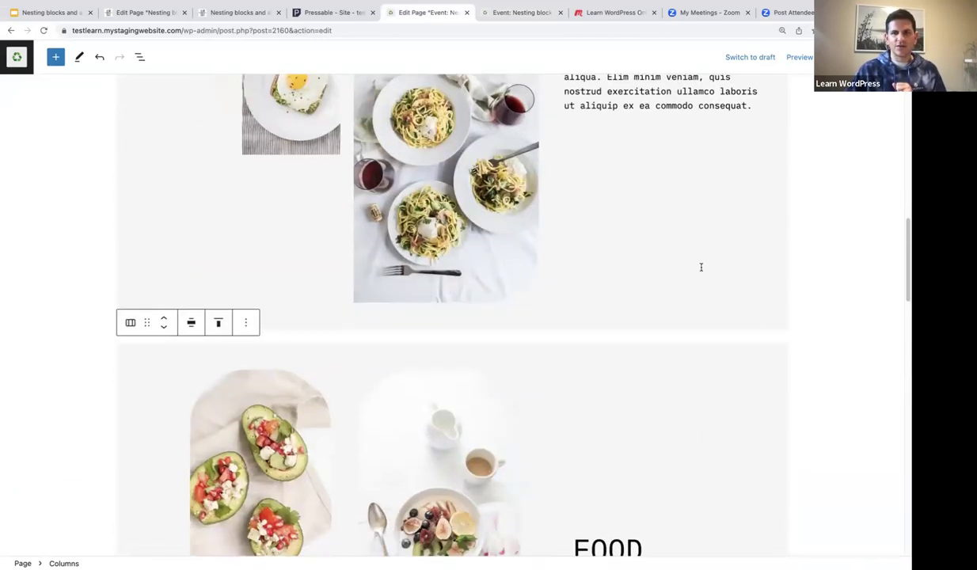
drag(696, 290, 578, 256)
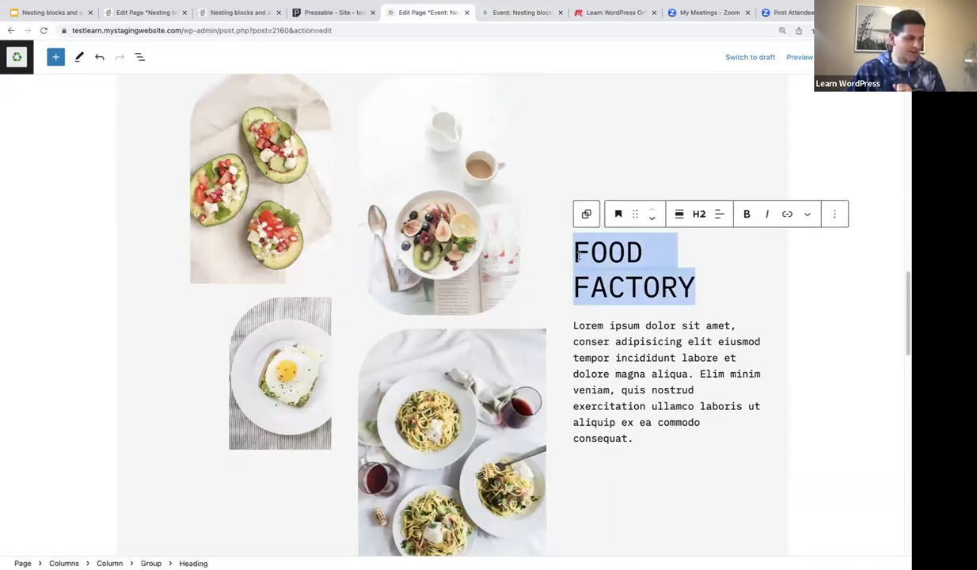
scroll(623, 292, up, 10)
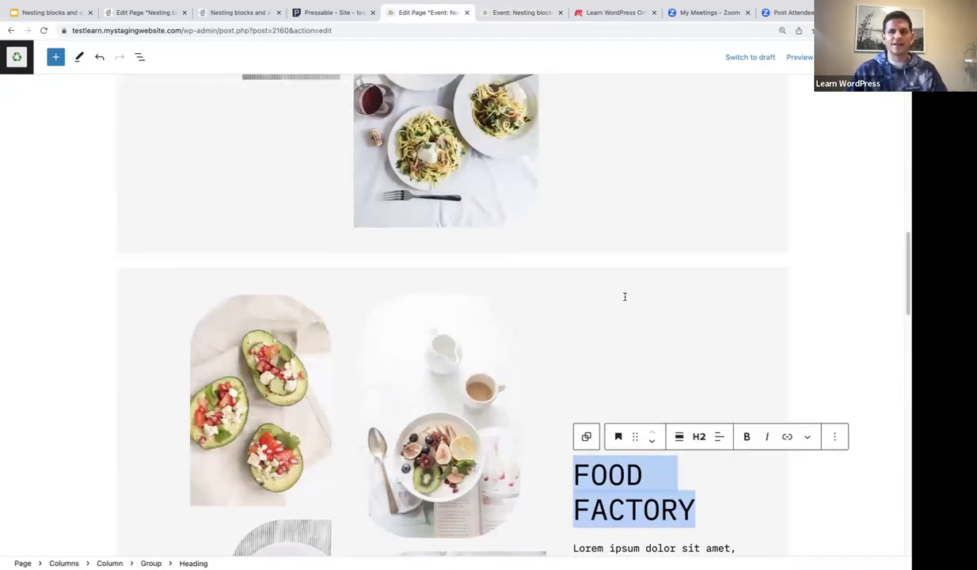
scroll(607, 298, down, 10)
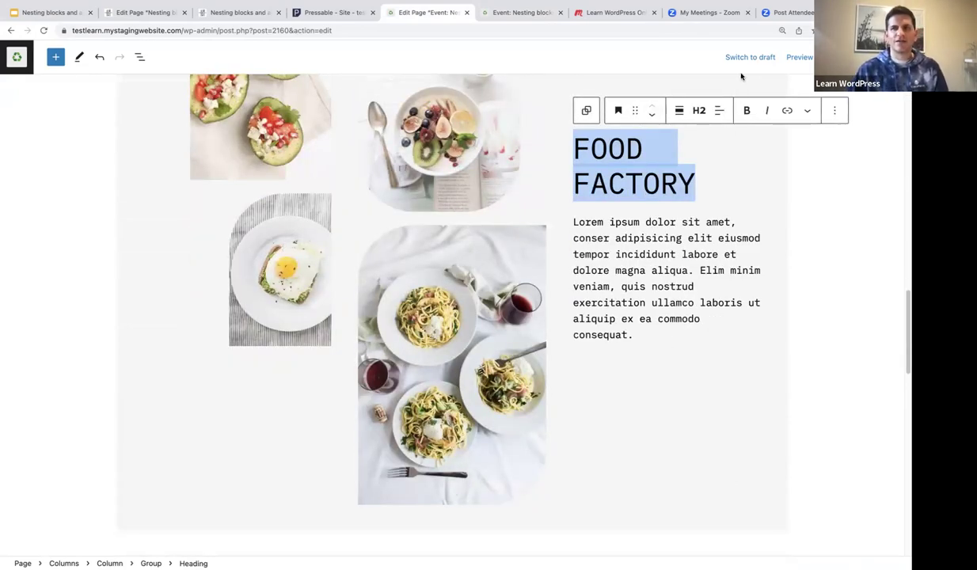
Step: Replace the old Event: Nesting blocks preview with a new preview tab and show it in responsive device view
click(546, 14)
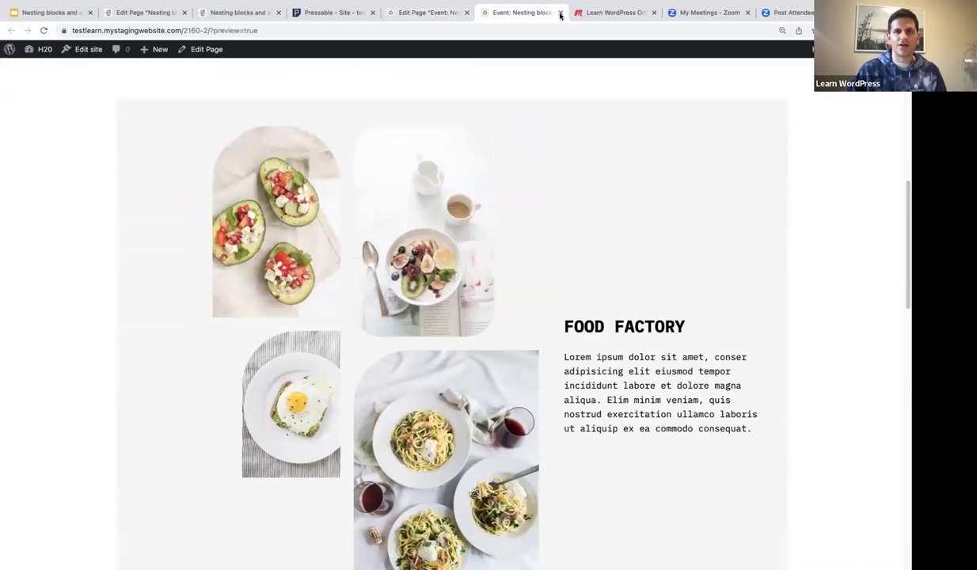
click(411, 13)
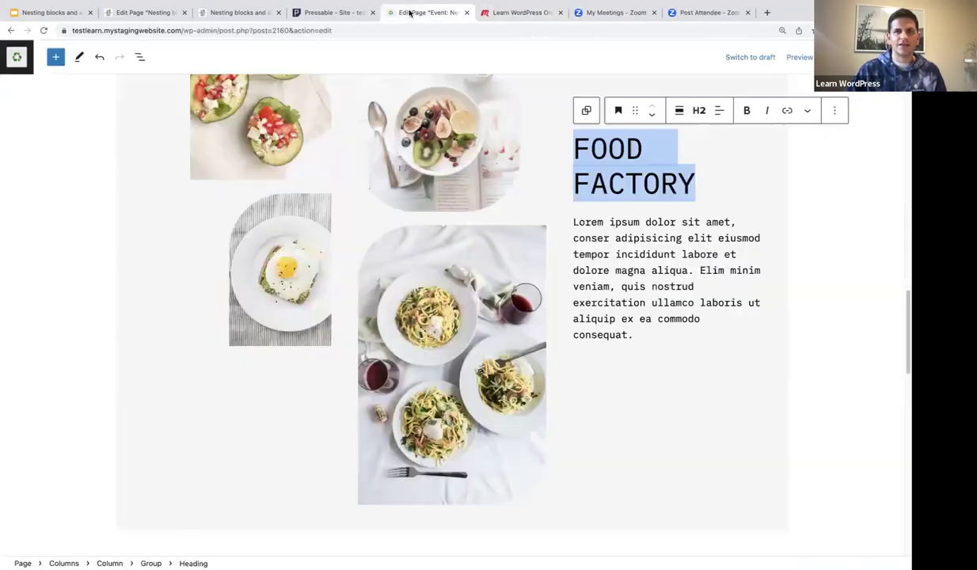
click(794, 57)
click(729, 159)
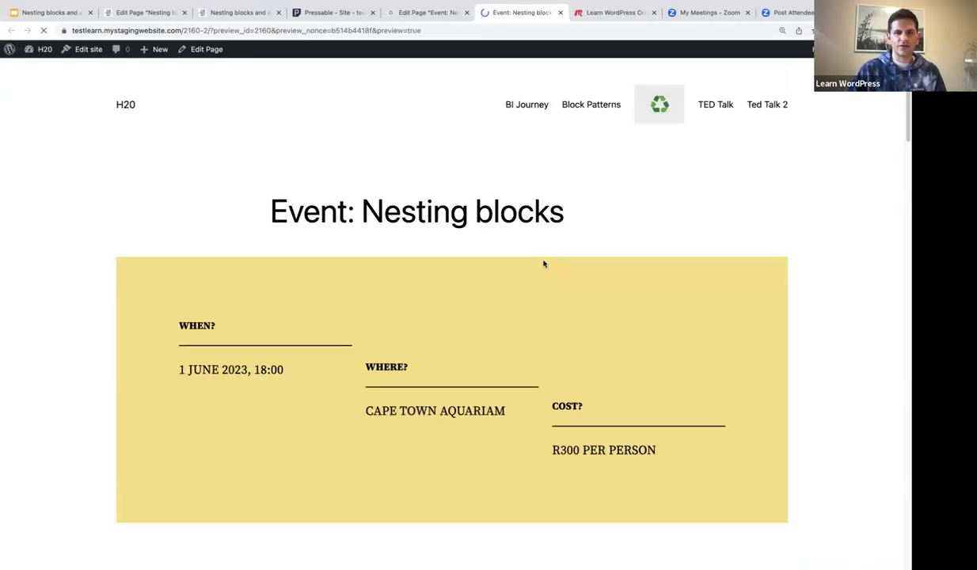
scroll(556, 278, down, 3)
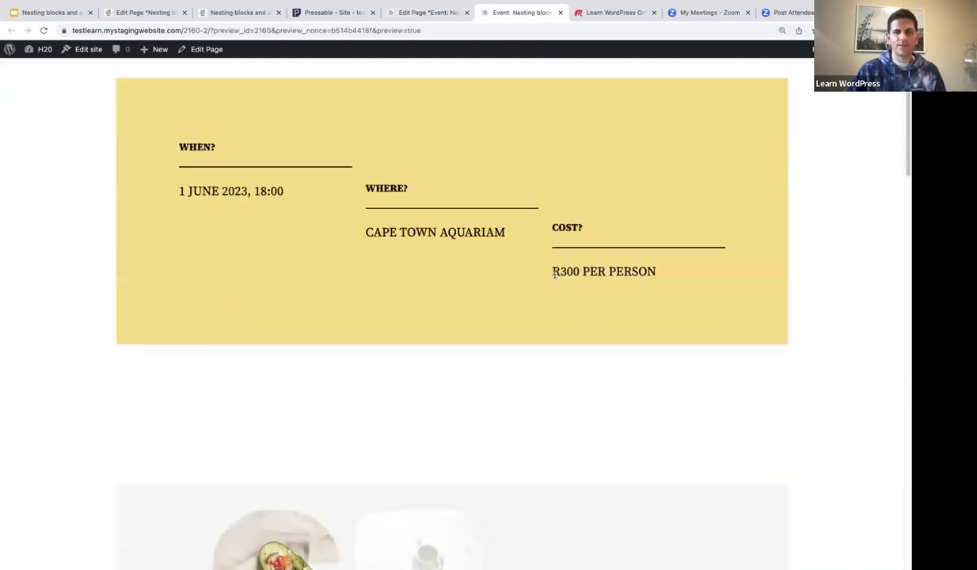
scroll(555, 273, up, 3)
right_click(556, 232)
click(590, 407)
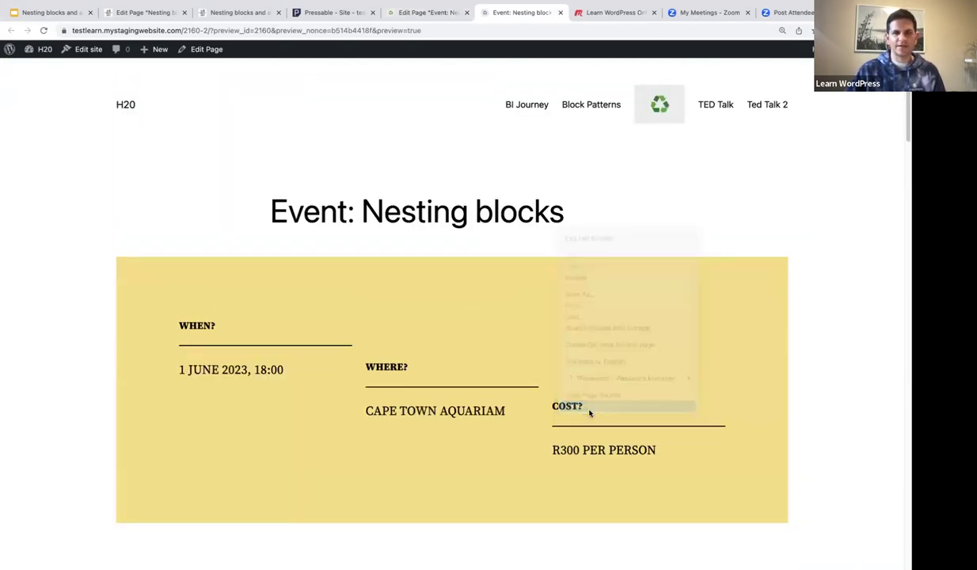
Step: Examine how the images and text of the first Food Factory section are arranged at mobile width
scroll(465, 274, down, 3)
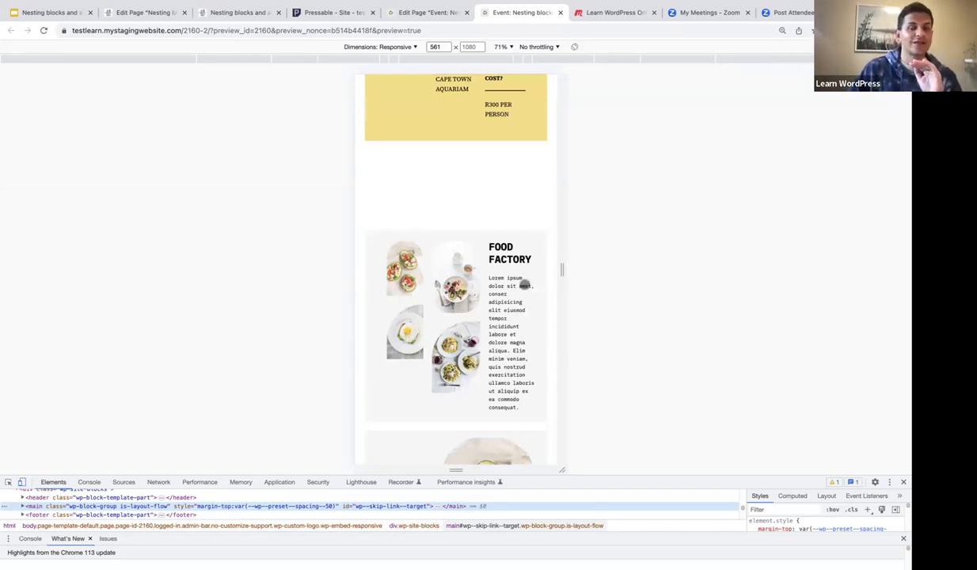
scroll(495, 290, down, 1)
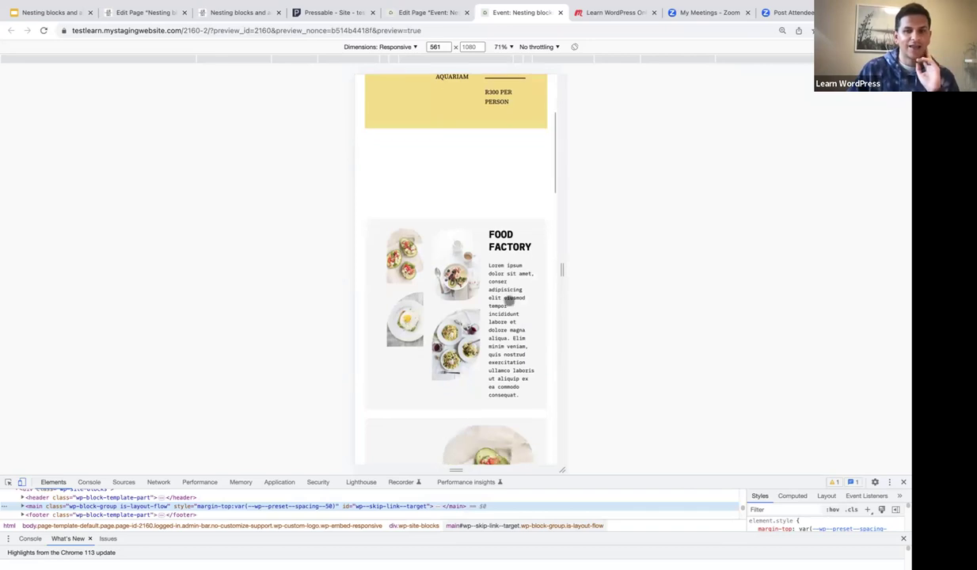
scroll(507, 299, down, 3)
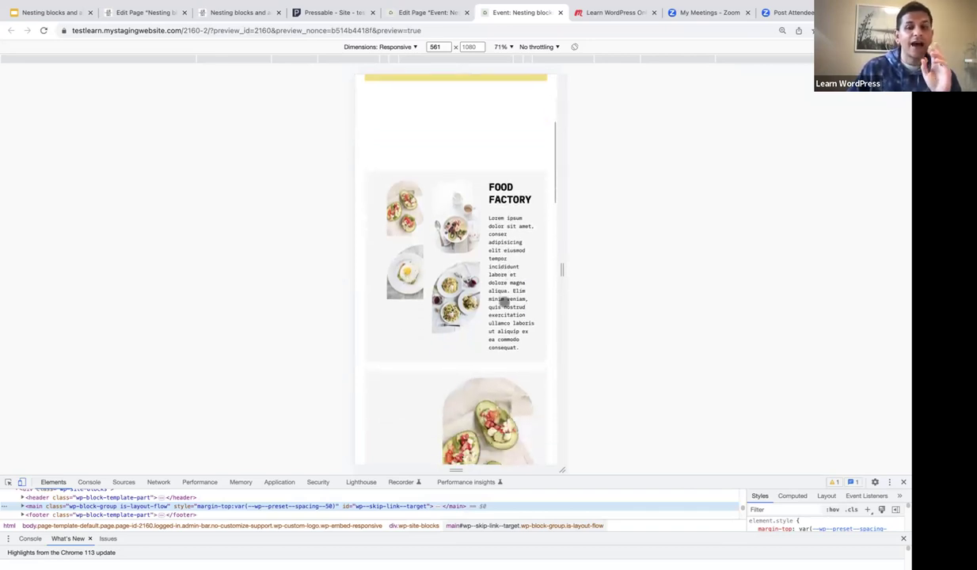
scroll(507, 299, up, 3)
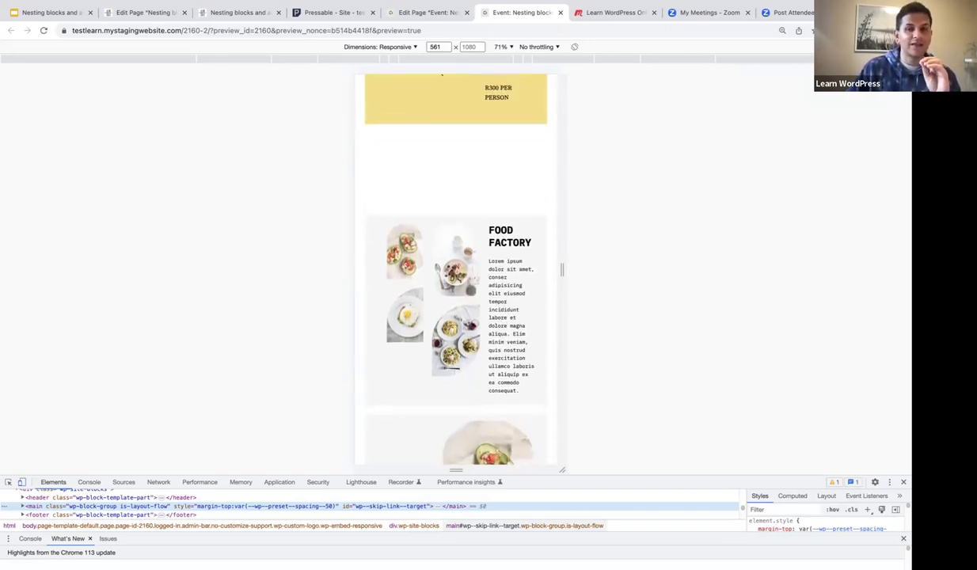
scroll(467, 286, down, 3)
Step: Examine the second Food Factory section's images and text at mobile width and compare it with the first section
scroll(455, 283, down, 3)
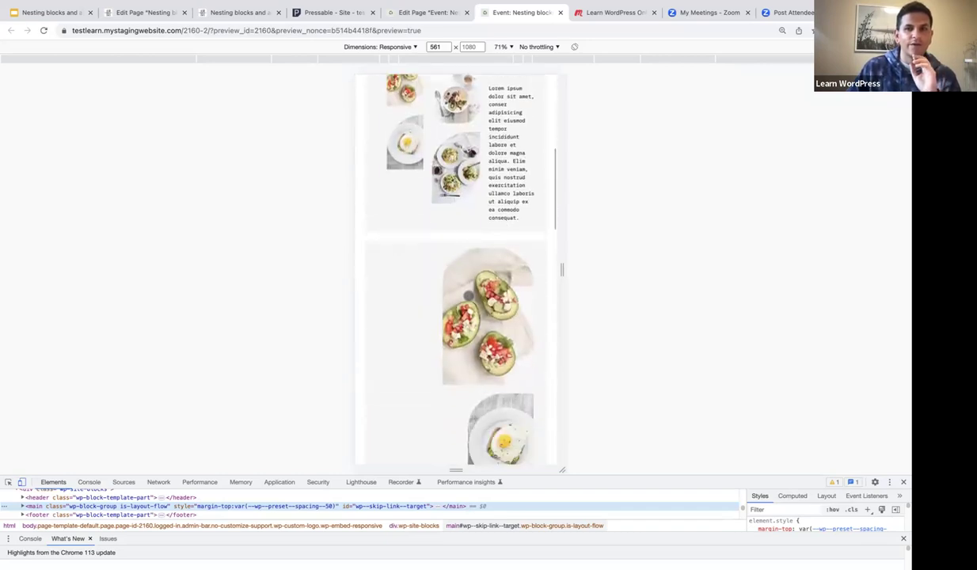
scroll(468, 324, down, 3)
scroll(468, 324, down, 3)
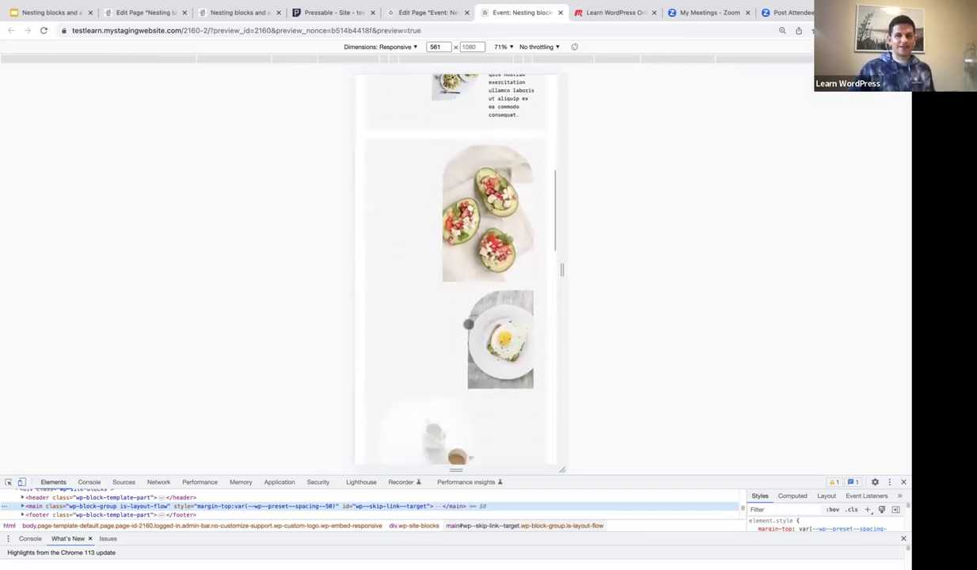
scroll(468, 324, down, 3)
scroll(468, 324, down, 3)
scroll(468, 324, up, 3)
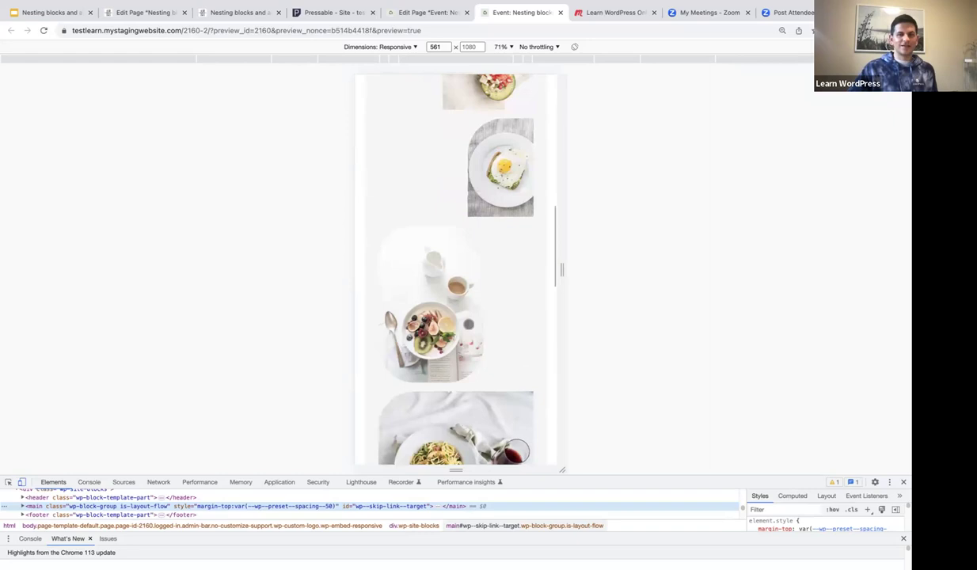
scroll(468, 324, up, 1)
scroll(470, 326, down, 3)
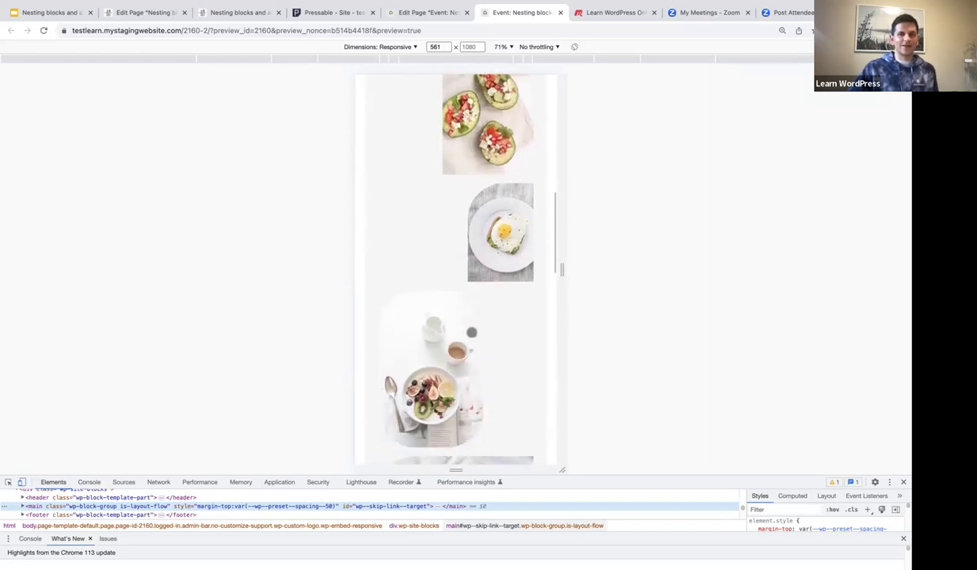
scroll(471, 331, down, 5)
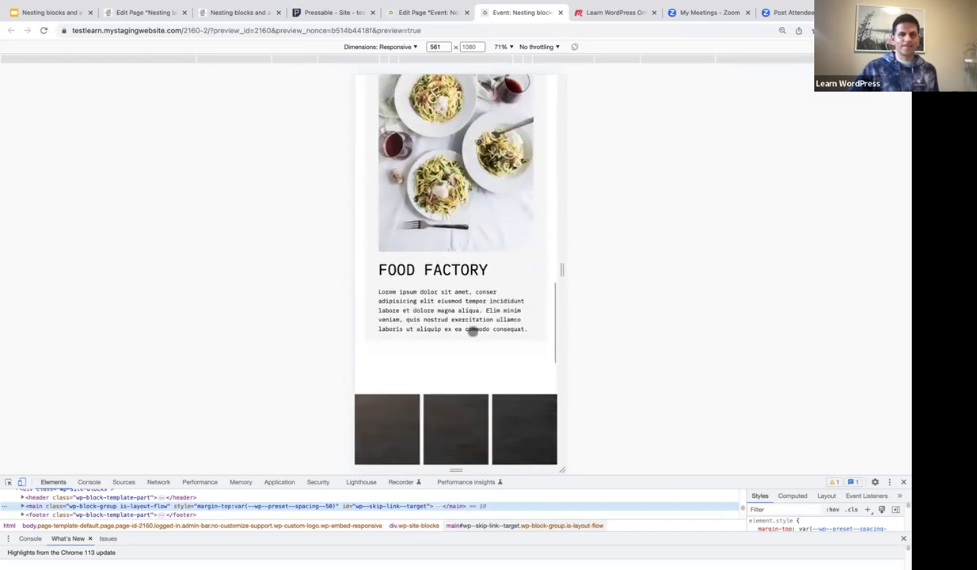
scroll(472, 331, up, 6)
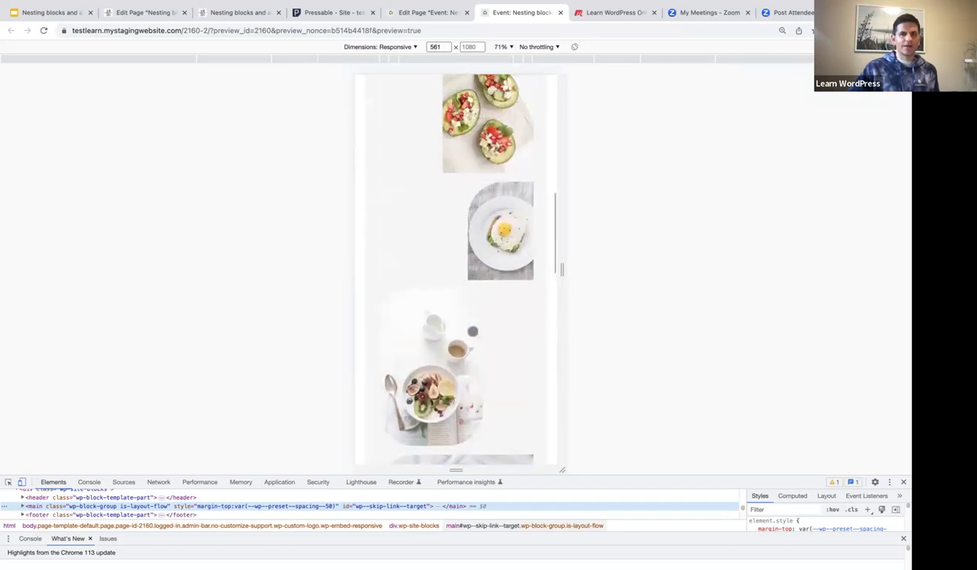
scroll(484, 211, up, 3)
scroll(484, 300, down, 4)
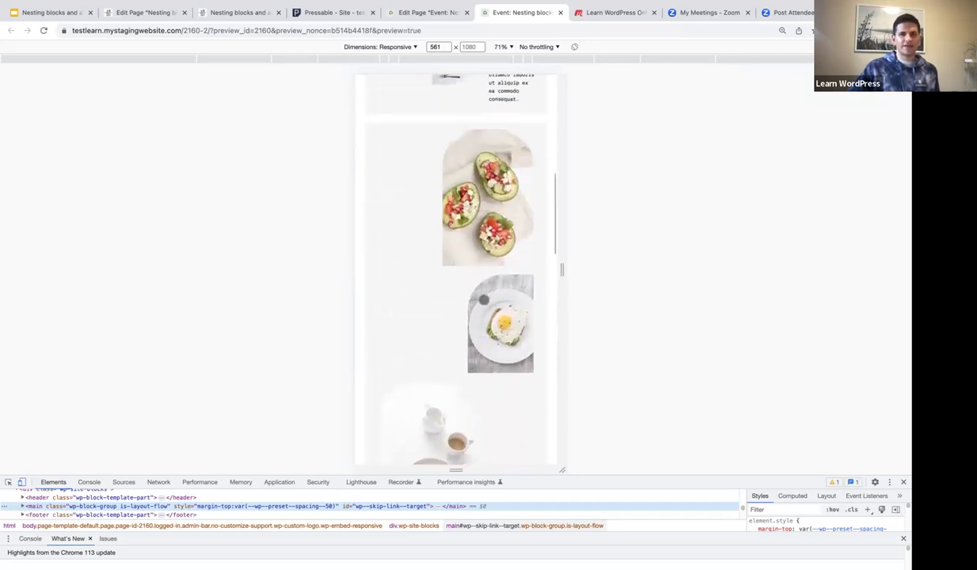
scroll(484, 301, down, 5)
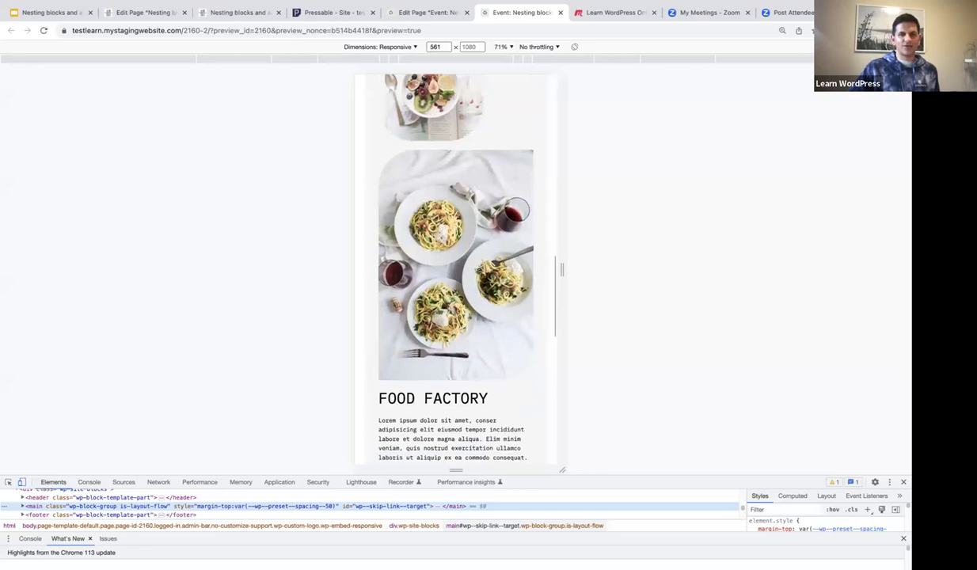
scroll(484, 281, down, 3)
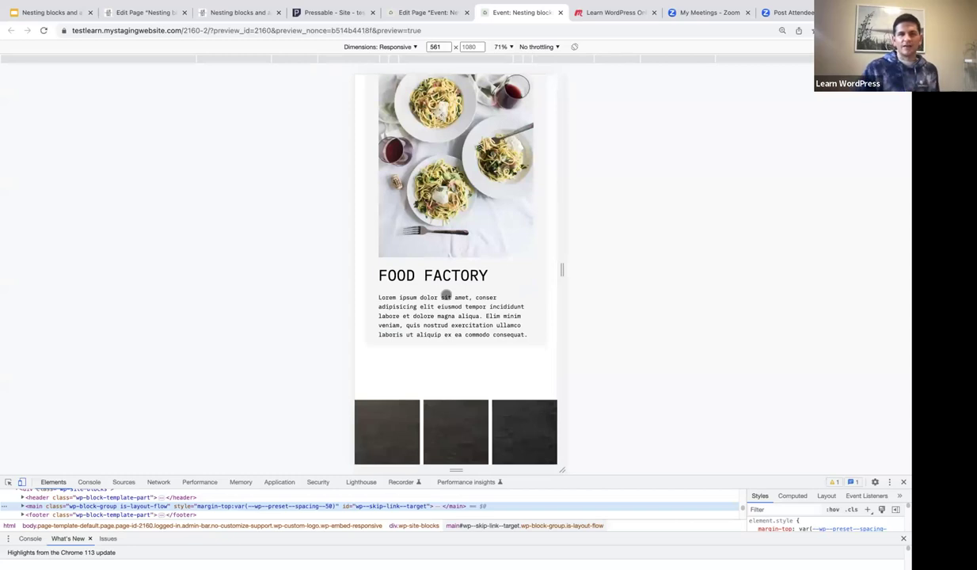
scroll(446, 295, down, 5)
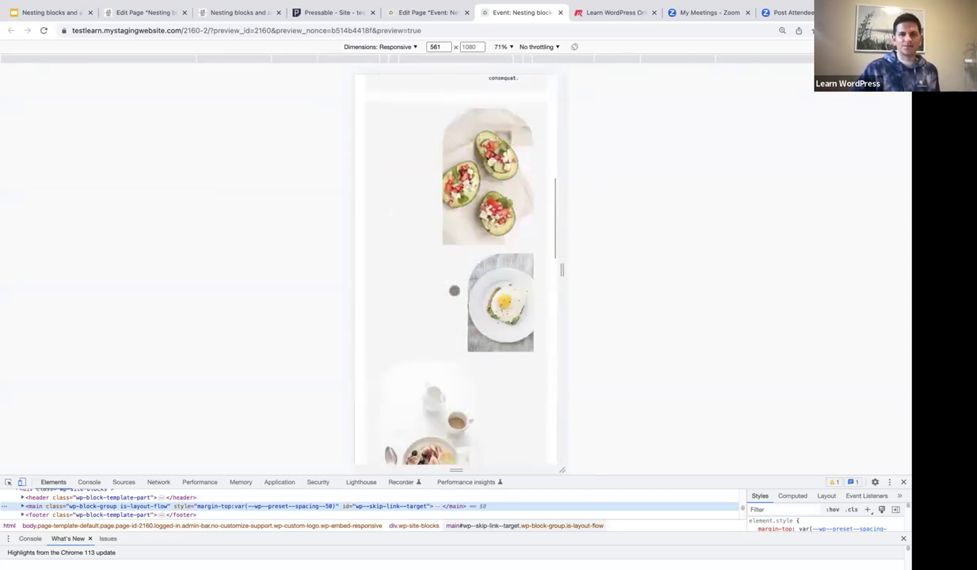
scroll(454, 291, up, 5)
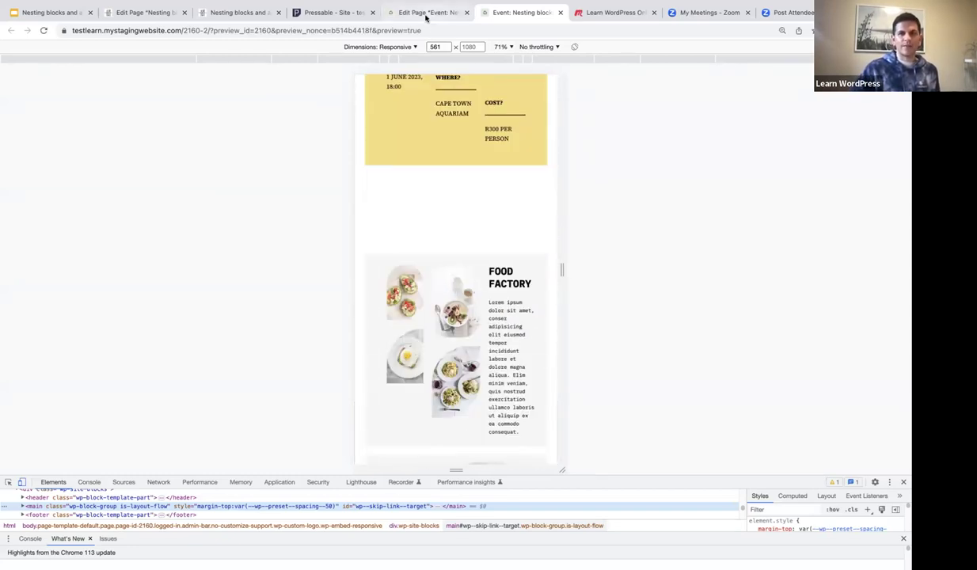
Step: Return to the Event page editor and check the Stack on mobile setting of the first Food Factory Columns block
click(426, 14)
scroll(535, 341, up, 5)
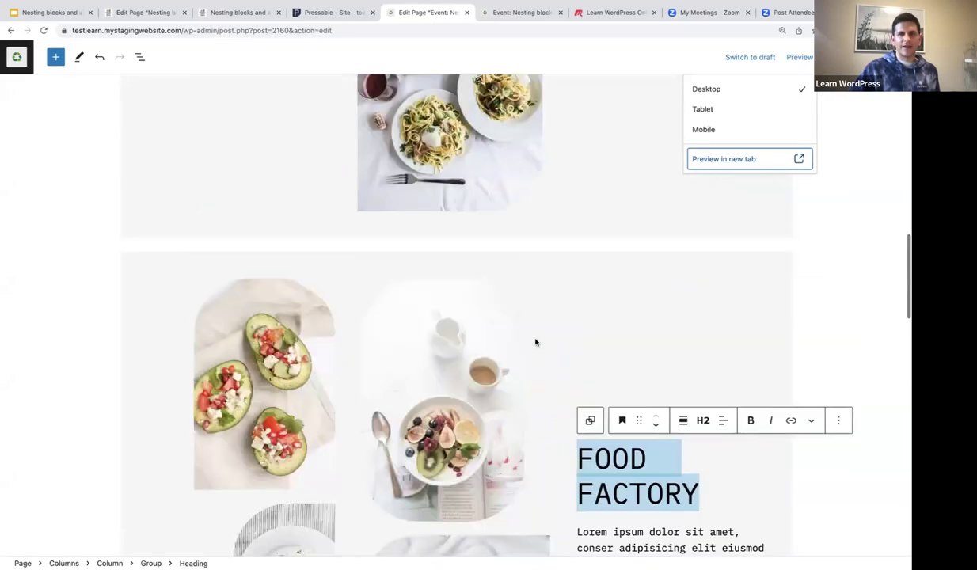
click(129, 199)
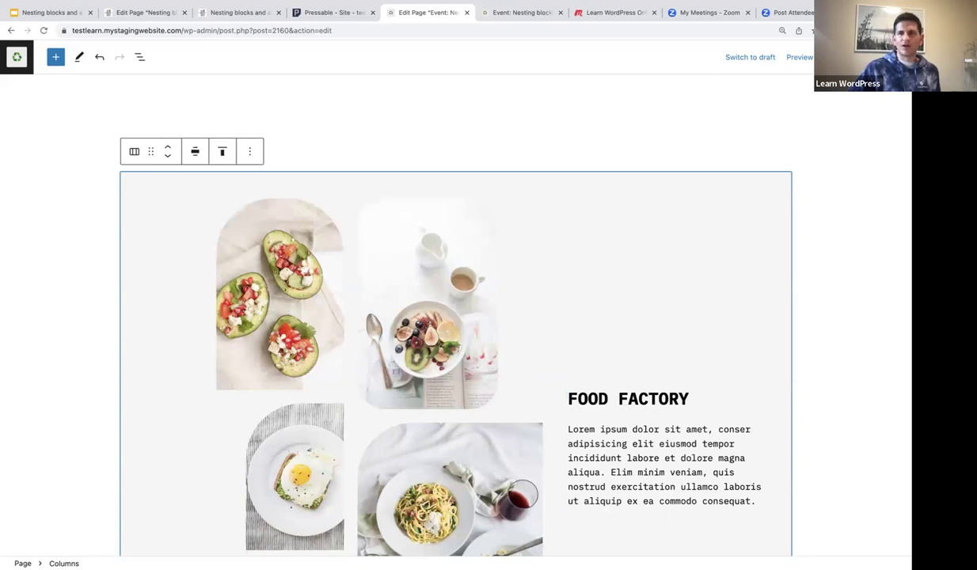
key(super+shift+comma)
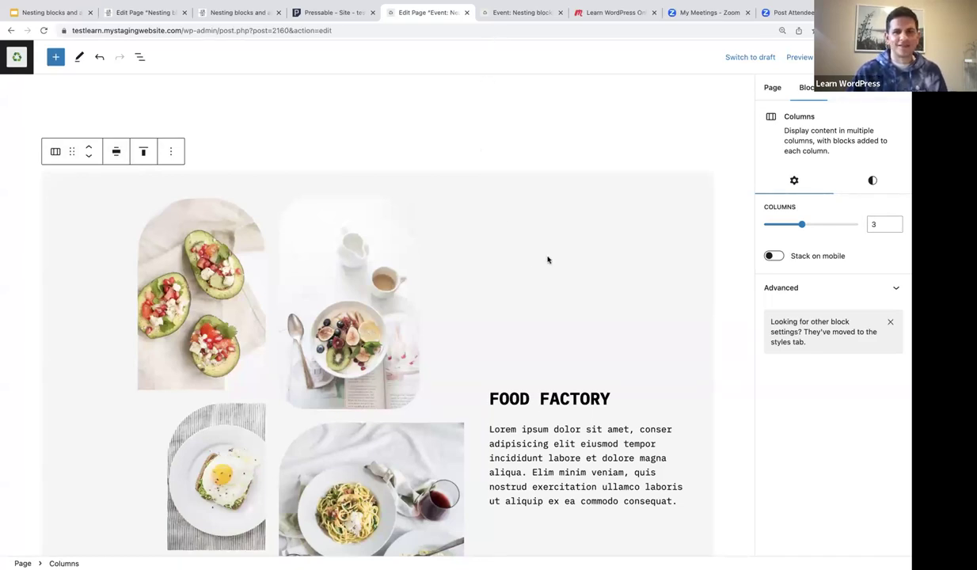
scroll(547, 260, down, 1)
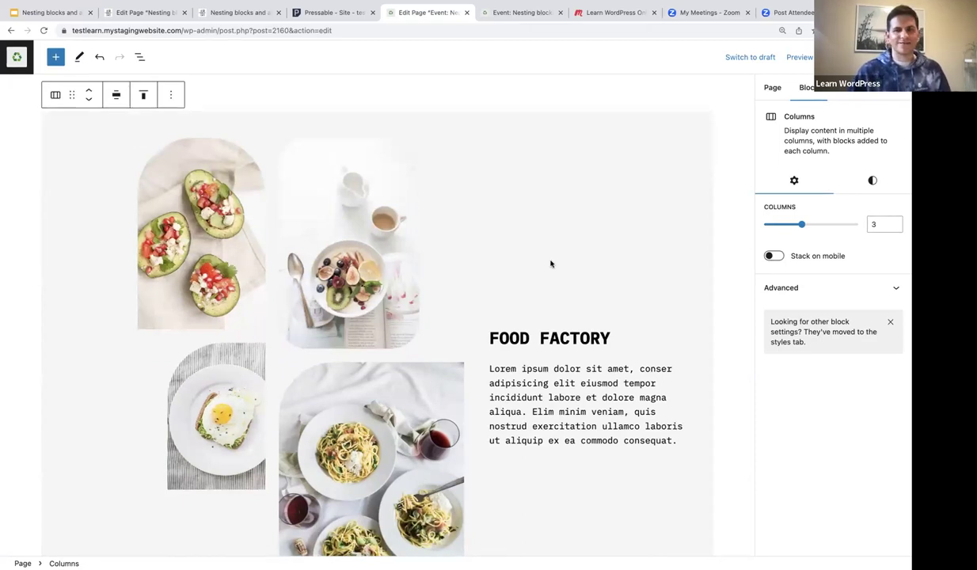
Step: Insert an empty paragraph block directly after the yellow event details Columns block
scroll(551, 264, up, 7)
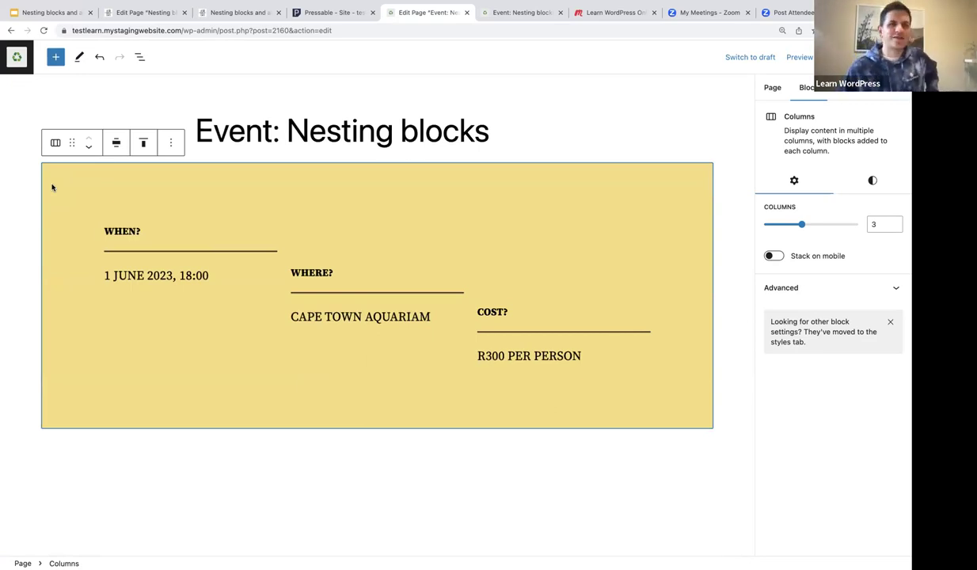
click(170, 143)
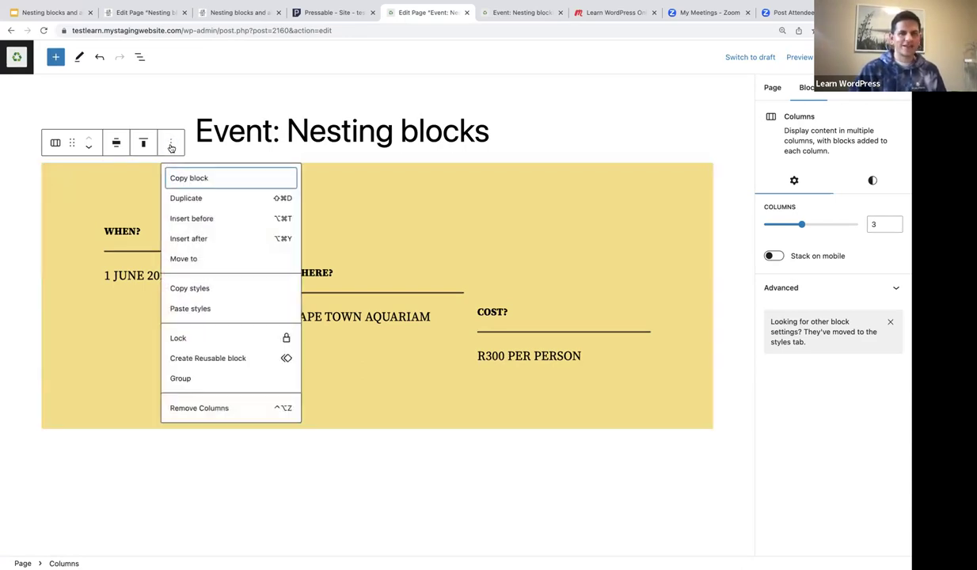
click(186, 239)
scroll(258, 435, down, 2)
scroll(258, 435, down, 3)
scroll(235, 402, up, 3)
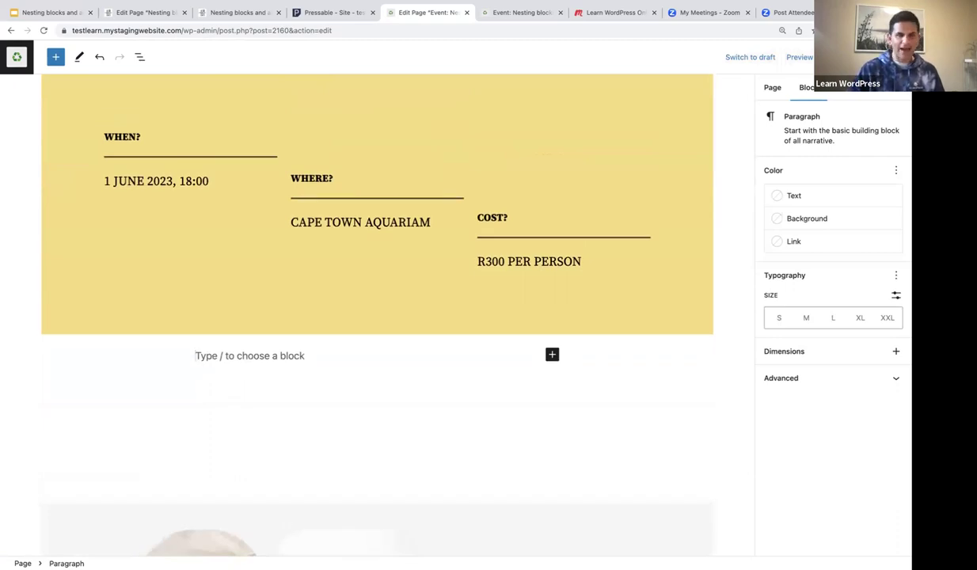
Step: Insert a Columns block with the 33 / 33 / 33 variation in the empty paragraph below the yellow event details section
text(/colu)
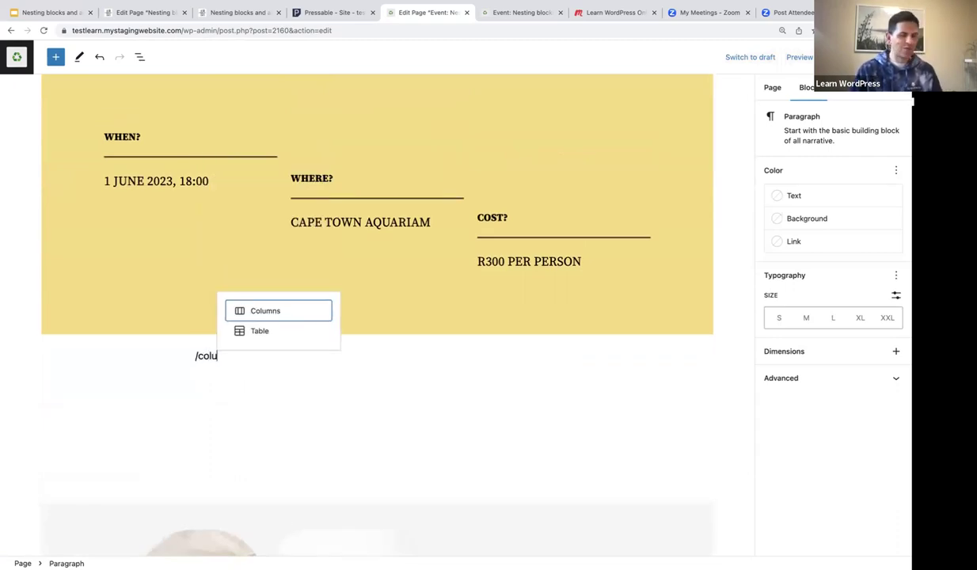
click(266, 309)
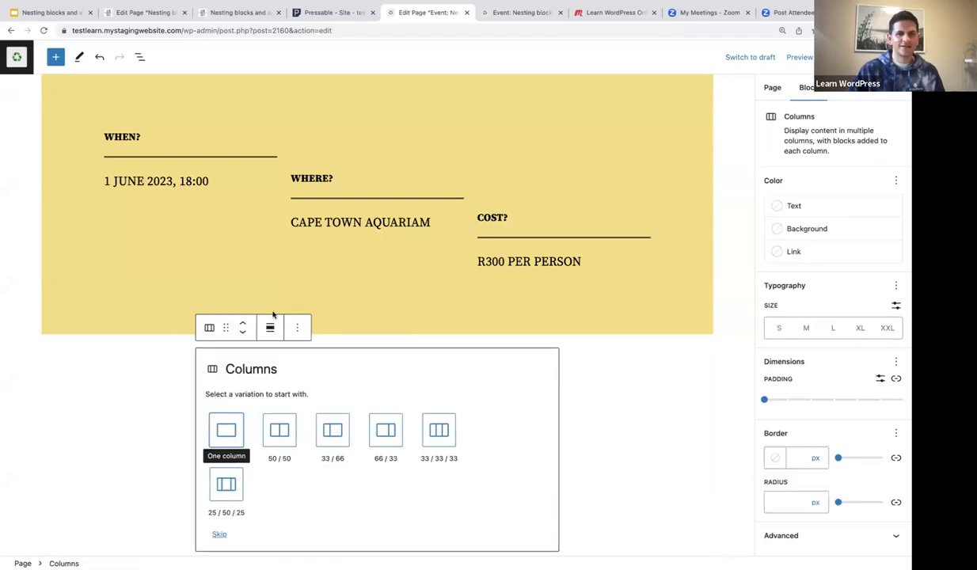
click(439, 430)
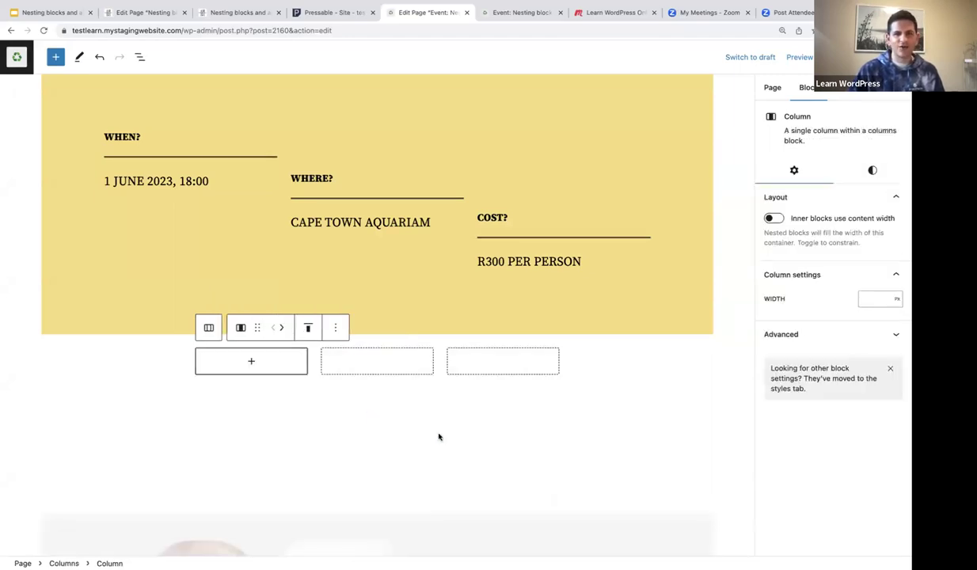
Step: Select the new parent Columns block in the List View and set its alignment to Wide width
click(139, 56)
click(48, 140)
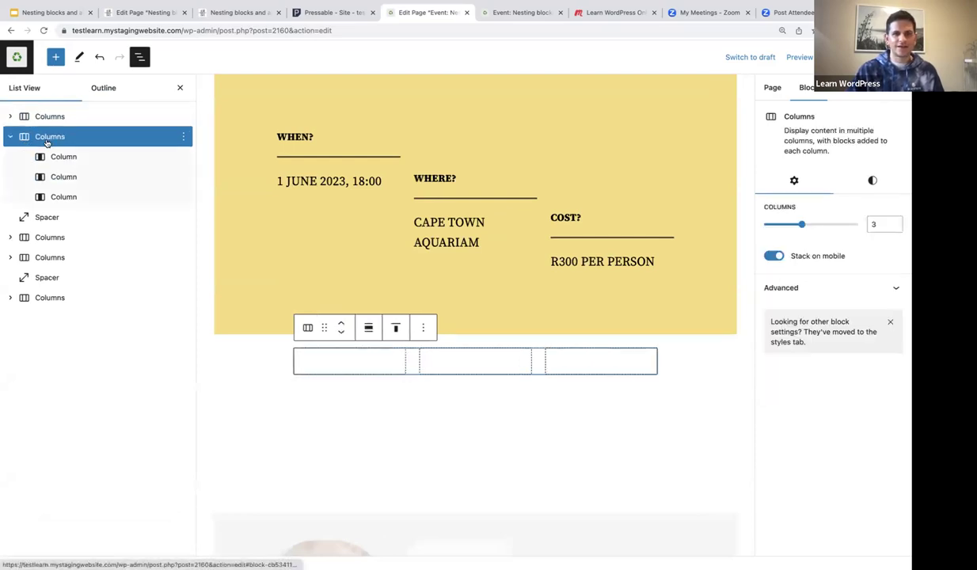
click(368, 328)
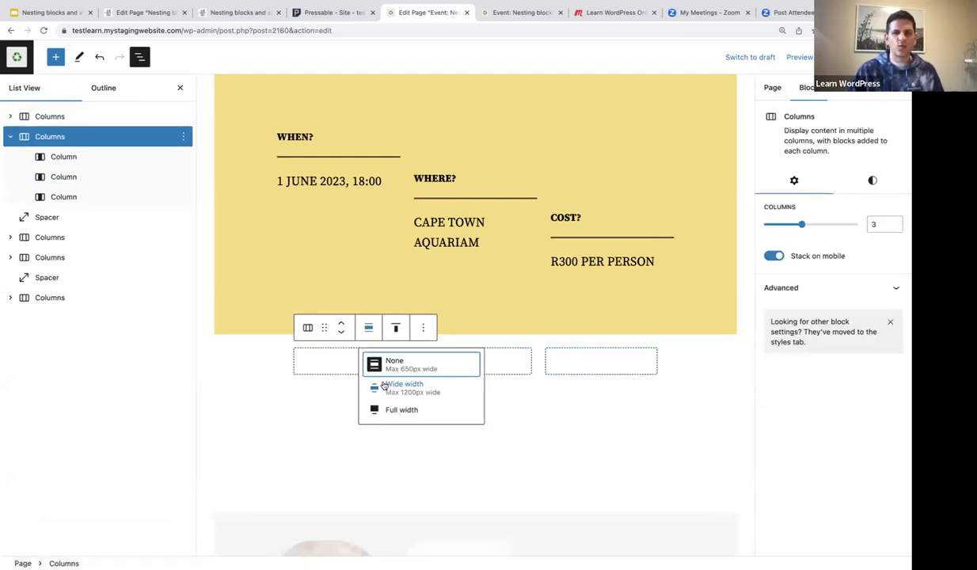
click(389, 387)
Step: Copy the hex code of the custom background color used by the yellow event details Columns block
scroll(336, 359, up, 2)
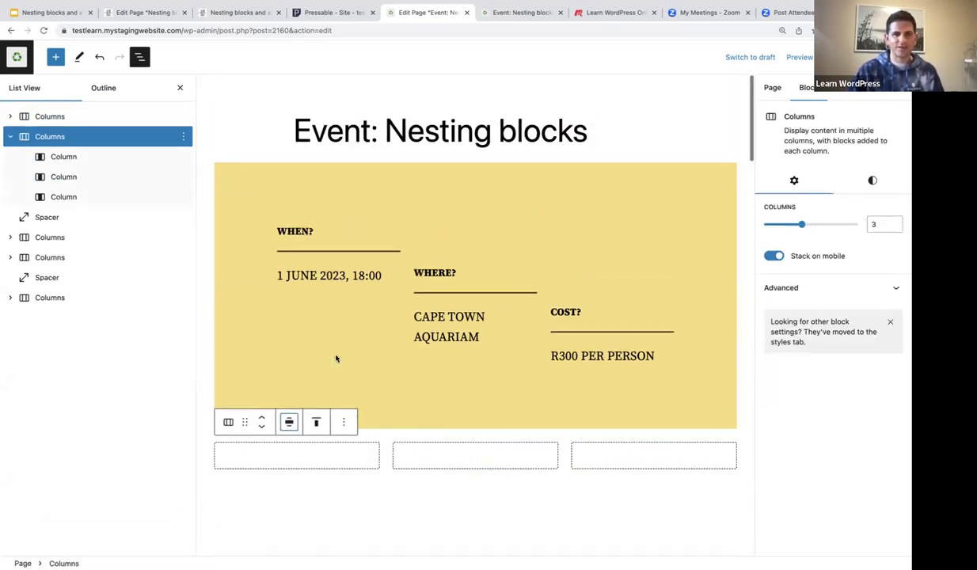
click(252, 186)
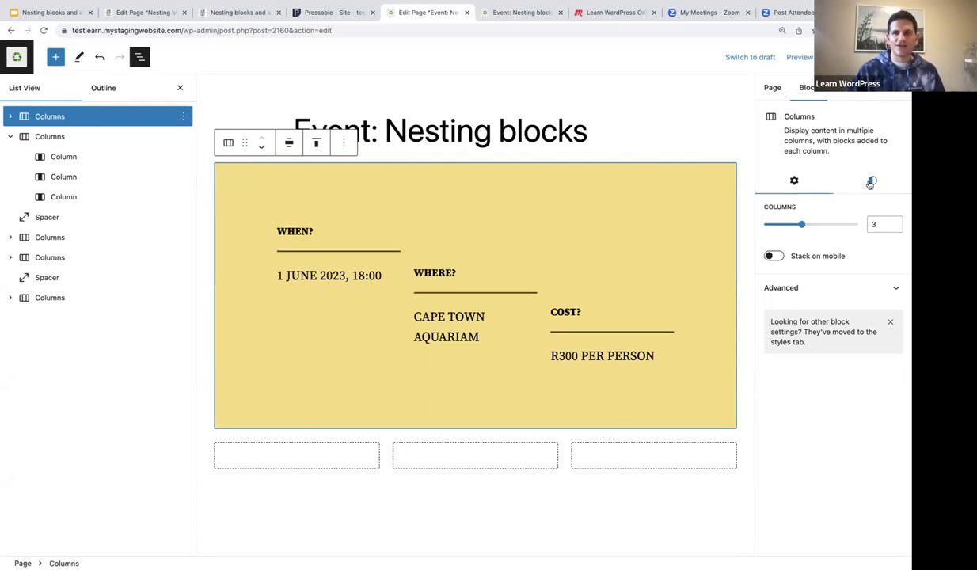
click(841, 179)
click(821, 256)
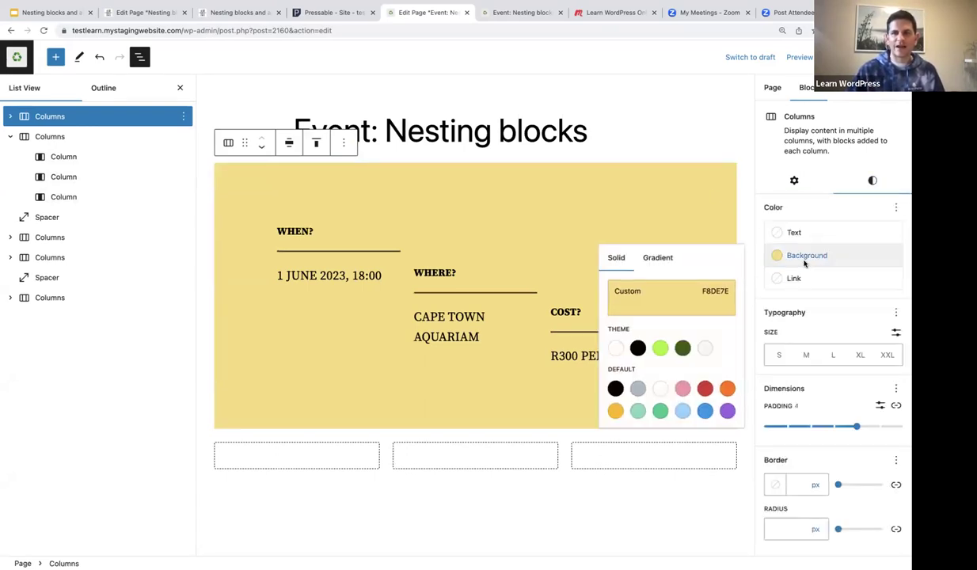
click(646, 289)
click(521, 478)
click(573, 450)
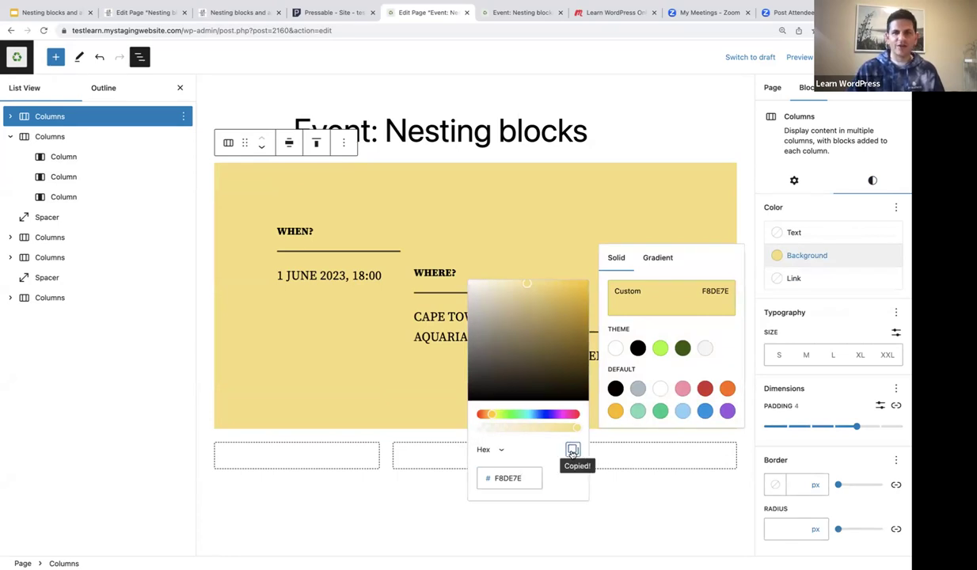
Step: Set the new three-column Columns block's background to the copied custom color F8DE7E
click(49, 134)
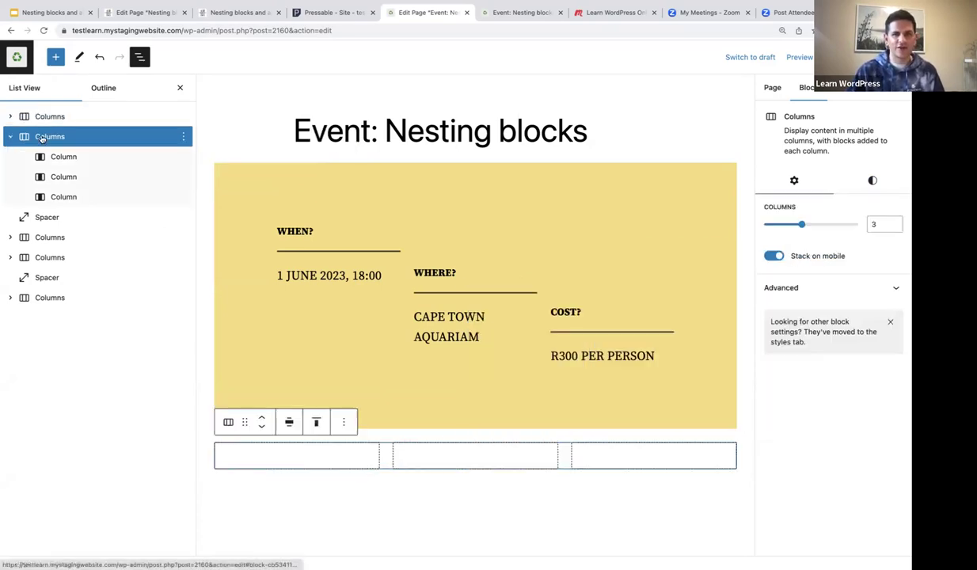
scroll(305, 400, down, 2)
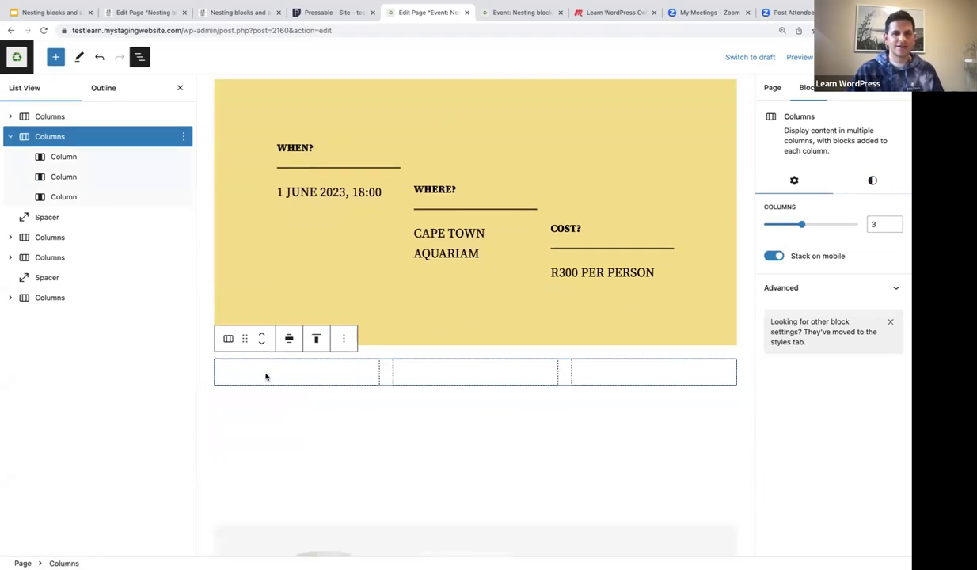
click(874, 180)
click(810, 255)
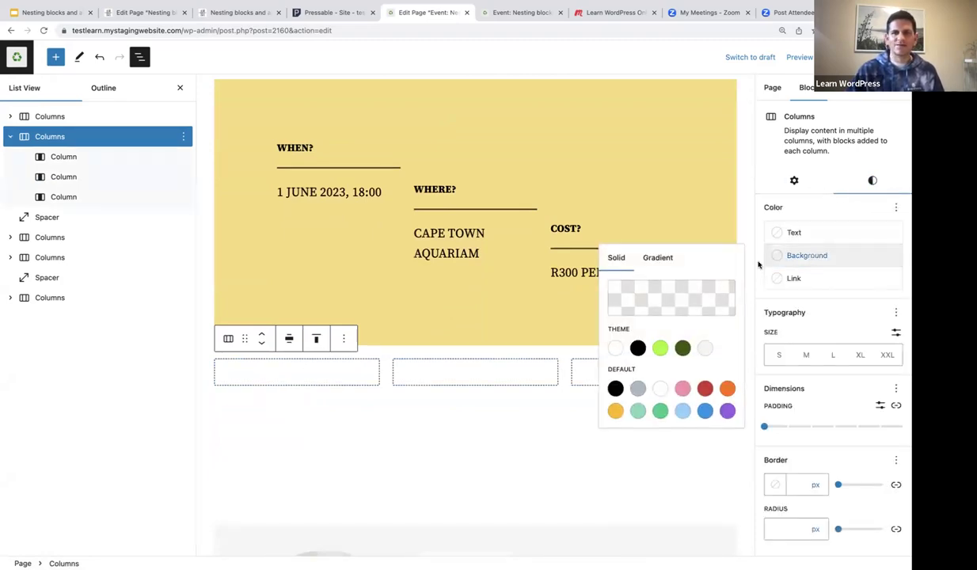
click(665, 299)
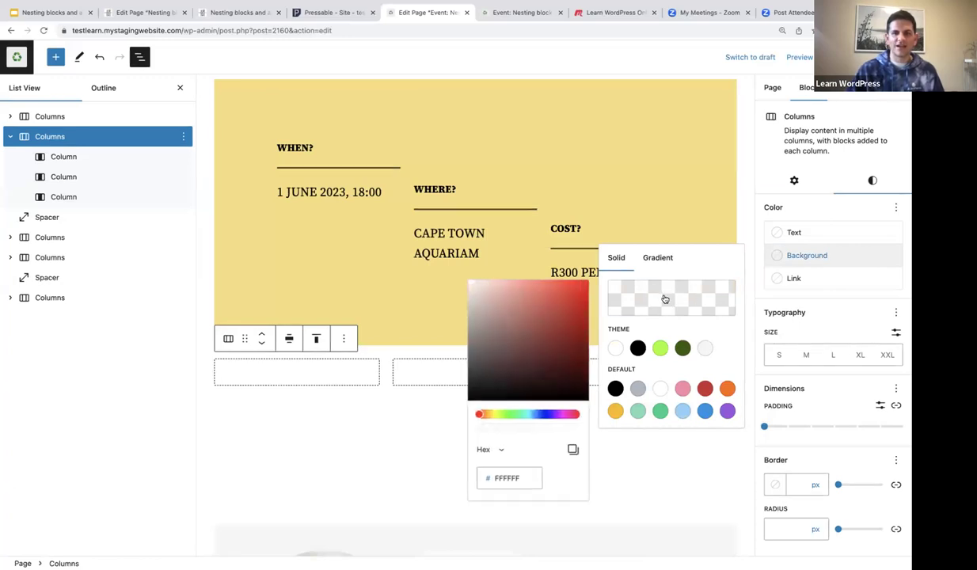
click(477, 480)
key(BackSpace)
key(ctrl+v)
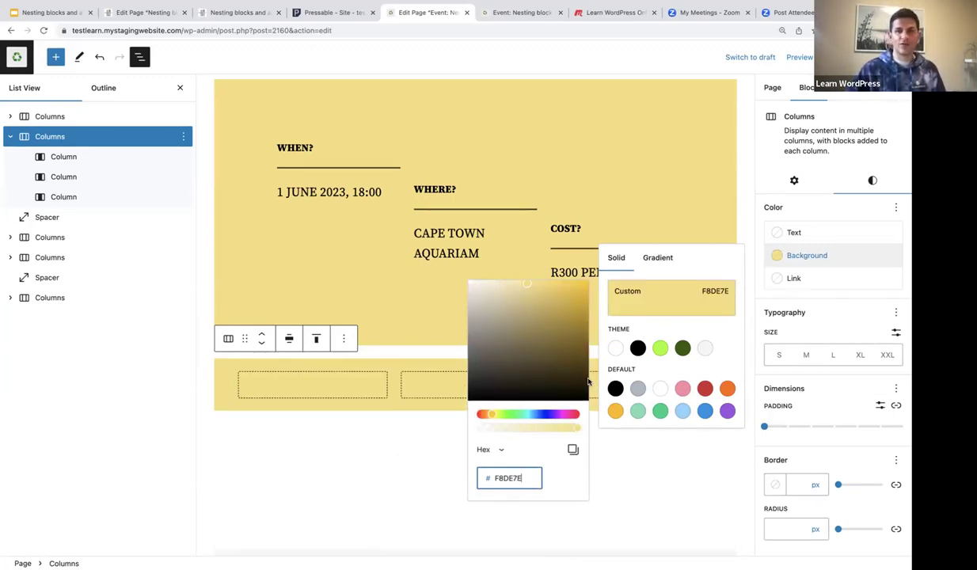
click(222, 373)
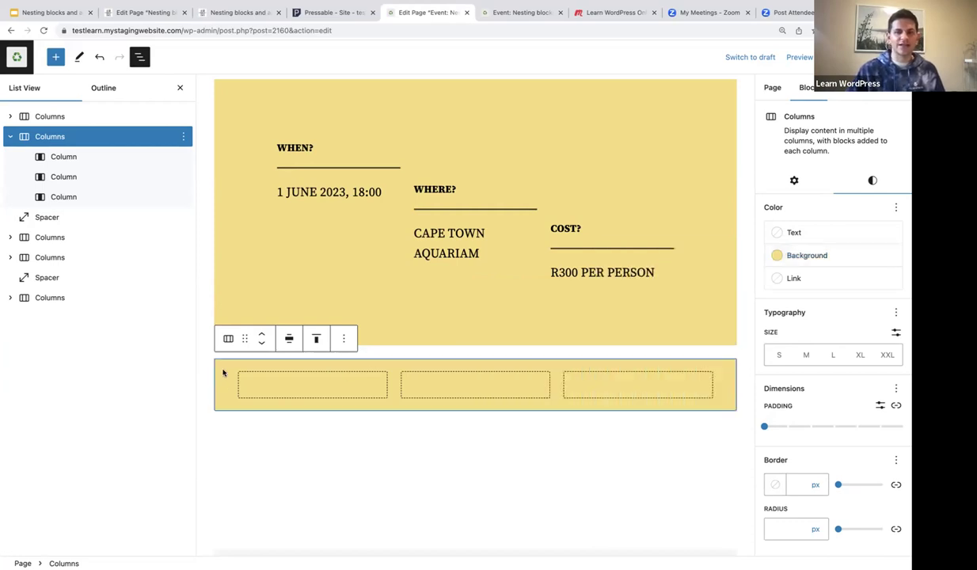
Step: Add a Heading block reading "WHEN?" inside the first column of the new Columns block
click(305, 385)
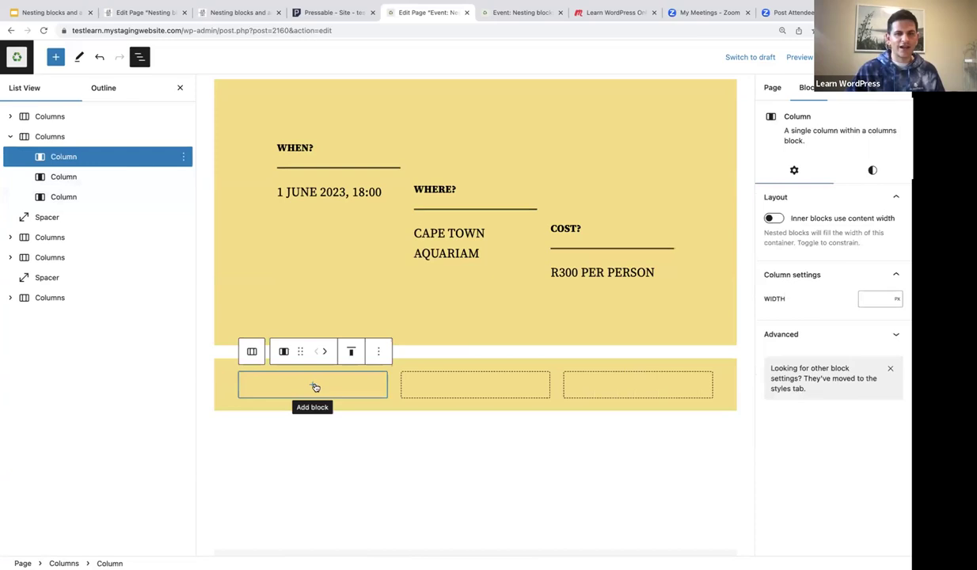
click(314, 387)
click(254, 473)
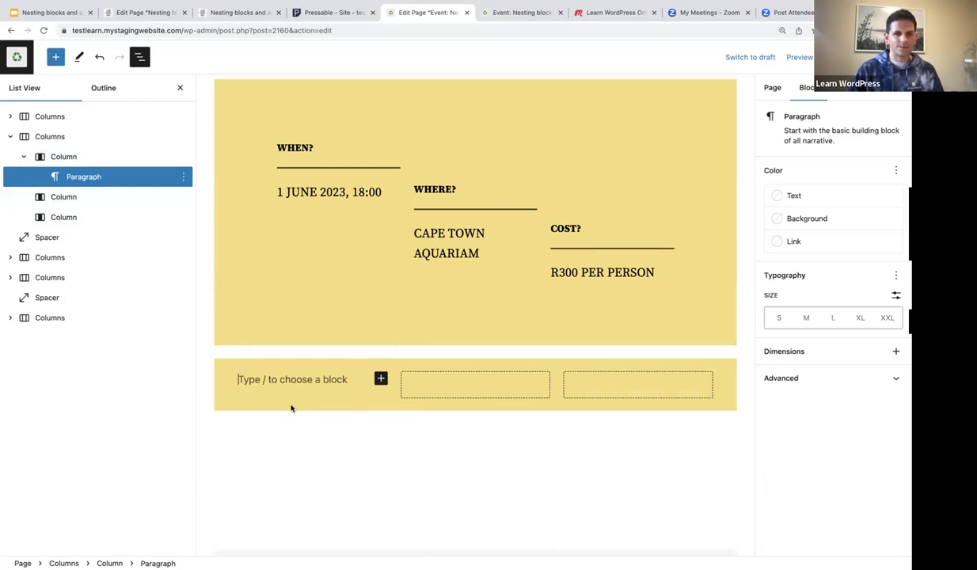
text(/)
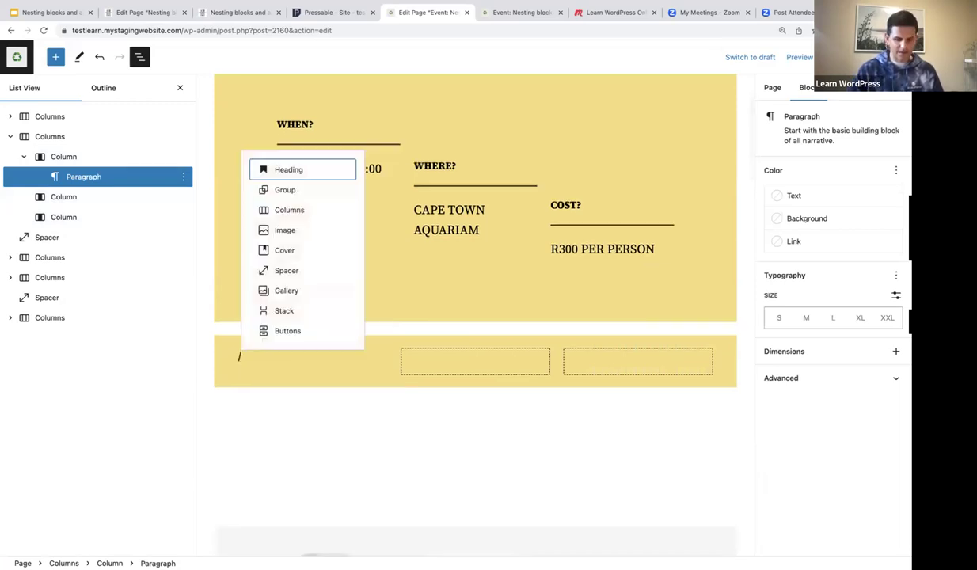
text(head)
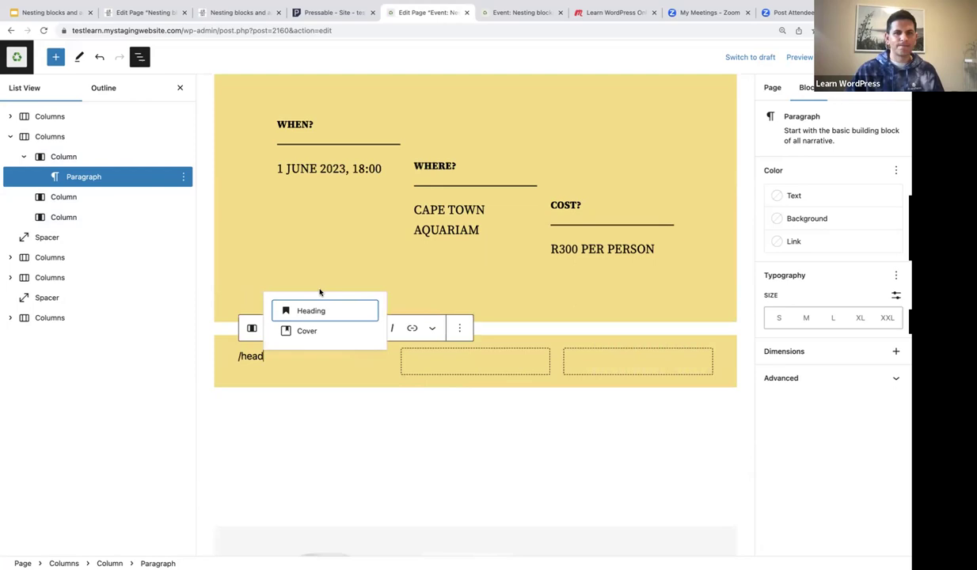
click(309, 312)
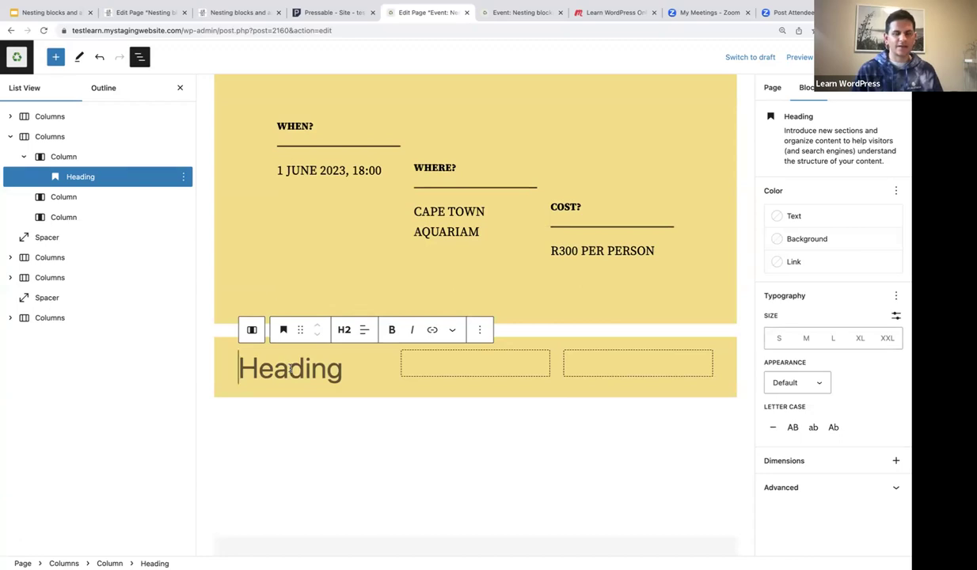
text(WHEN?)
Step: Add a Separator below the new WHEN? heading, followed by a paragraph reading "1 JUNE 2023, 18:00"
key(Return)
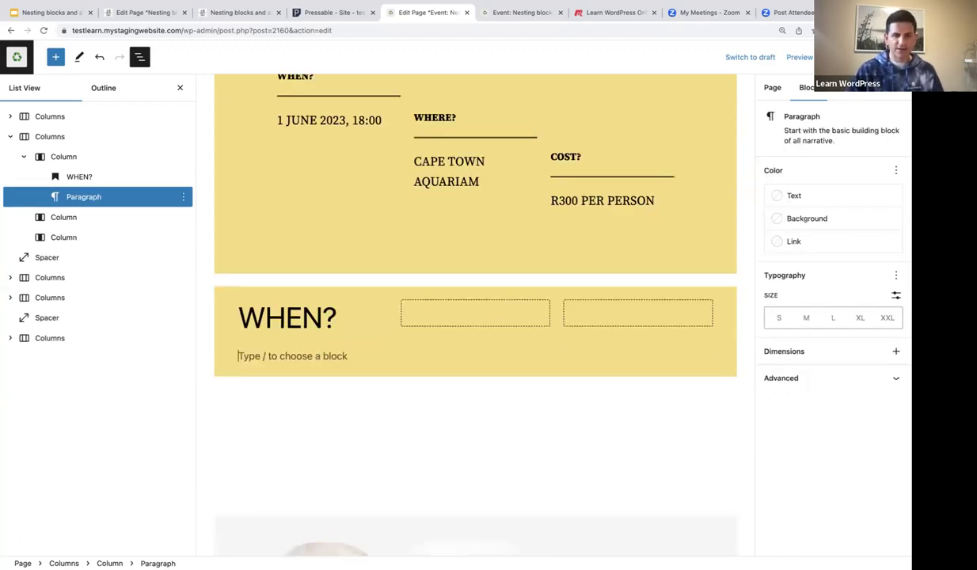
text(/sepa)
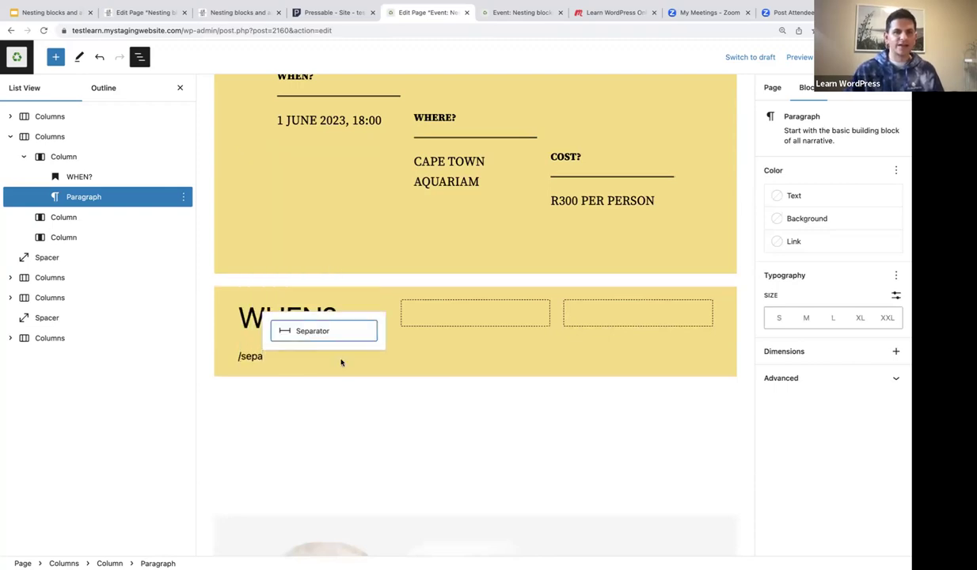
click(317, 332)
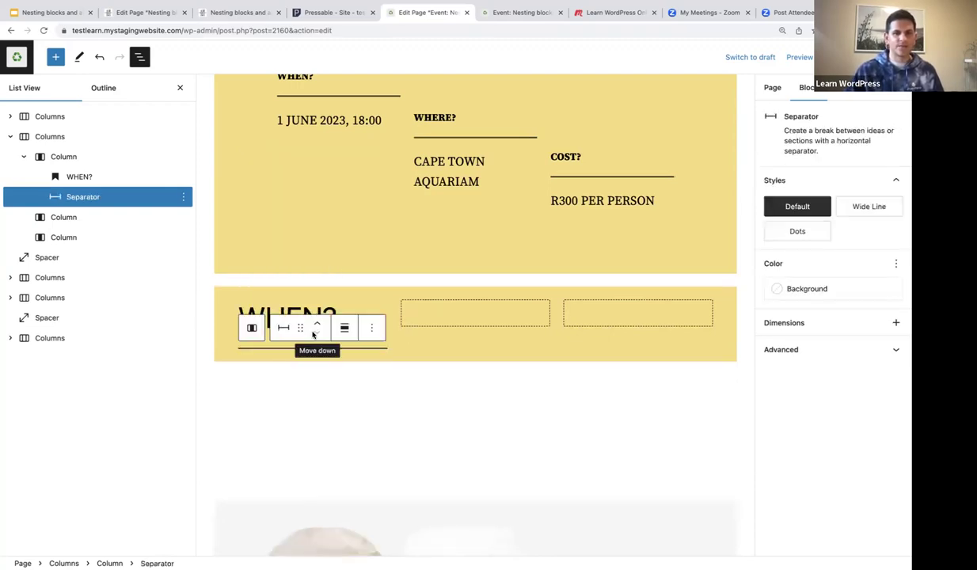
key(Return)
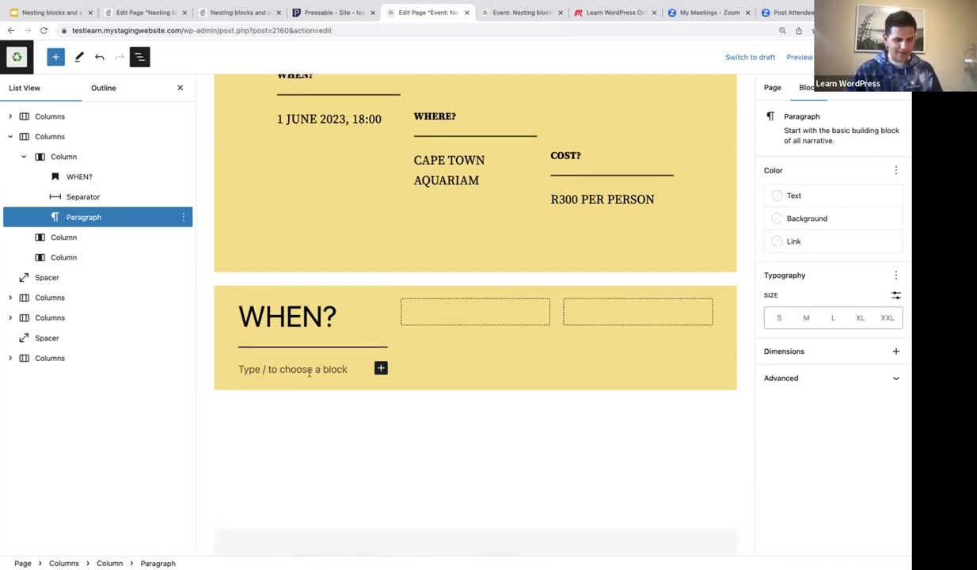
text(1 JUNE)
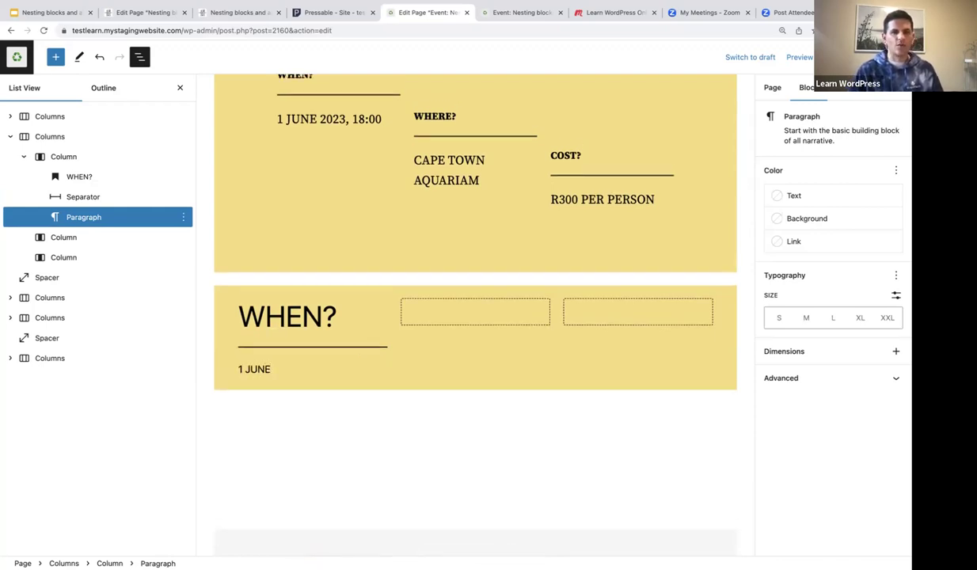
text( 2023, 18:00)
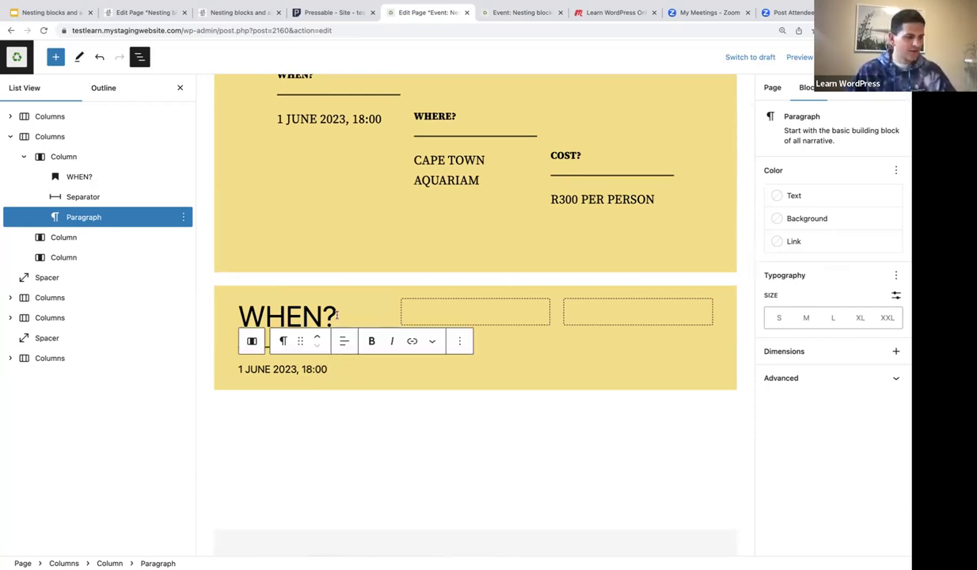
Step: Set the new WHEN? heading's font size to M and its appearance to Extra Bold
drag(340, 315, 240, 310)
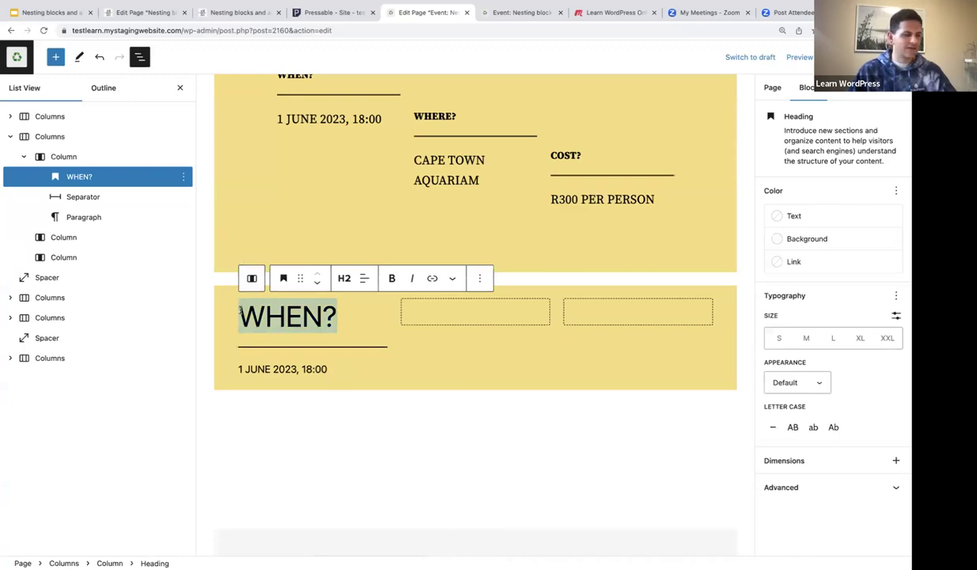
click(806, 339)
scroll(294, 339, up, 2)
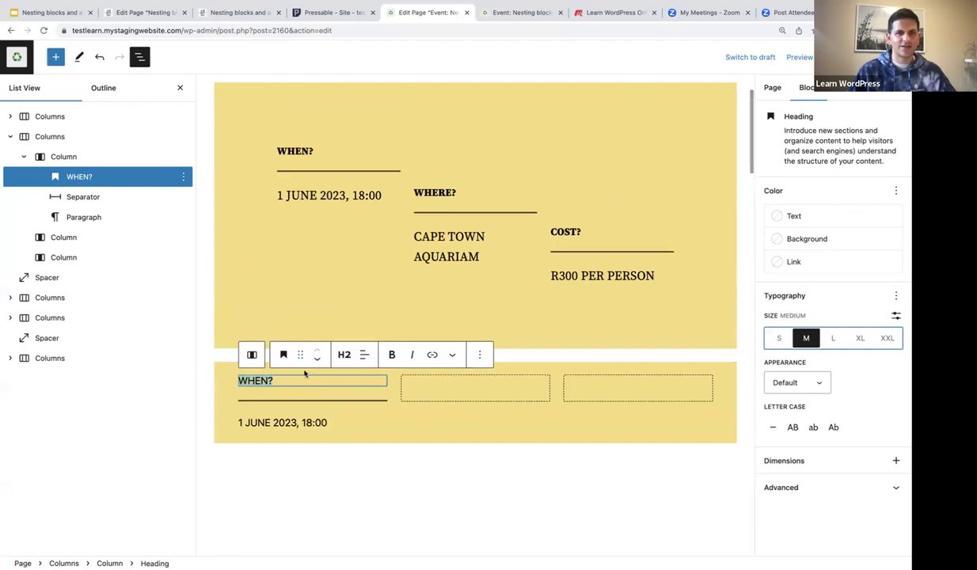
scroll(291, 387, down, 1)
mouse_move(291, 388)
click(808, 382)
scroll(796, 412, down, 5)
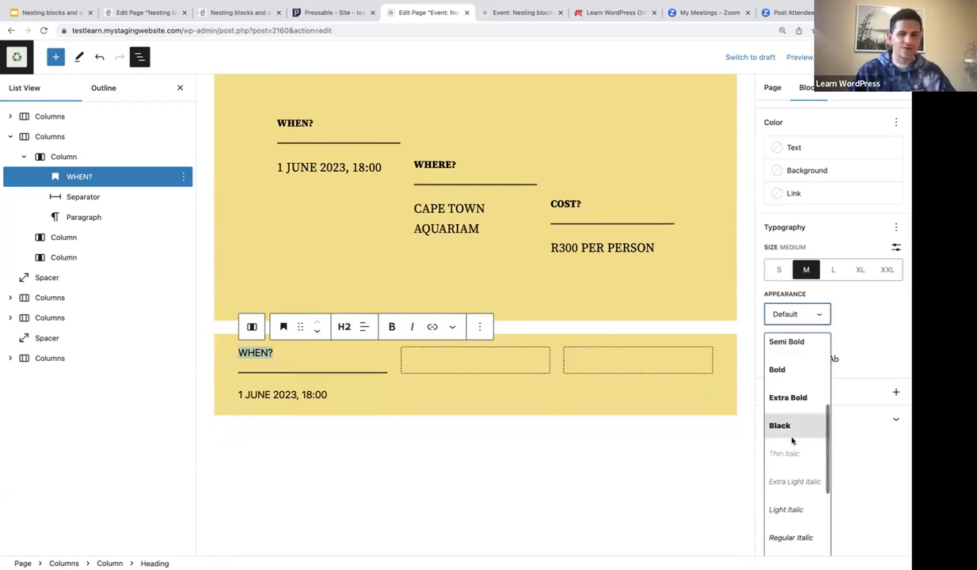
scroll(793, 430, down, 2)
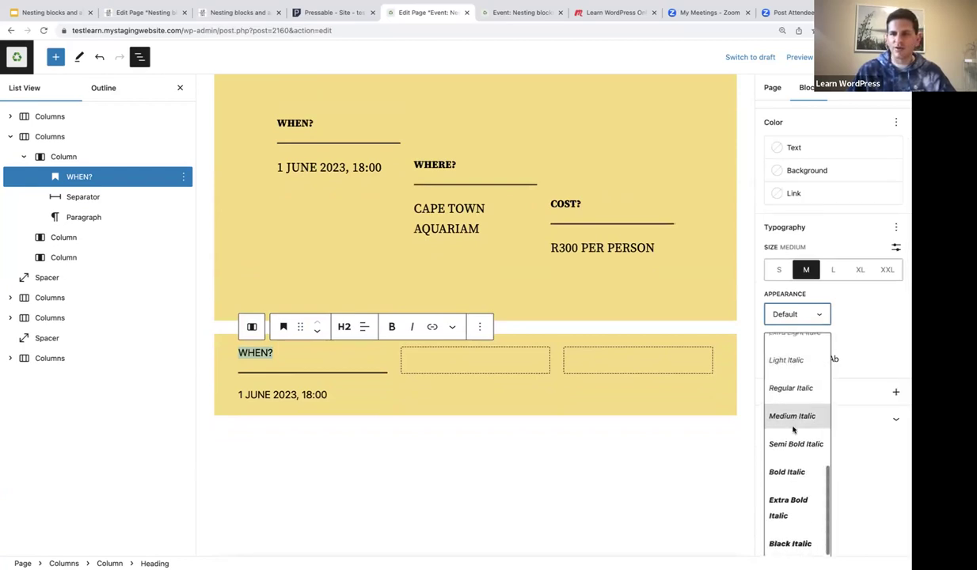
scroll(784, 471, up, 3)
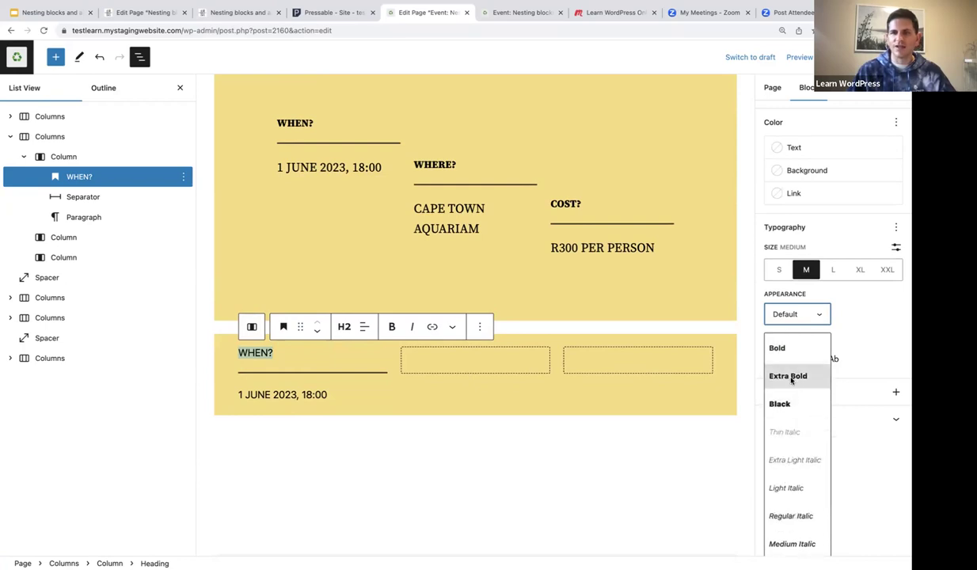
click(788, 377)
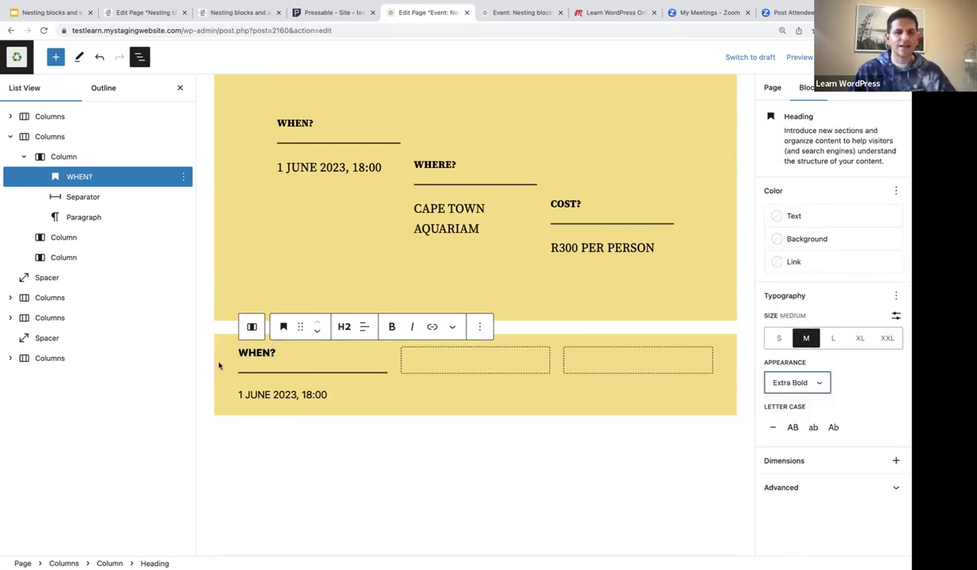
Step: Set the font size of the new "1 JUNE 2023, 18:00" paragraph to a custom 1.4 rem
drag(328, 394, 236, 395)
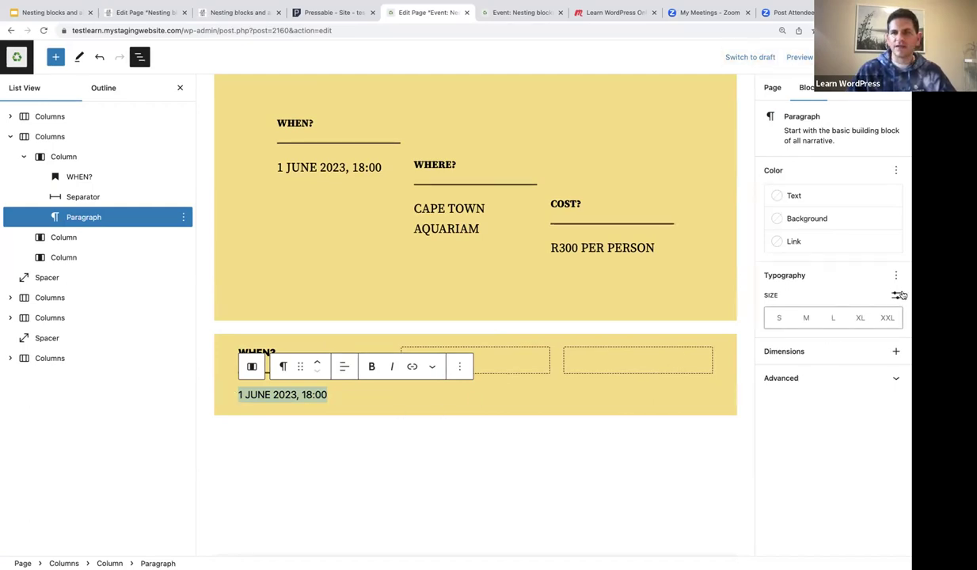
click(897, 296)
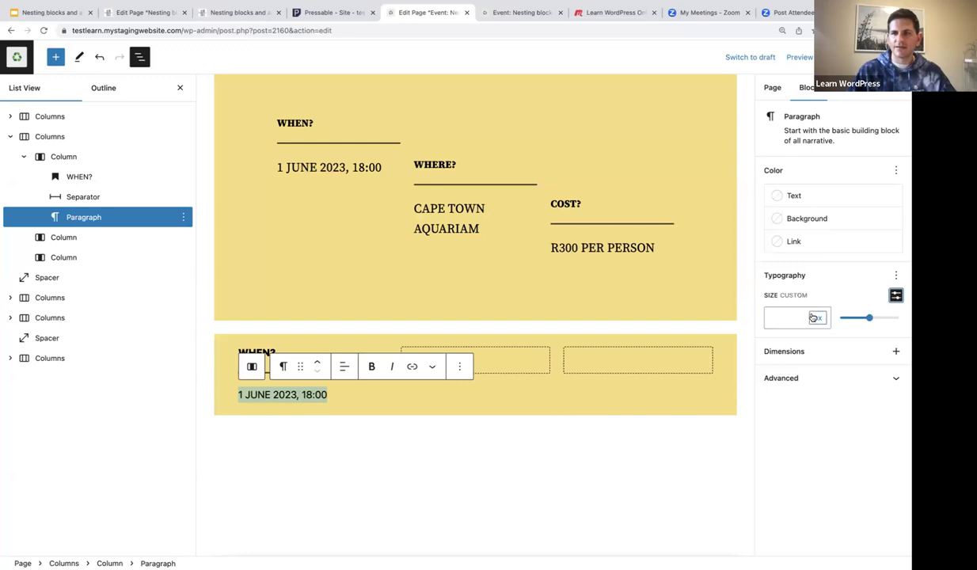
click(818, 318)
click(824, 343)
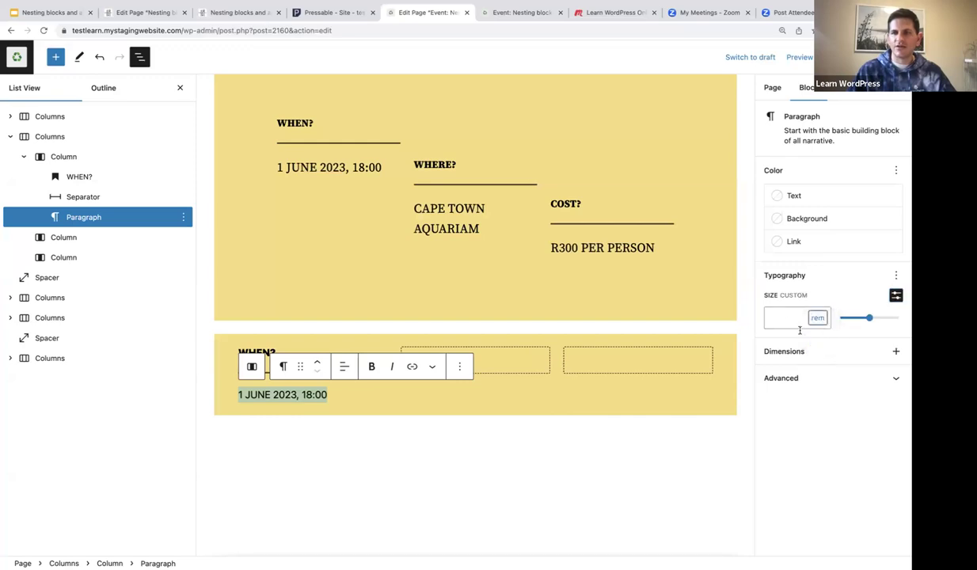
click(782, 317)
text(1.4)
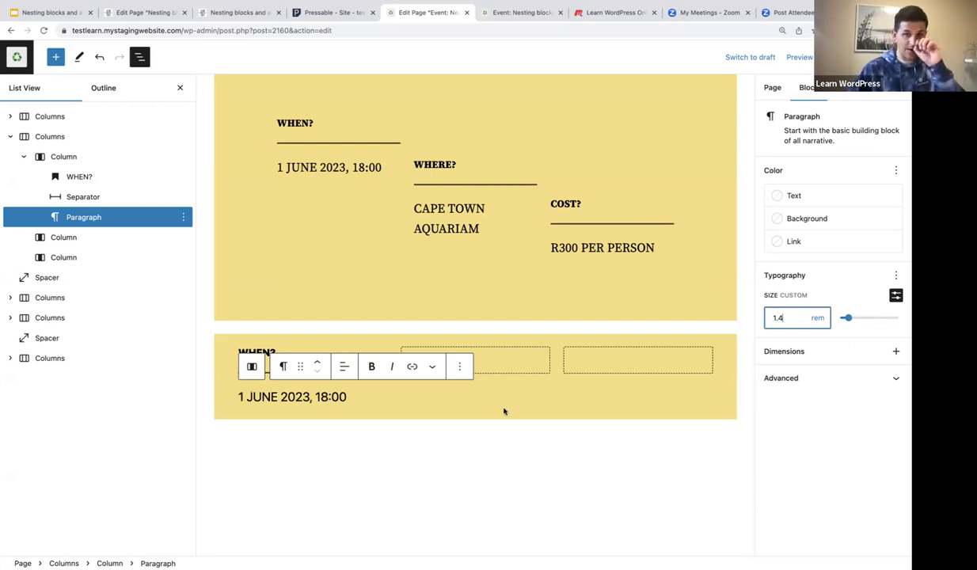
triple_click(350, 400)
click(348, 398)
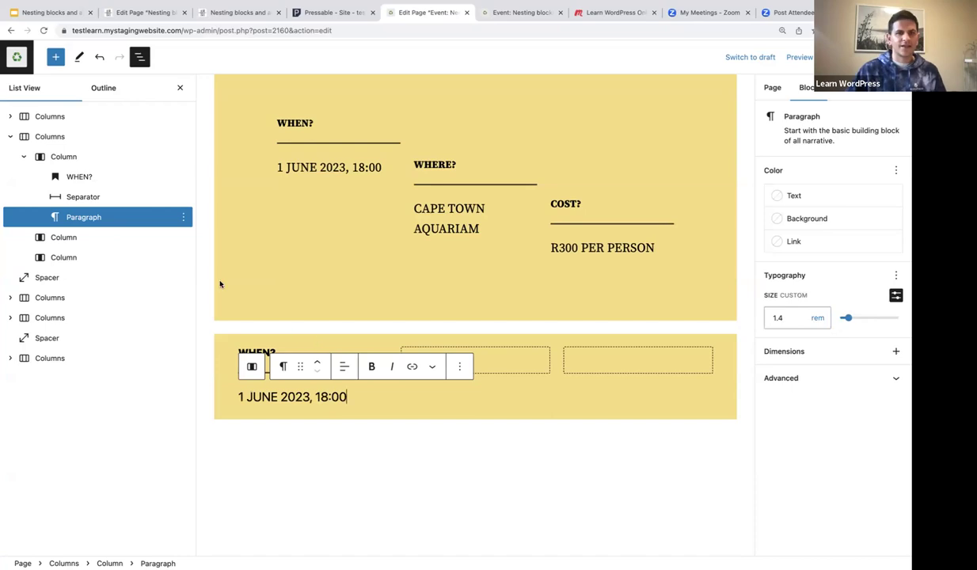
Step: Set the padding of the new yellow Columns block to 4
click(55, 158)
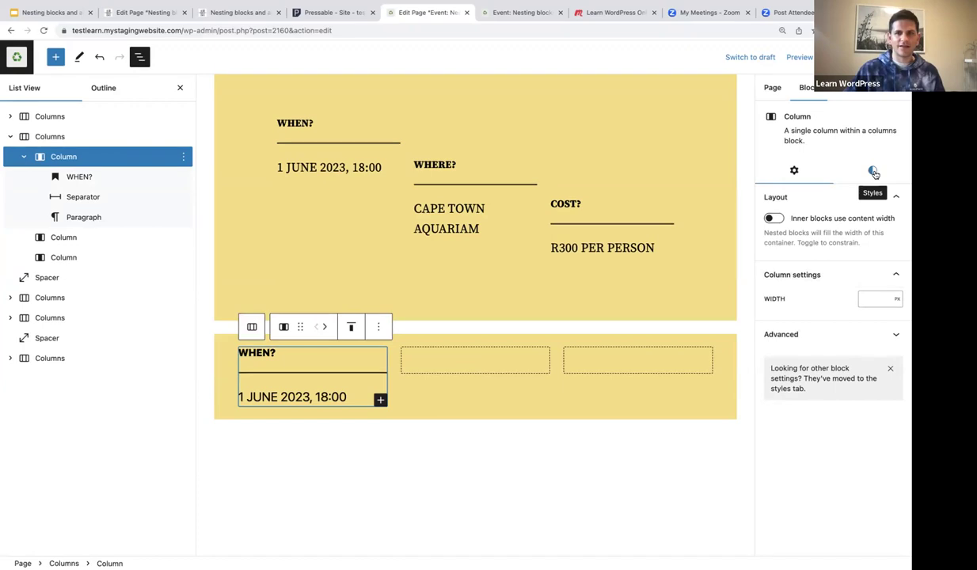
click(48, 138)
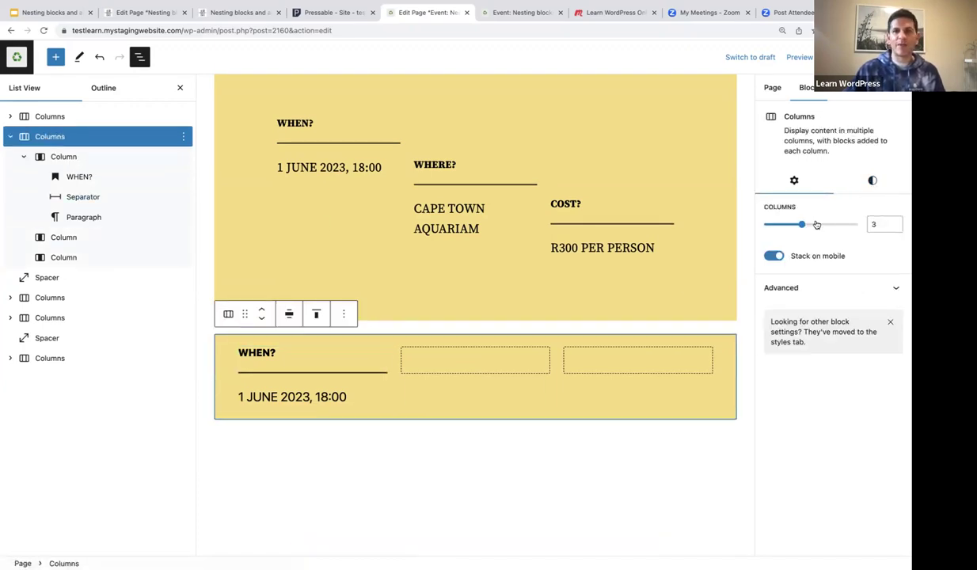
click(873, 182)
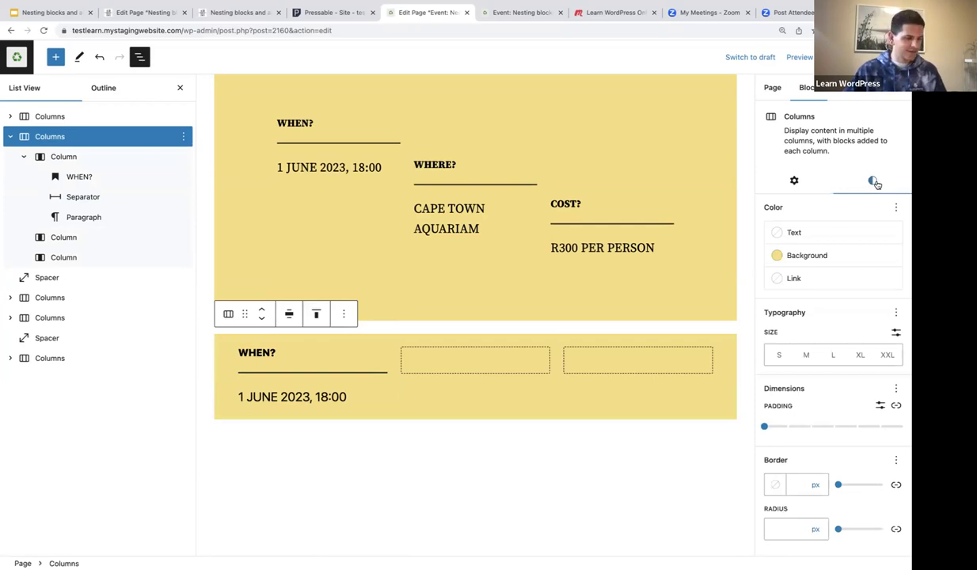
drag(766, 426, 853, 444)
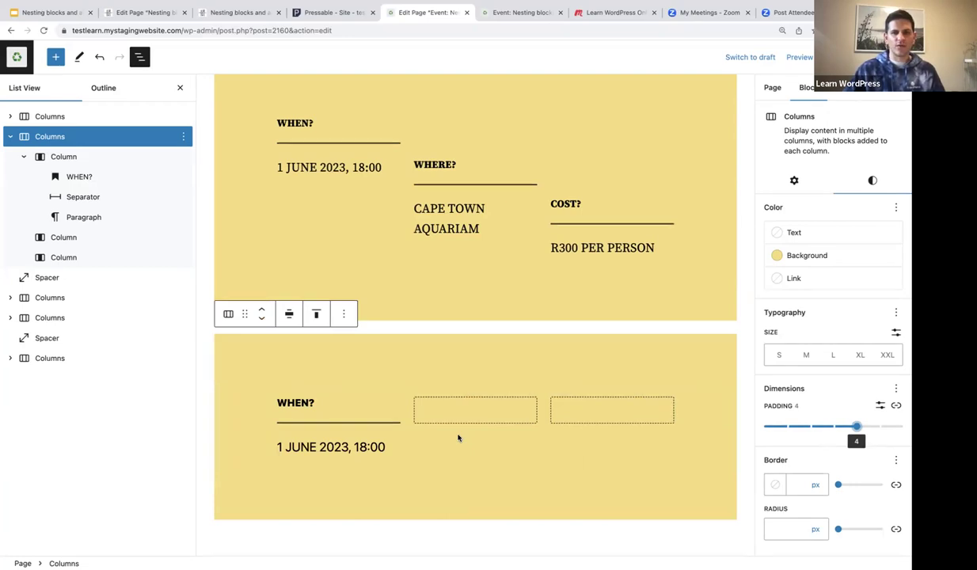
Step: Examine the typography settings of the original section's WHEN? heading and compare its look with the new one
scroll(450, 431, down, 1)
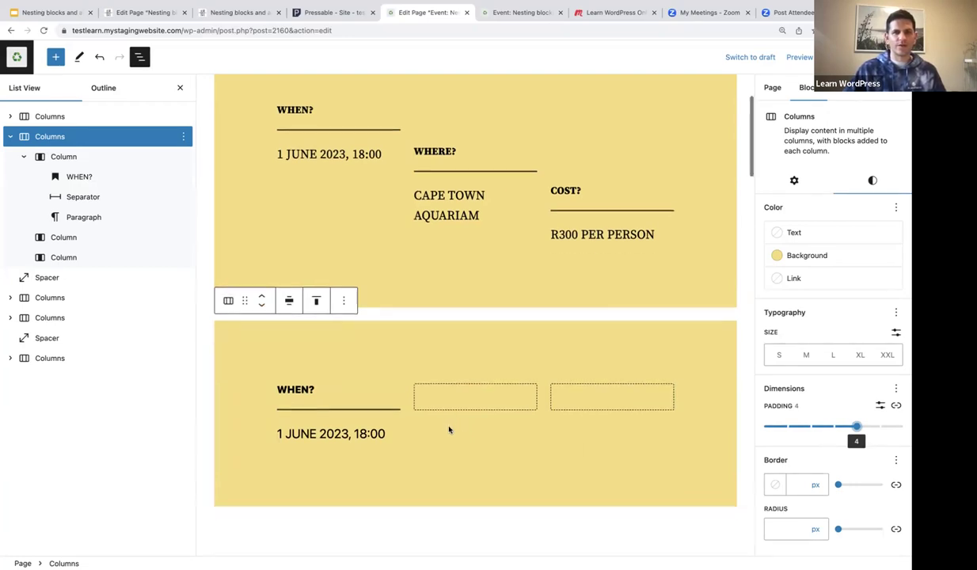
scroll(449, 430, down, 1)
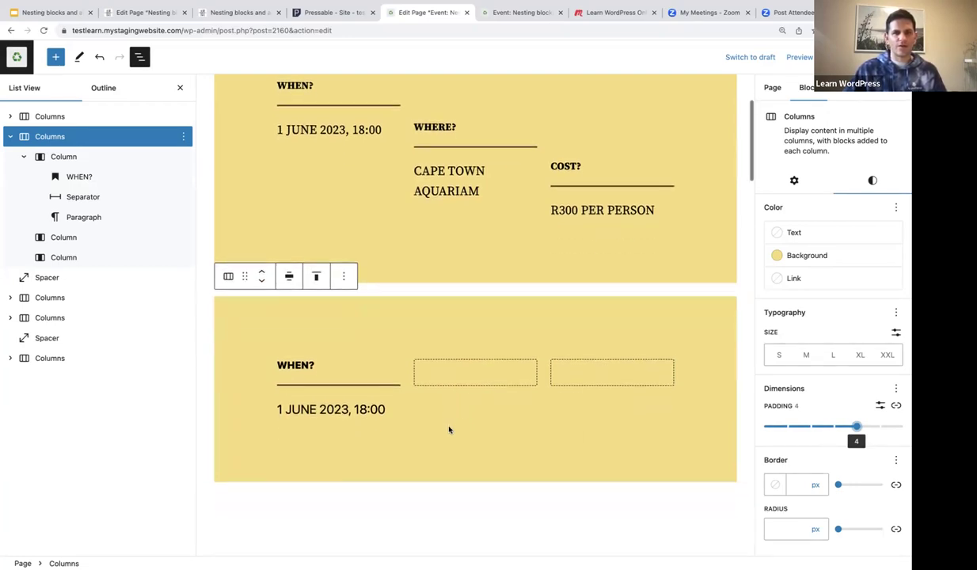
mouse_move(401, 411)
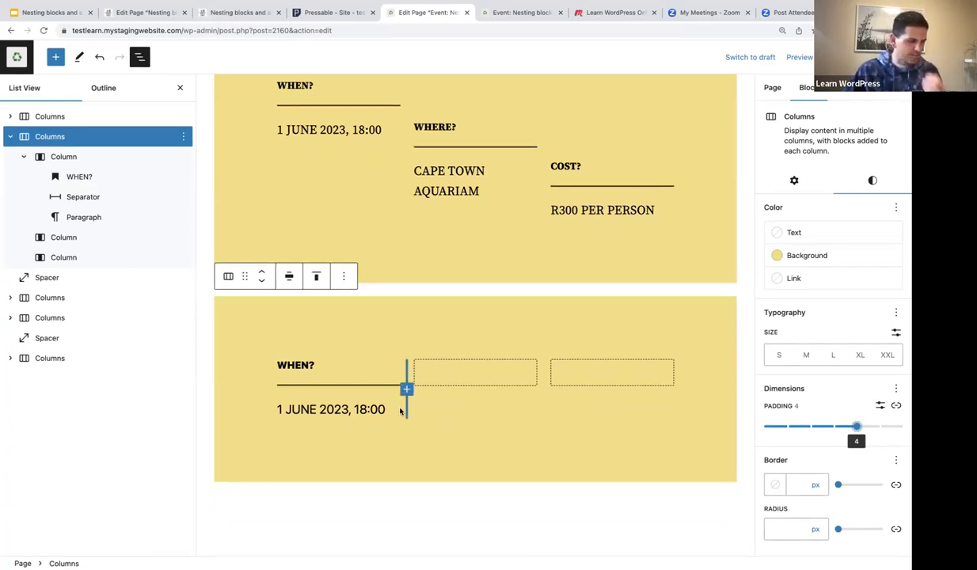
scroll(400, 411, up, 3)
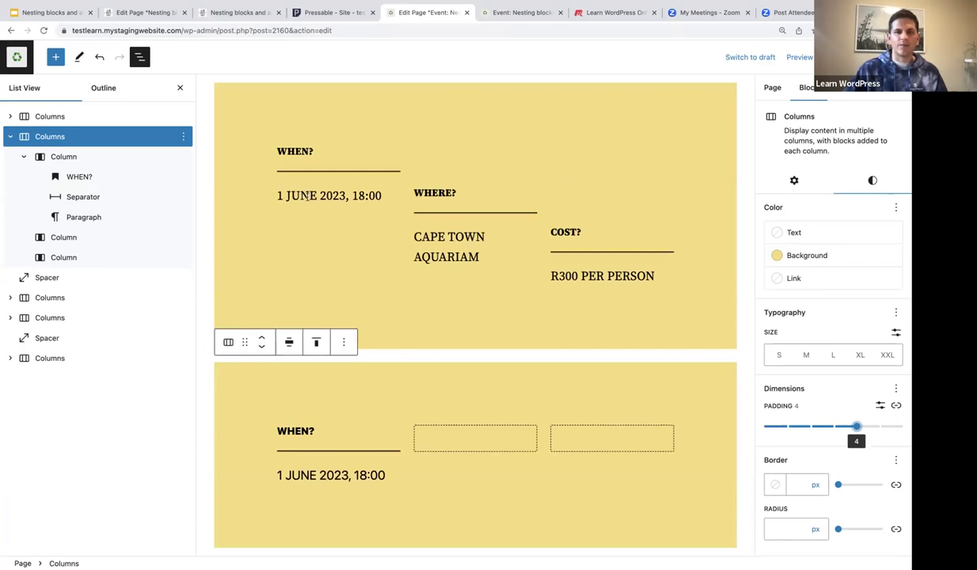
click(282, 152)
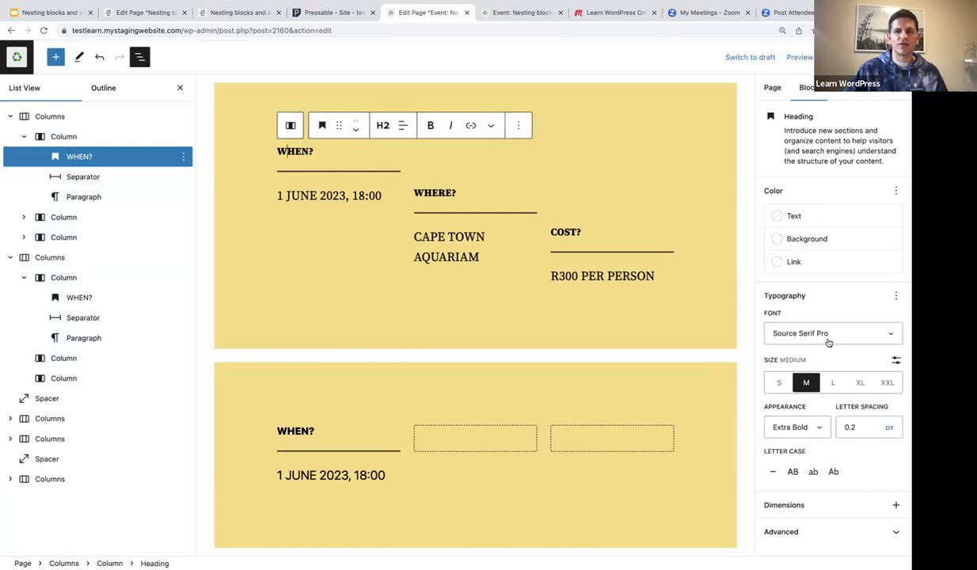
scroll(420, 412, down, 3)
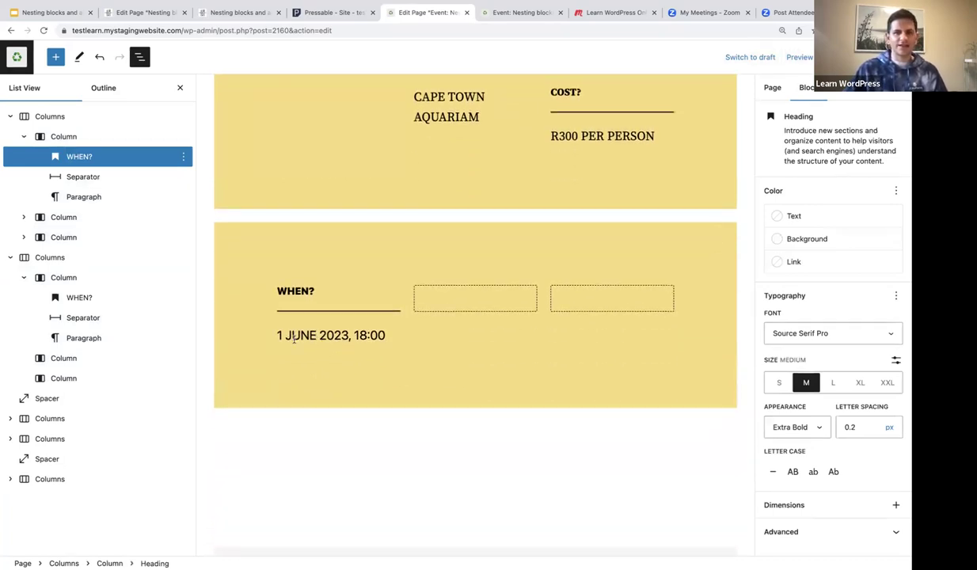
Step: Duplicate the new section's completed WHEN? column twice
click(60, 138)
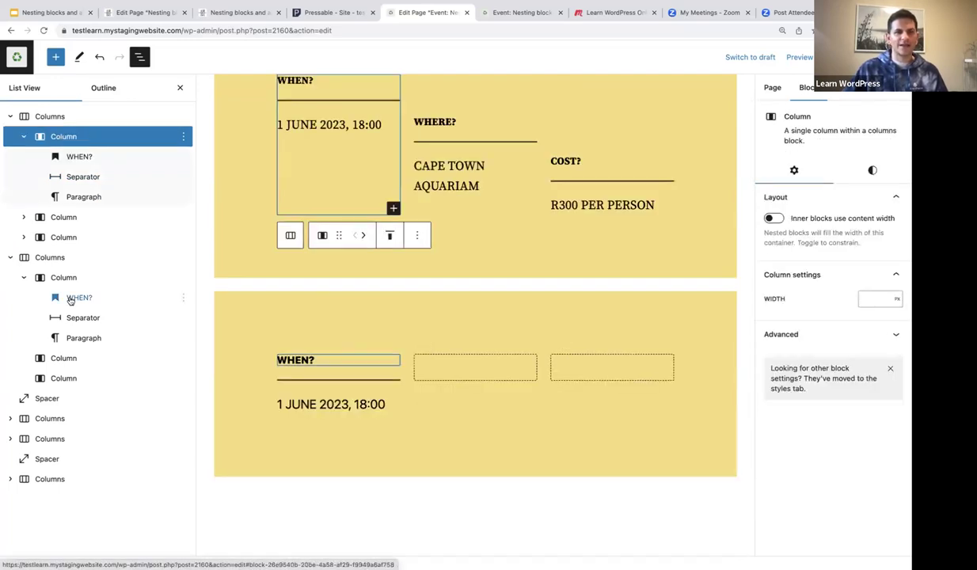
click(274, 313)
click(309, 385)
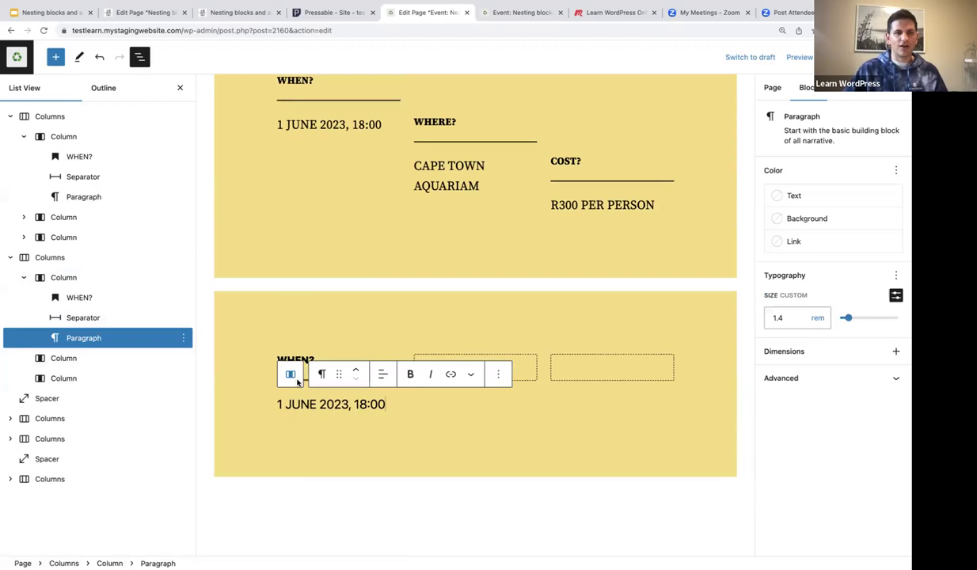
click(55, 282)
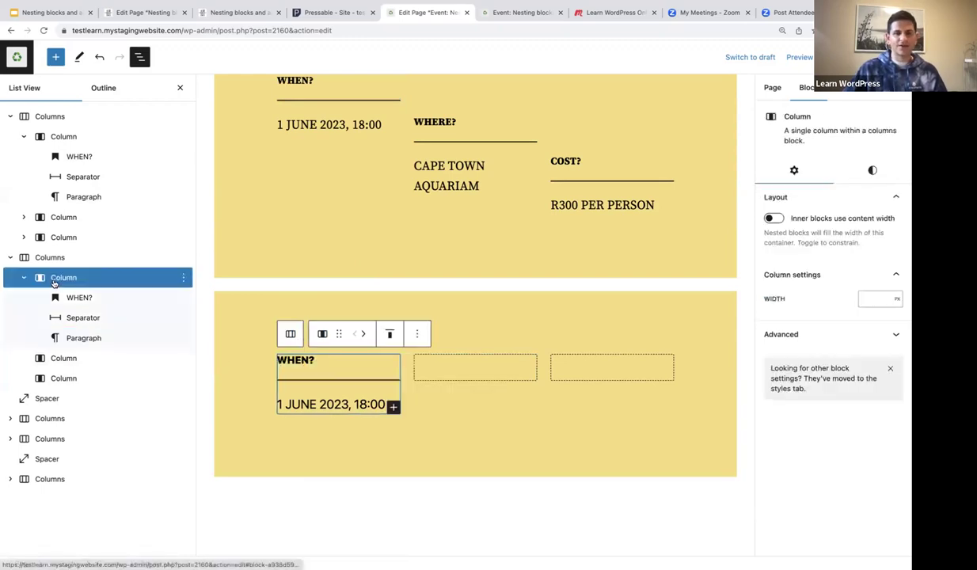
click(184, 279)
click(208, 346)
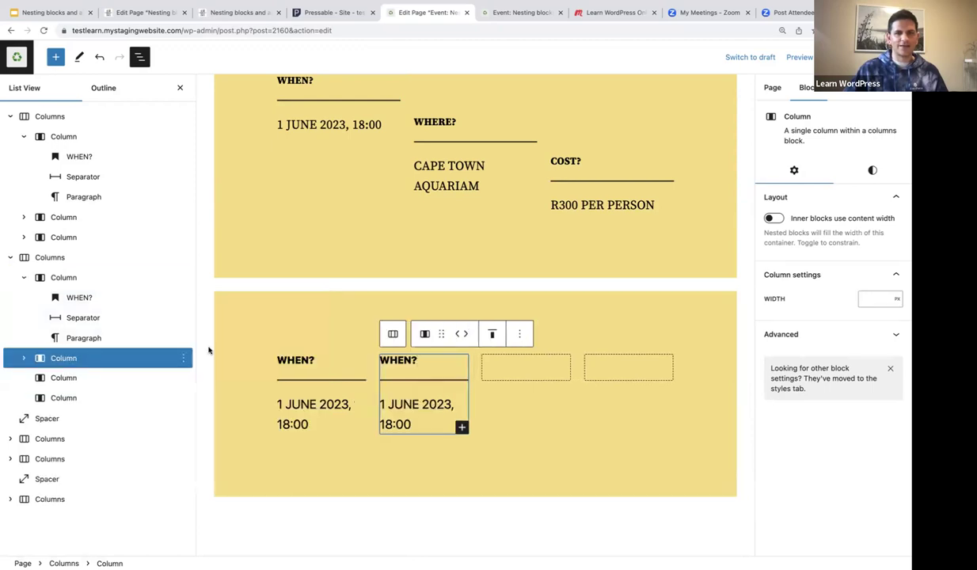
click(184, 358)
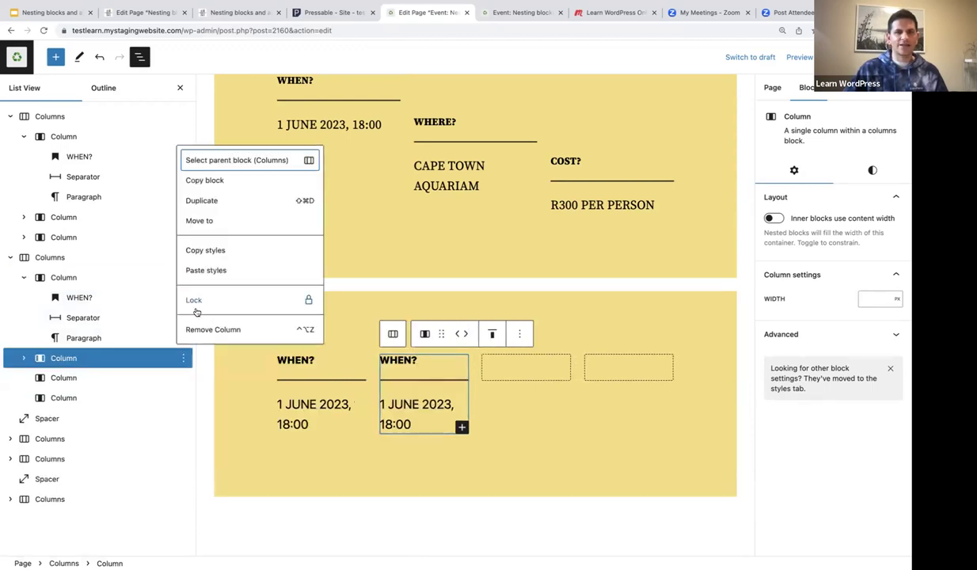
click(202, 200)
Step: Delete the two empty columns from the new section, leaving the three filled columns
click(545, 425)
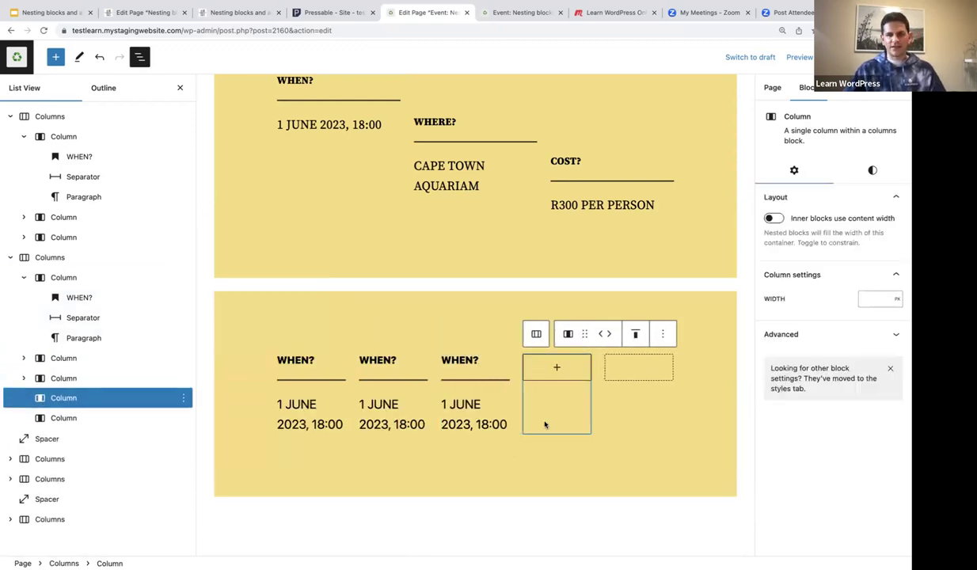
key(Delete)
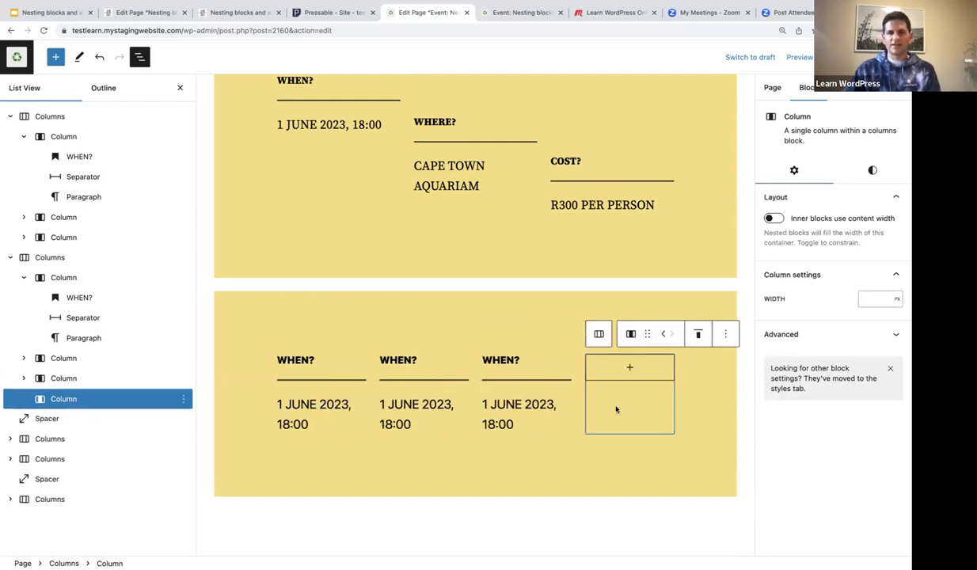
scroll(441, 403, up, 4)
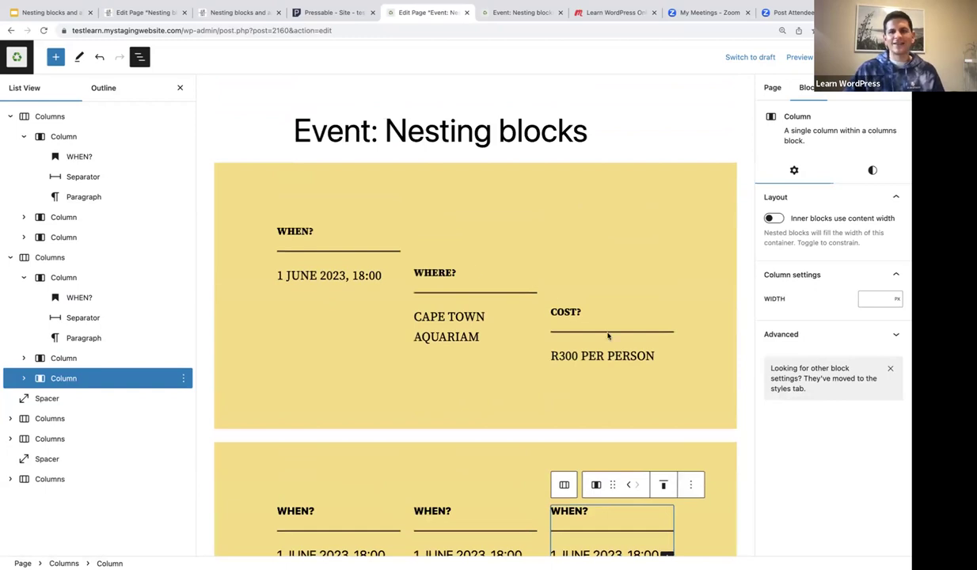
Step: Examine the Spacer blocks above the WHERE? and COST? headings in the original section and their height settings
scroll(646, 387, down, 2)
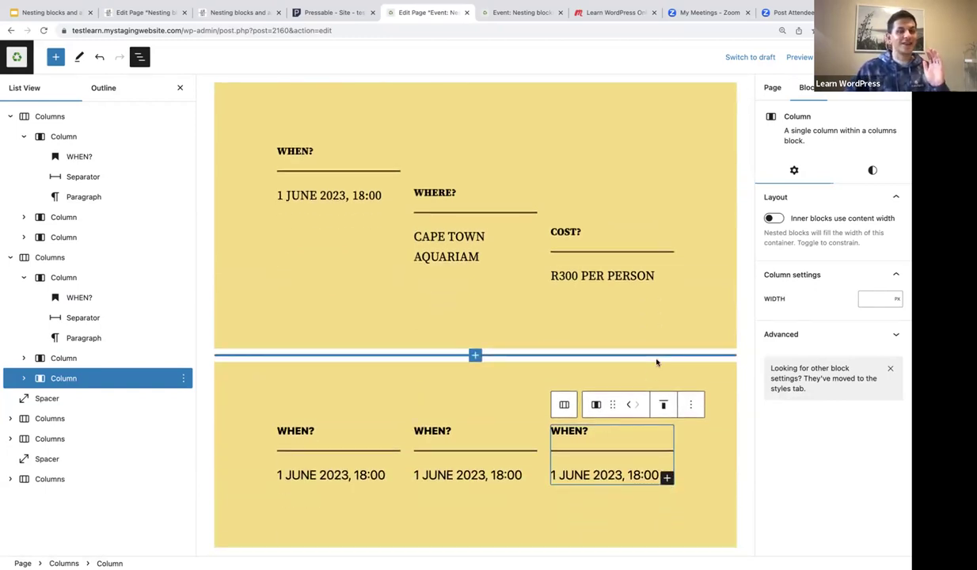
scroll(458, 167, up, 1)
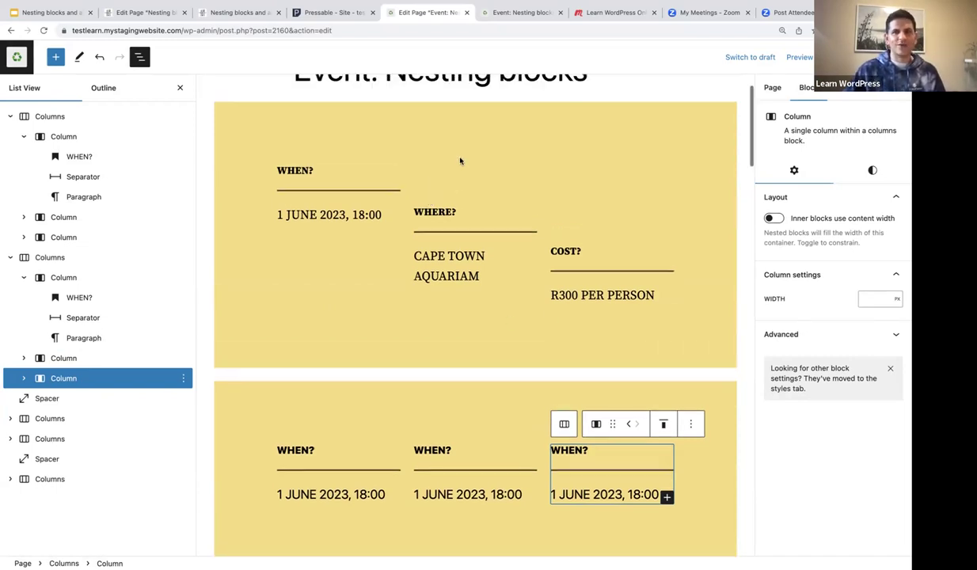
click(458, 159)
click(446, 170)
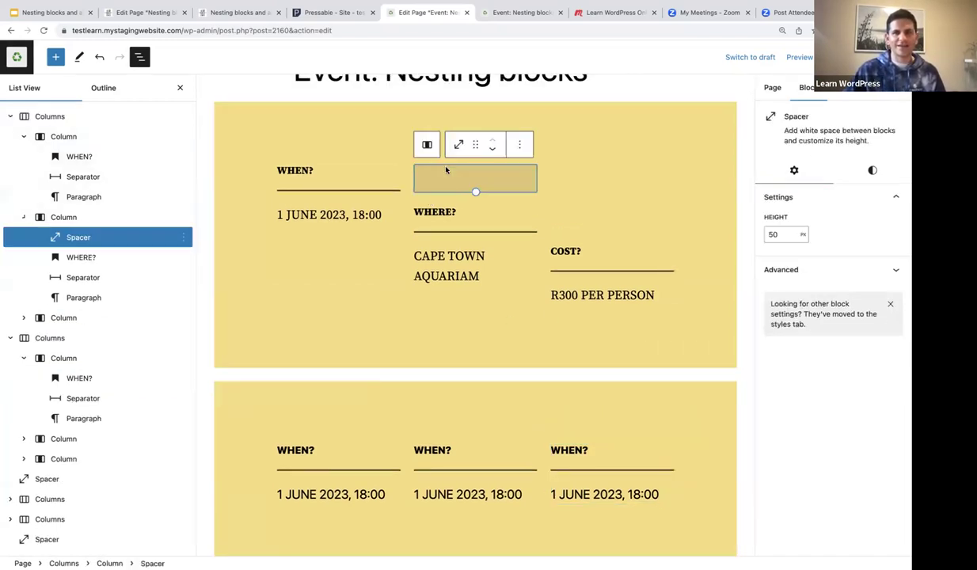
click(587, 195)
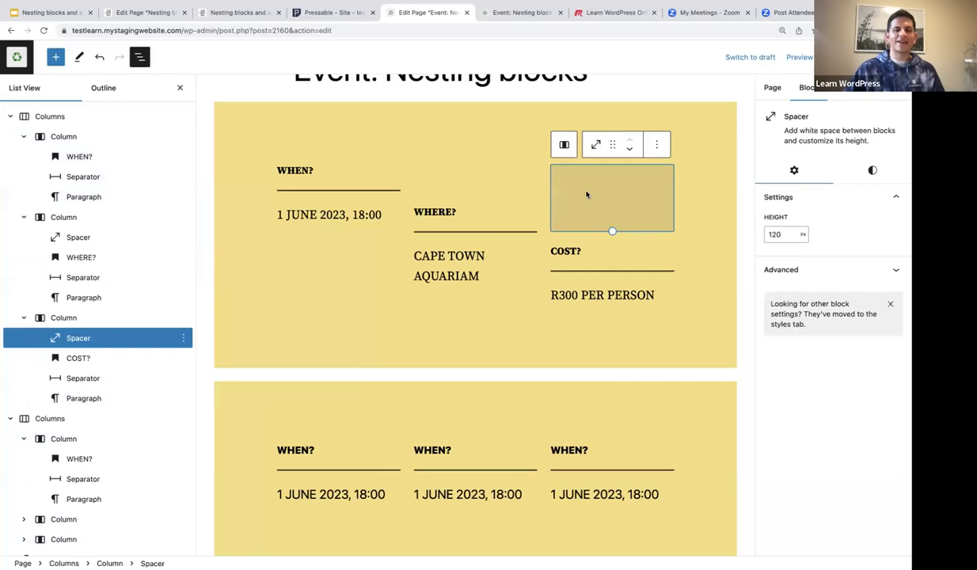
click(436, 151)
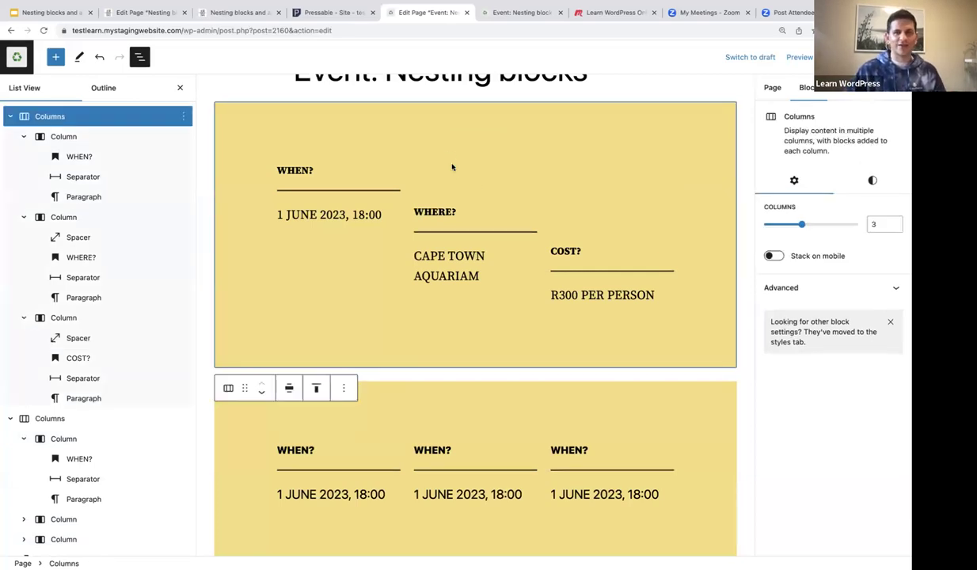
click(453, 173)
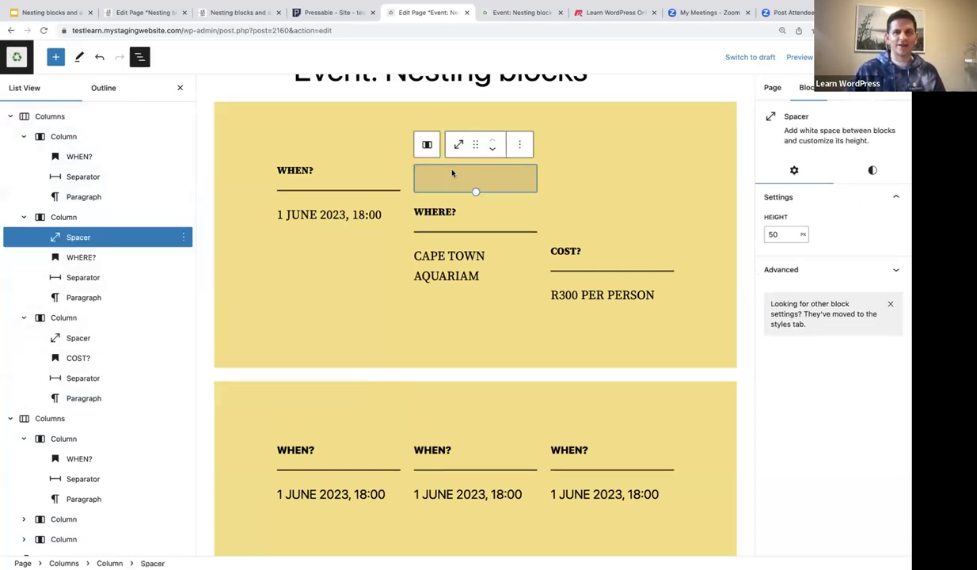
Step: Insert a Spacer block above the heading in the new section's second column
click(419, 453)
scroll(419, 454, down, 2)
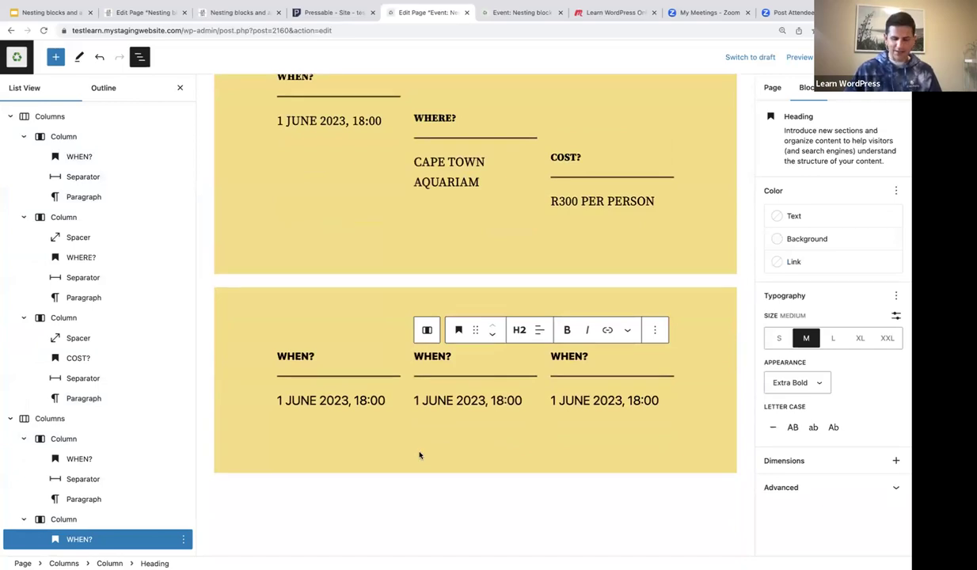
key(Return)
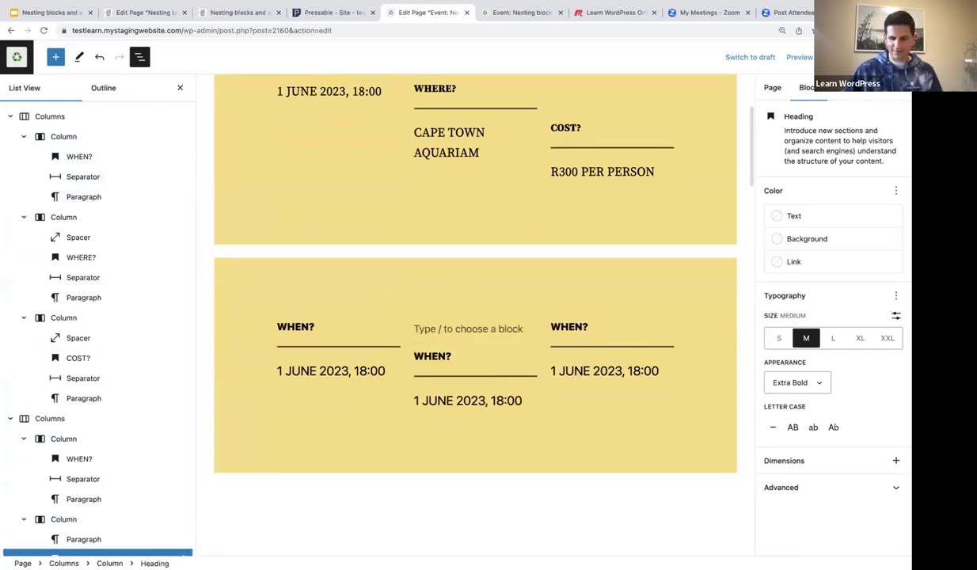
text(/)
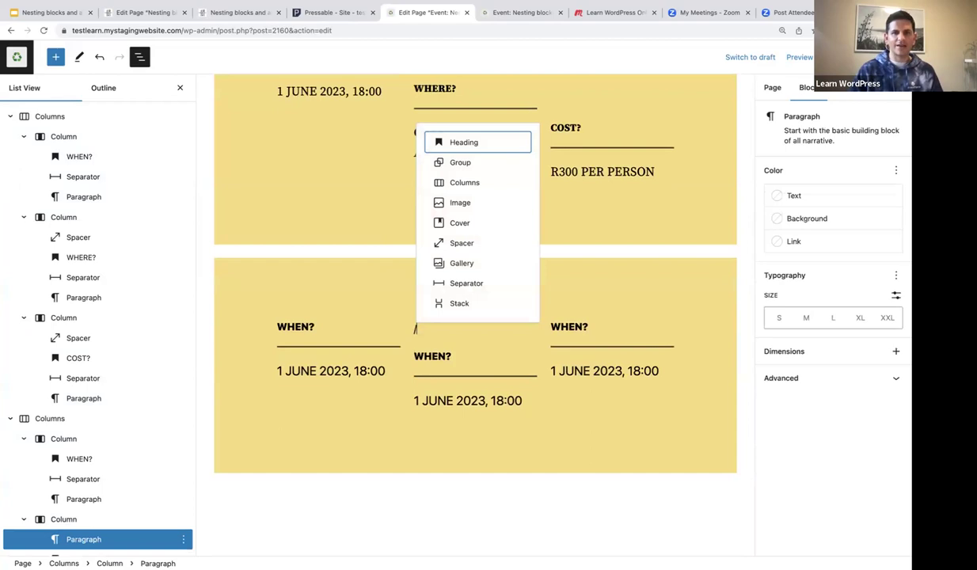
text(spacer)
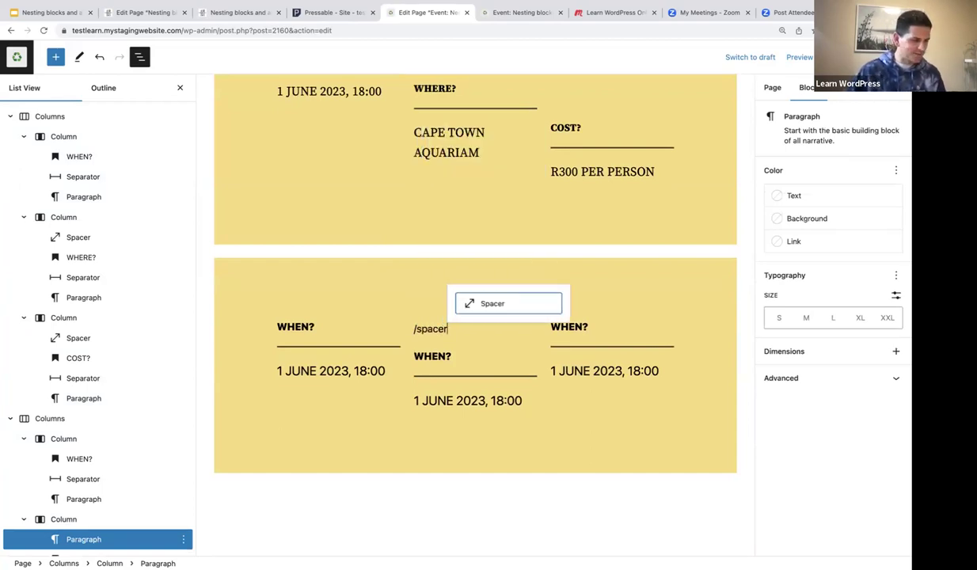
click(491, 305)
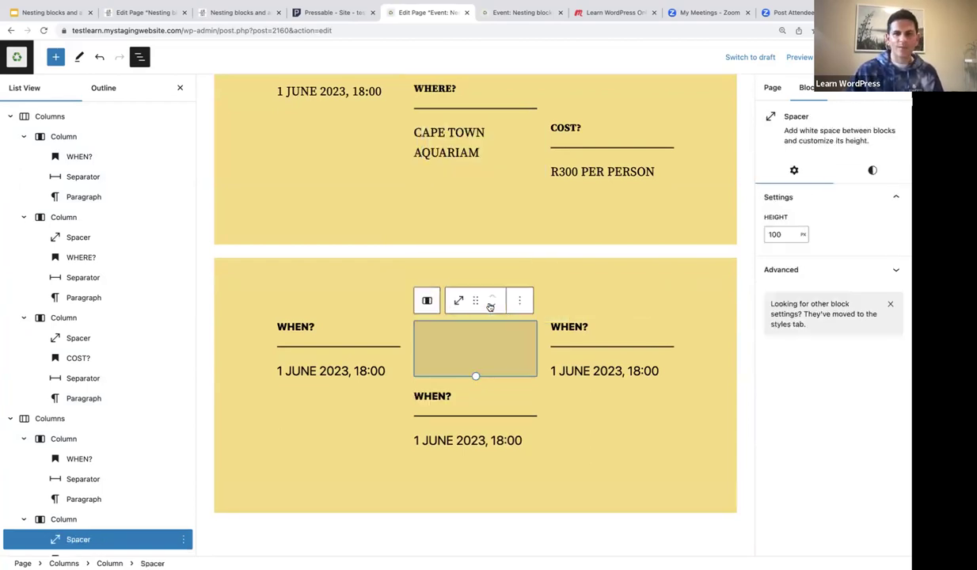
Step: Set the height of the spacer in the new section's second column to 50 px
double_click(786, 235)
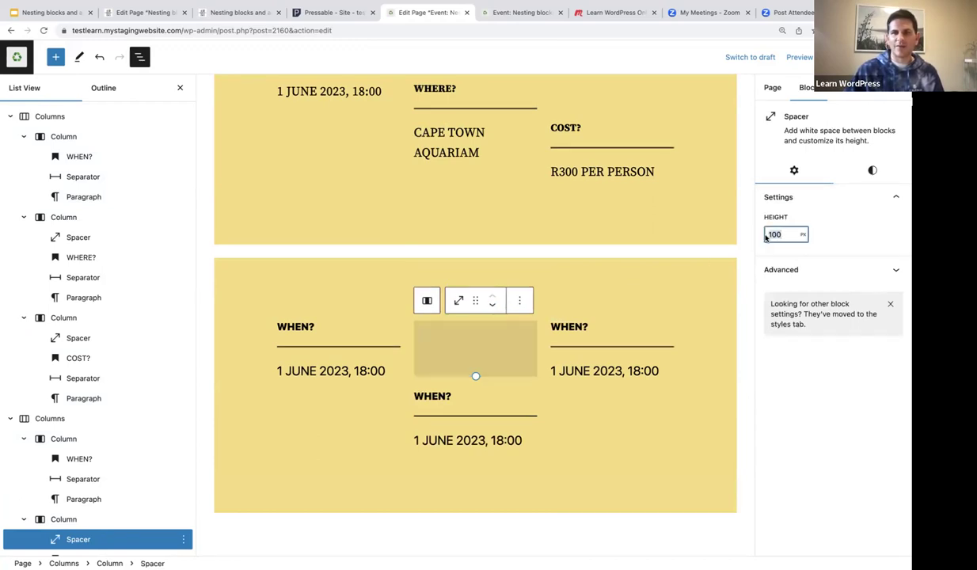
text(50)
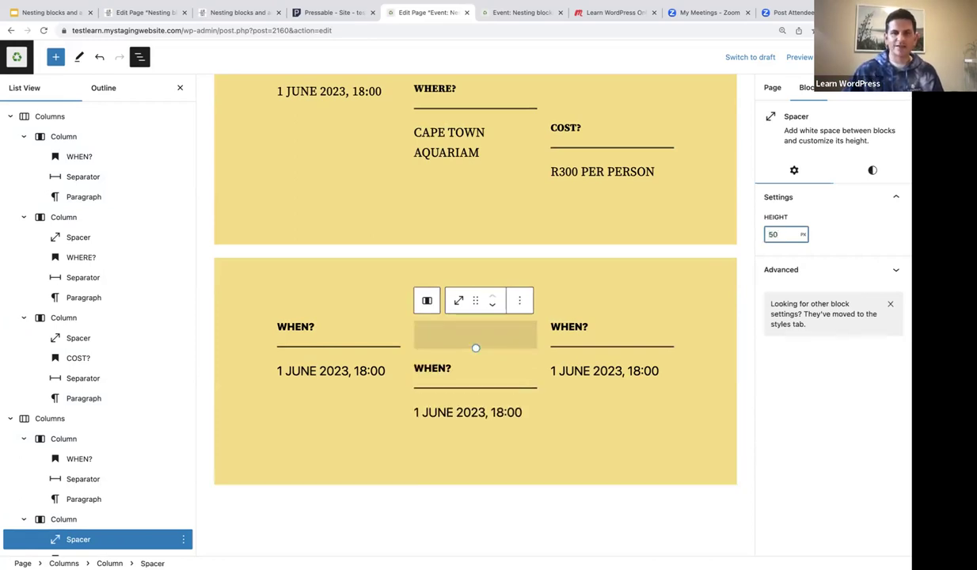
Step: Insert a Spacer block above the heading in the new section's third column and set its height to 120 px
click(538, 325)
key(Return)
click(552, 299)
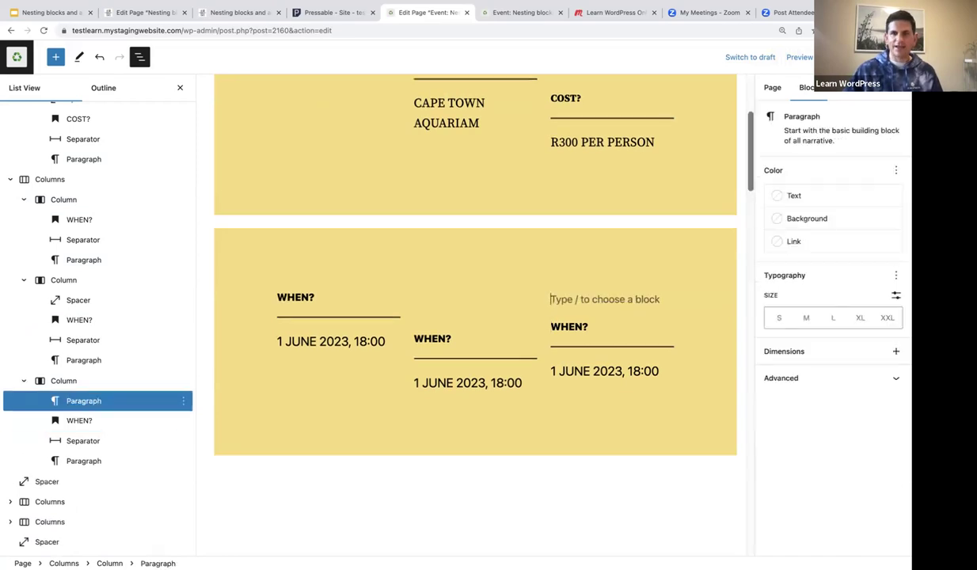
text(/spacer)
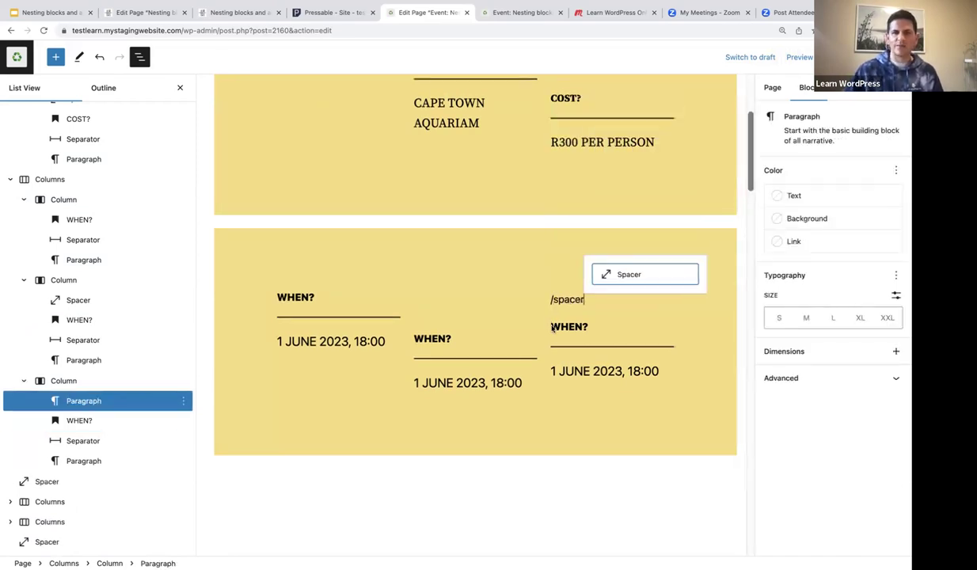
click(643, 276)
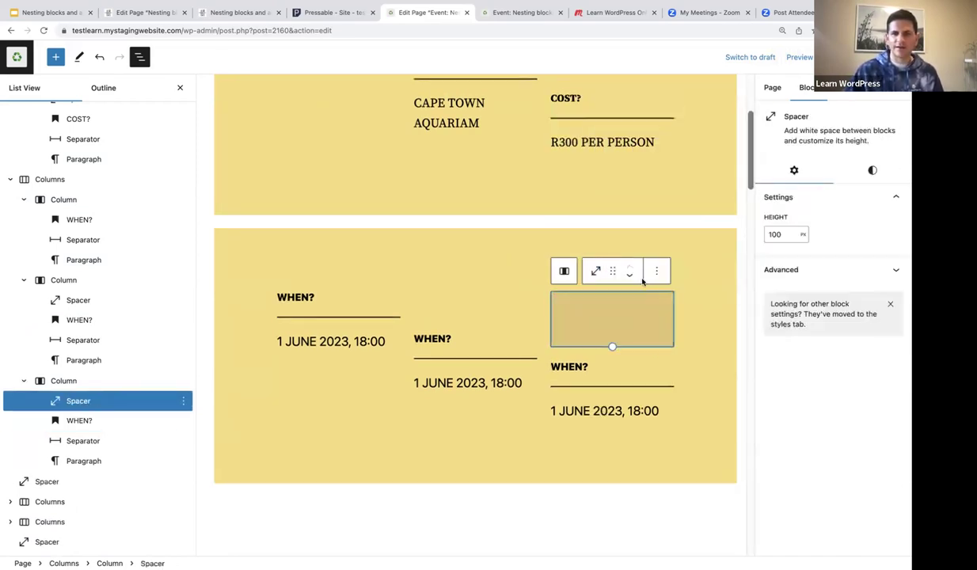
double_click(777, 234)
text(120)
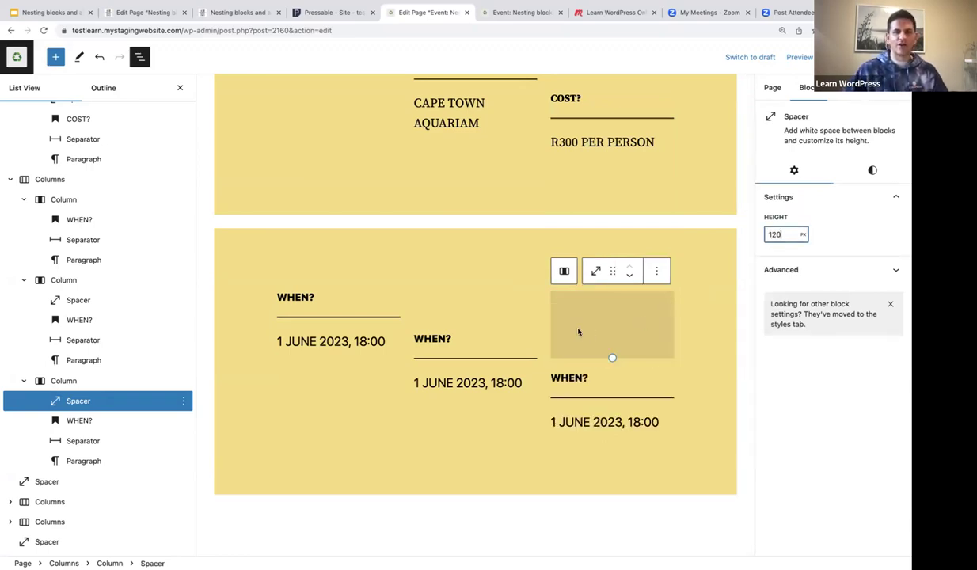
Step: Change the heading in the new section's second column to WHERE?
click(426, 342)
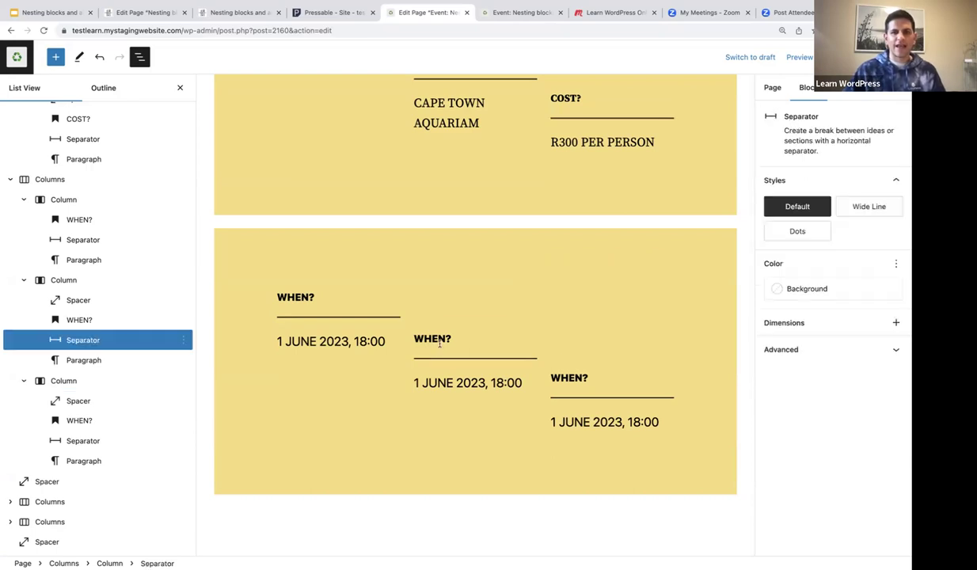
click(443, 339)
drag(444, 339, 392, 340)
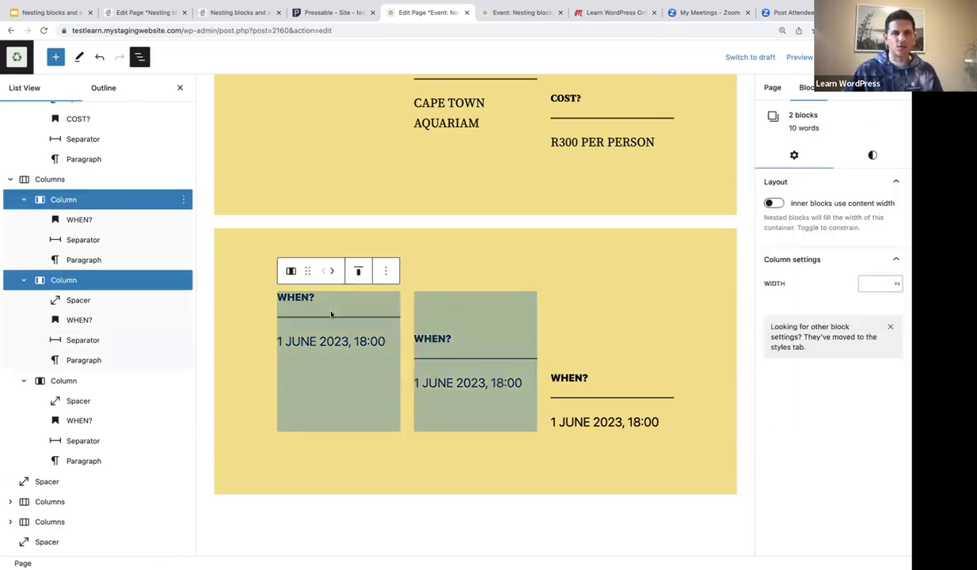
click(320, 312)
click(416, 338)
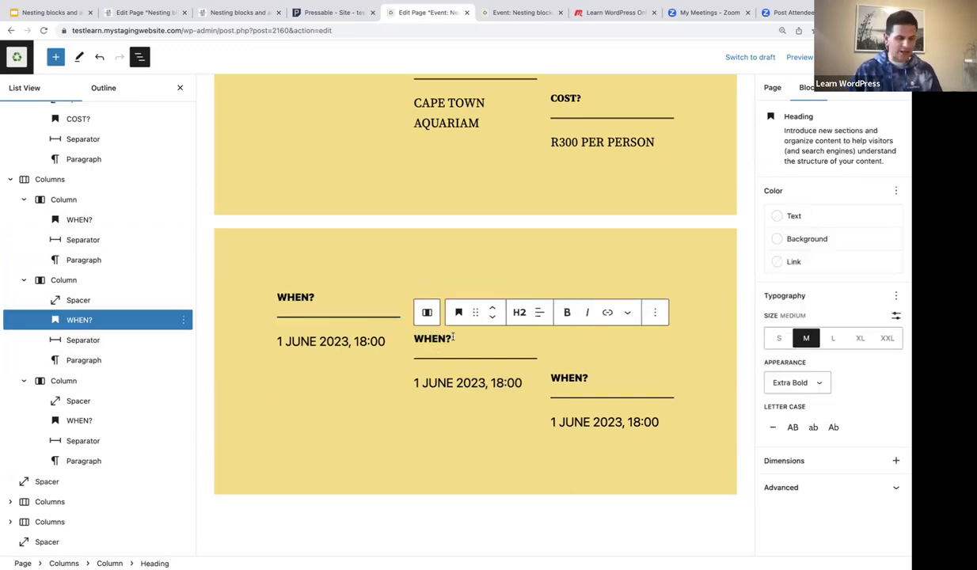
key(BackSpace)
key(BackSpace)
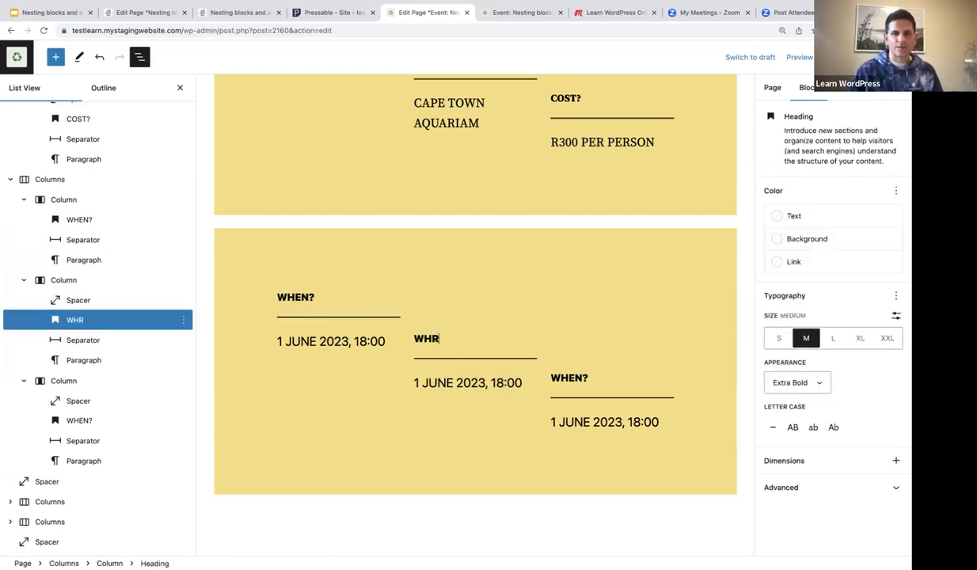
text(RE?)
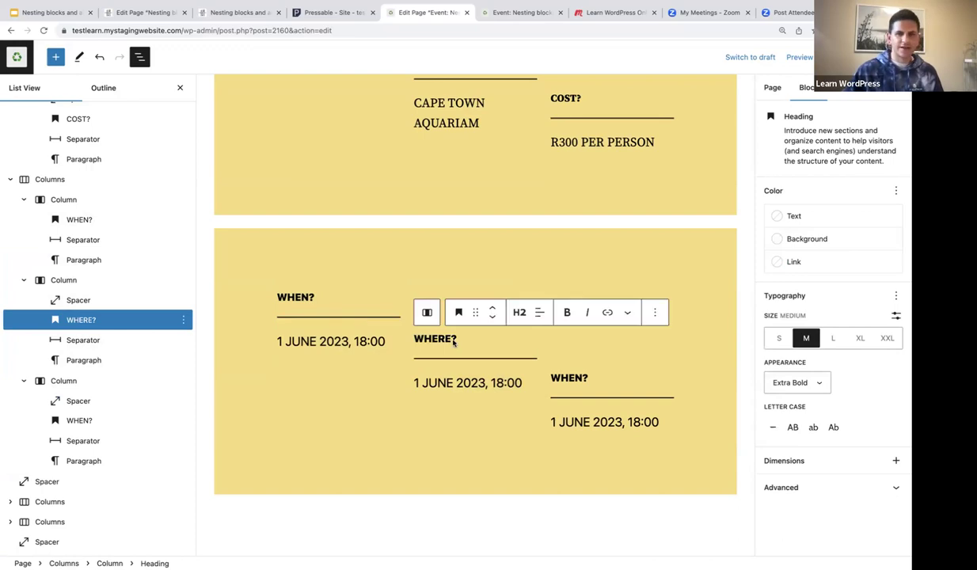
Step: Replace the date paragraph below the WHERE? heading with CAPE TOWN AQUARIAM
triple_click(482, 383)
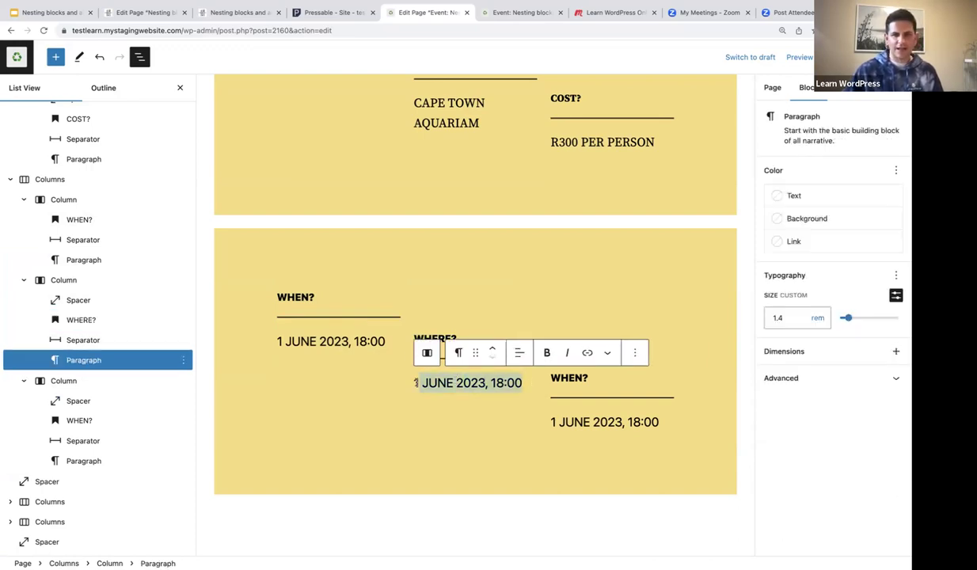
text(CAPE TO)
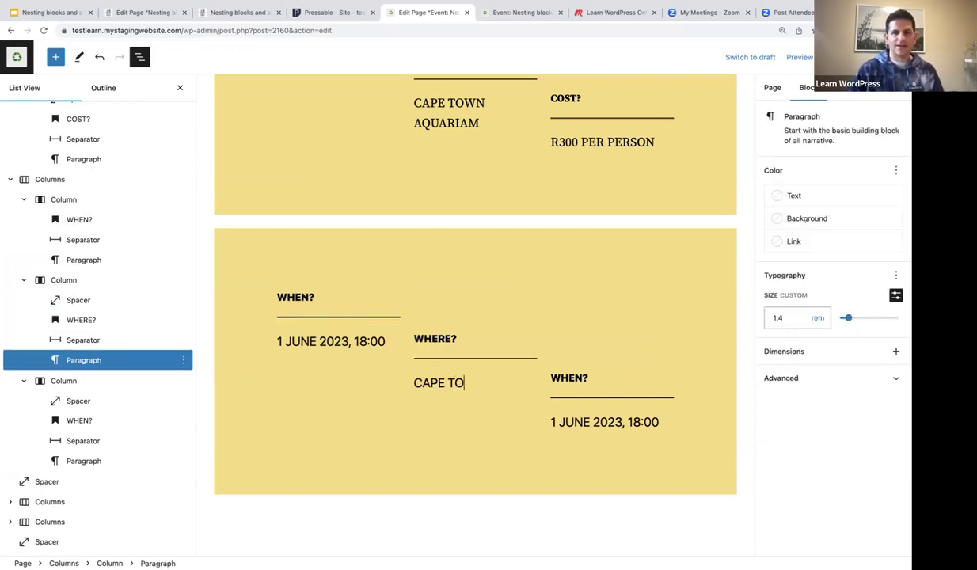
text(WN AQUARIAM)
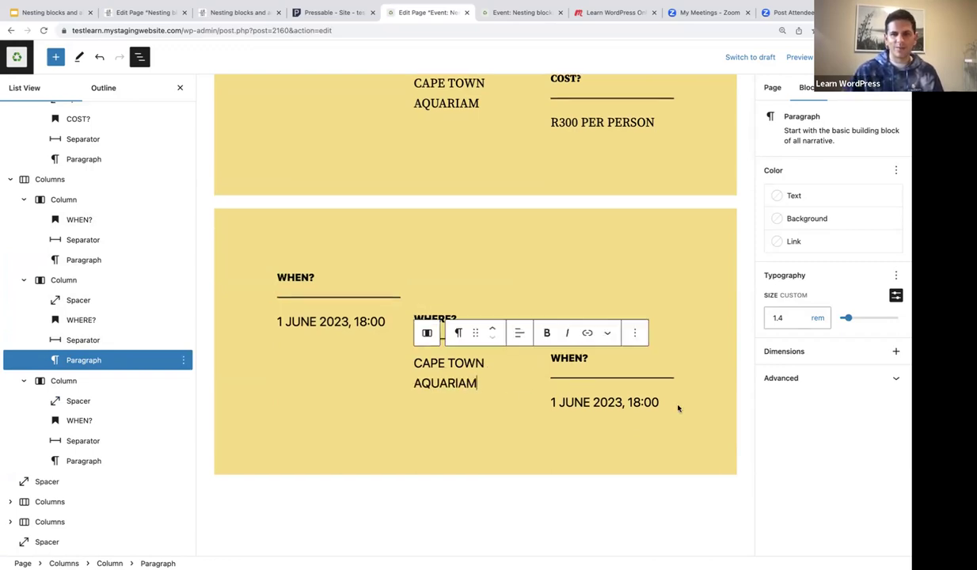
Step: Change the third column's heading to COST? and its paragraph to R300 PER PERSON
drag(596, 357, 553, 358)
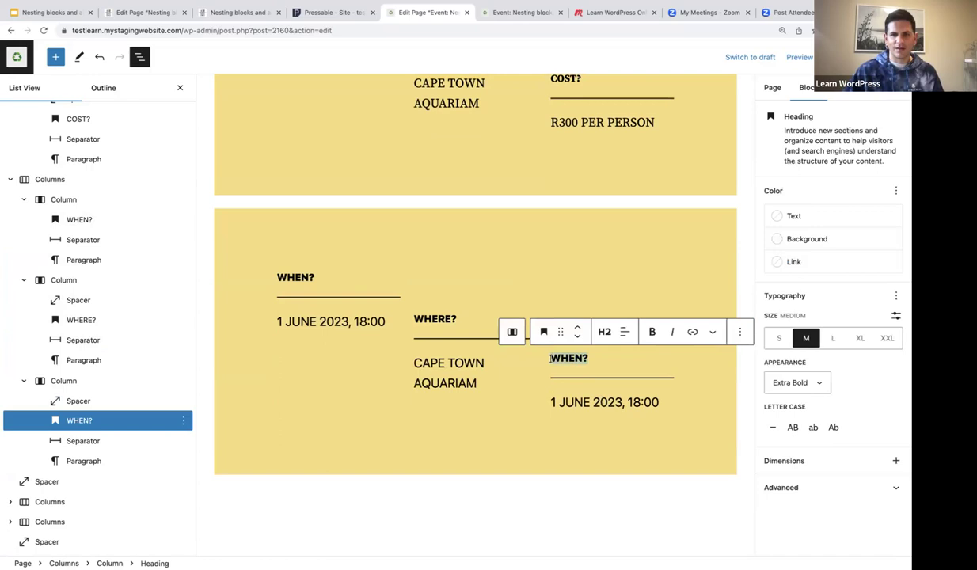
text(COST?)
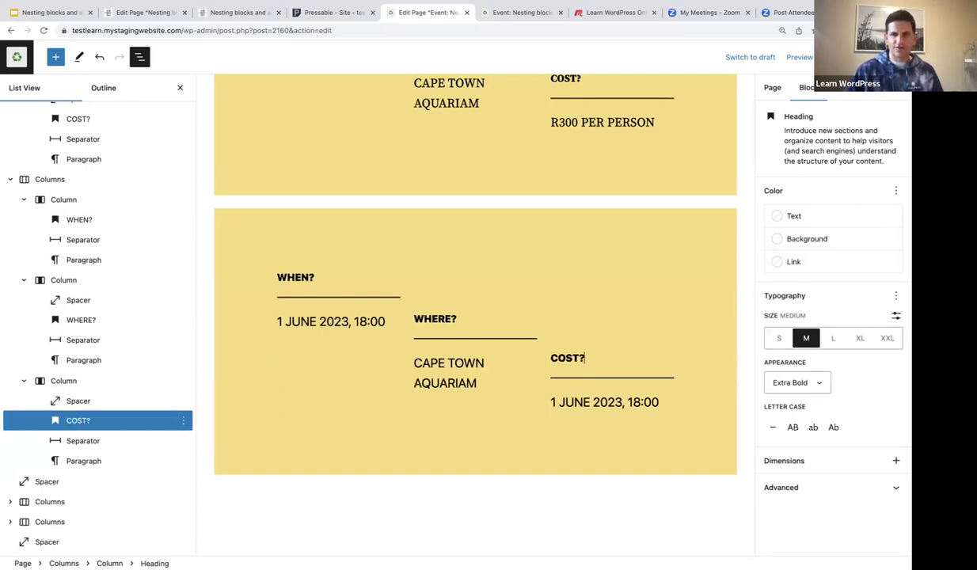
drag(674, 401, 553, 403)
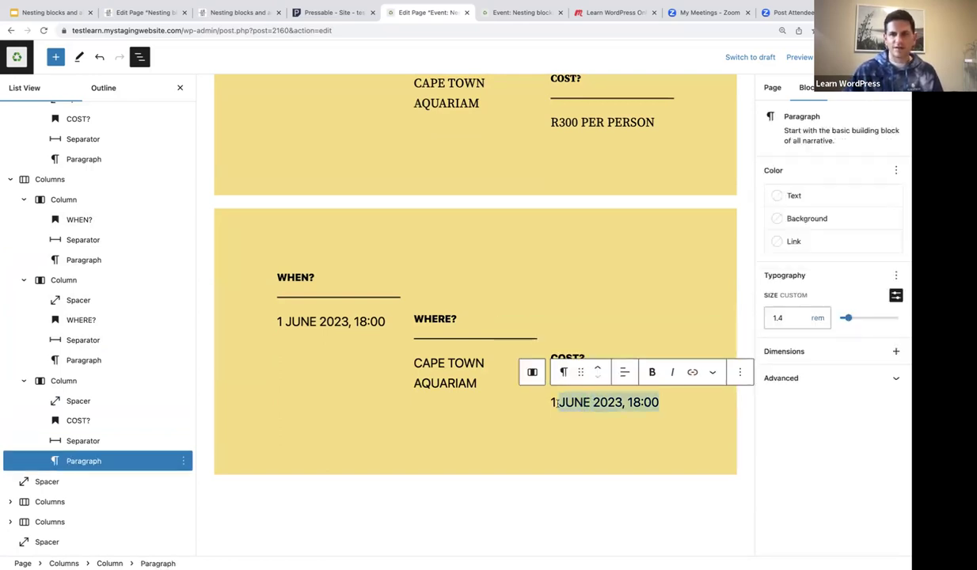
text(R)
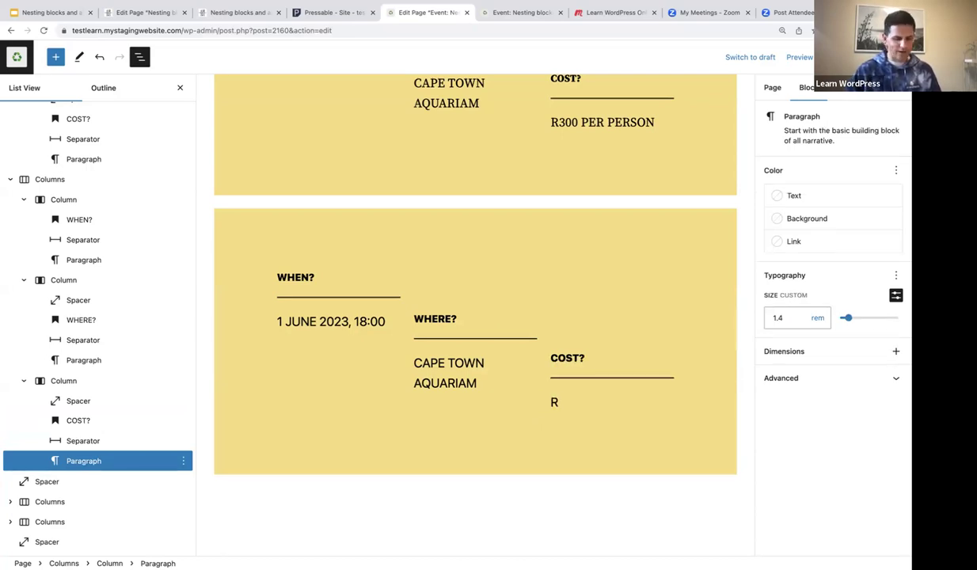
text(300 PER PERSON)
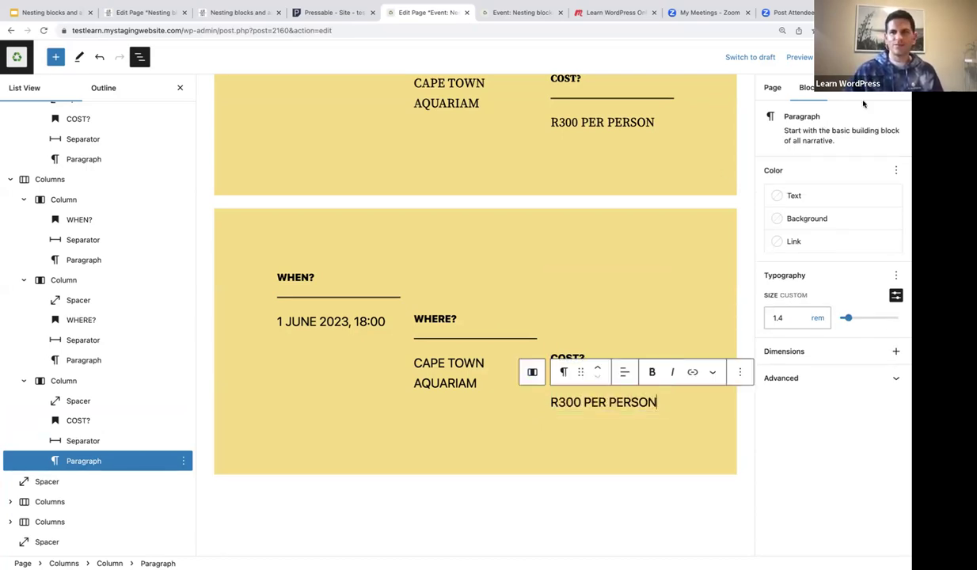
Step: Hide the block settings and the List View to show the finished section at full width
key(ctrl+shift+comma)
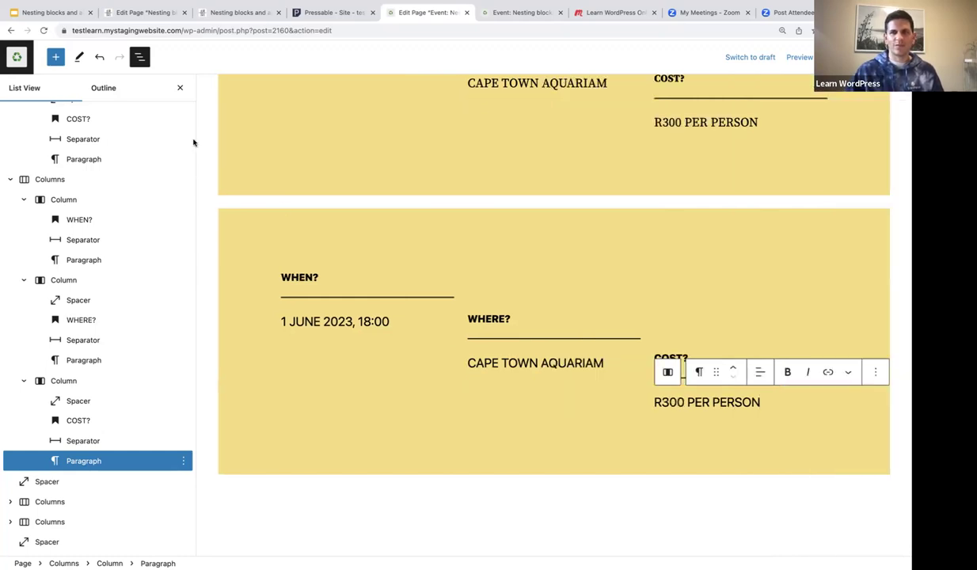
click(181, 89)
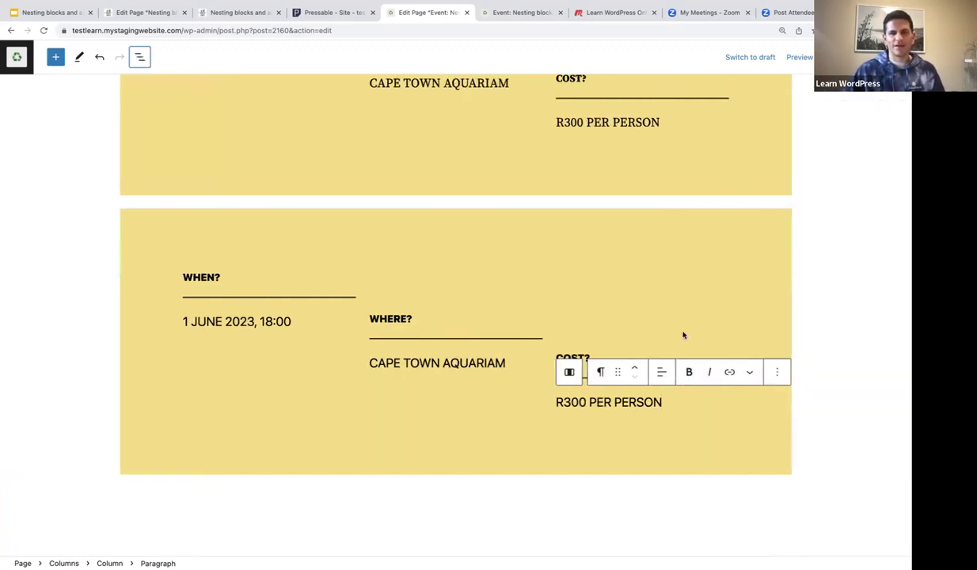
scroll(683, 334, down, 2)
Step: Enable block spacing for the new section's Columns block and set it to 4
click(738, 365)
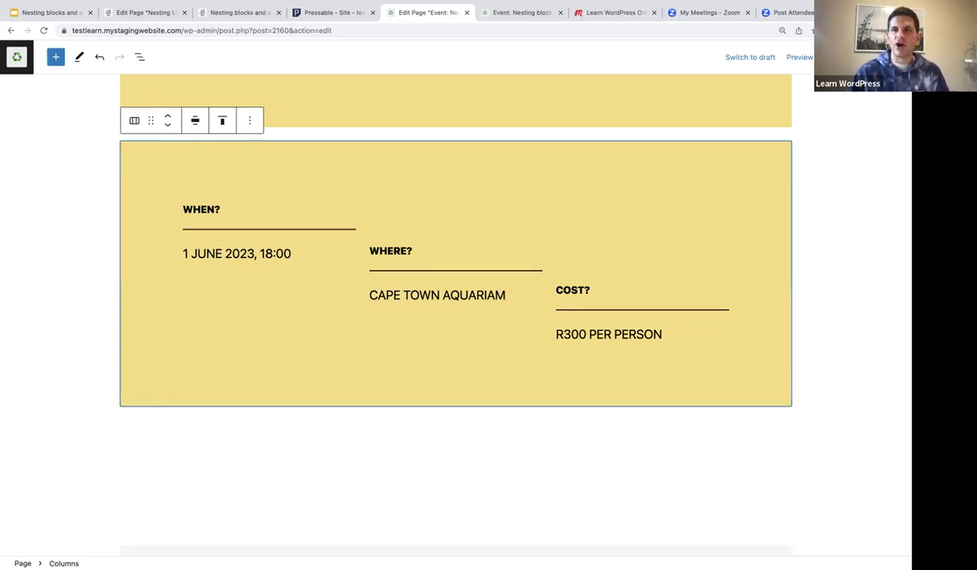
click(885, 57)
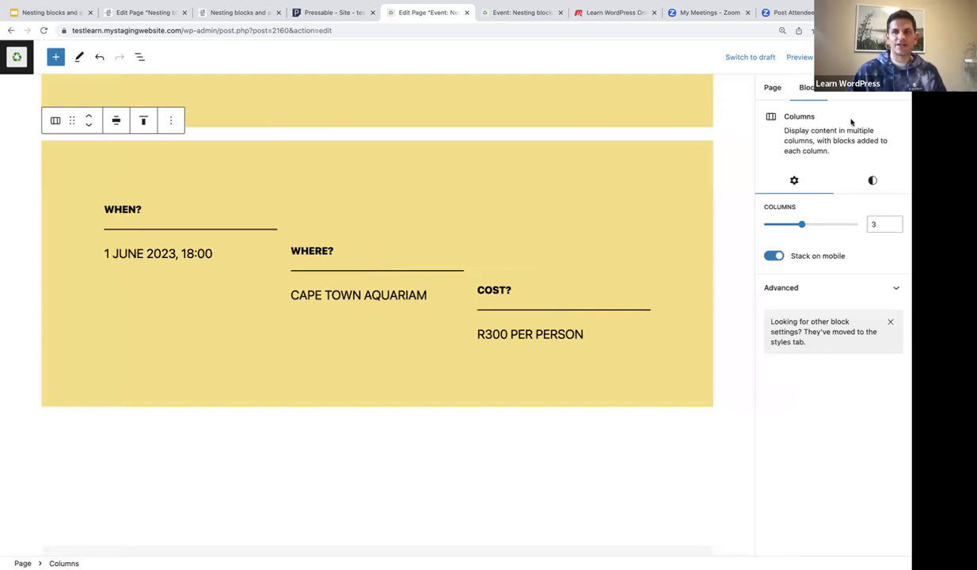
click(872, 181)
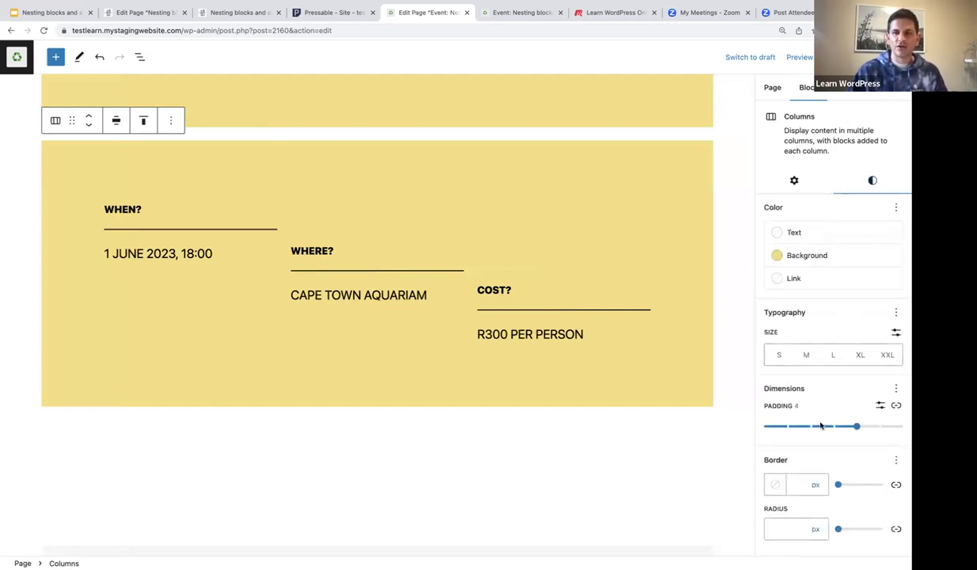
click(897, 389)
click(807, 503)
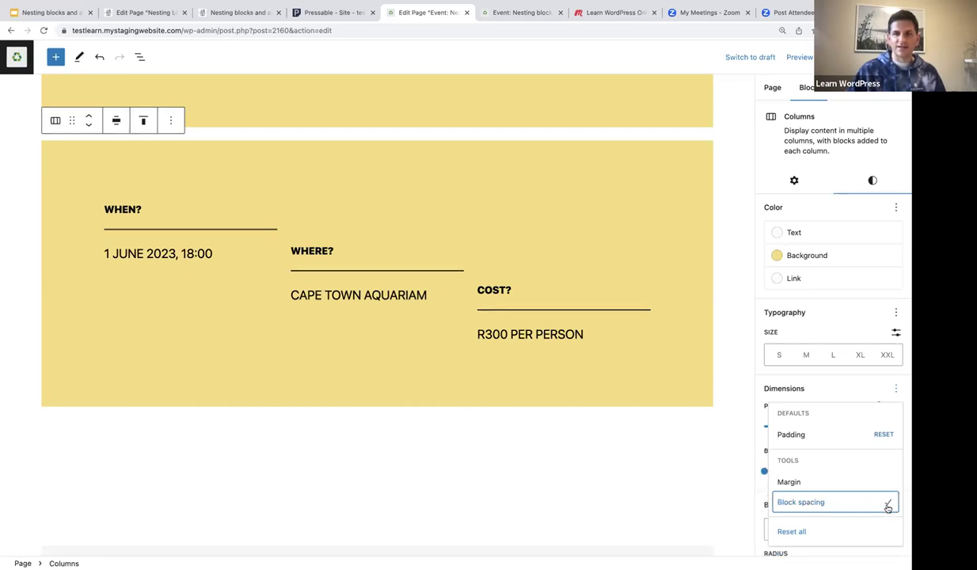
click(755, 464)
drag(765, 472, 854, 472)
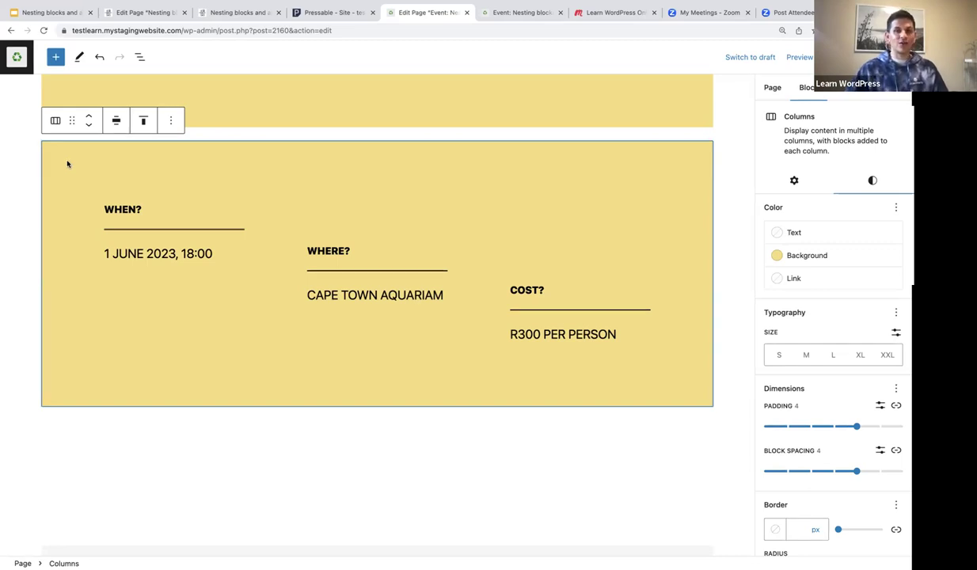
Step: Save the new Columns block as a reusable block named STAIRCASE and update the page
click(173, 122)
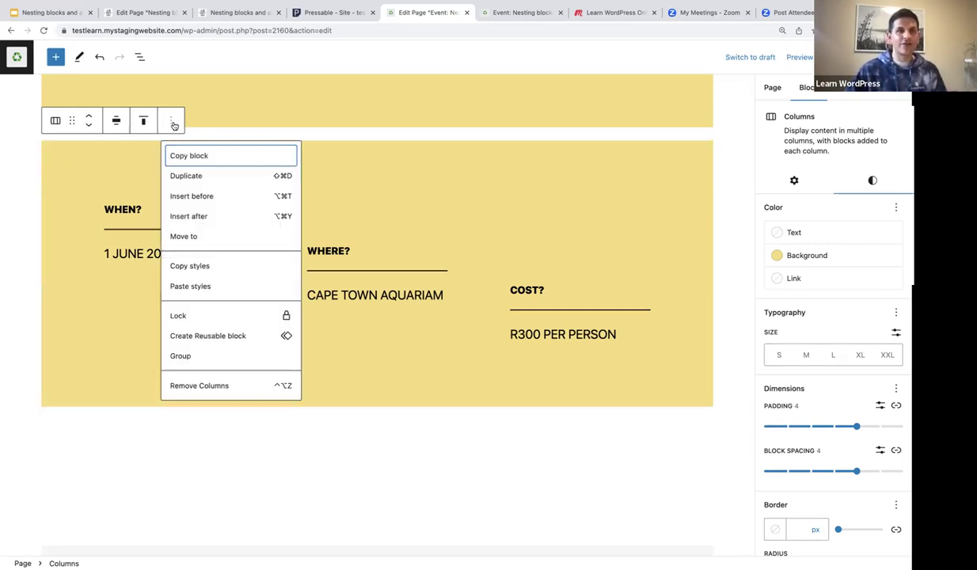
click(209, 336)
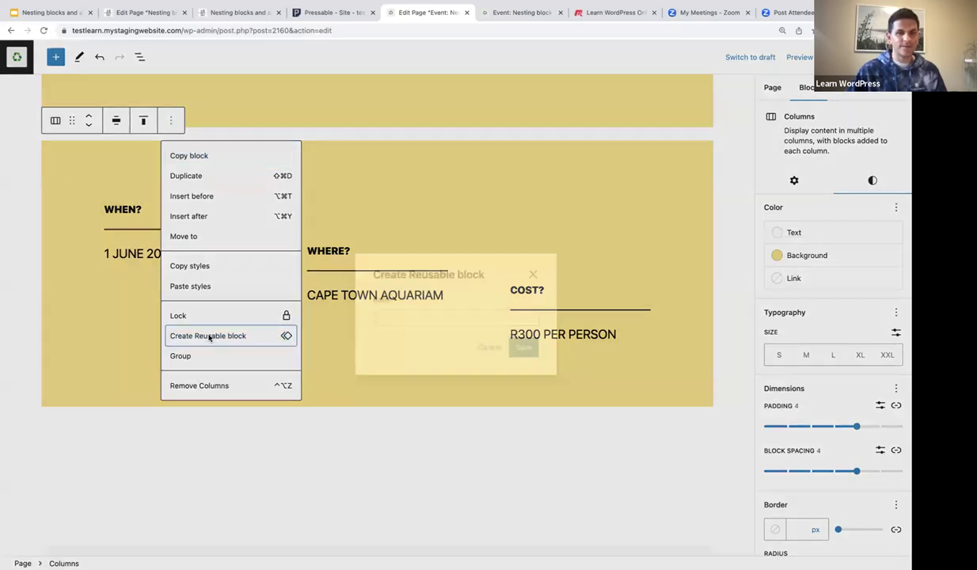
text(STAIRCASE)
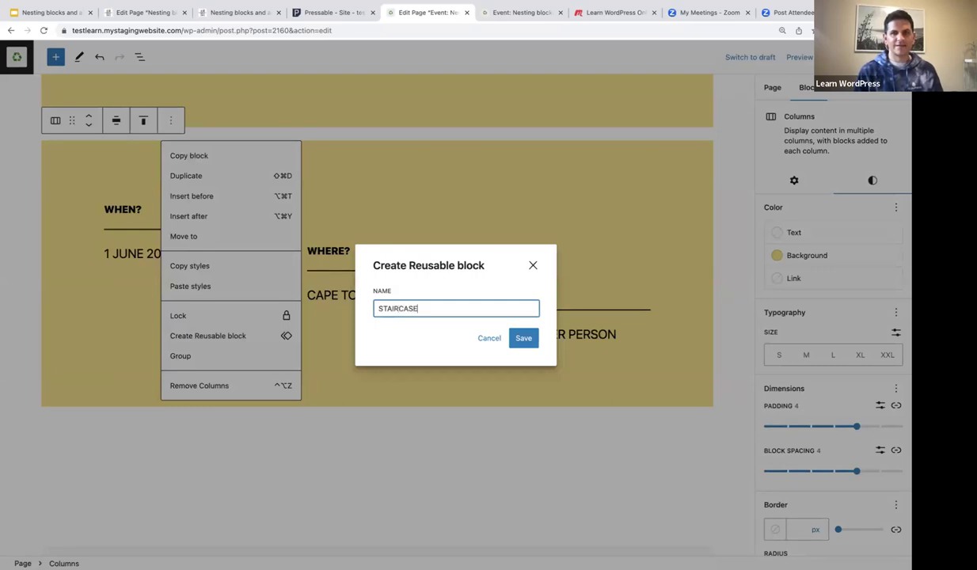
click(515, 337)
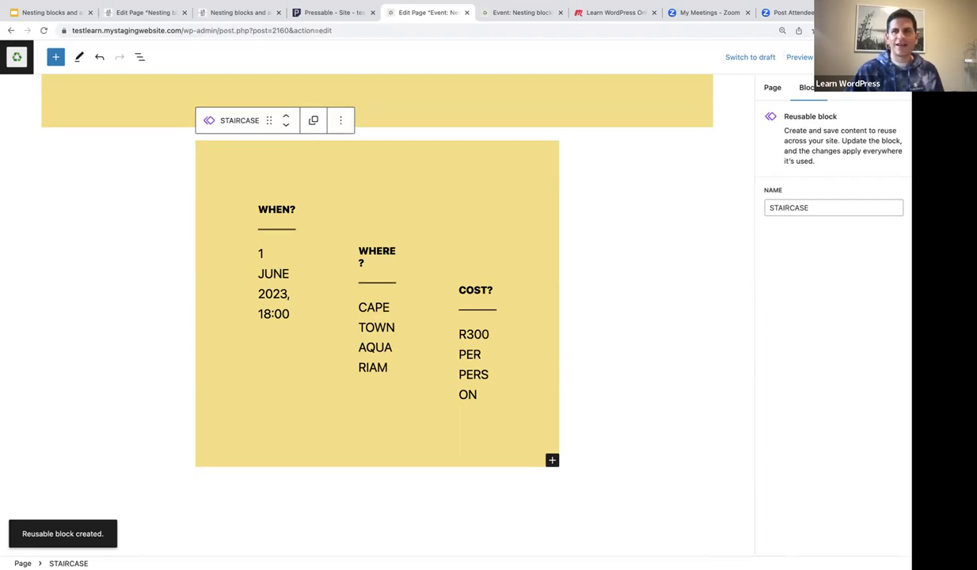
click(852, 58)
Step: Try to insert the STAIRCASE reusable block through a /reusable search in a new paragraph below the existing STAIRCASE section
scroll(449, 231, down, 2)
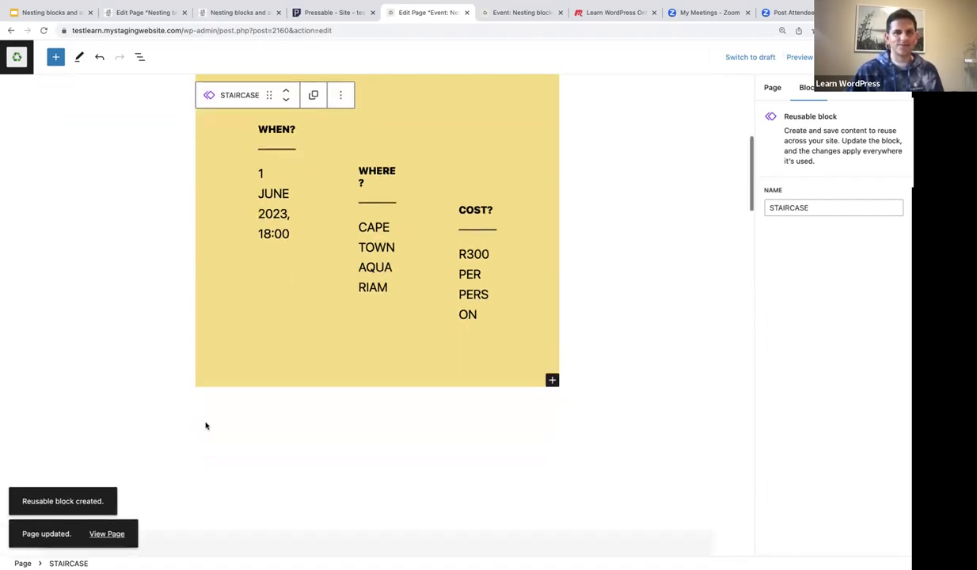
click(219, 377)
key(Return)
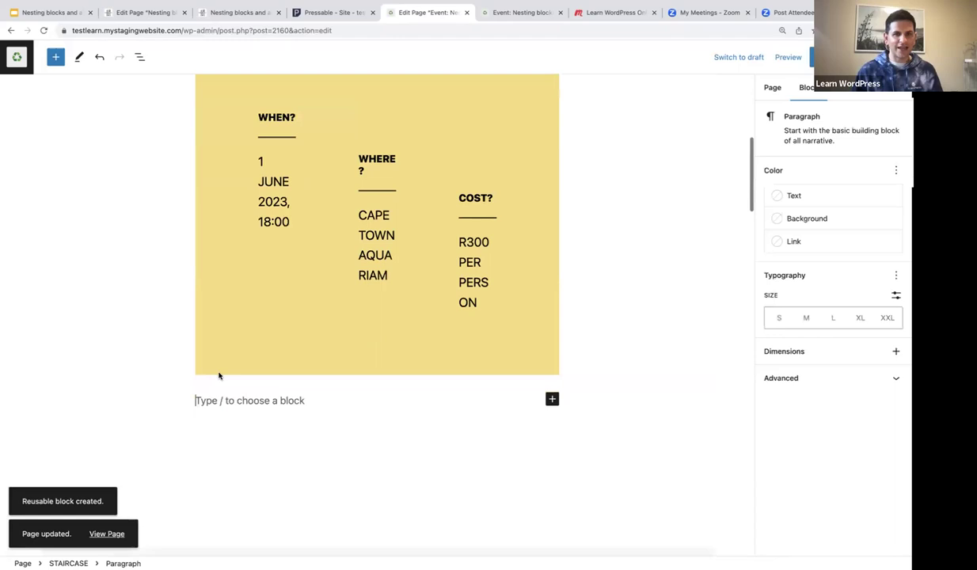
text(/)
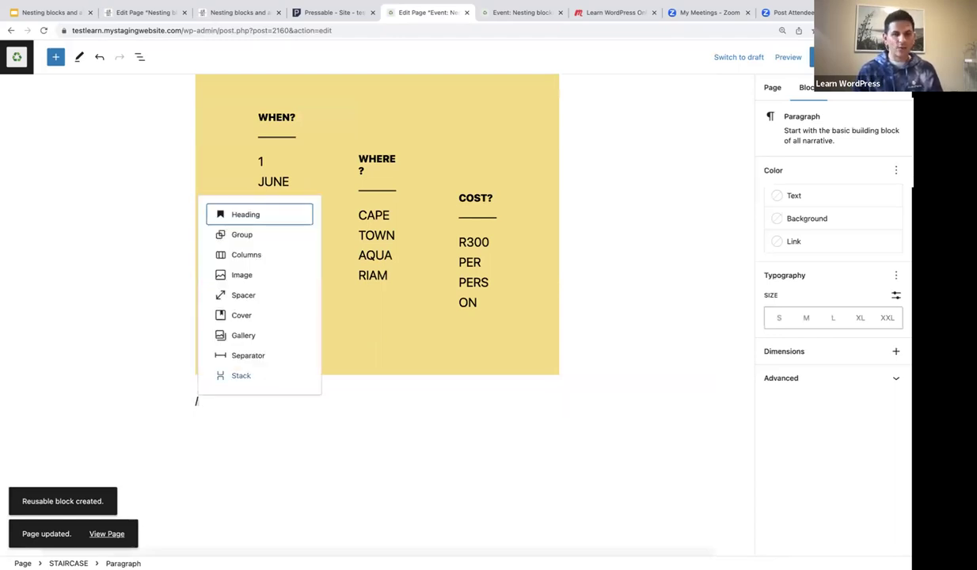
text(REUS)
key(BackSpace)
key(BackSpace)
key(BackSpace)
key(BackSpace)
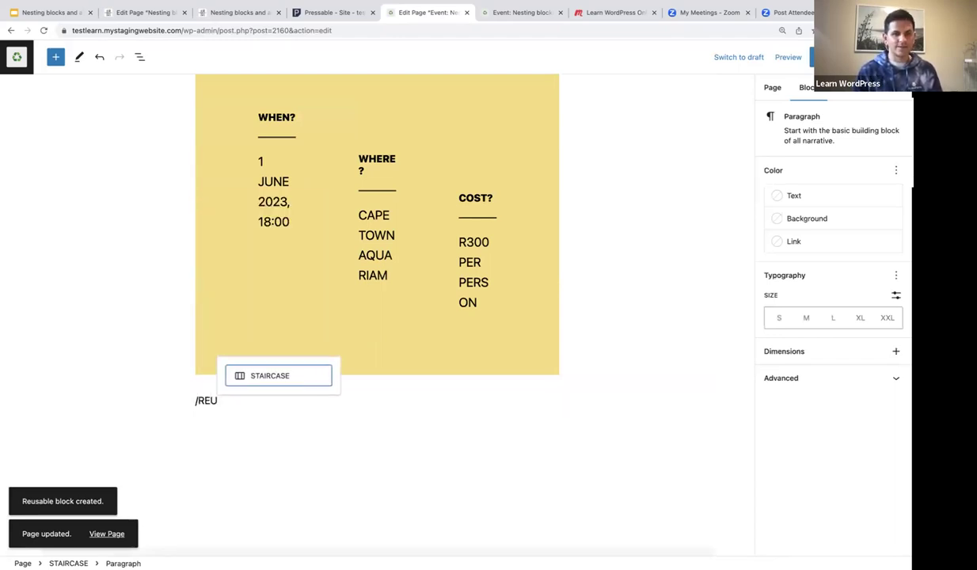
text(reu)
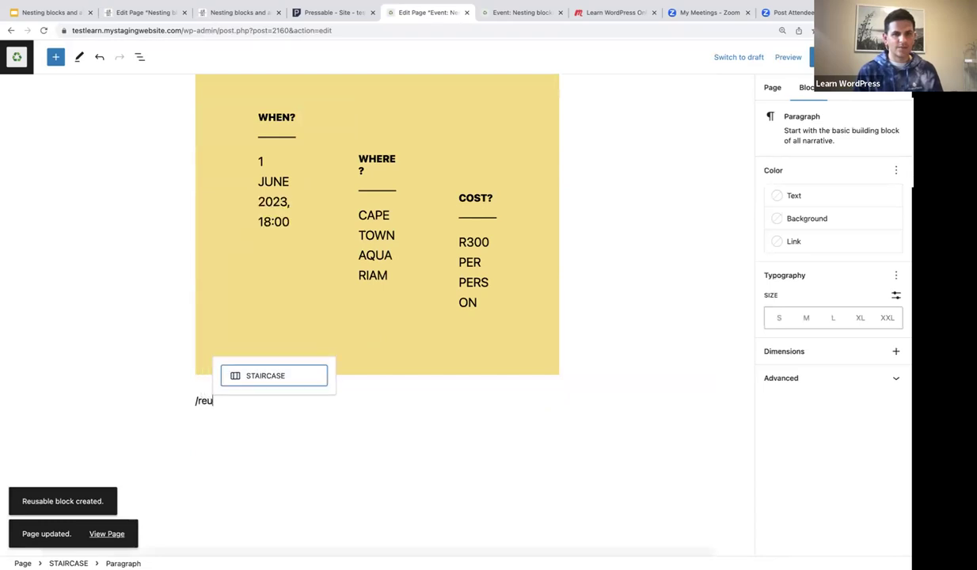
text(sable)
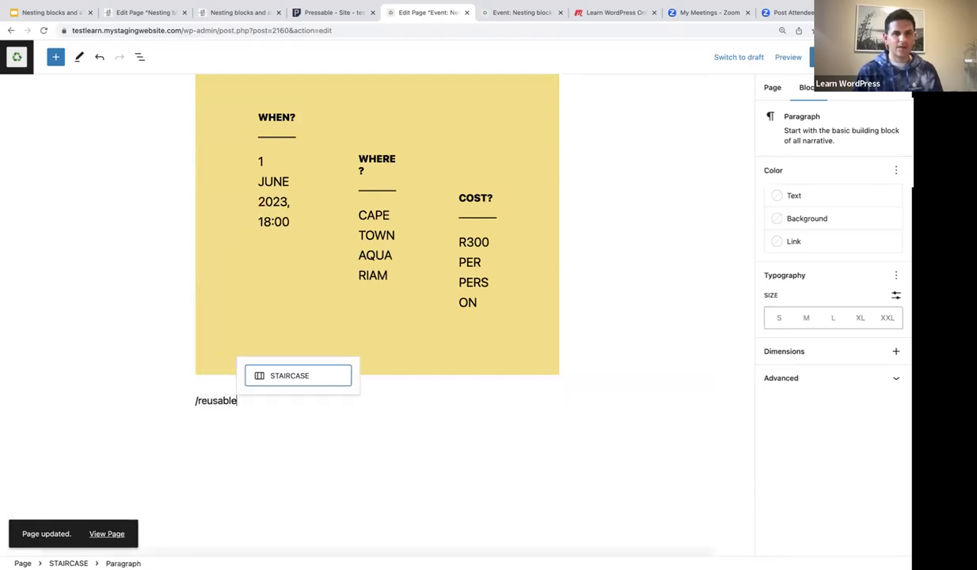
click(285, 378)
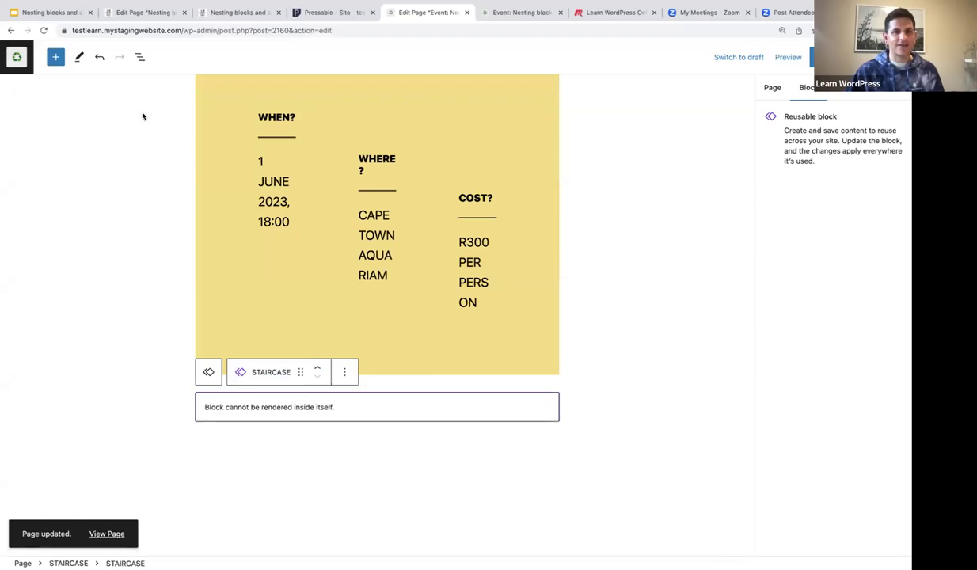
Step: Undo the nested STAIRCASE insertion and clear the leftover /reusable text from the paragraph
click(101, 64)
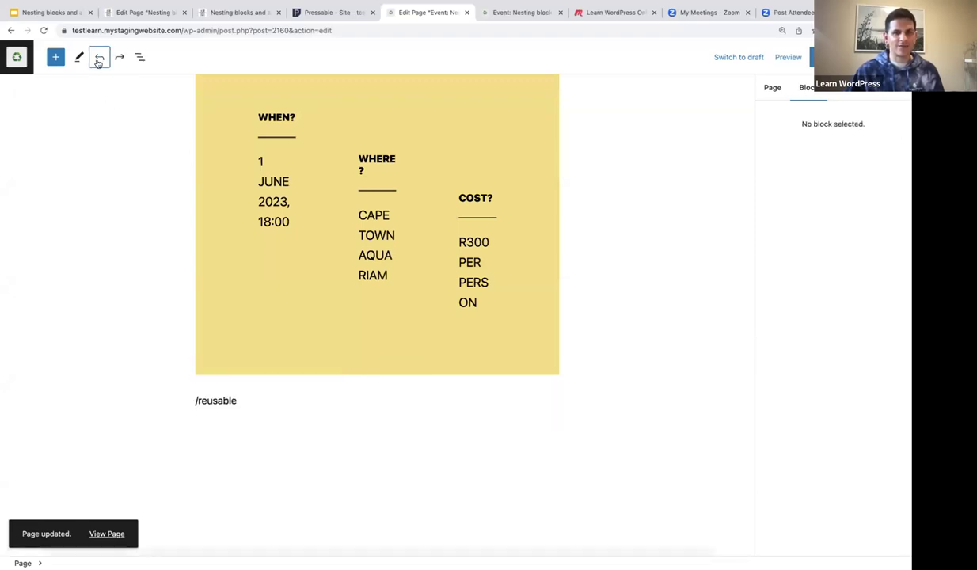
click(244, 402)
drag(244, 402, 188, 400)
key(BackSpace)
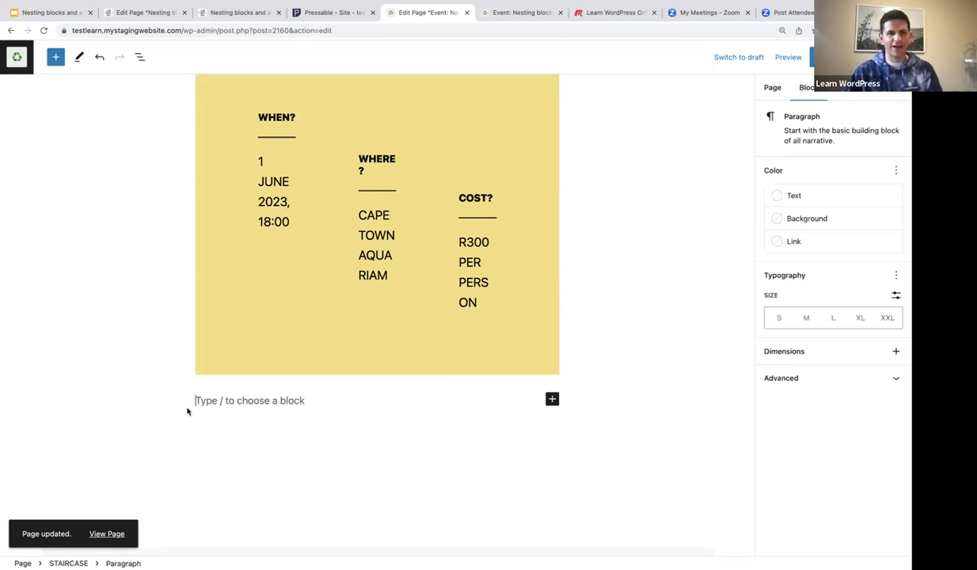
Step: Save the pending changes to the STAIRCASE reusable block and leave the editor to add a new page
click(809, 57)
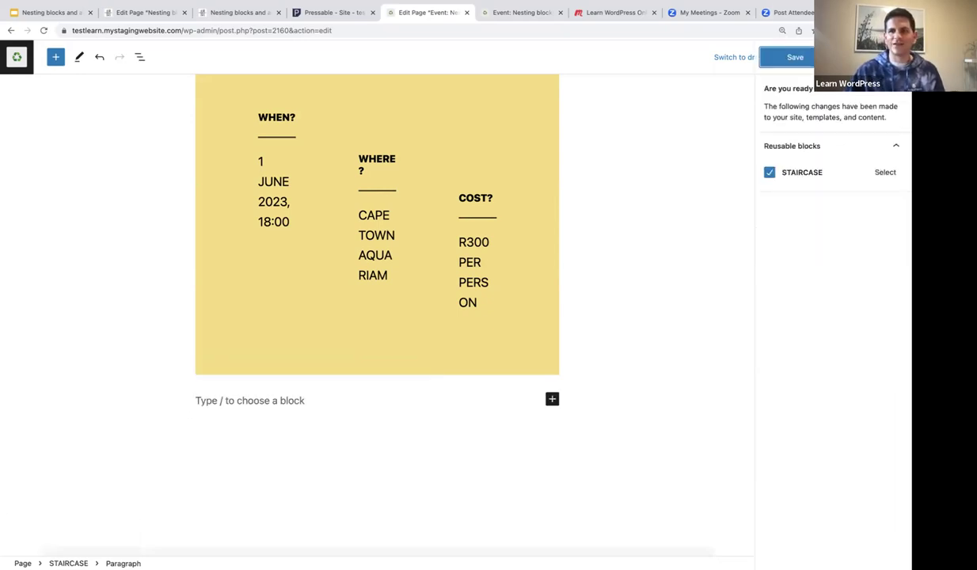
click(806, 59)
click(17, 56)
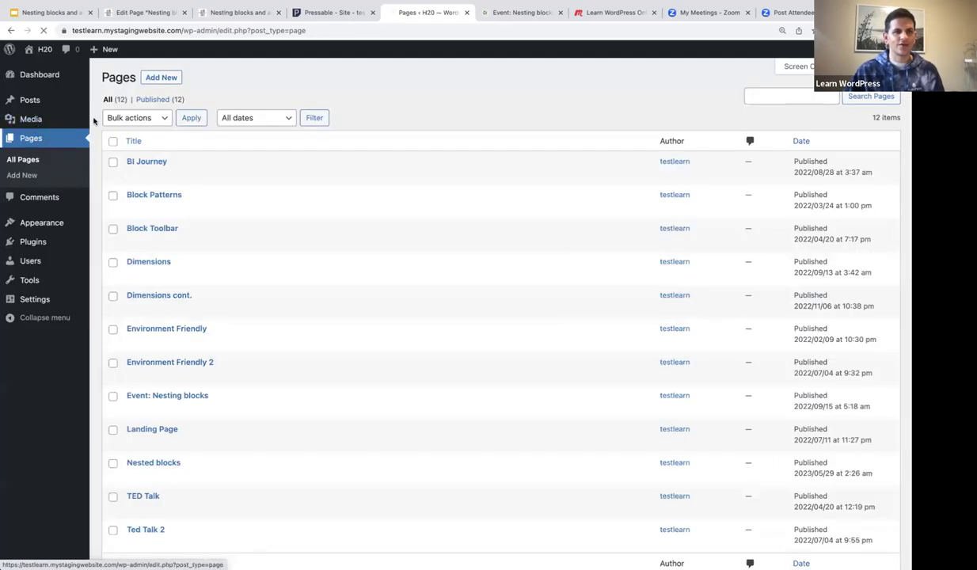
click(162, 77)
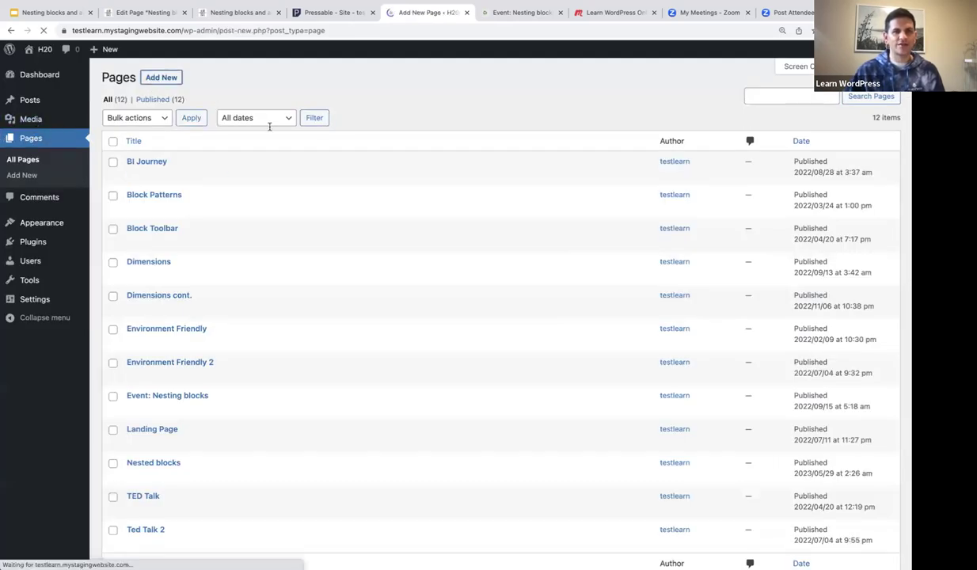
Step: Title the new page Reusable block
text(Reuy)
key(BackSpace)
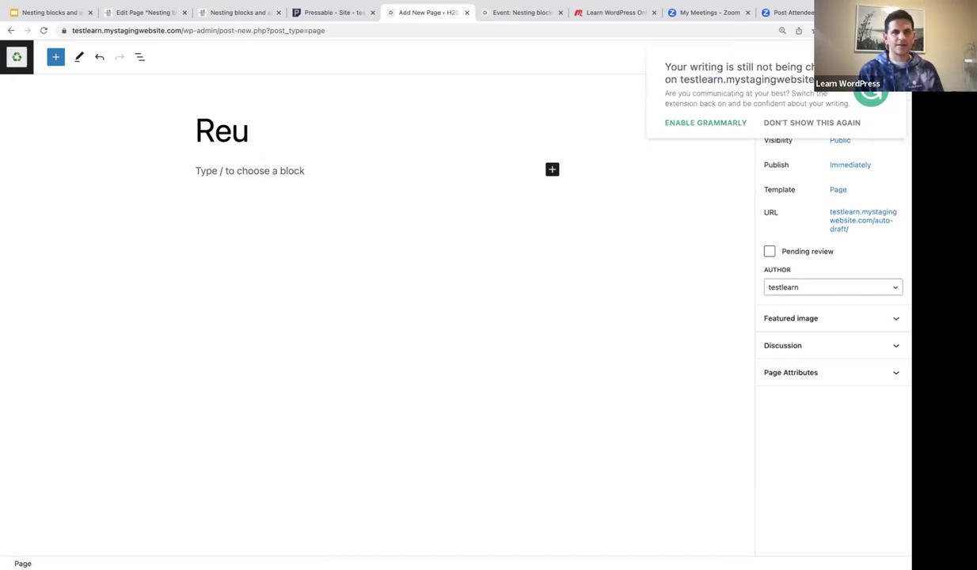
text(sable bnlo)
key(BackSpace)
key(BackSpace)
key(BackSpace)
text(lock)
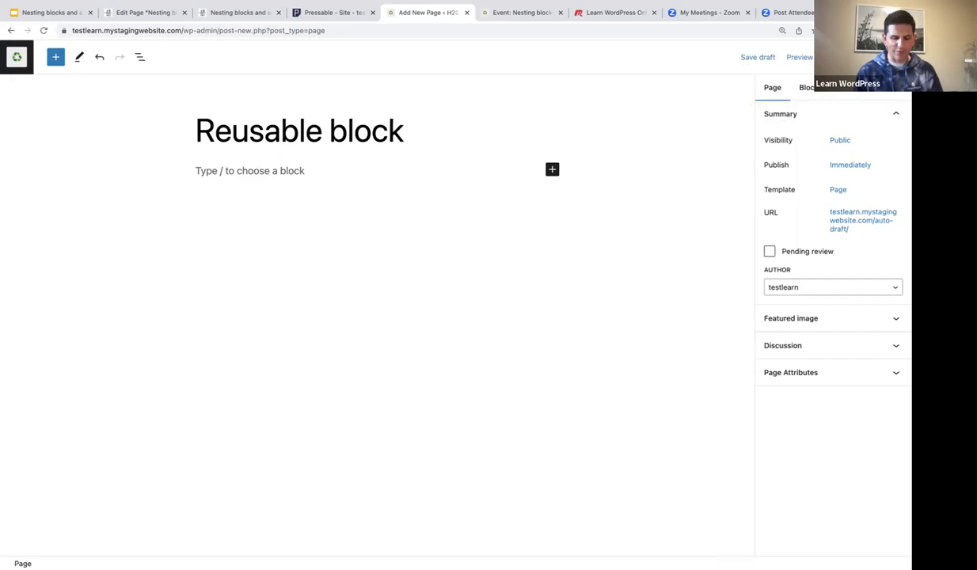
Step: Insert the STAIRCASE reusable block below the page title and convert it to regular blocks
key(Return)
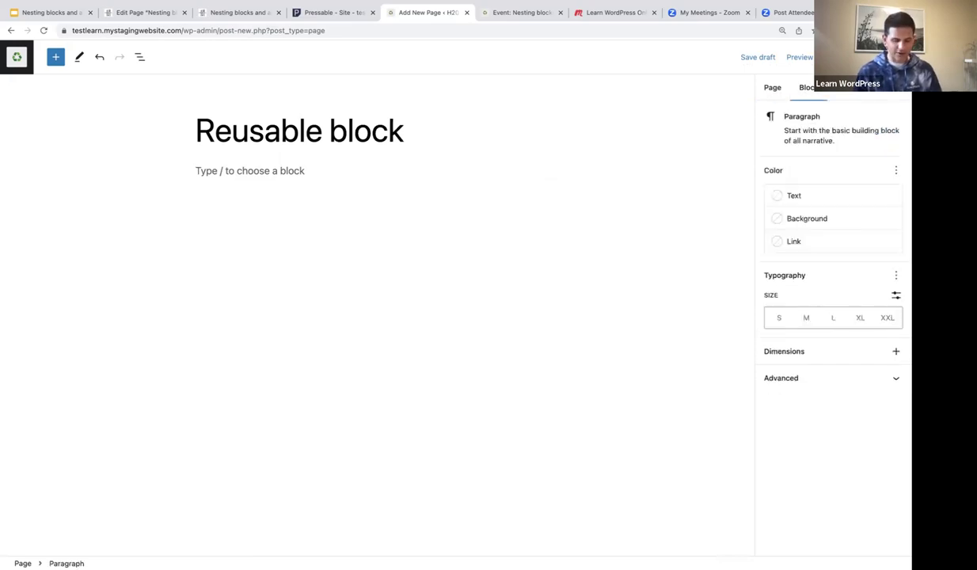
text(/reusa)
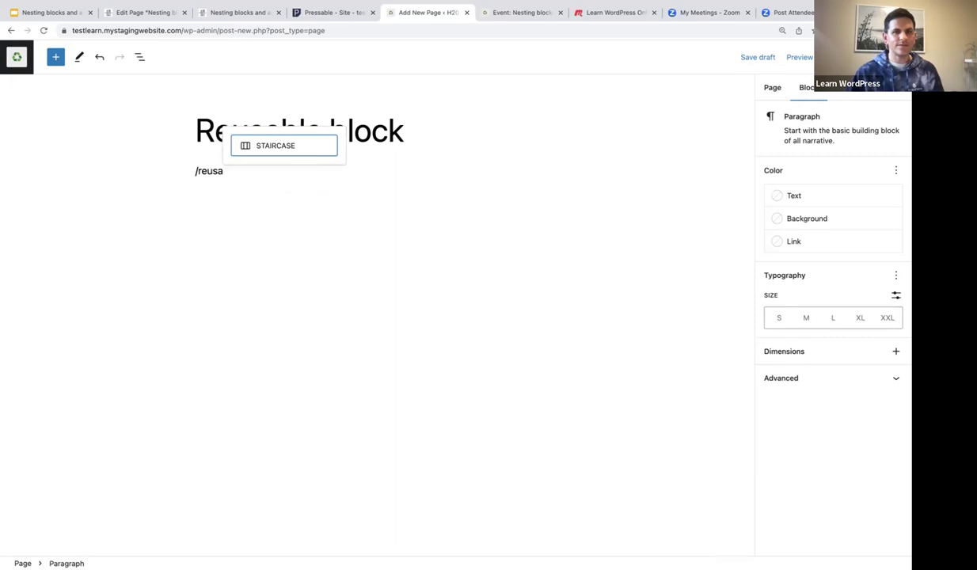
click(268, 147)
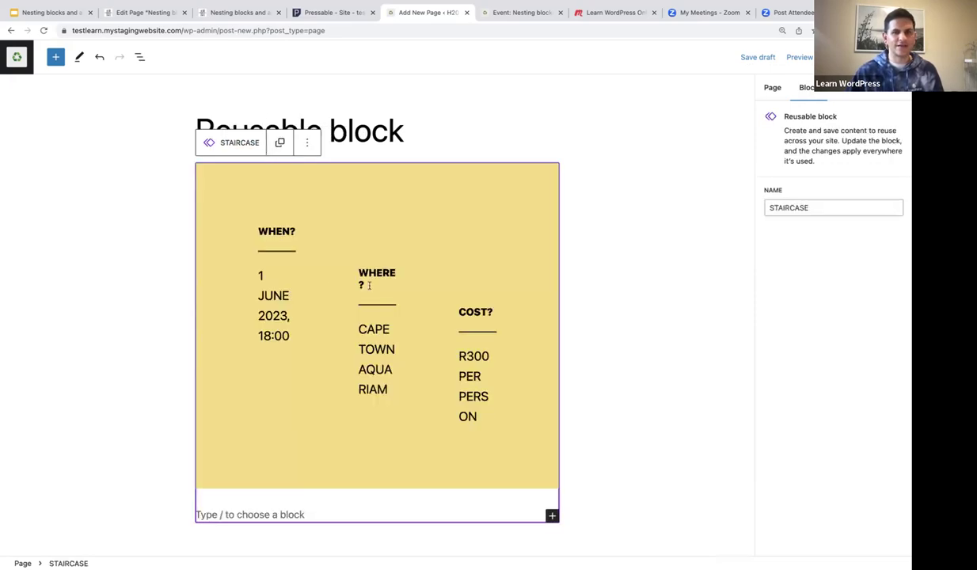
mouse_move(389, 296)
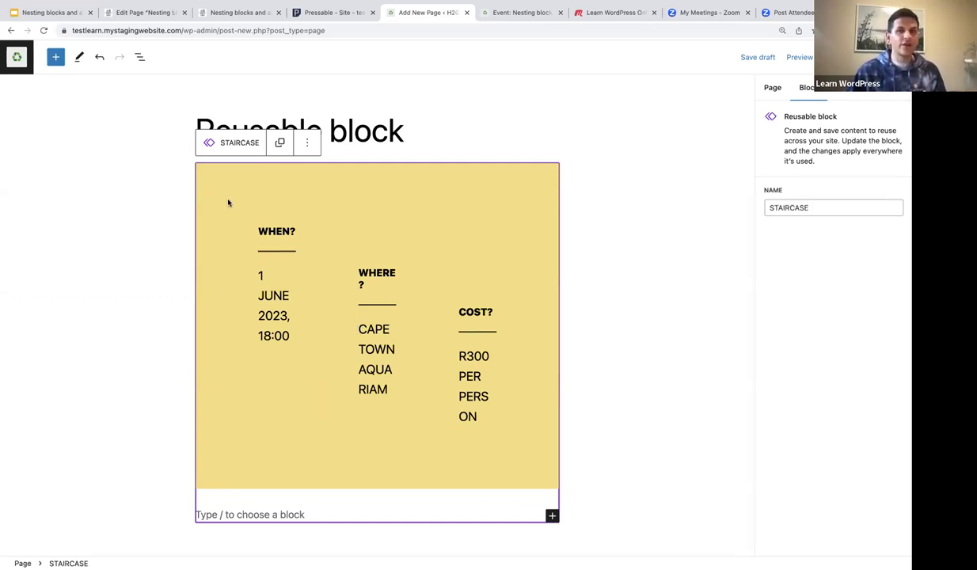
click(306, 143)
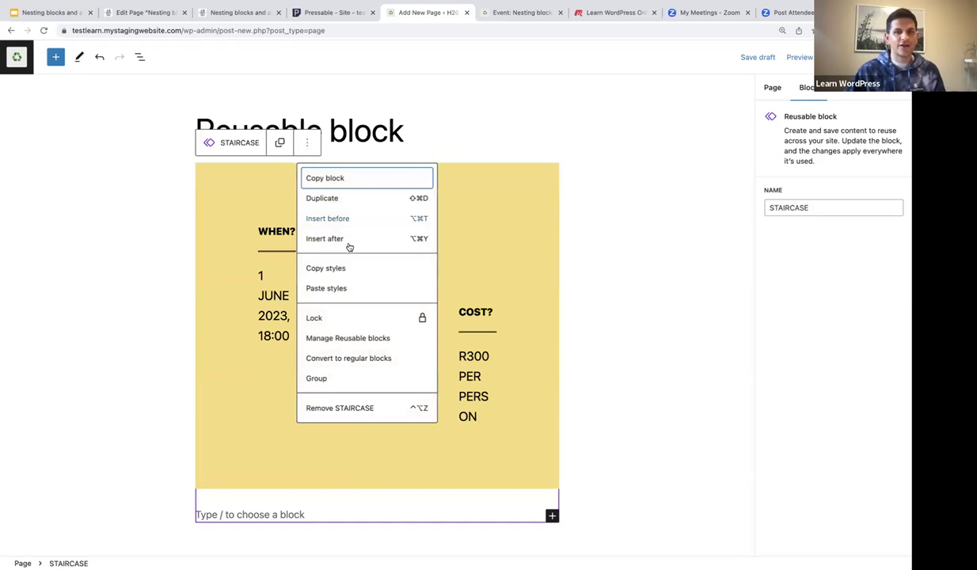
click(359, 361)
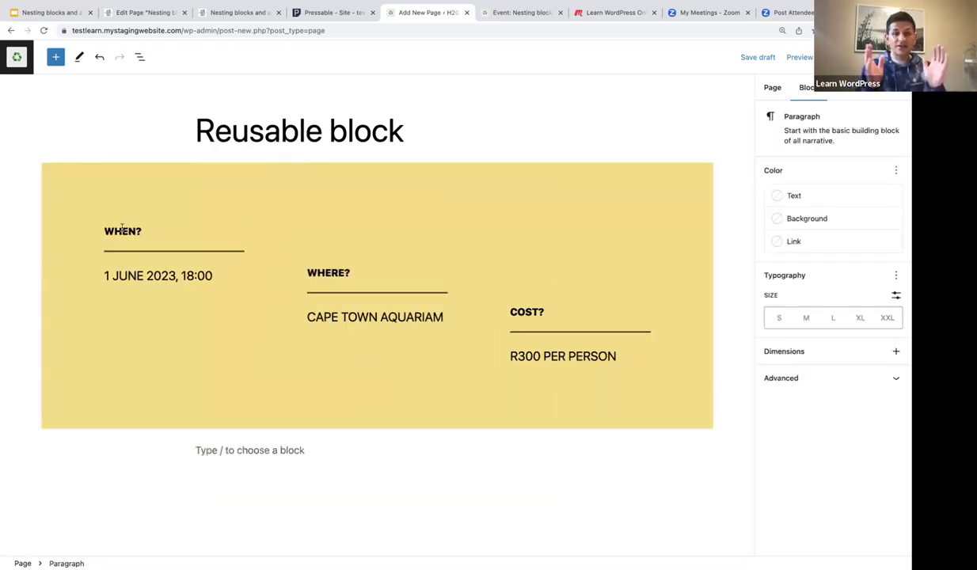